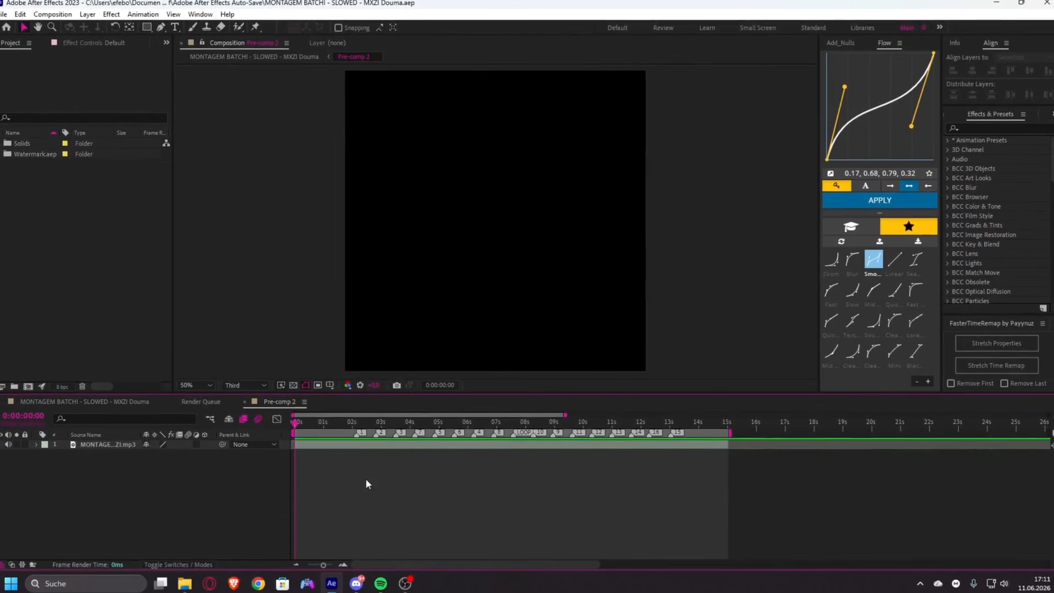
- Play the song layer in Pre-comp 2 to hear how it lines up with the beat markers
{"action": "key", "text": "space"}
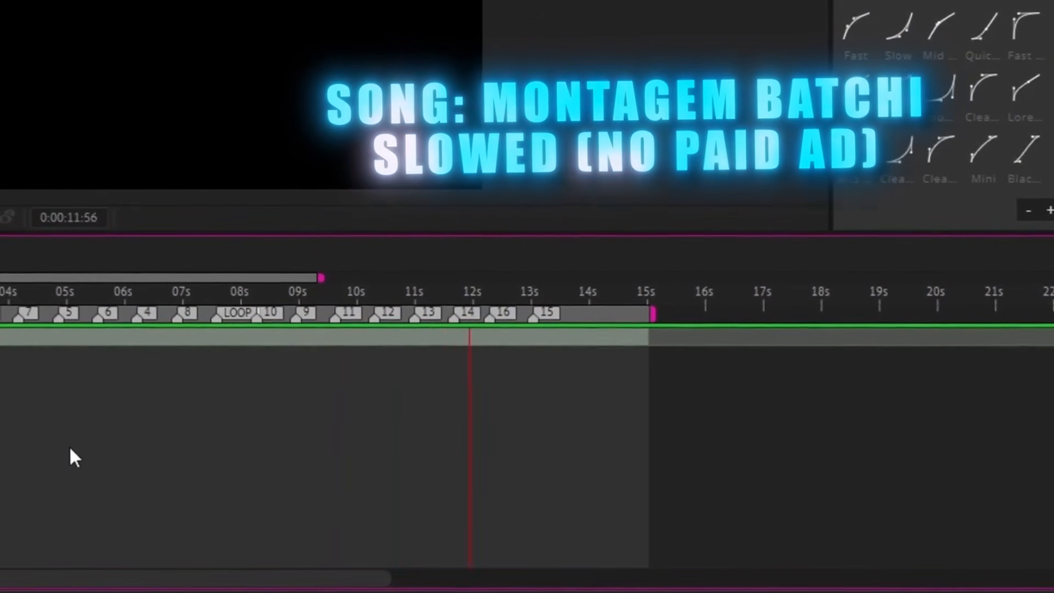
{"action": "key", "text": "space"}
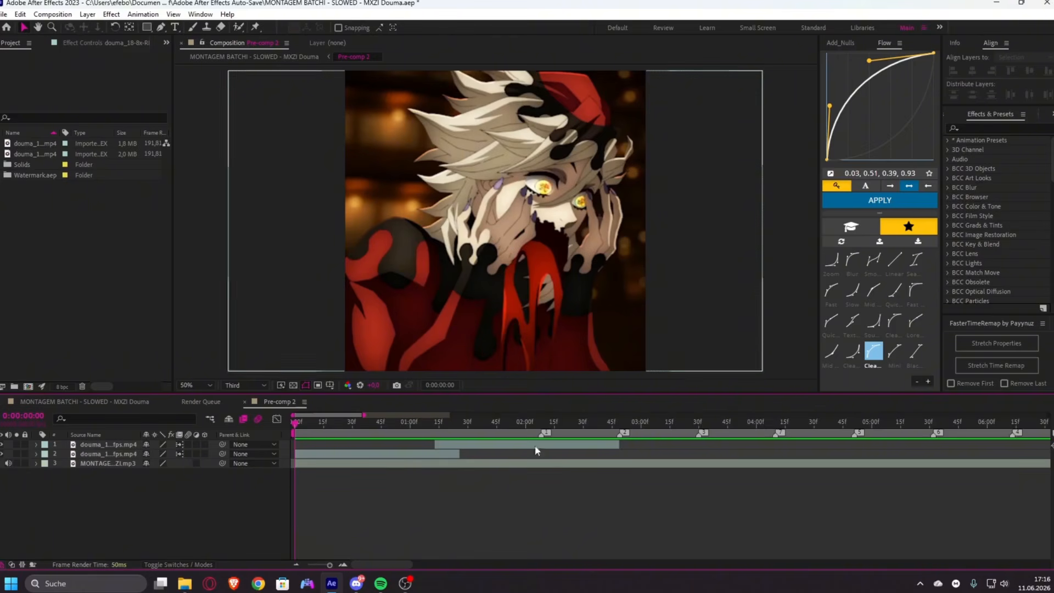
- Play back the first two Douma clips against the song and scrub through the end of the second clip
{"action": "key", "text": "space"}
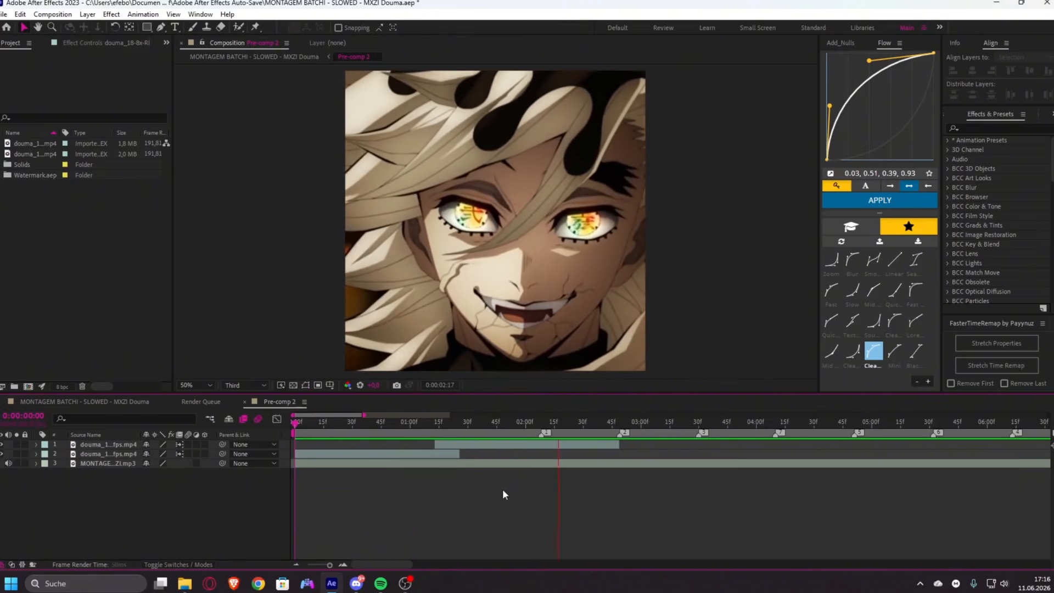
{"action": "key", "text": "space"}
{"action": "left_click_drag", "start_coordinate": [405, 564], "coordinate": [416, 564]}
{"action": "scroll", "coordinate": [561, 425], "scroll_direction": "down", "scroll_amount": 2}
{"action": "left_click_drag", "start_coordinate": [518, 425], "coordinate": [500, 428]}
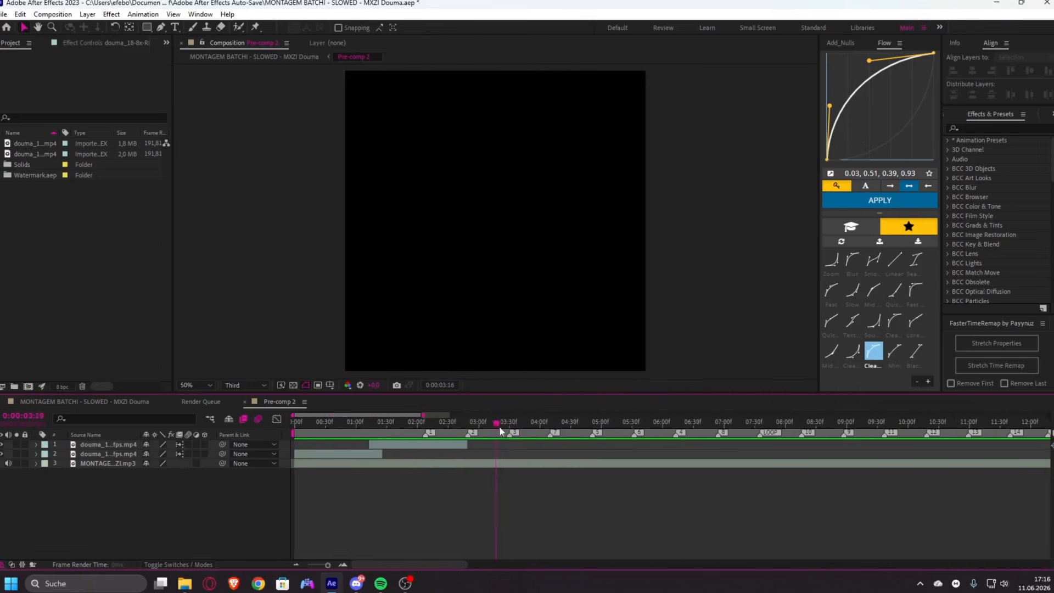
{"action": "left_click_drag", "start_coordinate": [731, 442], "coordinate": [446, 476]}
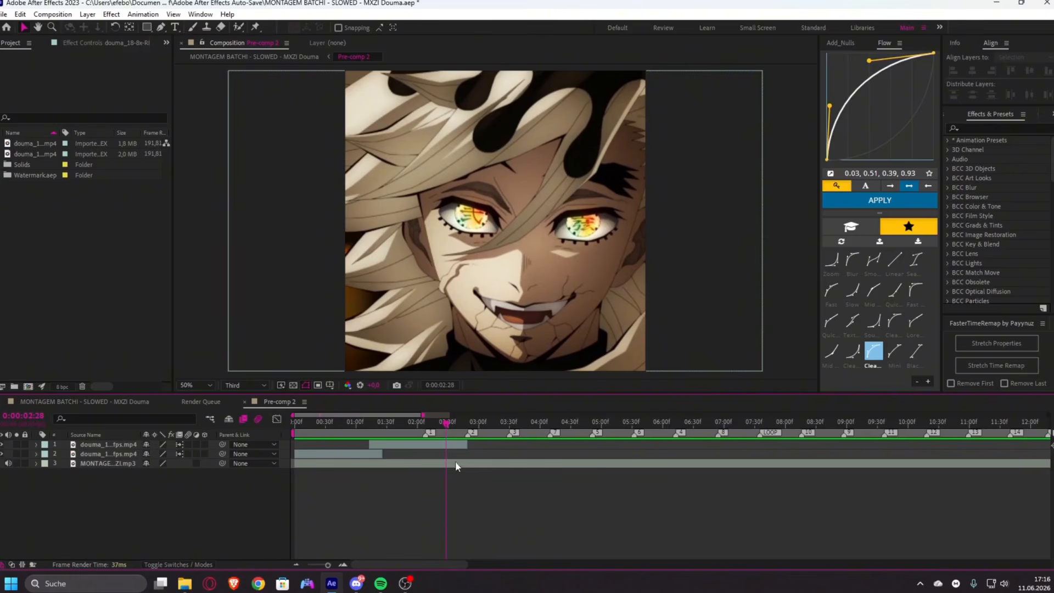
- Reveal the upper clip's keyframes and replace its last Time Remap keyframe with one at 0:00:02:48
{"action": "scroll", "coordinate": [452, 453], "scroll_direction": "up", "scroll_amount": 2}
{"action": "left_click", "coordinate": [449, 446]}
{"action": "key", "text": "u"}
{"action": "left_click_drag", "start_coordinate": [387, 422], "coordinate": [344, 444]}
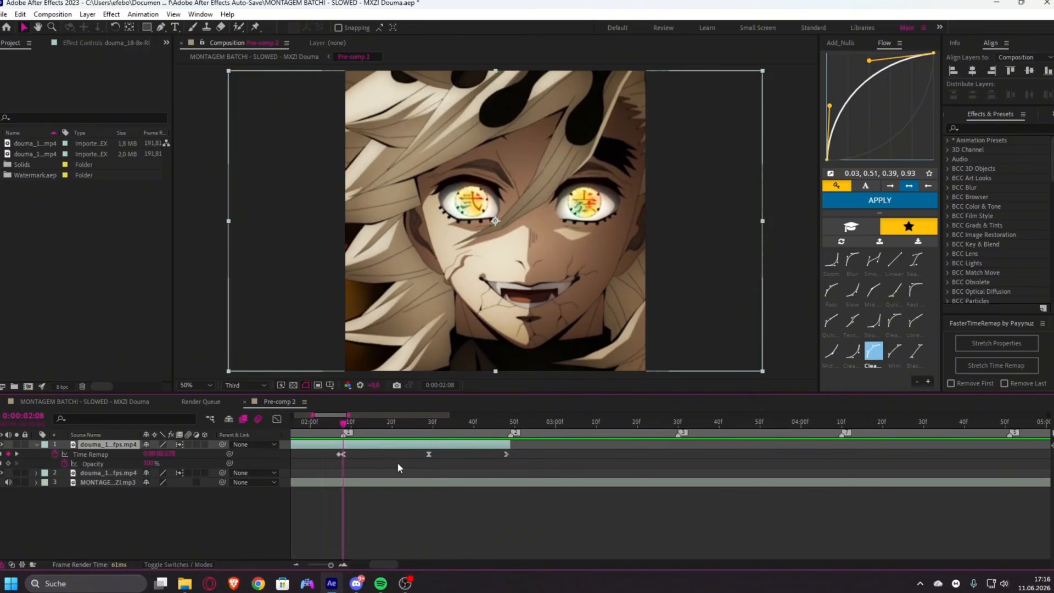
{"action": "left_click_drag", "start_coordinate": [448, 422], "coordinate": [422, 452]}
{"action": "left_click", "coordinate": [8, 454]}
{"action": "left_click", "coordinate": [505, 454]}
{"action": "key", "text": "Delete"}
{"action": "key", "text": "Page_Down"}
{"action": "key", "text": "Page_Down"}
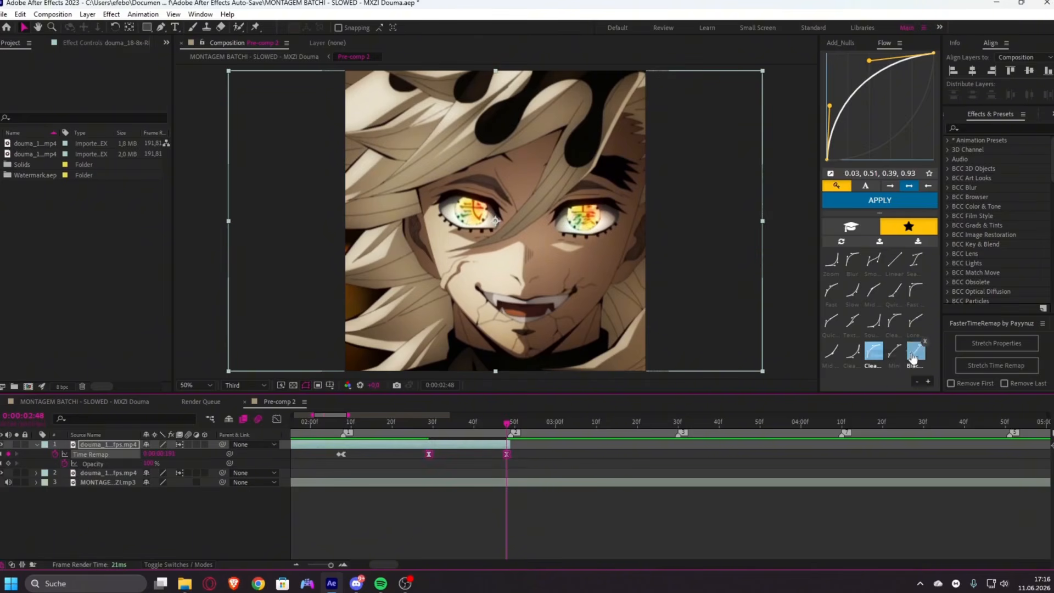
- Apply the Flow curve 0.52, 0.01, 0.96, 0.38 to the upper clip's last two Time Remap keyframes and collapse the layer
{"action": "left_click", "coordinate": [851, 352]}
{"action": "left_click", "coordinate": [893, 203]}
{"action": "left_click", "coordinate": [363, 515]}
{"action": "key", "text": "u"}
{"action": "key", "text": "minus"}
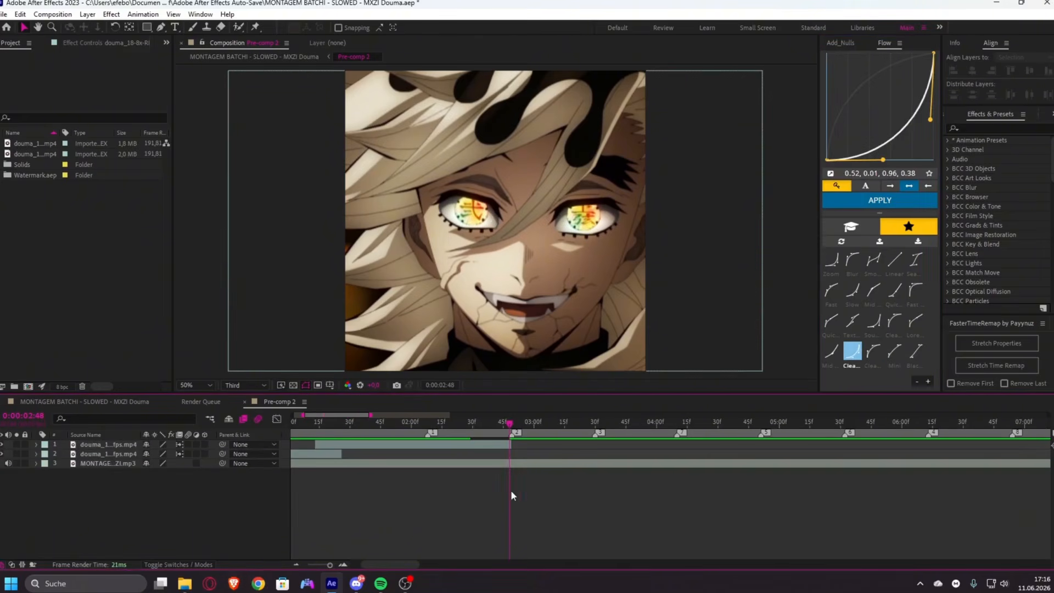
{"action": "key", "text": "minus"}
{"action": "key", "text": "minus"}
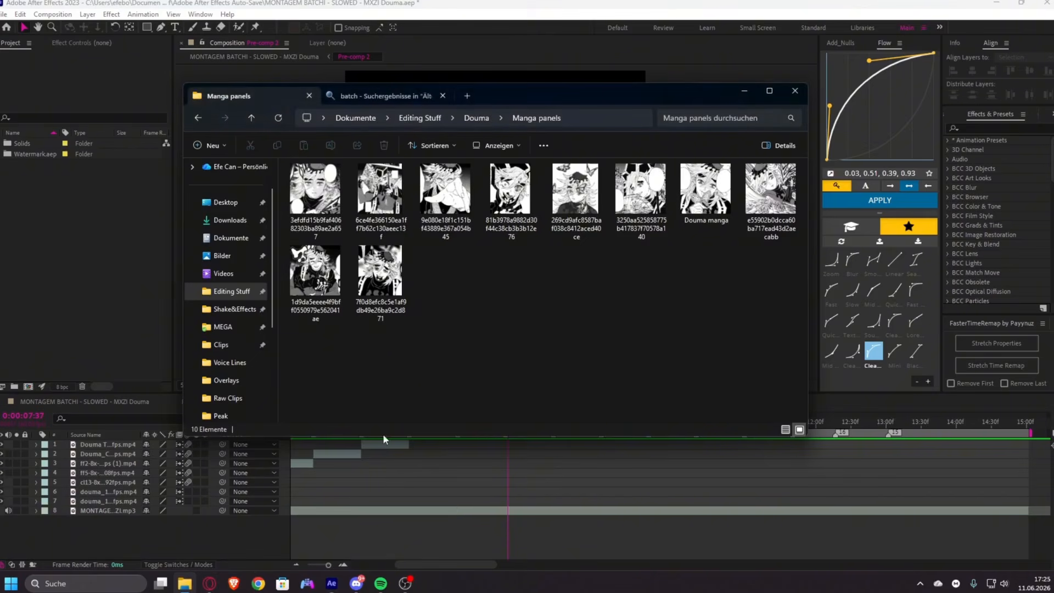
- Play back the seven arranged clips and the empty song section after them, stopping at 0:00:06:59
{"action": "left_click", "coordinate": [434, 457]}
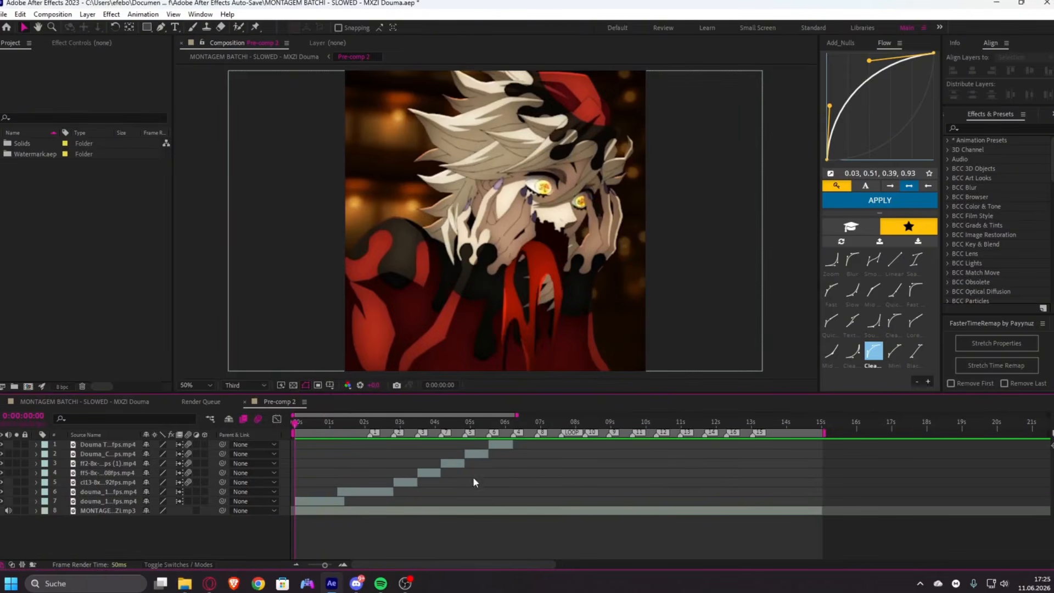
{"action": "key", "text": "space"}
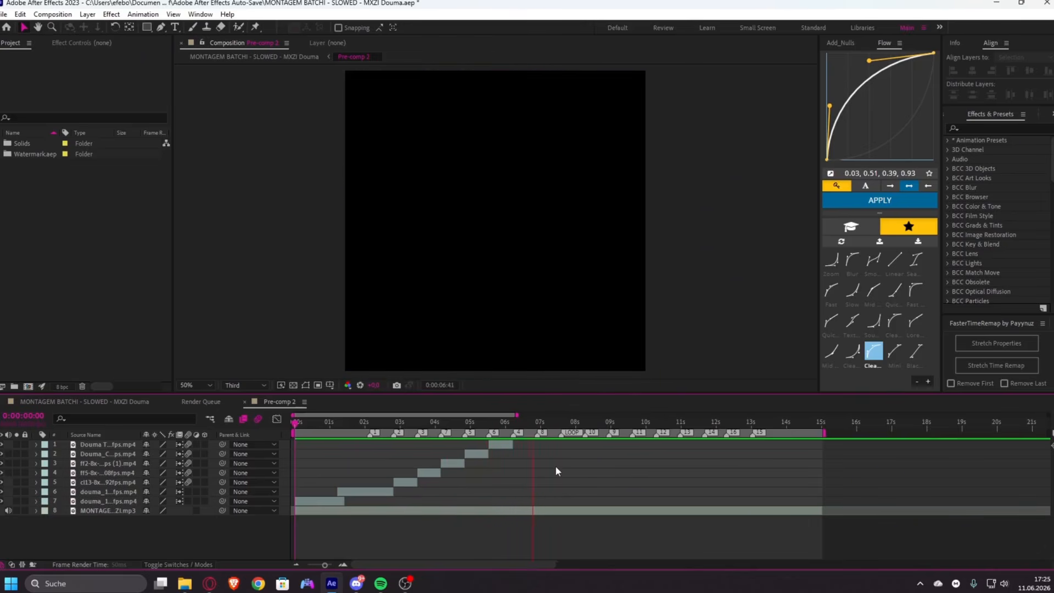
{"action": "key", "text": "space"}
{"action": "left_click_drag", "start_coordinate": [476, 424], "coordinate": [623, 427]}
{"action": "key", "text": "="}
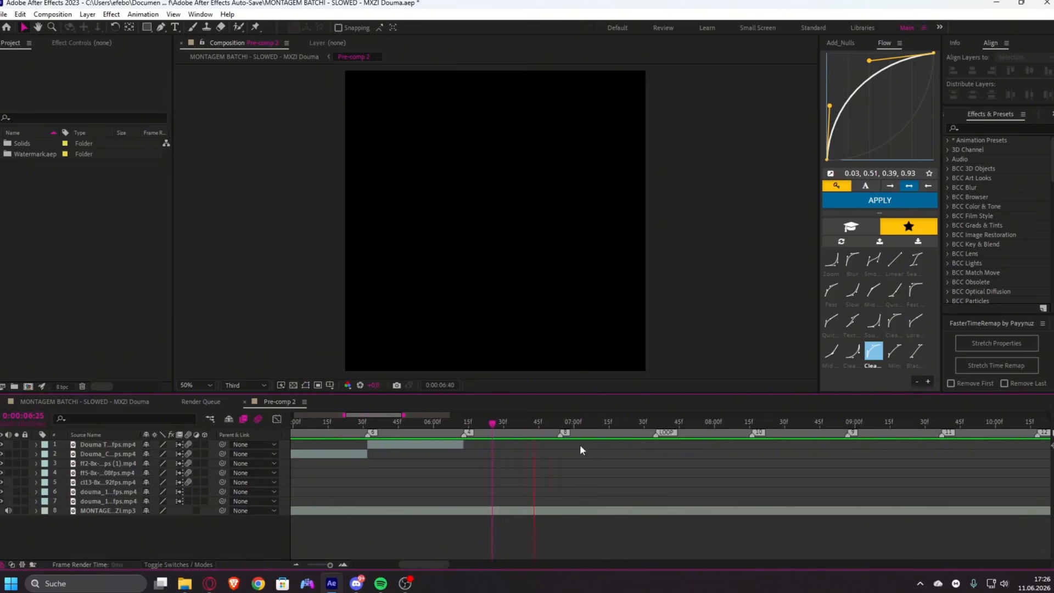
{"action": "left_click", "coordinate": [571, 424]}
- Import all ten images from the Manga panels folder and place them as layers starting where the last clip ends
{"action": "left_click", "coordinate": [184, 583]}
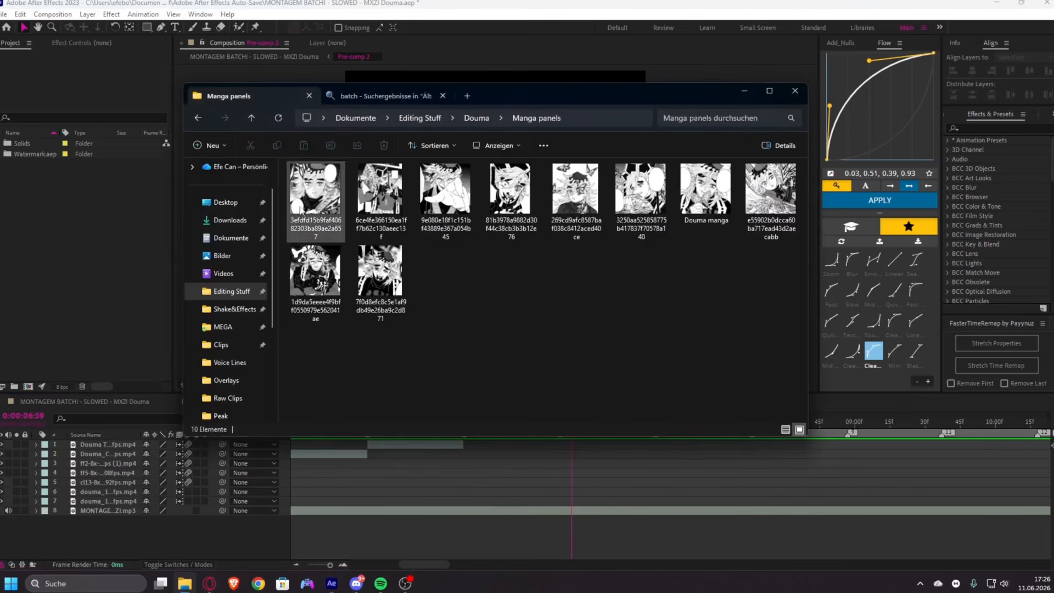
{"action": "key", "text": "ctrl+a"}
{"action": "left_click_drag", "start_coordinate": [387, 288], "coordinate": [107, 251]}
{"action": "left_click_drag", "start_coordinate": [40, 236], "coordinate": [464, 444]}
- Split all ten manga panel layers at 0:00:06:18 and delete the portions after the cut
{"action": "left_click", "coordinate": [471, 423]}
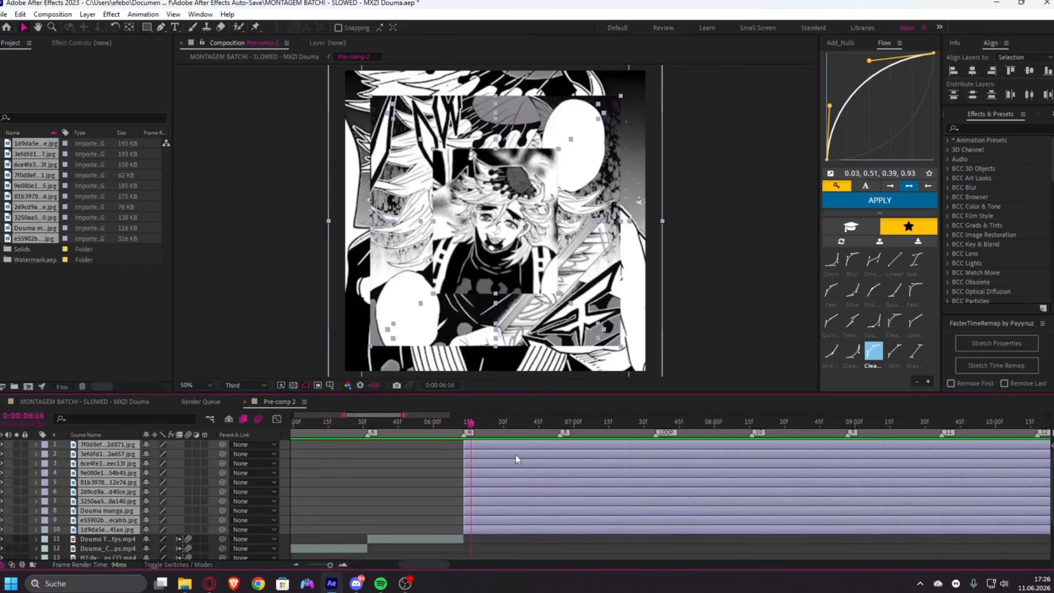
{"action": "key", "text": "Page_Down"}
{"action": "key", "text": "Page_Down"}
{"action": "key", "text": "ctrl+shift+d"}
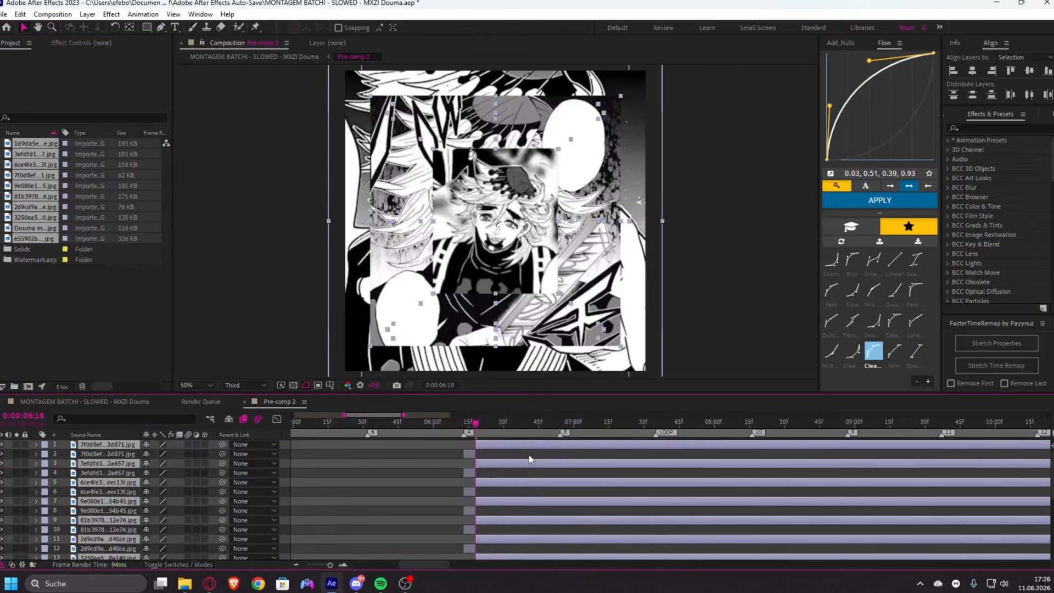
{"action": "key", "text": "Delete"}
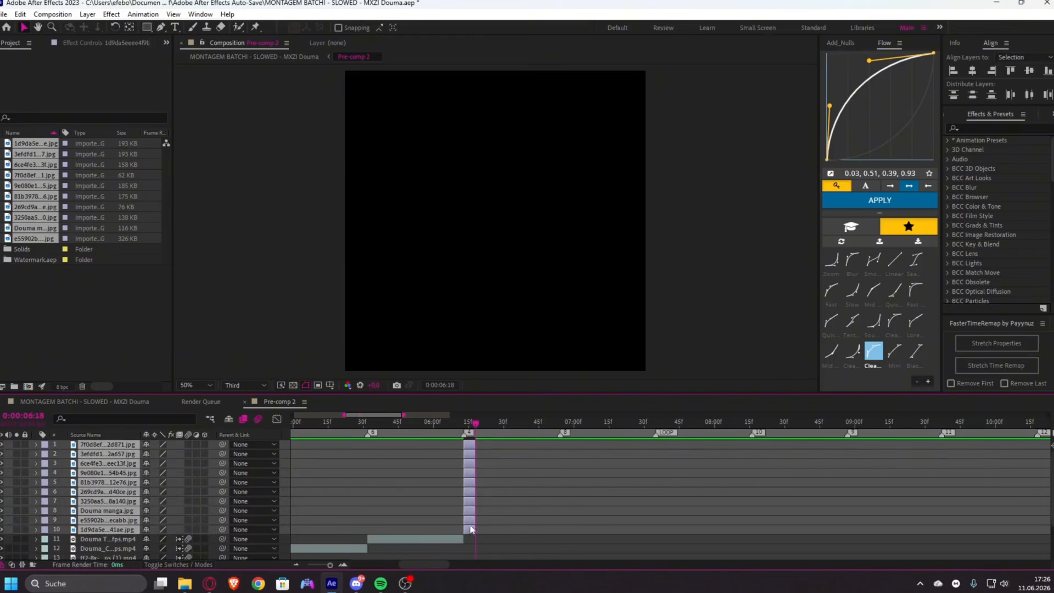
- Arrange the ten trimmed manga panels one after another with Sequence Layers
{"action": "left_click", "coordinate": [472, 426]}
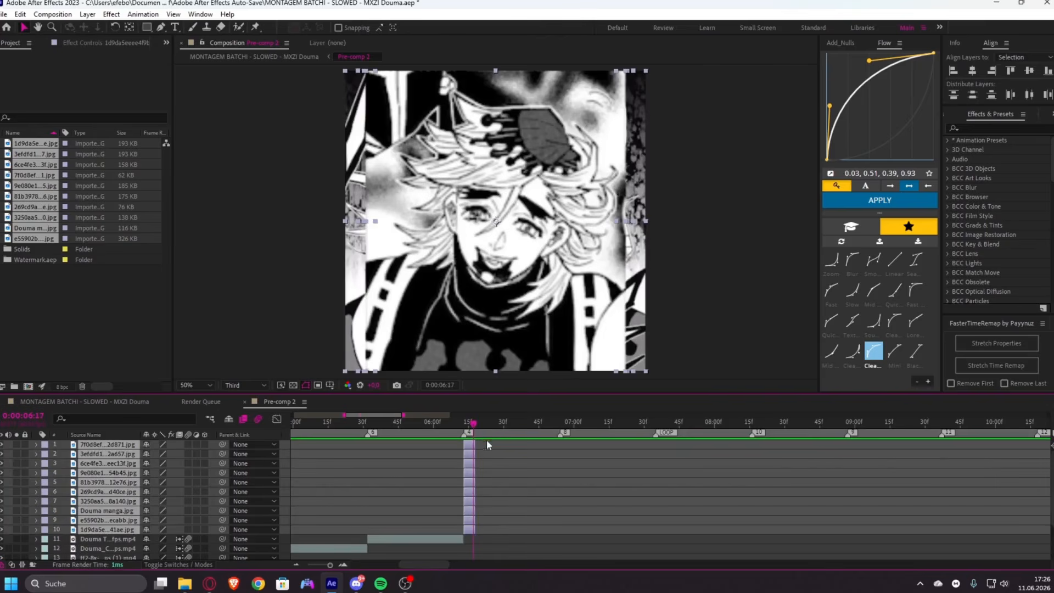
{"action": "right_click", "coordinate": [469, 530]}
{"action": "mouse_move", "coordinate": [552, 372]}
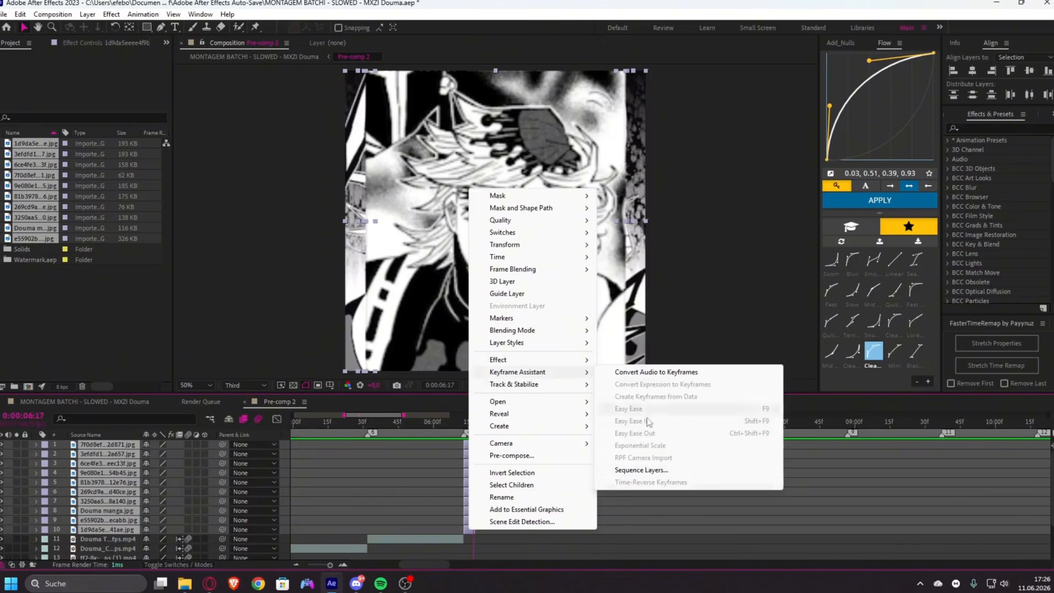
{"action": "left_click", "coordinate": [640, 470]}
{"action": "left_click", "coordinate": [550, 319]}
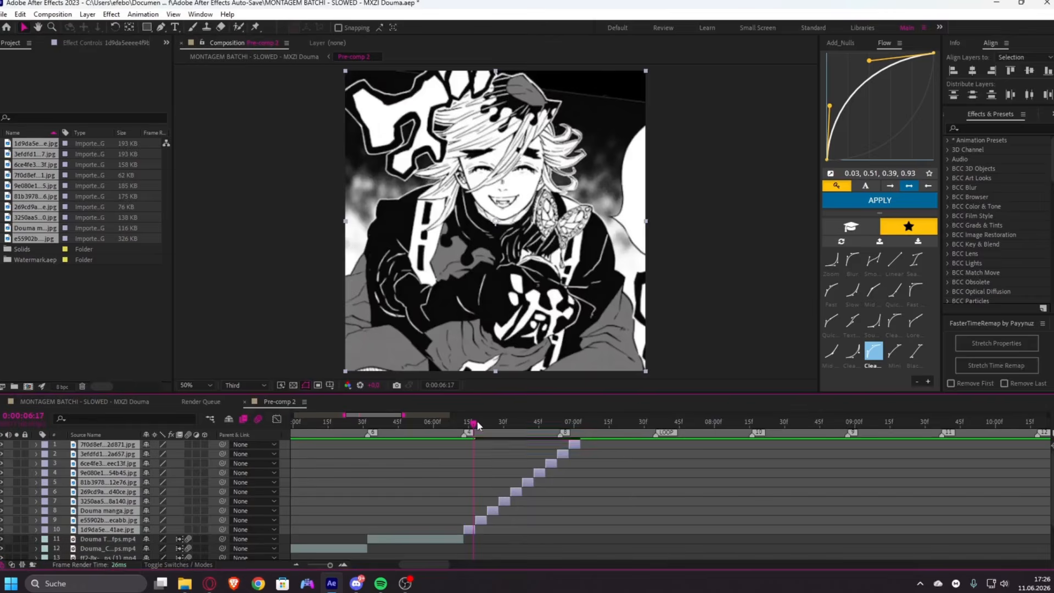
- Delete the last manga panel, 7f0d8ef...2d871.jpg, which lies past marker 8
{"action": "left_click_drag", "start_coordinate": [477, 424], "coordinate": [565, 466]}
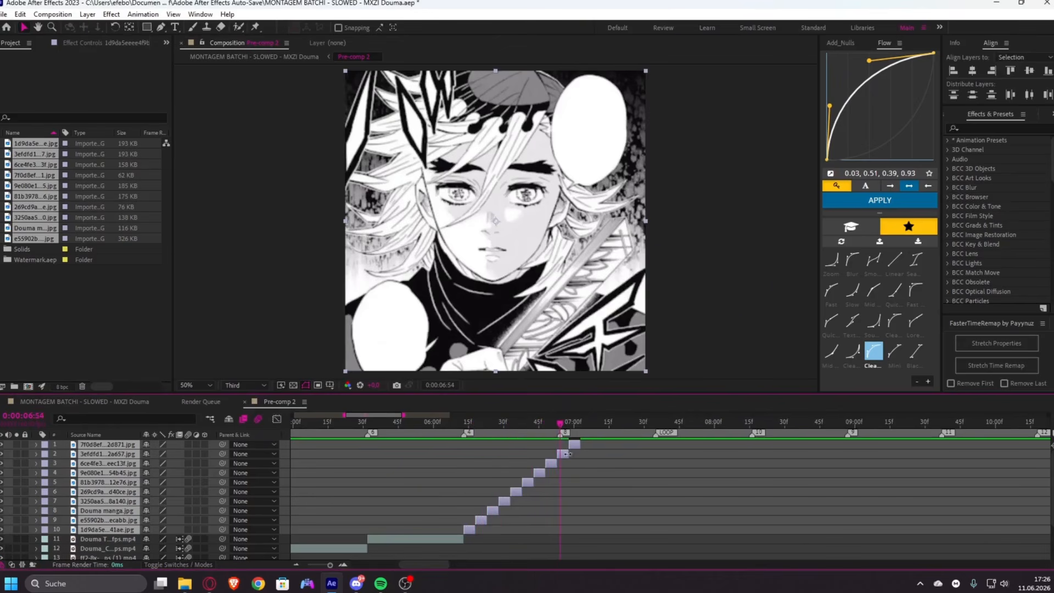
{"action": "left_click", "coordinate": [562, 470]}
{"action": "scroll", "coordinate": [566, 464], "scroll_direction": "up", "scroll_amount": 2}
{"action": "scroll", "coordinate": [561, 452], "scroll_direction": "down", "scroll_amount": 1}
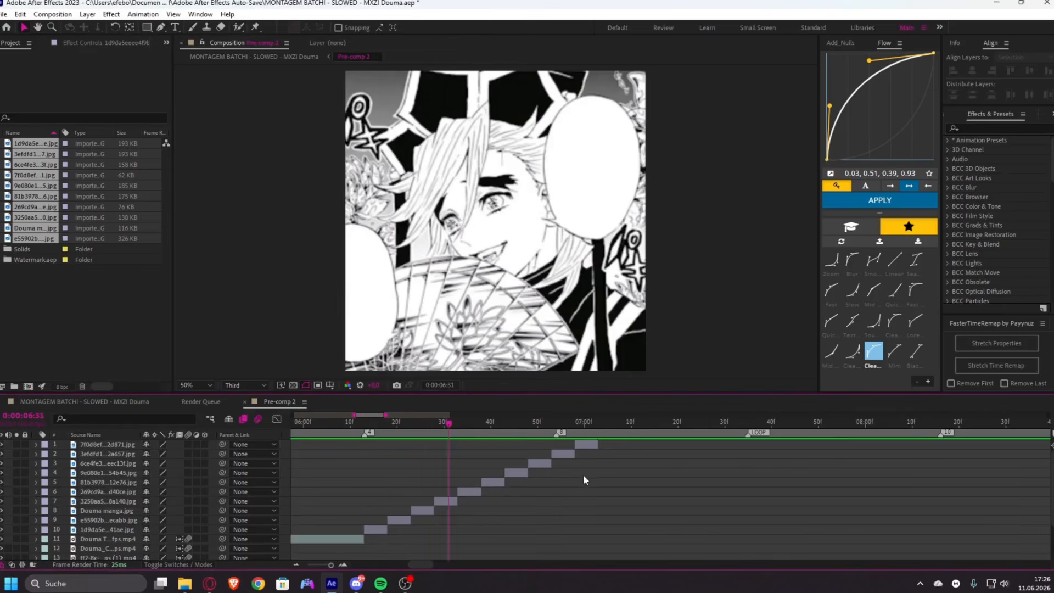
{"action": "left_click", "coordinate": [585, 445]}
{"action": "key", "text": "Delete"}
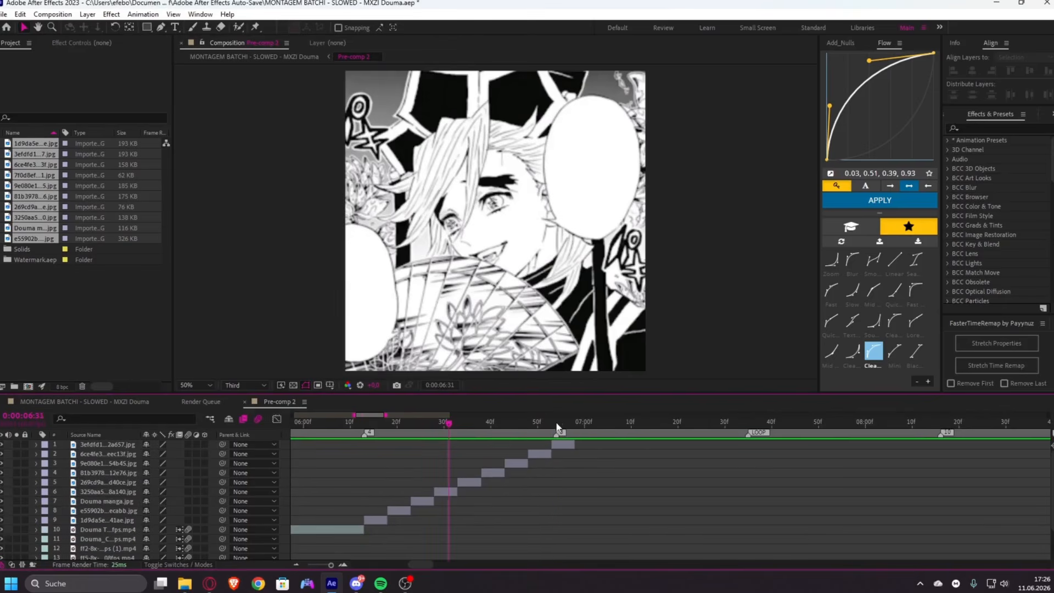
- Delete the 81b3978...12e76.jpg panel from the sequence and move the three panels after it earlier to close the gap
{"action": "left_click_drag", "start_coordinate": [556, 424], "coordinate": [322, 478]}
{"action": "key", "text": "space"}
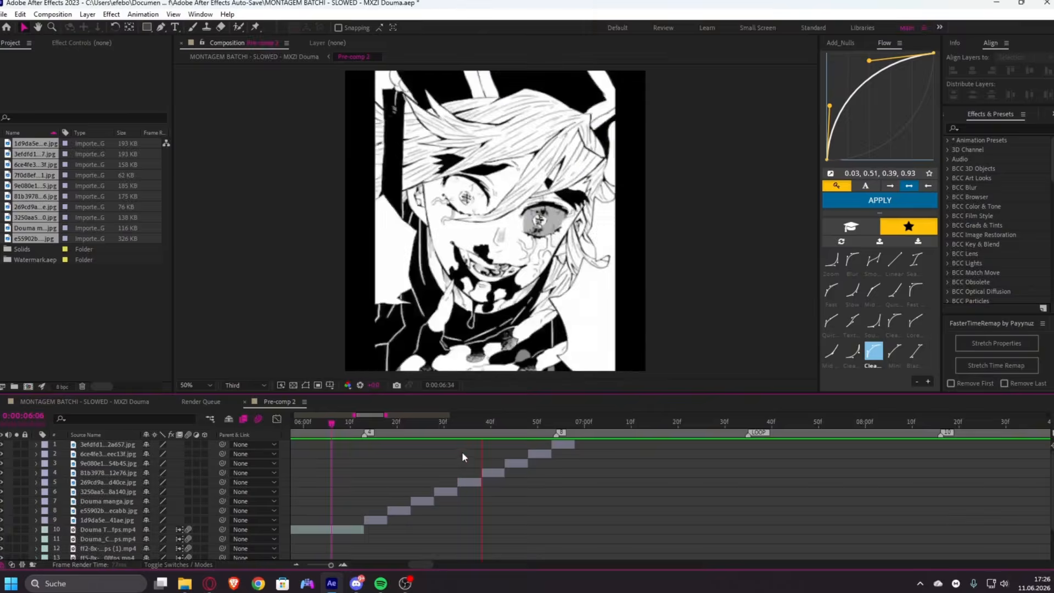
{"action": "left_click_drag", "start_coordinate": [487, 426], "coordinate": [387, 467]}
{"action": "left_click", "coordinate": [418, 421]}
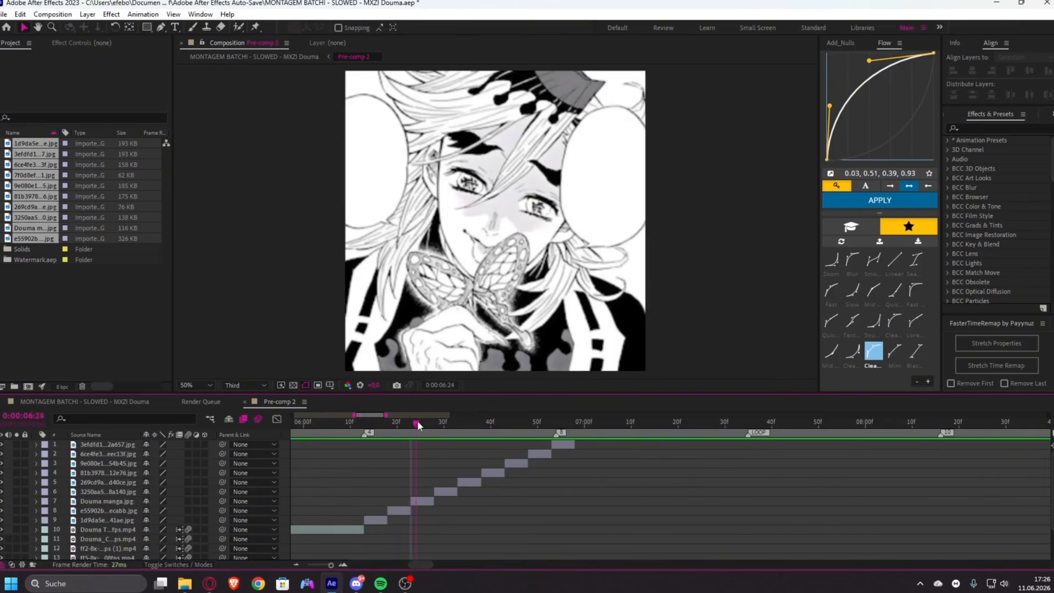
{"action": "left_click_drag", "start_coordinate": [417, 420], "coordinate": [498, 433]}
{"action": "left_click", "coordinate": [496, 472]}
{"action": "key", "text": "Delete"}
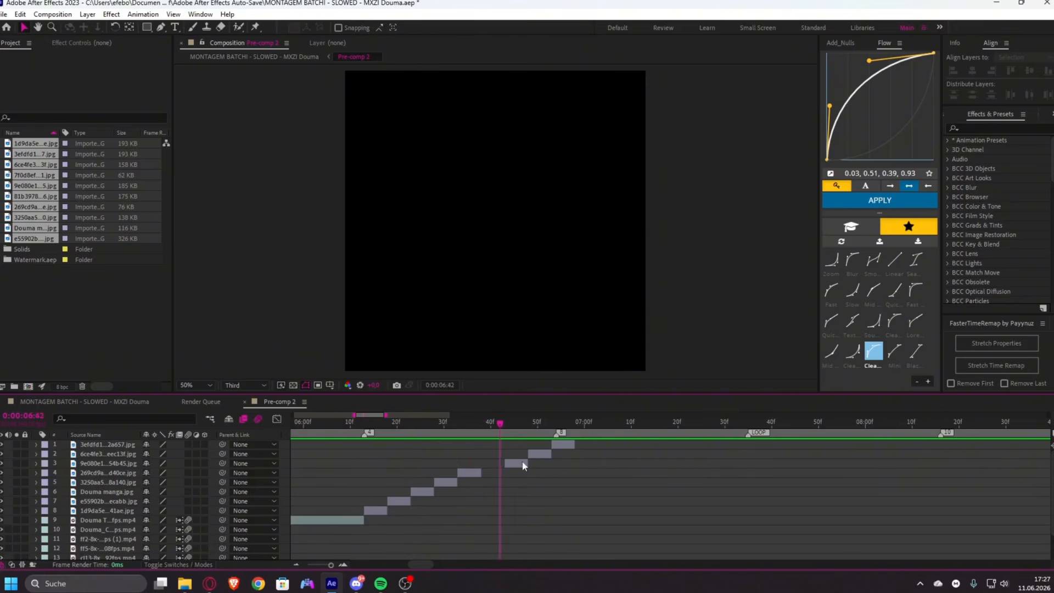
{"action": "left_click", "coordinate": [520, 463]}
{"action": "left_click", "coordinate": [556, 443], "text": "shift"}
- Show the proportional grid, then enlarge the first manga panel slightly and shift it left and down to center the face
{"action": "left_click_drag", "start_coordinate": [375, 497], "coordinate": [378, 496]}
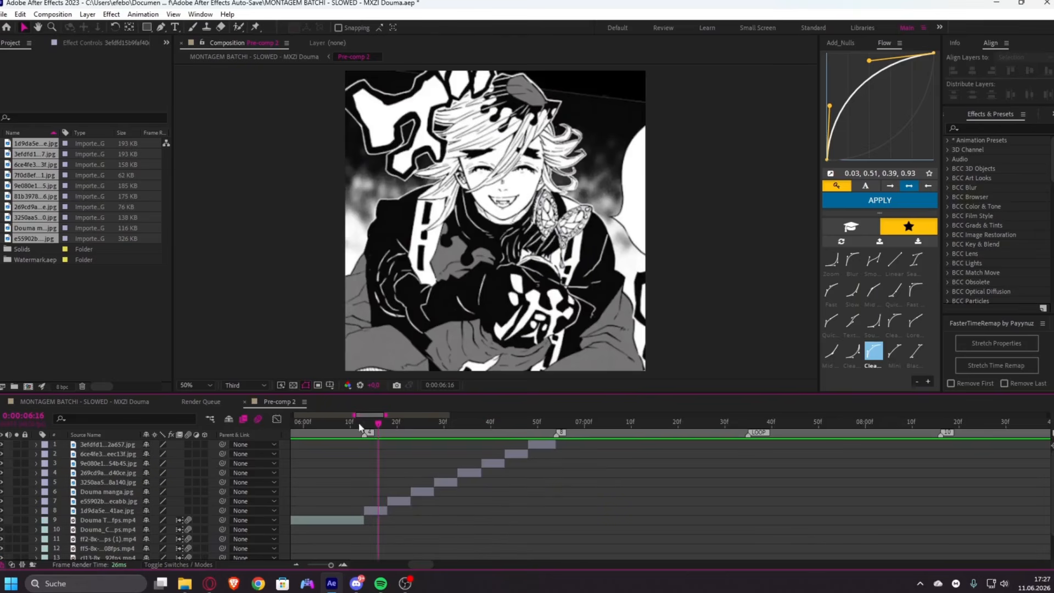
{"action": "left_click", "coordinate": [379, 510]}
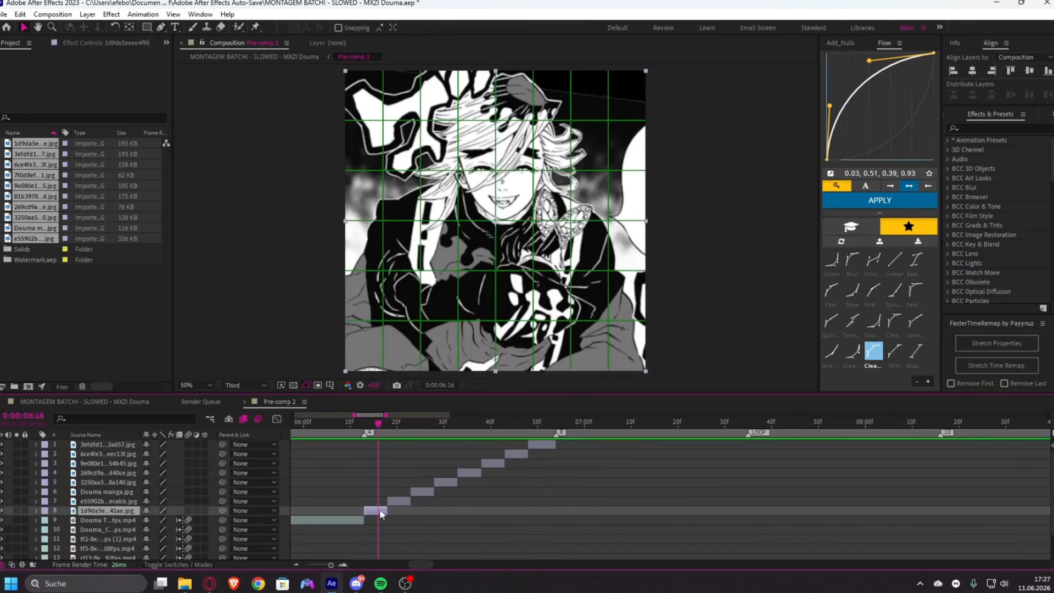
{"action": "key", "text": "p"}
{"action": "key", "text": "shift+s"}
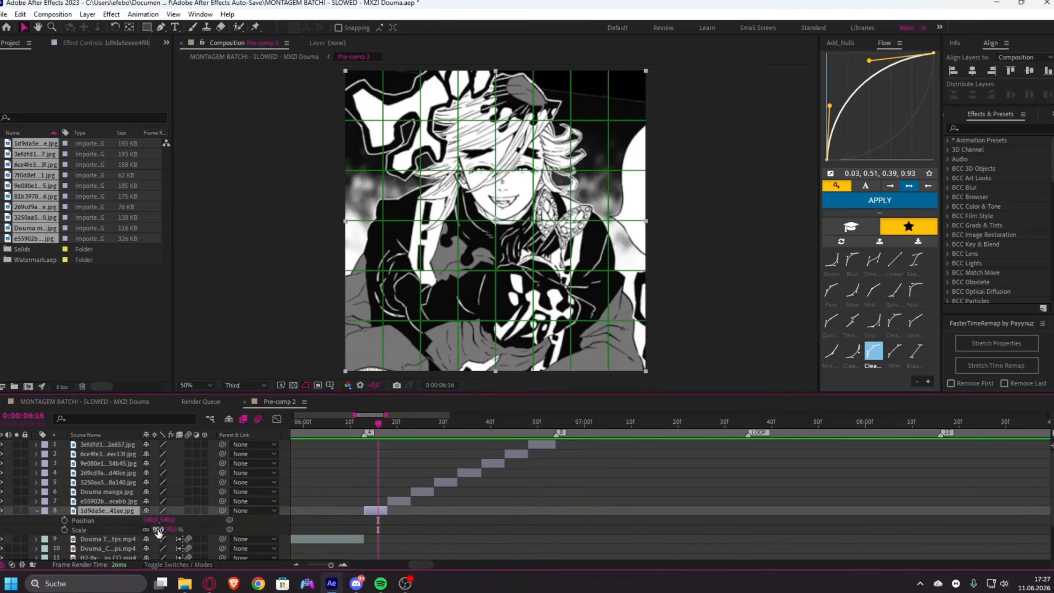
{"action": "left_click_drag", "start_coordinate": [158, 529], "coordinate": [184, 521]}
{"action": "left_click_drag", "start_coordinate": [151, 520], "coordinate": [136, 522]}
{"action": "key", "text": "u"}
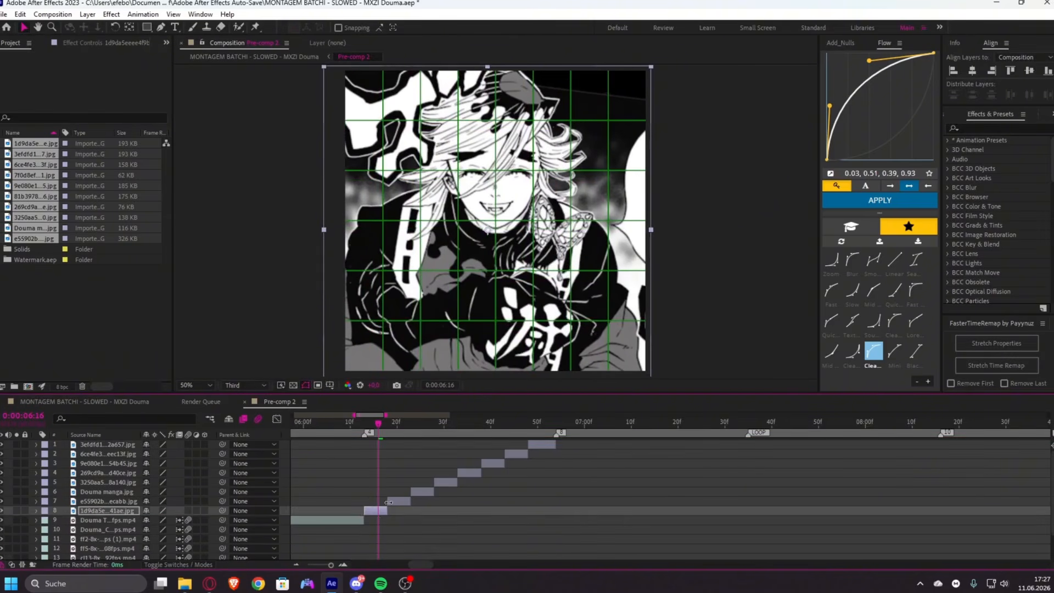
- Check the framing of the second, third and fourth manga panels against the grid at their first frames
{"action": "left_click", "coordinate": [393, 504]}
{"action": "key", "text": "i"}
{"action": "left_click", "coordinate": [422, 490]}
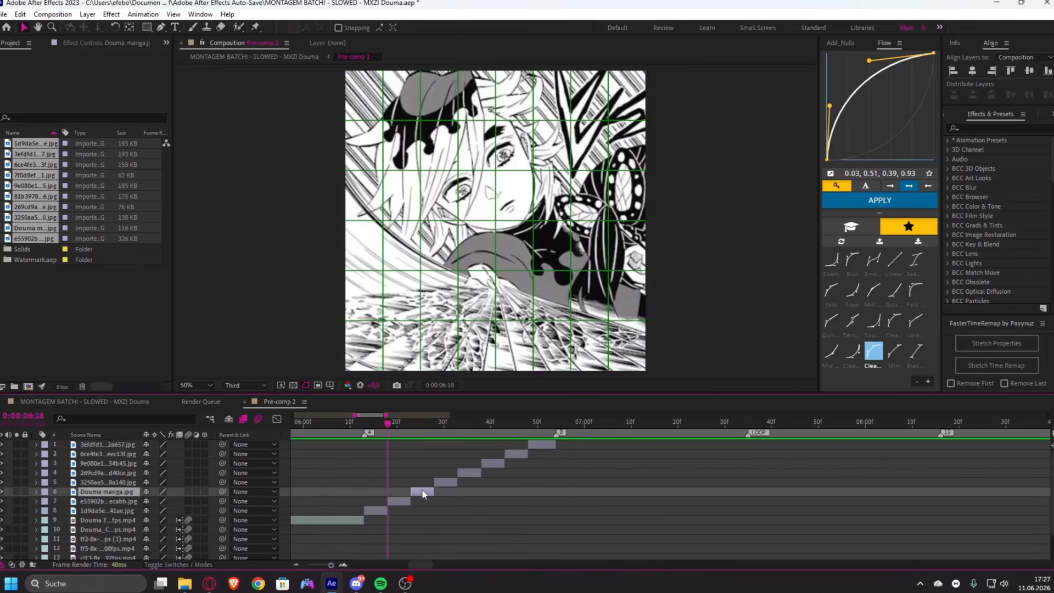
{"action": "key", "text": "i"}
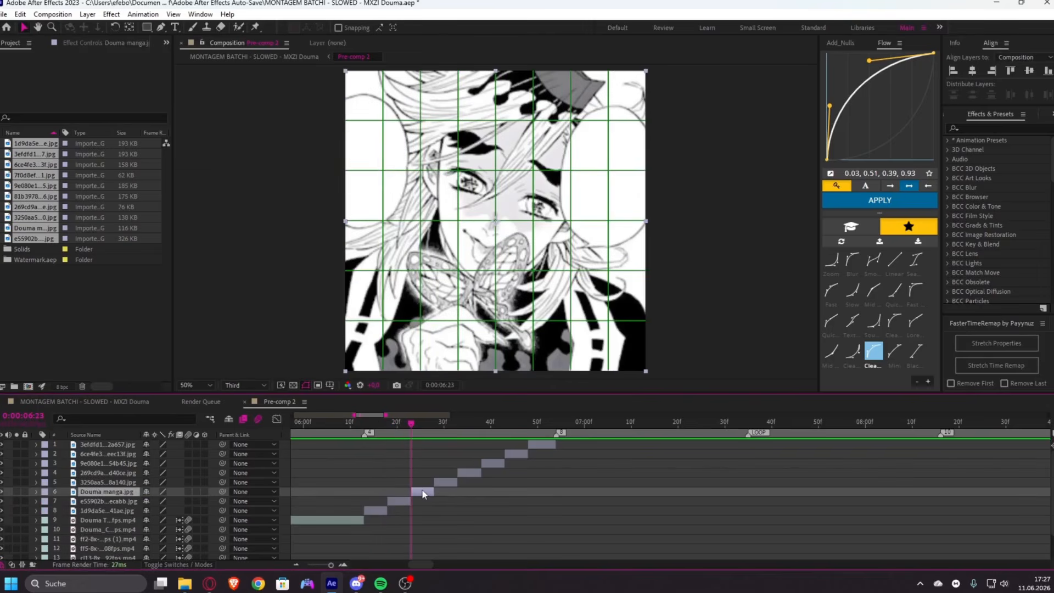
{"action": "left_click", "coordinate": [450, 482]}
{"action": "key", "text": "i"}
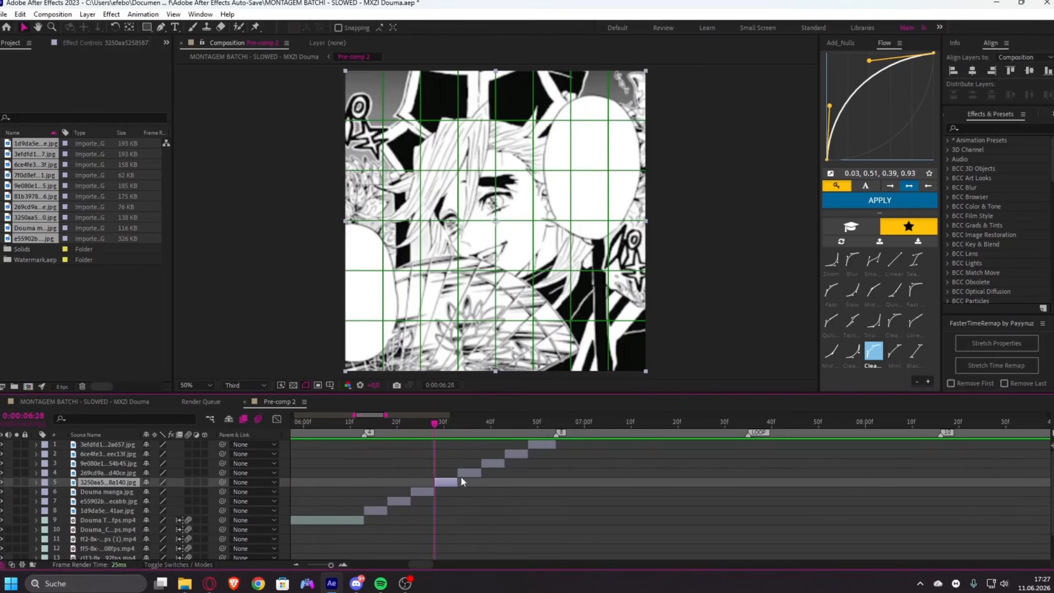
- Enlarge the 269cd9a...d40ce.jpg panel until it fills the frame and move it up to center the face
{"action": "left_click", "coordinate": [466, 473]}
{"action": "key", "text": "i"}
{"action": "key", "text": "s"}
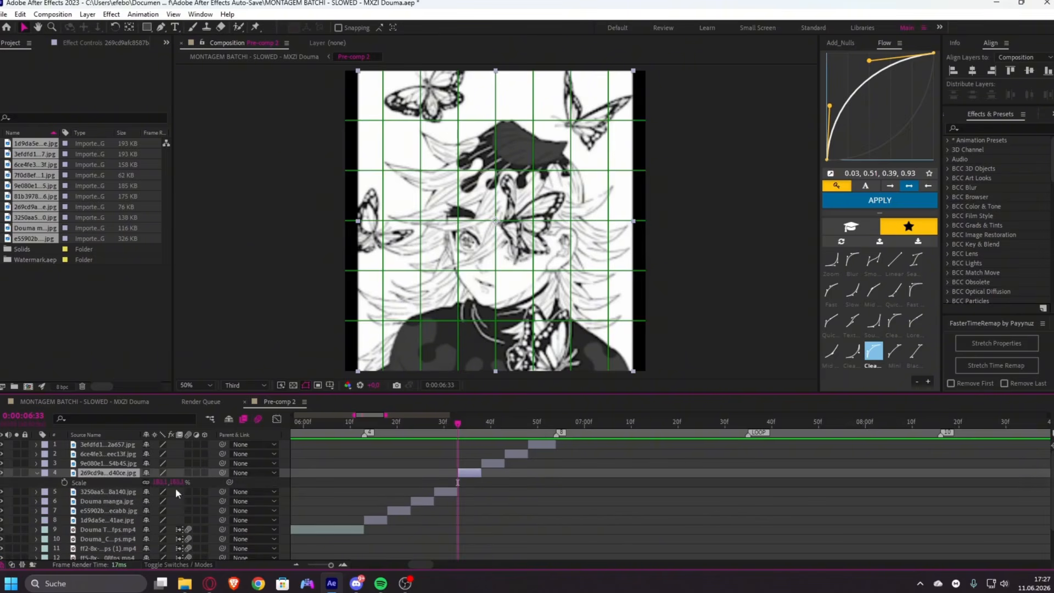
{"action": "left_click_drag", "start_coordinate": [157, 482], "coordinate": [119, 482]}
{"action": "key", "text": "p"}
{"action": "key", "text": "p"}
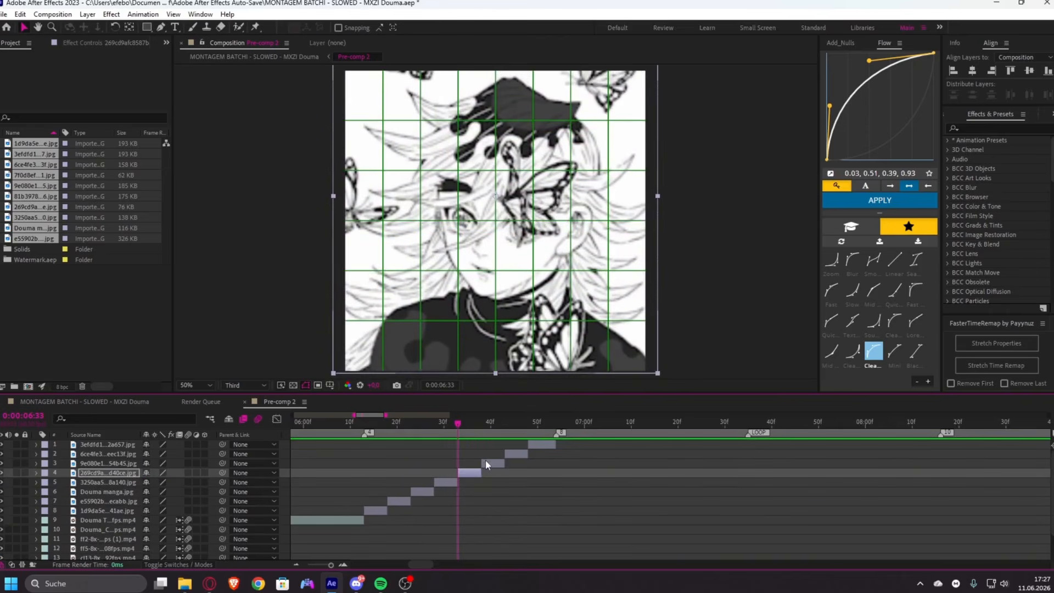
- Check the framing of the last three manga panels against the grid at their first frames
{"action": "left_click", "coordinate": [485, 463]}
{"action": "key", "text": "i"}
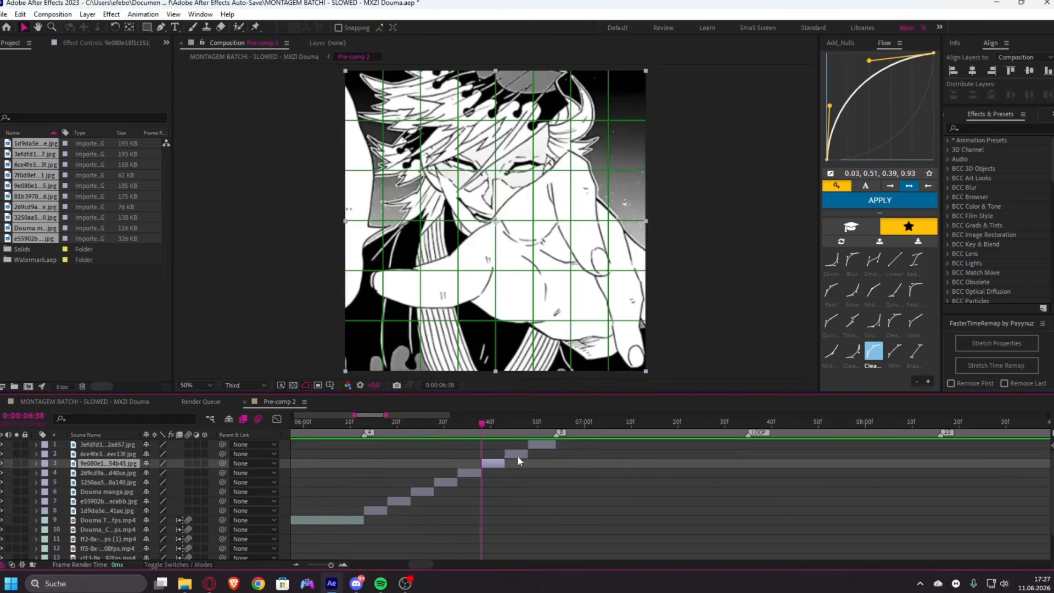
{"action": "left_click", "coordinate": [516, 457]}
{"action": "key", "text": "i"}
{"action": "key", "text": "p"}
{"action": "key", "text": "shift+s"}
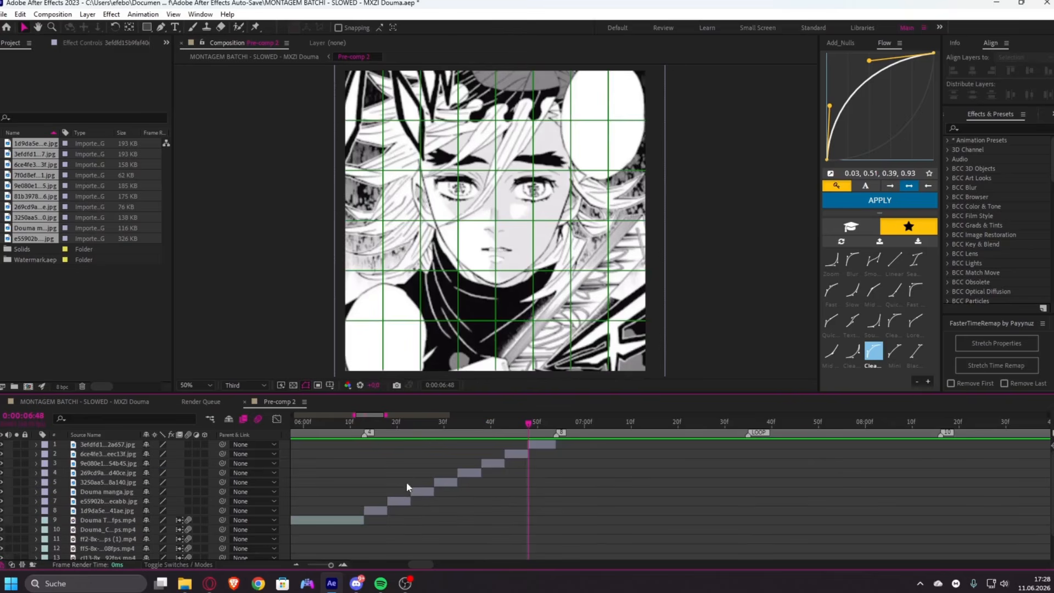
- Duplicate all eight manga panels and place the copies directly after the originals, starting at the next song marker
{"action": "scroll", "coordinate": [403, 444], "scroll_direction": "down", "scroll_amount": 2}
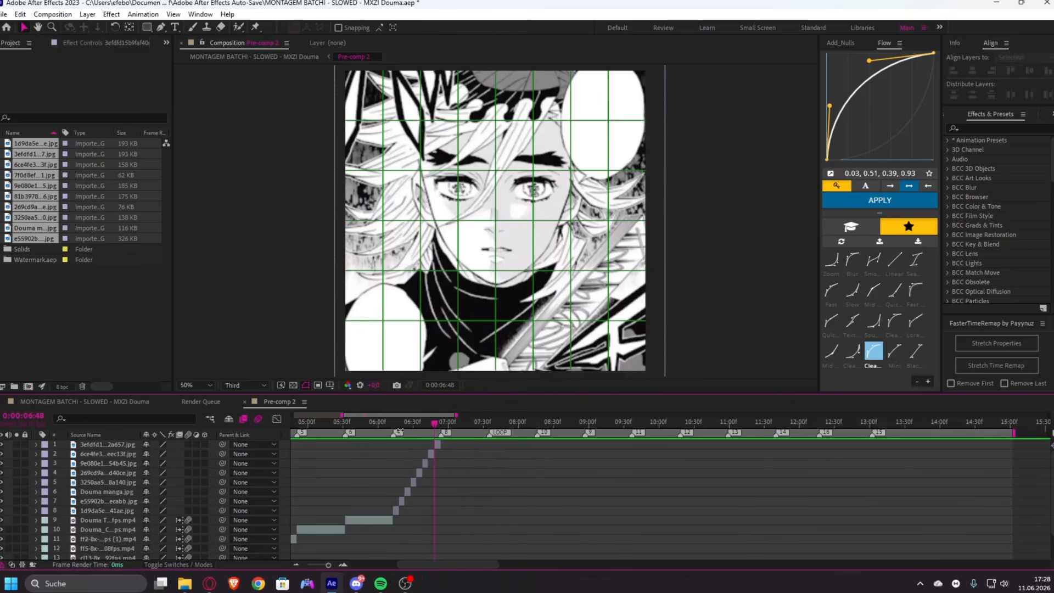
{"action": "scroll", "coordinate": [403, 430], "scroll_direction": "up", "scroll_amount": 2}
{"action": "left_click", "coordinate": [402, 431]}
{"action": "left_click", "coordinate": [390, 511]}
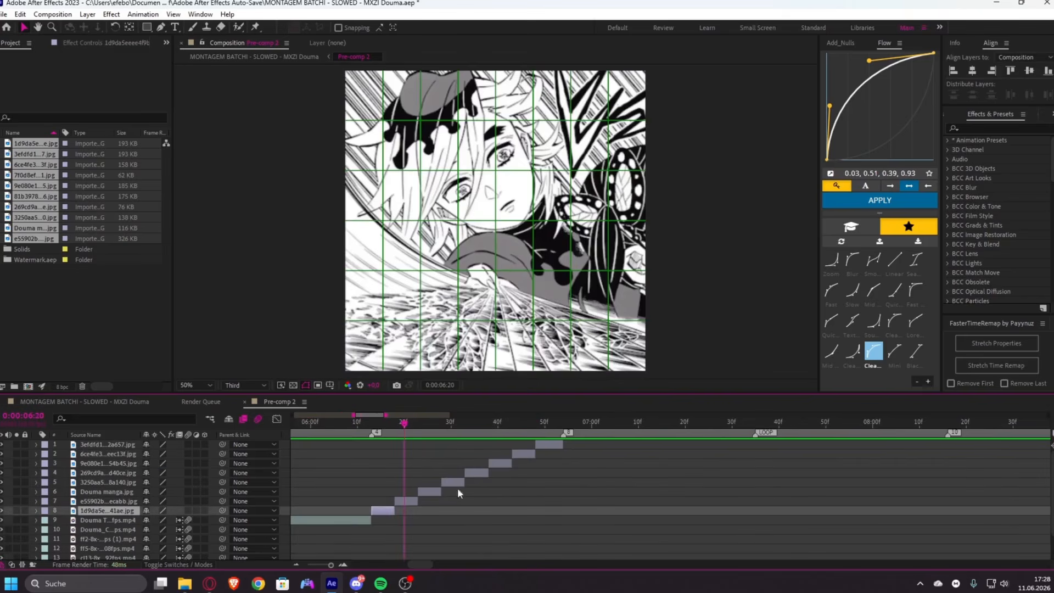
{"action": "left_click", "coordinate": [551, 445], "text": "shift"}
{"action": "key", "text": "ctrl+d"}
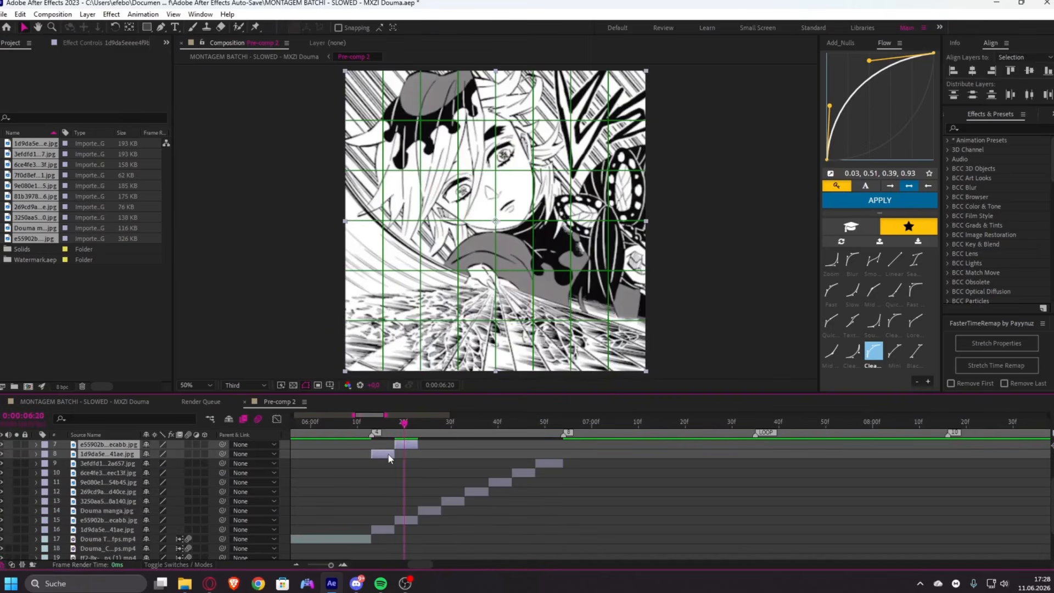
{"action": "left_click_drag", "start_coordinate": [388, 454], "coordinate": [582, 460]}
{"action": "scroll", "coordinate": [626, 479], "scroll_direction": "up", "scroll_amount": 2}
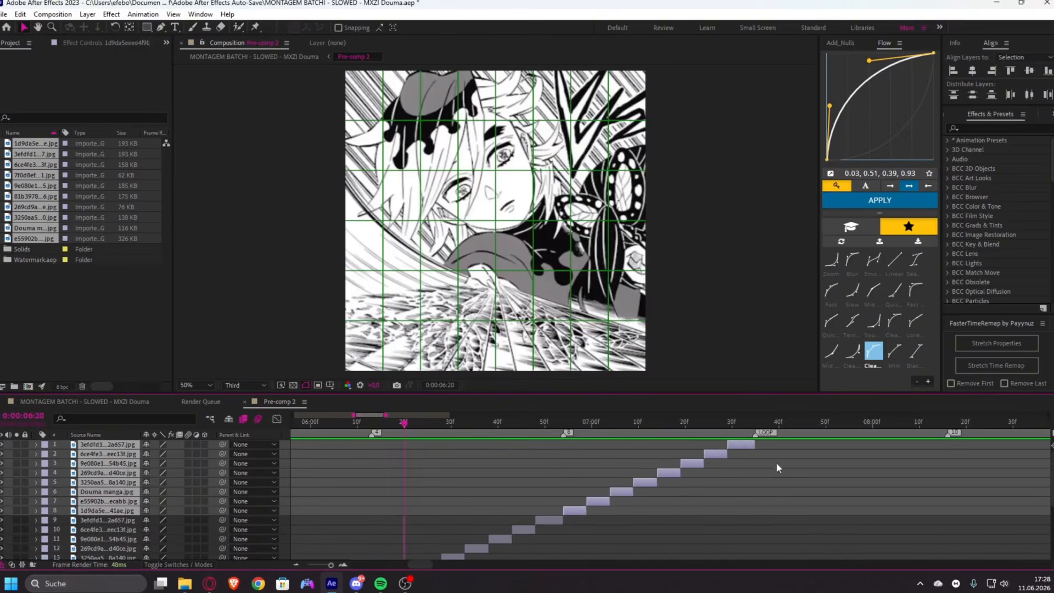
- Play back the edit from about 0:00:05:20 through the original and repeated manga panels
{"action": "left_click", "coordinate": [755, 478]}
{"action": "scroll", "coordinate": [599, 462], "scroll_direction": "down", "scroll_amount": 2}
{"action": "left_click", "coordinate": [472, 423]}
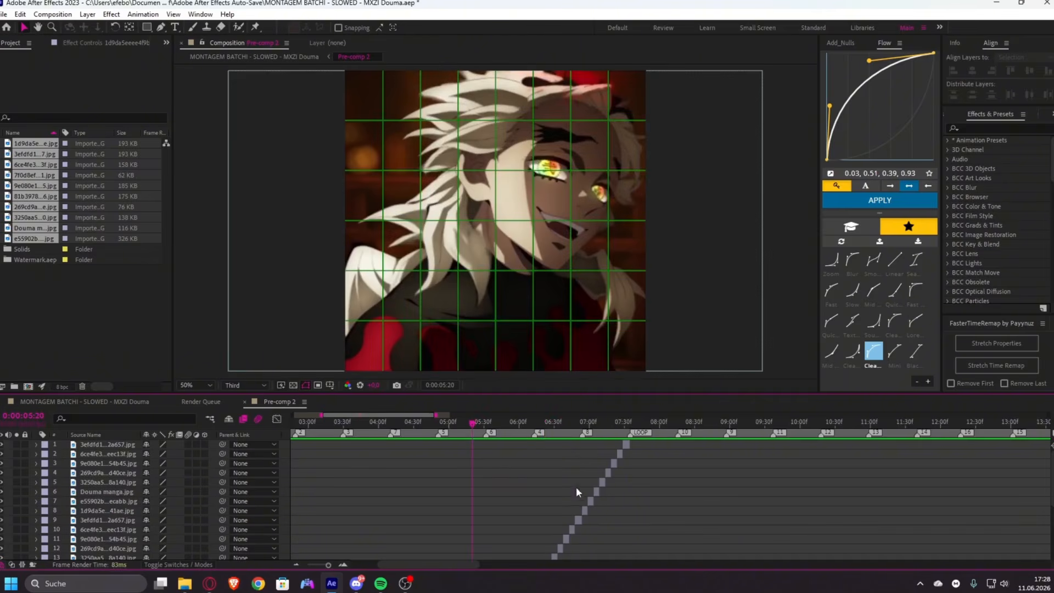
{"action": "key", "text": "space"}
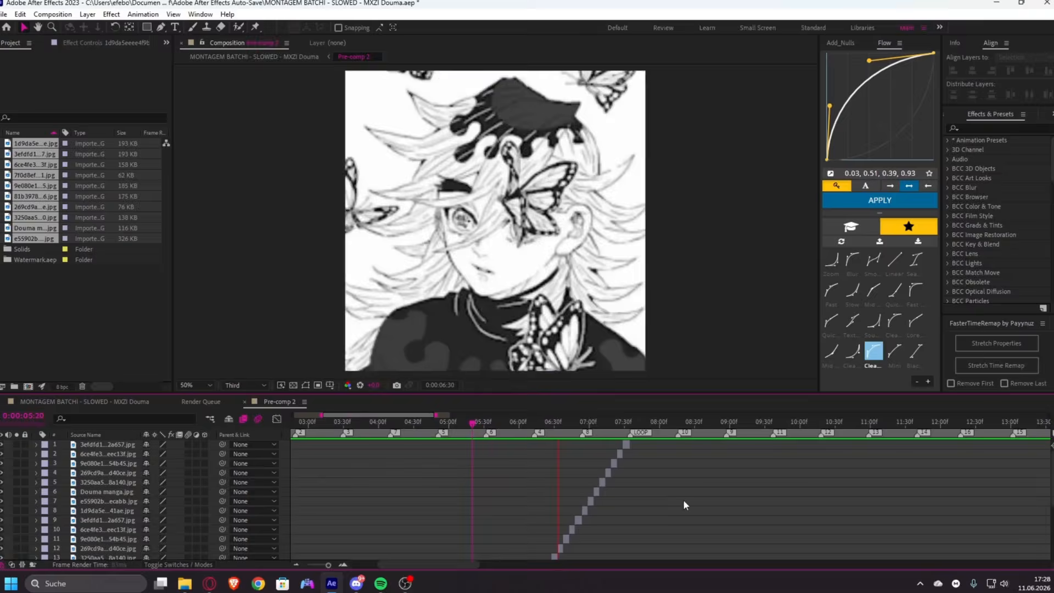
{"action": "key", "text": "space"}
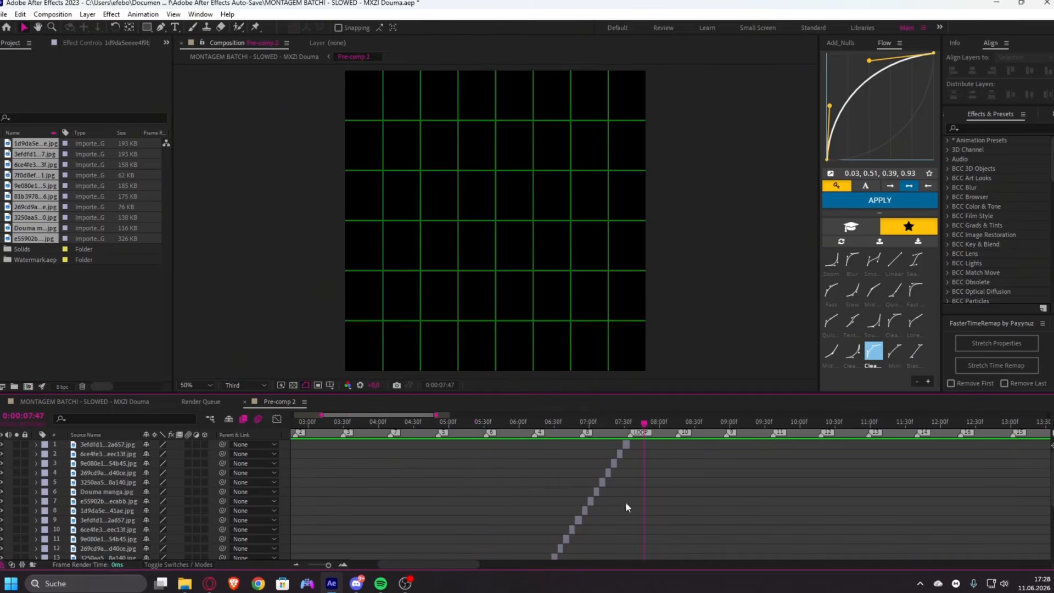
- Scrub through the anime clips before the manga panels to review the start of the edit
{"action": "left_click_drag", "start_coordinate": [375, 423], "coordinate": [364, 467]}
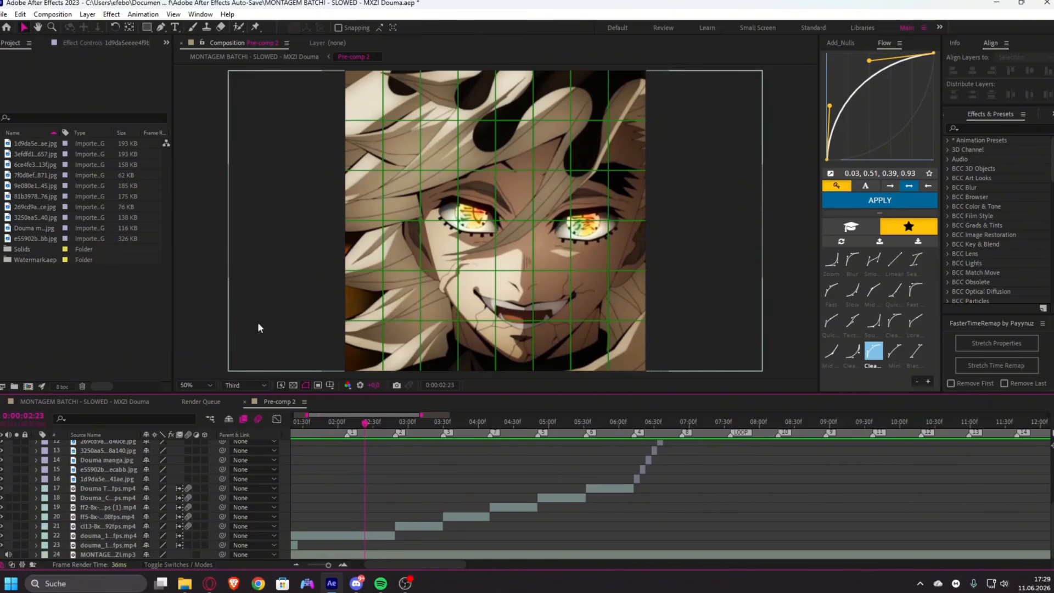
{"action": "left_click", "coordinate": [330, 422]}
{"action": "scroll", "coordinate": [349, 491], "scroll_direction": "up", "scroll_amount": 1}
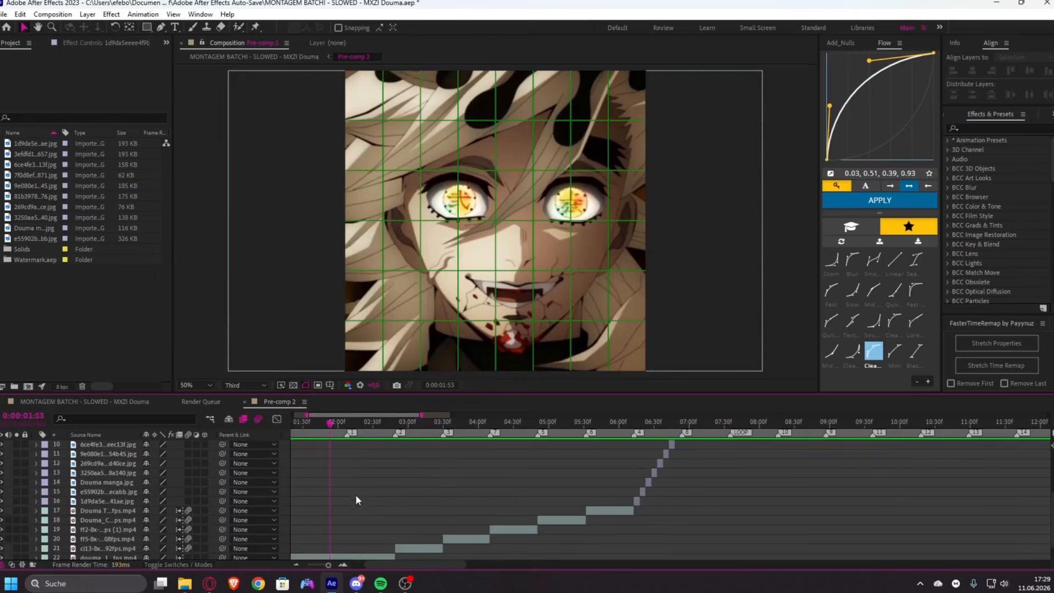
{"action": "left_click", "coordinate": [378, 422]}
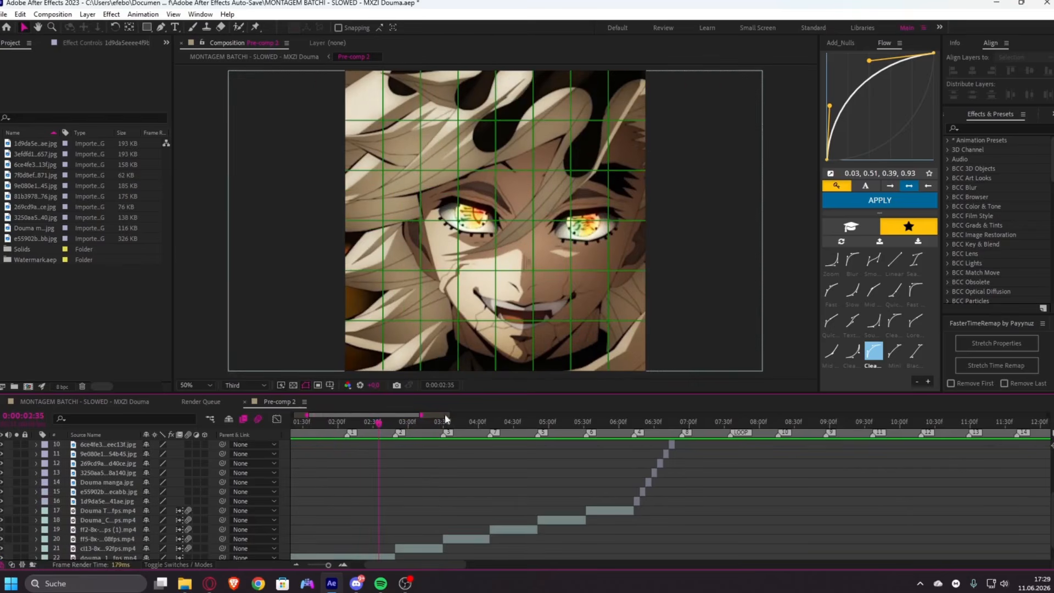
{"action": "scroll", "coordinate": [381, 480], "scroll_direction": "down", "scroll_amount": 1}
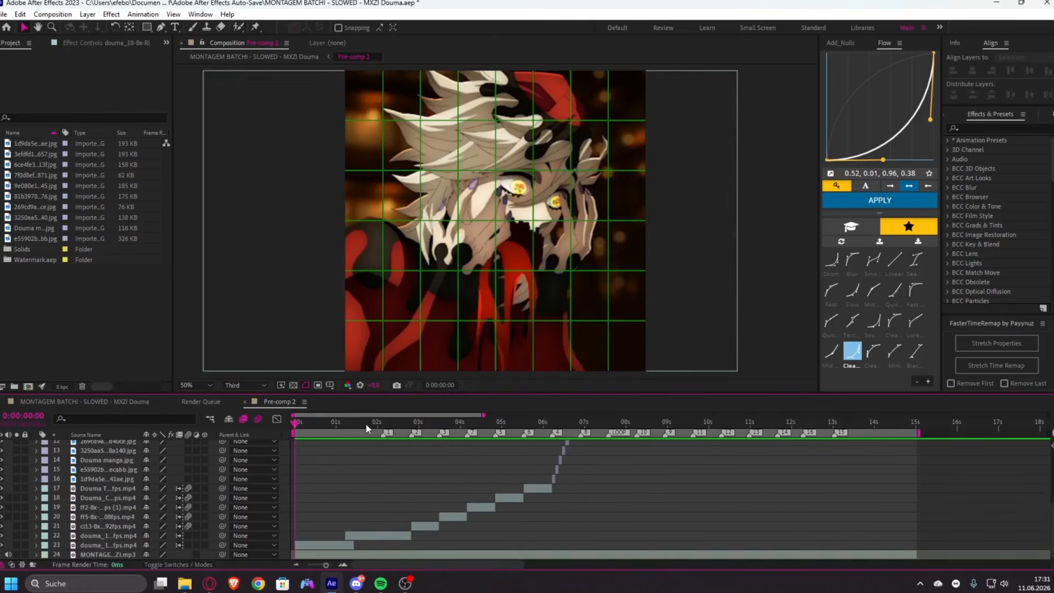
{"action": "left_click_drag", "start_coordinate": [365, 423], "coordinate": [541, 453]}
{"action": "key", "text": "Home"}
- Add a parent null to the second douma clip and trim the null's start to the marker at 0:00:02:08
{"action": "left_click_drag", "start_coordinate": [305, 428], "coordinate": [367, 443]}
{"action": "scroll", "coordinate": [385, 449], "scroll_direction": "up", "scroll_amount": 3}
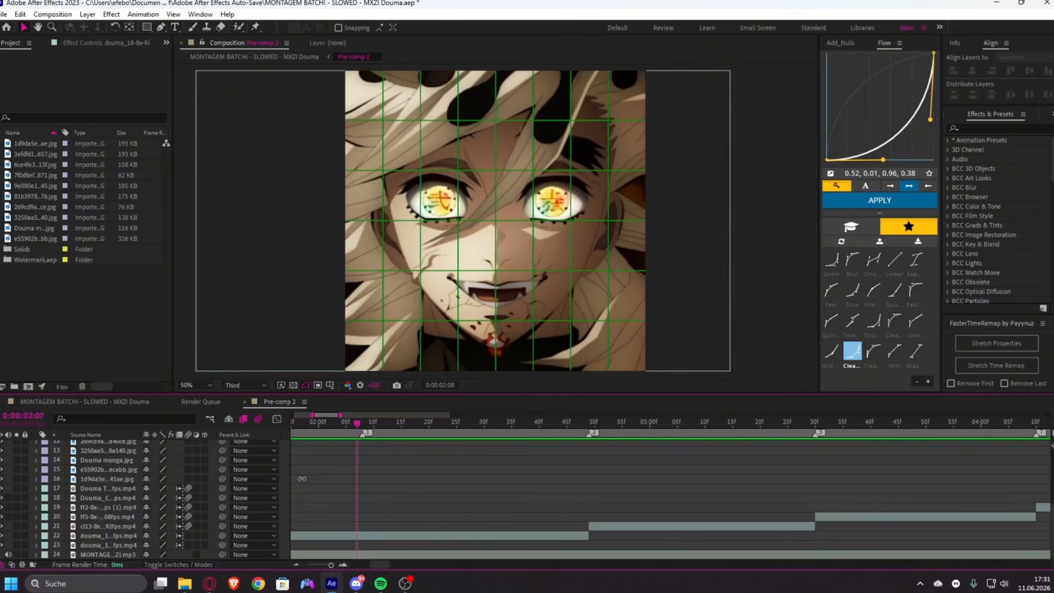
{"action": "left_click", "coordinate": [387, 535]}
{"action": "left_click", "coordinate": [839, 42]}
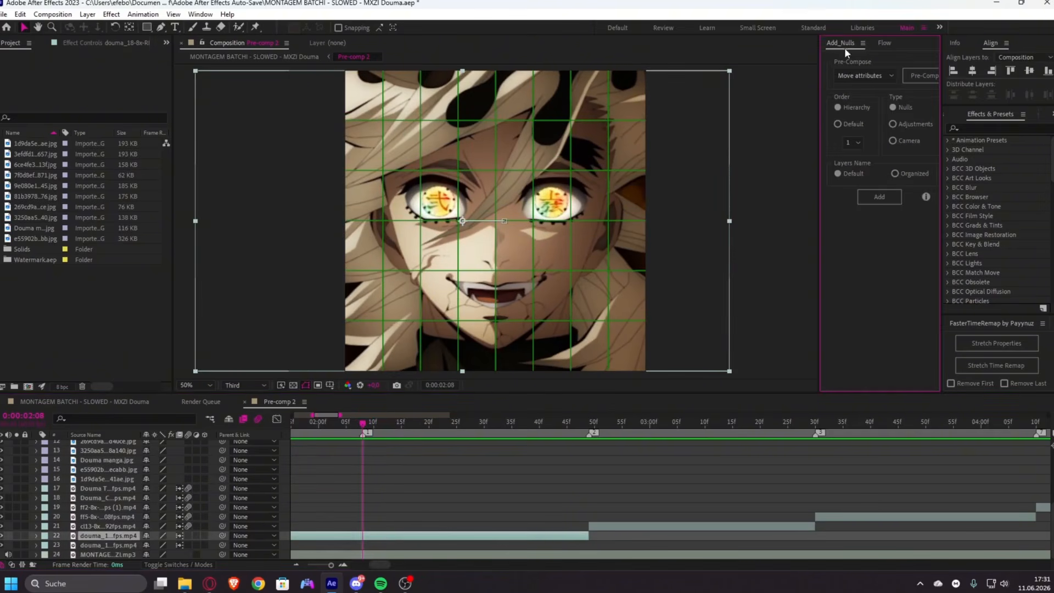
{"action": "left_click", "coordinate": [881, 193]}
{"action": "left_click", "coordinate": [884, 43]}
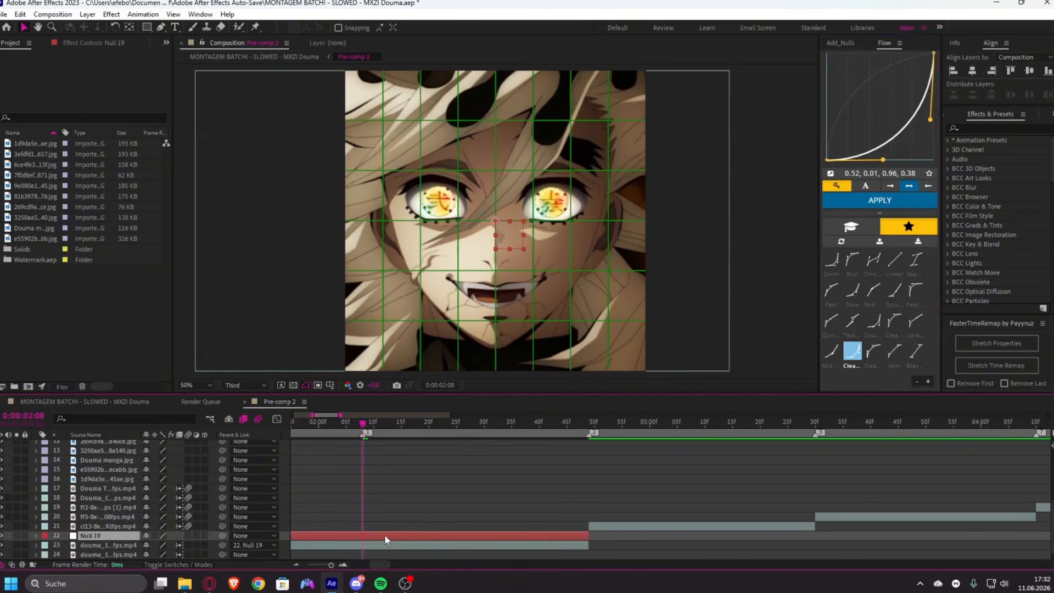
{"action": "key", "text": "alt+bracketleft"}
- Trim the end of the null to 0:00:02:32
{"action": "scroll", "coordinate": [450, 508], "scroll_direction": "down", "scroll_amount": 1}
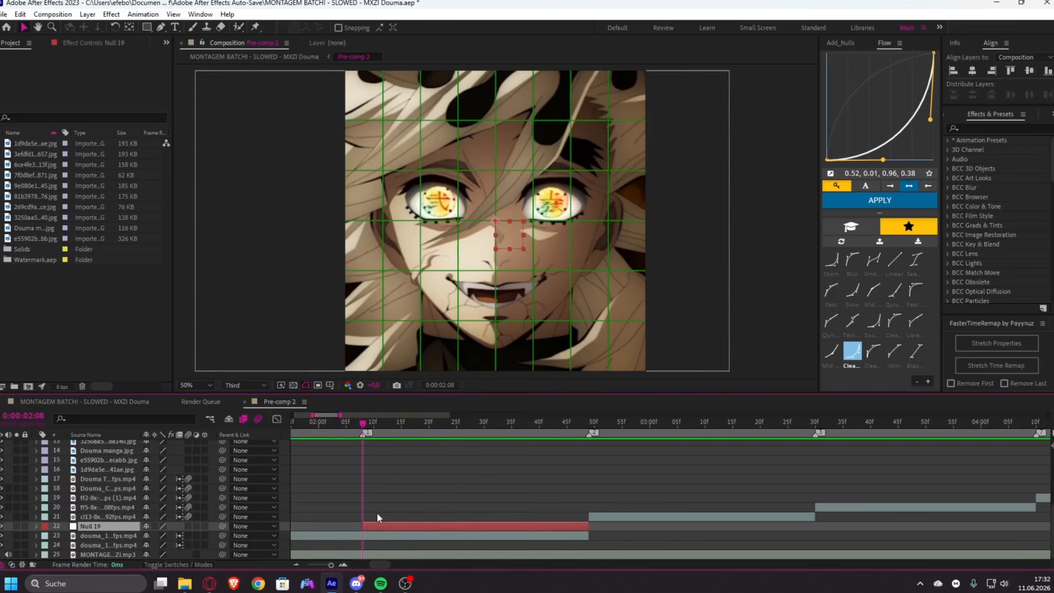
{"action": "key", "text": "minus"}
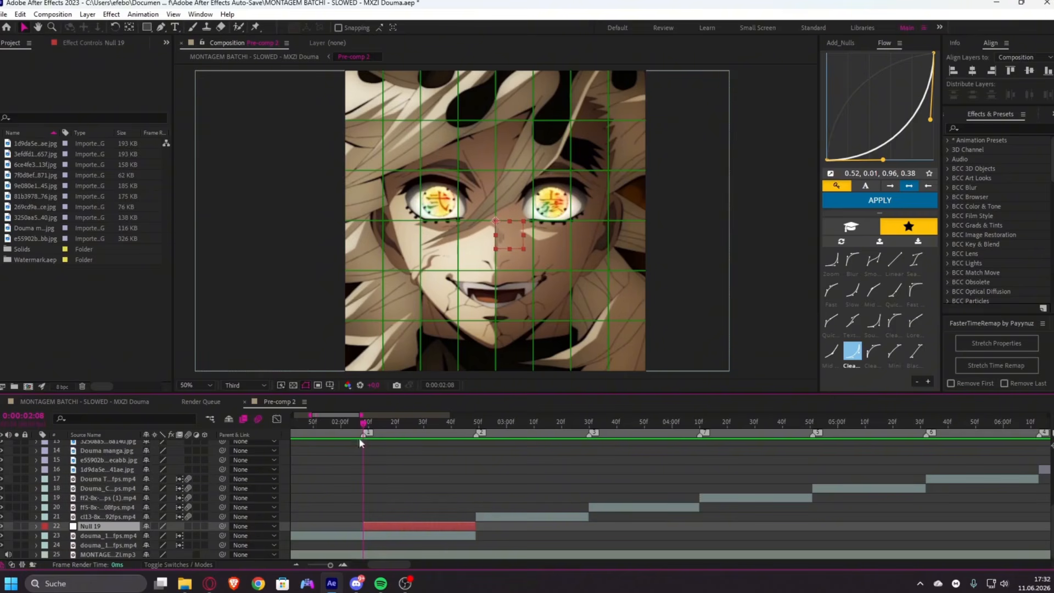
{"action": "key", "text": "equal"}
{"action": "left_click", "coordinate": [379, 451]}
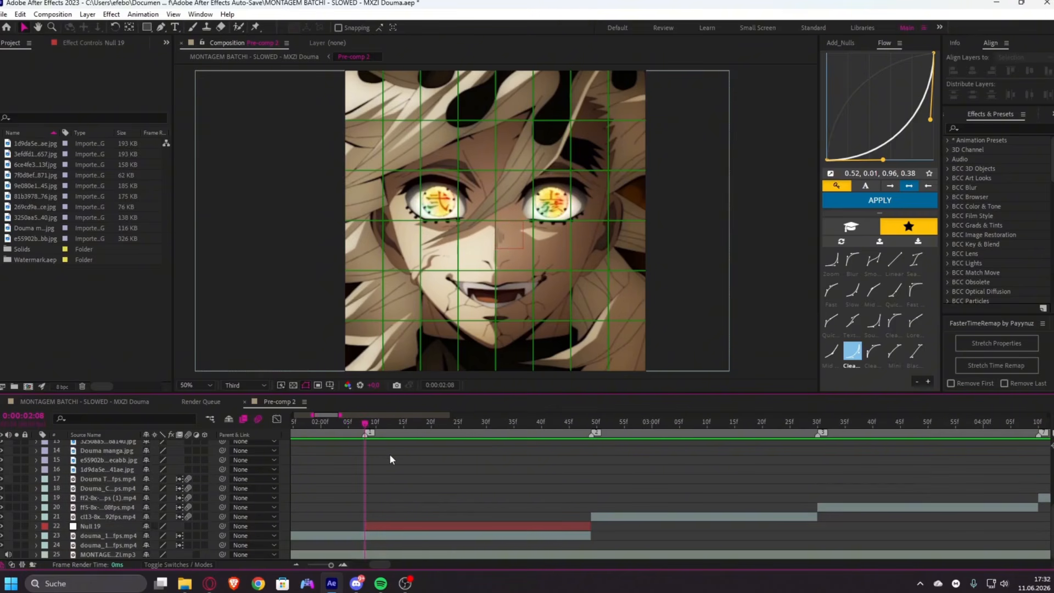
{"action": "left_click_drag", "start_coordinate": [378, 428], "coordinate": [491, 436]}
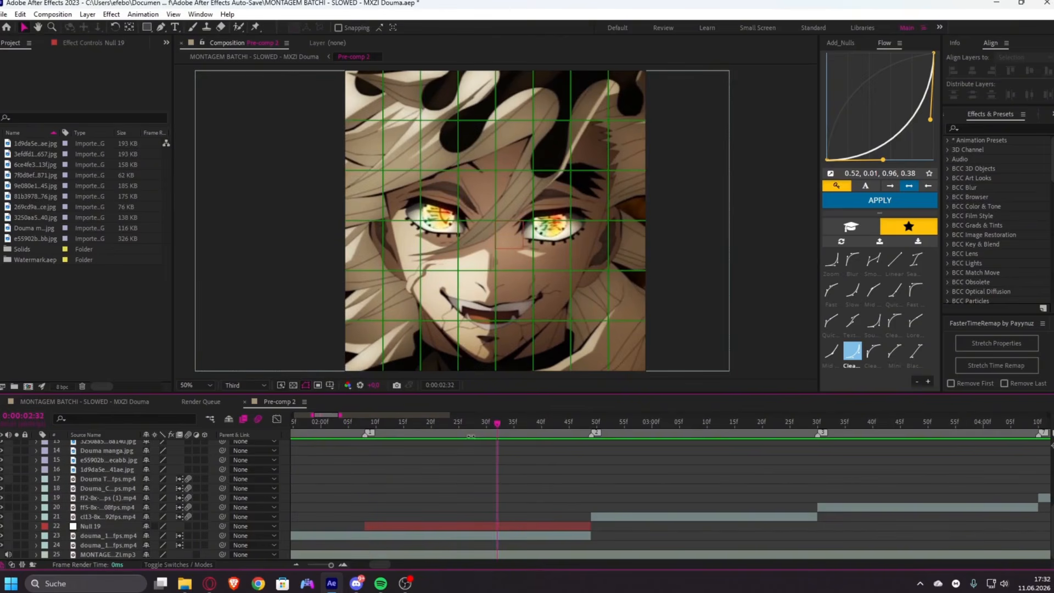
{"action": "key", "text": "Page_Down"}
{"action": "key", "text": "alt+bracketright"}
{"action": "left_click", "coordinate": [512, 498]}
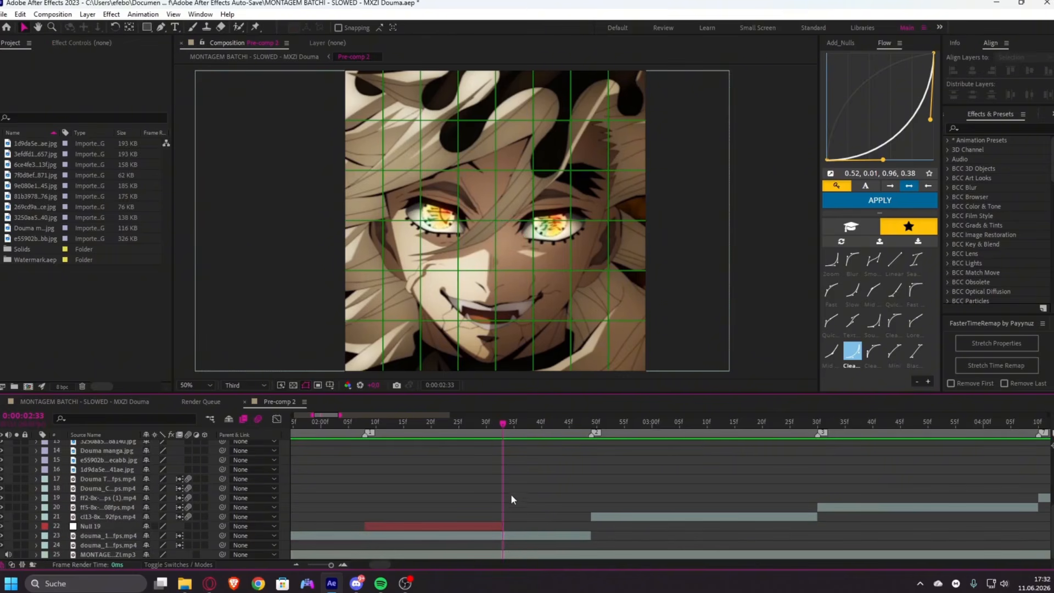
- Set position, scale and rotation keyframes on the null at its first frame
{"action": "left_click", "coordinate": [494, 524]}
{"action": "key", "text": "i"}
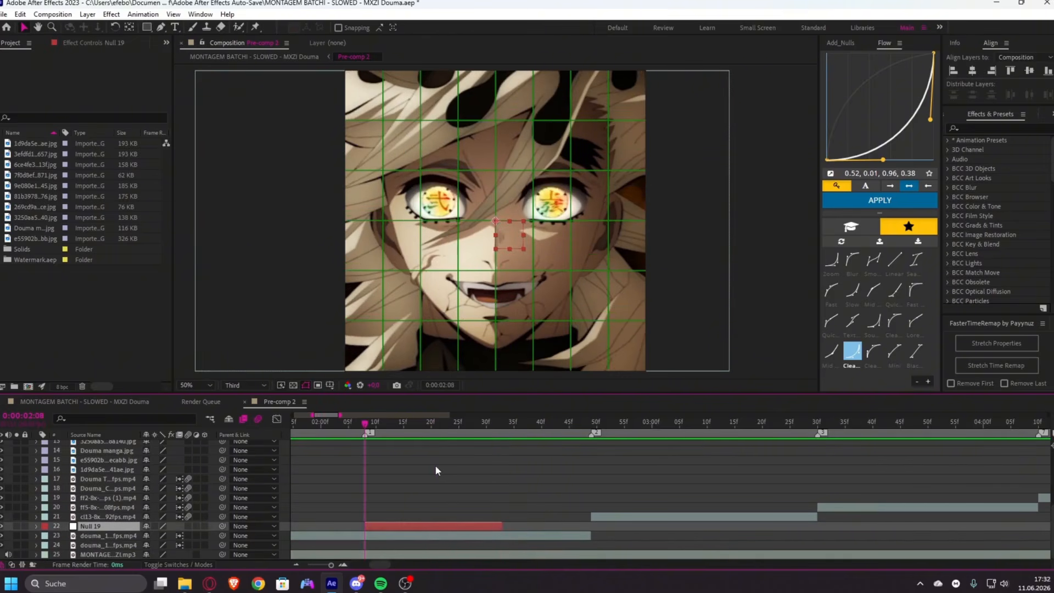
{"action": "key", "text": "s"}
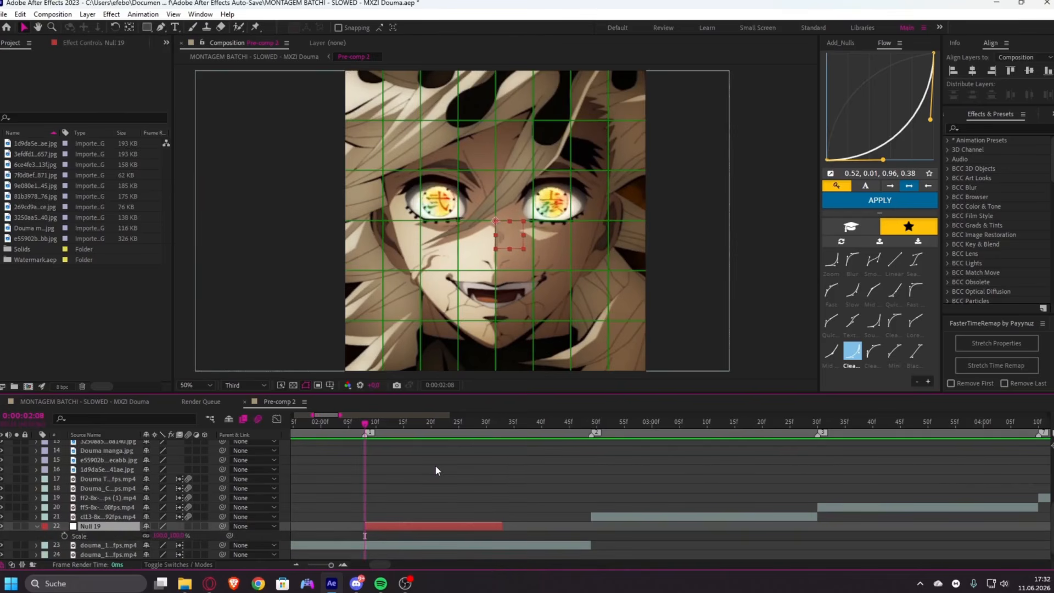
{"action": "key", "text": "shift+p"}
{"action": "key", "text": "shift+r"}
{"action": "scroll", "coordinate": [439, 473], "scroll_direction": "down", "scroll_amount": 1}
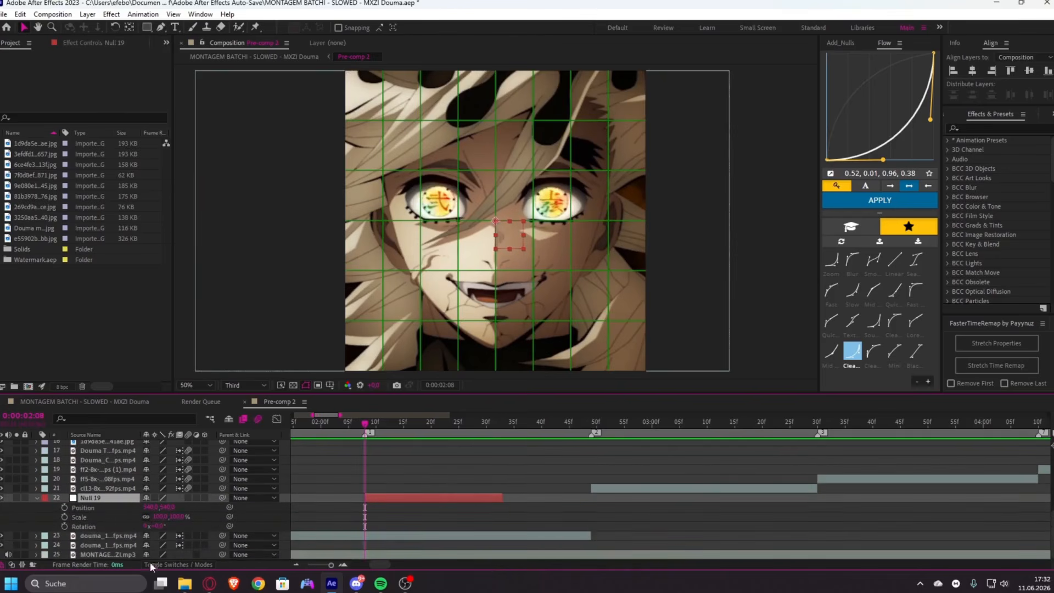
{"action": "left_click_drag", "start_coordinate": [64, 507], "coordinate": [63, 527]}
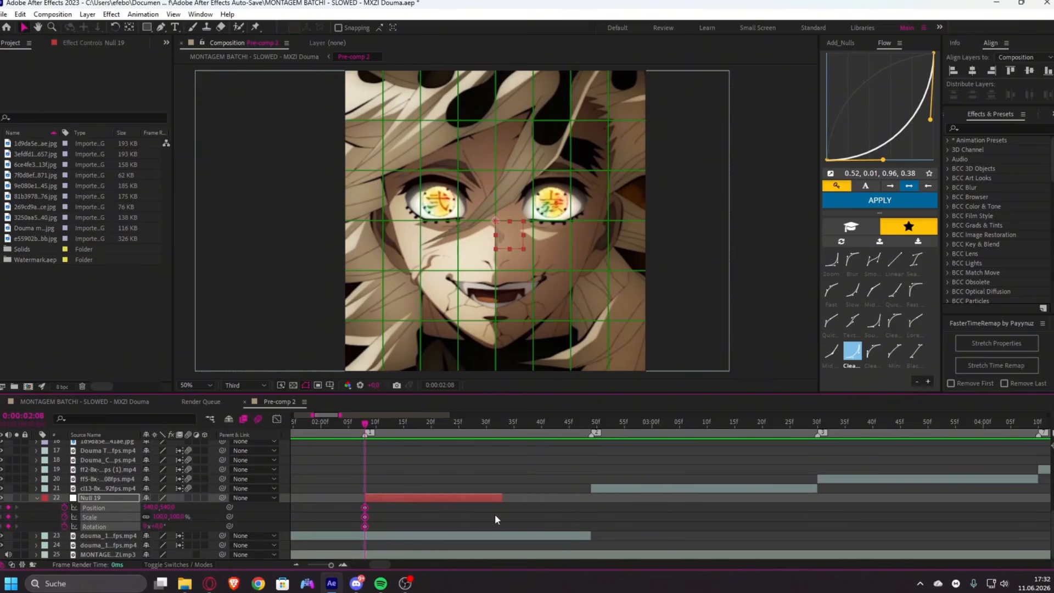
- At the null's last frame, scale it to about 140%, rotate it 25° and reposition it to about 597, 463
{"action": "key", "text": "o"}
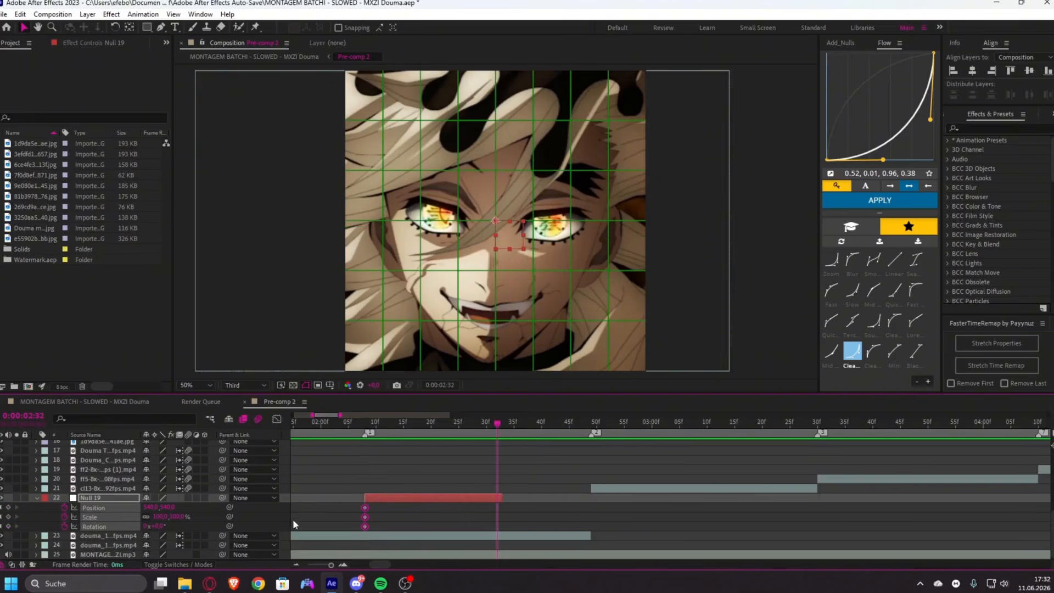
{"action": "left_click_drag", "start_coordinate": [159, 516], "coordinate": [108, 509]}
{"action": "left_click", "coordinate": [157, 525]}
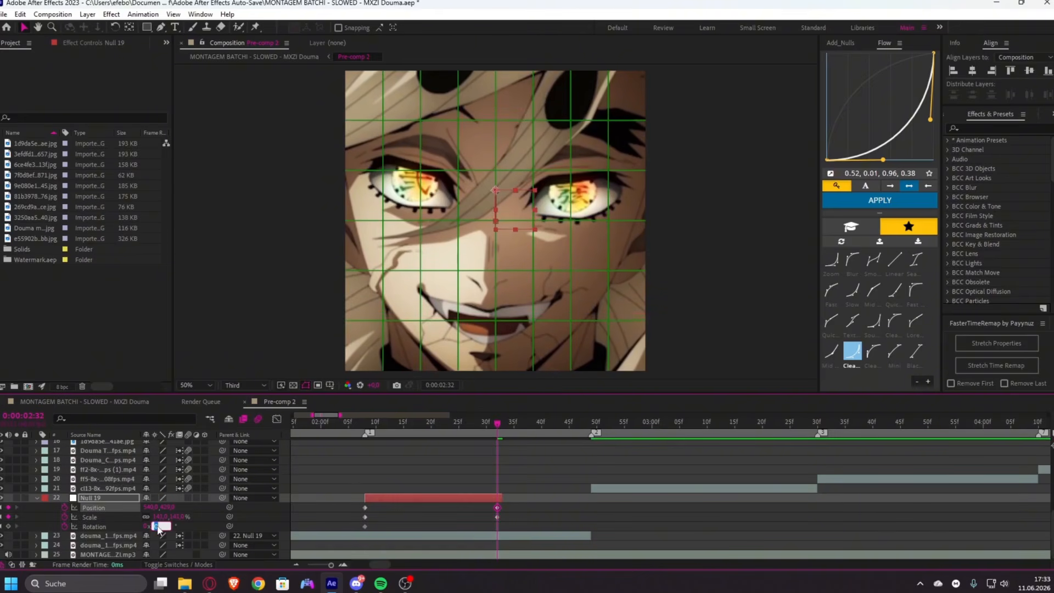
{"action": "type", "text": "25"}
{"action": "key", "text": "Return"}
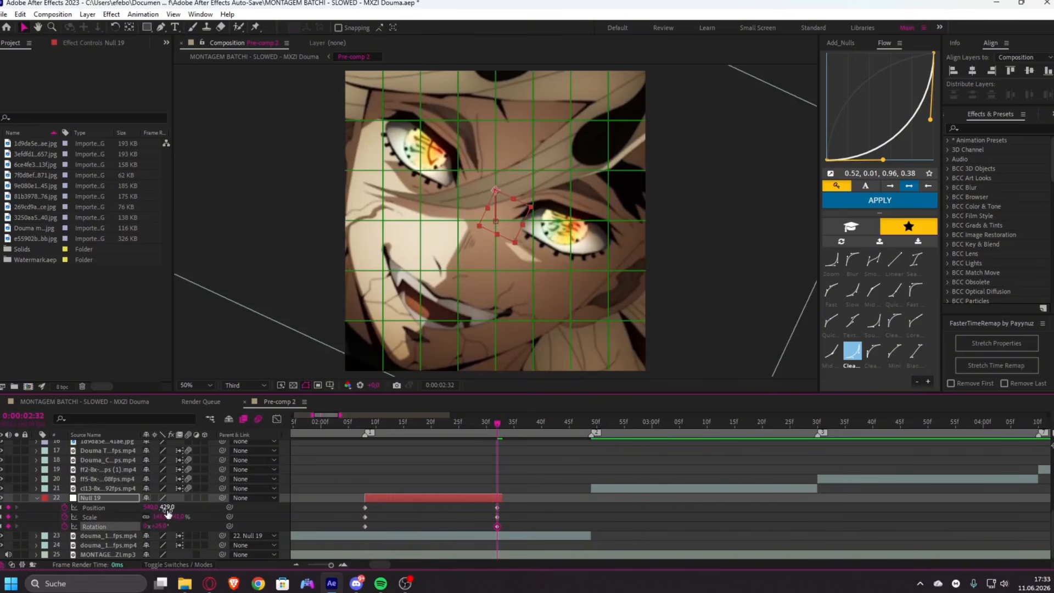
{"action": "mouse_move", "coordinate": [168, 509]}
{"action": "left_mouse_down"}
{"action": "mouse_move", "coordinate": [206, 509]}
{"action": "mouse_move", "coordinate": [154, 507]}
{"action": "mouse_move", "coordinate": [192, 506]}
{"action": "mouse_move", "coordinate": [163, 506]}
{"action": "left_mouse_up"}
- Apply Motion Tile to the second douma clip with output width and height of 300 and mirrored edges
{"action": "left_click", "coordinate": [464, 540]}
{"action": "key", "text": "ctrl+space"}
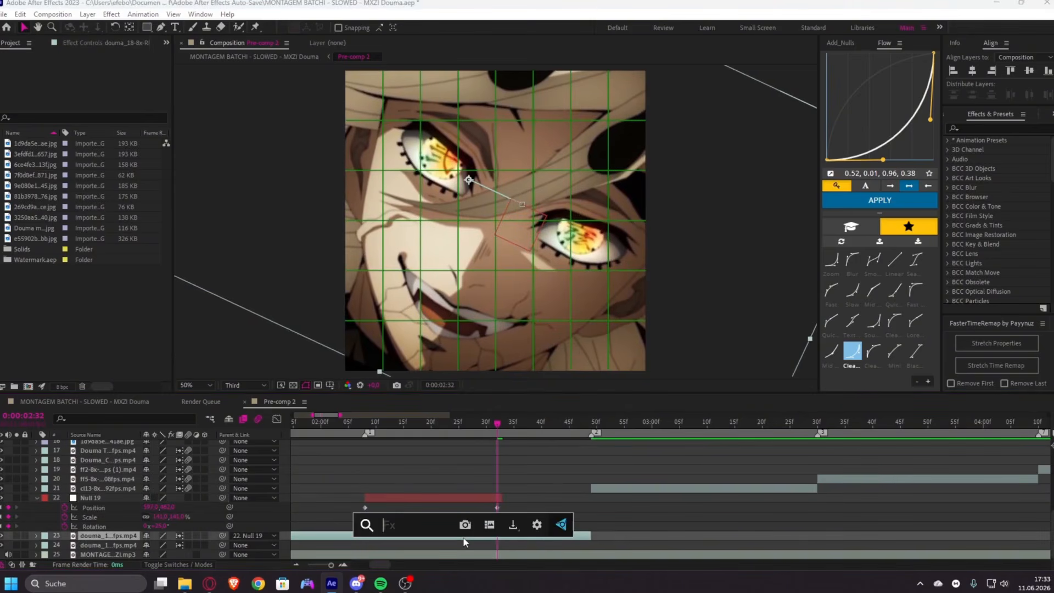
{"action": "type", "text": "motio"}
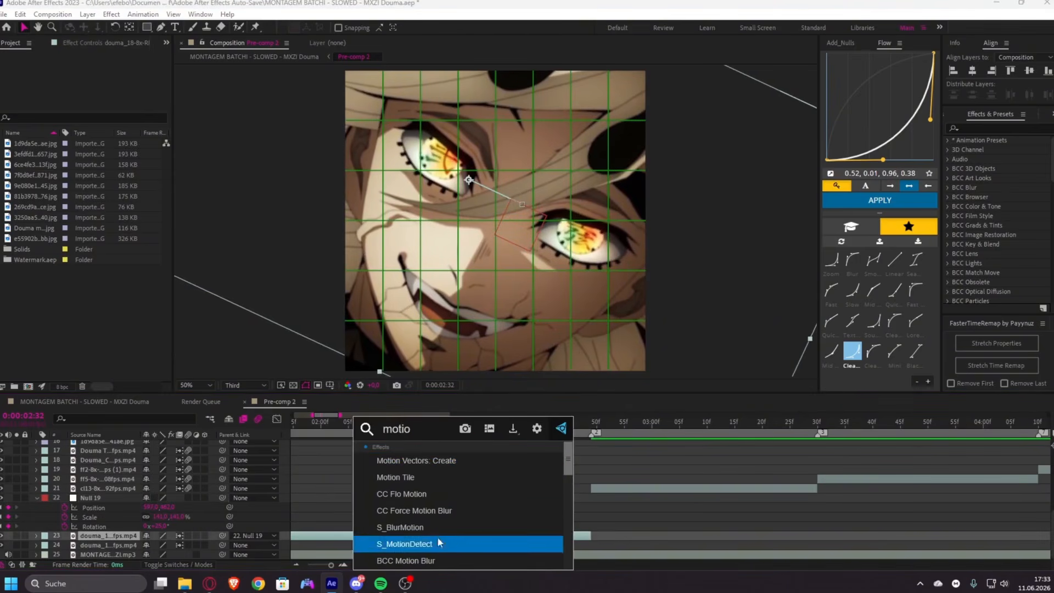
{"action": "left_click", "coordinate": [435, 477]}
{"action": "left_click_drag", "start_coordinate": [101, 112], "coordinate": [112, 104]}
{"action": "left_click", "coordinate": [94, 125]}
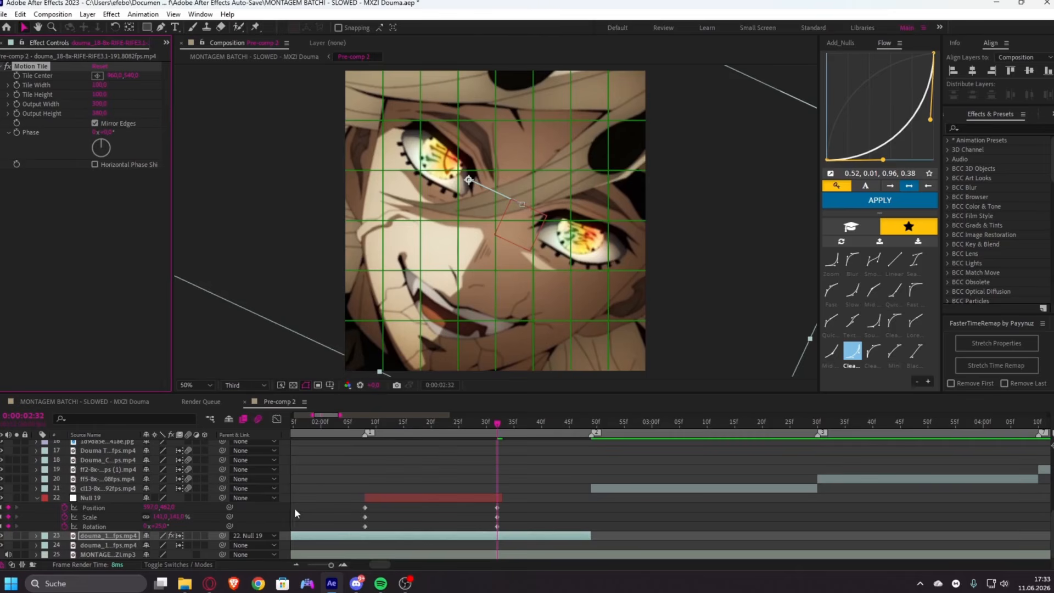
- Move the null's end position to about X 630 and ease all its keyframes with the 0.03, 0.51, 0.39, 0.93 curve
{"action": "left_click", "coordinate": [476, 475]}
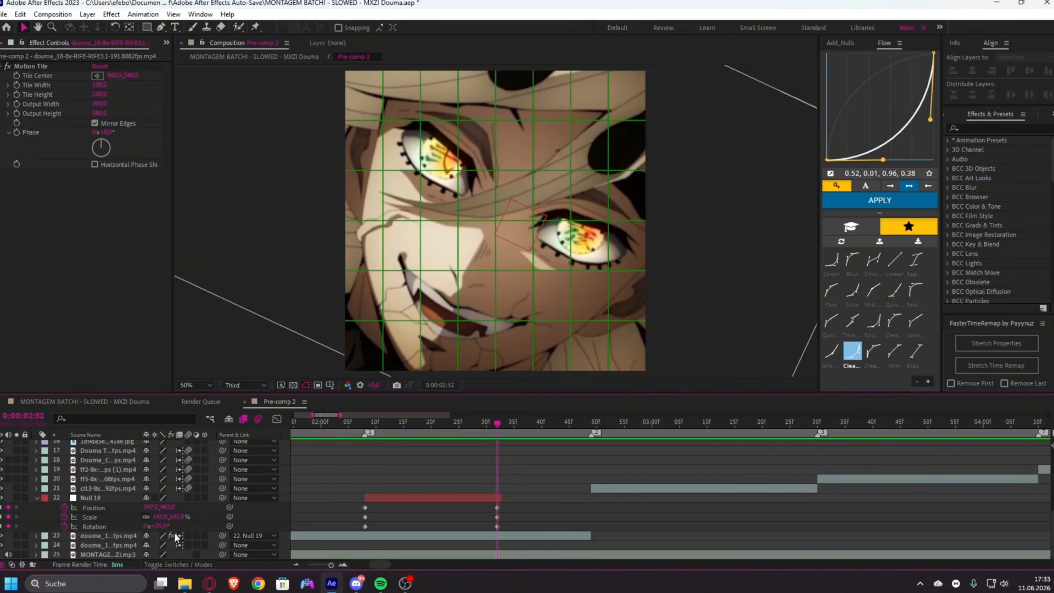
{"action": "left_click_drag", "start_coordinate": [150, 507], "coordinate": [171, 505]}
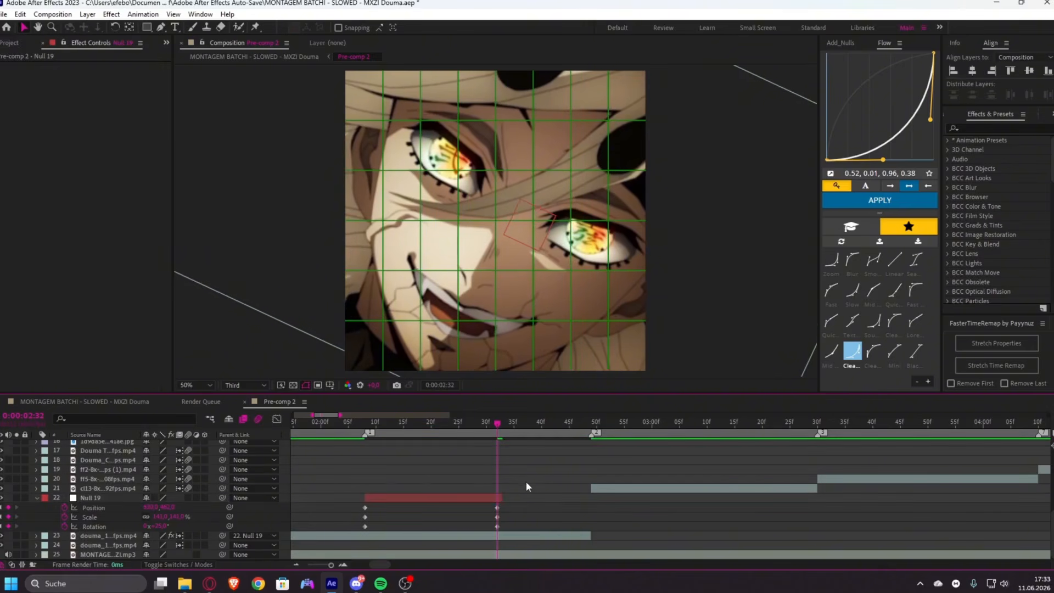
{"action": "left_click_drag", "start_coordinate": [526, 482], "coordinate": [334, 535]}
{"action": "left_click", "coordinate": [873, 350]}
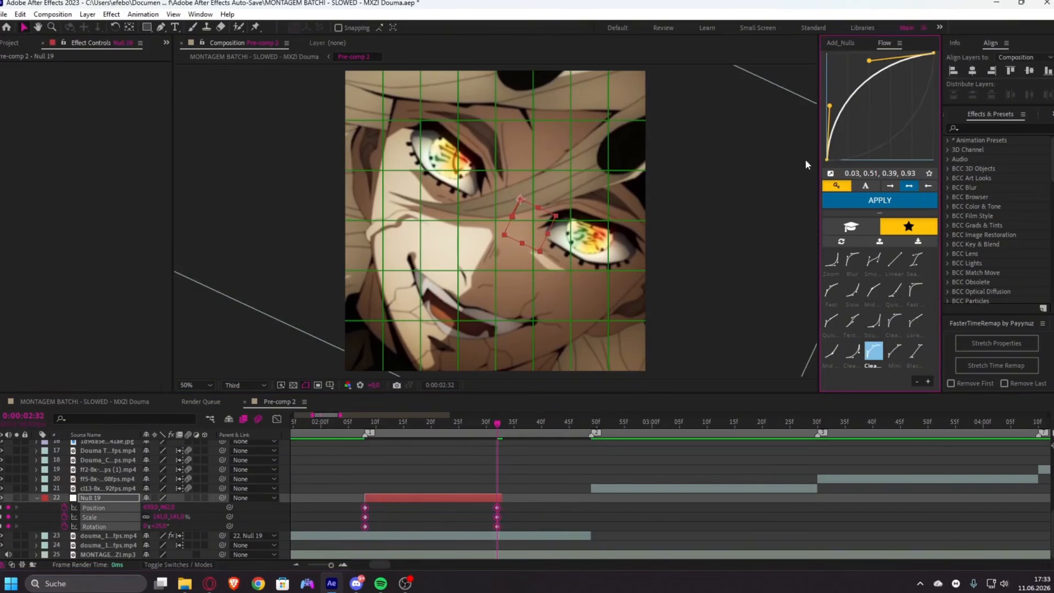
{"action": "left_click", "coordinate": [879, 200]}
- Add a second null as the parent of the animated null
{"action": "left_click", "coordinate": [841, 43]}
{"action": "left_click", "coordinate": [878, 195]}
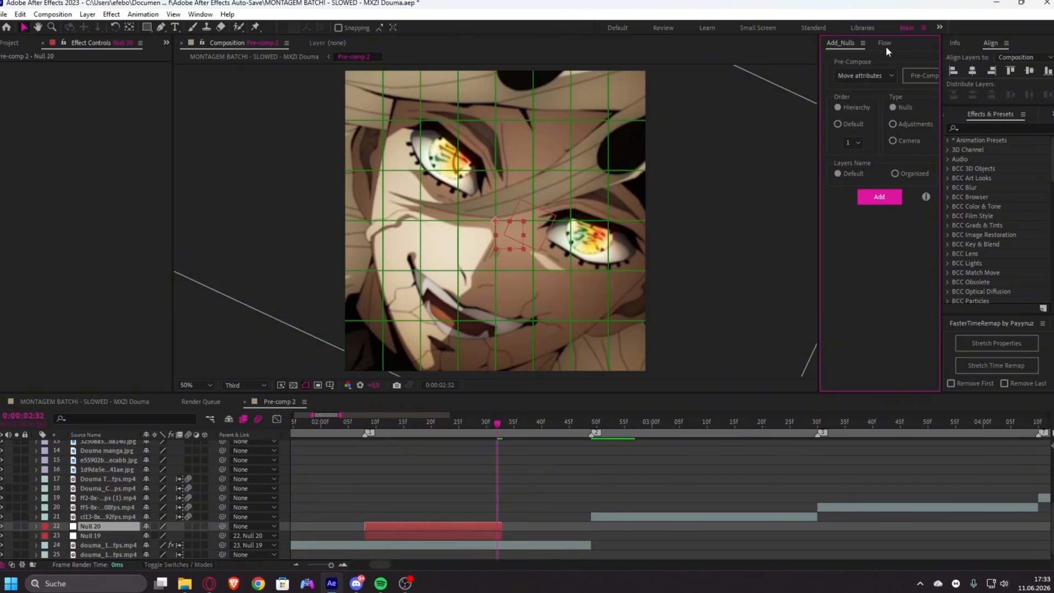
- Make the second null run from 0:00:02:28 to the douma clip's end, and keyframe its position, scale and rotation at its start
{"action": "left_click_drag", "start_coordinate": [367, 526], "coordinate": [476, 525]}
{"action": "left_click_drag", "start_coordinate": [481, 426], "coordinate": [475, 435]}
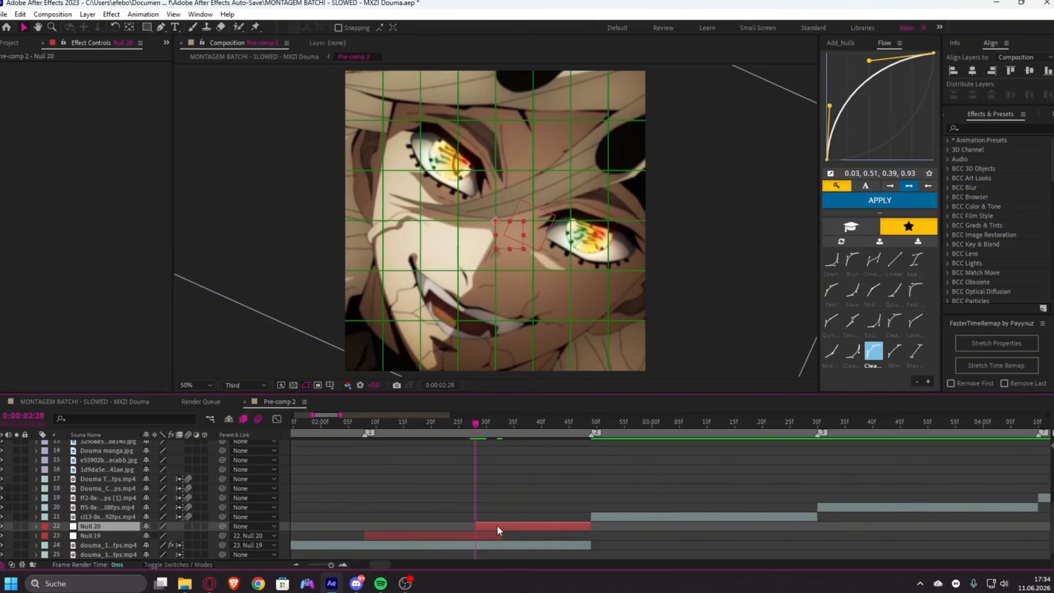
{"action": "key", "text": "alt+shift+p"}
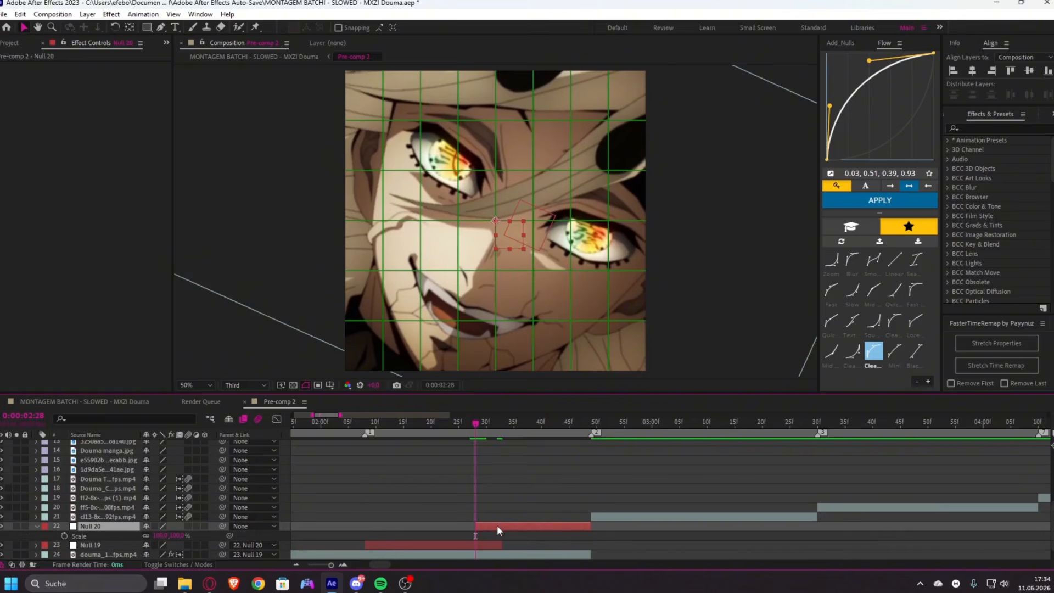
{"action": "key", "text": "alt+shift+s"}
{"action": "key", "text": "alt+shift+r"}
{"action": "scroll", "coordinate": [480, 540], "scroll_direction": "down", "scroll_amount": 1}
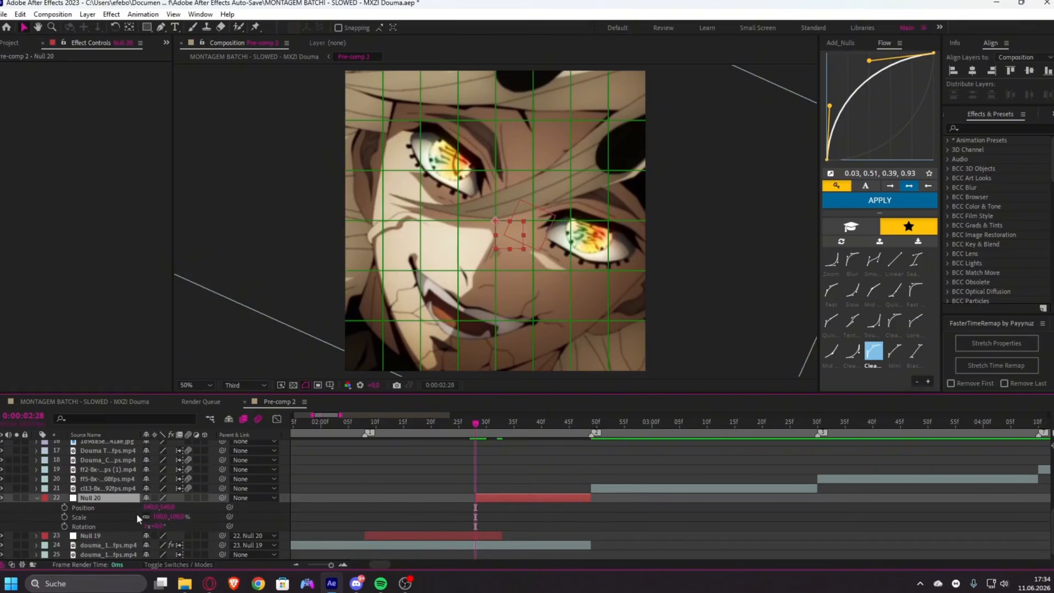
{"action": "left_click_drag", "start_coordinate": [65, 508], "coordinate": [64, 526]}
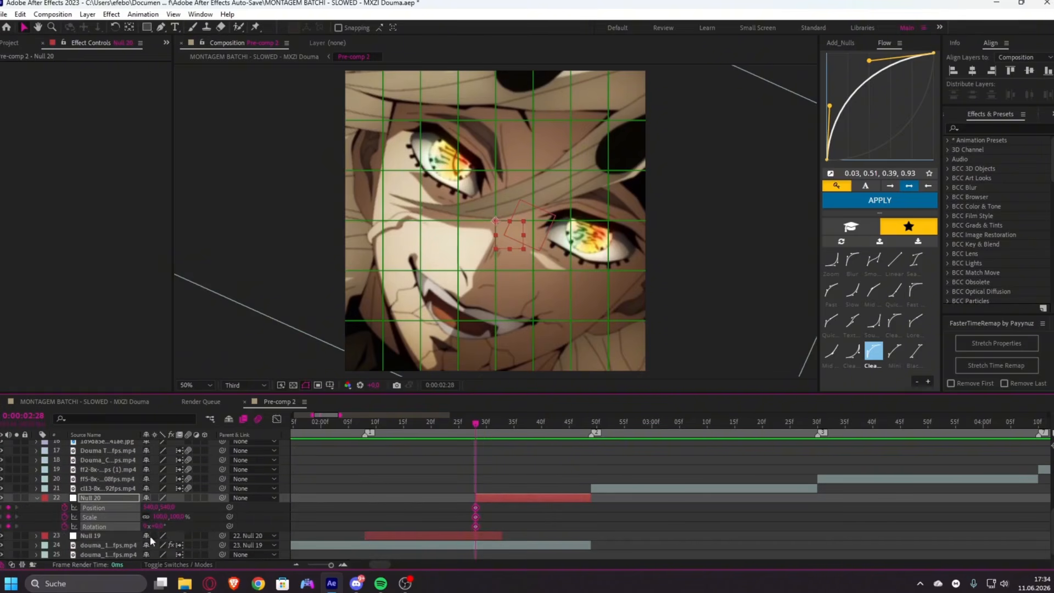
- At the second null's last frame, rotate it to -25°, scale it down and reposition it to centre the face
{"action": "left_click", "coordinate": [506, 496]}
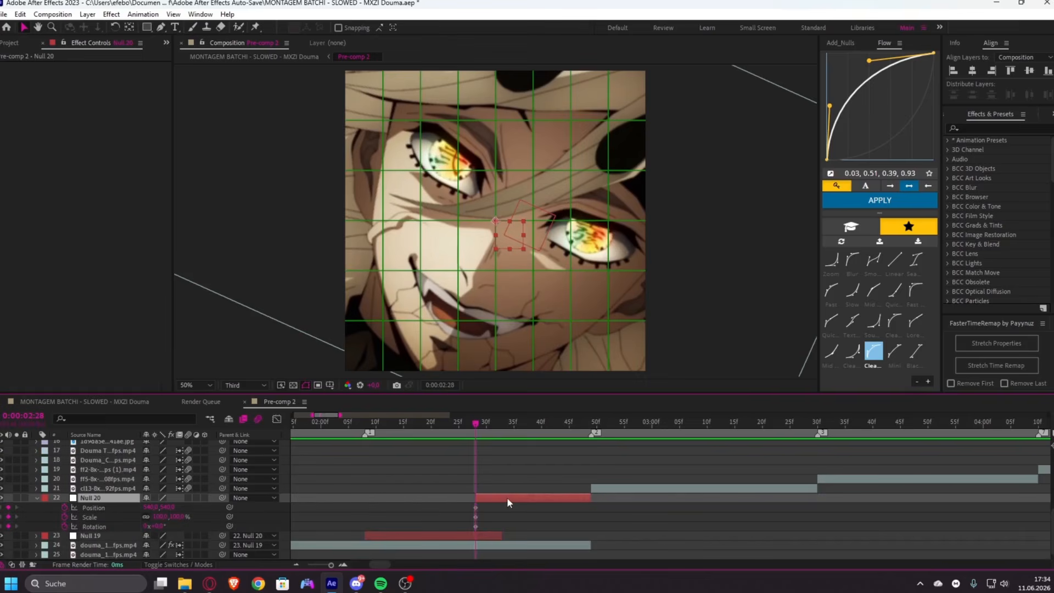
{"action": "key", "text": "o"}
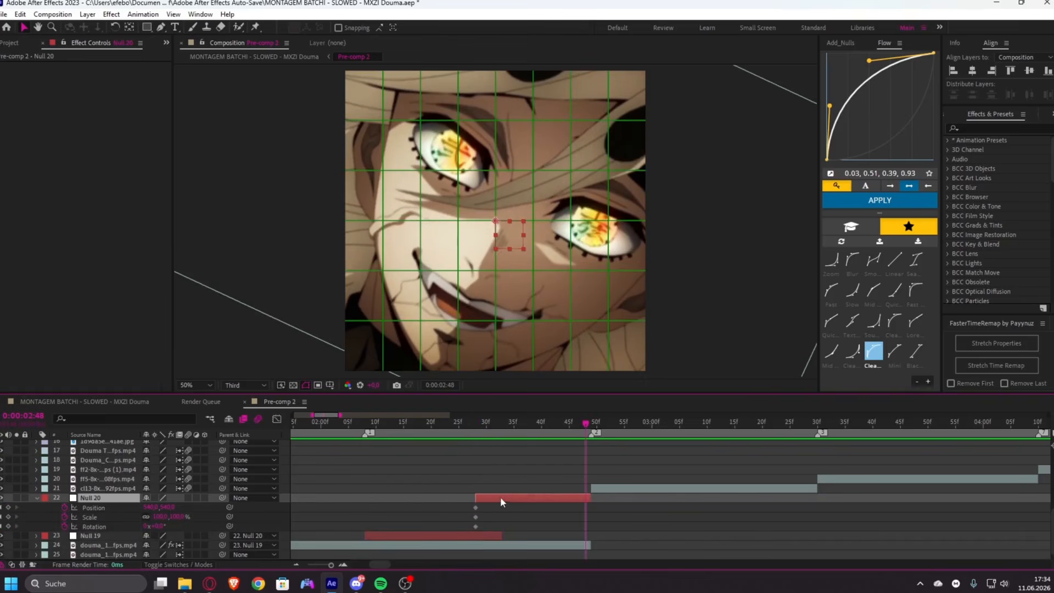
{"action": "left_click", "coordinate": [158, 525]}
{"action": "type", "text": "-25"}
{"action": "key", "text": "Return"}
{"action": "mouse_move", "coordinate": [160, 516]}
{"action": "left_mouse_down"}
{"action": "mouse_move", "coordinate": [147, 517]}
{"action": "mouse_move", "coordinate": [210, 503]}
{"action": "mouse_move", "coordinate": [144, 508]}
{"action": "left_mouse_up"}
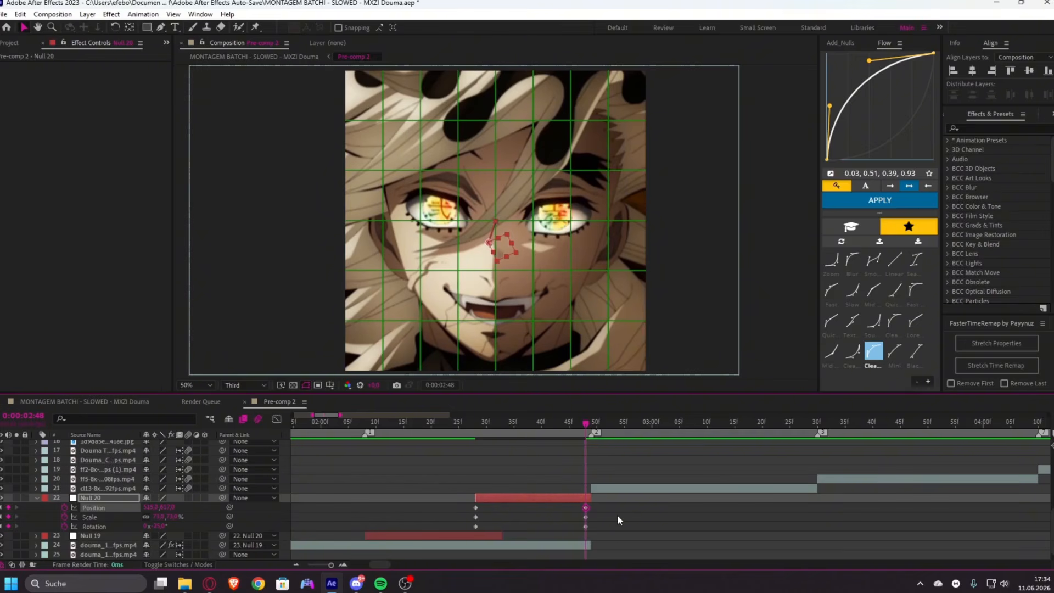
- Ease all of the second null's keyframes with the 0.52, 0.01, 0.96, 0.38 curve
{"action": "left_click_drag", "start_coordinate": [458, 501], "coordinate": [666, 539]}
{"action": "left_click", "coordinate": [854, 354]}
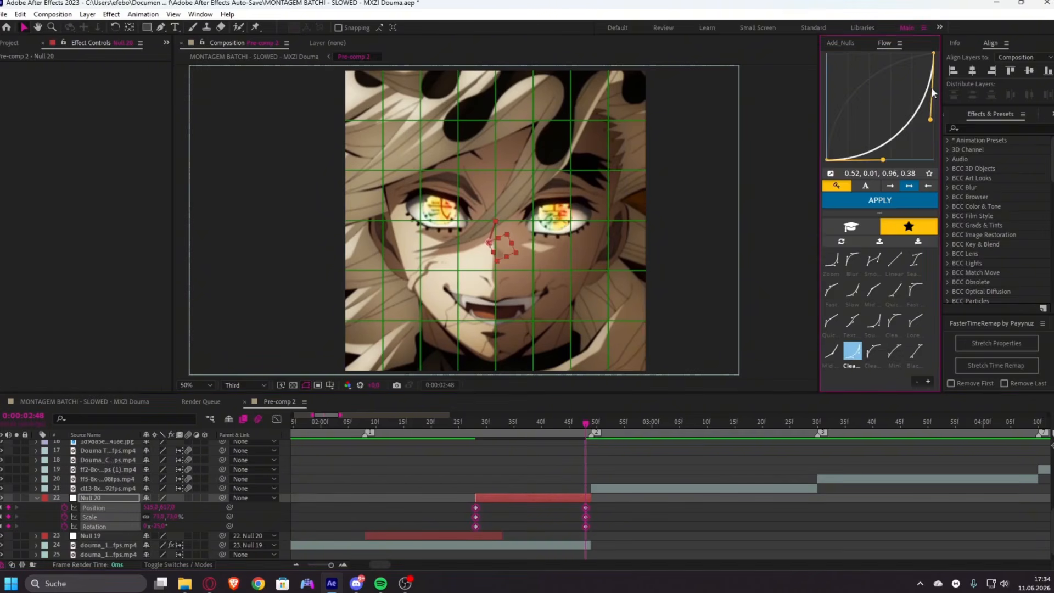
{"action": "left_click", "coordinate": [880, 205]}
- Play back the second douma clip to check the combined motion of both nulls
{"action": "scroll", "coordinate": [435, 461], "scroll_direction": "down", "scroll_amount": 3}
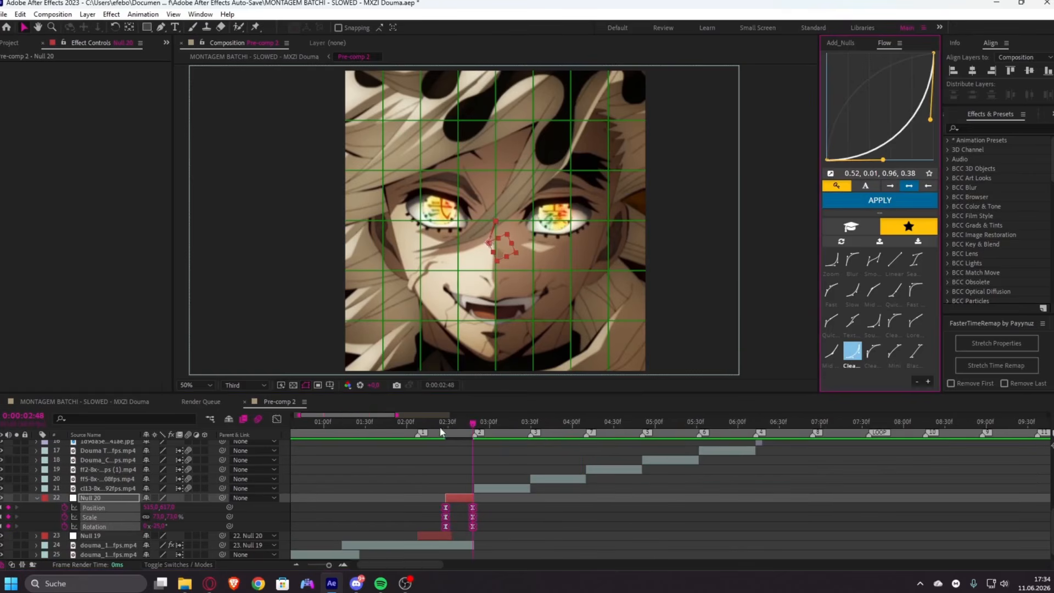
{"action": "left_click_drag", "start_coordinate": [441, 429], "coordinate": [362, 448]}
{"action": "key", "text": "space"}
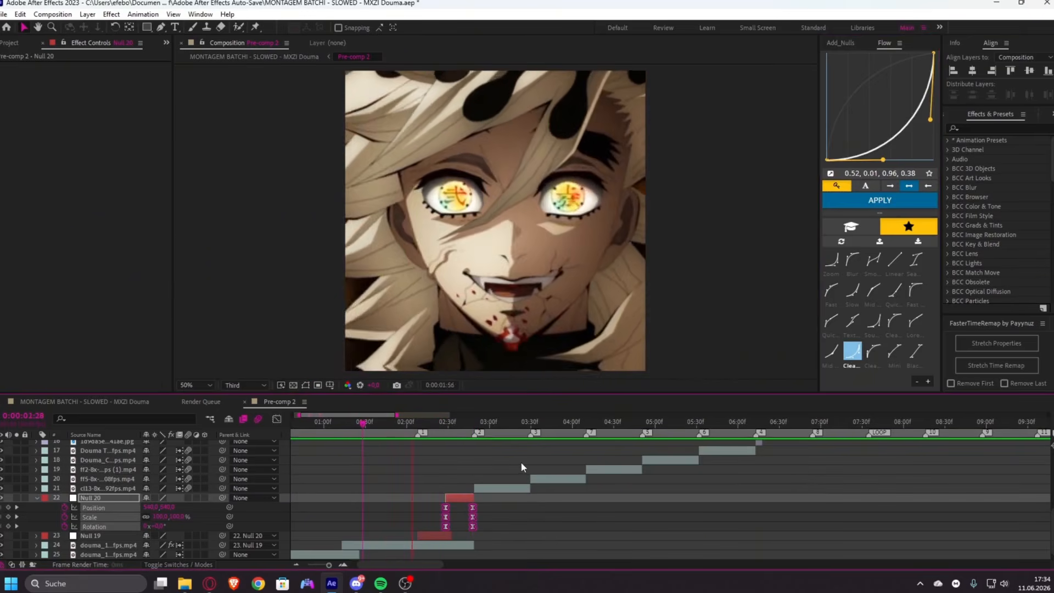
{"action": "left_click_drag", "start_coordinate": [419, 426], "coordinate": [407, 442]}
{"action": "key", "text": "space"}
{"action": "key", "text": "space"}
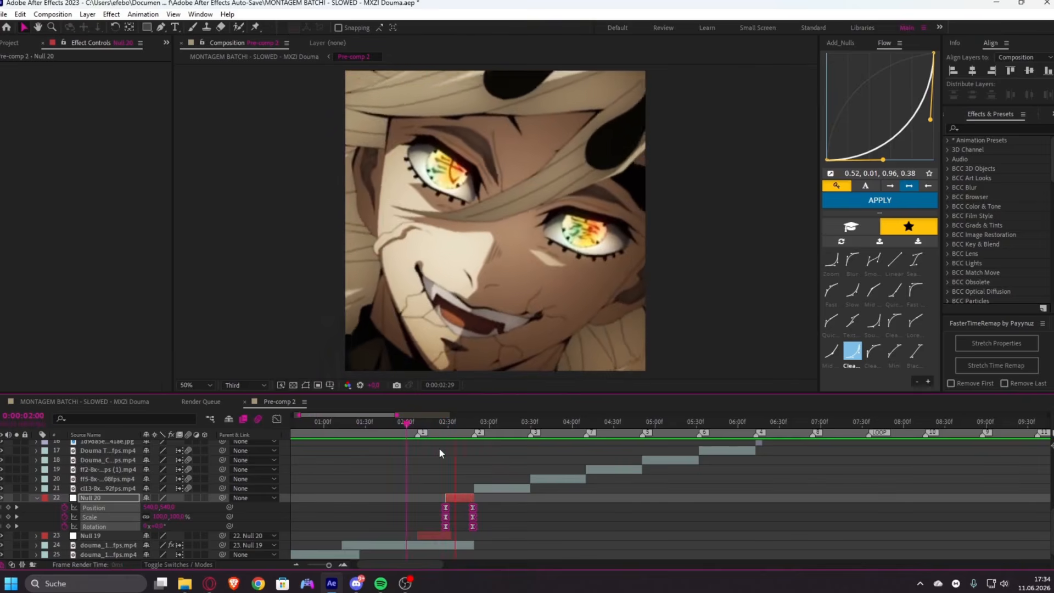
{"action": "key", "text": "space"}
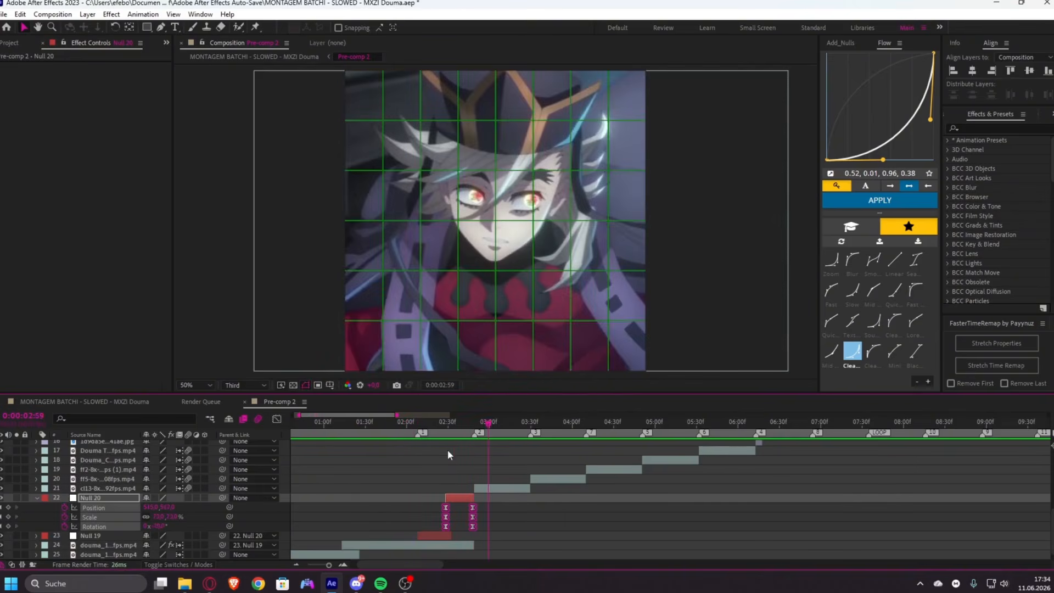
- Increase the first null's end scale, scale the second null further down at its last frame, and play back the move
{"action": "scroll", "coordinate": [461, 501], "scroll_direction": "up", "scroll_amount": 2}
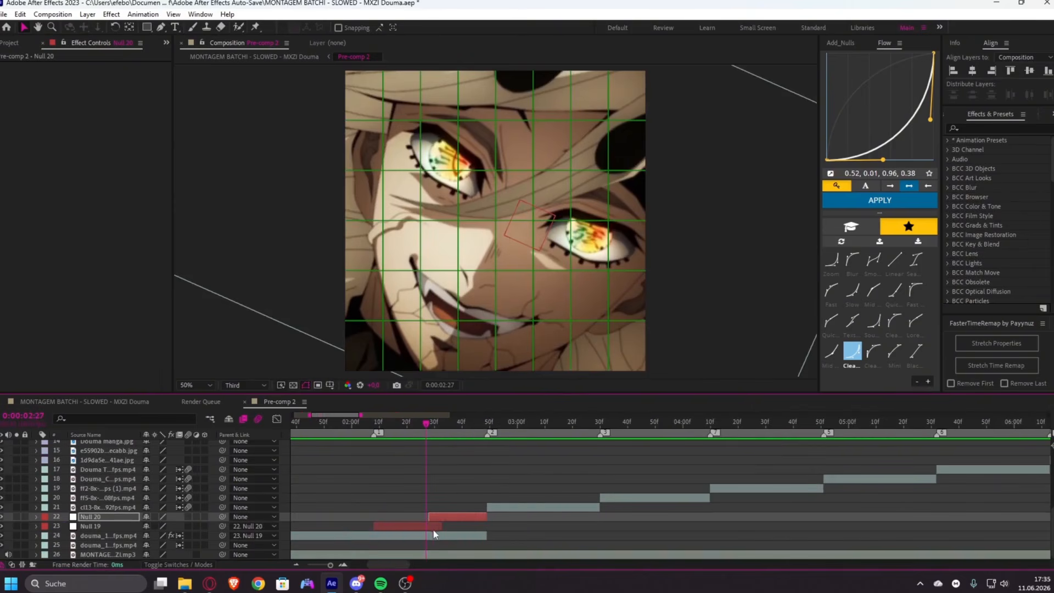
{"action": "left_click", "coordinate": [433, 528]}
{"action": "key", "text": "u"}
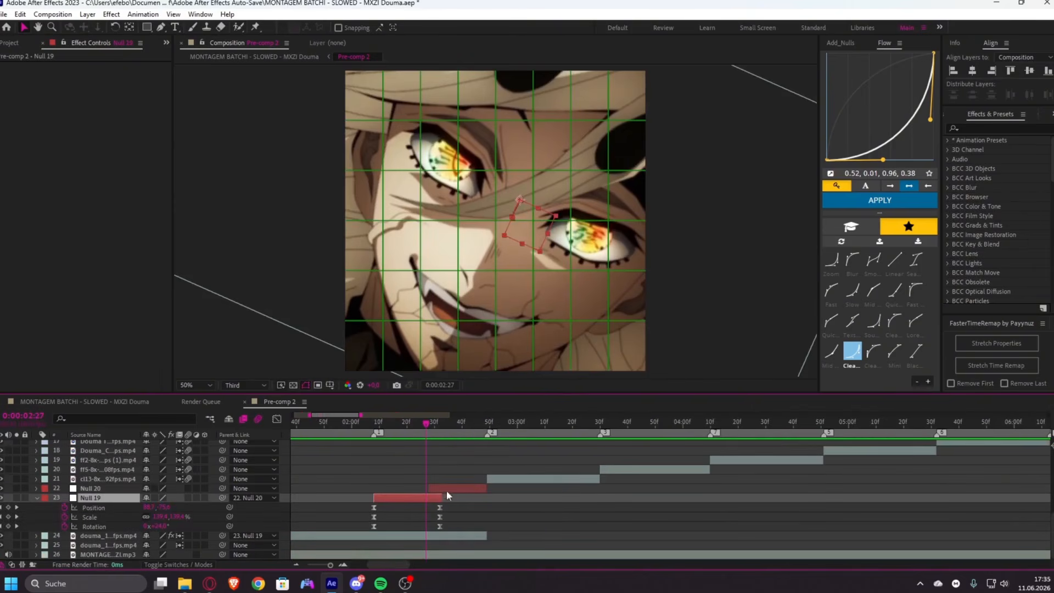
{"action": "left_click_drag", "start_coordinate": [430, 429], "coordinate": [441, 426]}
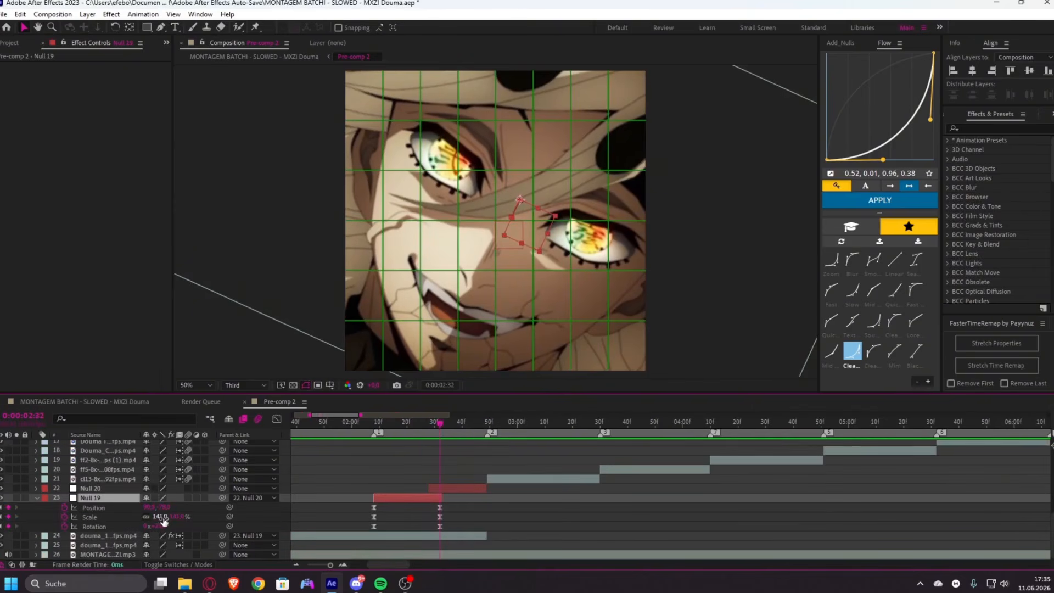
{"action": "left_click_drag", "start_coordinate": [159, 516], "coordinate": [137, 509]}
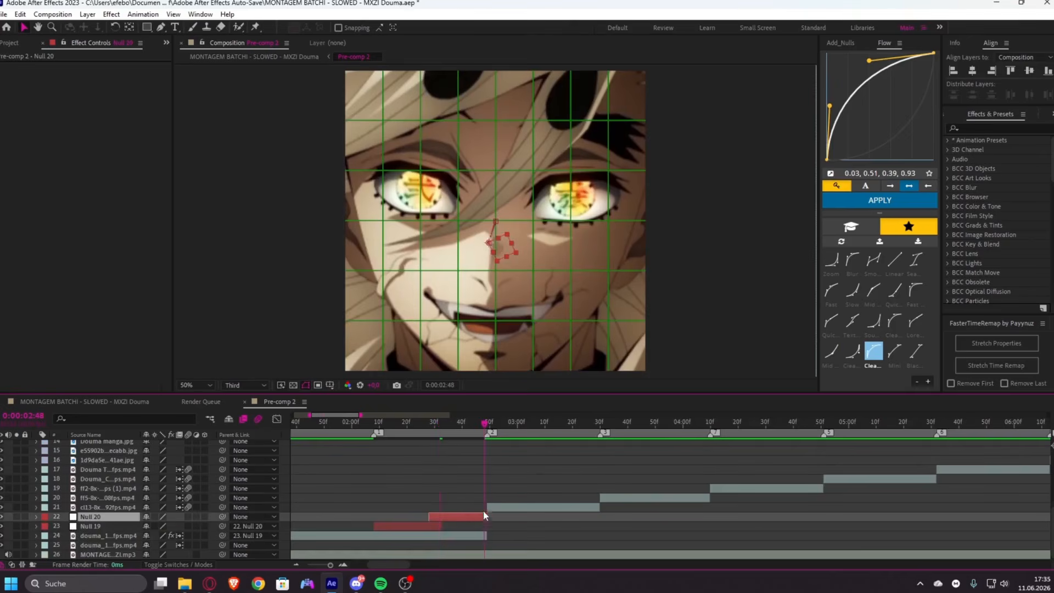
{"action": "key", "text": "u"}
{"action": "left_click_drag", "start_coordinate": [157, 535], "coordinate": [150, 536]}
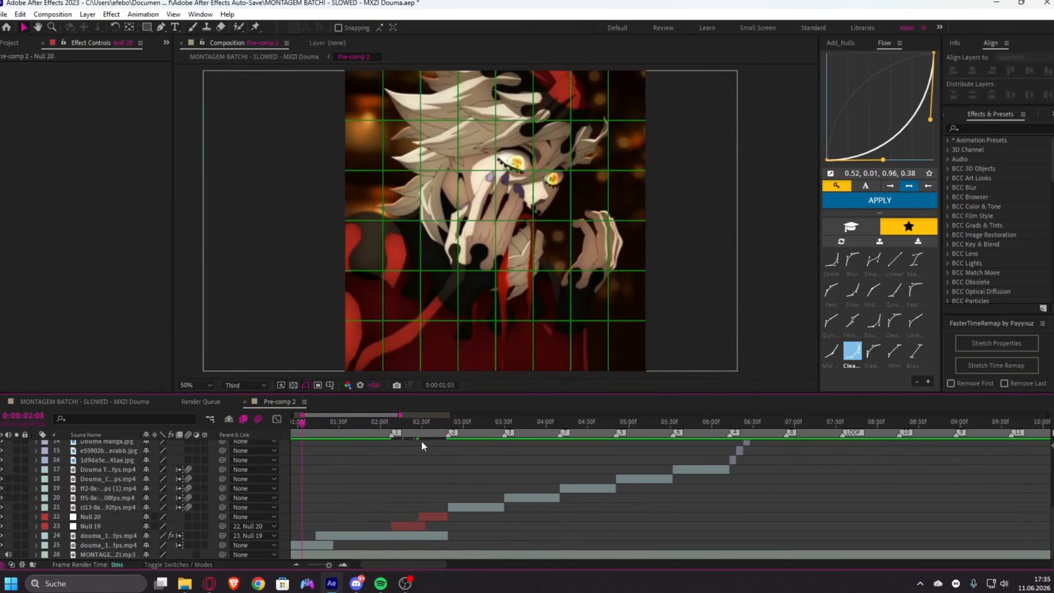
{"action": "key", "text": "space"}
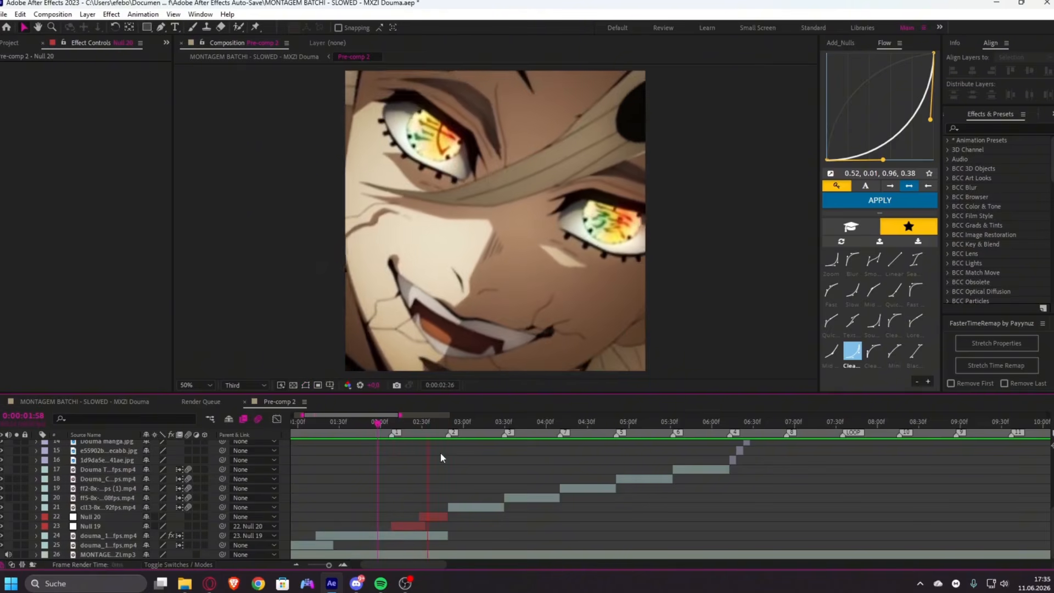
{"action": "key", "text": "space"}
{"action": "left_click_drag", "start_coordinate": [391, 426], "coordinate": [429, 426]}
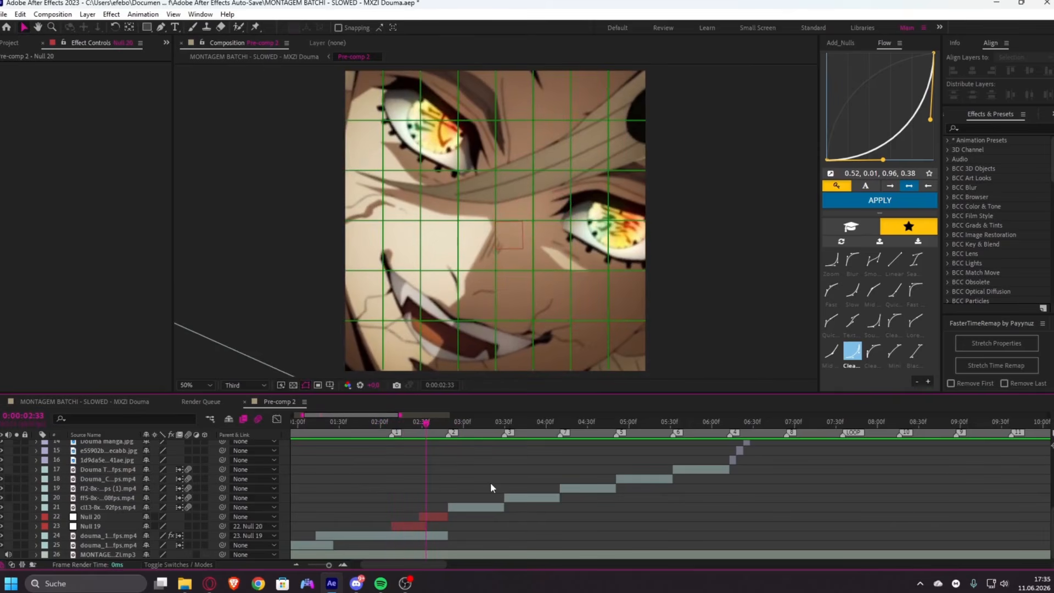
- Add a null as the parent of the cl13 clip that follows the douma clip
{"action": "scroll", "coordinate": [485, 477], "scroll_direction": "up", "scroll_amount": 3}
{"action": "left_click", "coordinate": [476, 507]}
{"action": "left_click", "coordinate": [460, 423]}
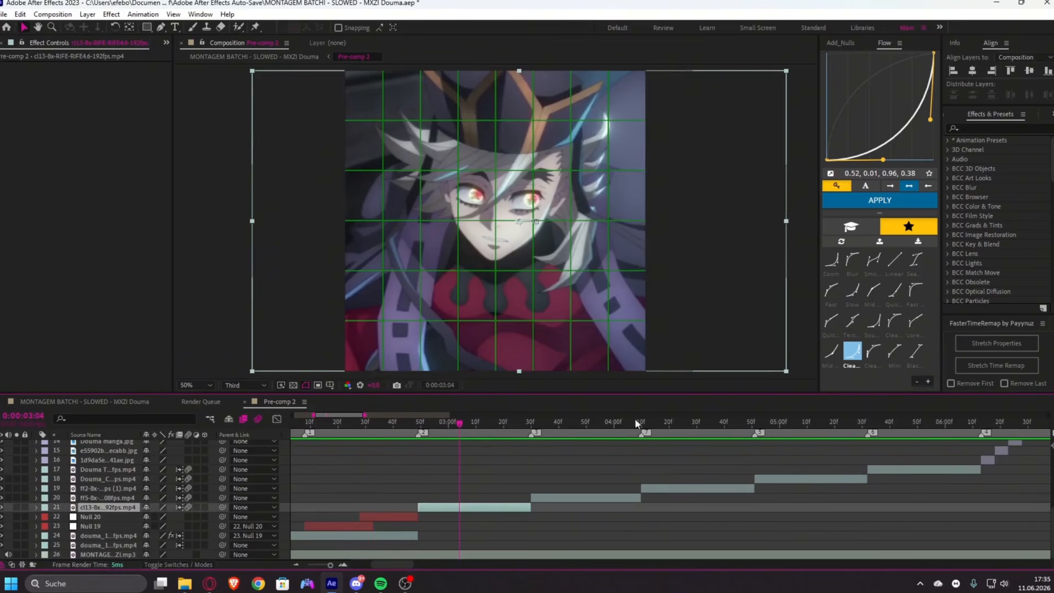
{"action": "left_click", "coordinate": [840, 44]}
{"action": "left_click", "coordinate": [881, 198]}
{"action": "left_click", "coordinate": [888, 44]}
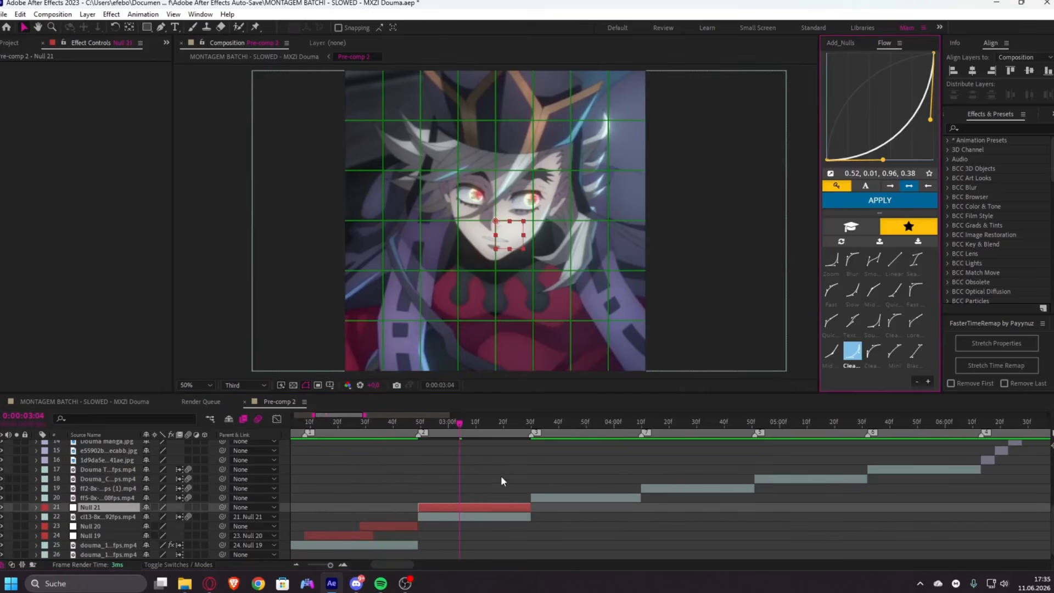
- Split the cl13 clip's null at 0:00:03:14 and delete the part after the cut
{"action": "scroll", "coordinate": [480, 447], "scroll_direction": "up", "scroll_amount": 3}
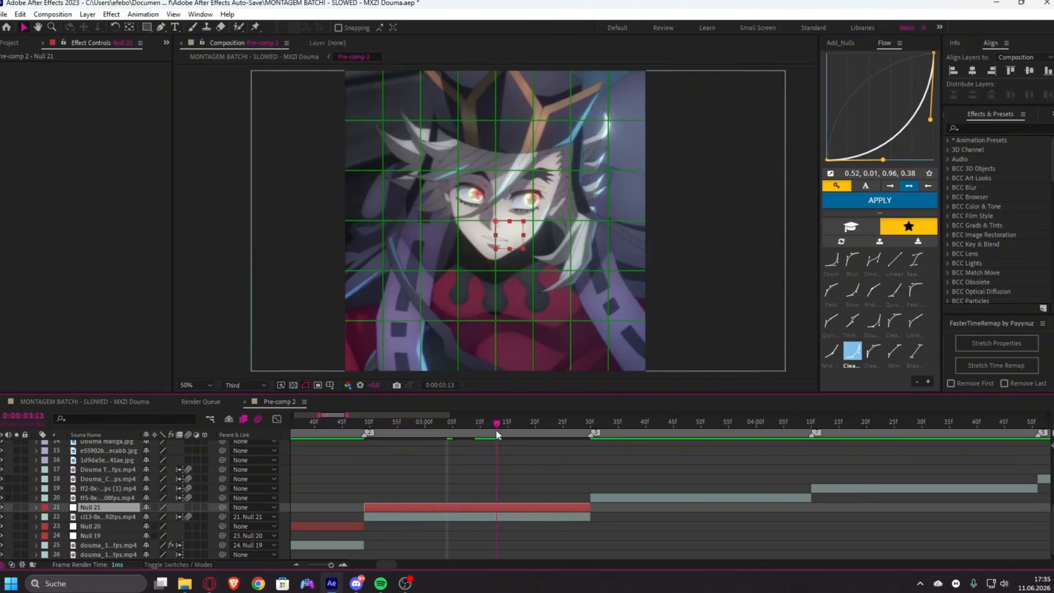
{"action": "left_click", "coordinate": [496, 427]}
{"action": "key", "text": "Page_Down"}
{"action": "key", "text": "ctrl+shift+d"}
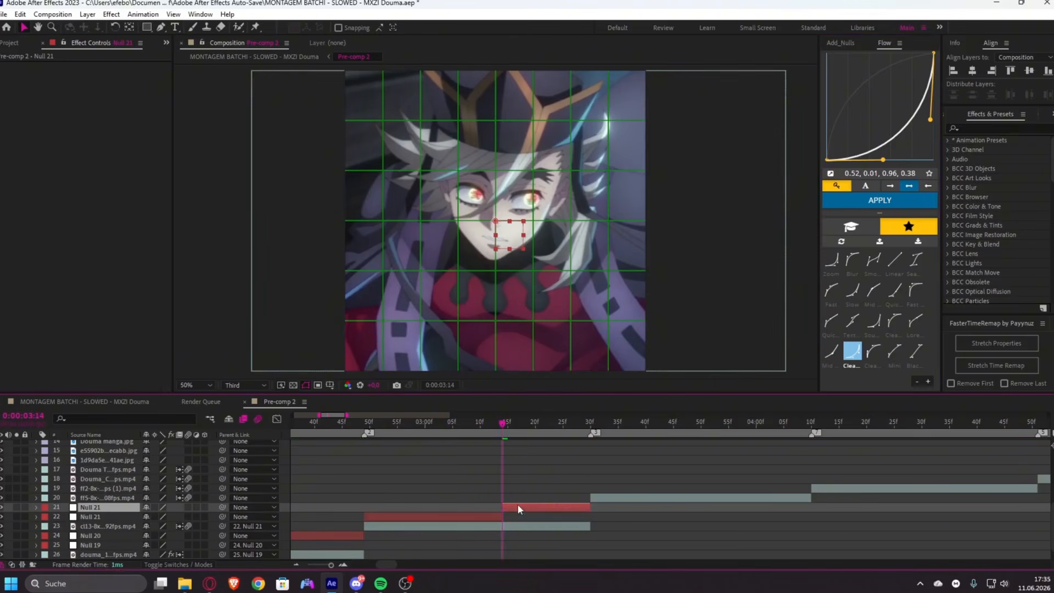
{"action": "key", "text": "Delete"}
- Keyframe the cl13 null's position, scale and rotation at its last frame, 0:00:03:13
{"action": "key", "text": "Page_Up"}
{"action": "key", "text": "Page_Up"}
{"action": "key", "text": "Page_Up"}
{"action": "key", "text": "Page_Up"}
{"action": "key", "text": "Page_Up"}
{"action": "left_click", "coordinate": [495, 507]}
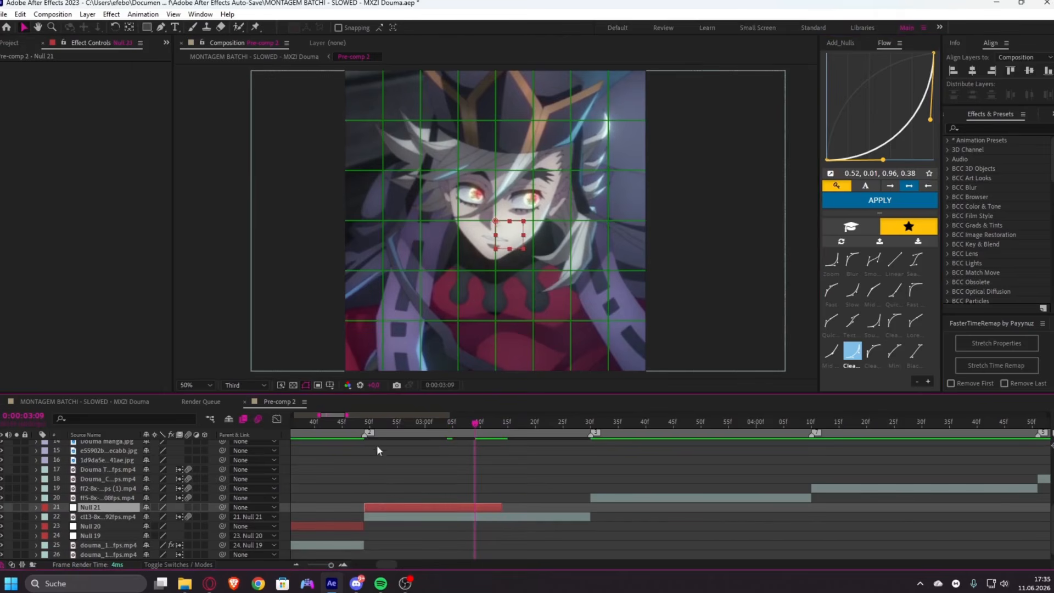
{"action": "key", "text": "i"}
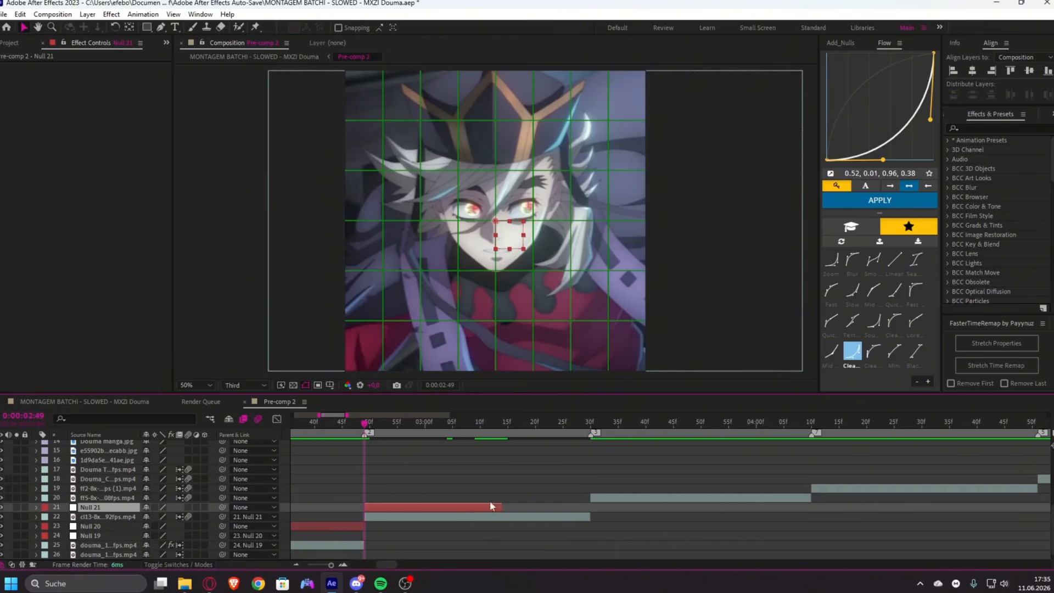
{"action": "key", "text": "o"}
{"action": "key", "text": "s"}
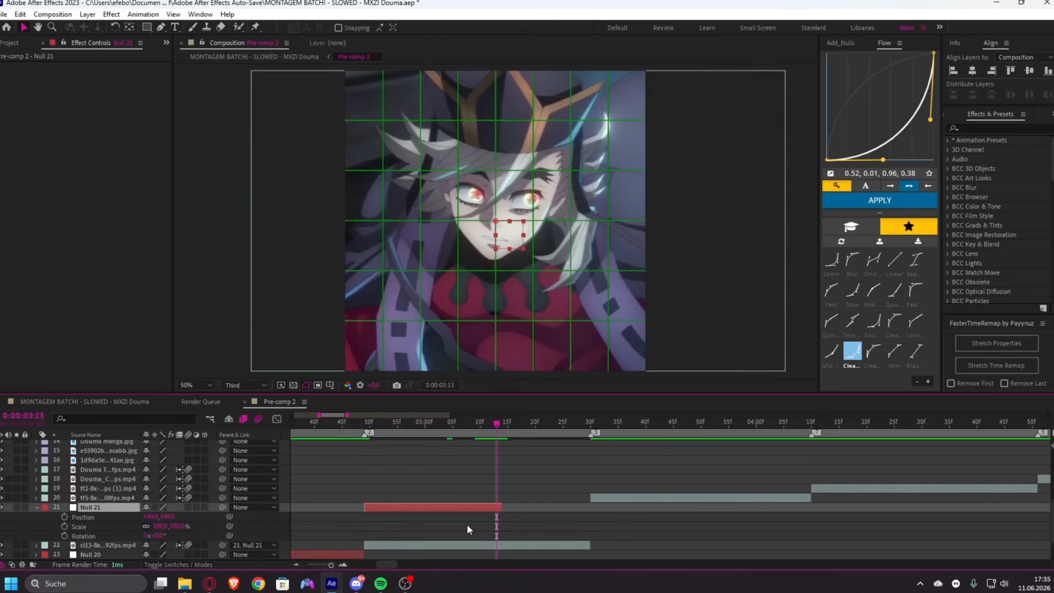
{"action": "scroll", "coordinate": [467, 524], "scroll_direction": "down", "scroll_amount": 1}
{"action": "left_click_drag", "start_coordinate": [64, 489], "coordinate": [64, 507]}
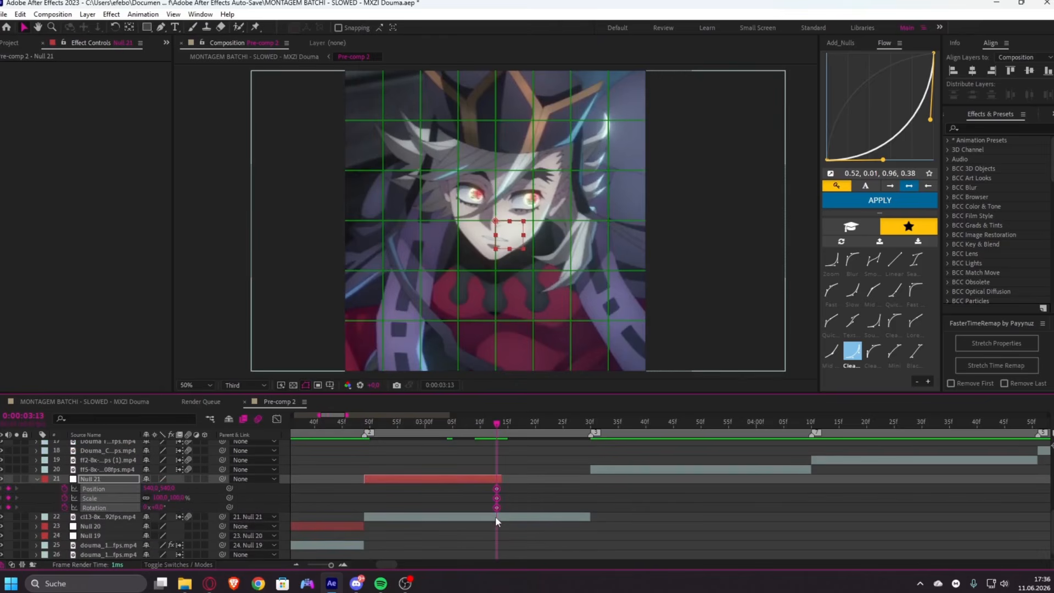
- At the cl13 null's first frame, rotate it 25°, scale it to about 300% and reposition it to frame the eyes
{"action": "left_click", "coordinate": [471, 479]}
{"action": "key", "text": "i"}
{"action": "left_click_drag", "start_coordinate": [385, 560], "coordinate": [383, 559]}
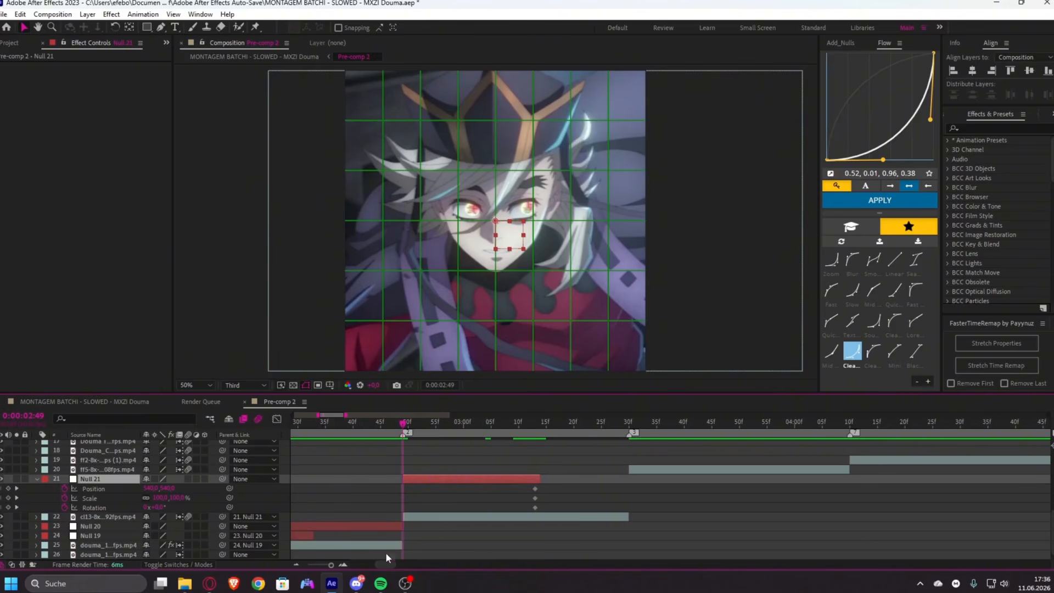
{"action": "left_click_drag", "start_coordinate": [384, 424], "coordinate": [403, 433]}
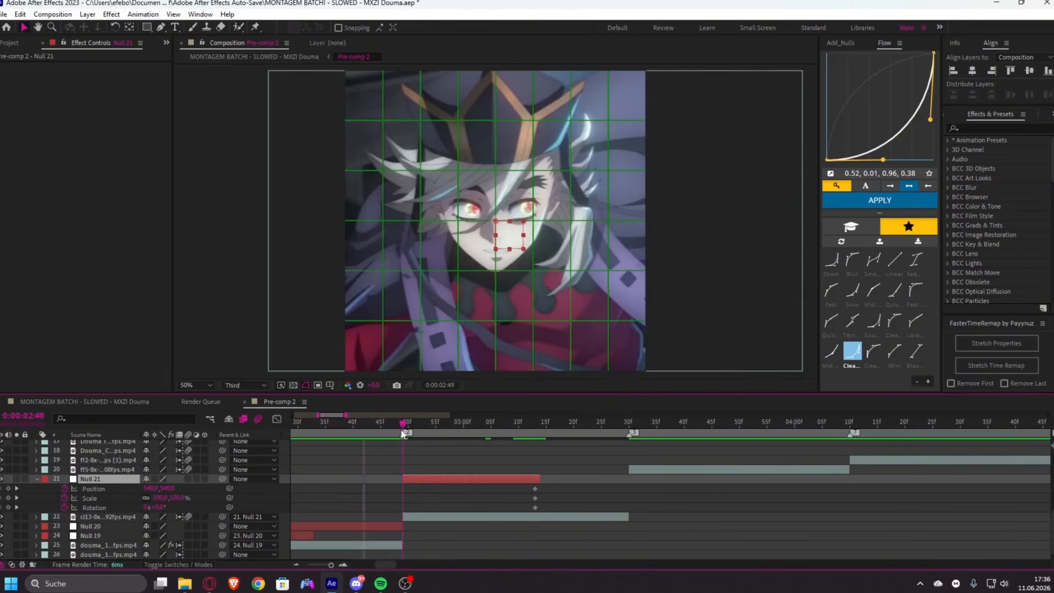
{"action": "left_click", "coordinate": [161, 506]}
{"action": "type", "text": "25"}
{"action": "key", "text": "Return"}
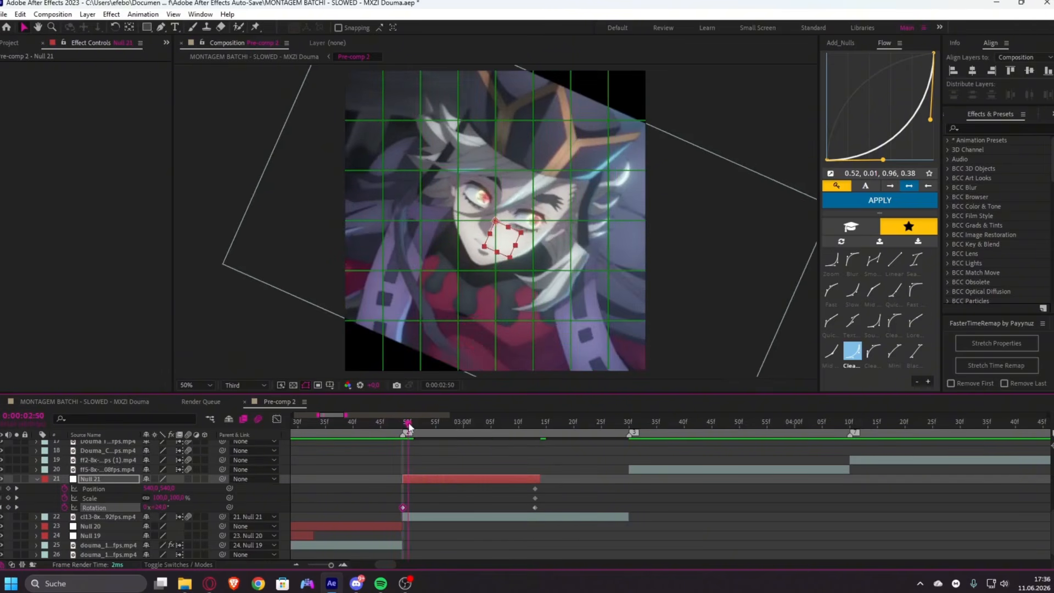
{"action": "left_click_drag", "start_coordinate": [406, 426], "coordinate": [405, 461]}
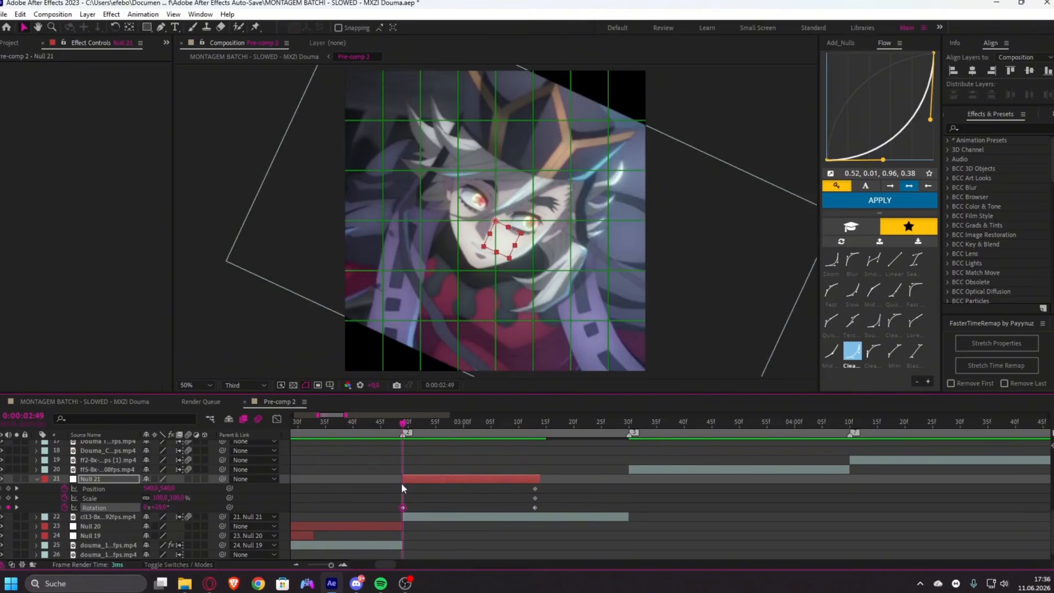
{"action": "left_click_drag", "start_coordinate": [404, 423], "coordinate": [402, 446]}
{"action": "mouse_move", "coordinate": [160, 497]}
{"action": "left_mouse_down"}
{"action": "mouse_move", "coordinate": [260, 483]}
{"action": "mouse_move", "coordinate": [162, 484]}
{"action": "left_mouse_up"}
- Ease all of the cl13 null's keyframes with the 0.03, 0.51, 0.39, 0.93 curve
{"action": "left_click_drag", "start_coordinate": [393, 491], "coordinate": [537, 514]}
{"action": "left_click", "coordinate": [872, 354]}
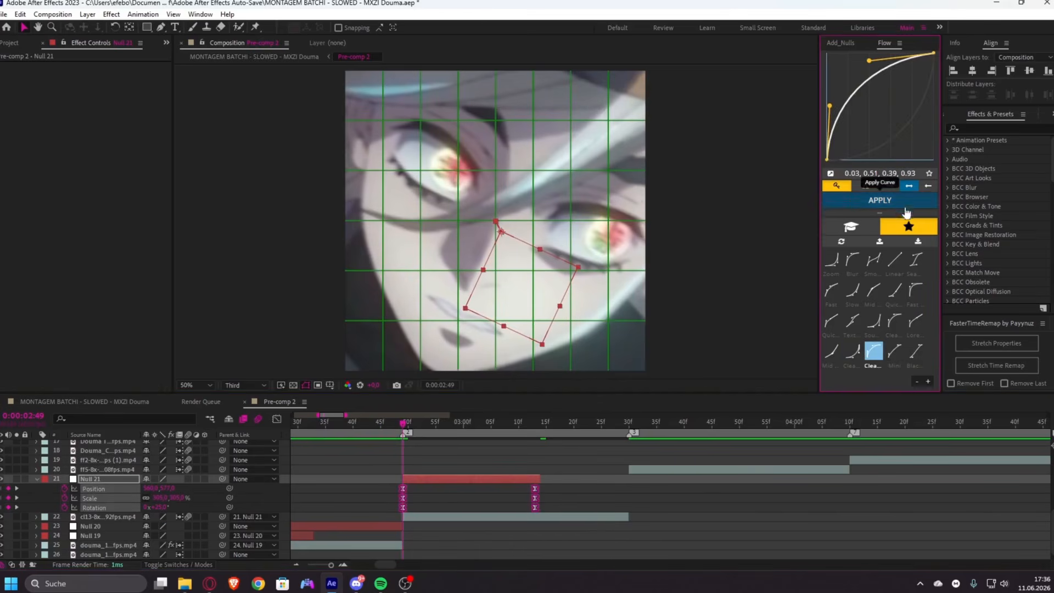
{"action": "left_click", "coordinate": [900, 200]}
{"action": "key", "text": "u"}
- Add a second null as the parent of the cl13 null and slide it to end with the clip
{"action": "left_click", "coordinate": [841, 42]}
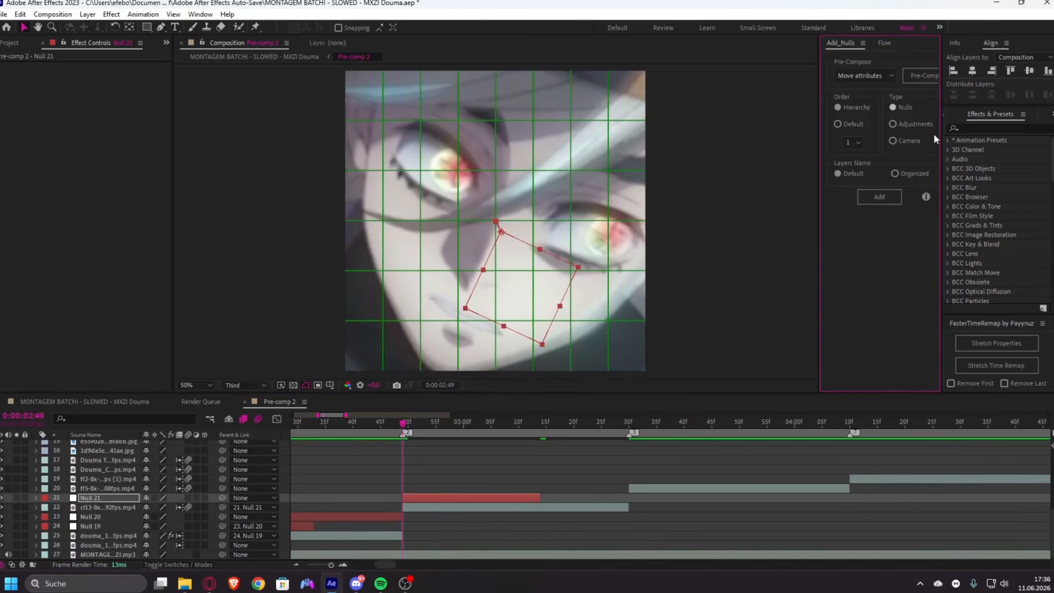
{"action": "left_click", "coordinate": [878, 197]}
{"action": "left_click", "coordinate": [884, 42]}
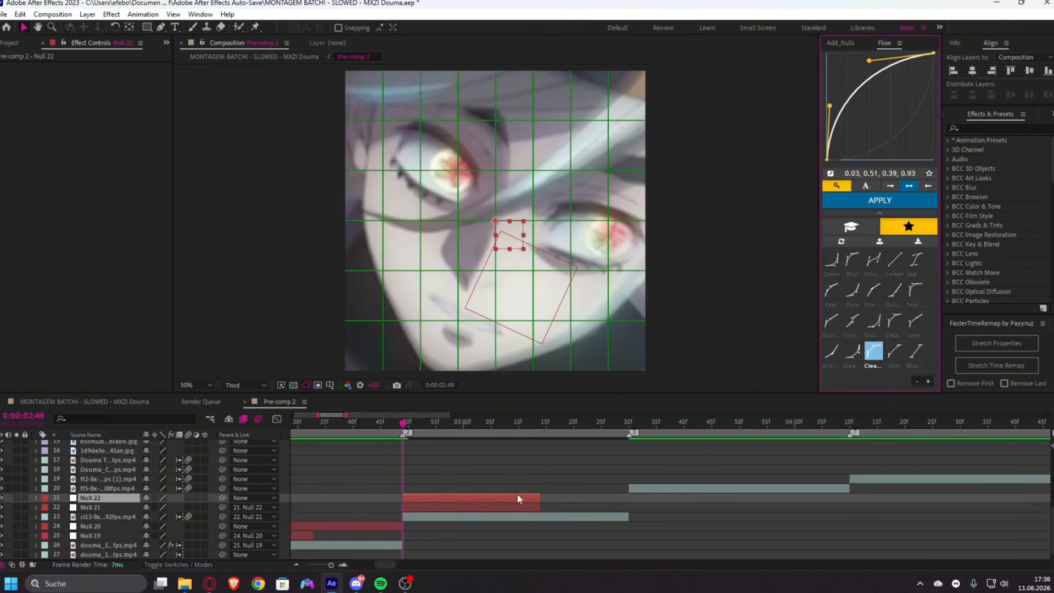
{"action": "left_click_drag", "start_coordinate": [518, 495], "coordinate": [607, 497]}
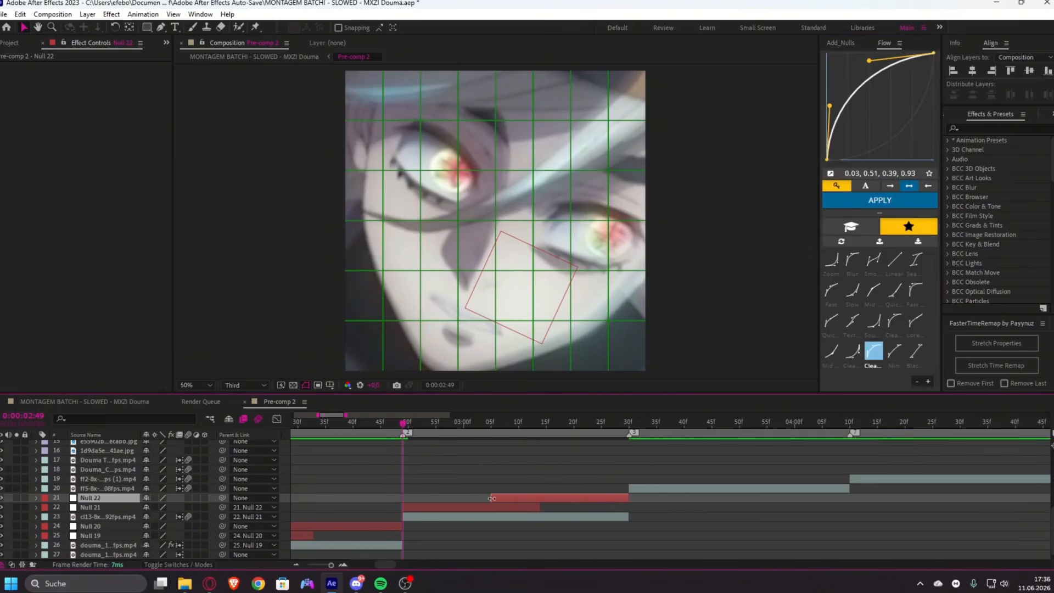
- Trim the second cl13 null to start at 0:00:03:08 and keyframe its position, scale and rotation there
{"action": "left_click_drag", "start_coordinate": [492, 499], "coordinate": [507, 497]}
{"action": "key", "text": "i"}
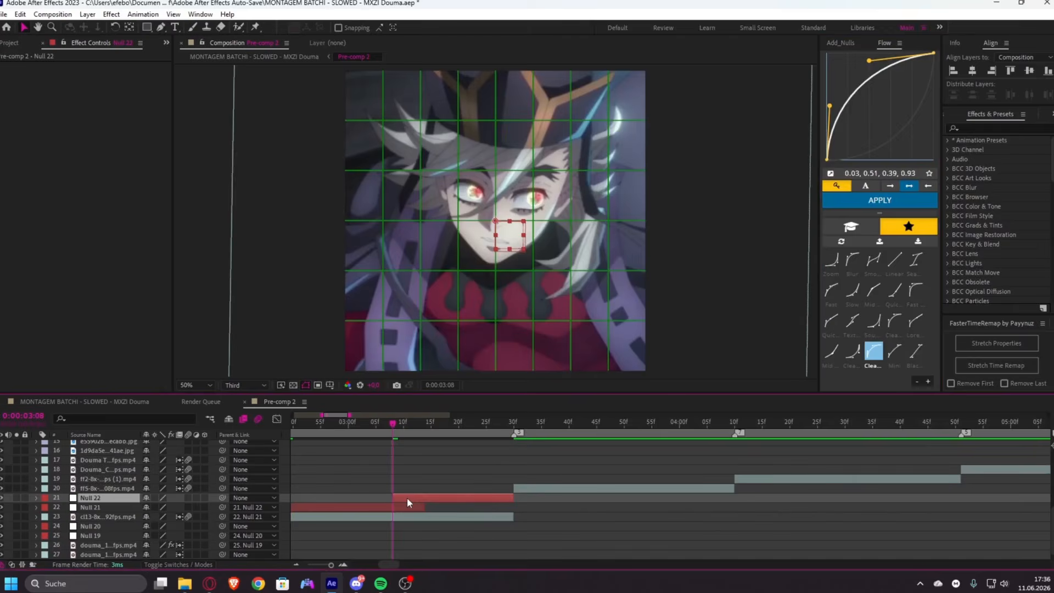
{"action": "key", "text": "s"}
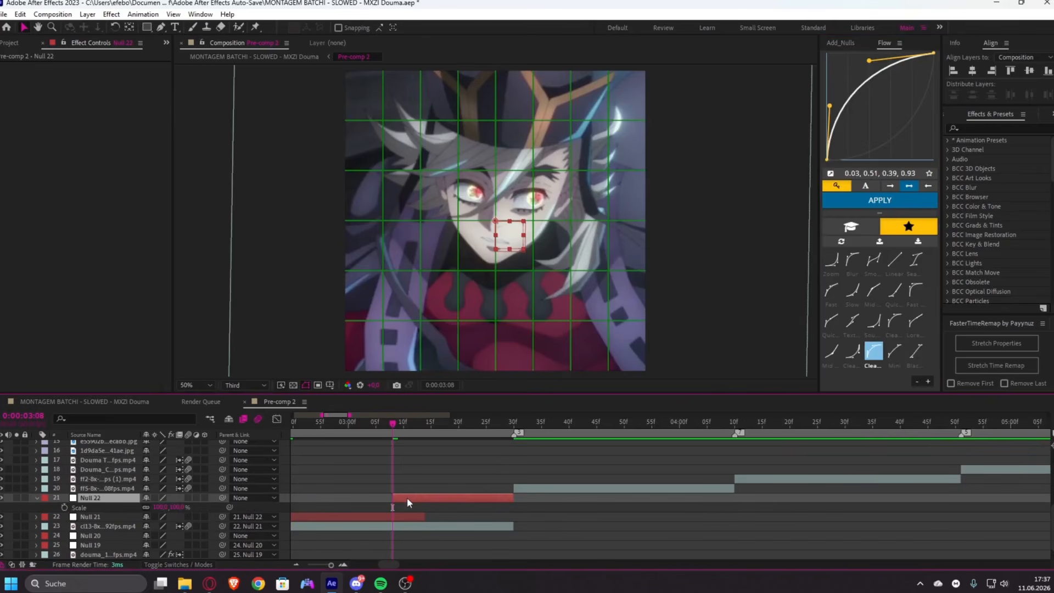
{"action": "key", "text": "shift+p"}
{"action": "key", "text": "shift+r"}
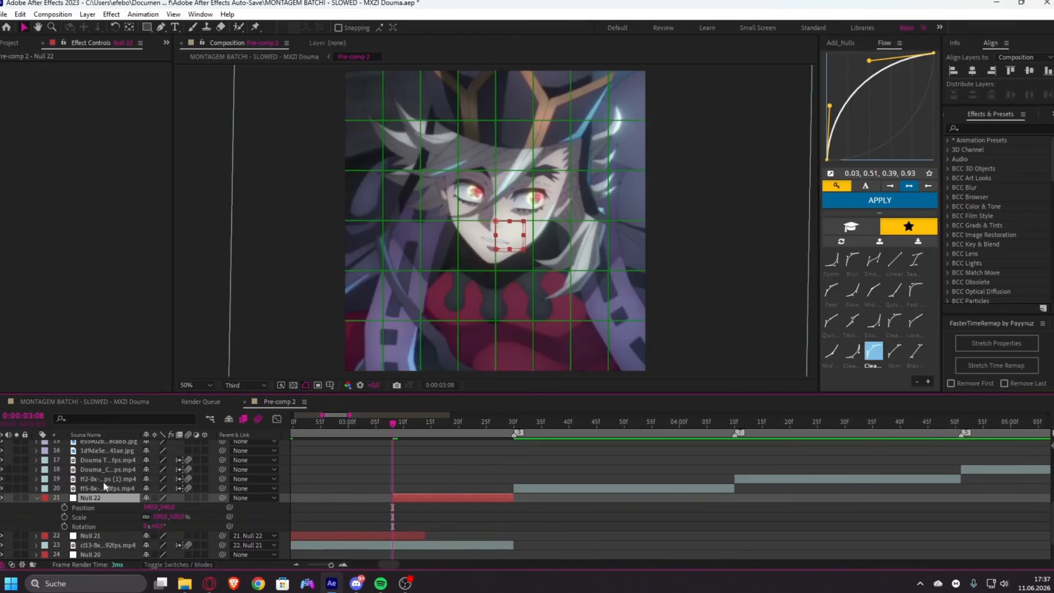
{"action": "left_click", "coordinate": [64, 526]}
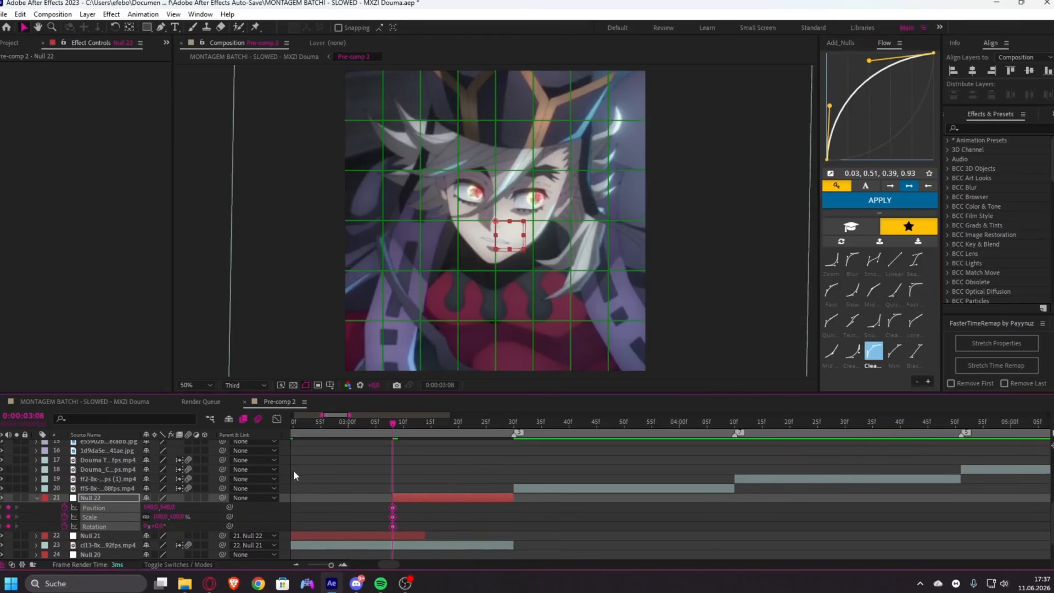
- At the second cl13 null's last frame, 0:00:03:29, rotate it 25°, scale it to about 315% and reposition it to frame the eyes
{"action": "left_click", "coordinate": [424, 493]}
{"action": "key", "text": "o"}
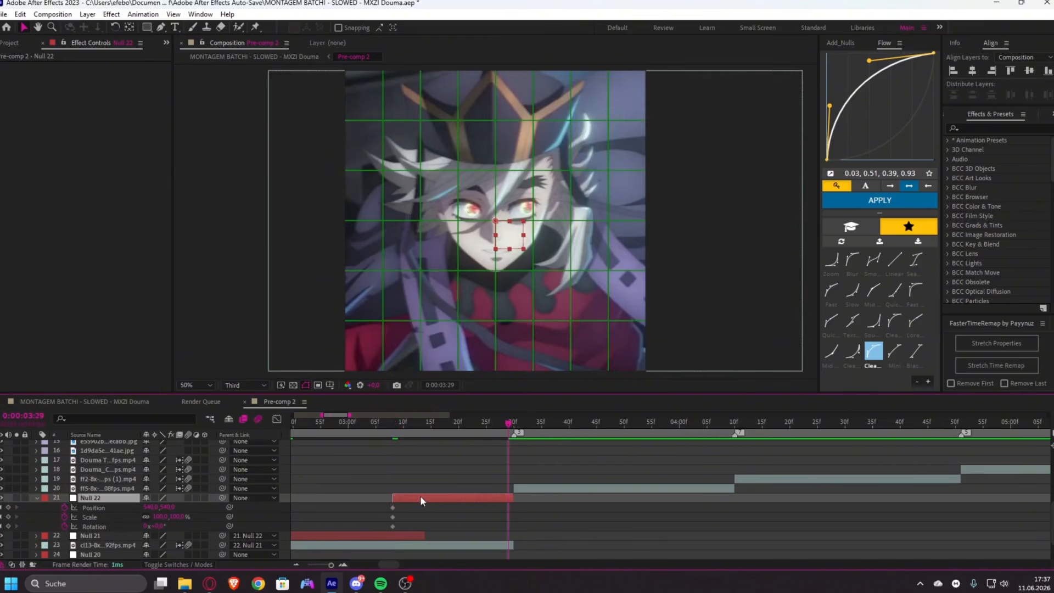
{"action": "left_click", "coordinate": [161, 527]}
{"action": "type", "text": "25"}
{"action": "key", "text": "Return"}
{"action": "mouse_move", "coordinate": [161, 517]}
{"action": "left_mouse_down"}
{"action": "mouse_move", "coordinate": [278, 499]}
{"action": "mouse_move", "coordinate": [168, 508]}
{"action": "left_mouse_up"}
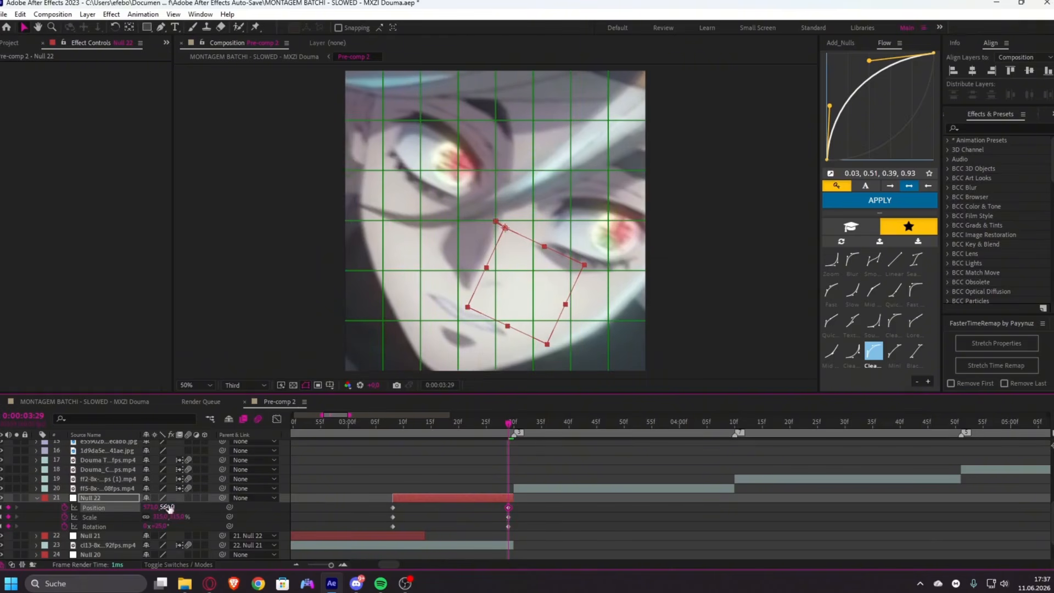
- Ease all of the second cl13 null's keyframes with the 0.52, 0.01, 0.96, 0.38 curve and preview the motion
{"action": "left_click_drag", "start_coordinate": [376, 504], "coordinate": [525, 537]}
{"action": "left_click", "coordinate": [853, 353]}
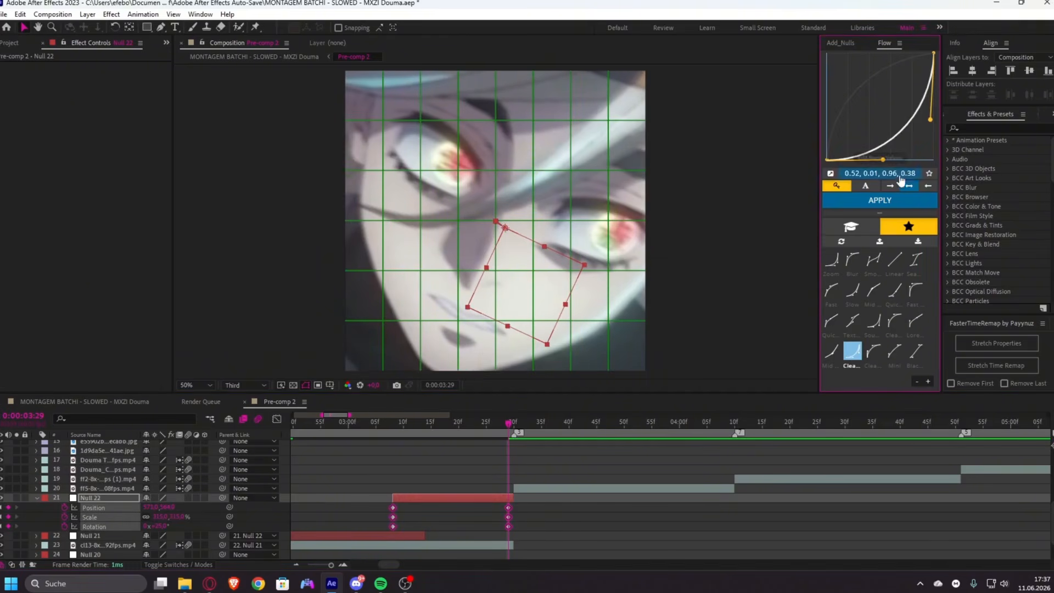
{"action": "left_click", "coordinate": [894, 202]}
{"action": "scroll", "coordinate": [376, 513], "scroll_direction": "down", "scroll_amount": 2}
{"action": "left_click_drag", "start_coordinate": [387, 424], "coordinate": [387, 456]}
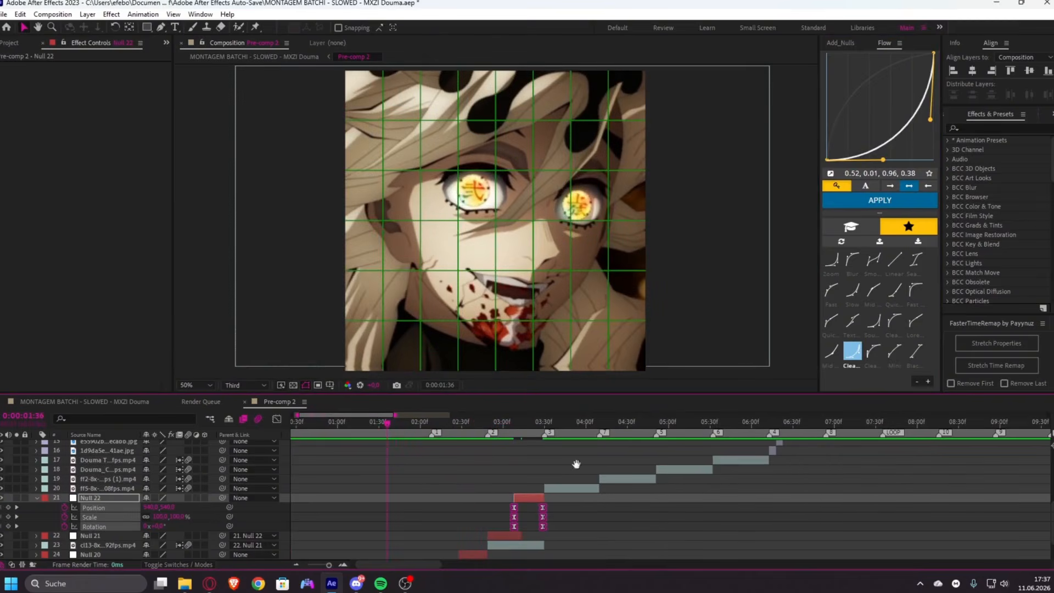
{"action": "key", "text": "space"}
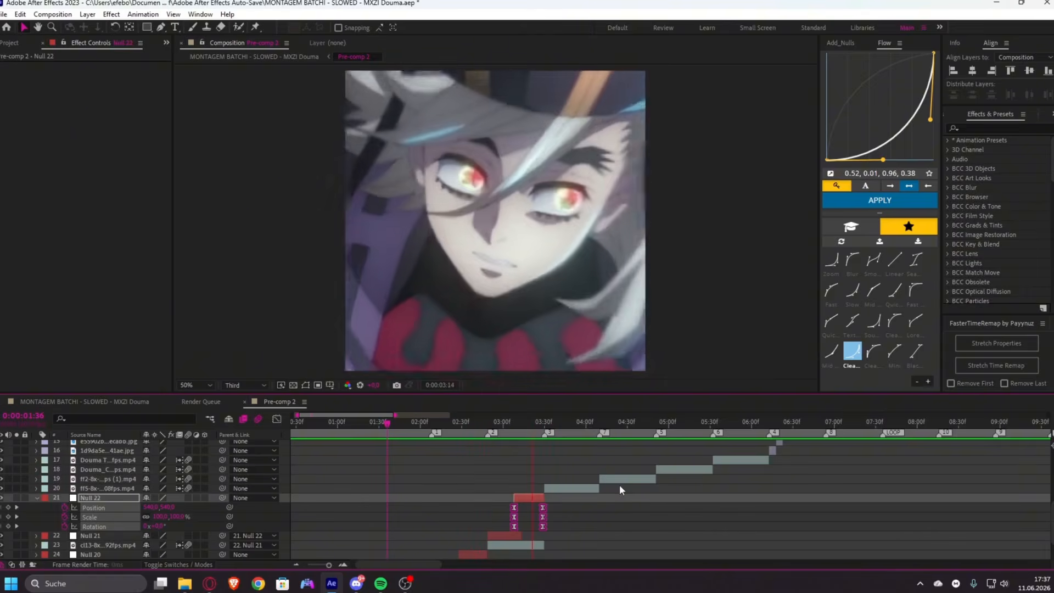
{"action": "left_click_drag", "start_coordinate": [489, 423], "coordinate": [423, 432]}
{"action": "key", "text": "space"}
{"action": "key", "text": "space"}
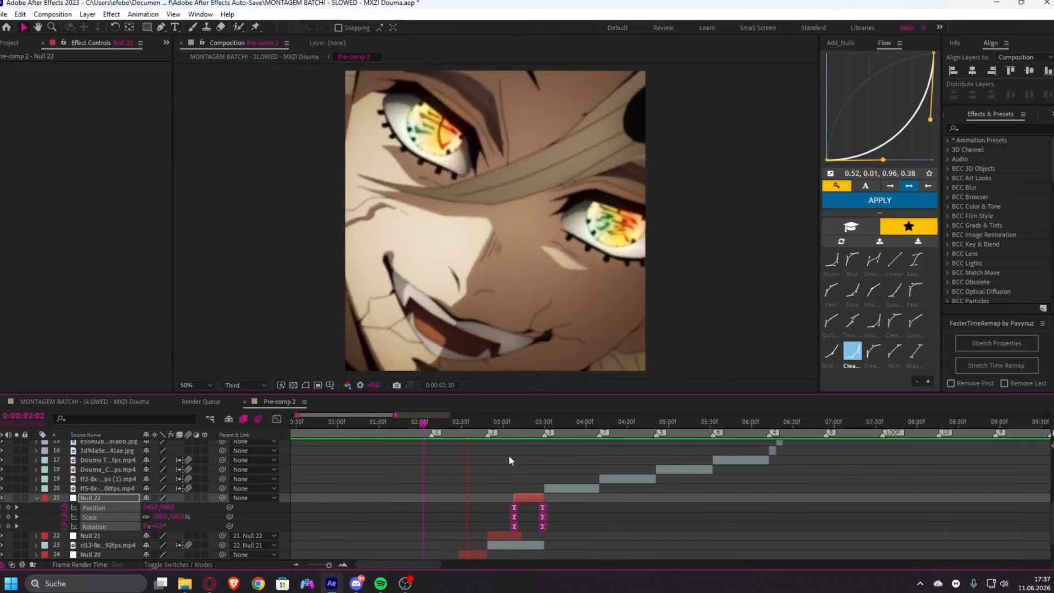
{"action": "key", "text": "space"}
- Re-ease all of the first cl13 null's keyframes with the 0.01, 0.55, 0.29, 0.96 curve
{"action": "scroll", "coordinate": [505, 483], "scroll_direction": "up", "scroll_amount": 2}
{"action": "left_click", "coordinate": [515, 535]}
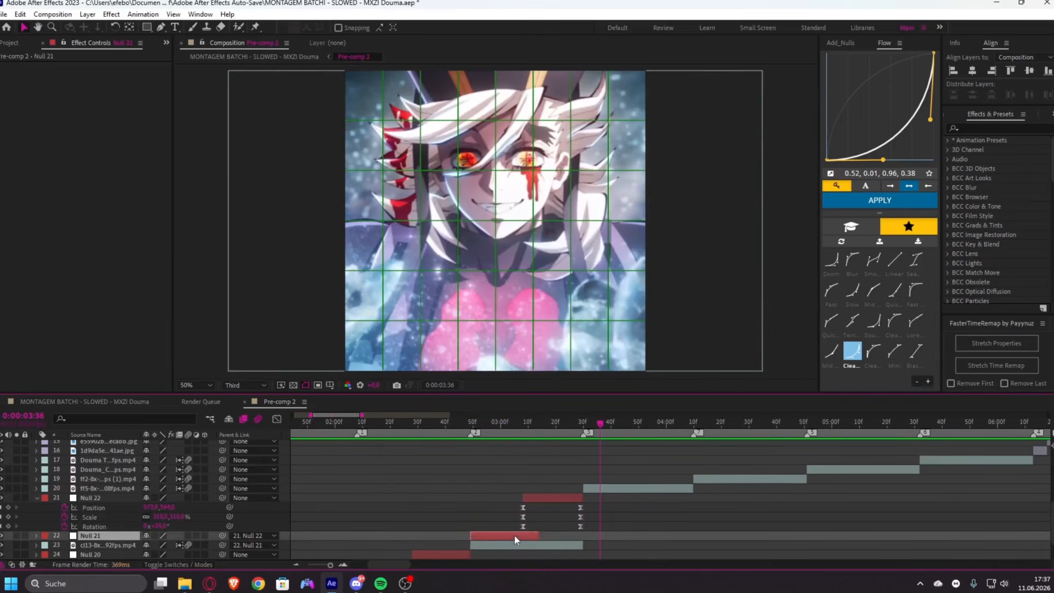
{"action": "scroll", "coordinate": [535, 518], "scroll_direction": "down", "scroll_amount": 1}
{"action": "key", "text": "u"}
{"action": "left_click_drag", "start_coordinate": [550, 539], "coordinate": [464, 513]}
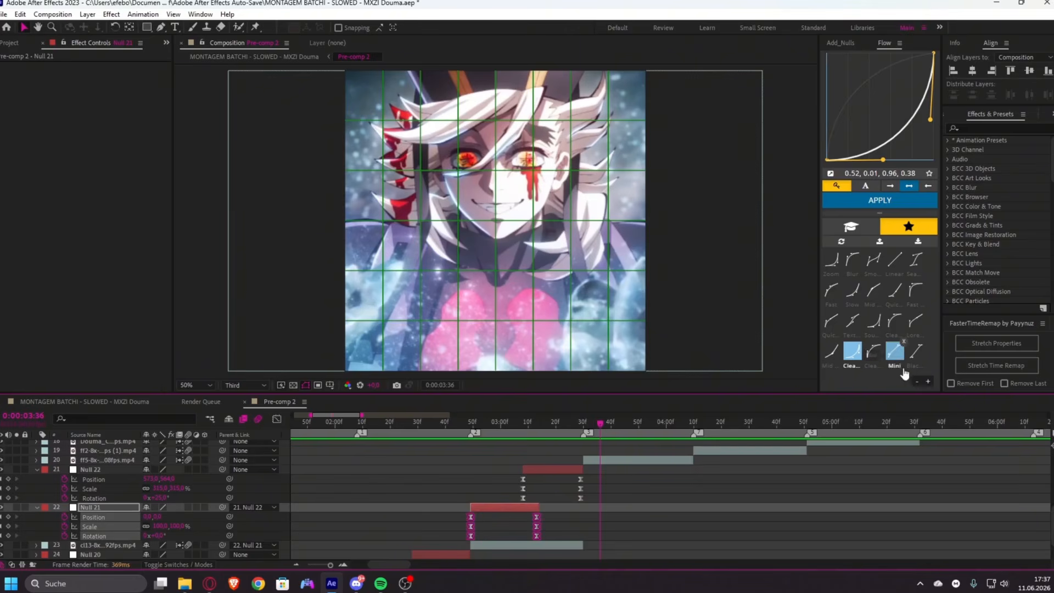
{"action": "left_click", "coordinate": [894, 319]}
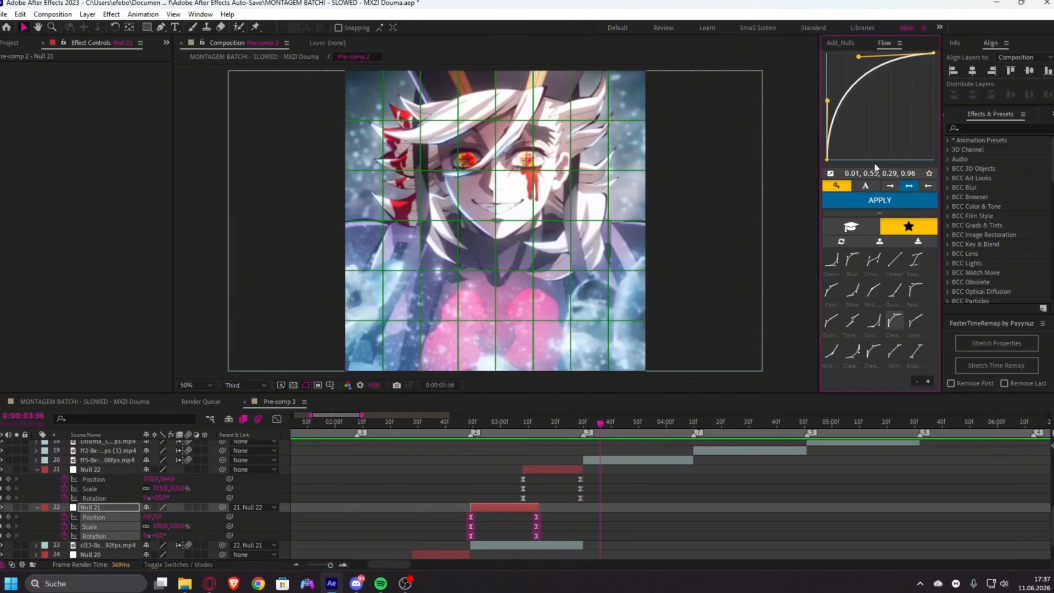
- Collapse both cl13 nulls' keyframes and play back the clip to check its zoom and rotation against the neighbouring clips
{"action": "key", "text": "space"}
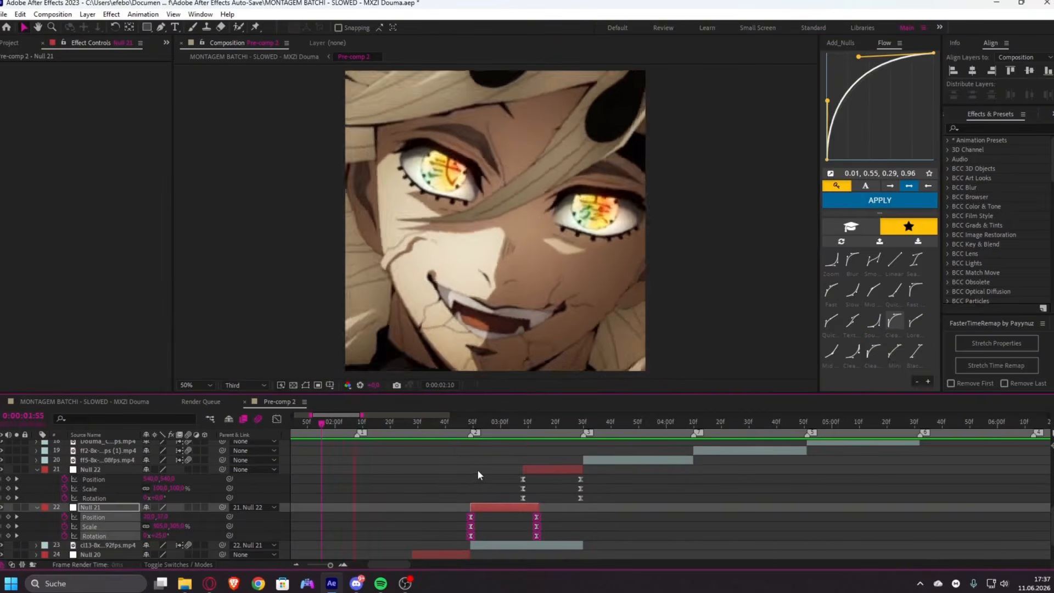
{"action": "key", "text": "7"}
{"action": "key", "text": "u"}
{"action": "left_click", "coordinate": [538, 468]}
{"action": "key", "text": "u"}
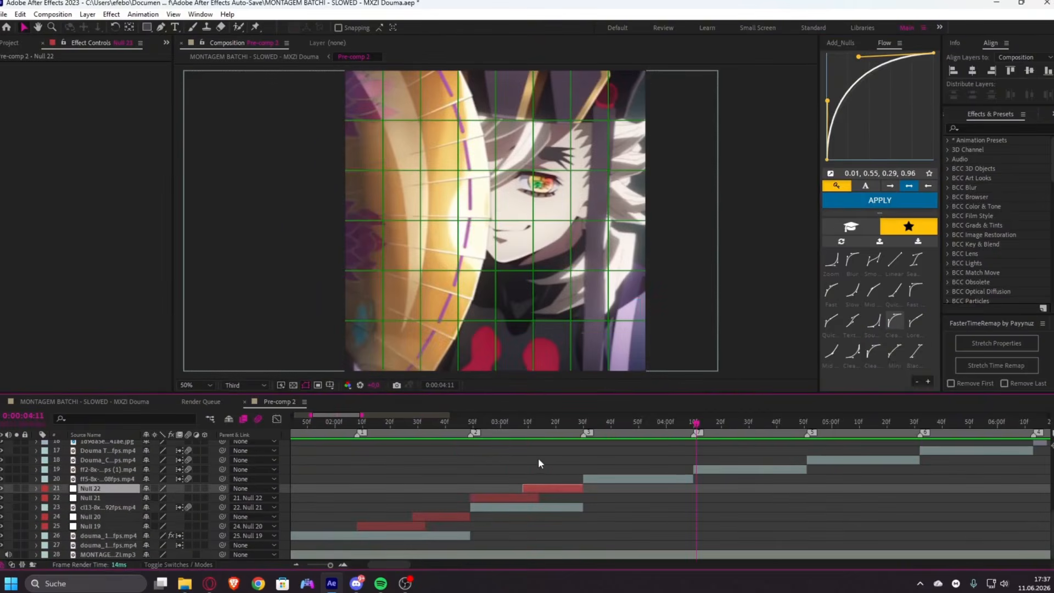
{"action": "left_click", "coordinate": [537, 459]}
{"action": "left_click_drag", "start_coordinate": [519, 423], "coordinate": [445, 423]}
{"action": "key", "text": "space"}
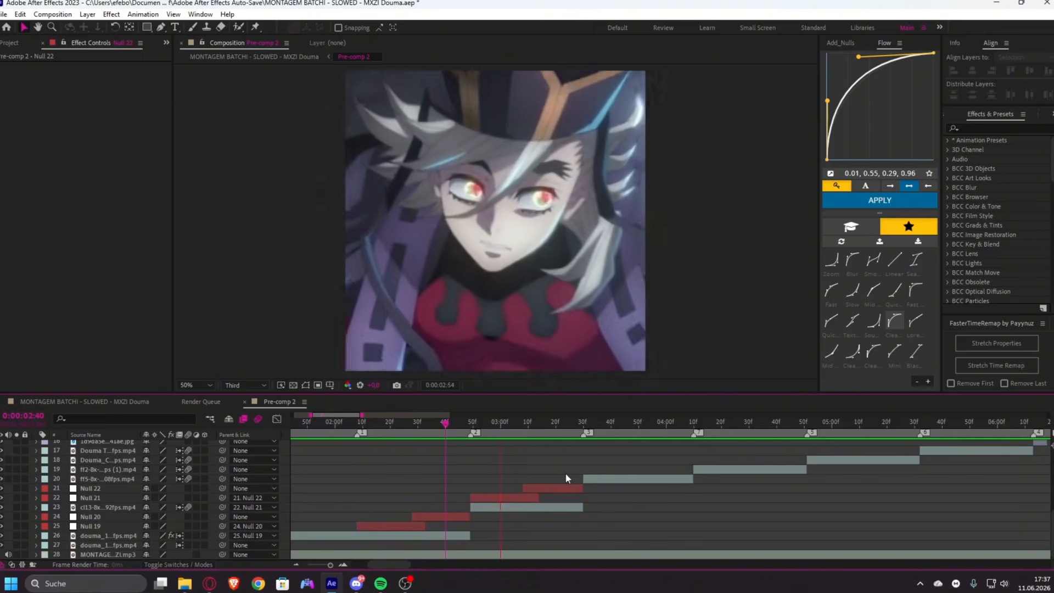
{"action": "key", "text": "space"}
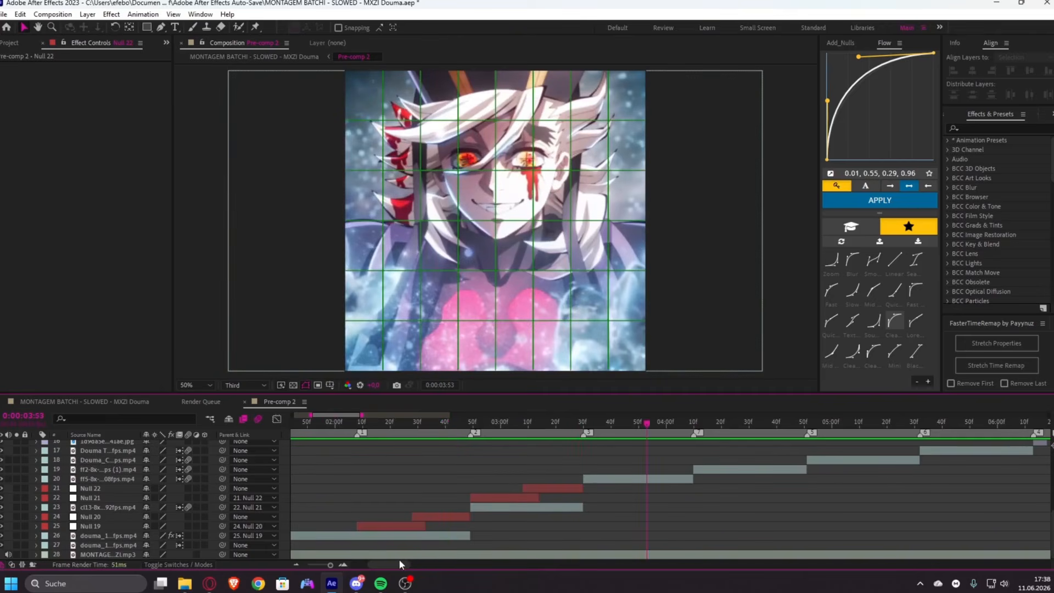
- Add a parent null to the ff5 clip at 0:00:03:30 and cut off its part after 0:00:03:53
{"action": "left_click_drag", "start_coordinate": [400, 562], "coordinate": [404, 562]}
{"action": "left_click", "coordinate": [529, 480]}
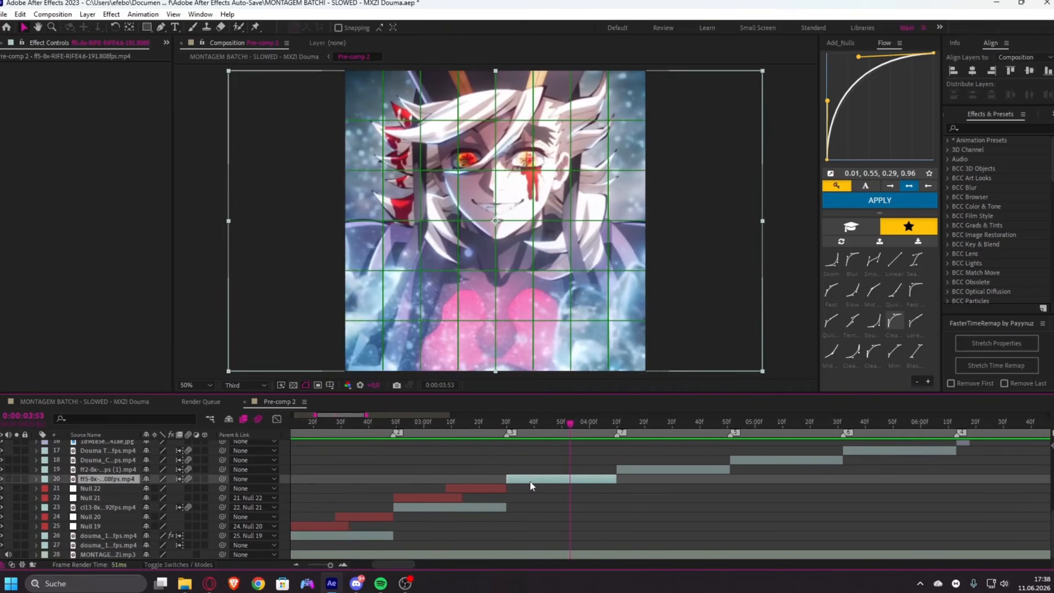
{"action": "left_click", "coordinate": [509, 427]}
{"action": "left_click", "coordinate": [840, 44]}
{"action": "left_click", "coordinate": [878, 198]}
{"action": "scroll", "coordinate": [566, 456], "scroll_direction": "up", "scroll_amount": 1}
{"action": "left_click", "coordinate": [578, 424]}
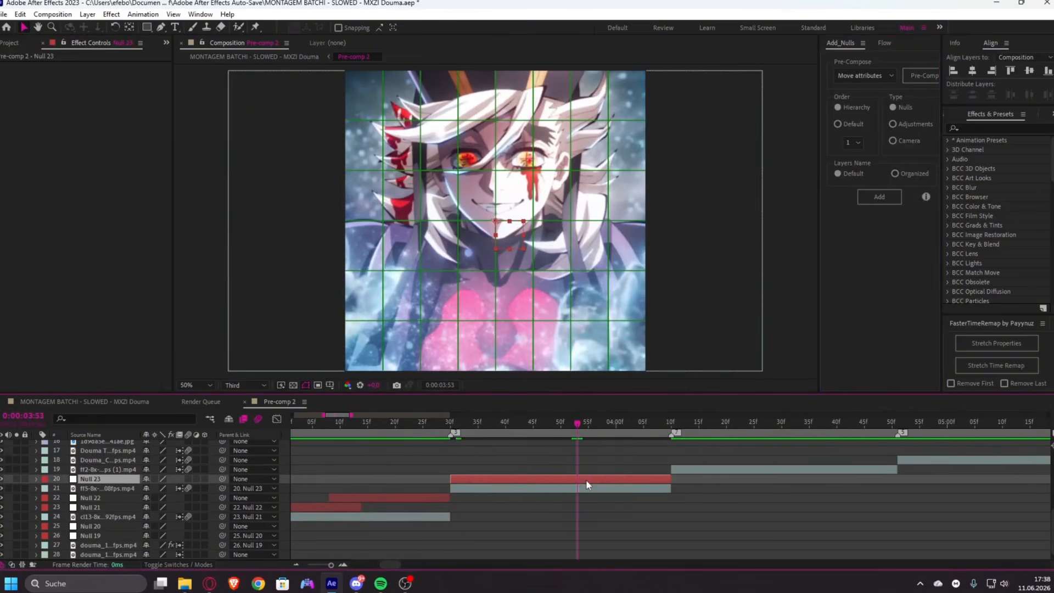
{"action": "key", "text": "ctrl+shift+d"}
{"action": "key", "text": "Delete"}
- Keyframe the ff5 null's position, scale and rotation at its first frame, 0:00:03:30
{"action": "left_click", "coordinate": [572, 476]}
{"action": "key", "text": "i"}
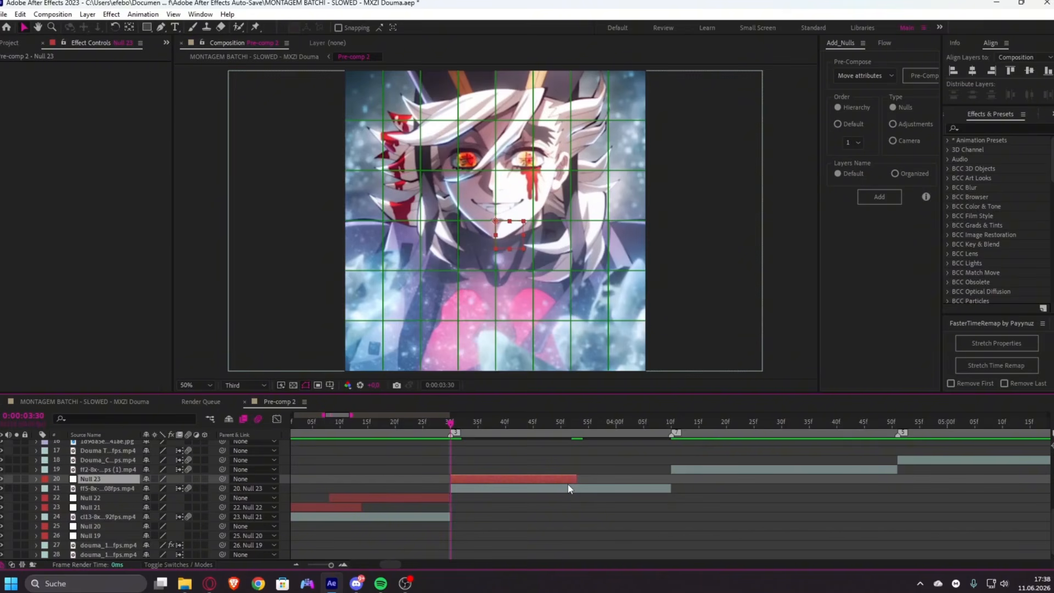
{"action": "key", "text": "s"}
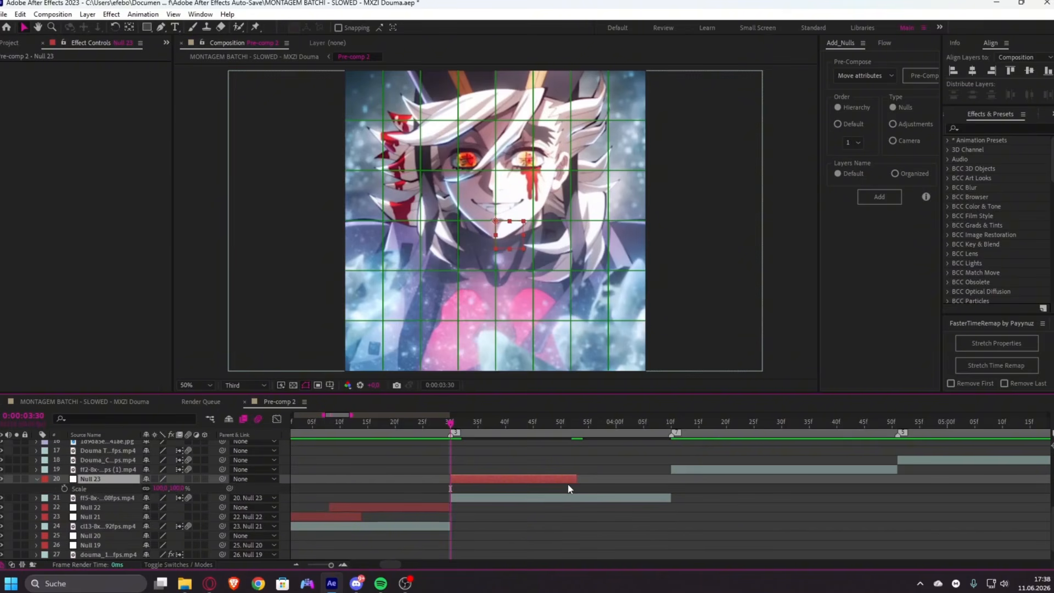
{"action": "key", "text": "shift+p"}
{"action": "key", "text": "shift+r"}
{"action": "left_click", "coordinate": [64, 507]}
{"action": "key", "text": "Page_Up"}
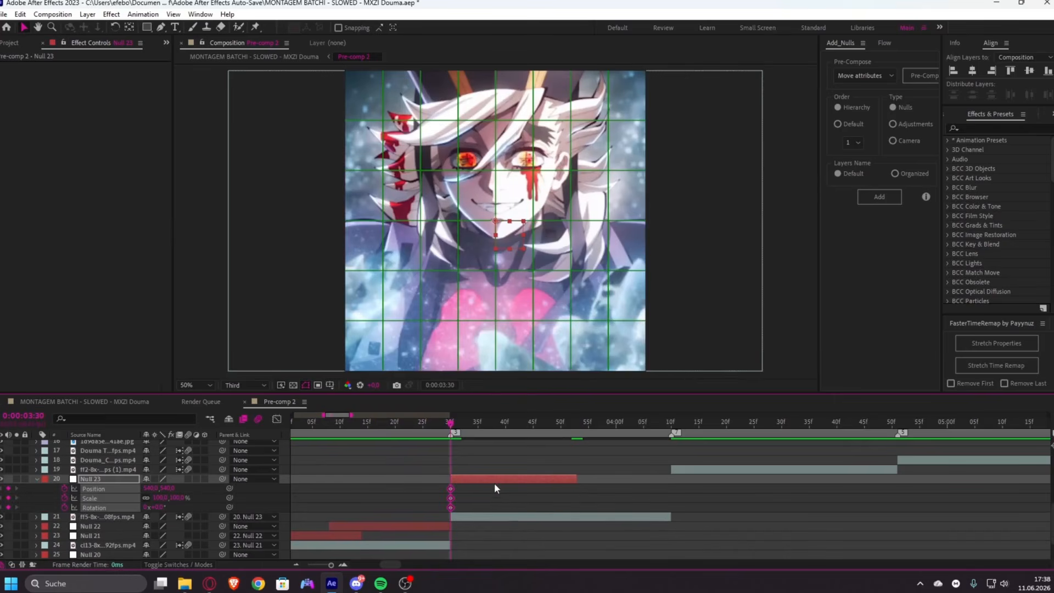
- At the ff5 null's last frame, 0:00:03:52, scale it to about 212%, rotate it 25° and reposition it to frame the eyes
{"action": "left_click", "coordinate": [496, 477]}
{"action": "key", "text": "o"}
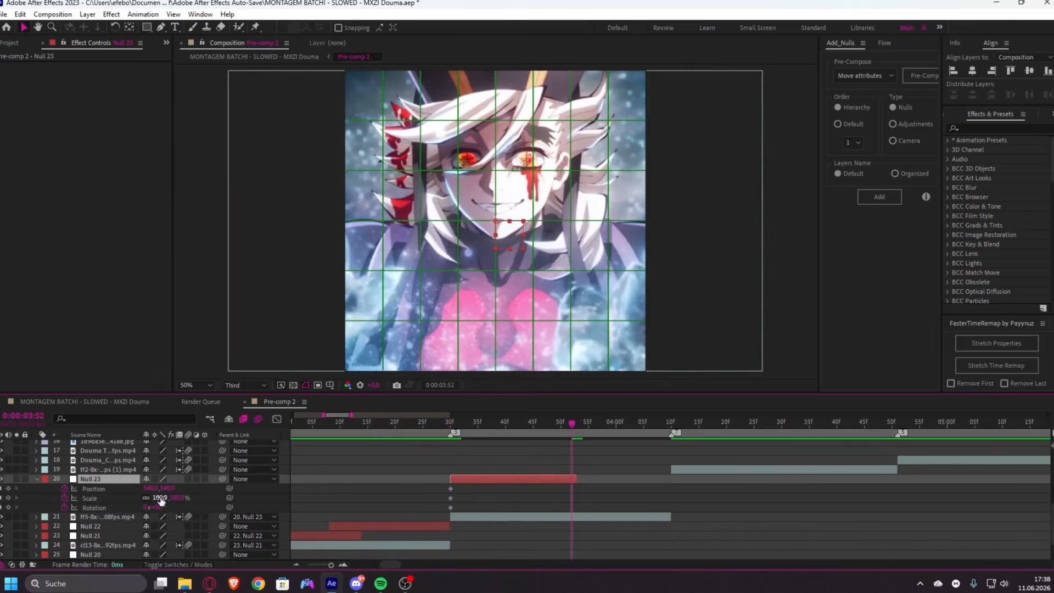
{"action": "left_click_drag", "start_coordinate": [161, 498], "coordinate": [203, 488]}
{"action": "left_click_drag", "start_coordinate": [397, 424], "coordinate": [449, 441]}
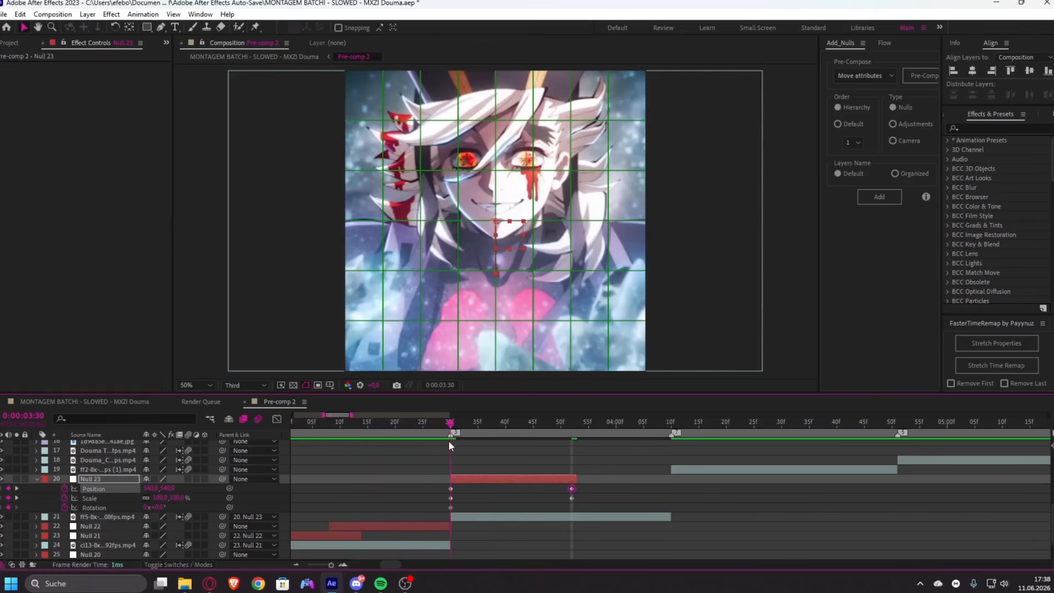
{"action": "left_click", "coordinate": [462, 479]}
{"action": "key", "text": "o"}
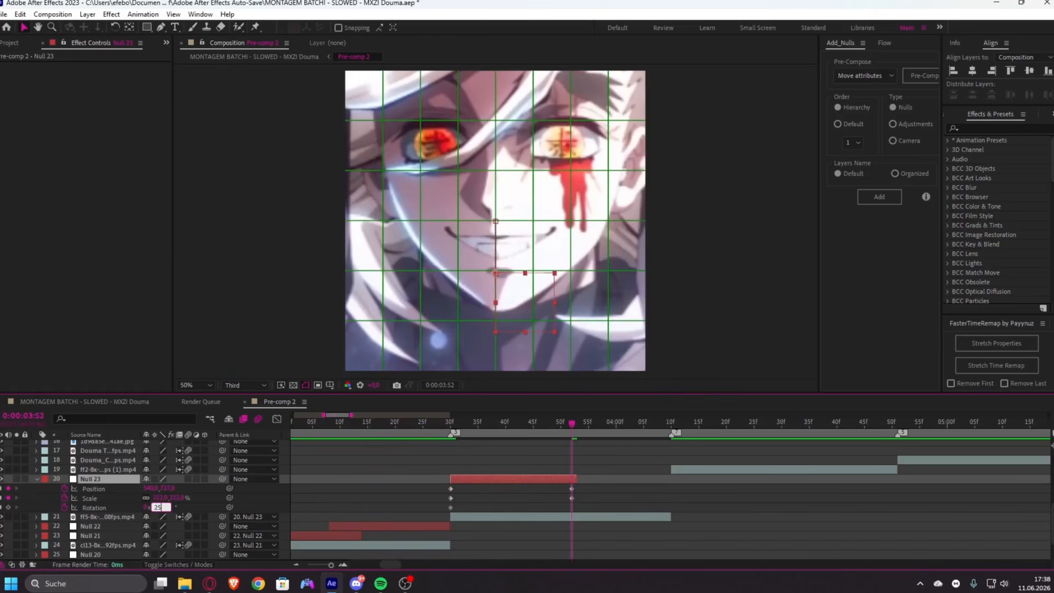
{"action": "key", "text": "Return"}
{"action": "left_click_drag", "start_coordinate": [149, 488], "coordinate": [33, 492]}
{"action": "left_click_drag", "start_coordinate": [168, 488], "coordinate": [258, 479]}
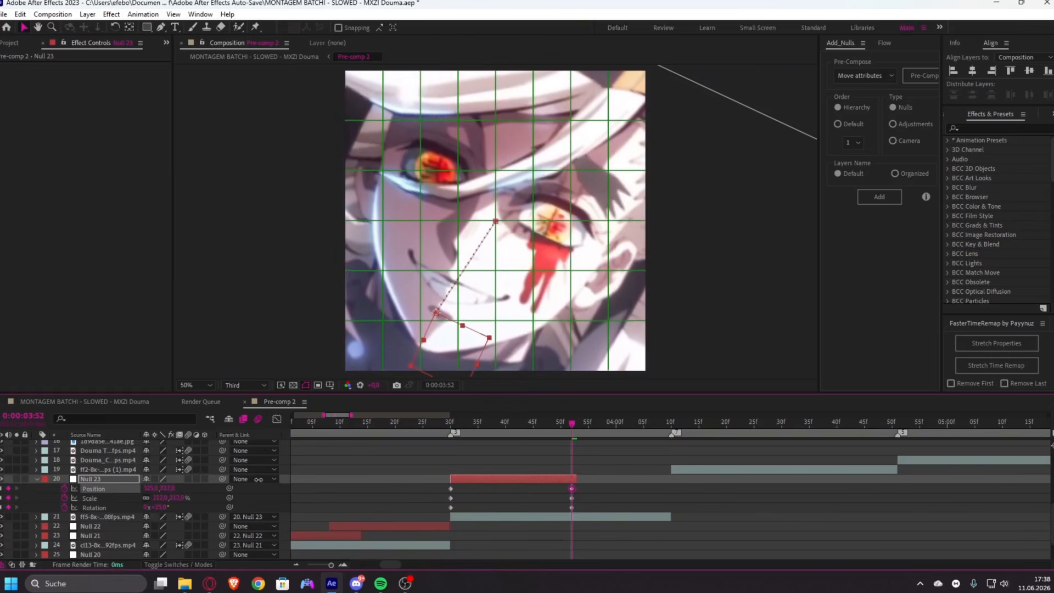
{"action": "mouse_move", "coordinate": [167, 488]}
{"action": "left_mouse_down"}
{"action": "mouse_move", "coordinate": [203, 484]}
{"action": "mouse_move", "coordinate": [155, 490]}
{"action": "left_mouse_up"}
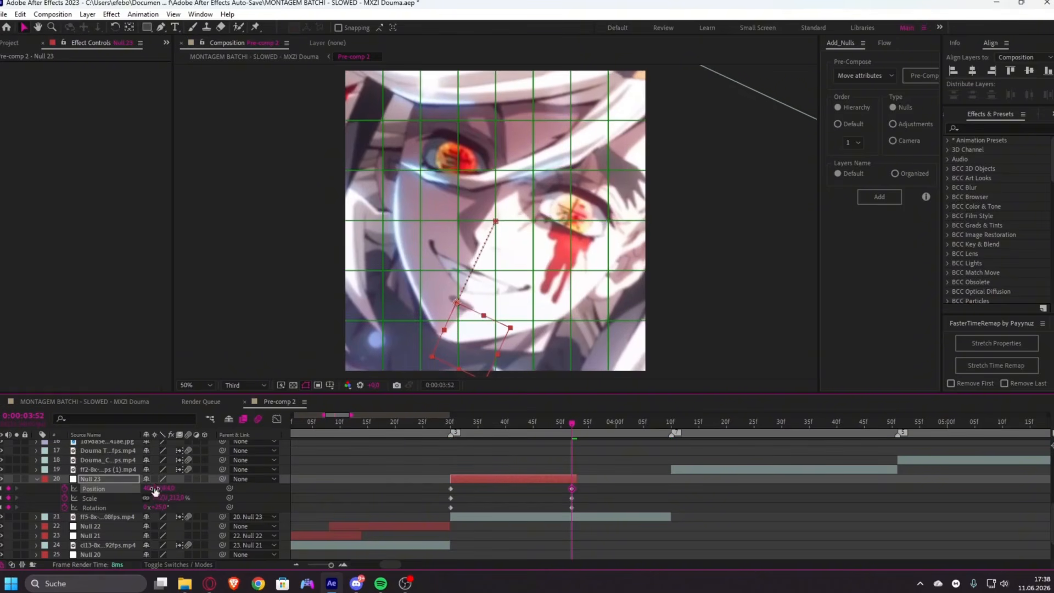
- Ease all of the ff5 null's keyframes with the 0.01, 0.55, 0.29, 0.96 curve and collapse its properties
{"action": "left_click_drag", "start_coordinate": [425, 484], "coordinate": [626, 532]}
{"action": "left_click", "coordinate": [884, 42]}
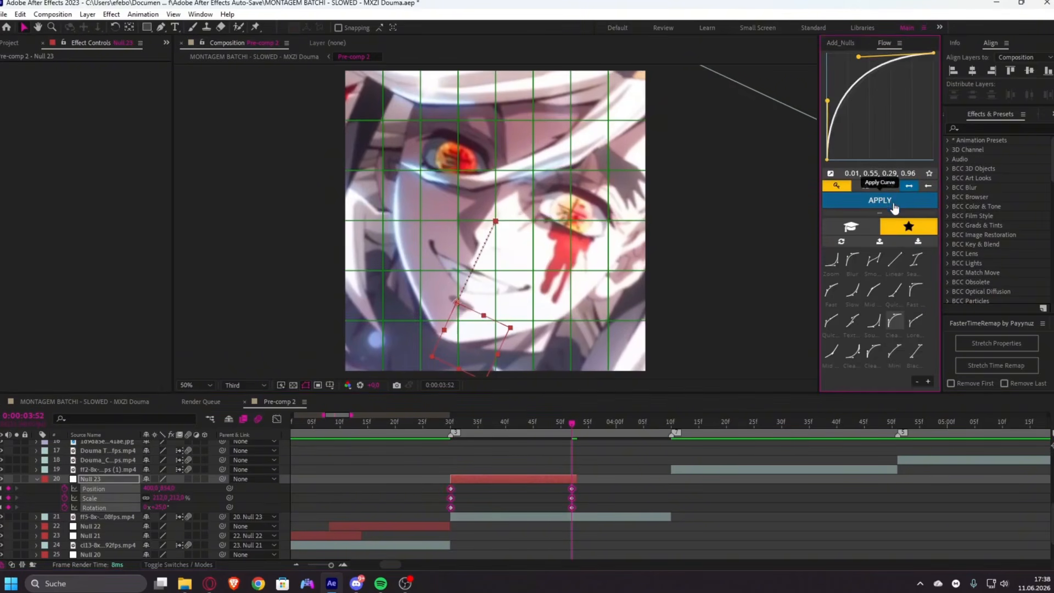
{"action": "left_click", "coordinate": [895, 208]}
{"action": "key", "text": "u"}
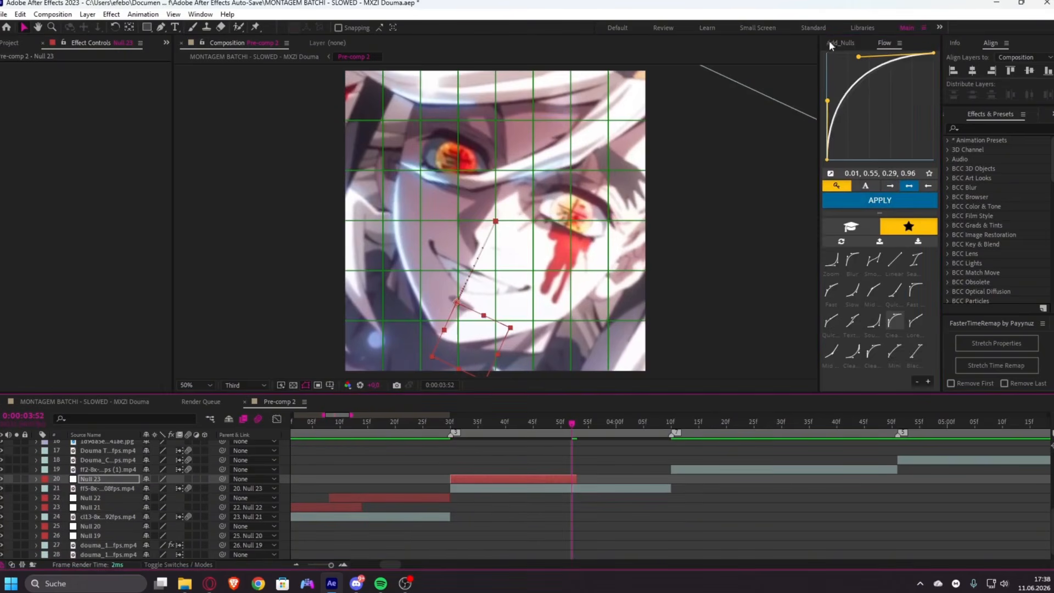
- Add a second null as the parent of the ff5 null, running from 0:00:03:49 to the clip's end
{"action": "left_click", "coordinate": [840, 43]}
{"action": "left_click", "coordinate": [875, 195]}
{"action": "left_click", "coordinate": [884, 43]}
{"action": "left_click_drag", "start_coordinate": [550, 479], "coordinate": [643, 479]}
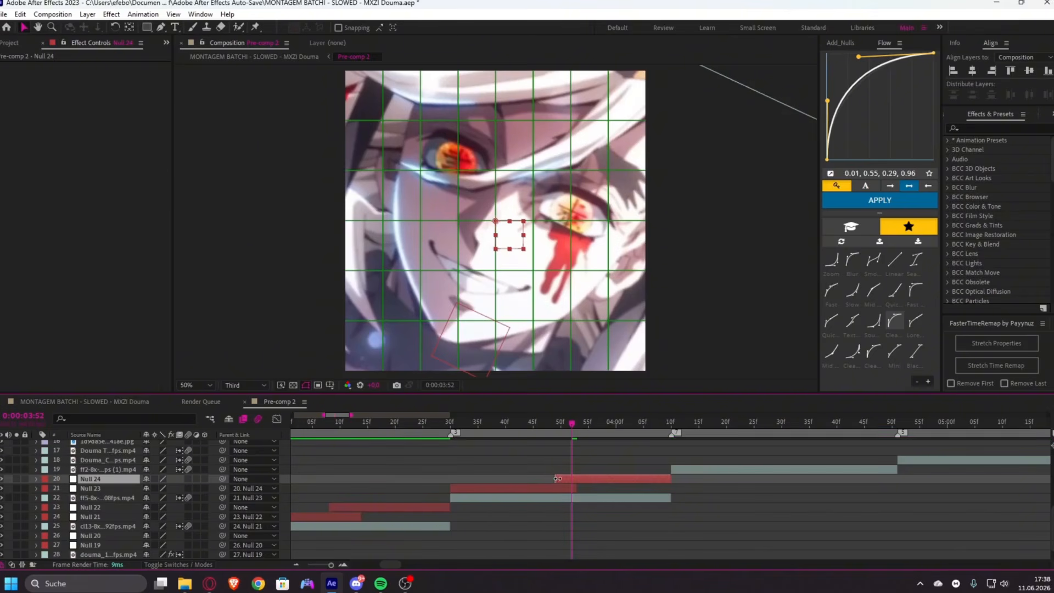
- Keyframe the second ff5 null's position, scale and rotation at its first frame, 0:00:03:49
{"action": "key", "text": "i"}
{"action": "key", "text": "p"}
{"action": "key", "text": "shift+s"}
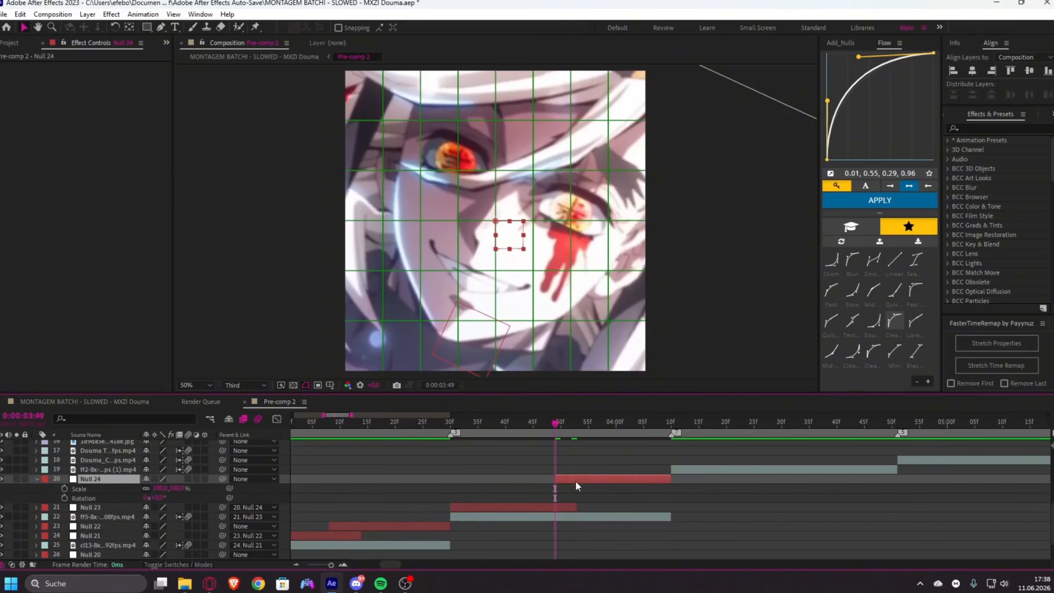
{"action": "key", "text": "shift+r"}
{"action": "left_click_drag", "start_coordinate": [65, 489], "coordinate": [65, 507]}
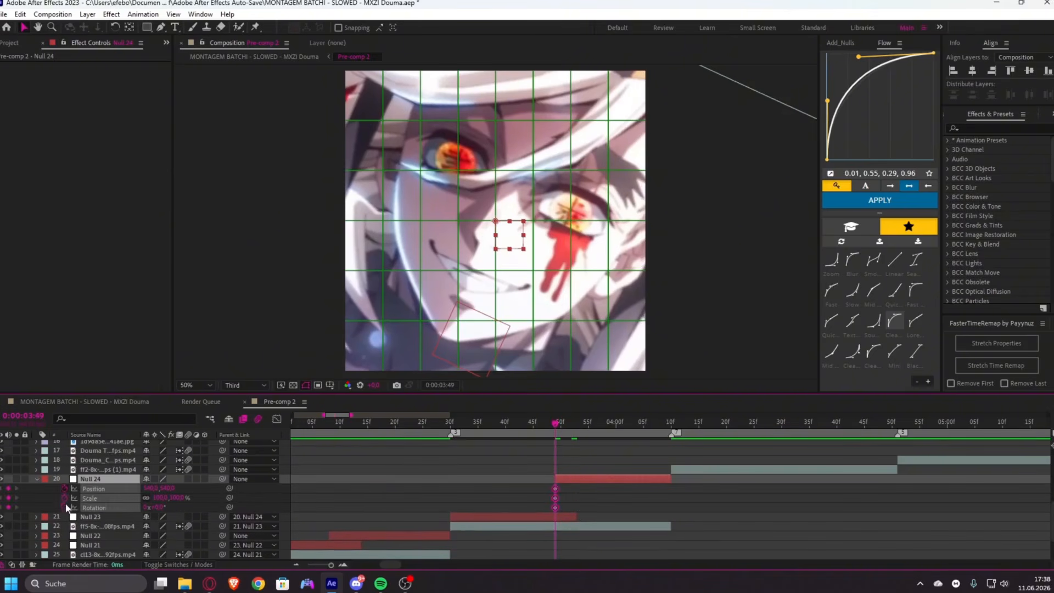
- At the second ff5 null's last frame, 0:00:04:09, rotate it -25°, scale it to about 47% and move it up to fill the frame
{"action": "key", "text": "o"}
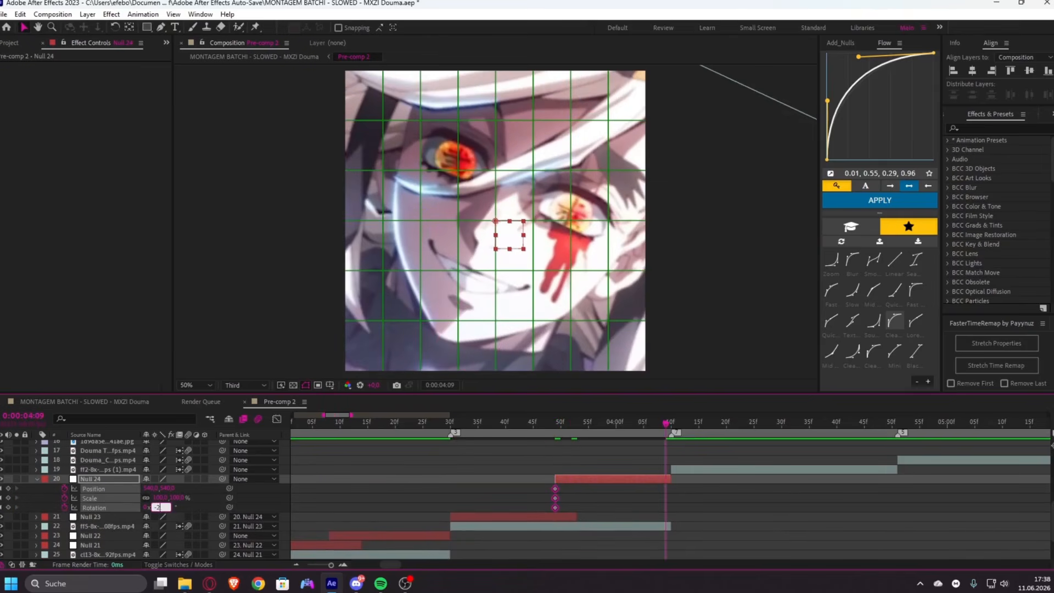
{"action": "type", "text": "5"}
{"action": "key", "text": "Return"}
{"action": "left_click_drag", "start_coordinate": [159, 497], "coordinate": [133, 500]}
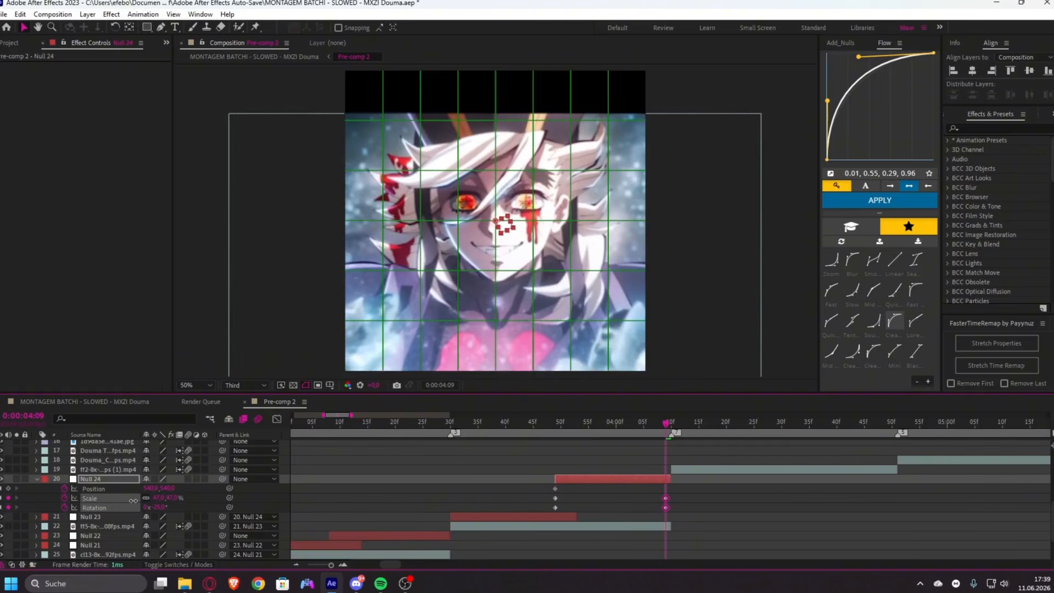
{"action": "left_click", "coordinate": [168, 488]}
{"action": "left_click_drag", "start_coordinate": [174, 487], "coordinate": [141, 487]}
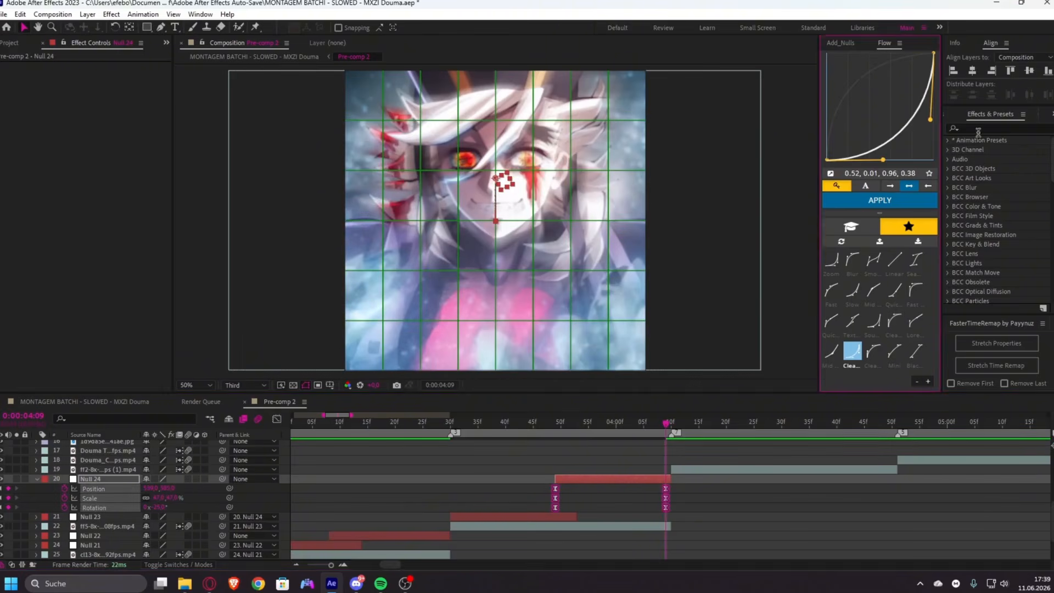
- Collapse the second ff5 null's properties and preview the finished zoom and rotation moves from around 0:00:02:00 through the ff5 clip
{"action": "key", "text": "u"}
{"action": "left_click", "coordinate": [496, 454]}
{"action": "scroll", "coordinate": [397, 437], "scroll_direction": "down", "scroll_amount": 2}
{"action": "left_click_drag", "start_coordinate": [383, 426], "coordinate": [383, 450]}
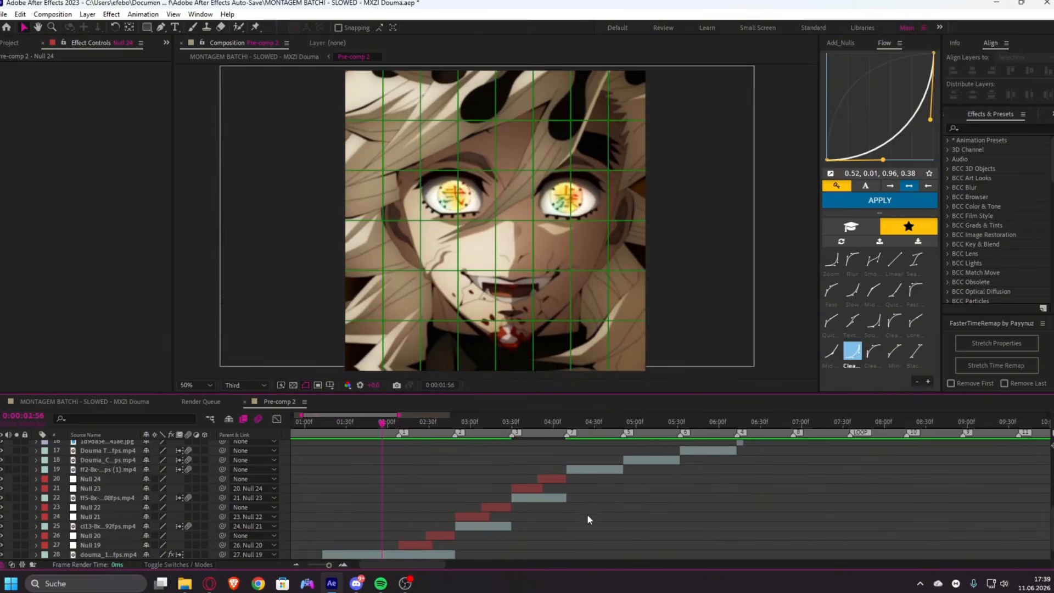
{"action": "key", "text": "space"}
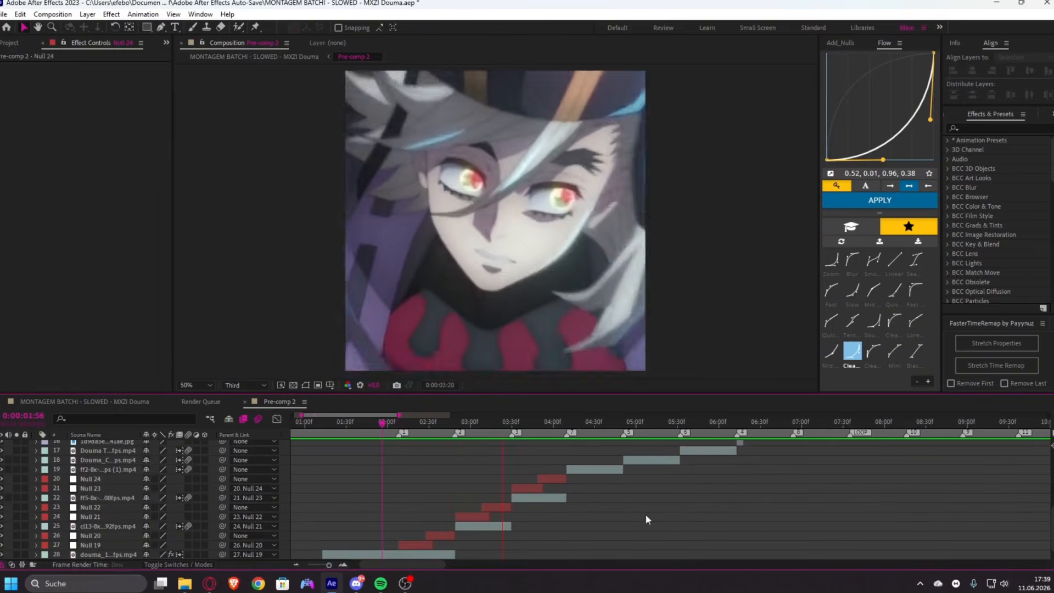
{"action": "left_click", "coordinate": [399, 425]}
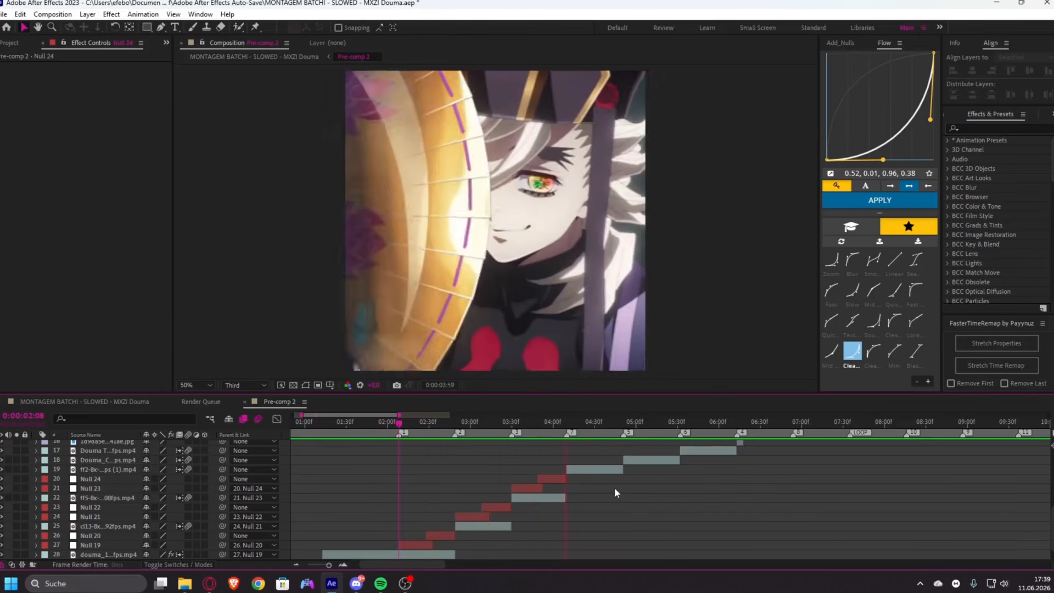
{"action": "key", "text": "space"}
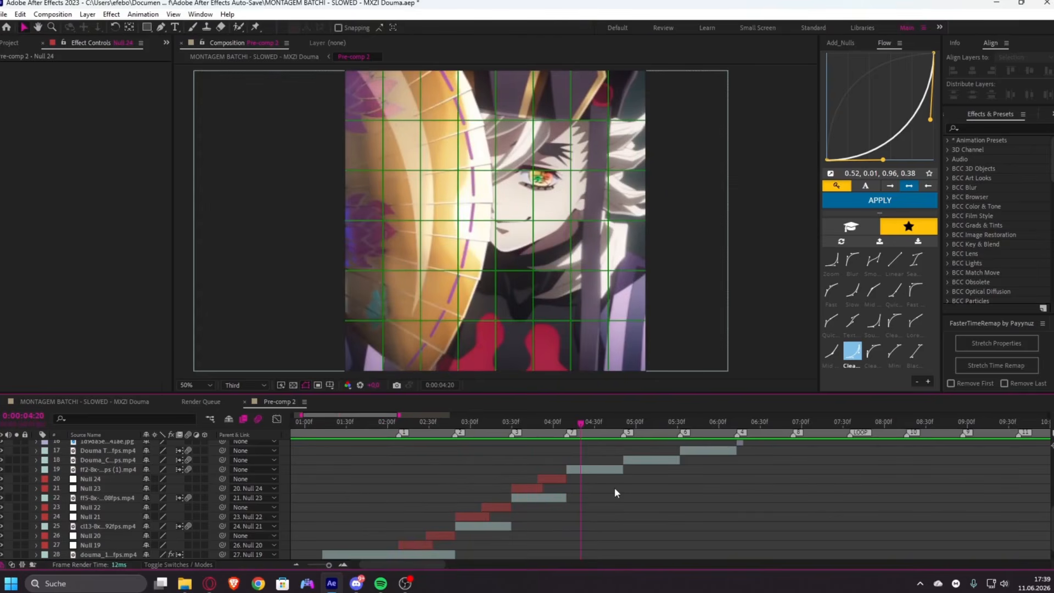
{"action": "mouse_move", "coordinate": [399, 426]}
{"action": "left_mouse_down"}
{"action": "mouse_move", "coordinate": [487, 424]}
{"action": "mouse_move", "coordinate": [392, 425]}
{"action": "left_mouse_up"}
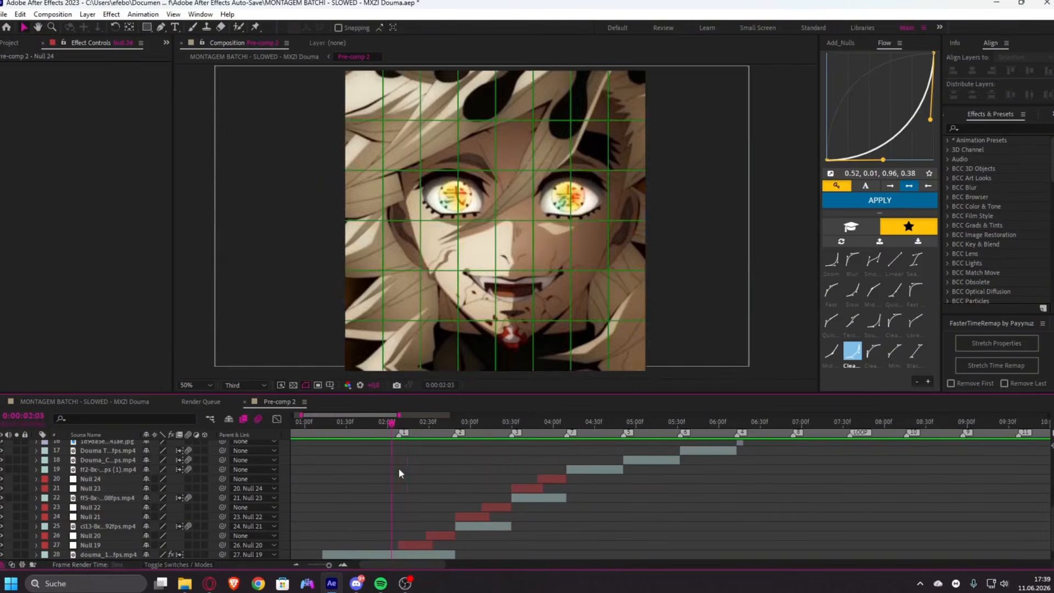
{"action": "key", "text": "space"}
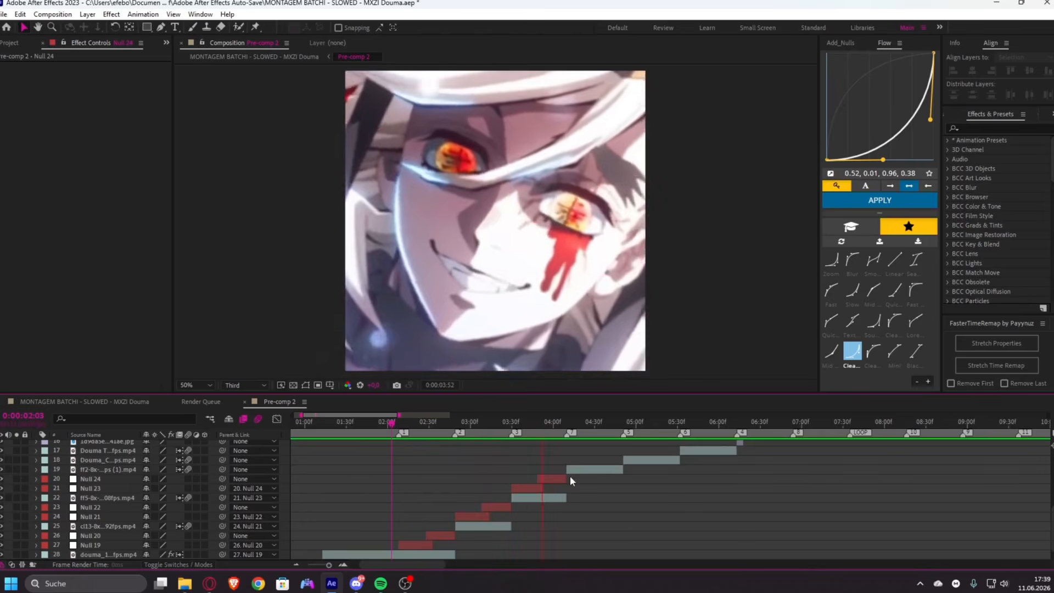
- Compare the cl13 and ff5 clips and their paired nulls with the ff2 and Douma_C clips that have no nulls
{"action": "left_click", "coordinate": [534, 426]}
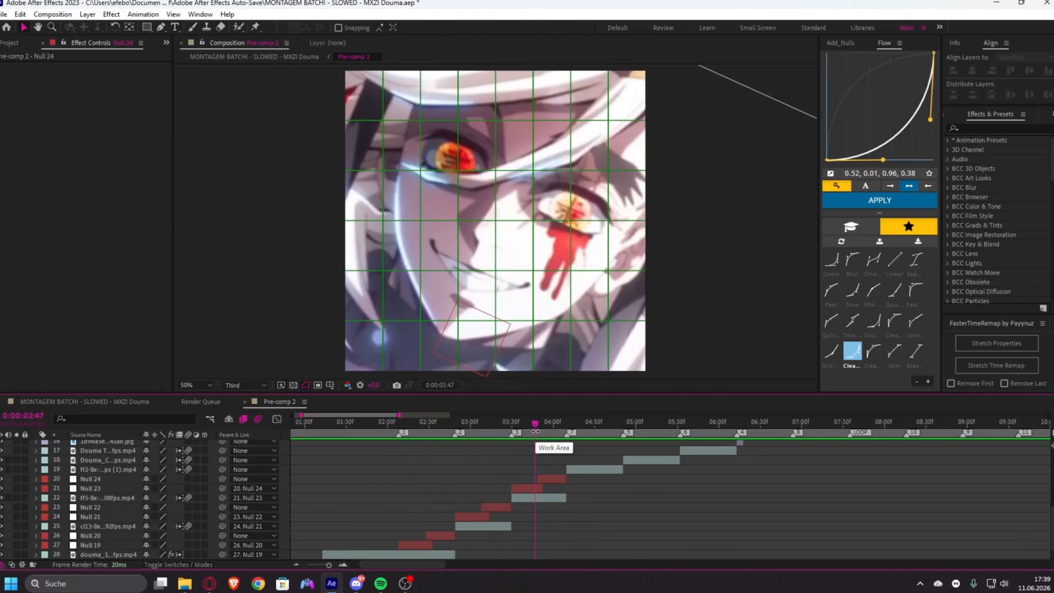
{"action": "left_click_drag", "start_coordinate": [591, 490], "coordinate": [747, 445]}
{"action": "scroll", "coordinate": [705, 466], "scroll_direction": "up", "scroll_amount": 1}
{"action": "scroll", "coordinate": [696, 474], "scroll_direction": "down", "scroll_amount": 1}
{"action": "scroll", "coordinate": [695, 465], "scroll_direction": "up", "scroll_amount": 2}
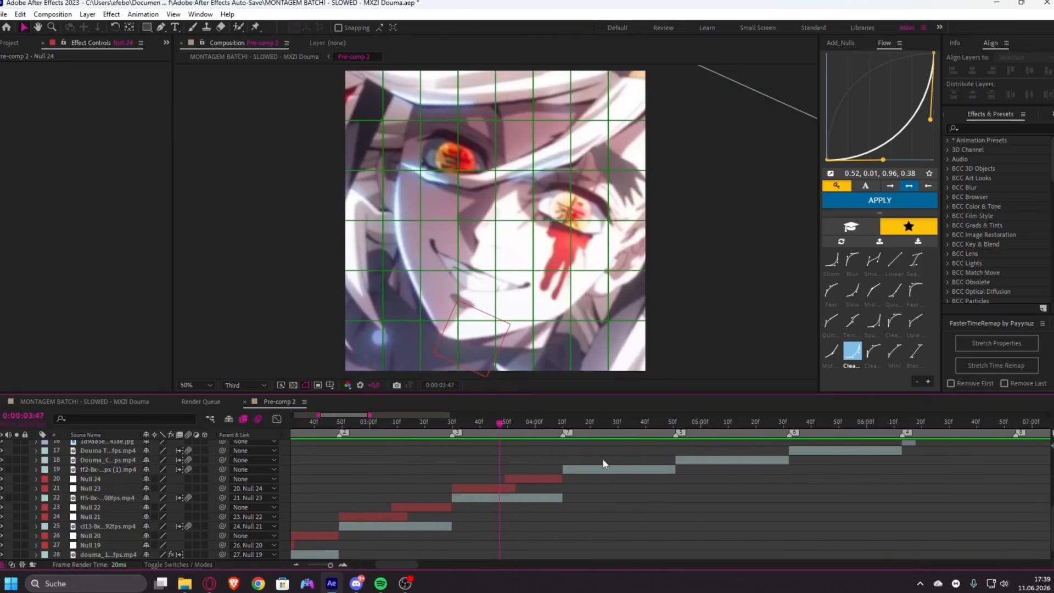
{"action": "left_click", "coordinate": [604, 470]}
{"action": "left_click", "coordinate": [634, 431]}
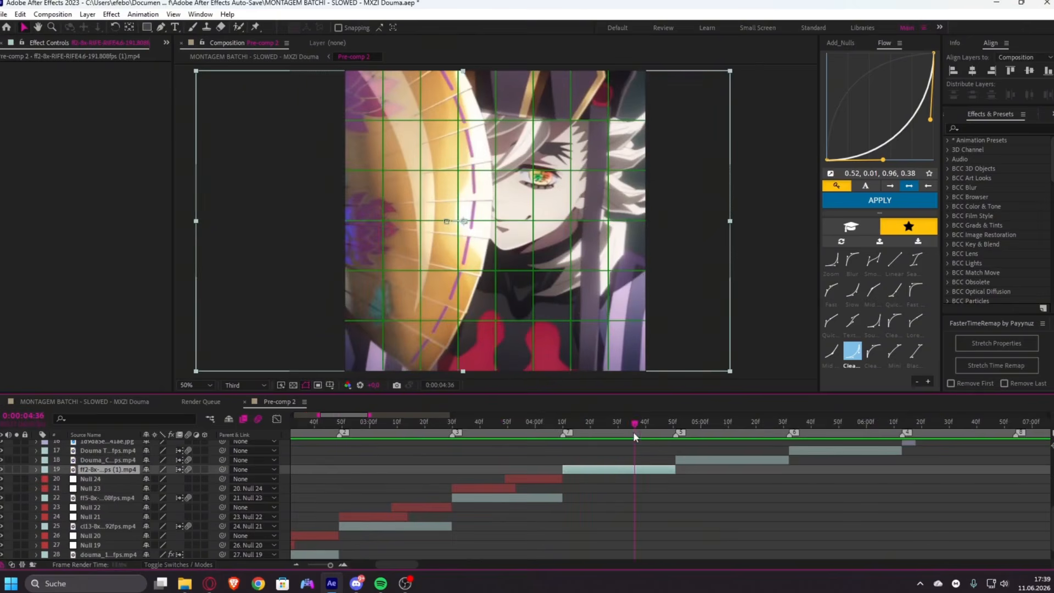
{"action": "left_click", "coordinate": [383, 527]}
{"action": "left_click", "coordinate": [394, 507], "text": "shift"}
{"action": "left_click_drag", "start_coordinate": [412, 420], "coordinate": [395, 438]}
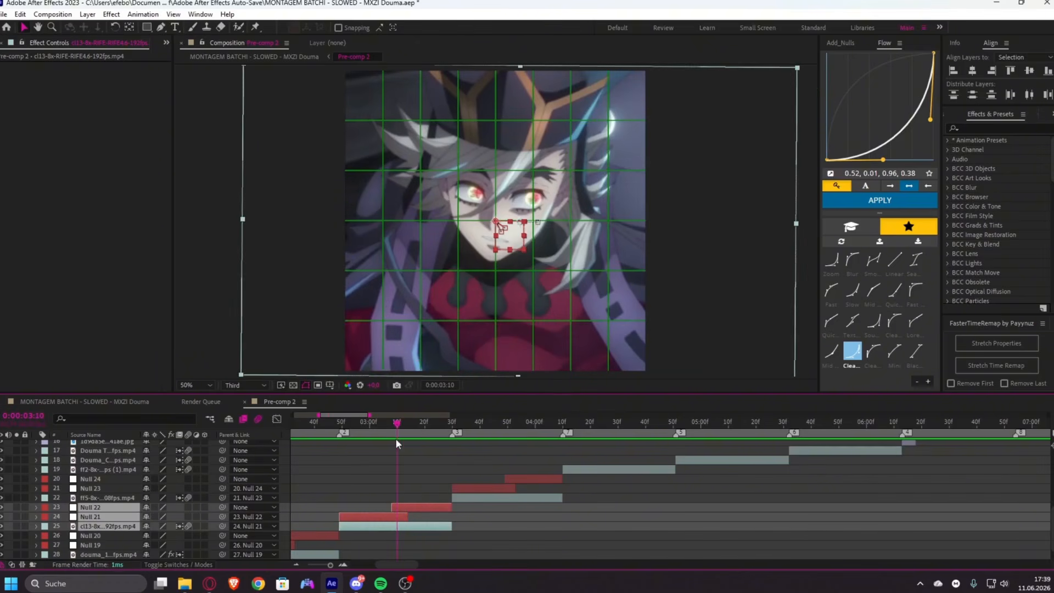
{"action": "left_click", "coordinate": [719, 463]}
{"action": "left_click", "coordinate": [706, 423]}
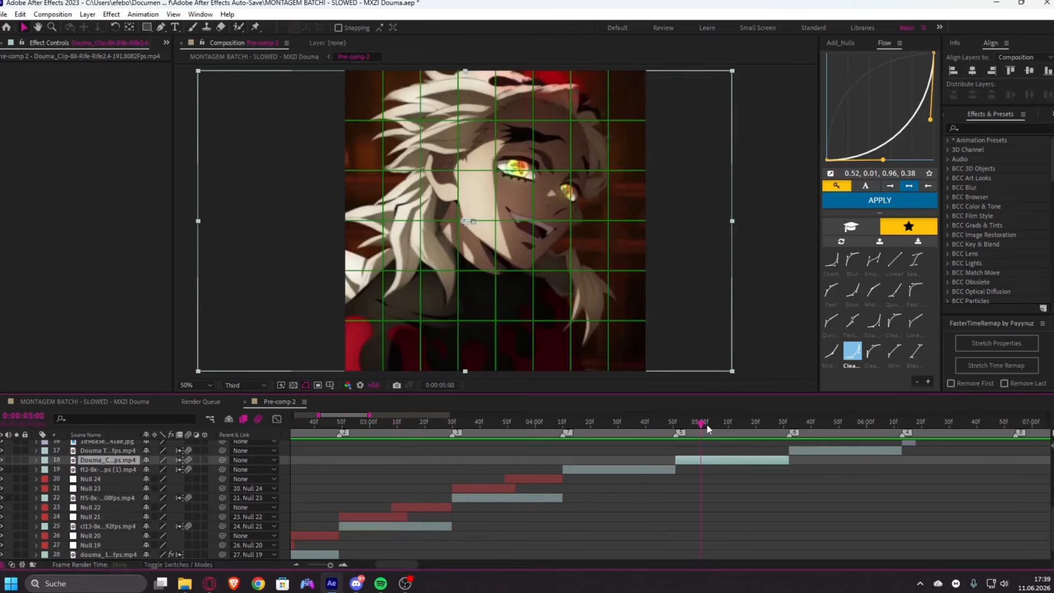
{"action": "left_click", "coordinate": [516, 498]}
{"action": "left_click", "coordinate": [537, 478], "text": "shift"}
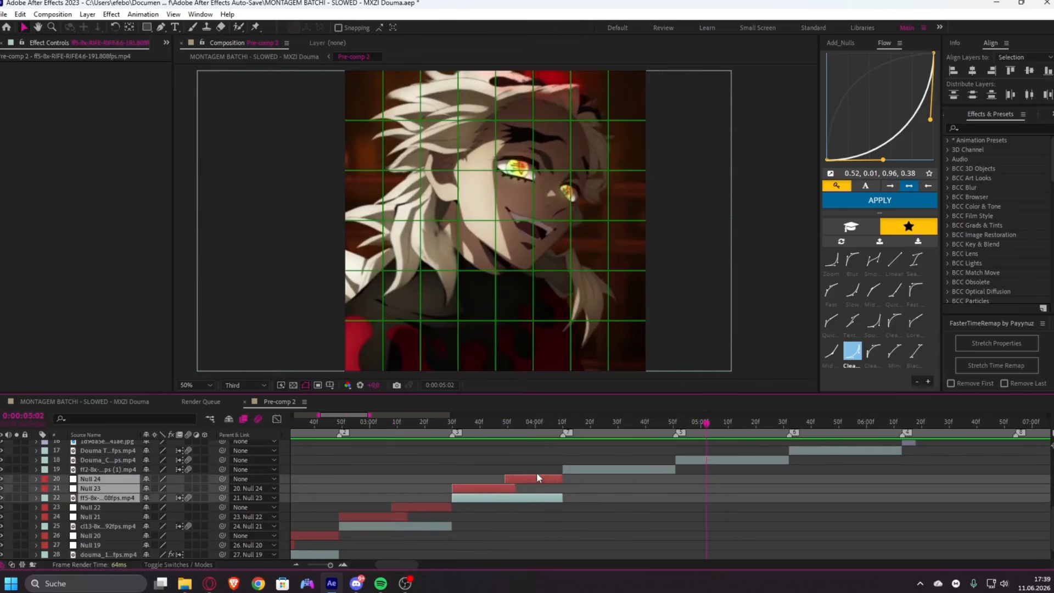
{"action": "left_click", "coordinate": [748, 515]}
{"action": "left_click_drag", "start_coordinate": [832, 425], "coordinate": [555, 521]}
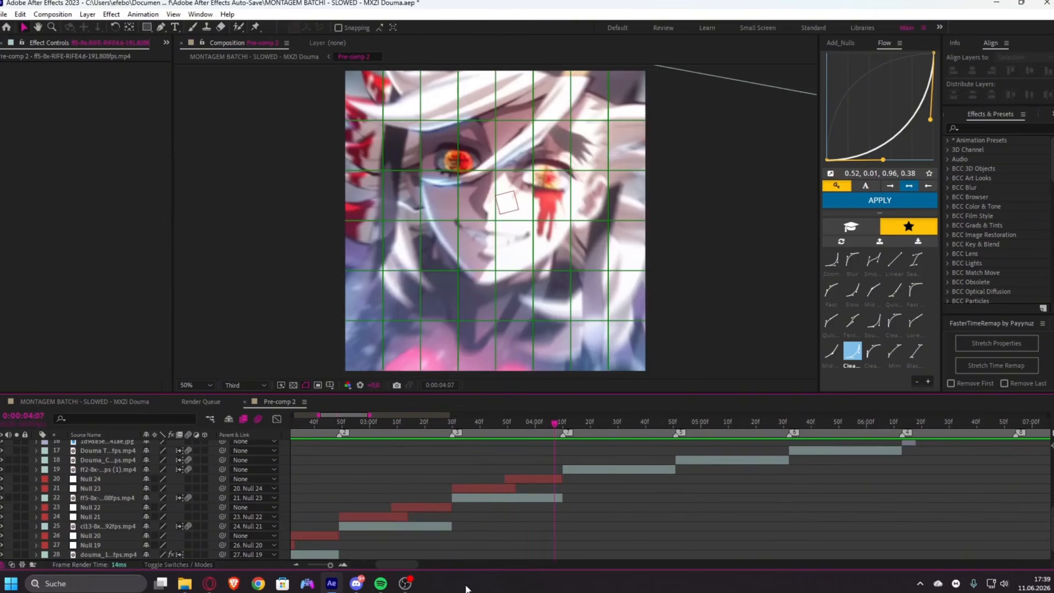
{"action": "left_click_drag", "start_coordinate": [403, 565], "coordinate": [411, 564]}
{"action": "left_click_drag", "start_coordinate": [509, 490], "coordinate": [541, 526]}
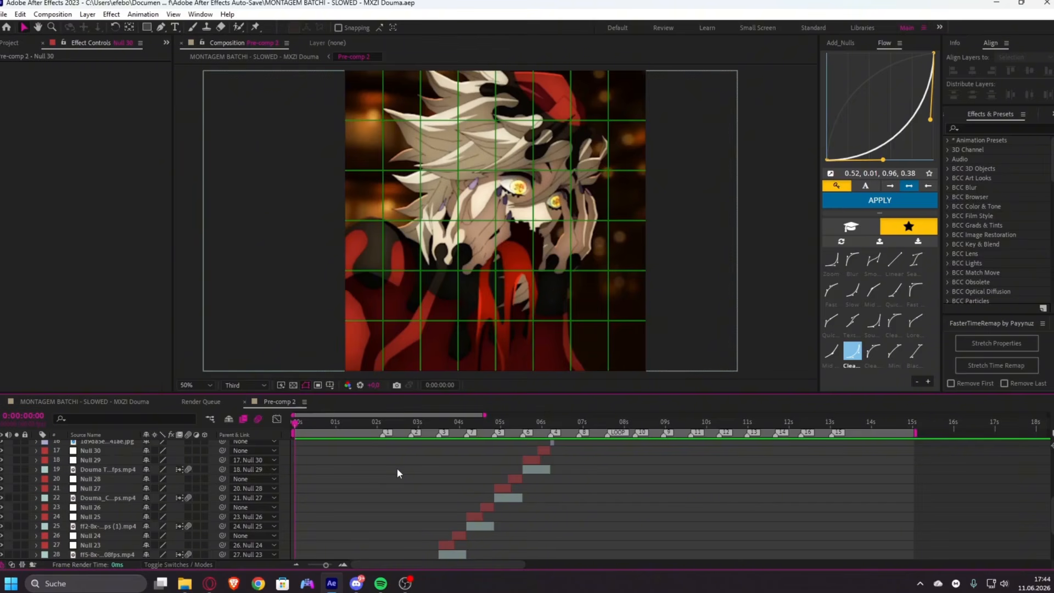
- Play Pre-comp 2 from the beginning to review the null-driven moves on every clip
{"action": "scroll", "coordinate": [374, 476], "scroll_direction": "down", "scroll_amount": 3}
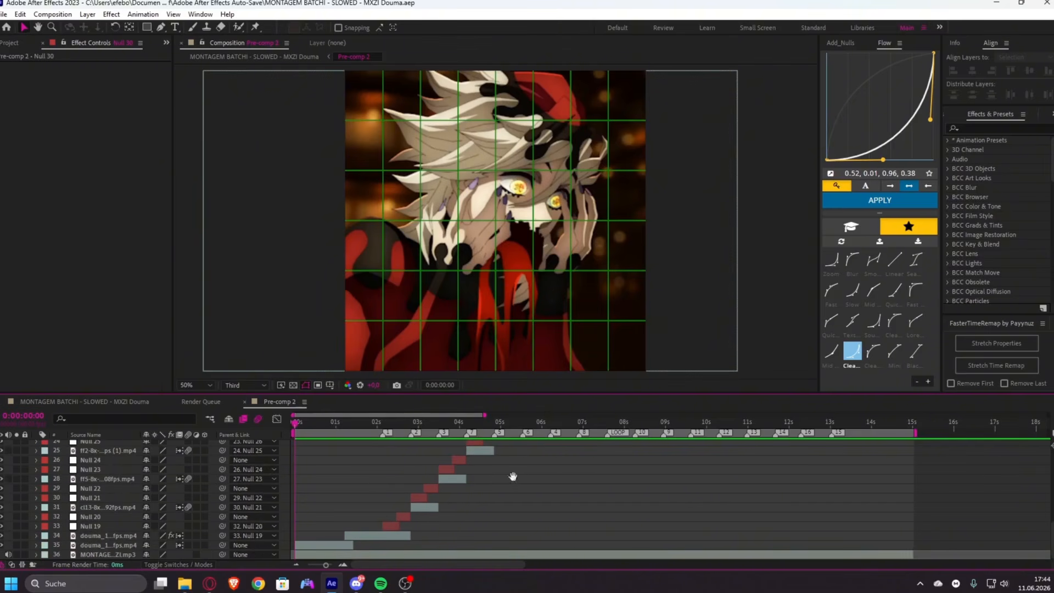
{"action": "key", "text": "space"}
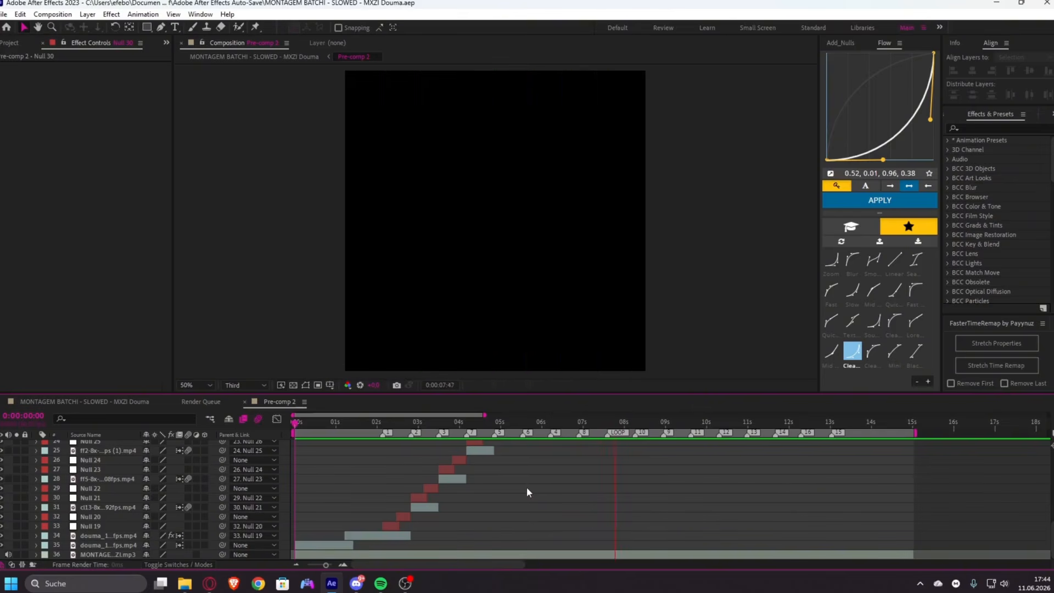
{"action": "key", "text": "space"}
- Add an adjustment layer above the first manga image, 1d9da5e, and cut off the part after the image's end
{"action": "scroll", "coordinate": [549, 497], "scroll_direction": "up", "scroll_amount": 4}
{"action": "scroll", "coordinate": [575, 506], "scroll_direction": "up", "scroll_amount": 3}
{"action": "left_click", "coordinate": [401, 425]}
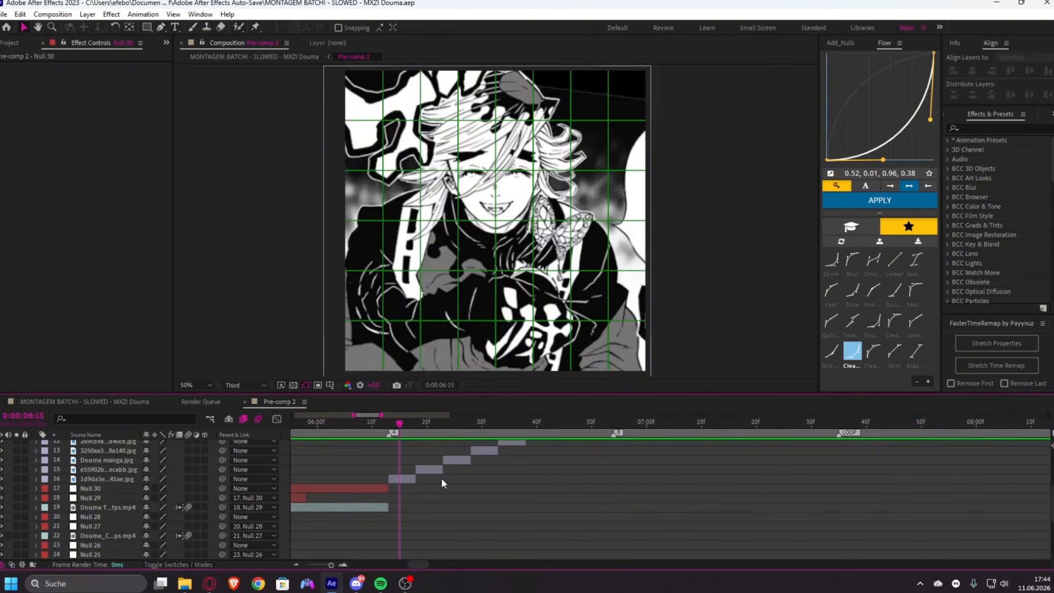
{"action": "left_click", "coordinate": [408, 480]}
{"action": "key", "text": "ctrl+alt+y"}
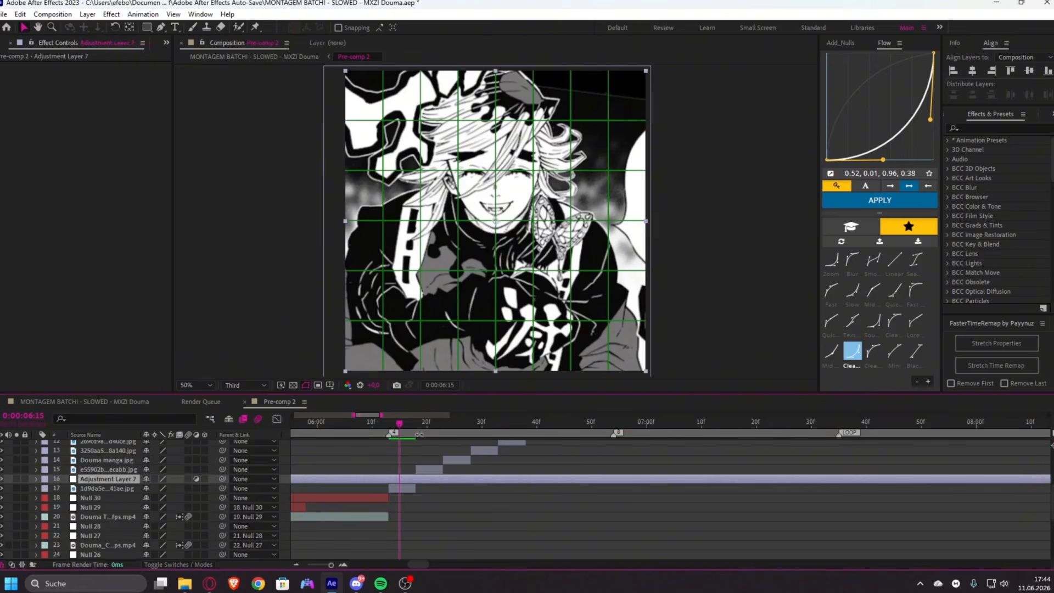
{"action": "left_click", "coordinate": [416, 425]}
{"action": "key", "text": "ctrl+shift+d"}
{"action": "key", "text": "Delete"}
- Cut off the part of the adjustment layer before the manga image's start at 0:00:06:13
{"action": "left_click", "coordinate": [390, 426]}
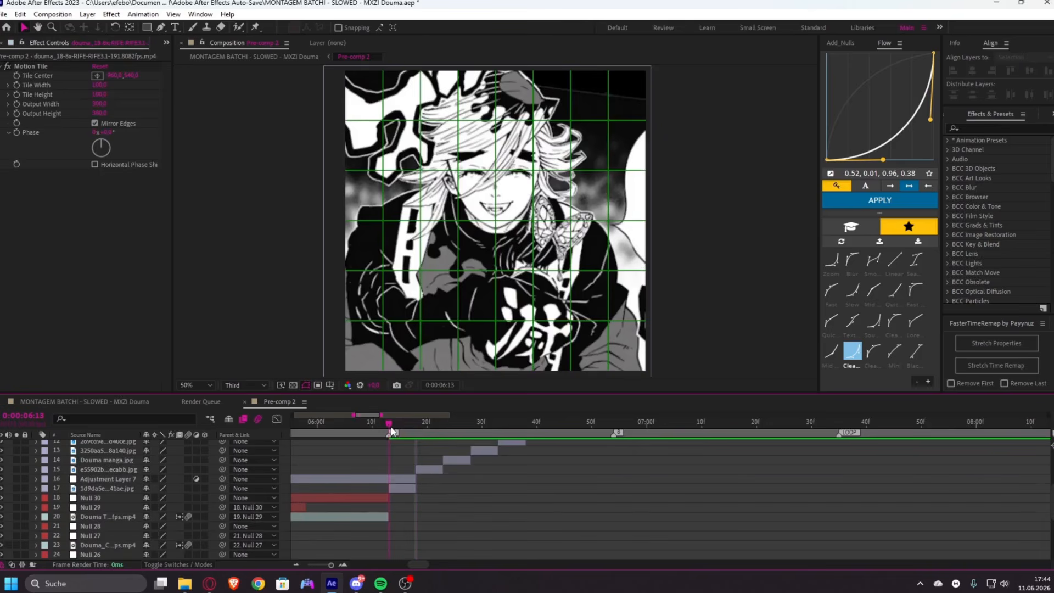
{"action": "left_click", "coordinate": [392, 476]}
{"action": "key", "text": "ctrl+shift+d"}
{"action": "left_click", "coordinate": [383, 486]}
{"action": "key", "text": "Delete"}
{"action": "left_click", "coordinate": [393, 480]}
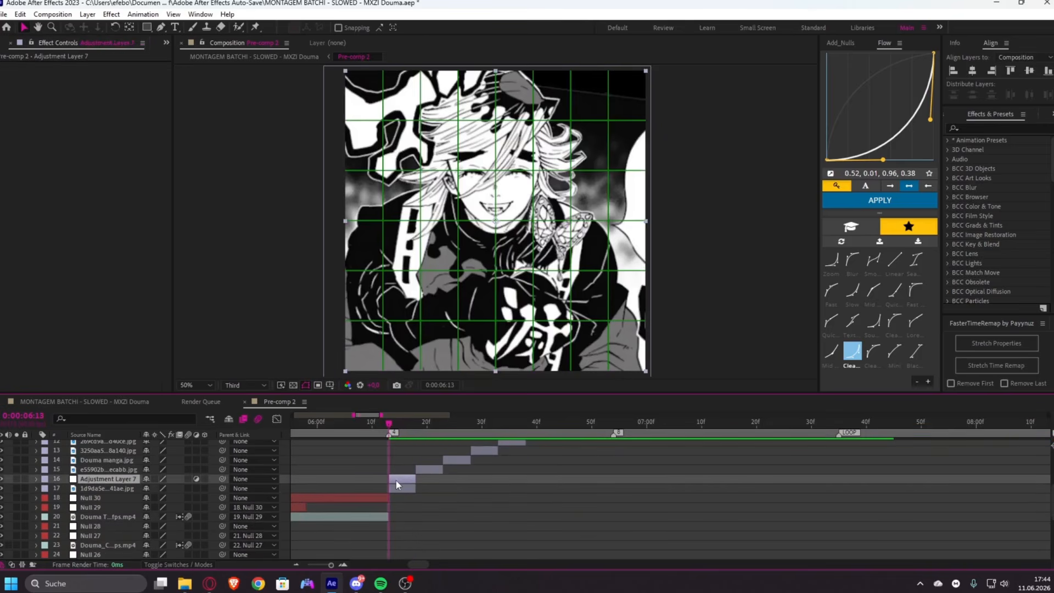
- Apply S_BlurMoCurves to the adjustment layer and keyframe its Z Dist at 1 on the first frame, 0:00:06:13
{"action": "key", "text": "ctrl+space"}
{"action": "type", "text": "blurm"}
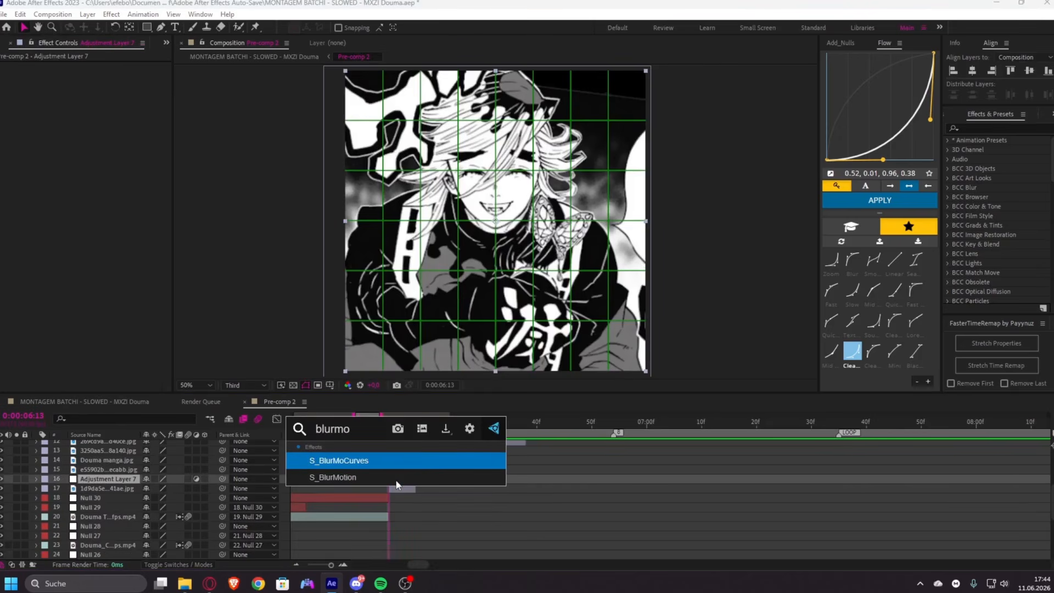
{"action": "left_click", "coordinate": [428, 460]}
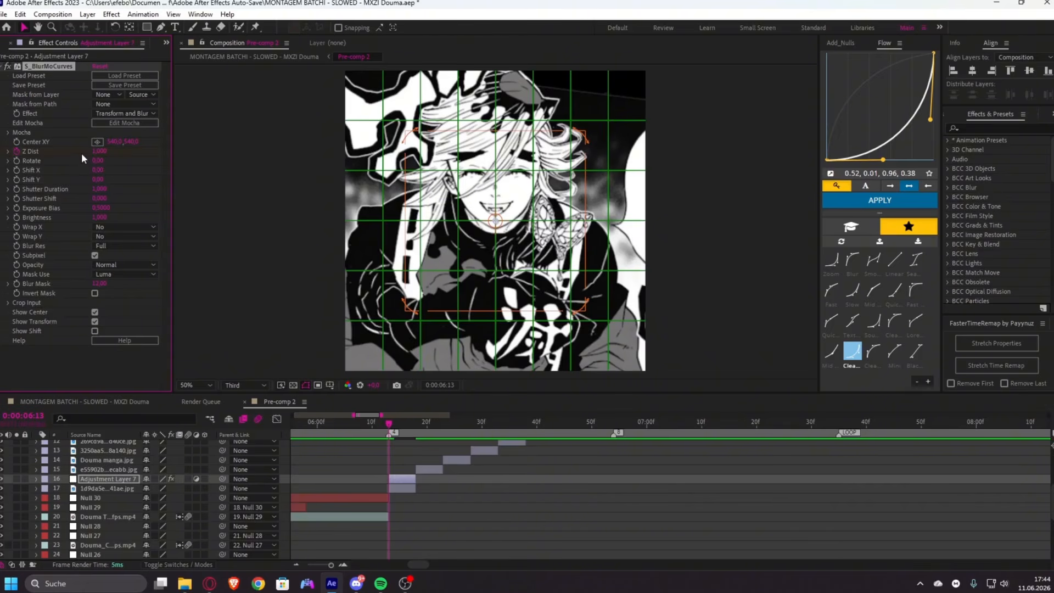
- Set the adjustment layer's Z Dist to 0.6 at its last frame, 0:00:06:17
{"action": "key", "text": "o"}
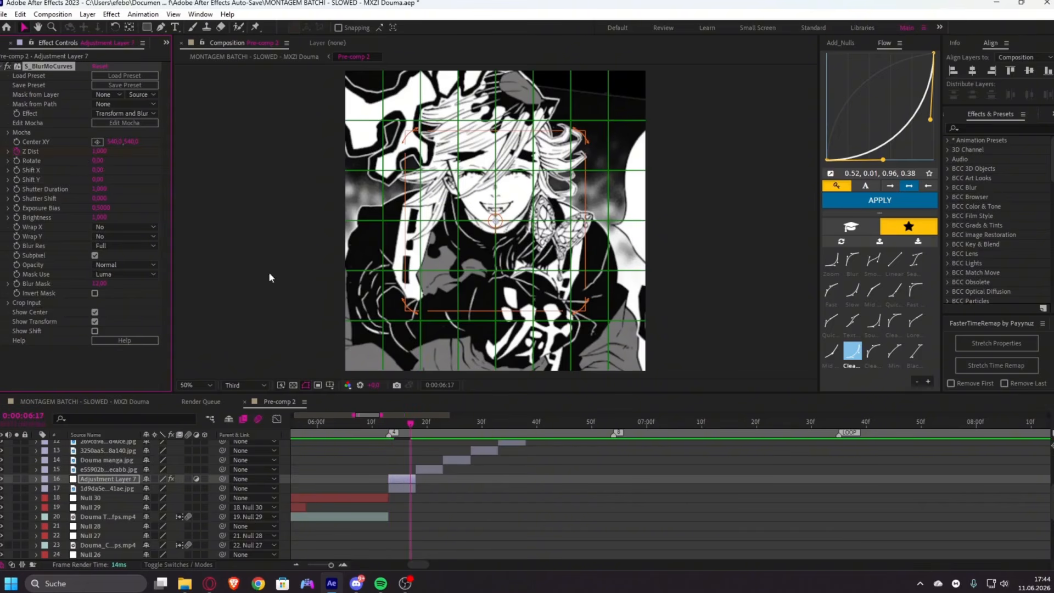
{"action": "left_click", "coordinate": [102, 151]}
{"action": "type", "text": "0,6"}
{"action": "key", "text": "Return"}
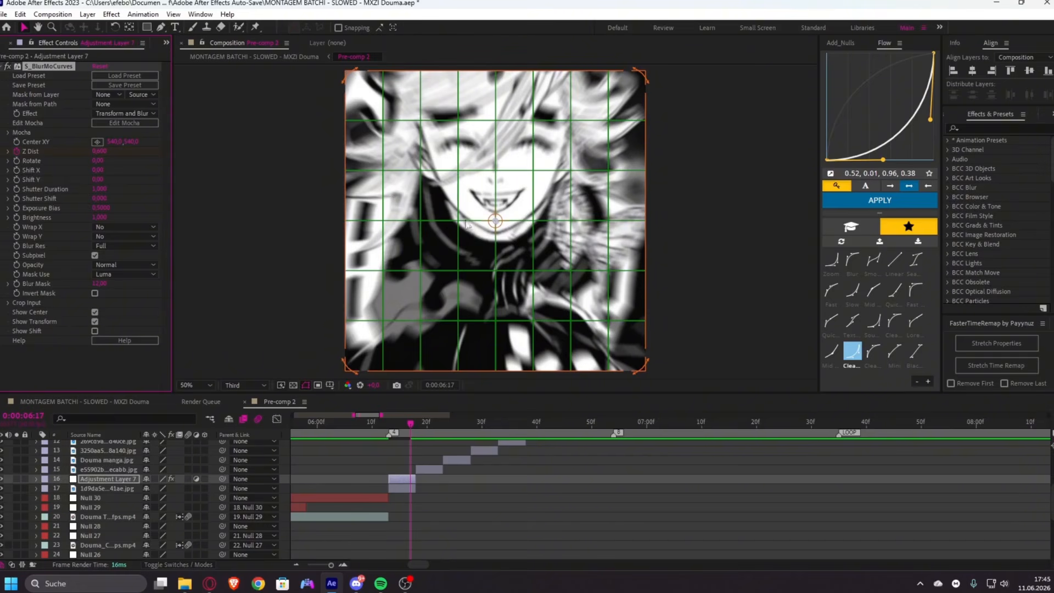
- Ease both Z Dist keyframes with the 0.17, 0.68, 0.79, 0.32 curve and collapse the layer's properties
{"action": "key", "text": "u"}
{"action": "left_click_drag", "start_coordinate": [437, 489], "coordinate": [363, 504]}
{"action": "left_click", "coordinate": [870, 266]}
{"action": "left_click", "coordinate": [920, 198]}
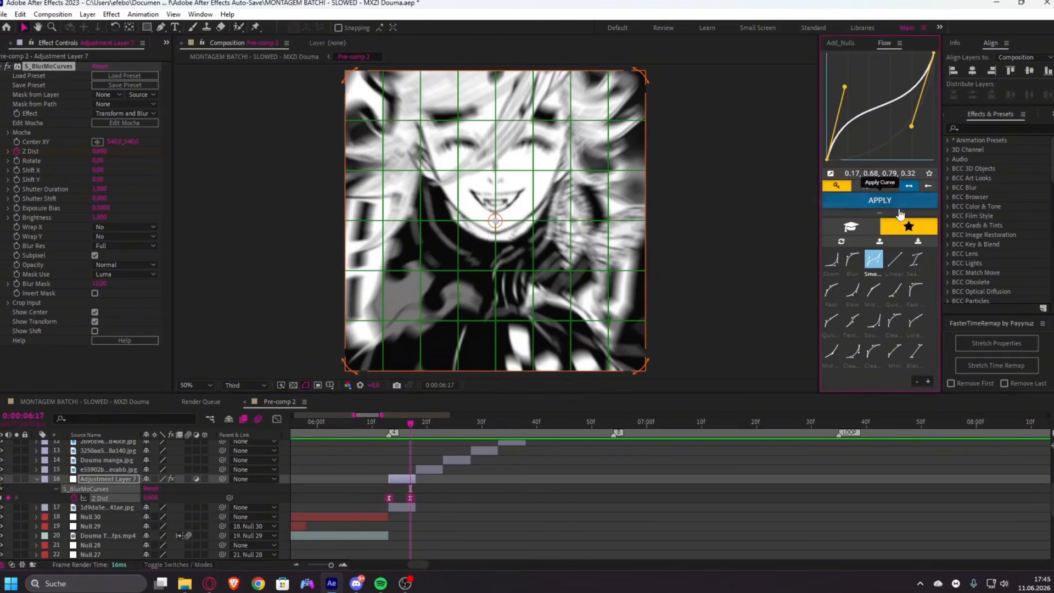
{"action": "key", "text": "u"}
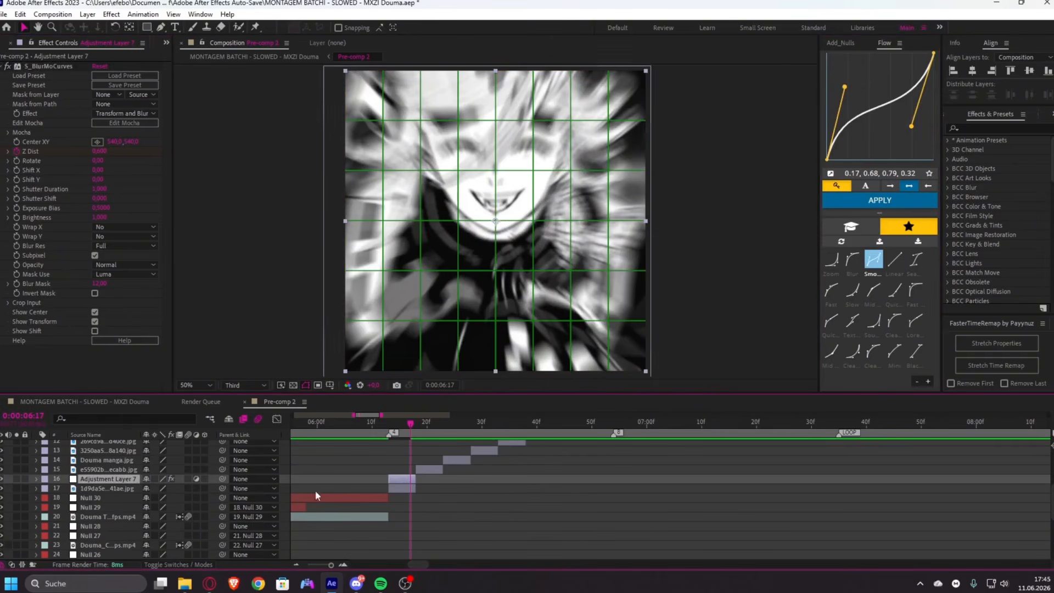
- Place duplicates of the blur adjustment layer directly above the e55902b and Douma manga images, aligned to each image's duration
{"action": "key", "text": "ctrl+d"}
{"action": "left_click_drag", "start_coordinate": [410, 469], "coordinate": [432, 473]}
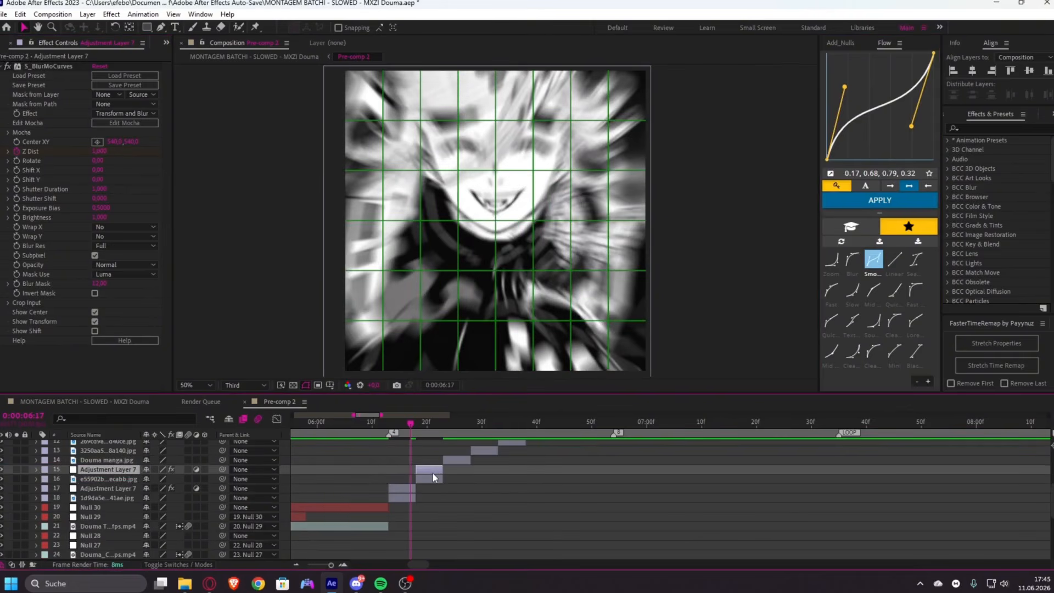
{"action": "key", "text": "ctrl+d"}
{"action": "left_click_drag", "start_coordinate": [126, 472], "coordinate": [128, 459]}
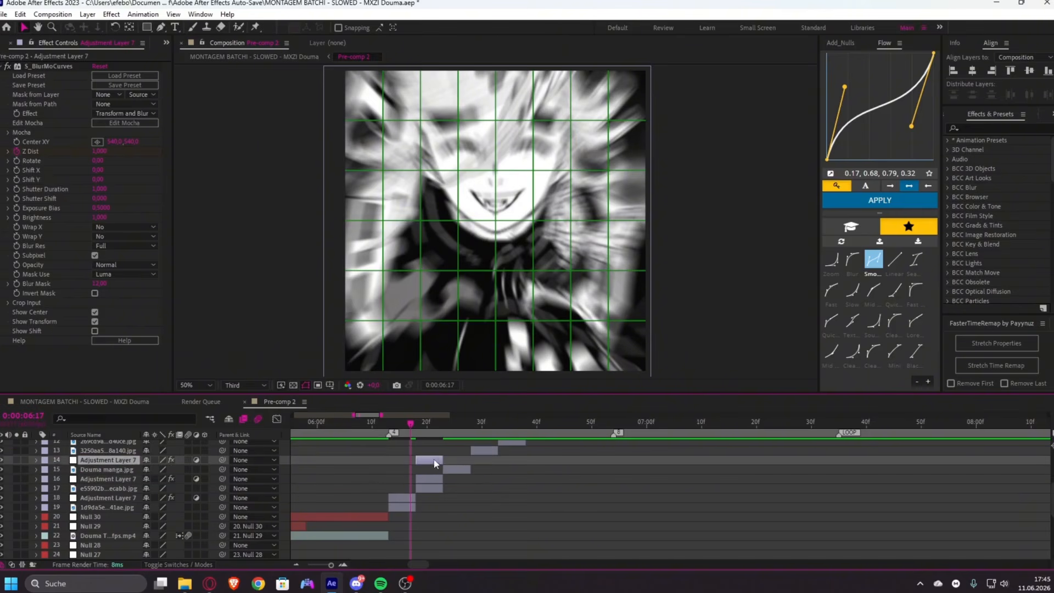
{"action": "left_click_drag", "start_coordinate": [434, 460], "coordinate": [460, 463]}
- Continue placing aligned duplicates of the blur adjustment layer above the following manga images, from 3250aa5 through 3efdfd1
{"action": "key", "text": "ctrl+d"}
{"action": "left_click_drag", "start_coordinate": [134, 452], "coordinate": [135, 450]}
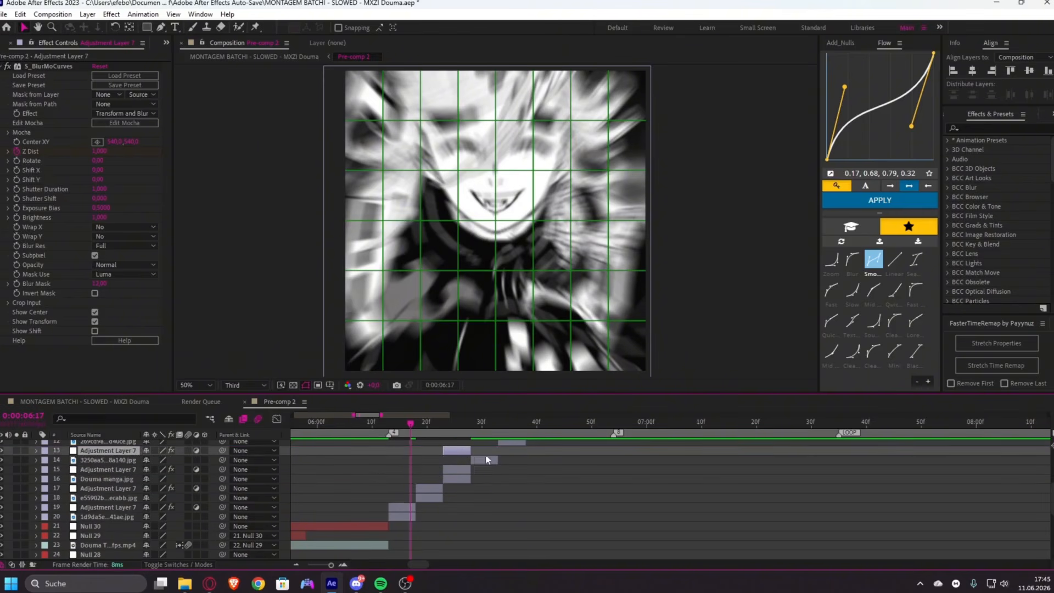
{"action": "left_click_drag", "start_coordinate": [461, 450], "coordinate": [489, 451]}
{"action": "key", "text": "ctrl+d"}
{"action": "scroll", "coordinate": [132, 469], "scroll_direction": "up", "scroll_amount": 1}
{"action": "left_click_drag", "start_coordinate": [130, 478], "coordinate": [130, 470]}
{"action": "left_click_drag", "start_coordinate": [486, 469], "coordinate": [509, 471]}
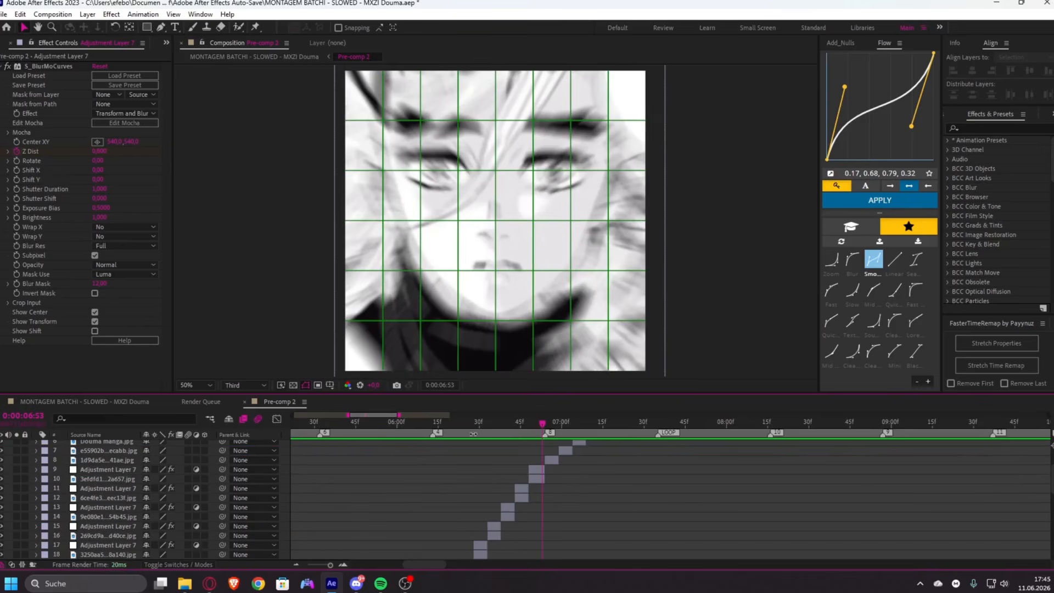
- Preview the manga image sequence with its blurred zooms from about 0:00:06:01
{"action": "left_click_drag", "start_coordinate": [473, 422], "coordinate": [395, 452]}
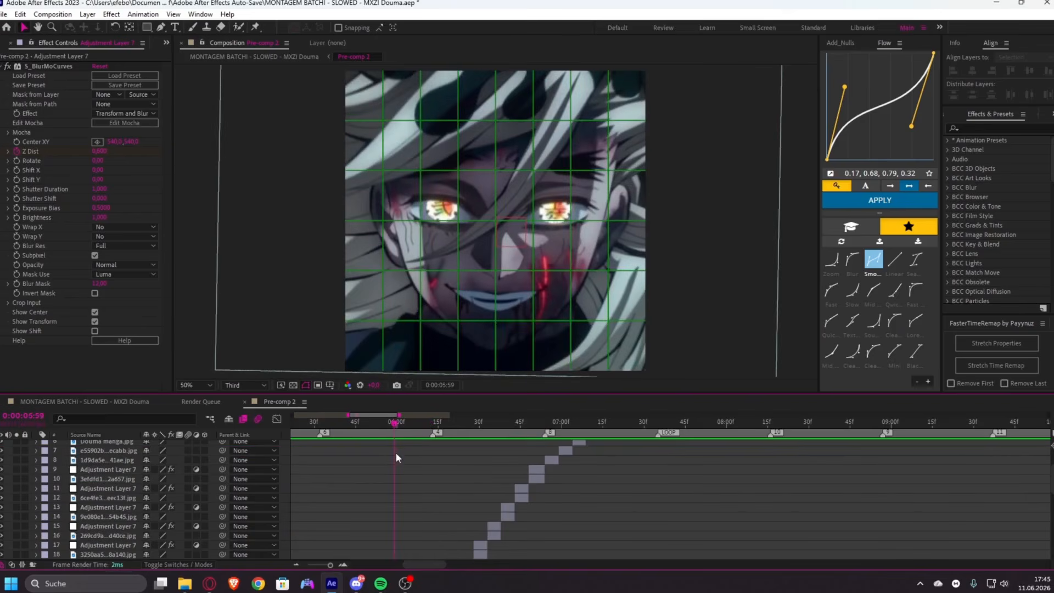
{"action": "scroll", "coordinate": [445, 502], "scroll_direction": "down", "scroll_amount": 2}
{"action": "key", "text": "space"}
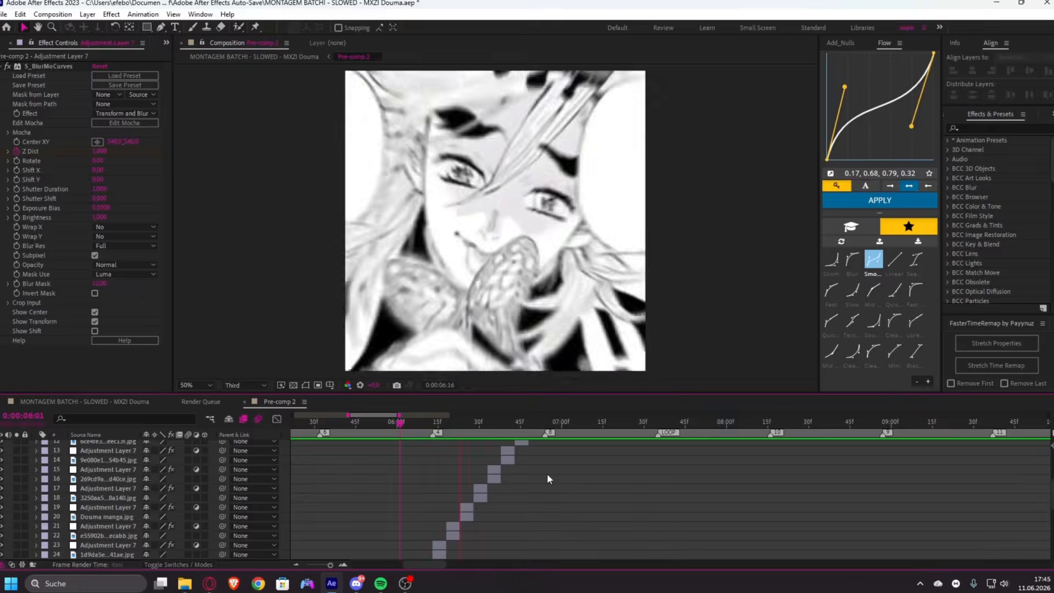
{"action": "scroll", "coordinate": [579, 475], "scroll_direction": "up", "scroll_amount": 4}
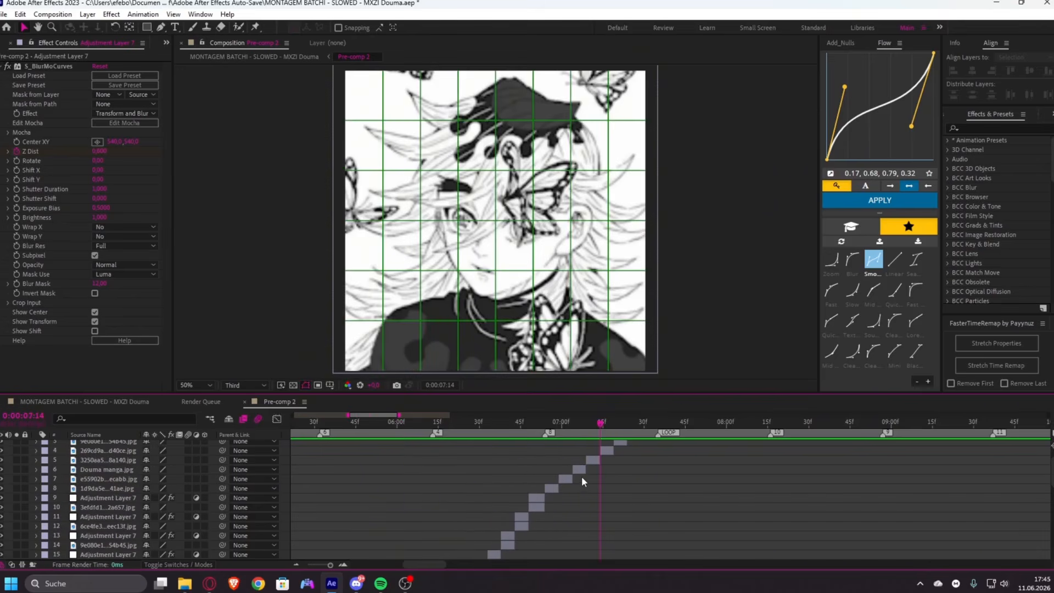
- Place a duplicate of the blur adjustment layer above the second 1d9da5e image, starting at 0:00:06:54 and matching the image's length
{"action": "left_click_drag", "start_coordinate": [562, 424], "coordinate": [554, 433]}
{"action": "scroll", "coordinate": [557, 503], "scroll_direction": "up", "scroll_amount": 2}
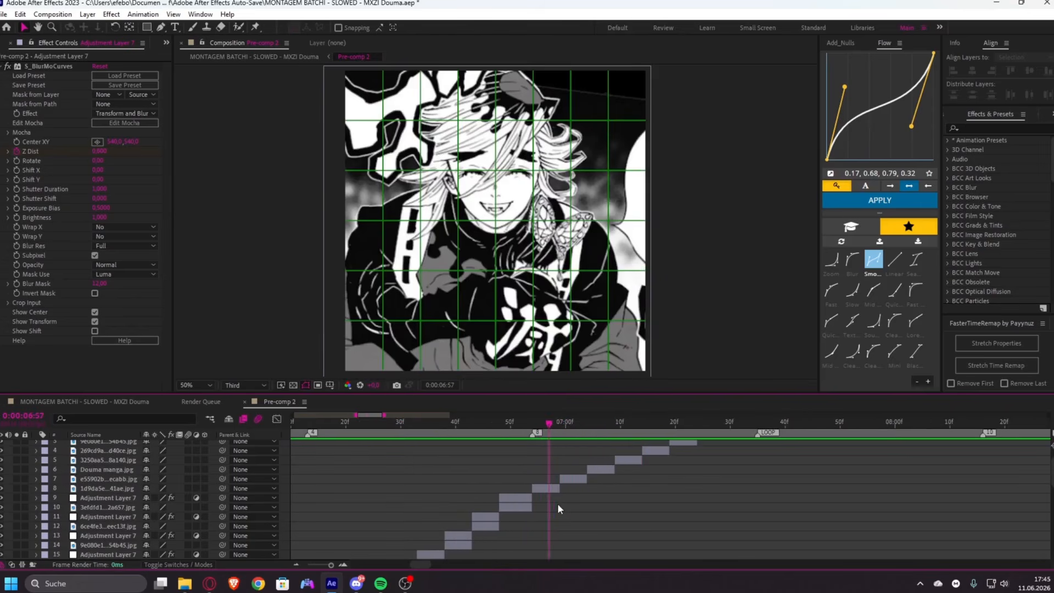
{"action": "left_click", "coordinate": [476, 498]}
{"action": "key", "text": "ctrl+d"}
{"action": "left_click_drag", "start_coordinate": [132, 497], "coordinate": [134, 485]}
{"action": "left_click_drag", "start_coordinate": [479, 490], "coordinate": [546, 495]}
{"action": "left_click_drag", "start_coordinate": [572, 490], "coordinate": [516, 515]}
- Reverse this duplicate's Z Dist keyframes so that it starts at 0.6 on its first frame, 0:00:06:54
{"action": "key", "text": "i"}
{"action": "key", "text": "u"}
{"action": "key", "text": "o"}
{"action": "left_click_drag", "start_coordinate": [606, 508], "coordinate": [508, 509]}
{"action": "key", "text": "i"}
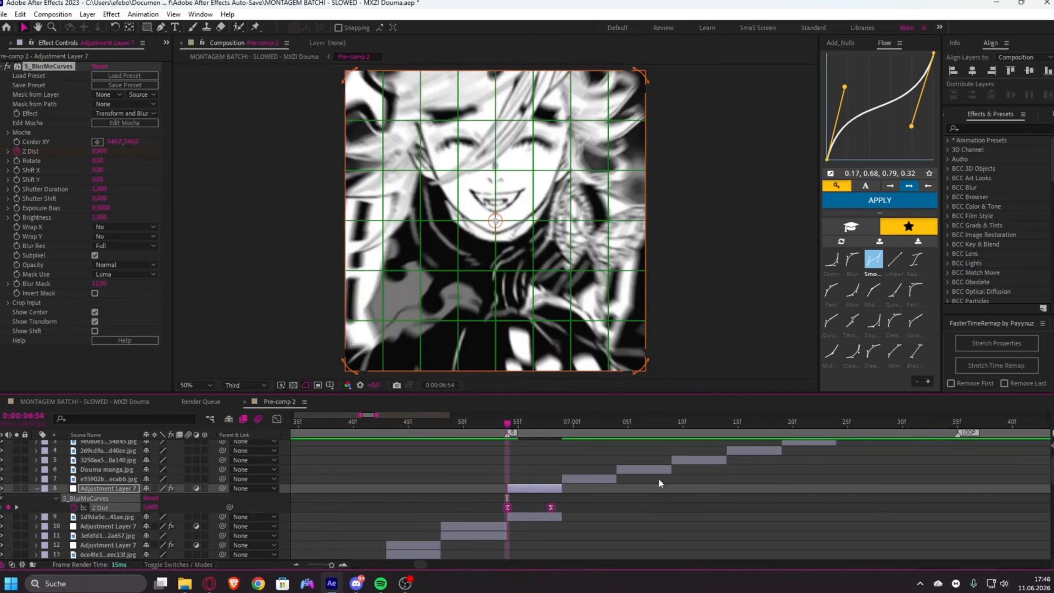
- Apply the 0.17, 0.68, 0.79, 0.32 Flow curve to the reversed Z Dist keyframes and duplicate this blur layer above the images from e55902b through 3efdfd1
{"action": "left_click", "coordinate": [875, 204]}
{"action": "key", "text": "ctrl+d"}
{"action": "left_click", "coordinate": [132, 486]}
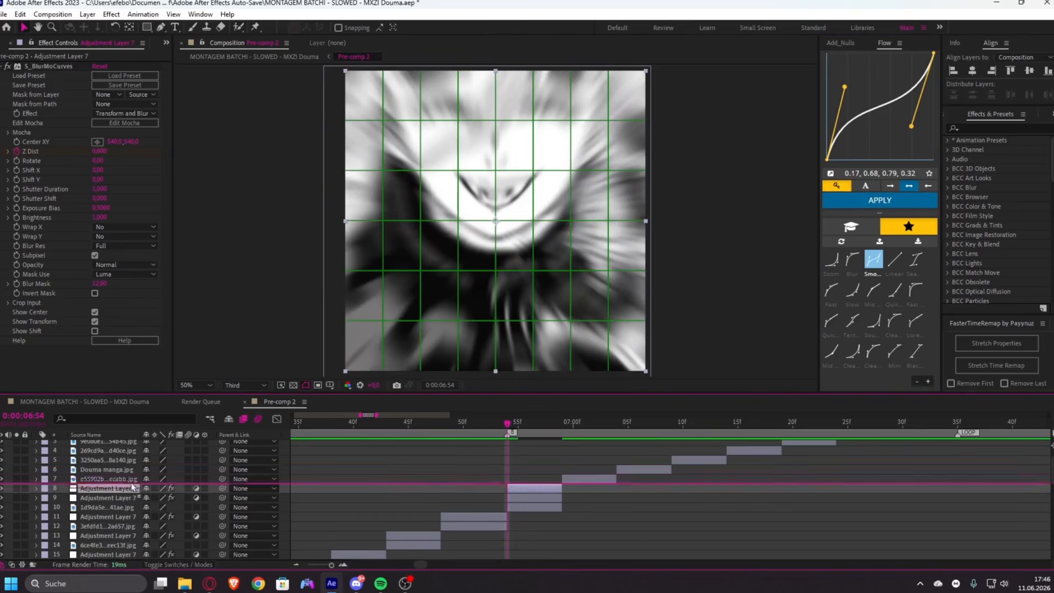
{"action": "key", "text": "ctrl+bracketright"}
{"action": "left_click_drag", "start_coordinate": [515, 480], "coordinate": [547, 483]}
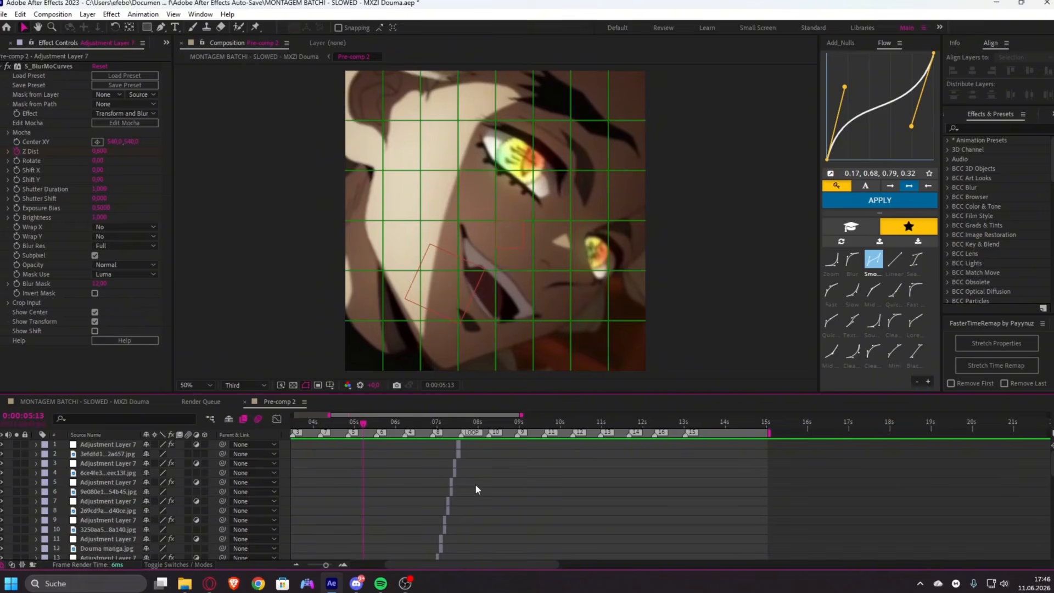
- Preview the finished manga zoom sequence, starting from 0:00:05:13
{"action": "key", "text": "space"}
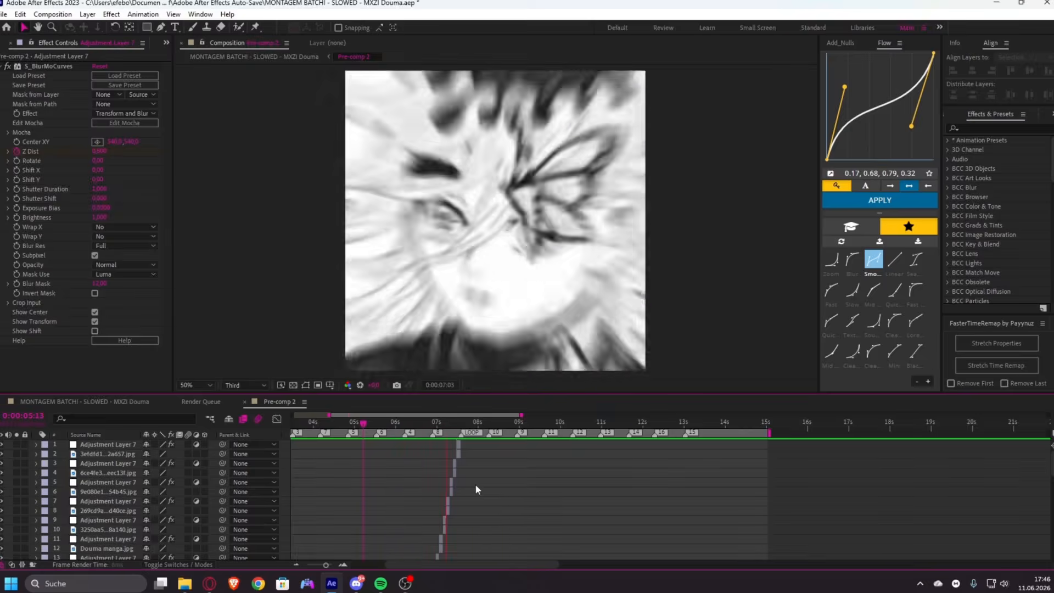
{"action": "key", "text": "space"}
{"action": "scroll", "coordinate": [495, 551], "scroll_direction": "down", "scroll_amount": 1}
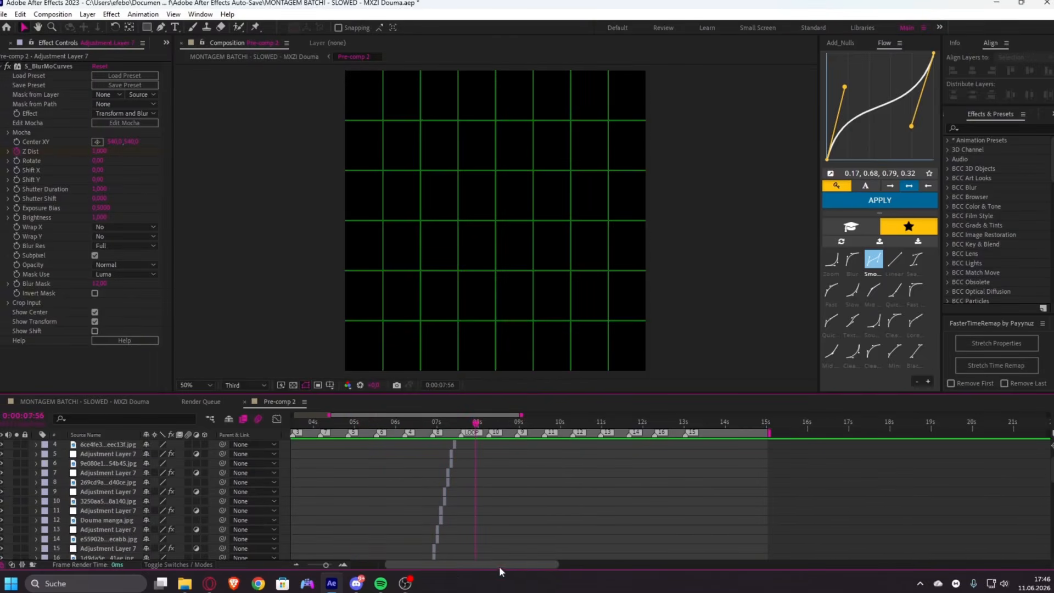
- Duplicate every layer from the douma_18 clip on layer 50 up to the topmost adjustment layer
{"action": "scroll", "coordinate": [499, 565], "scroll_direction": "left", "scroll_amount": 3}
{"action": "scroll", "coordinate": [387, 496], "scroll_direction": "down", "scroll_amount": 12}
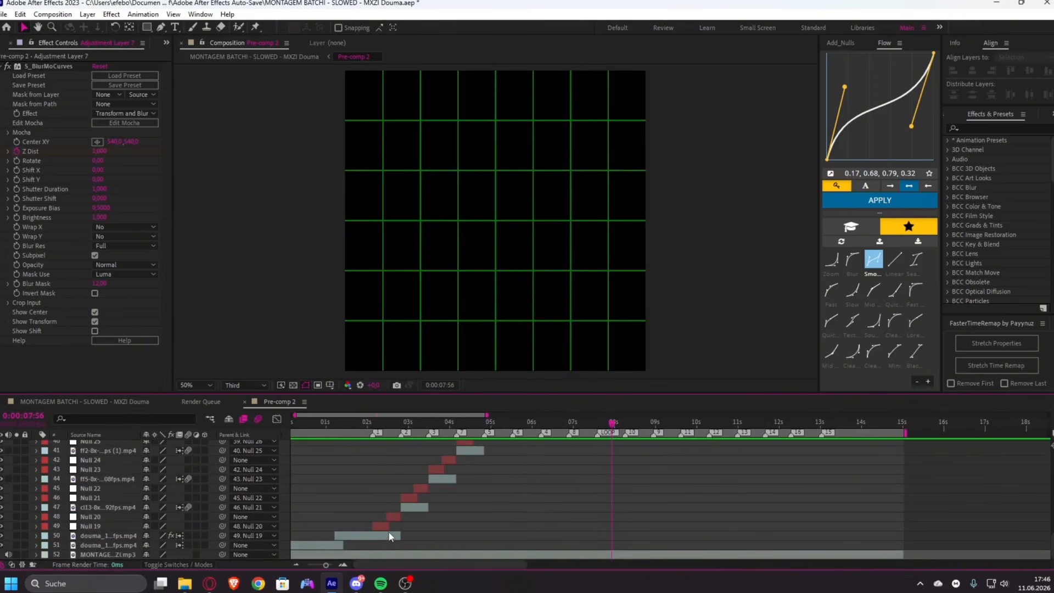
{"action": "left_click", "coordinate": [388, 537]}
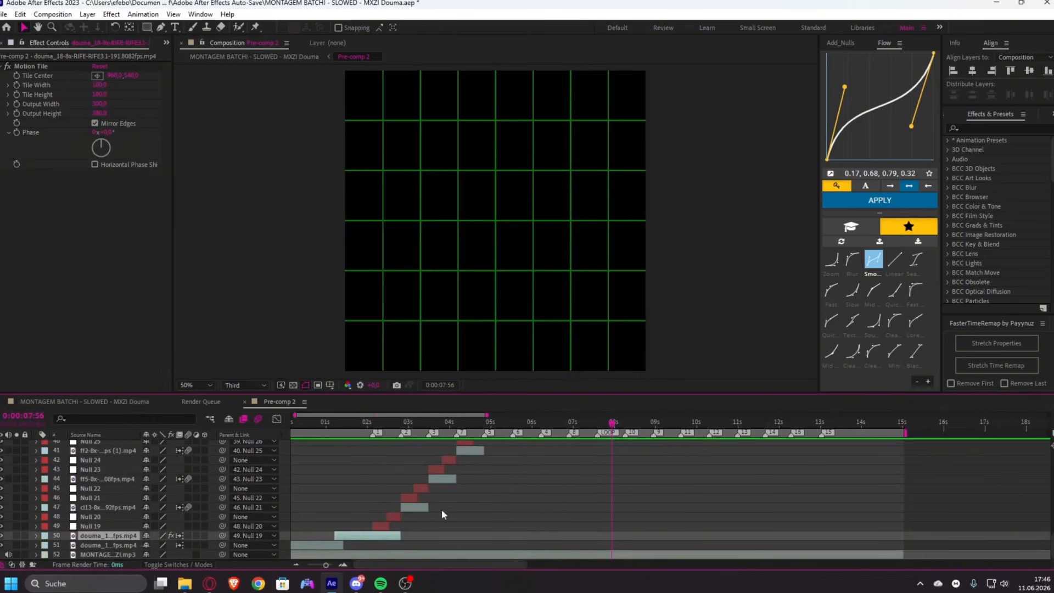
{"action": "scroll", "coordinate": [442, 513], "scroll_direction": "up", "scroll_amount": 13}
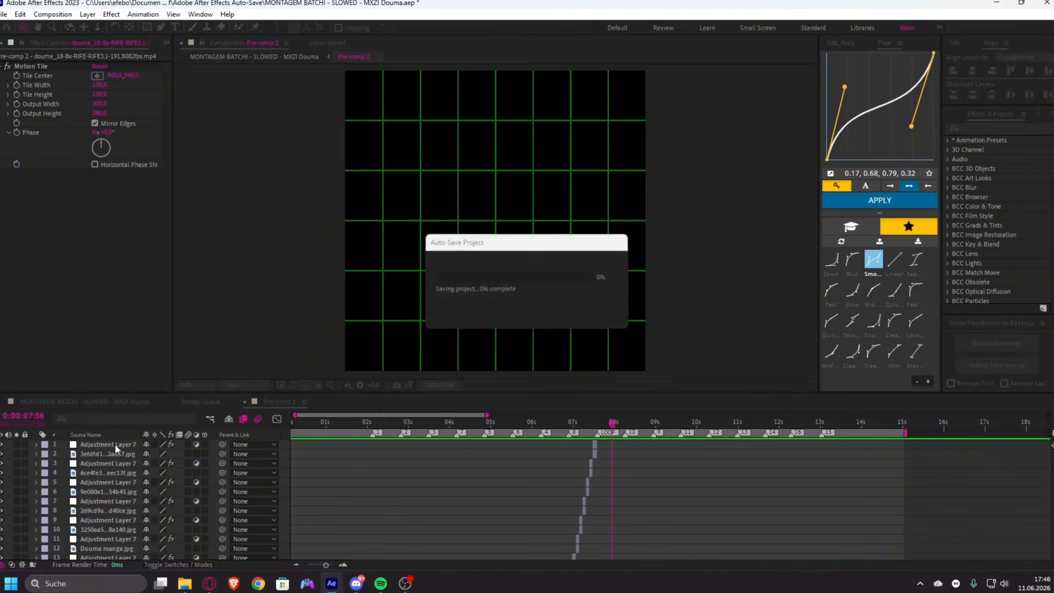
{"action": "left_click", "coordinate": [114, 444], "text": "shift"}
{"action": "scroll", "coordinate": [364, 485], "scroll_direction": "down", "scroll_amount": 12}
{"action": "key", "text": "Delete"}
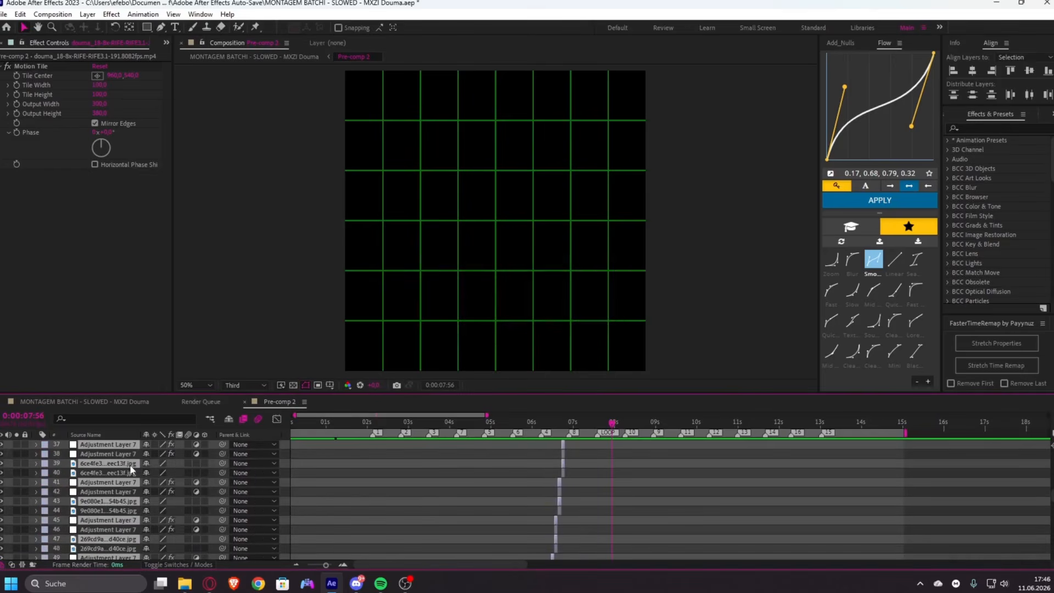
- Stack the duplicated layers above the originals and shift them so their first null starts at the LOOP marker, 0:00:07:35
{"action": "scroll", "coordinate": [132, 453], "scroll_direction": "up", "scroll_amount": 12}
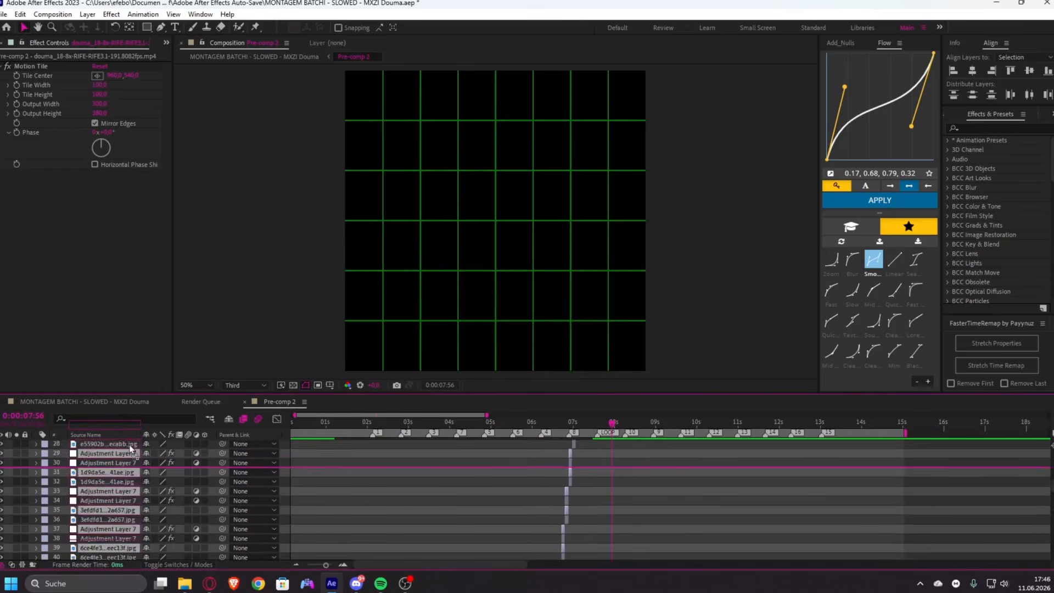
{"action": "scroll", "coordinate": [367, 486], "scroll_direction": "down", "scroll_amount": 17}
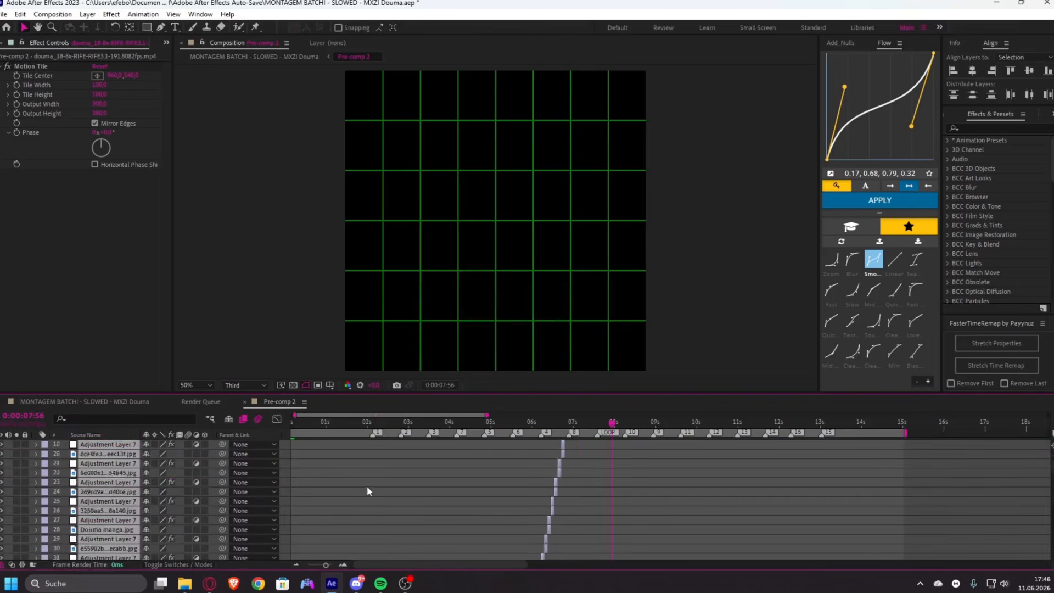
{"action": "scroll", "coordinate": [386, 467], "scroll_direction": "up", "scroll_amount": 3}
{"action": "left_click_drag", "start_coordinate": [373, 512], "coordinate": [605, 516]}
{"action": "scroll", "coordinate": [604, 512], "scroll_direction": "up", "scroll_amount": 4}
{"action": "left_click", "coordinate": [337, 423]}
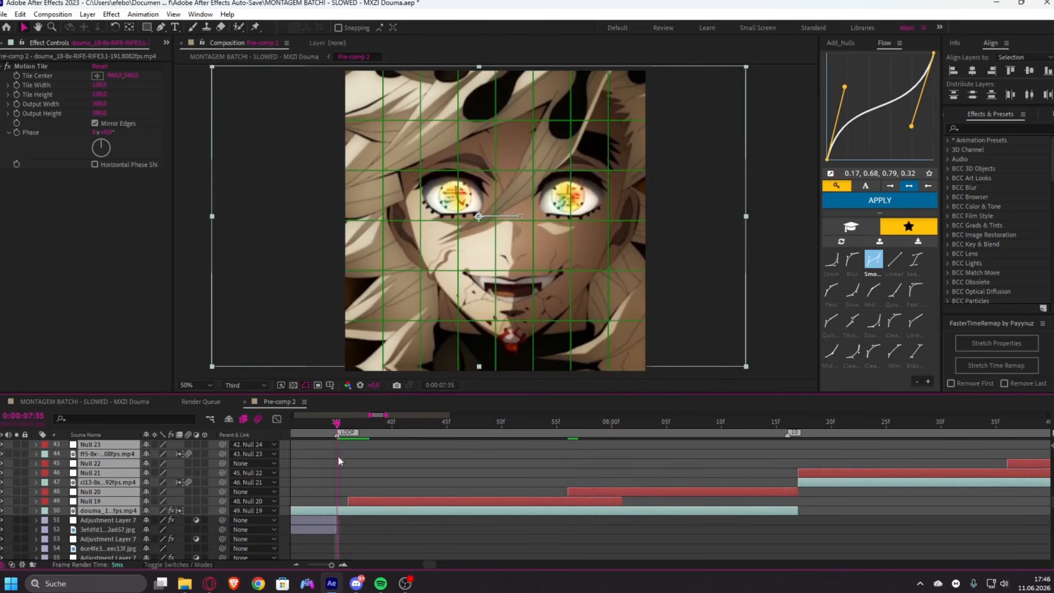
{"action": "left_click_drag", "start_coordinate": [371, 513], "coordinate": [359, 514]}
- Split the duplicated douma clip at the LOOP marker, 0:00:07:35, and remove the part before it
{"action": "left_click", "coordinate": [350, 522]}
{"action": "left_click", "coordinate": [351, 512]}
{"action": "key", "text": "ctrl+shift+d"}
{"action": "left_click", "coordinate": [324, 520]}
{"action": "key", "text": "Delete"}
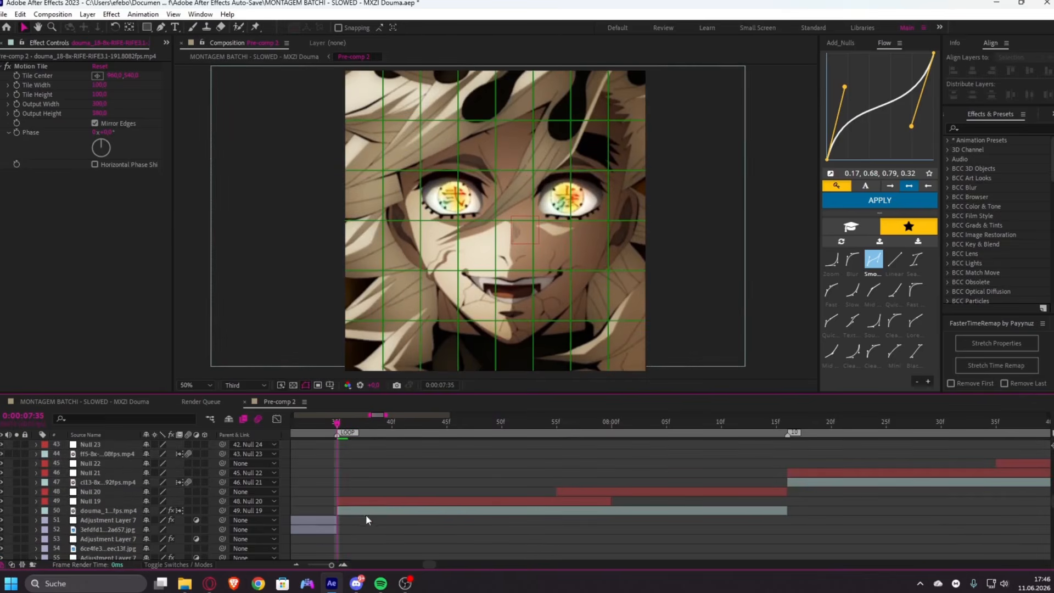
- Review the duplicated clips and null moves against the markers, from the LOOP marker to the manga images around 0:00:12:17
{"action": "scroll", "coordinate": [420, 470], "scroll_direction": "down", "scroll_amount": 3}
{"action": "key", "text": "space"}
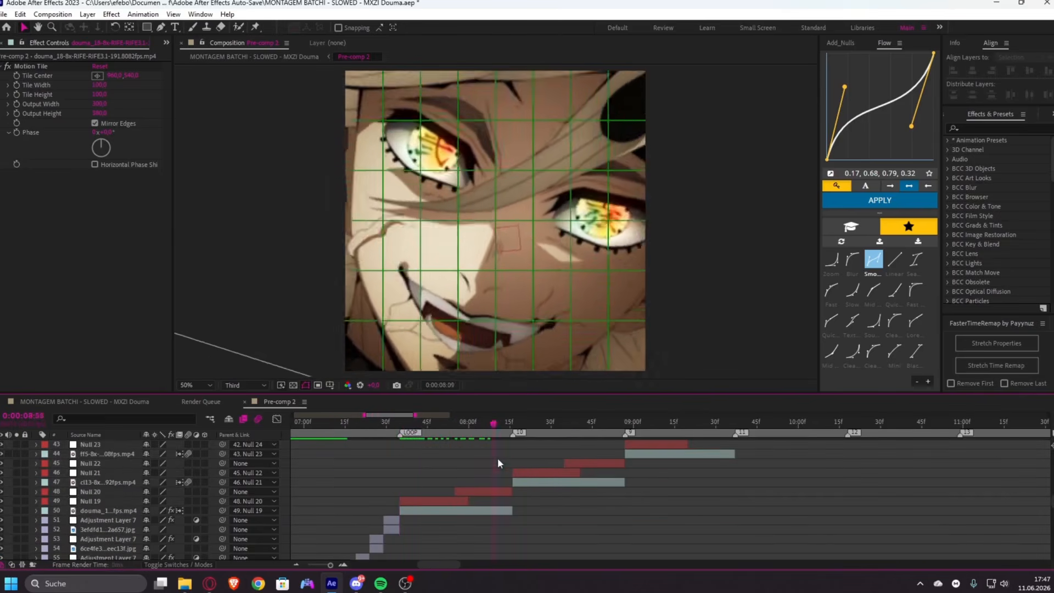
{"action": "left_click_drag", "start_coordinate": [510, 460], "coordinate": [514, 462]}
{"action": "scroll", "coordinate": [678, 491], "scroll_direction": "up", "scroll_amount": 2}
{"action": "left_click", "coordinate": [534, 425]}
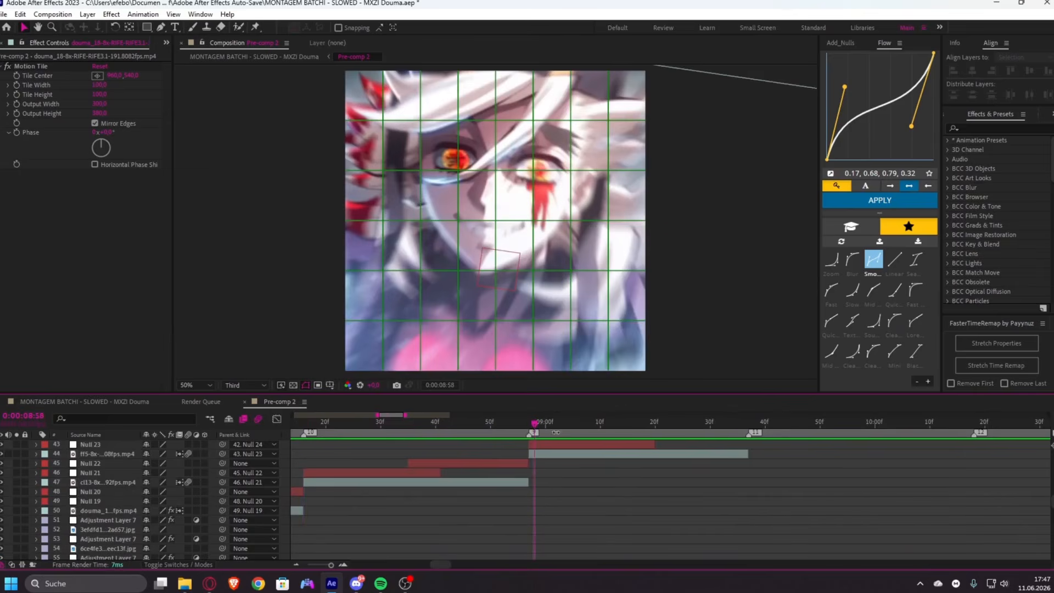
{"action": "scroll", "coordinate": [604, 478], "scroll_direction": "up", "scroll_amount": 2}
{"action": "key", "text": "space"}
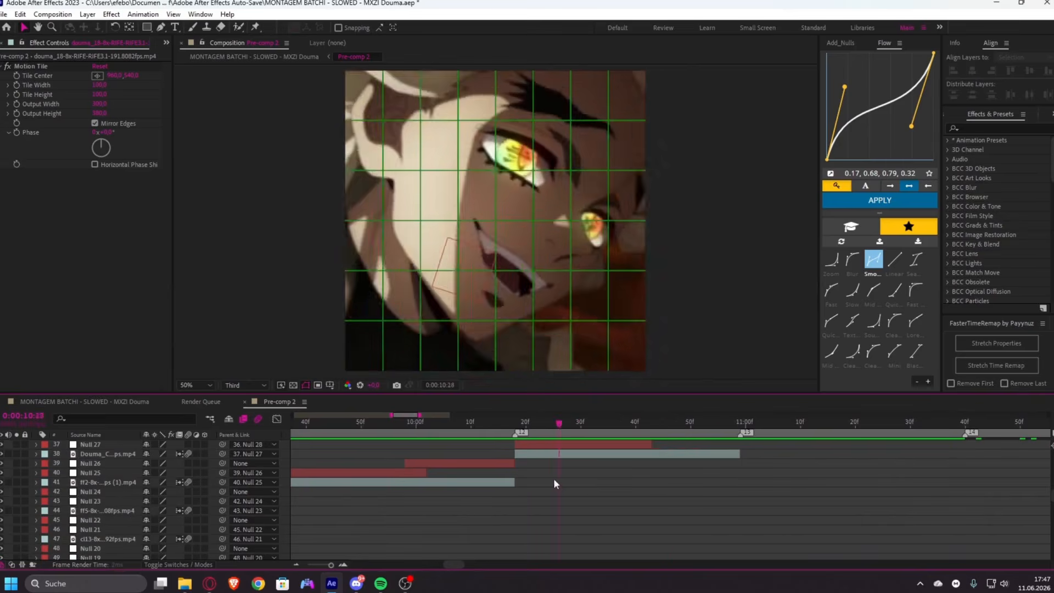
{"action": "left_click_drag", "start_coordinate": [541, 493], "coordinate": [749, 492]}
{"action": "scroll", "coordinate": [749, 493], "scroll_direction": "up", "scroll_amount": 2}
{"action": "left_click_drag", "start_coordinate": [752, 424], "coordinate": [1048, 428]}
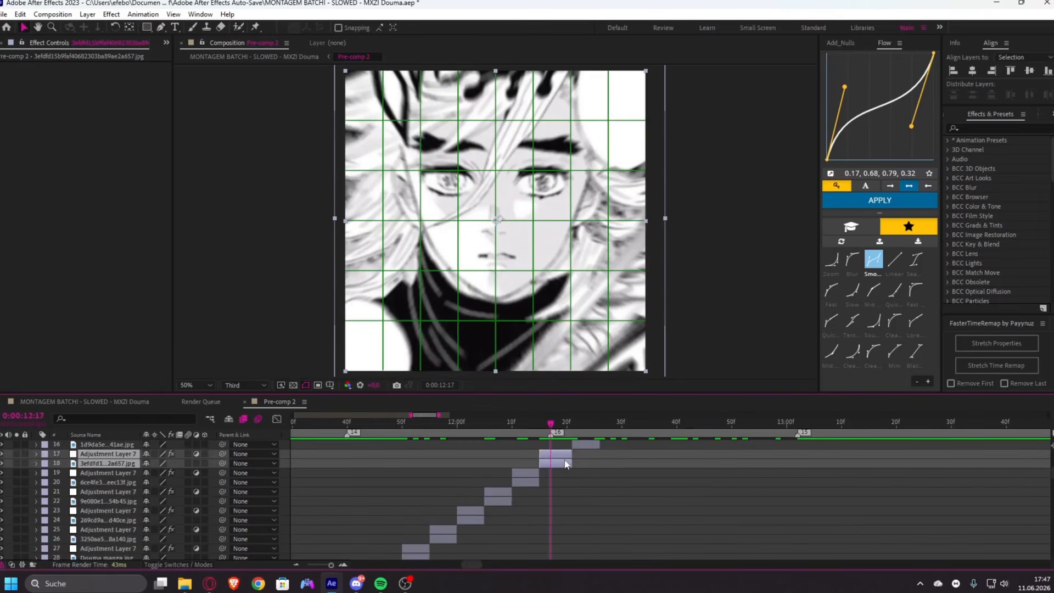
- Delete the duplicated 3efdfd1 image with its blur layer at 0:00:12:17 and extend the 6ce4fe3 image and its blur layer to that marker
{"action": "scroll", "coordinate": [567, 464], "scroll_direction": "up", "scroll_amount": 2}
{"action": "scroll", "coordinate": [567, 464], "scroll_direction": "down", "scroll_amount": 2}
{"action": "scroll", "coordinate": [568, 464], "scroll_direction": "up", "scroll_amount": 1}
{"action": "scroll", "coordinate": [568, 465], "scroll_direction": "down", "scroll_amount": 1}
{"action": "key", "text": "i"}
{"action": "key", "text": "Delete"}
{"action": "left_click", "coordinate": [535, 463]}
{"action": "left_click", "coordinate": [536, 454], "text": "shift"}
{"action": "mouse_move", "coordinate": [539, 455]}
{"action": "left_mouse_down"}
{"action": "mouse_move", "coordinate": [507, 470]}
{"action": "mouse_move", "coordinate": [545, 474]}
{"action": "left_mouse_up"}
{"action": "key", "text": "o"}
{"action": "key", "text": "u"}
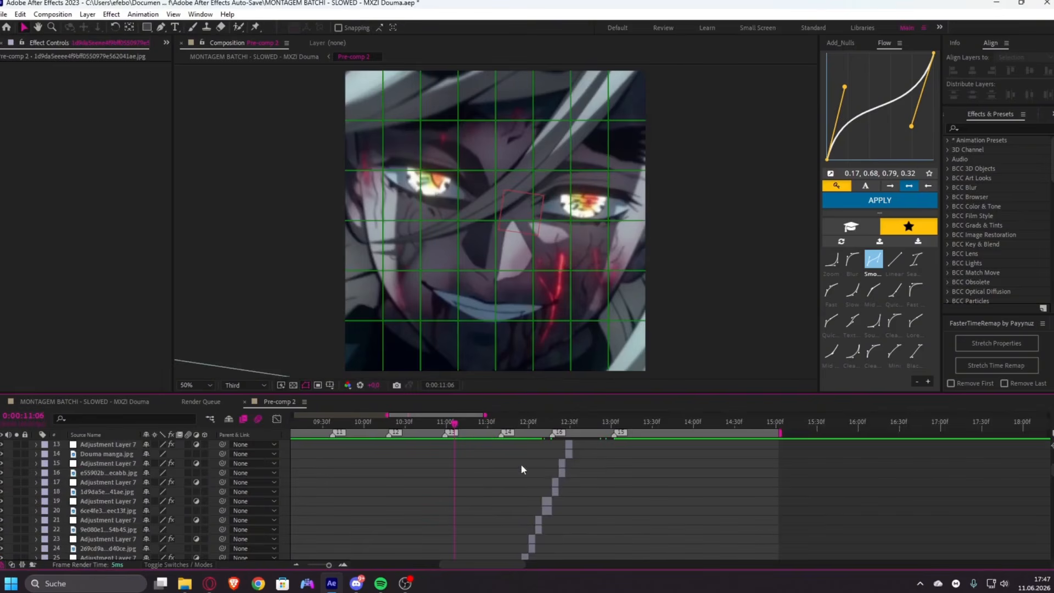
- Preview the whole Pre-comp 2 edit from 0:00:00:00 through the last manga images
{"action": "scroll", "coordinate": [521, 463], "scroll_direction": "down", "scroll_amount": 3}
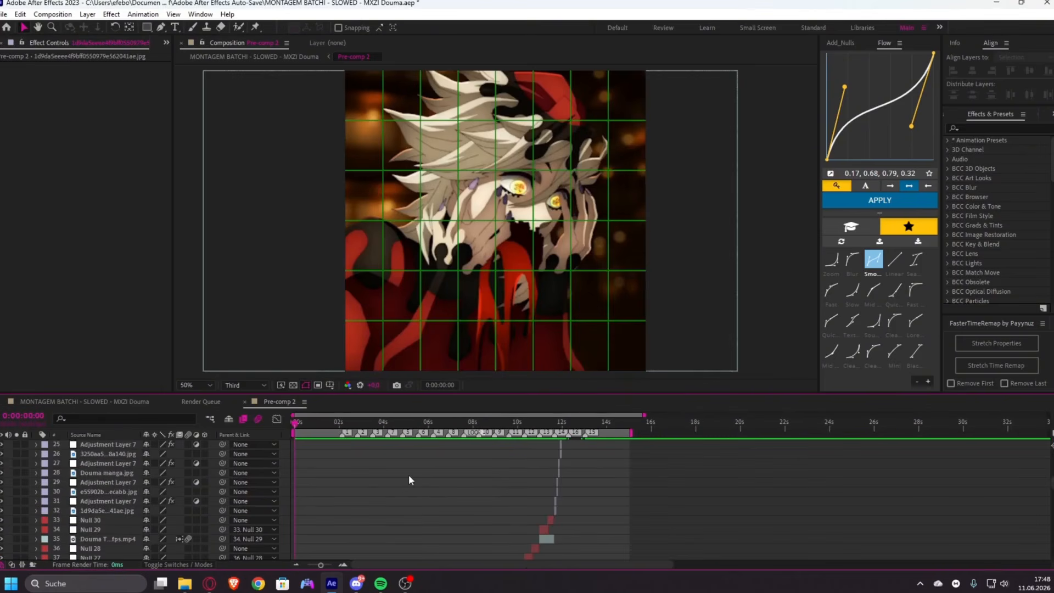
{"action": "scroll", "coordinate": [407, 472], "scroll_direction": "down", "scroll_amount": 5}
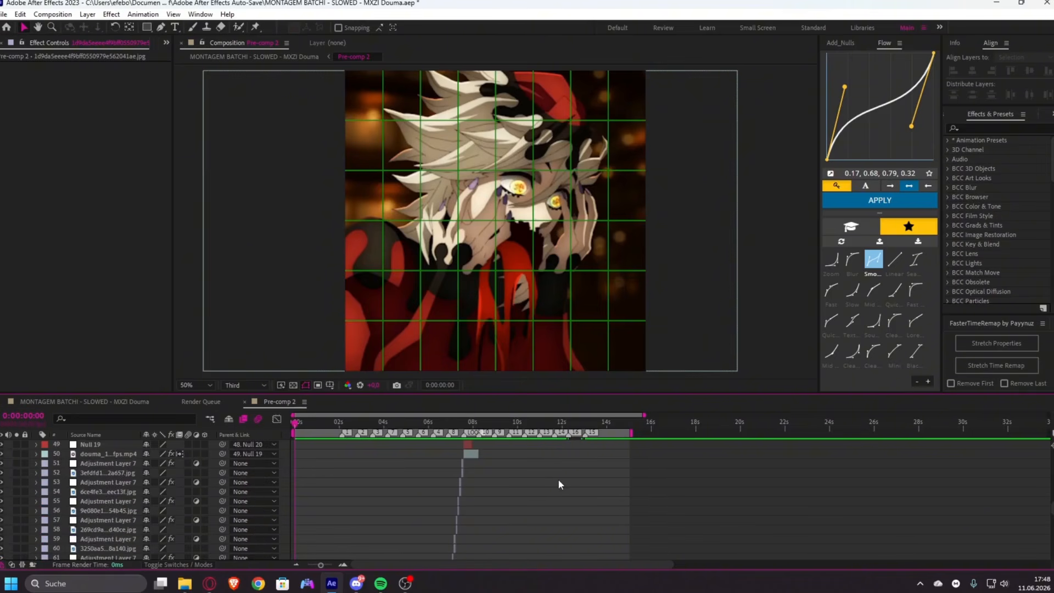
{"action": "key", "text": "space"}
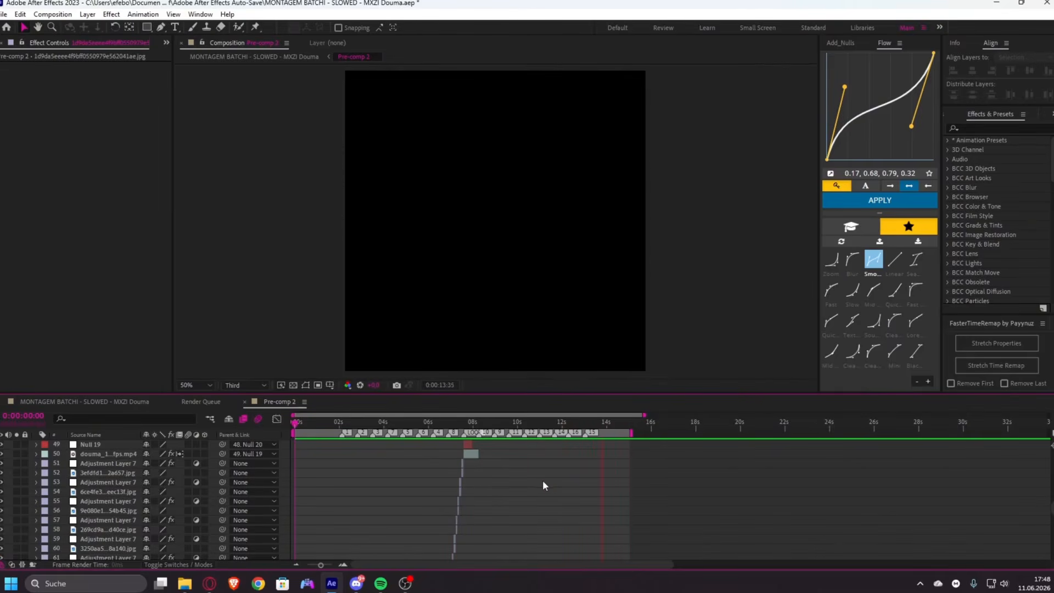
{"action": "left_click", "coordinate": [430, 423]}
{"action": "scroll", "coordinate": [432, 474], "scroll_direction": "down", "scroll_amount": 10}
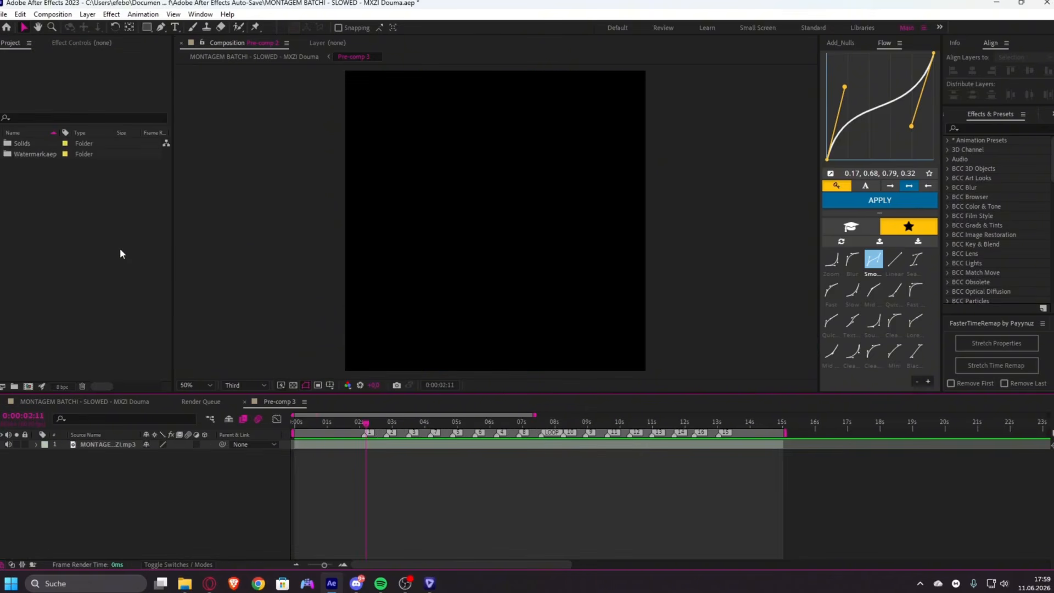
- Import the rendered MONTAGEM prob3 MP4 from Downloads and place it above the audio in Pre-comp 3, muted and fitted to the composition
{"action": "double_click", "coordinate": [120, 248]}
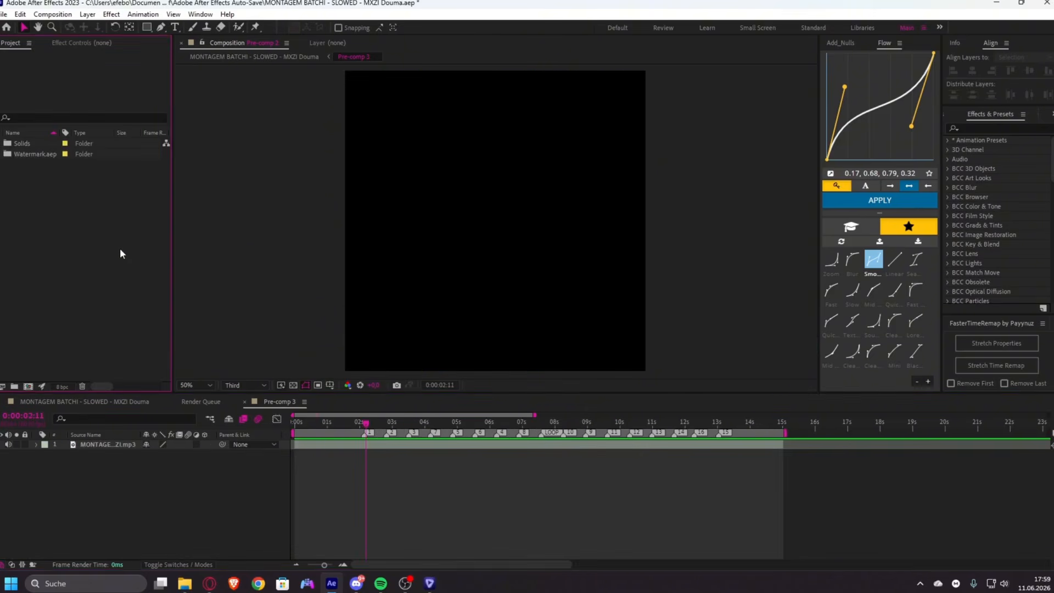
{"action": "left_click", "coordinate": [280, 201]}
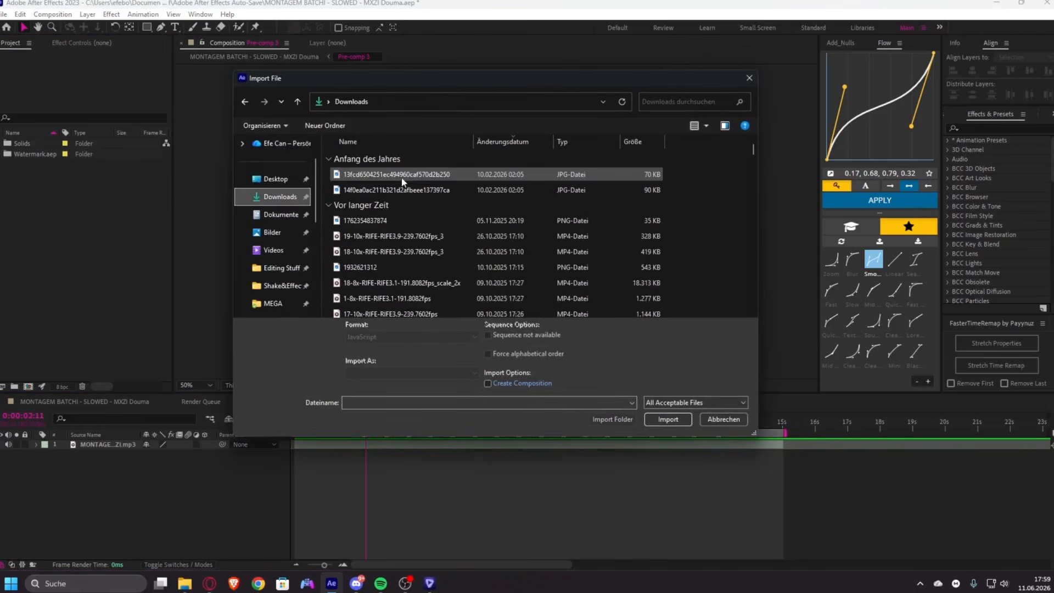
{"action": "scroll", "coordinate": [404, 178], "scroll_direction": "up", "scroll_amount": 5}
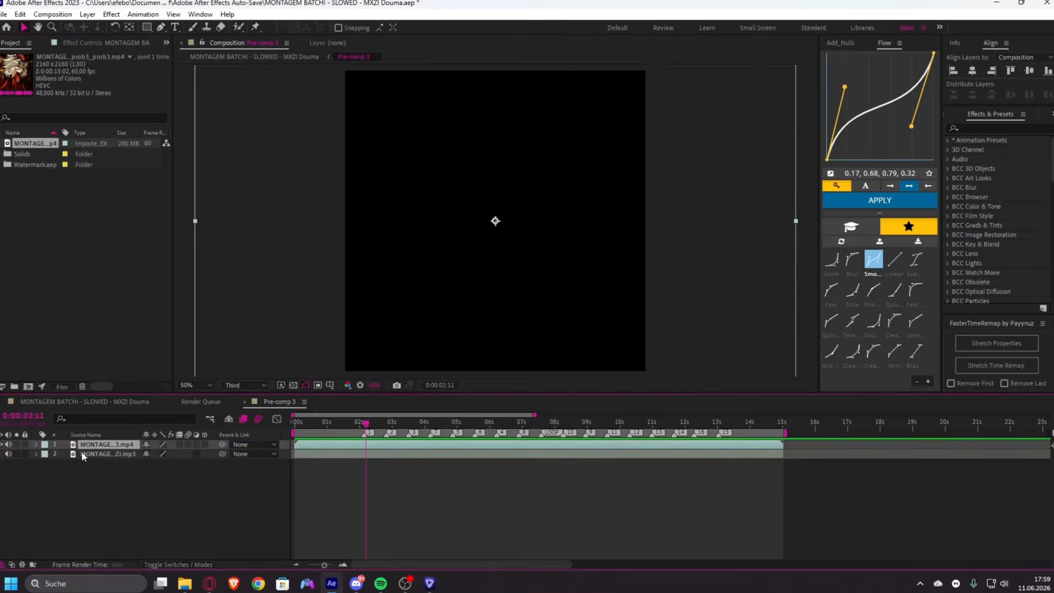
{"action": "left_click", "coordinate": [7, 445]}
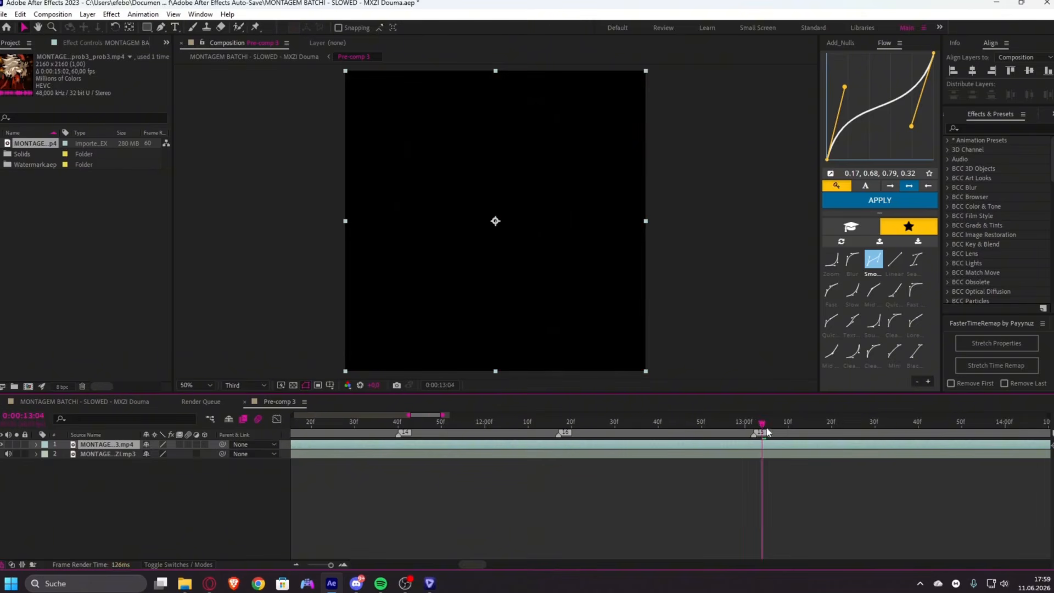
- Split the video layer at marker 15, 0:00:13:02, and delete the part after it
{"action": "key", "text": "Page_Up"}
{"action": "key", "text": "Page_Up"}
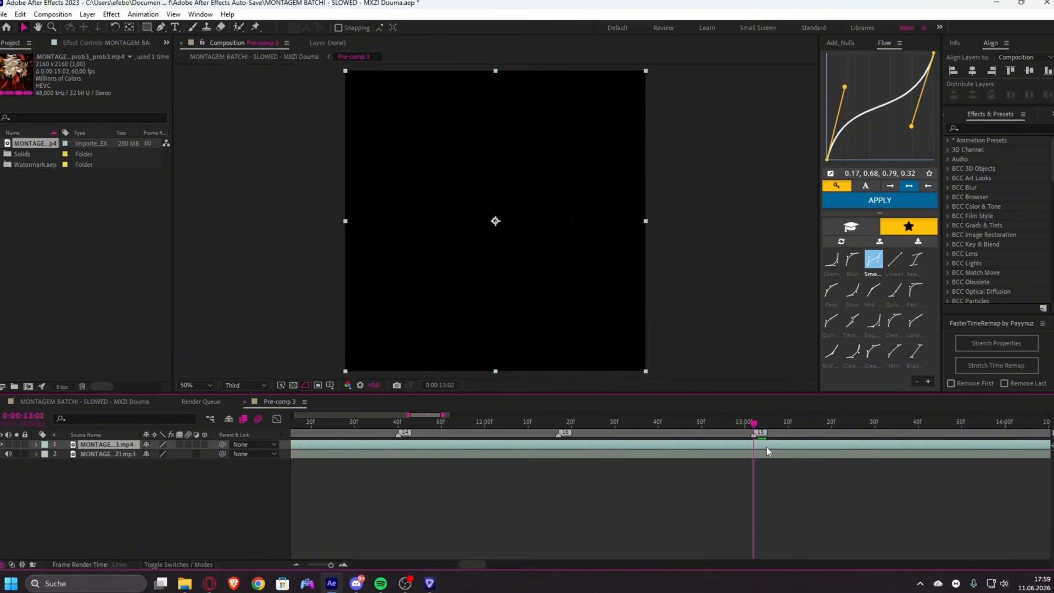
{"action": "key", "text": "ctrl+shift+d"}
{"action": "key", "text": "Delete"}
- Preview the imported video with the audio in Pre-comp 3 from 0:00:00:00
{"action": "scroll", "coordinate": [397, 462], "scroll_direction": "down", "scroll_amount": 5}
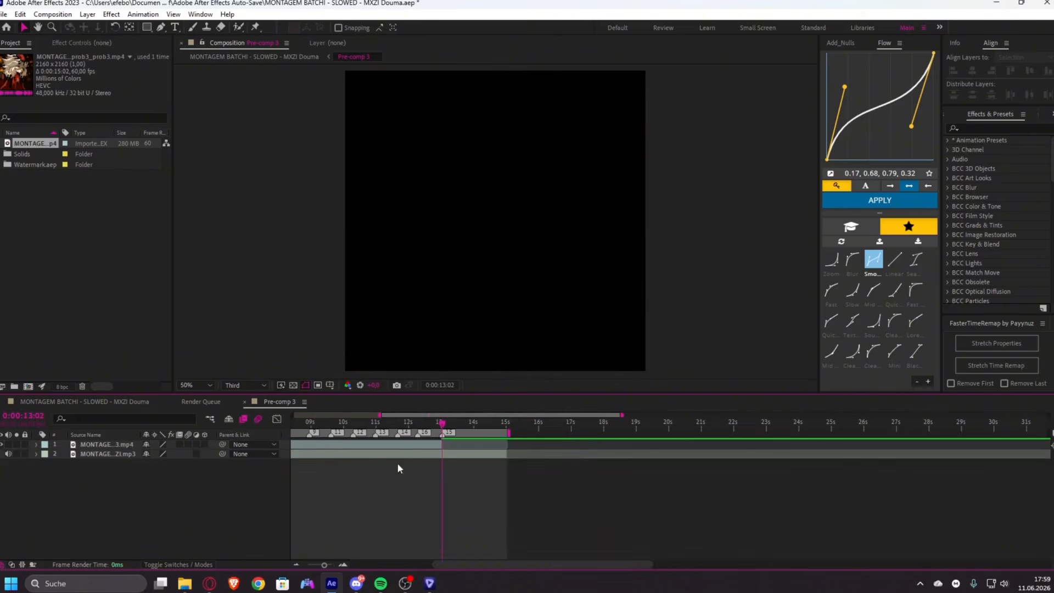
{"action": "scroll", "coordinate": [384, 467], "scroll_direction": "left", "scroll_amount": 3}
{"action": "key", "text": "Home"}
{"action": "key", "text": "space"}
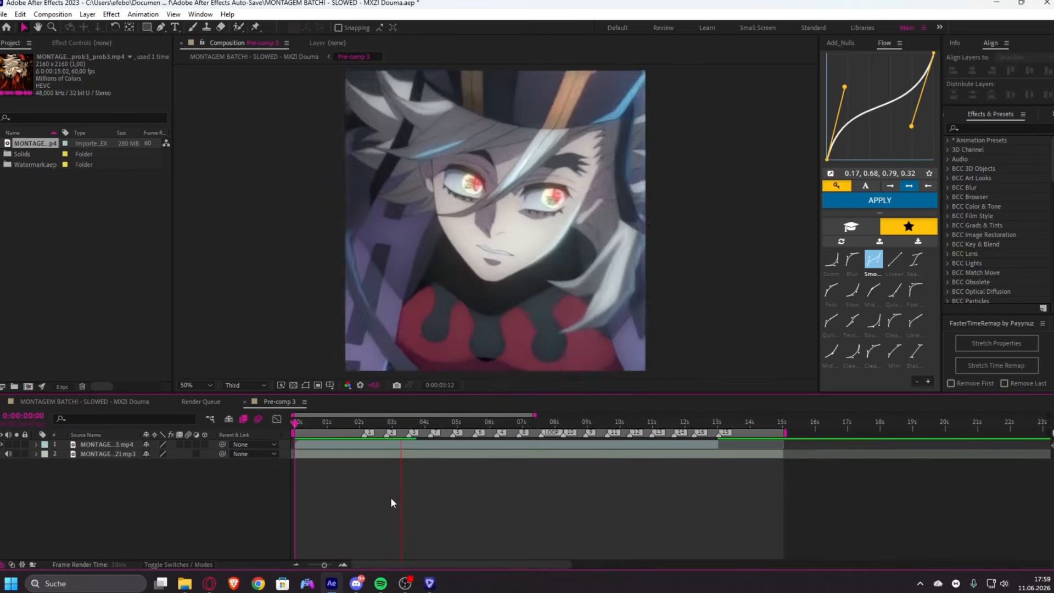
{"action": "left_click_drag", "start_coordinate": [422, 428], "coordinate": [293, 483]}
{"action": "key", "text": "space"}
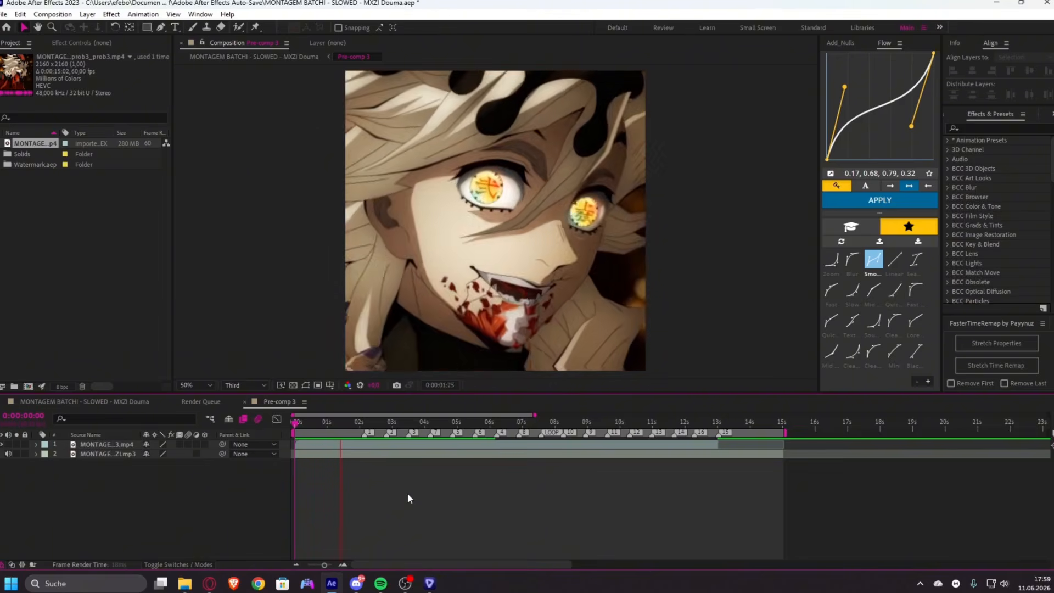
{"action": "key", "text": "space"}
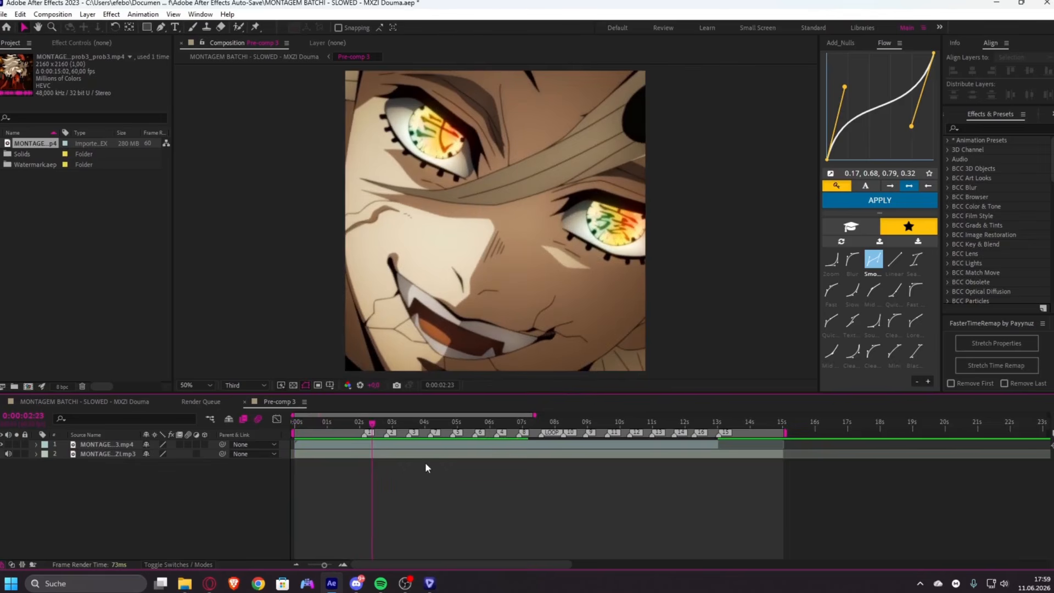
- Add an adjustment layer above the video and trim it to run from marker 1, 0:00:02:08, to marker 2
{"action": "key", "text": "equal"}
{"action": "key", "text": "equal"}
{"action": "left_click_drag", "start_coordinate": [424, 425], "coordinate": [377, 450]}
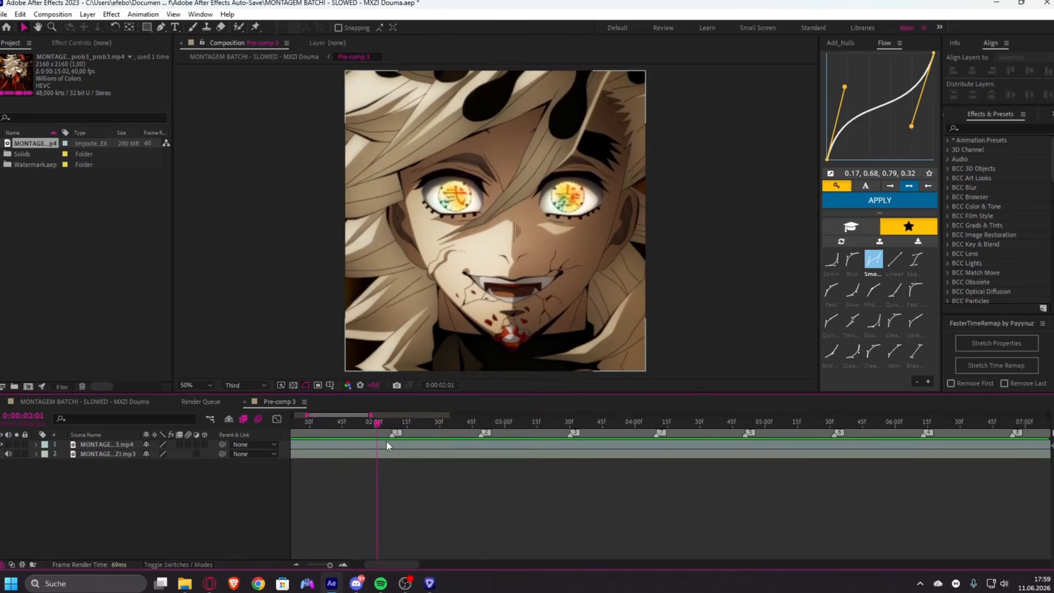
{"action": "key", "text": "ctrl+alt+y"}
{"action": "left_click", "coordinate": [482, 428]}
{"action": "key", "text": "alt+bracketright"}
{"action": "left_click", "coordinate": [393, 427]}
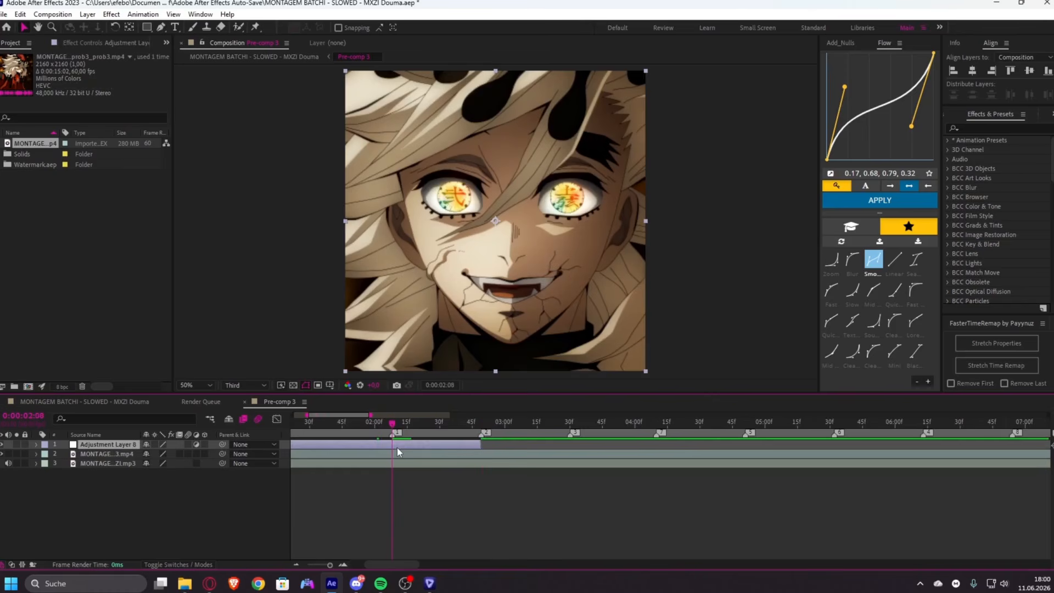
{"action": "key", "text": "ctrl+shift+d"}
{"action": "left_click", "coordinate": [395, 450]}
{"action": "key", "text": "Delete"}
- Duplicate the trimmed adjustment layer twice and select the lowest of the three
{"action": "left_click", "coordinate": [427, 442]}
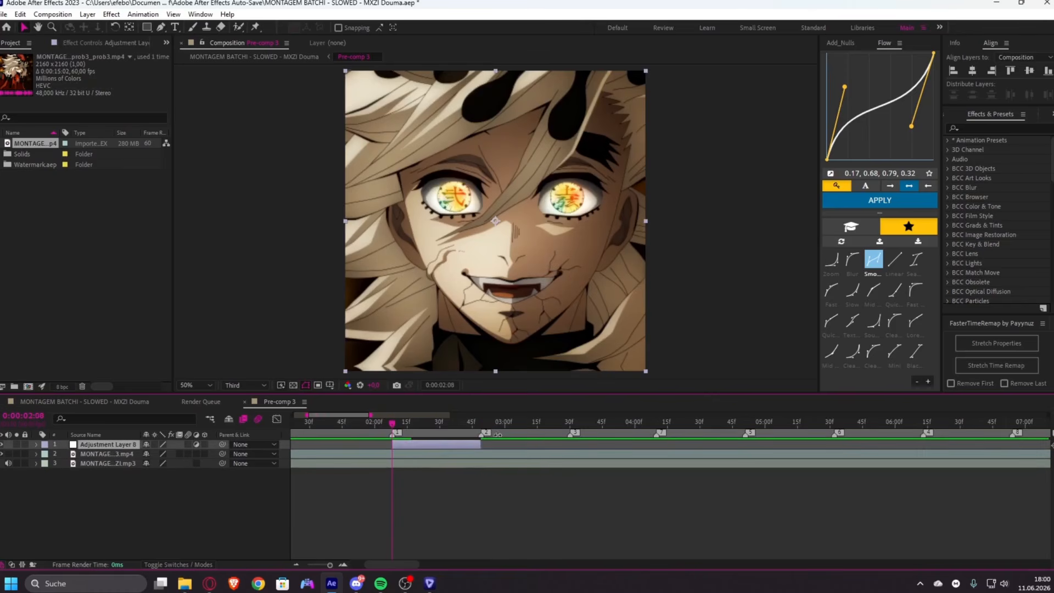
{"action": "key", "text": "ctrl+d"}
{"action": "key", "text": "ctrl+d"}
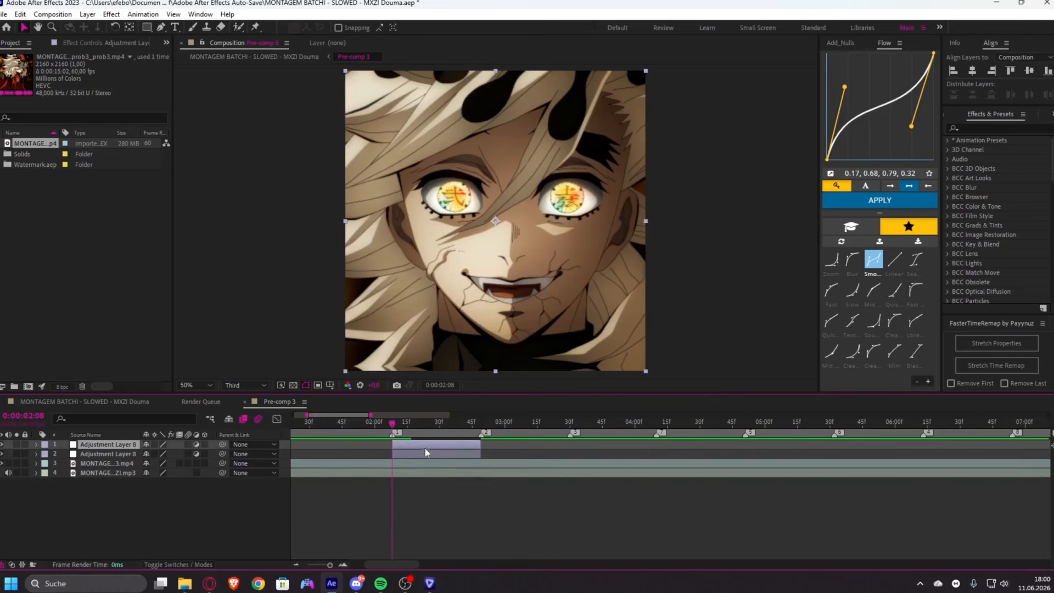
{"action": "left_click", "coordinate": [411, 463]}
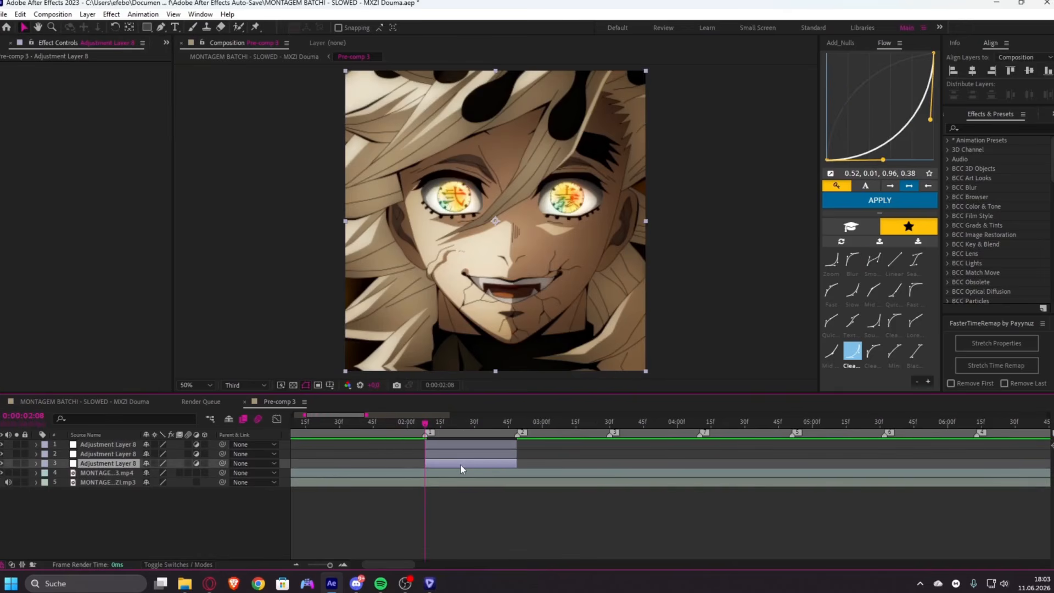
- Apply the Exposure and BCC Lens Blur OBS effects to the lowest adjustment layer
{"action": "key", "text": "ctrl+space"}
{"action": "type", "text": "expo"}
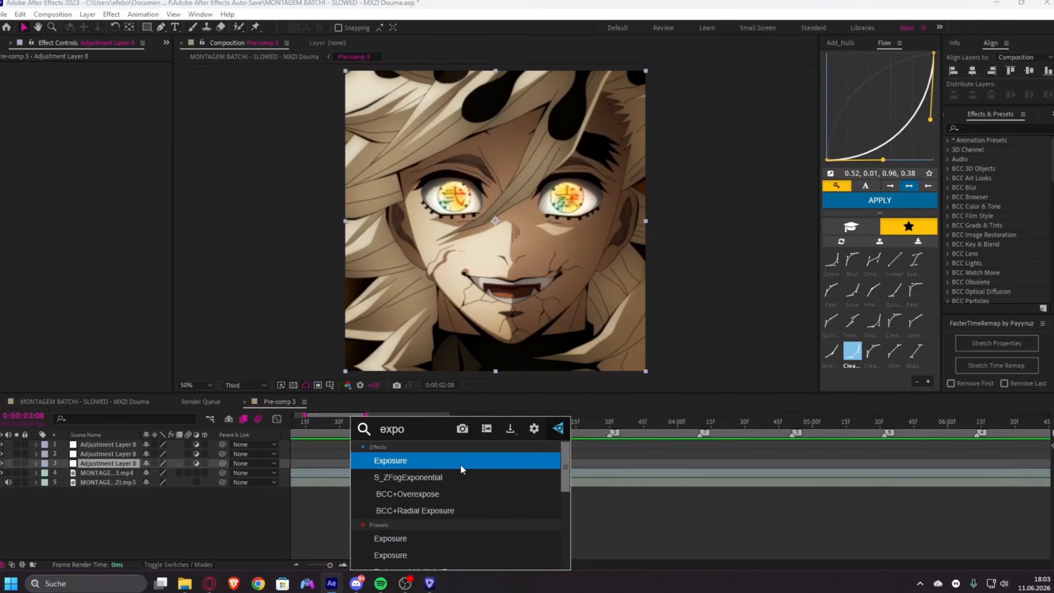
{"action": "key", "text": "Return"}
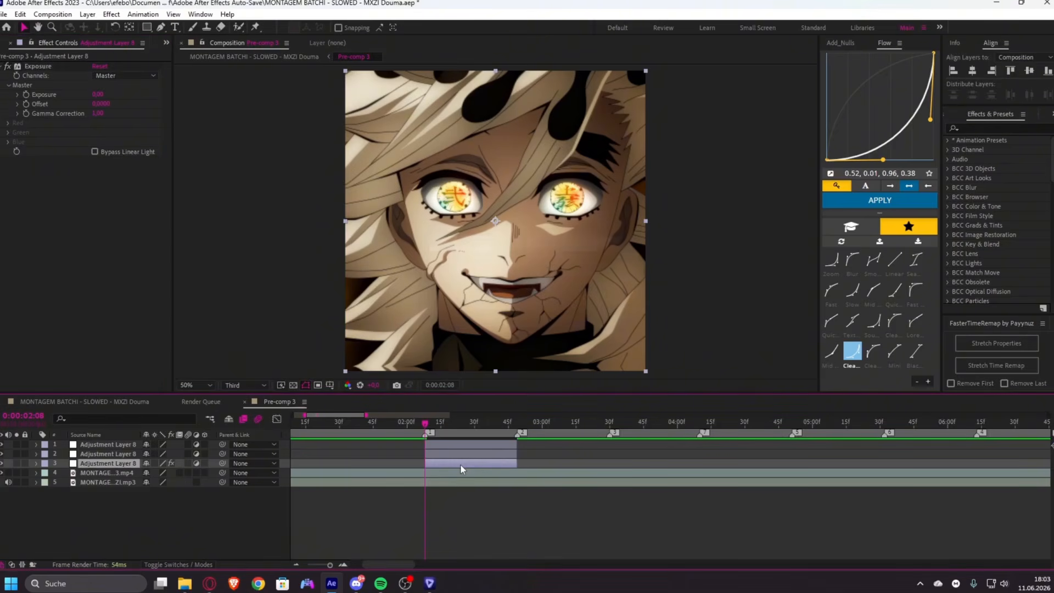
{"action": "key", "text": "b"}
{"action": "key", "text": "space"}
{"action": "key", "text": "ctrl+space"}
{"action": "type", "text": "bcc lens"}
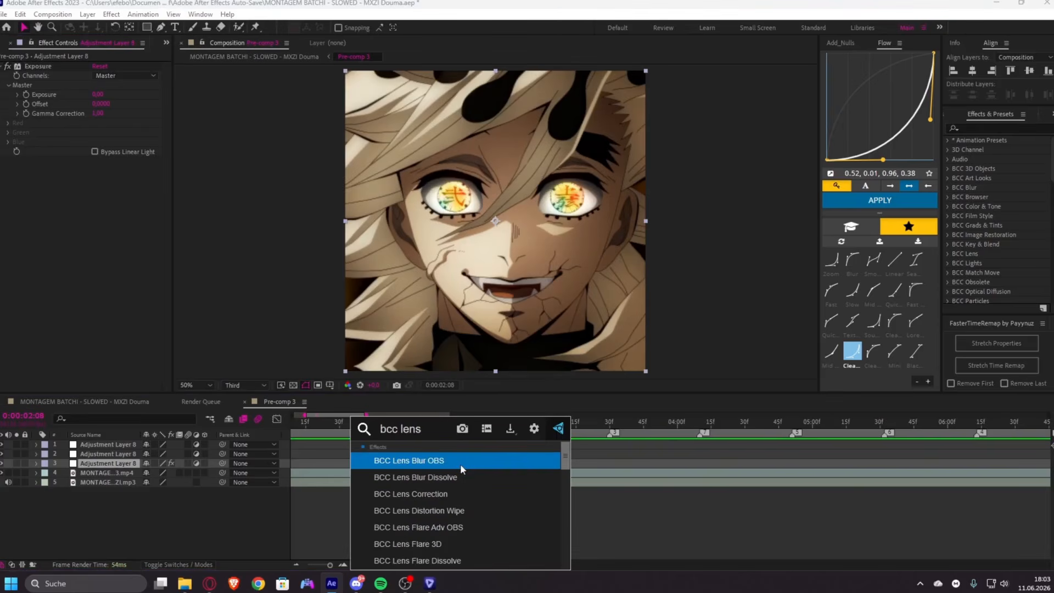
{"action": "key", "text": "Return"}
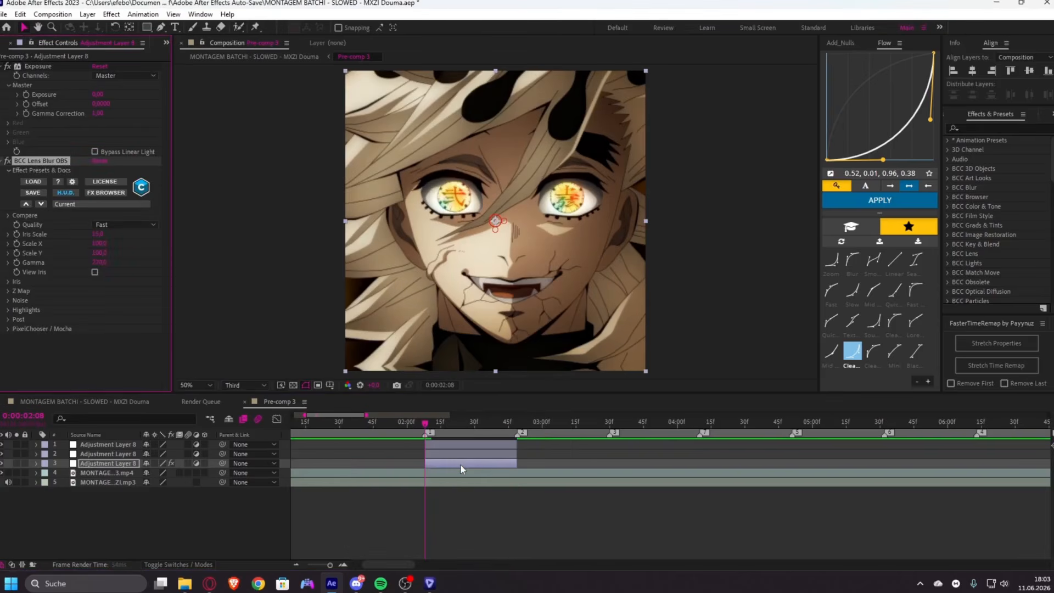
- At 0:00:02:08, keyframe Exposure at 2 and Iris Scale at 20, and set the lens blur's Gamma to 300
{"action": "left_click", "coordinate": [99, 94]}
{"action": "type", "text": "2"}
{"action": "key", "text": "Return"}
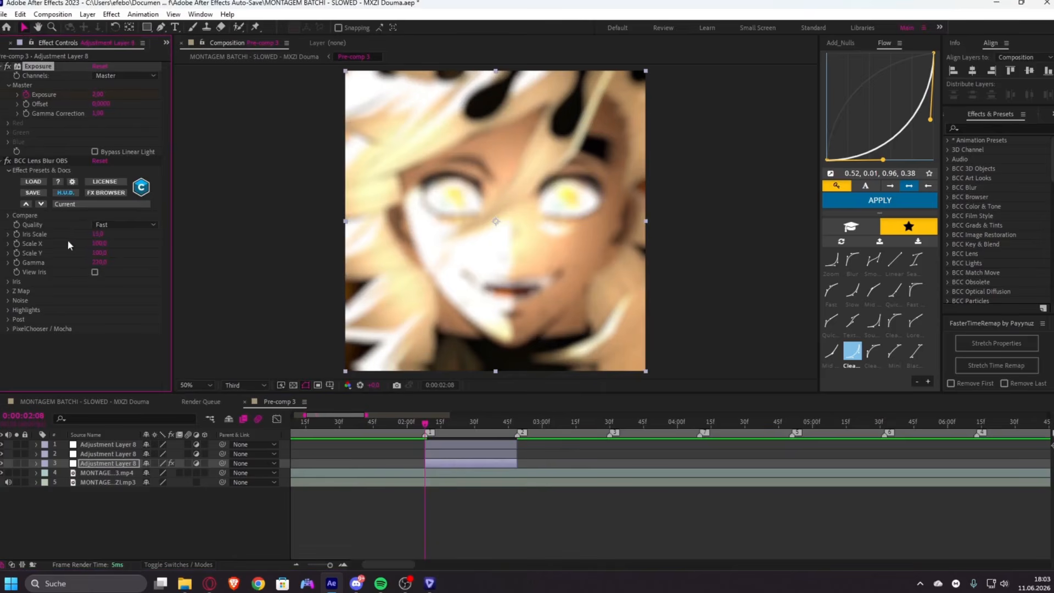
{"action": "left_click", "coordinate": [98, 234]}
{"action": "type", "text": "20"}
{"action": "key", "text": "Return"}
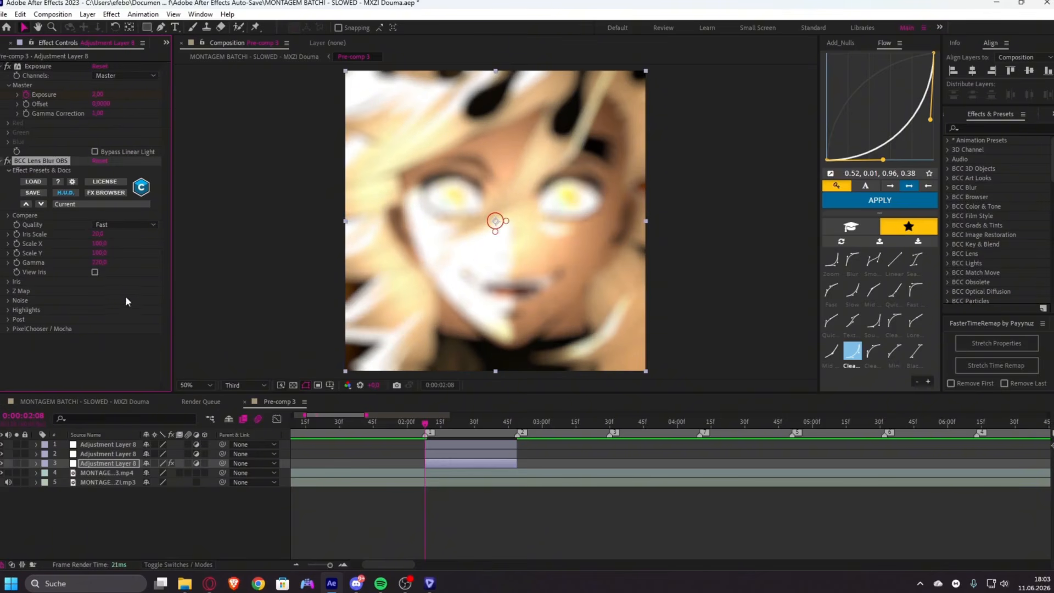
{"action": "left_click", "coordinate": [104, 262]}
{"action": "type", "text": "300"}
{"action": "key", "text": "Return"}
{"action": "left_click", "coordinate": [17, 234]}
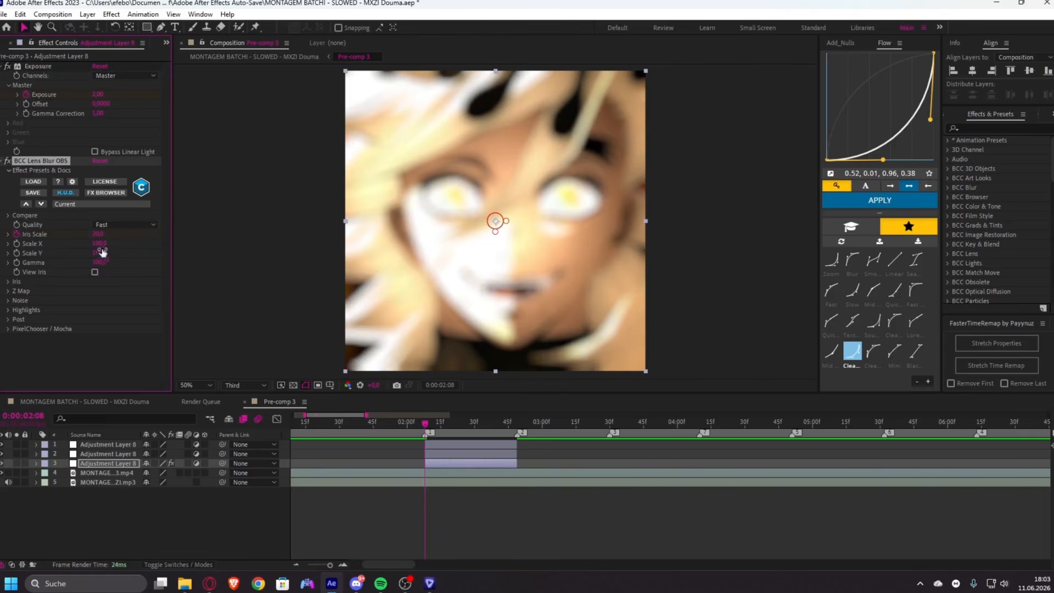
- At 0:00:02:29, keyframe both the lens blur's Iris Scale and the Exposure value at 0
{"action": "left_click", "coordinate": [472, 423]}
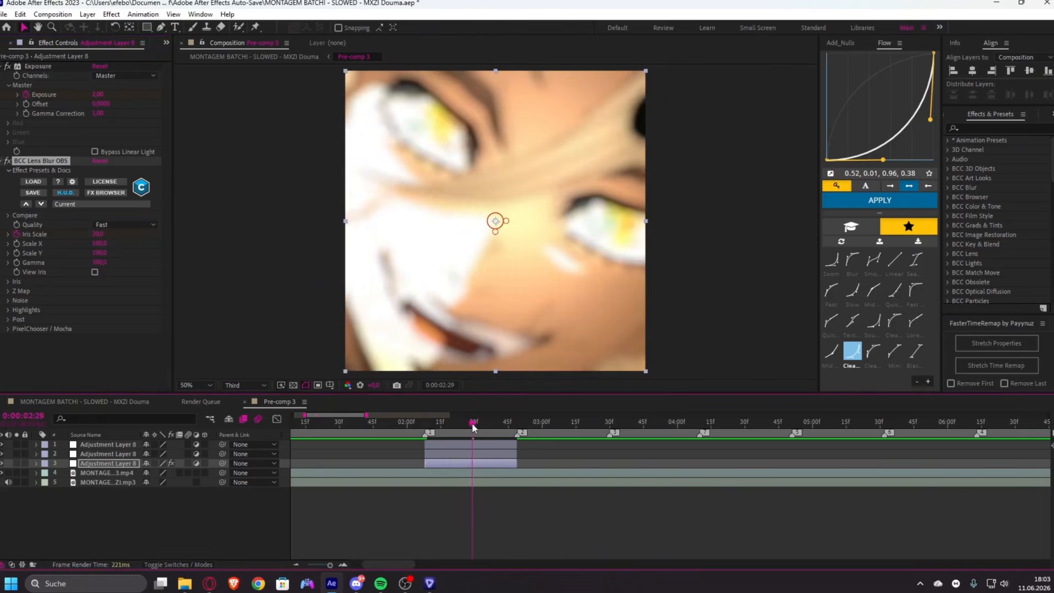
{"action": "left_click", "coordinate": [97, 234]}
{"action": "type", "text": "0"}
{"action": "key", "text": "Return"}
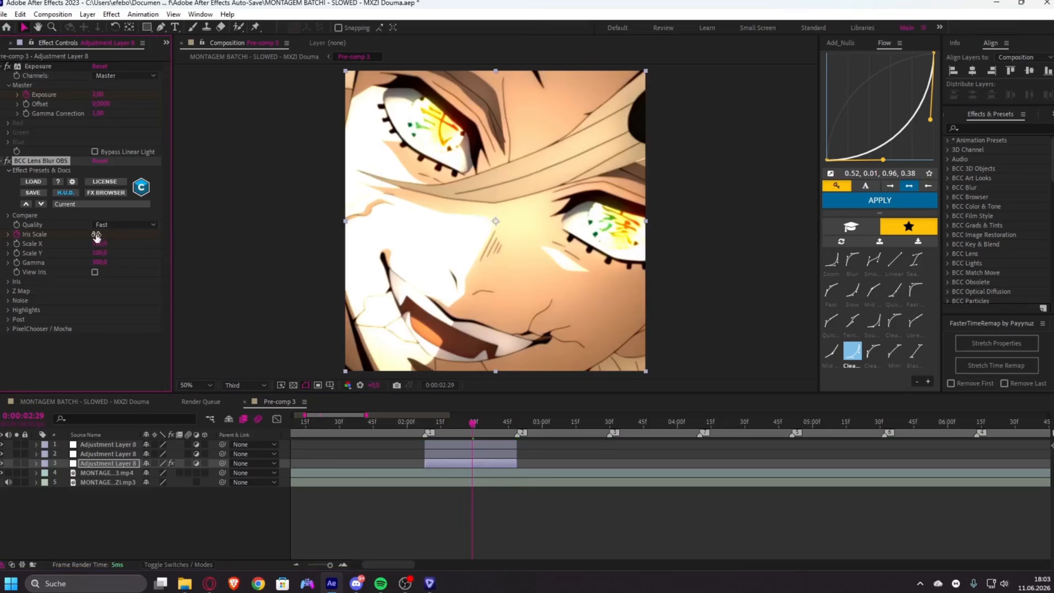
{"action": "left_click", "coordinate": [97, 94]}
{"action": "type", "text": "0"}
{"action": "key", "text": "Return"}
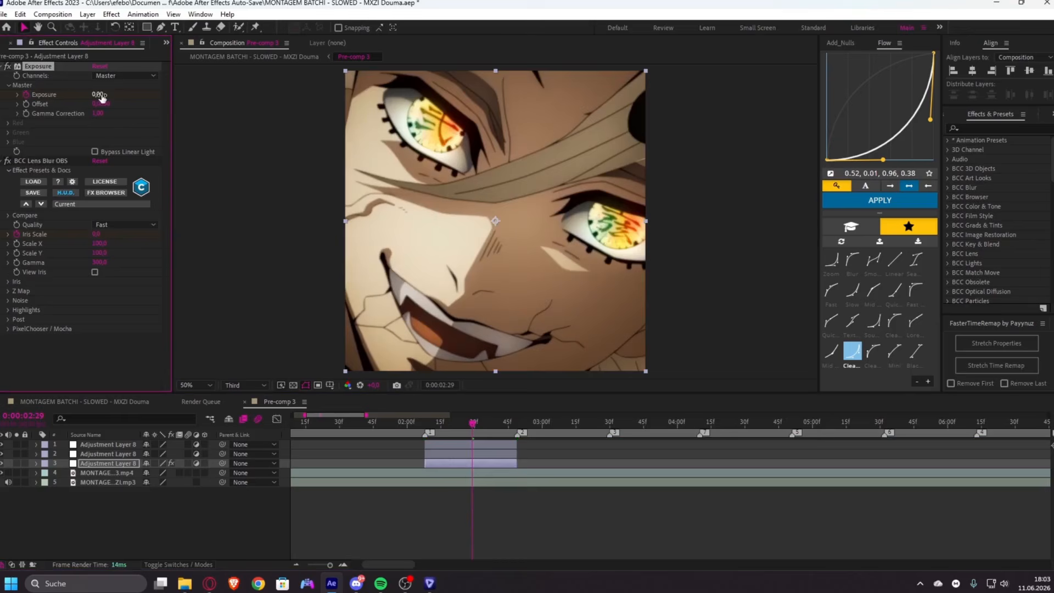
- Add an effect to the middle adjustment layer, shift the layer to straddle marker 1, and preview the transition
{"action": "left_click", "coordinate": [483, 453]}
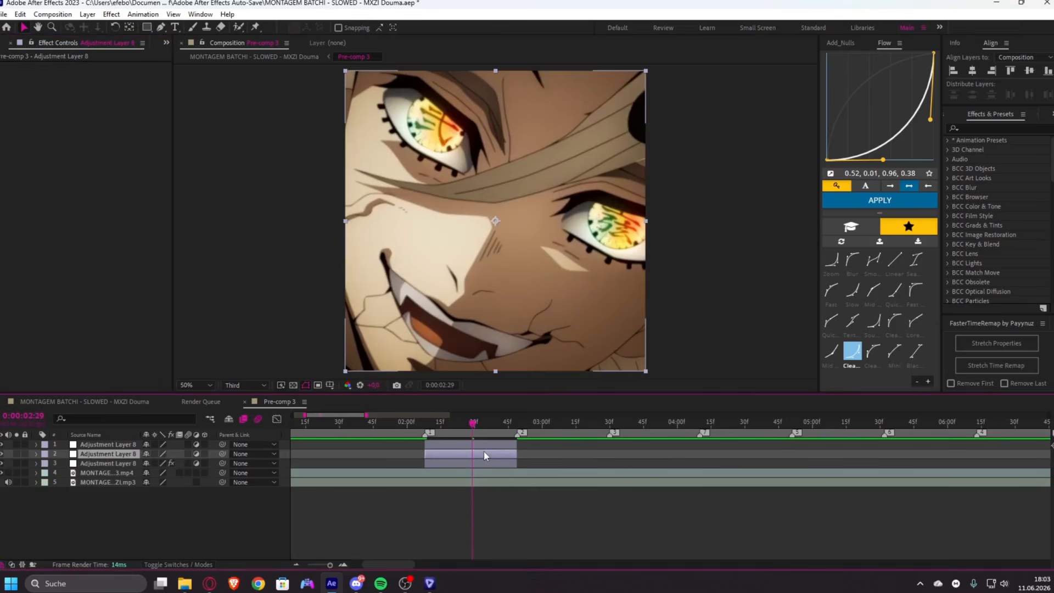
{"action": "key", "text": "i"}
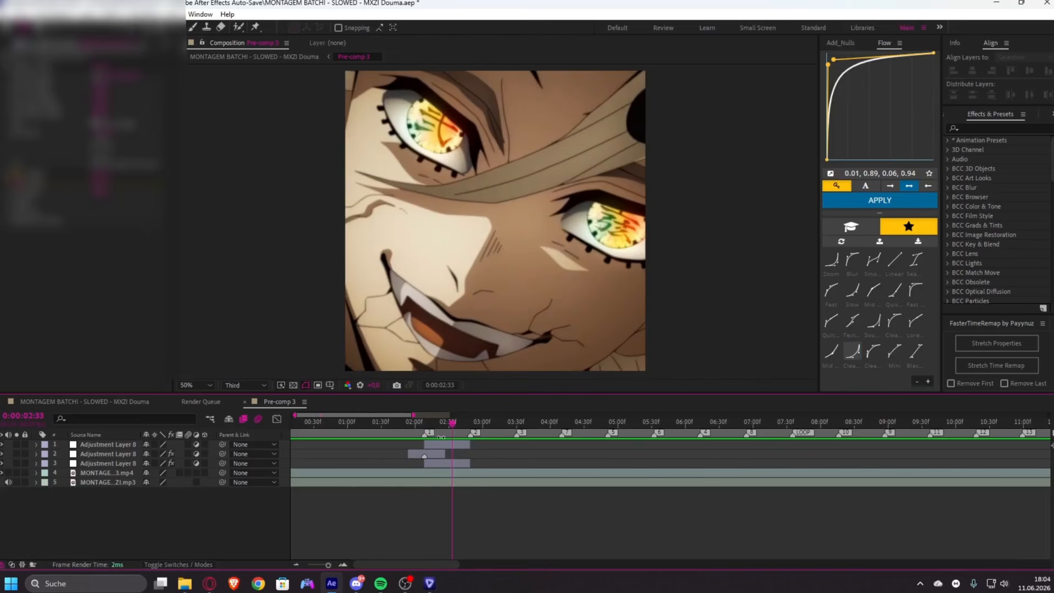
{"action": "left_click", "coordinate": [434, 451]}
{"action": "key", "text": "space"}
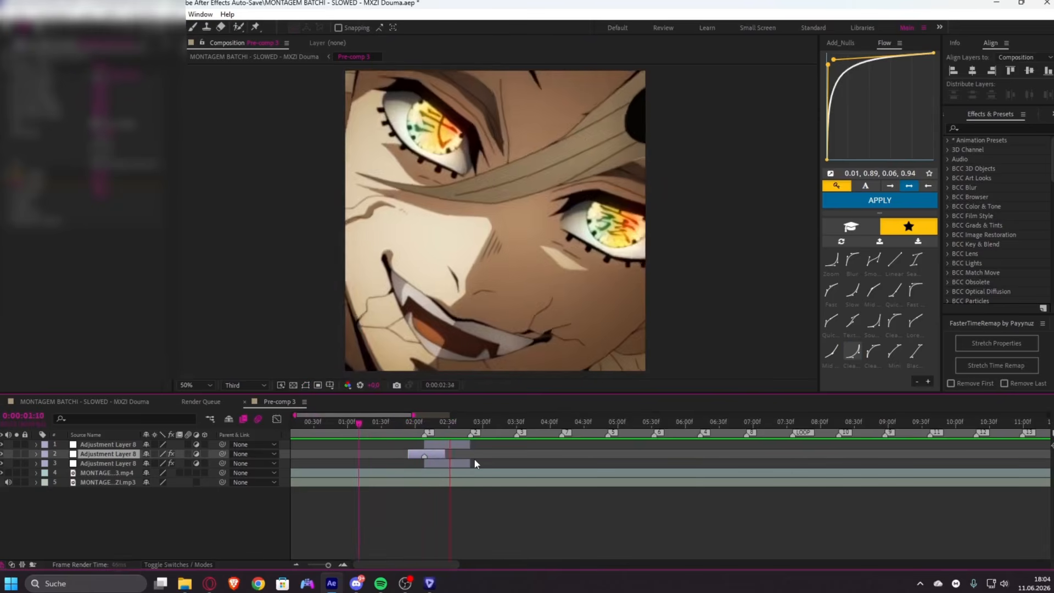
- Apply BCC Ripple Dissolve to the top adjustment layer, revealing layer 1, and make its Light Color a paler cream
{"action": "left_click", "coordinate": [434, 446]}
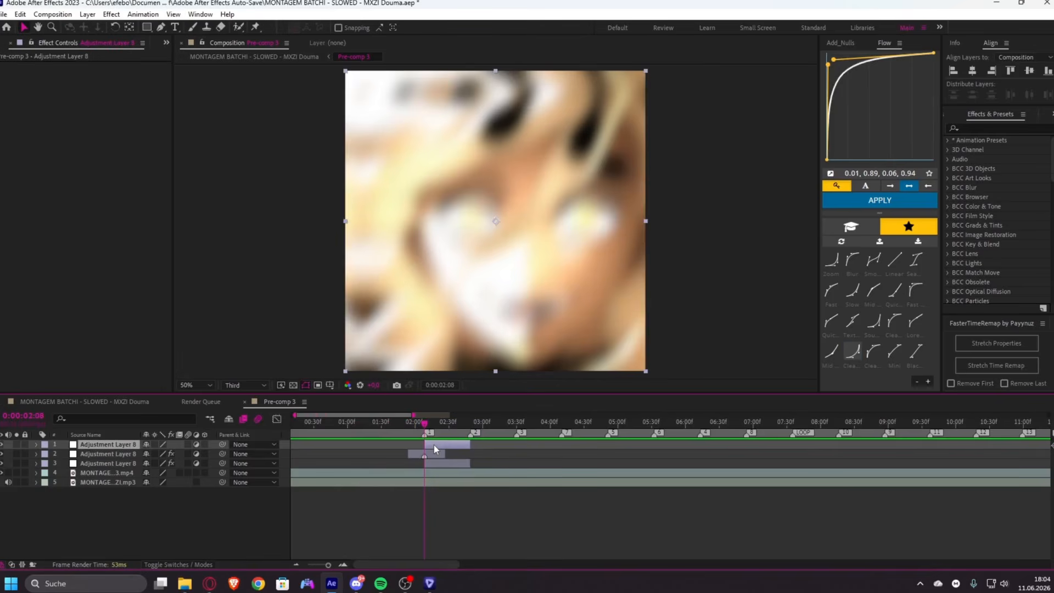
{"action": "key", "text": "ctrl+space"}
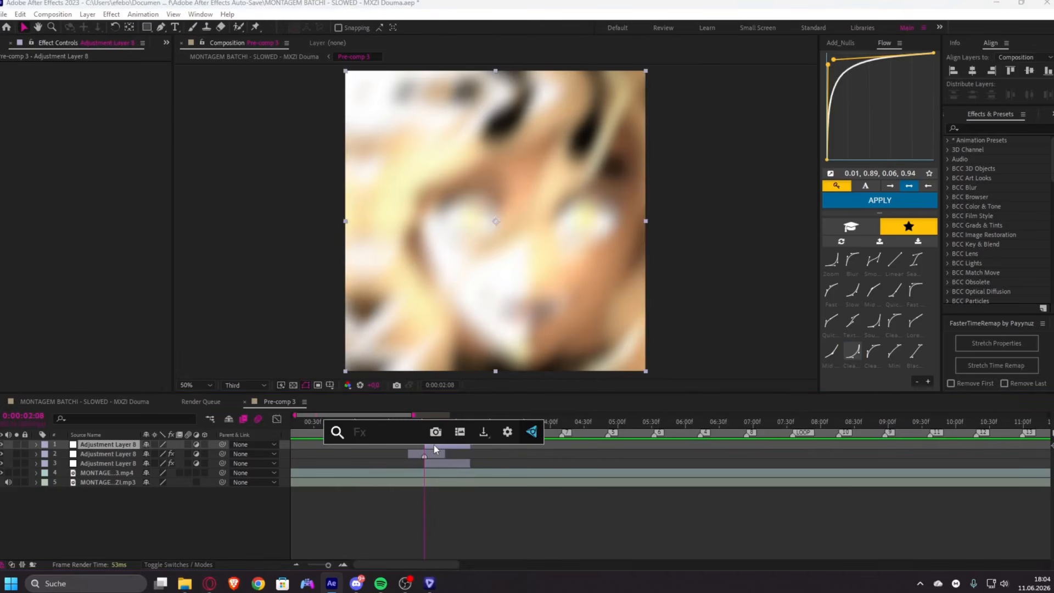
{"action": "key", "text": "Return"}
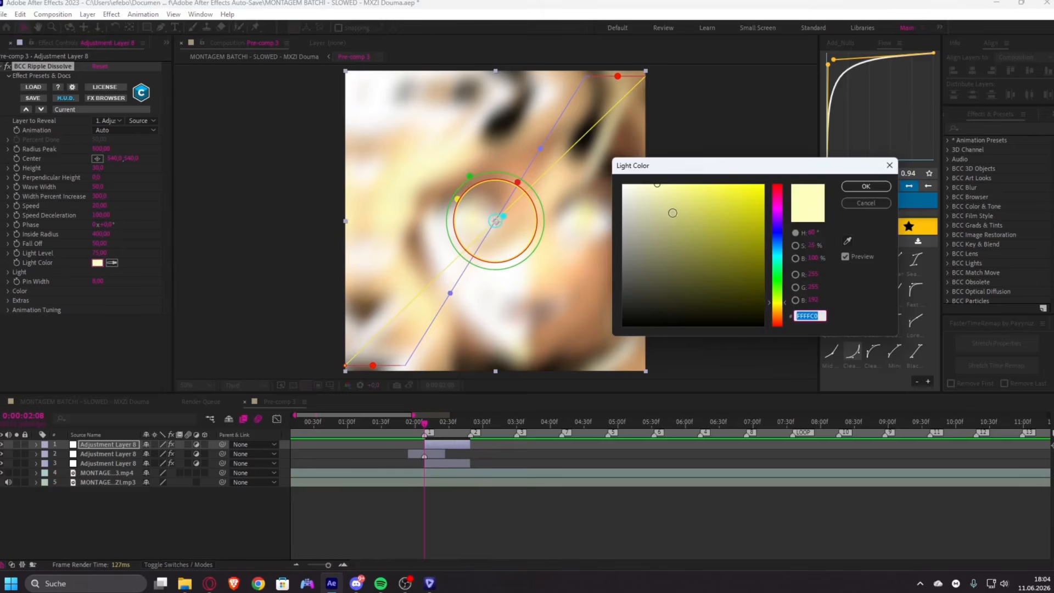
{"action": "left_click_drag", "start_coordinate": [657, 188], "coordinate": [645, 187]}
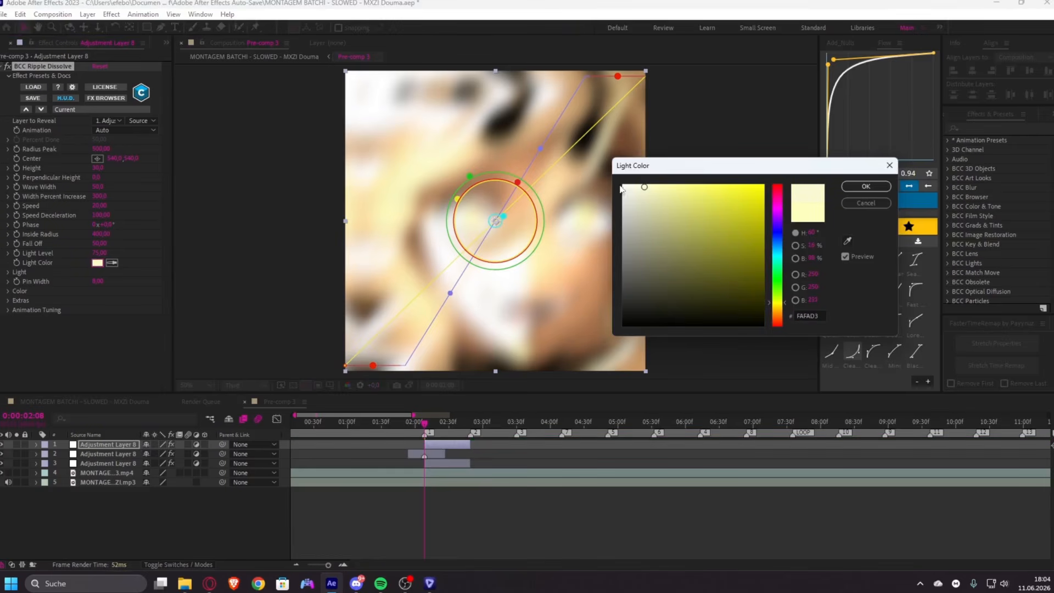
{"action": "left_click", "coordinate": [865, 186]}
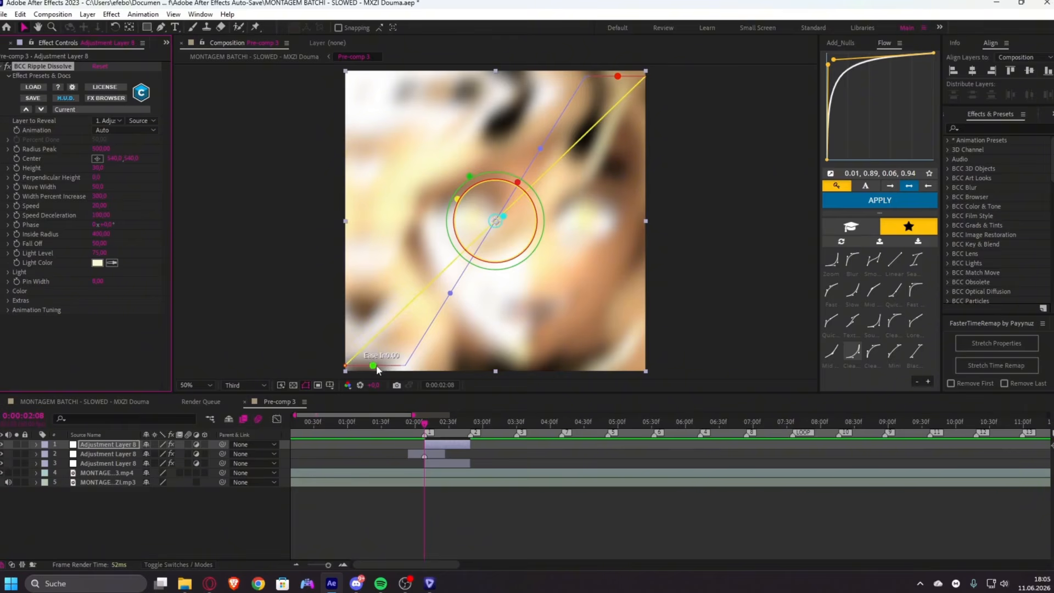
- Adjust the Ripple Dissolve's Ease In and set its Ease Out to about -42, and preview the ripple from 0:00:00:53
{"action": "left_click_drag", "start_coordinate": [373, 365], "coordinate": [357, 366]}
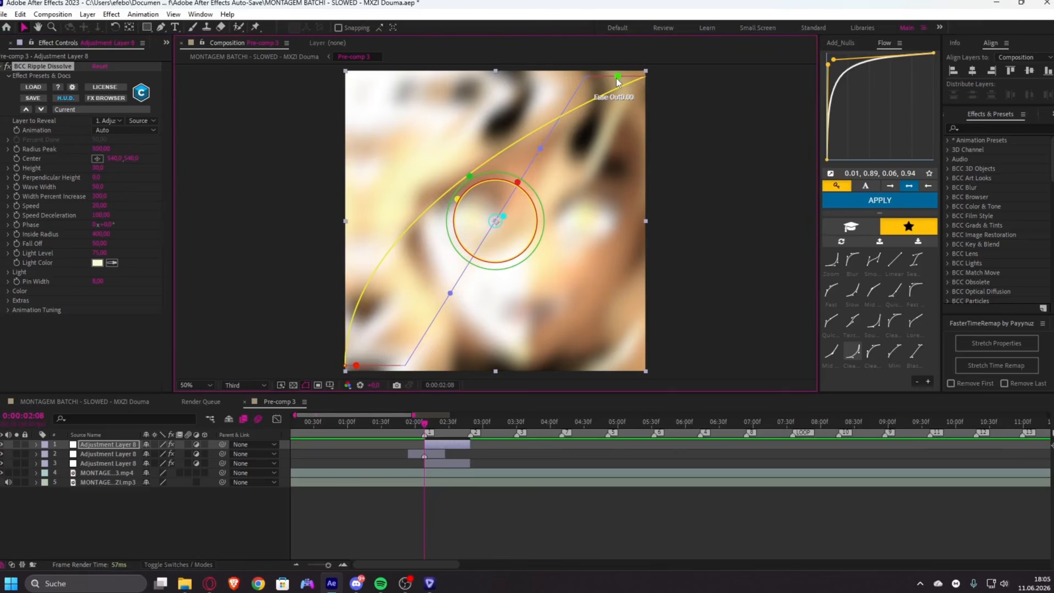
{"action": "left_click_drag", "start_coordinate": [616, 79], "coordinate": [629, 79]}
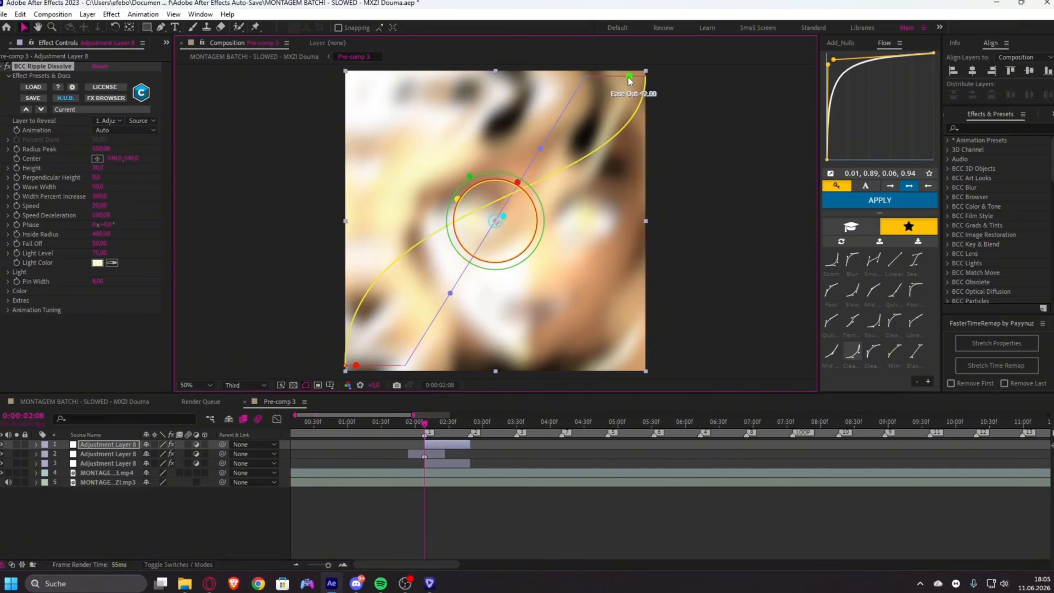
{"action": "left_click_drag", "start_coordinate": [457, 422], "coordinate": [339, 441]}
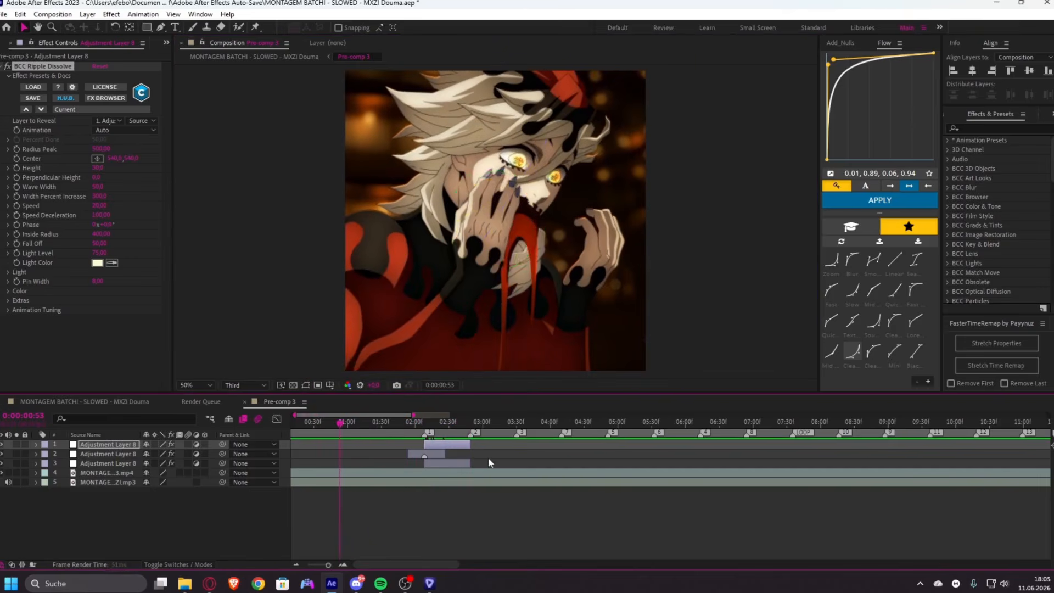
{"action": "key", "text": "space"}
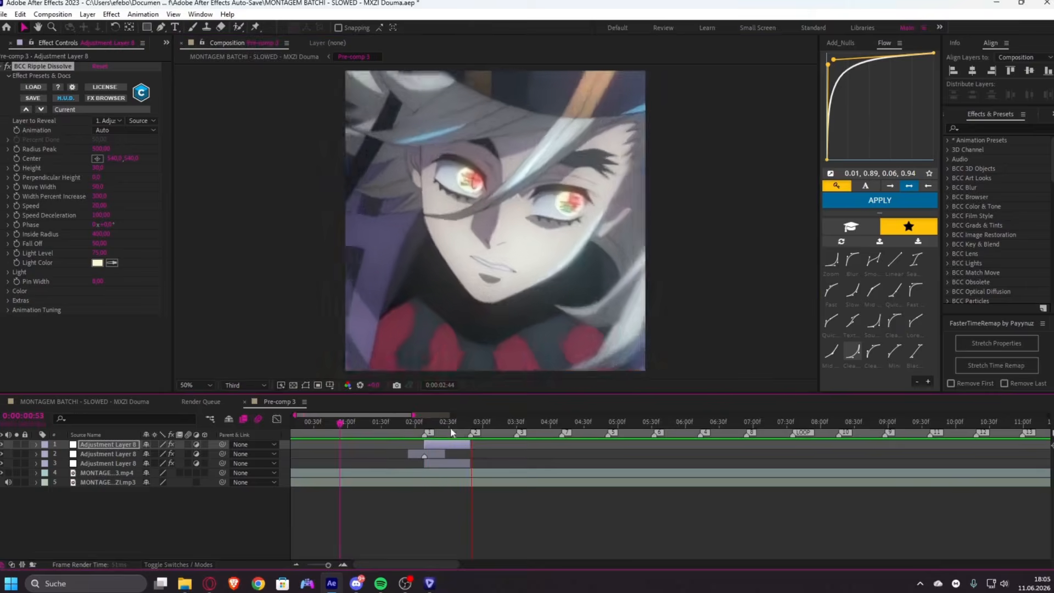
- Set the Ripple Dissolve's Height to 15, Wave Width to 60 and Speed to 14, and preview the transition at marker 1
{"action": "left_click_drag", "start_coordinate": [450, 433], "coordinate": [442, 436]}
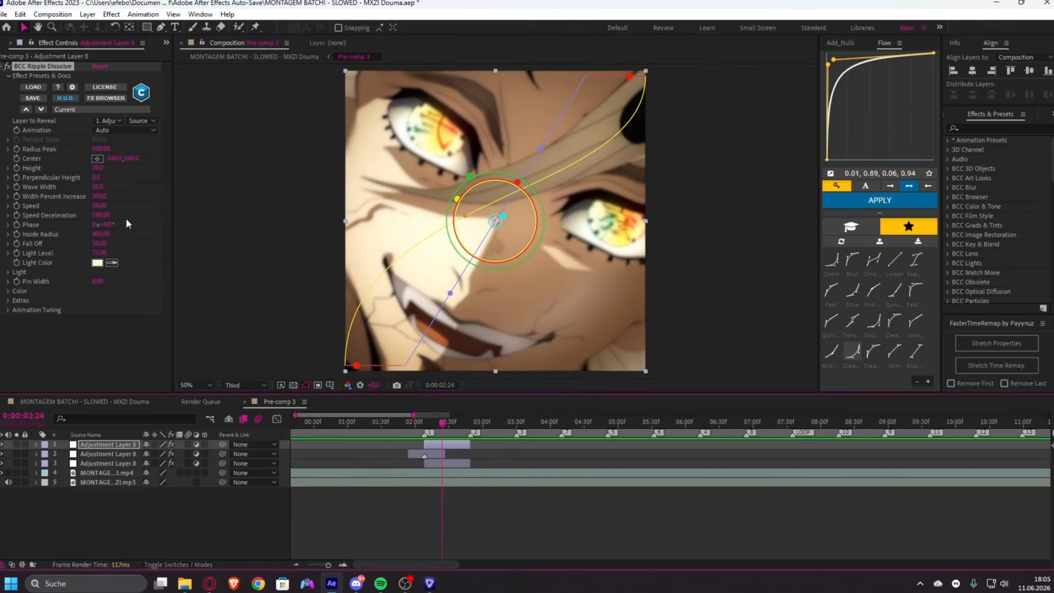
{"action": "left_click_drag", "start_coordinate": [97, 169], "coordinate": [92, 170]}
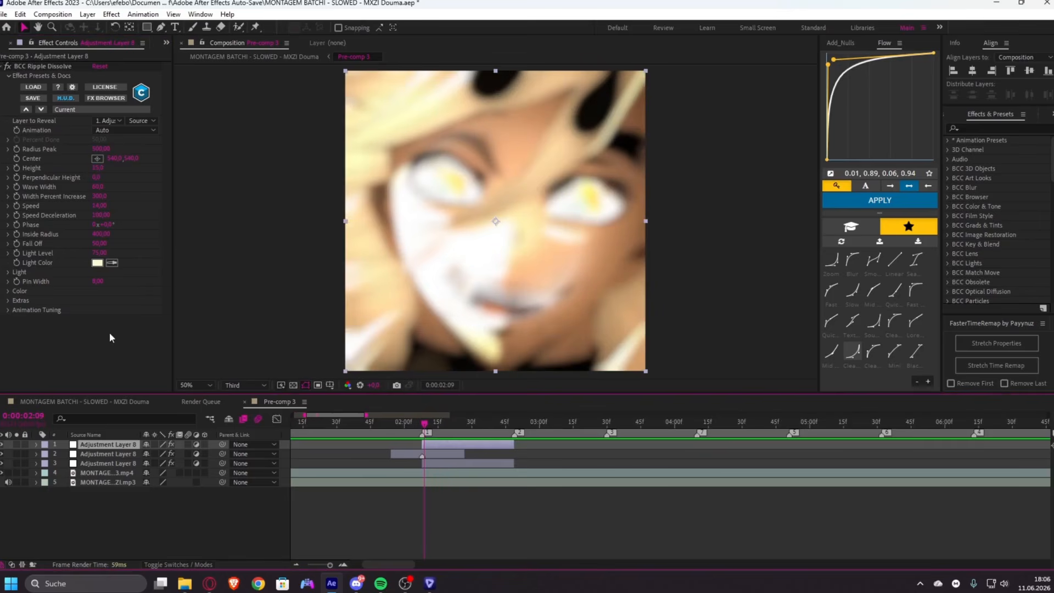
{"action": "left_click", "coordinate": [434, 426]}
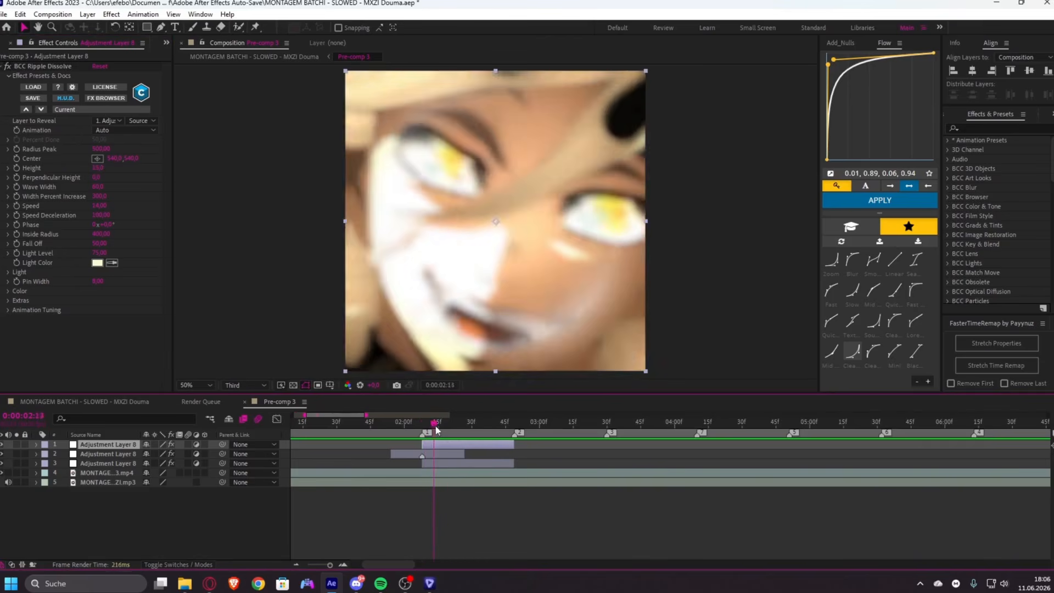
{"action": "left_click_drag", "start_coordinate": [435, 426], "coordinate": [406, 426]}
{"action": "scroll", "coordinate": [414, 426], "scroll_direction": "down", "scroll_amount": 1}
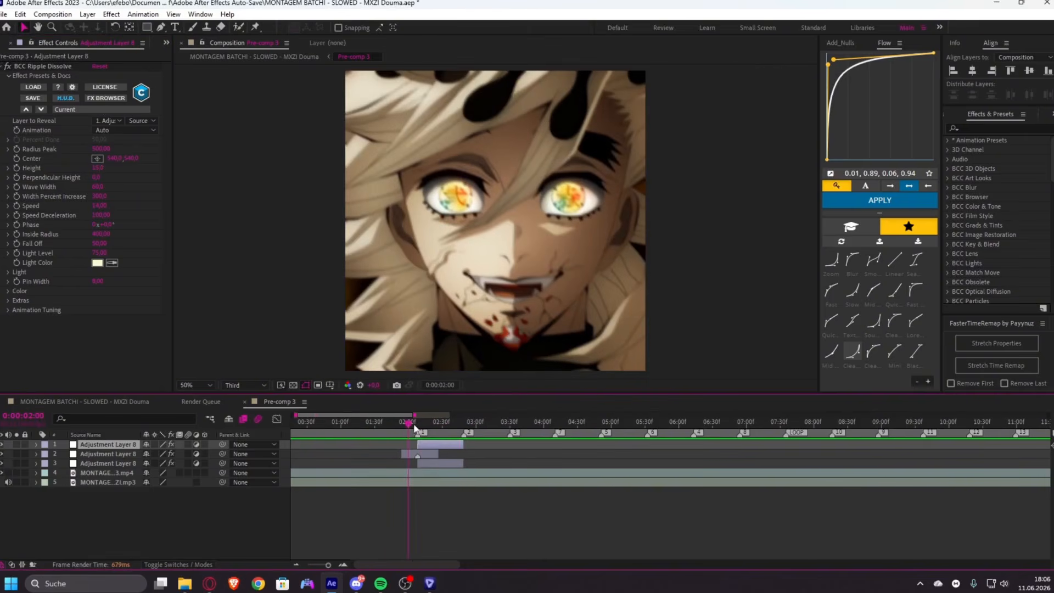
{"action": "key", "text": "space"}
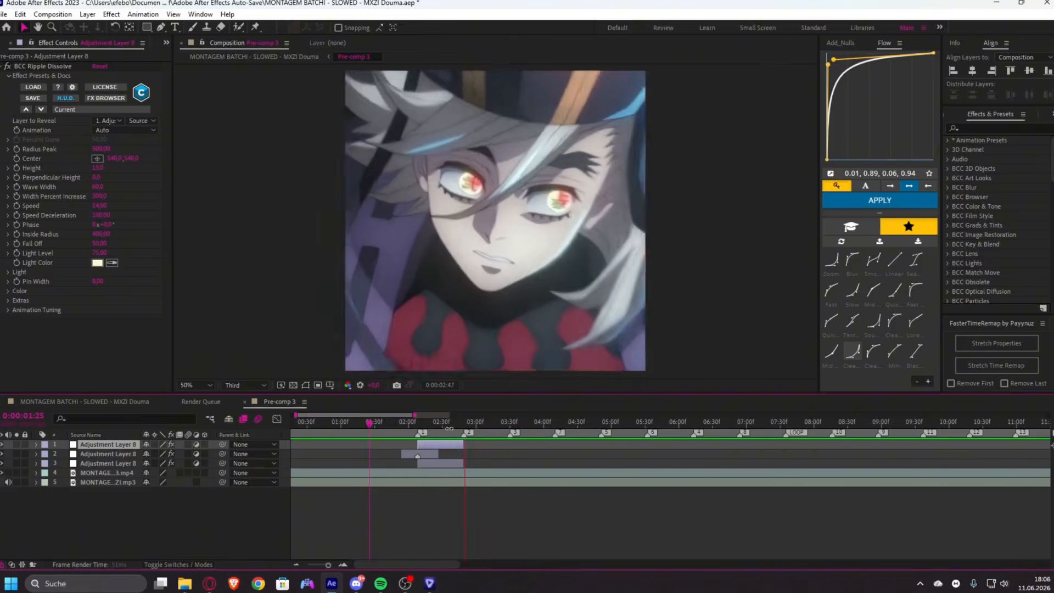
- Review the effects applied to the lowest and the top adjustment layers
{"action": "left_click", "coordinate": [431, 464]}
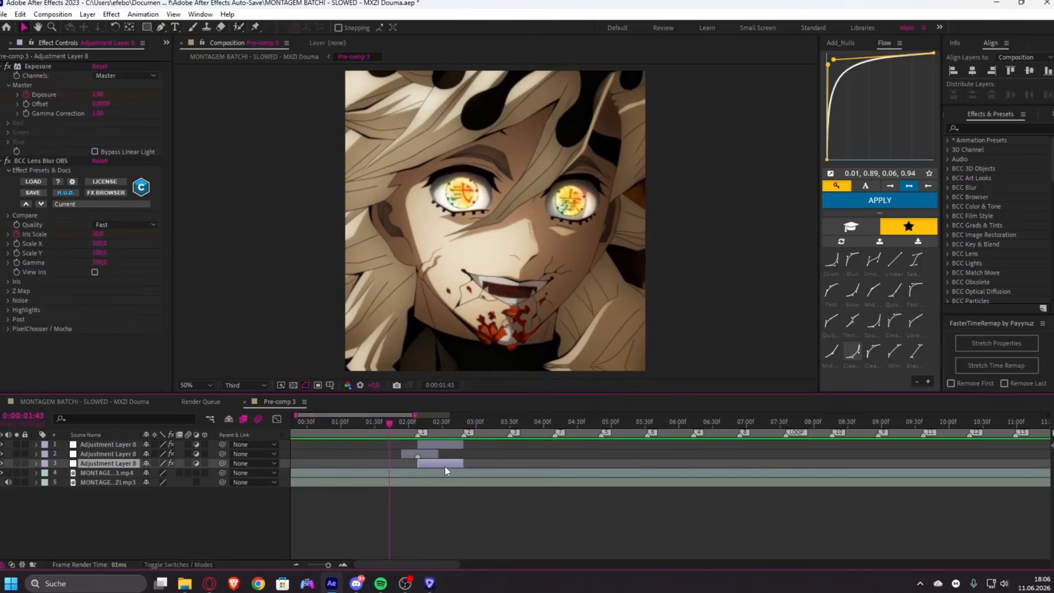
{"action": "left_click", "coordinate": [428, 445]}
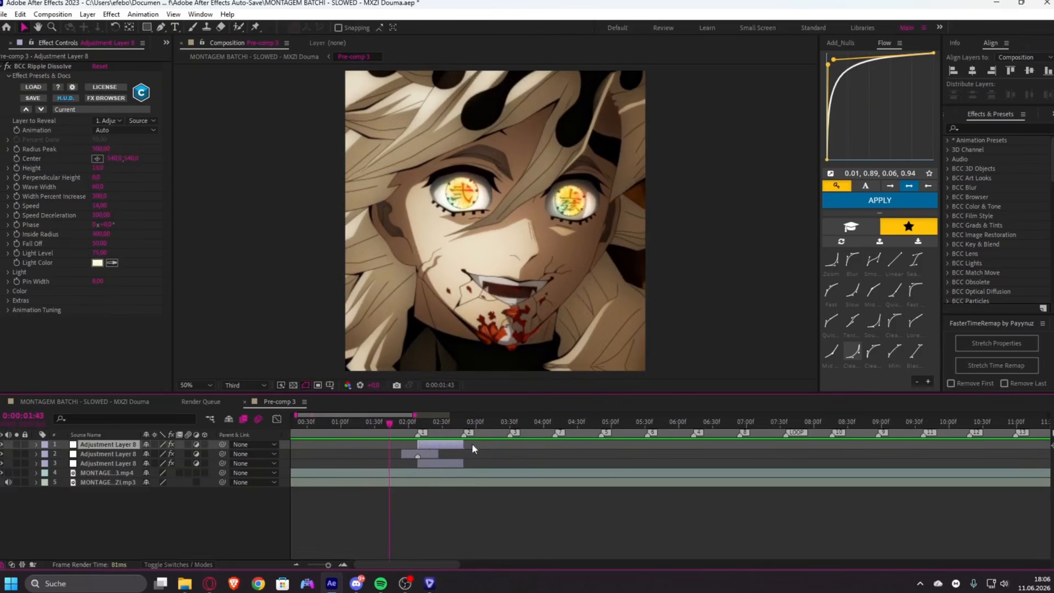
{"action": "left_click", "coordinate": [502, 456]}
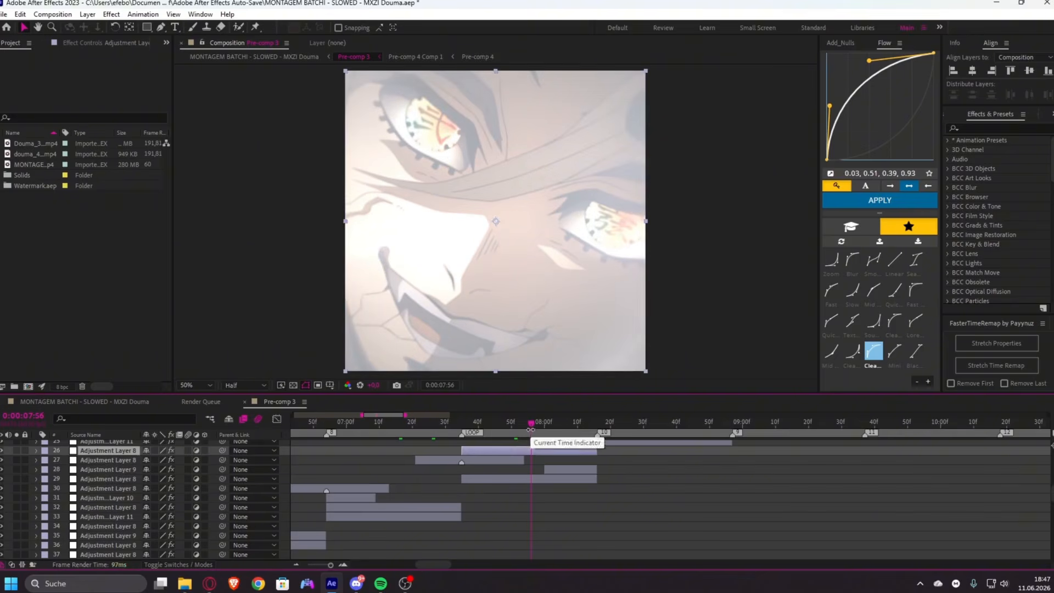
- In the Ripple Dissolve on layer 26, set Layer to Reveal to 26. Adjustment Layer 8 to match its own layer
{"action": "left_click", "coordinate": [120, 43]}
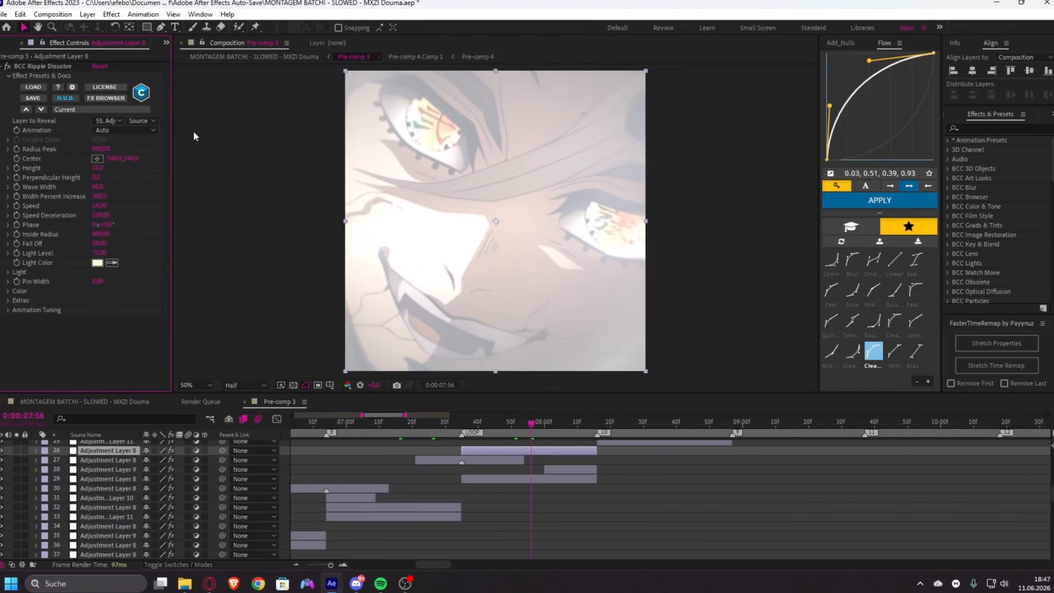
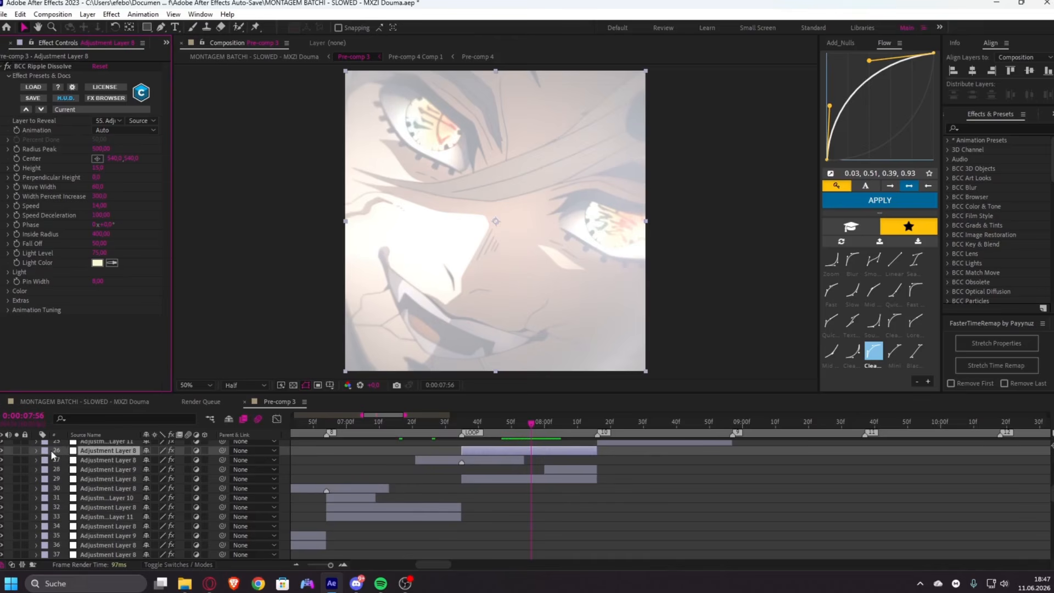
{"action": "left_click", "coordinate": [110, 119]}
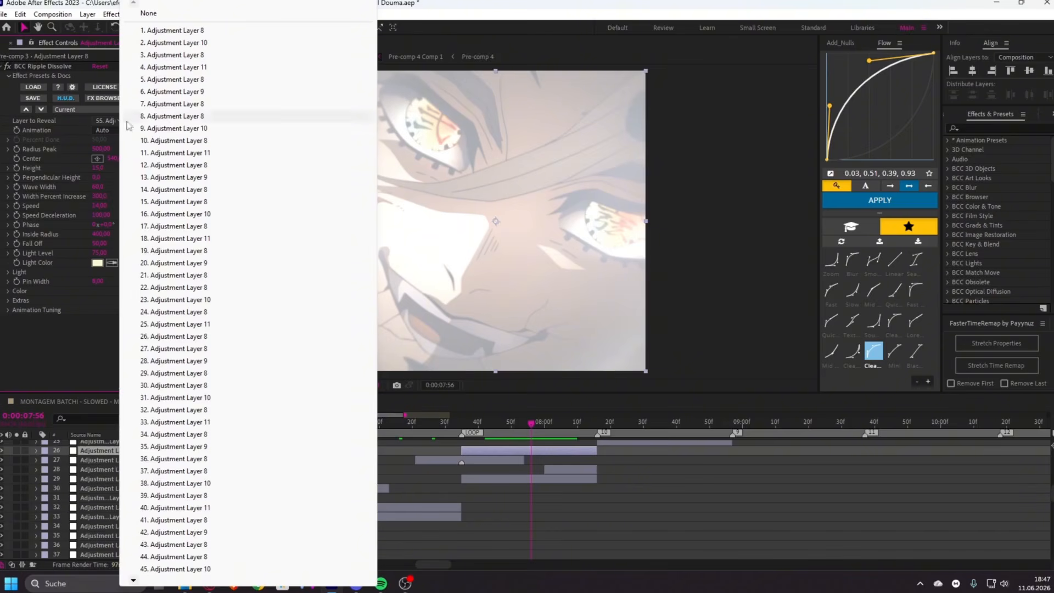
{"action": "left_click", "coordinate": [159, 337]}
{"action": "left_click", "coordinate": [577, 518]}
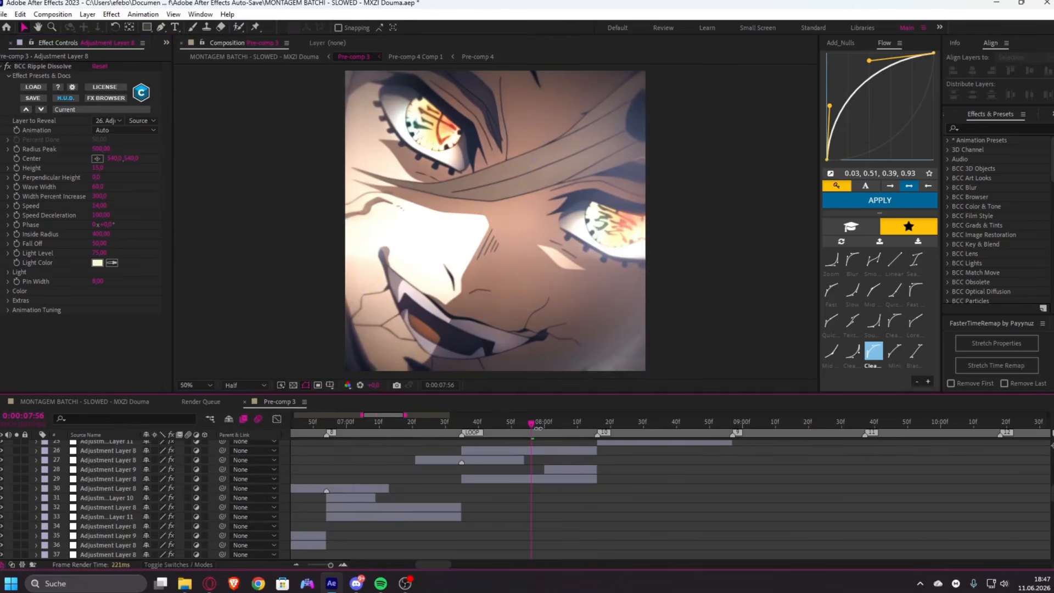
{"action": "key", "text": "space"}
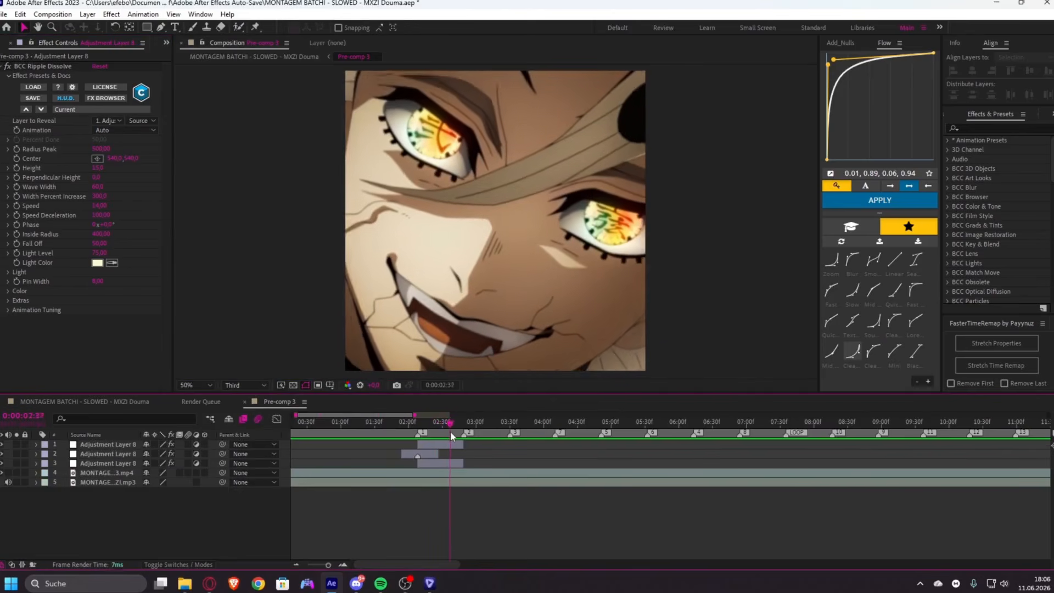
- Add an adjustment layer directly above the lowest adjustment layer and trim its end to marker 2
{"action": "left_click_drag", "start_coordinate": [450, 432], "coordinate": [455, 431]}
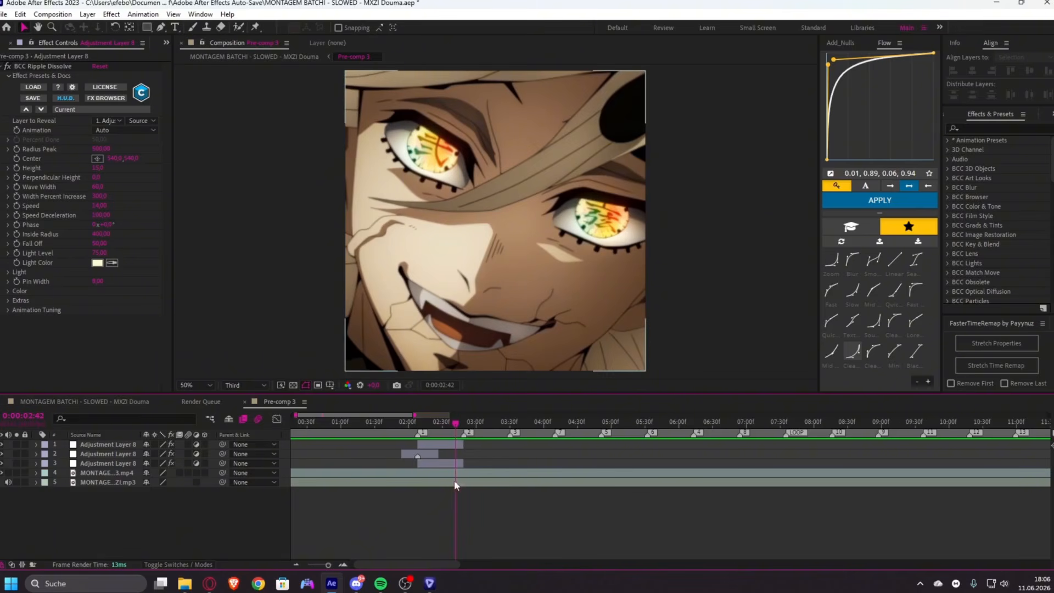
{"action": "left_click", "coordinate": [446, 464]}
{"action": "key", "text": "ctrl+alt+y"}
{"action": "scroll", "coordinate": [468, 463], "scroll_direction": "up", "scroll_amount": 2}
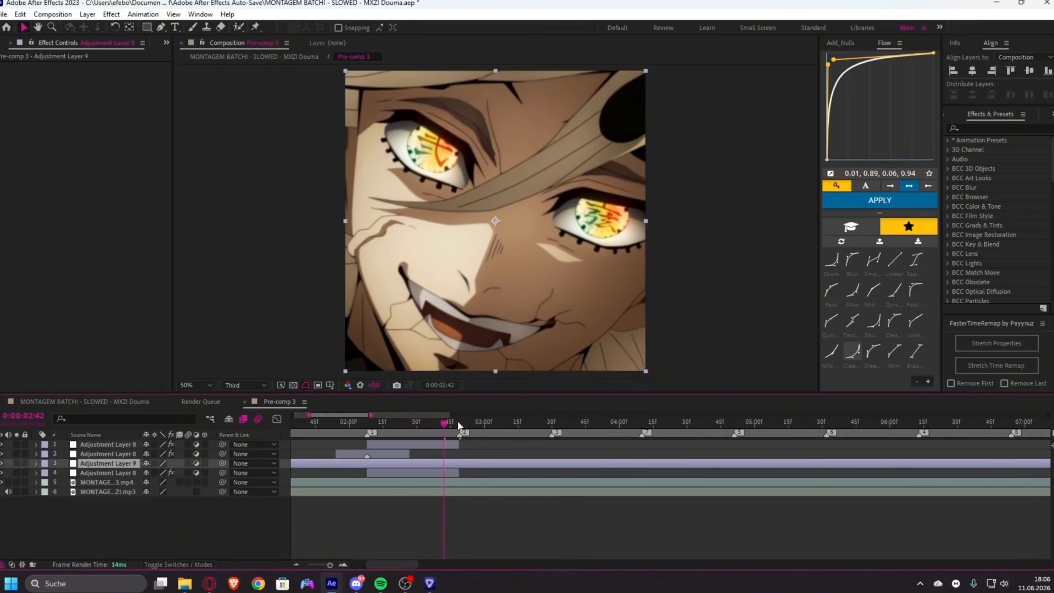
{"action": "left_click", "coordinate": [459, 425]}
{"action": "key", "text": "ctrl+shift+d"}
{"action": "key", "text": "Delete"}
- Trim the start of Adjustment Layer 9 to 0:00:02:33
{"action": "left_click_drag", "start_coordinate": [455, 428], "coordinate": [421, 453]}
{"action": "left_click", "coordinate": [423, 465]}
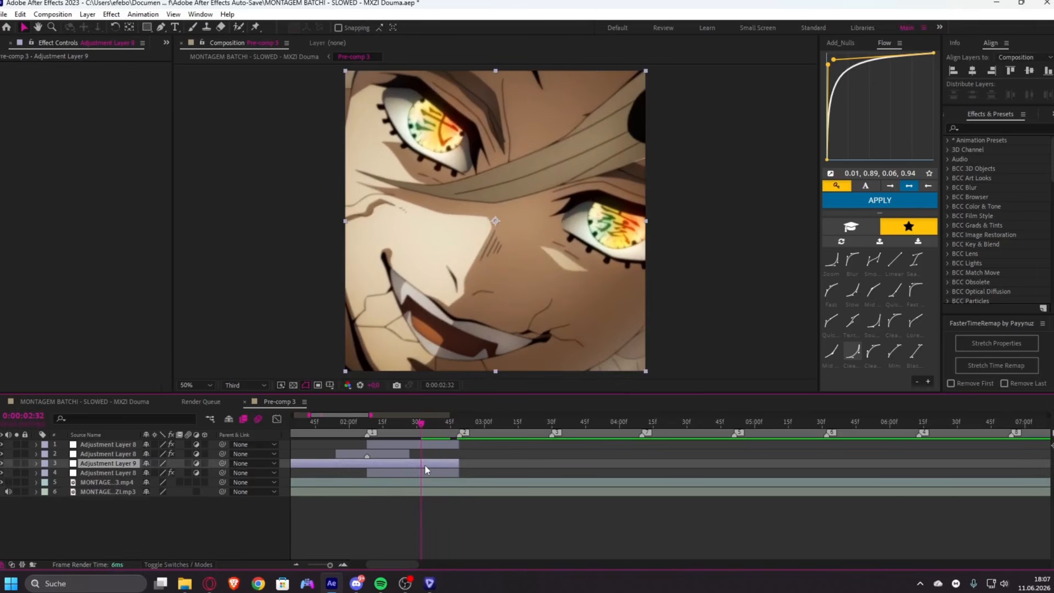
{"action": "key", "text": "Page_Down"}
{"action": "key", "text": "ctrl+shift+d"}
{"action": "left_click", "coordinate": [411, 474]}
{"action": "key", "text": "Delete"}
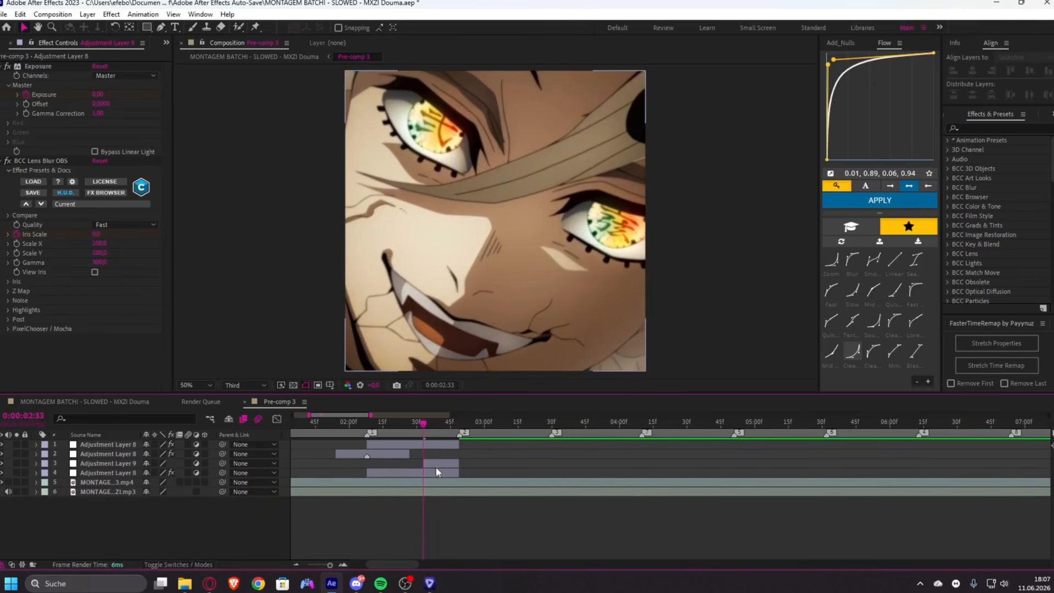
{"action": "left_click_drag", "start_coordinate": [423, 436], "coordinate": [429, 435]}
{"action": "key", "text": "Page_Down"}
{"action": "key", "text": "Page_Down"}
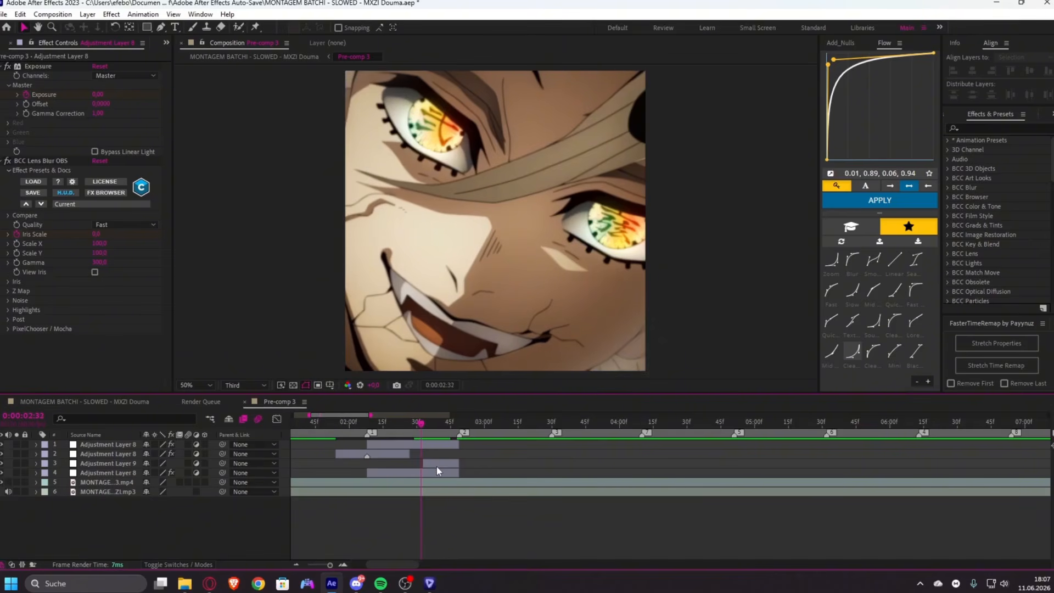
- Apply Warp to Adjustment Layer 9, keyframe Bend at 0 on 0:00:02:33 and set Warp Style to FishEye
{"action": "scroll", "coordinate": [433, 469], "scroll_direction": "up", "scroll_amount": 1}
{"action": "left_click", "coordinate": [433, 463]}
{"action": "key", "text": "ctrl+space"}
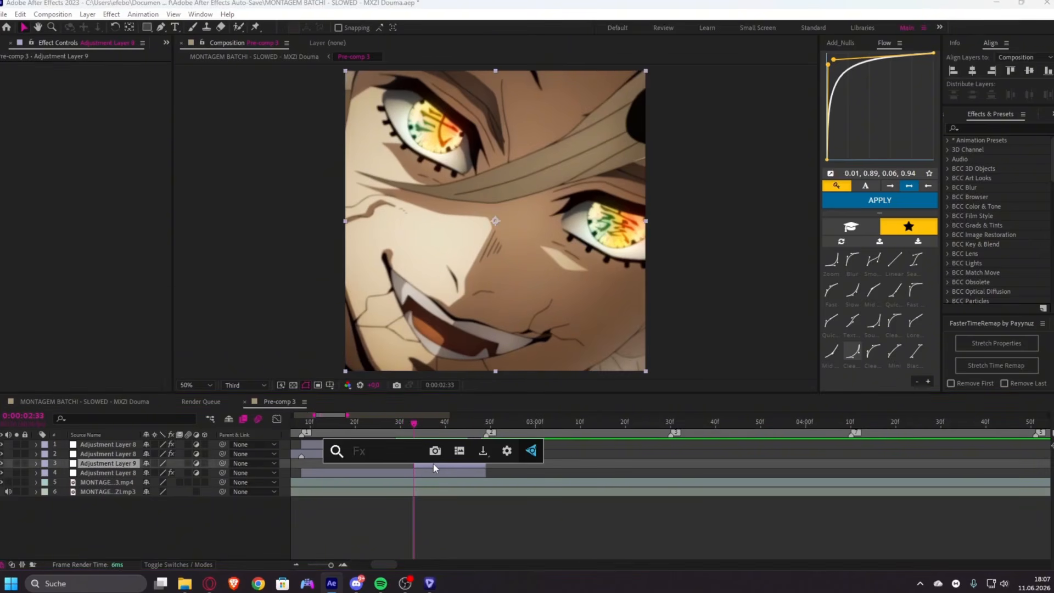
{"action": "type", "text": "warp"}
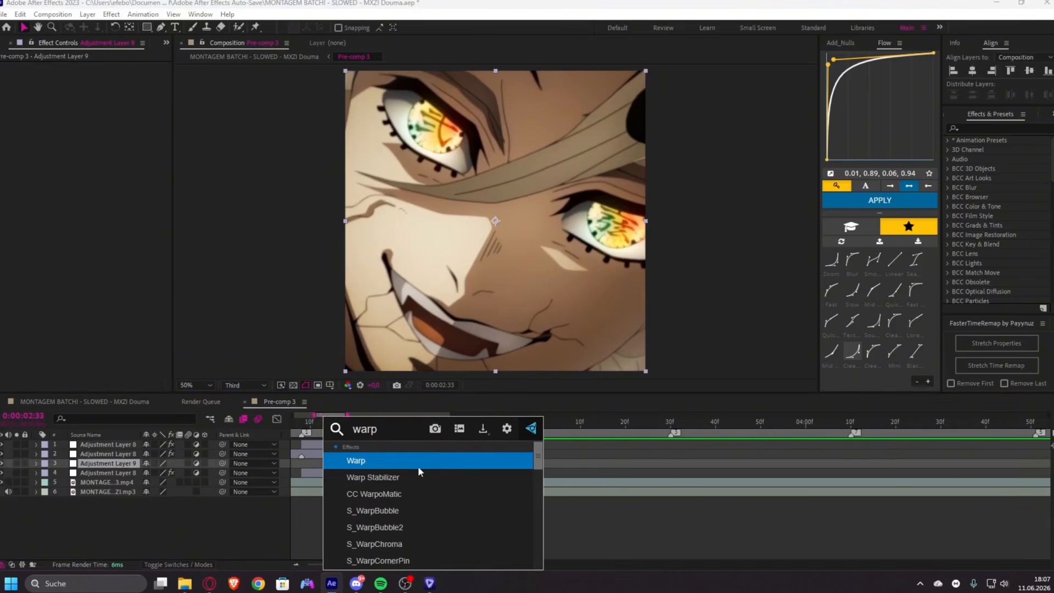
{"action": "left_click", "coordinate": [417, 466]}
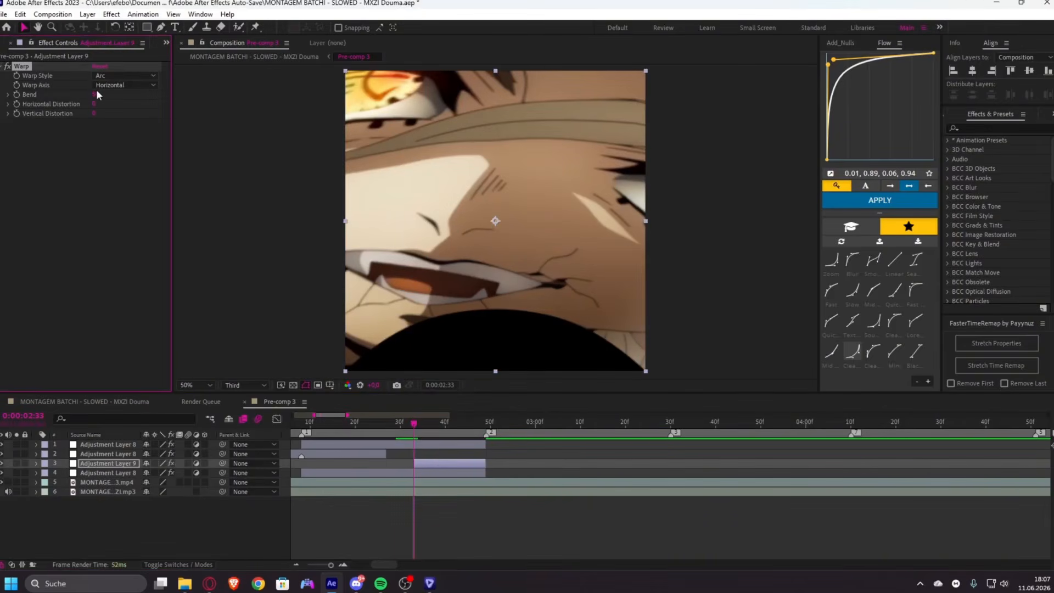
{"action": "type", "text": "0"}
{"action": "key", "text": "Return"}
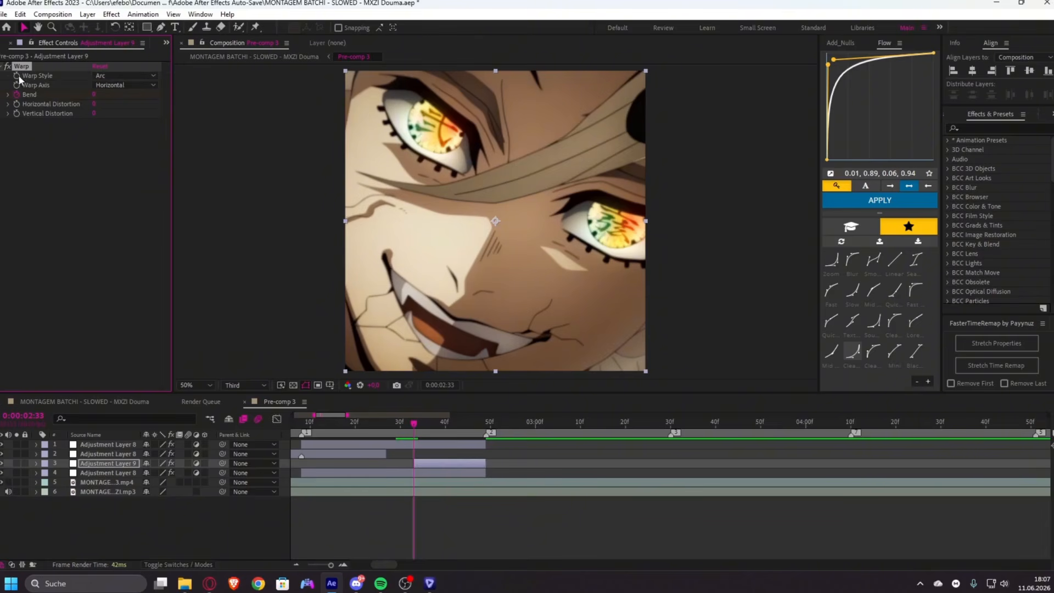
{"action": "left_click", "coordinate": [102, 75]}
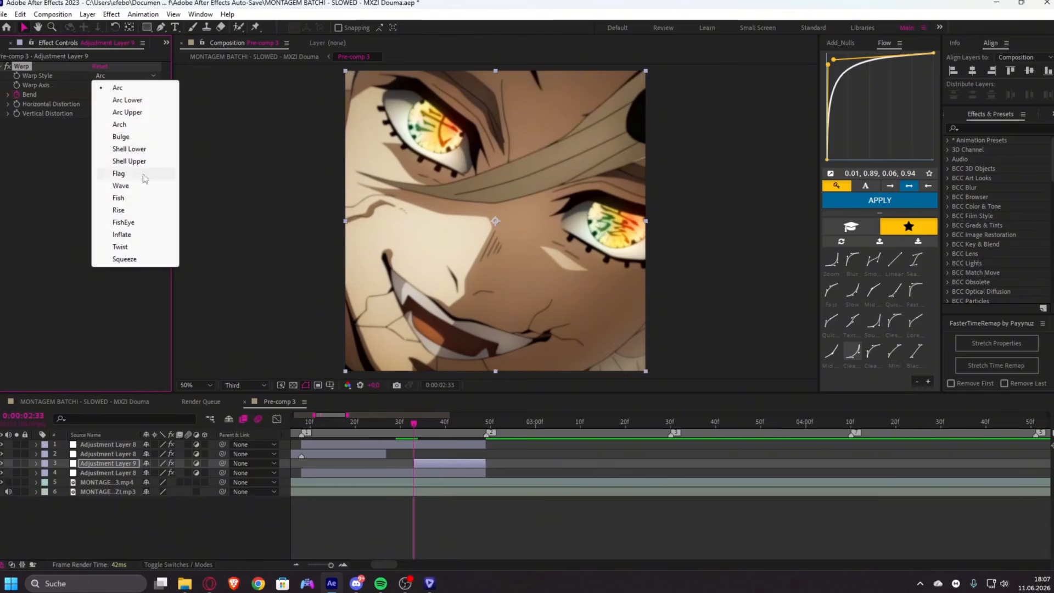
{"action": "left_click", "coordinate": [123, 223]}
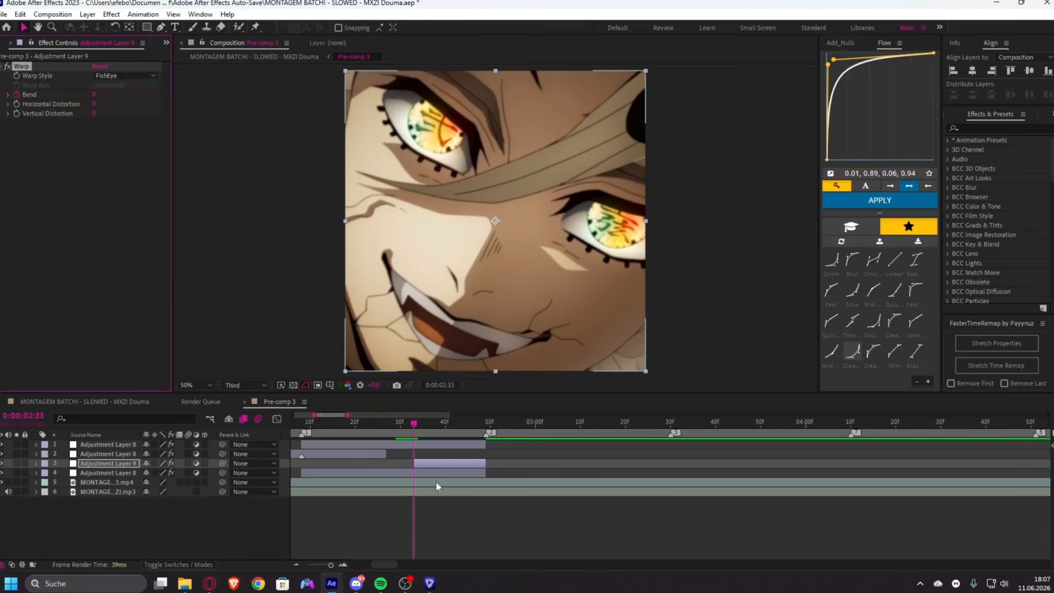
- Keyframe Bend at -100 on Adjustment Layer 9's last frame, ease it with the 0.52, 0.01, 0.96, 0.38 Flow curve, and preview it
{"action": "left_click", "coordinate": [432, 464]}
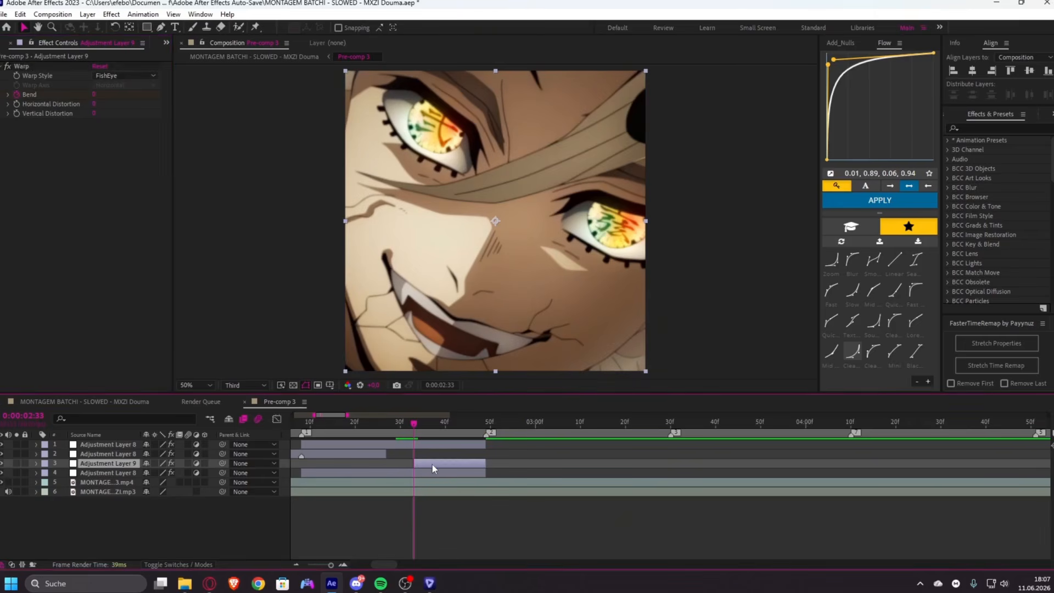
{"action": "key", "text": "o"}
{"action": "left_click", "coordinate": [99, 95]}
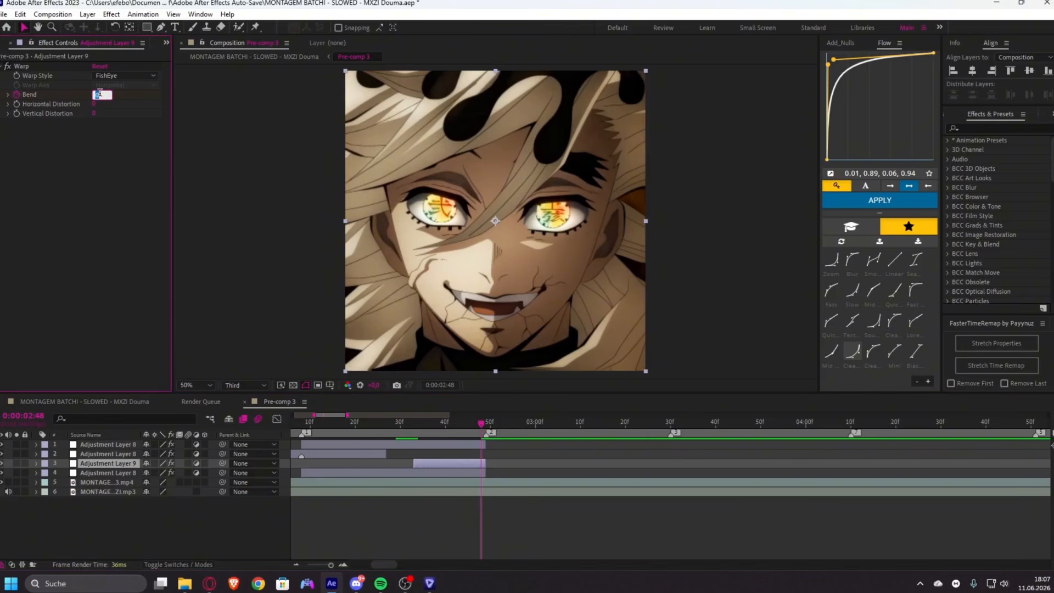
{"action": "type", "text": "-100"}
{"action": "key", "text": "Return"}
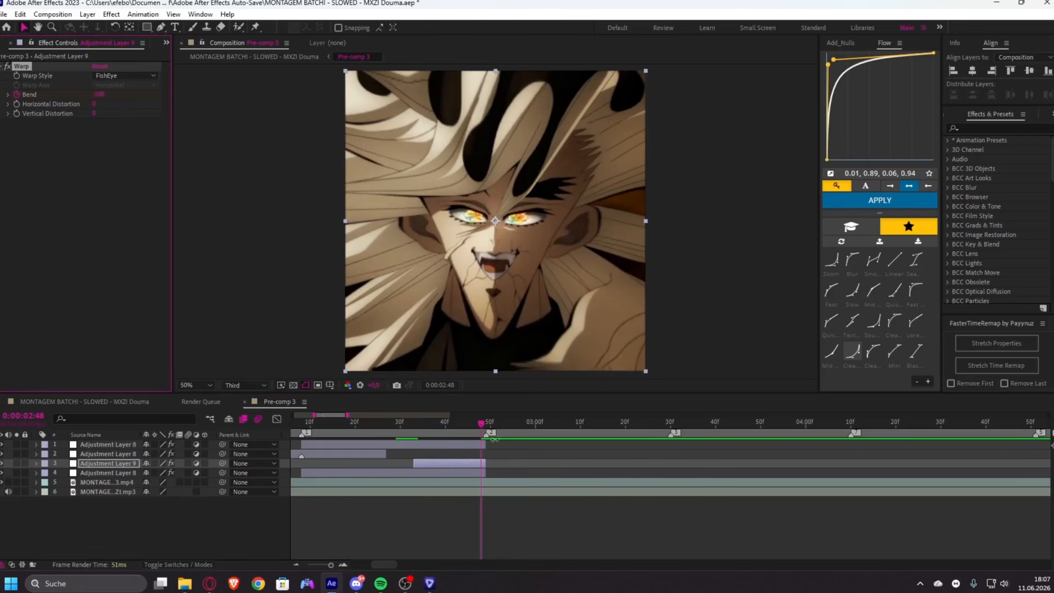
{"action": "key", "text": "u"}
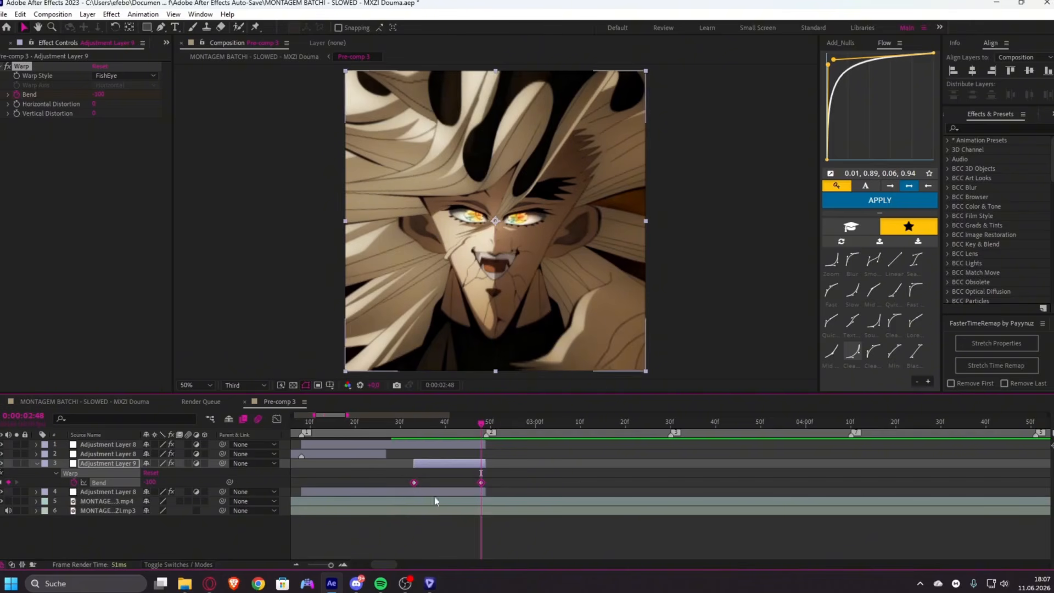
{"action": "key", "text": "space"}
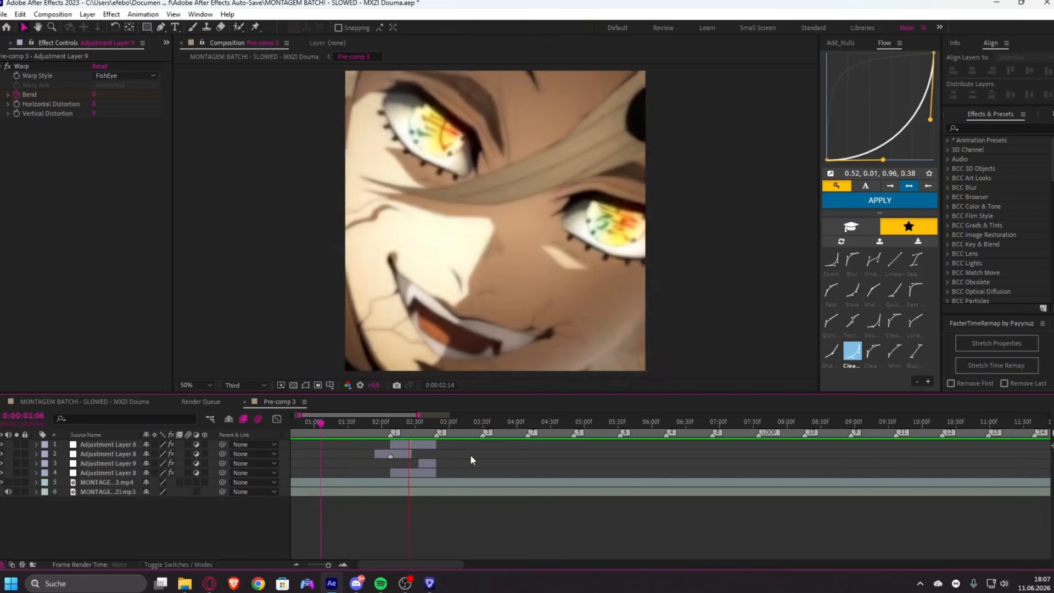
- Duplicate the three Adjustment Layer 8 layers, move the copies to the top of the stack and delete the topmost copy
{"action": "left_click", "coordinate": [419, 471]}
{"action": "key", "text": "="}
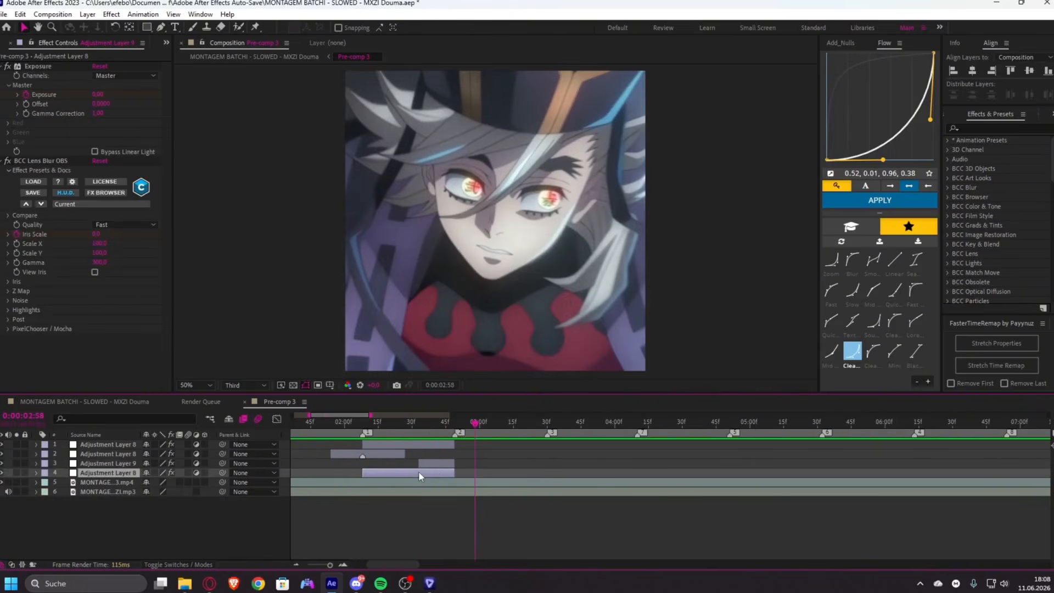
{"action": "left_click", "coordinate": [392, 455], "text": "ctrl"}
{"action": "key", "text": "ctrl+d"}
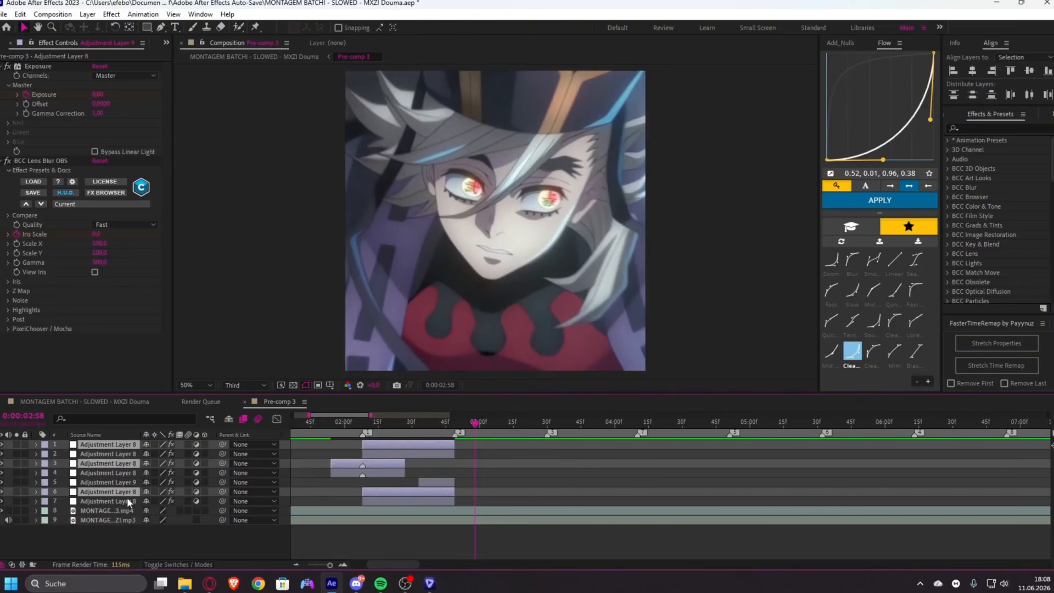
{"action": "left_click_drag", "start_coordinate": [128, 494], "coordinate": [136, 449]}
{"action": "left_click", "coordinate": [525, 472]}
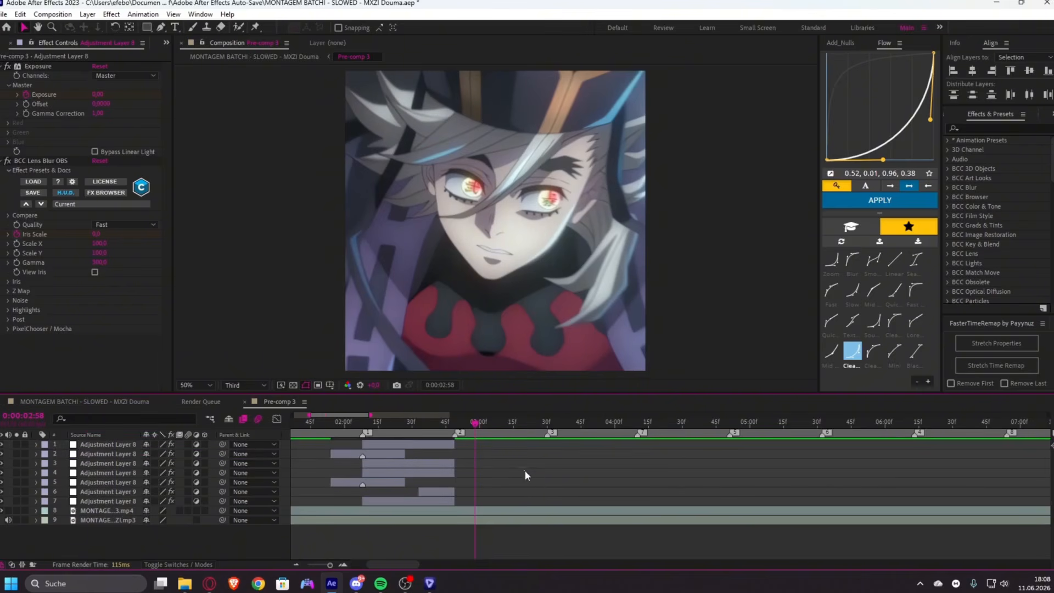
{"action": "left_click", "coordinate": [414, 444]}
{"action": "key", "text": "Delete"}
- Shift the two remaining Adjustment Layer 8 copies together along the timeline to align with marker 2
{"action": "left_click", "coordinate": [405, 463]}
{"action": "left_click", "coordinate": [393, 453]}
{"action": "left_click", "coordinate": [390, 445], "text": "ctrl"}
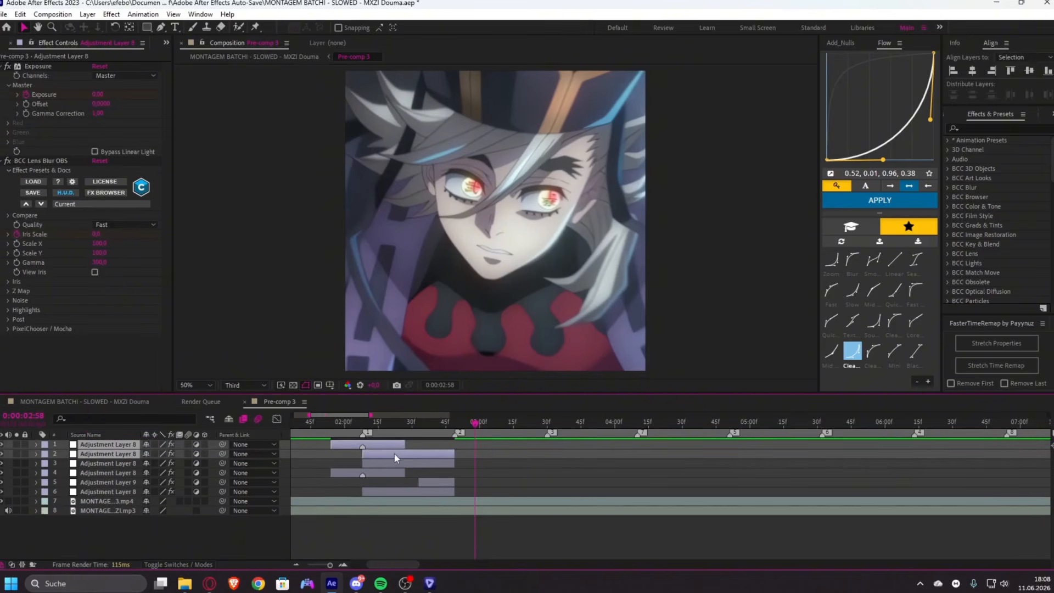
{"action": "left_click_drag", "start_coordinate": [393, 455], "coordinate": [486, 460]}
{"action": "left_click", "coordinate": [500, 465]}
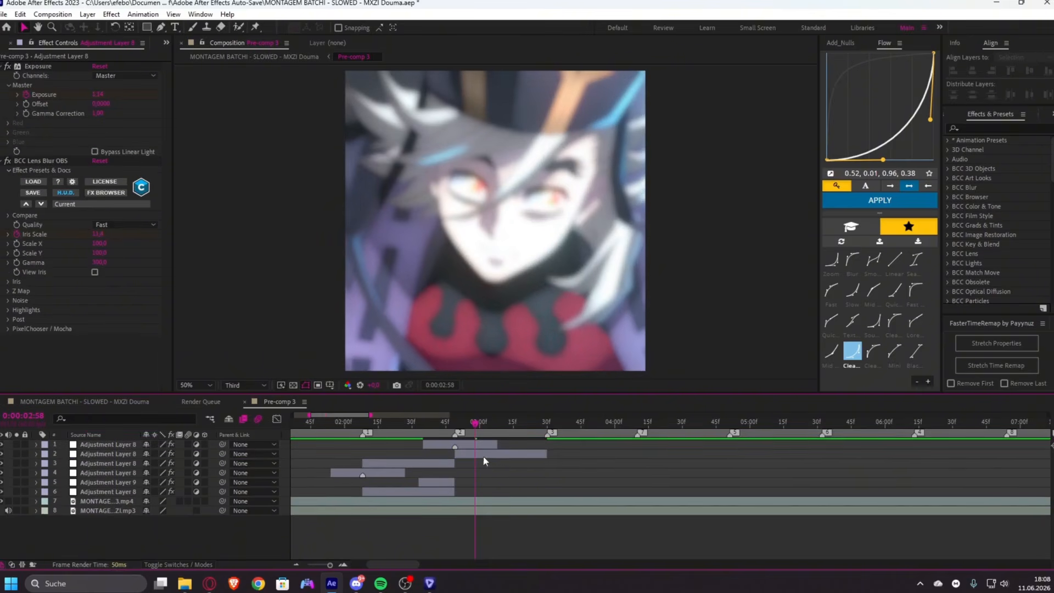
- Add an adjustment layer above the copied ripple layer and trim its start to marker 2
{"action": "left_click", "coordinate": [462, 428]}
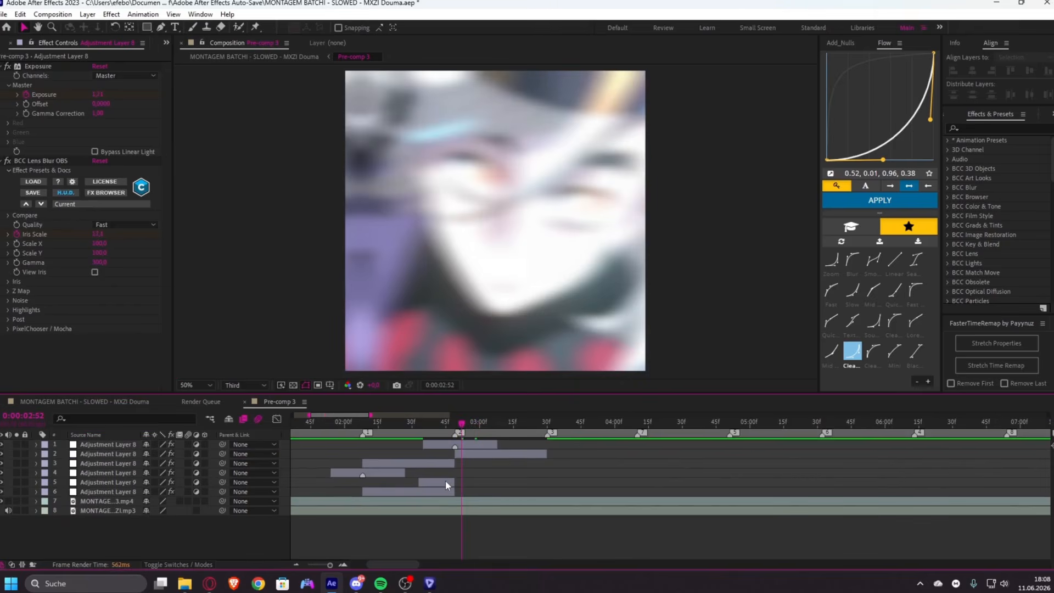
{"action": "left_click", "coordinate": [464, 454]}
{"action": "key", "text": "ctrl+alt+y"}
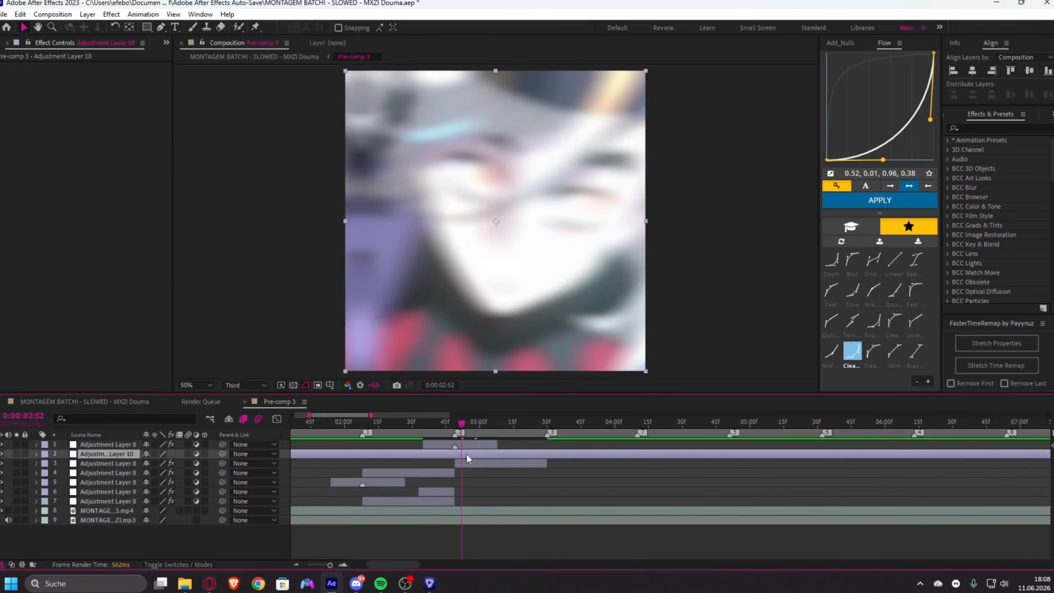
{"action": "scroll", "coordinate": [471, 454], "scroll_direction": "up", "scroll_amount": 2}
{"action": "left_click", "coordinate": [436, 429]}
{"action": "key", "text": "ctrl+shift+d"}
{"action": "left_click", "coordinate": [427, 464]}
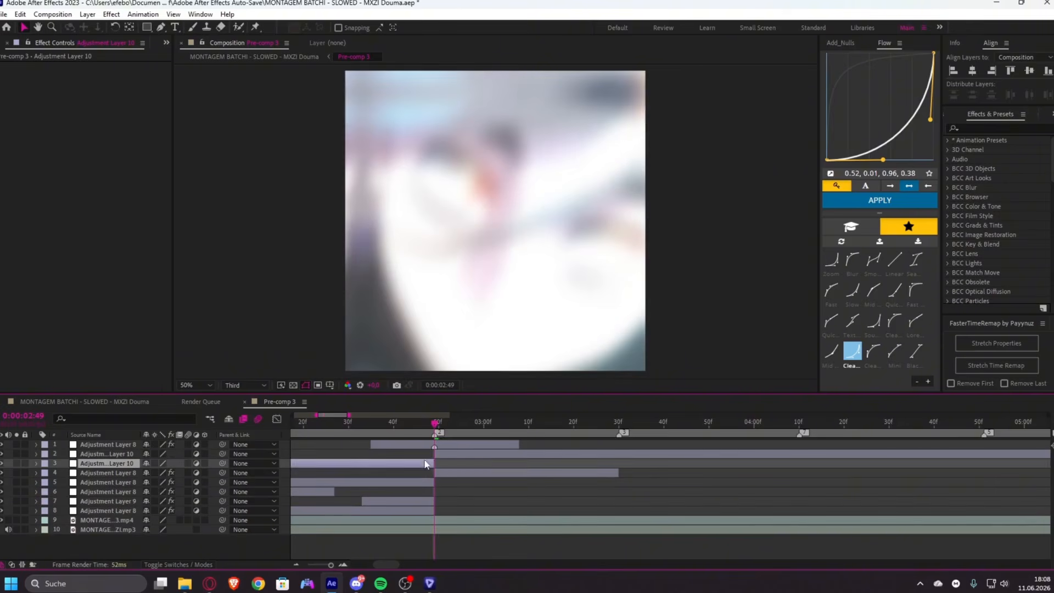
{"action": "key", "text": "Delete"}
- Trim the end of Adjustment Layer 10 at 0:00:03:04 and return to its first frame
{"action": "left_click_drag", "start_coordinate": [441, 427], "coordinate": [502, 443]}
{"action": "left_click", "coordinate": [509, 454]}
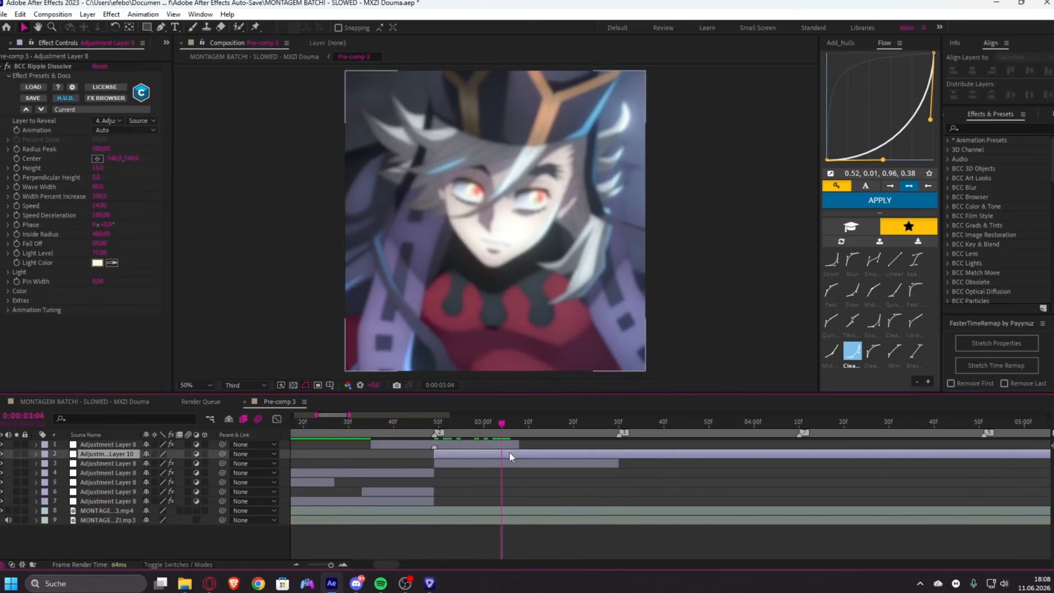
{"action": "key", "text": "ctrl+shift+d"}
{"action": "key", "text": "Delete"}
{"action": "left_click", "coordinate": [495, 454]}
{"action": "key", "text": "i"}
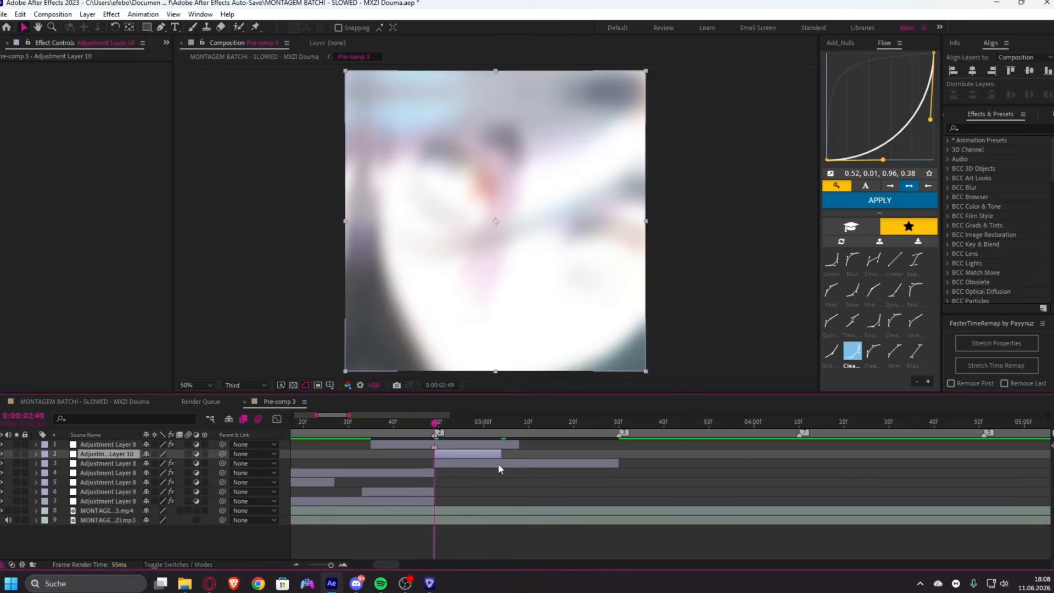
- Apply Warp to Adjustment Layer 10, set Warp Style to FishEye and start keyframing Bend at 0:00:02:49
{"action": "key", "text": "ctrl+space"}
{"action": "type", "text": "arp"}
{"action": "key", "text": "BackSpace"}
{"action": "key", "text": "BackSpace"}
{"action": "key", "text": "BackSpace"}
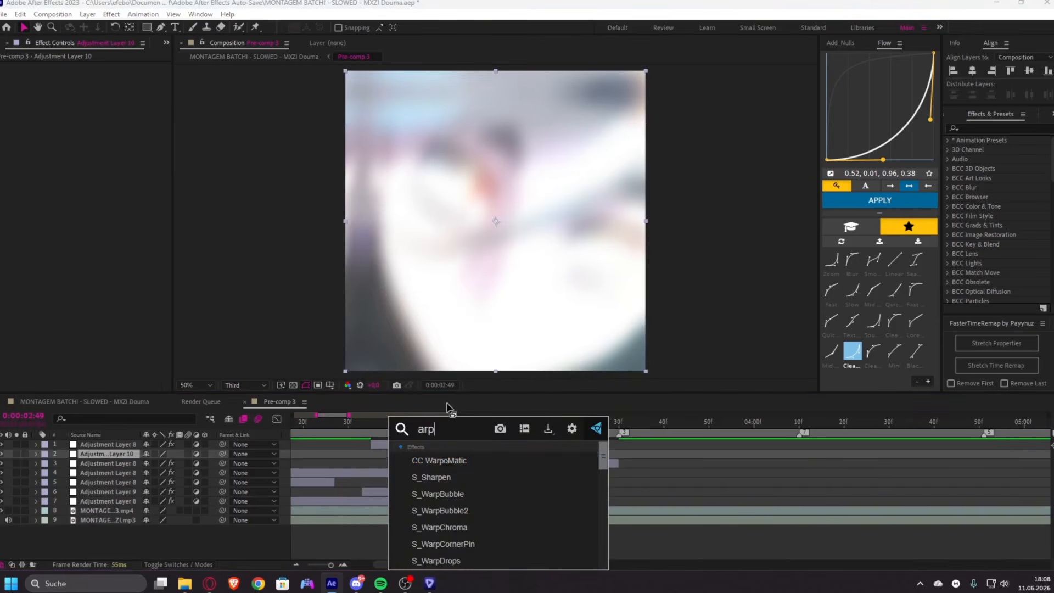
{"action": "type", "text": "warp"}
{"action": "key", "text": "Return"}
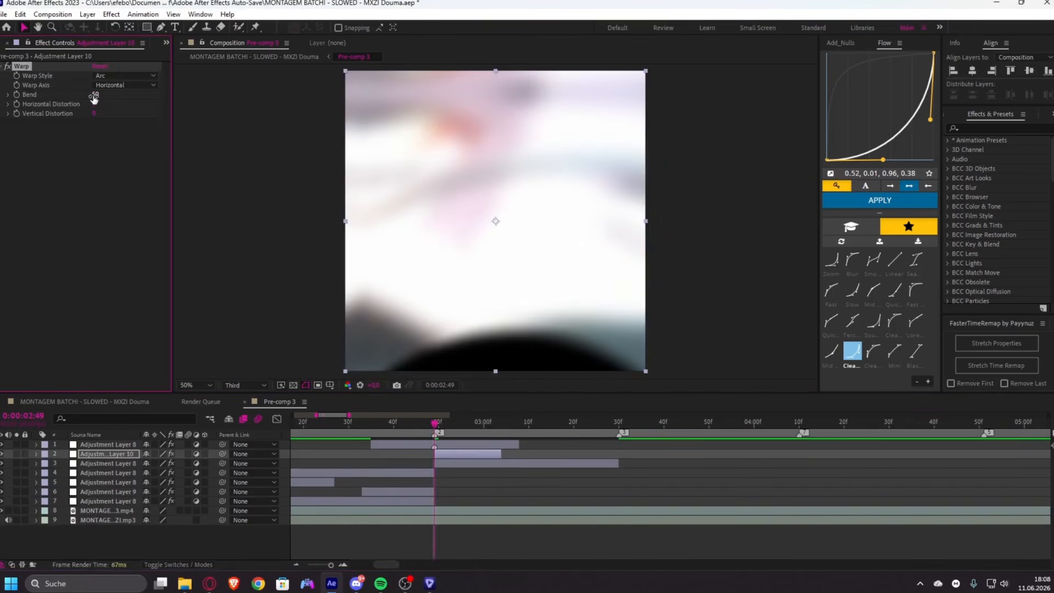
{"action": "left_click", "coordinate": [117, 77]}
{"action": "left_click", "coordinate": [137, 222]}
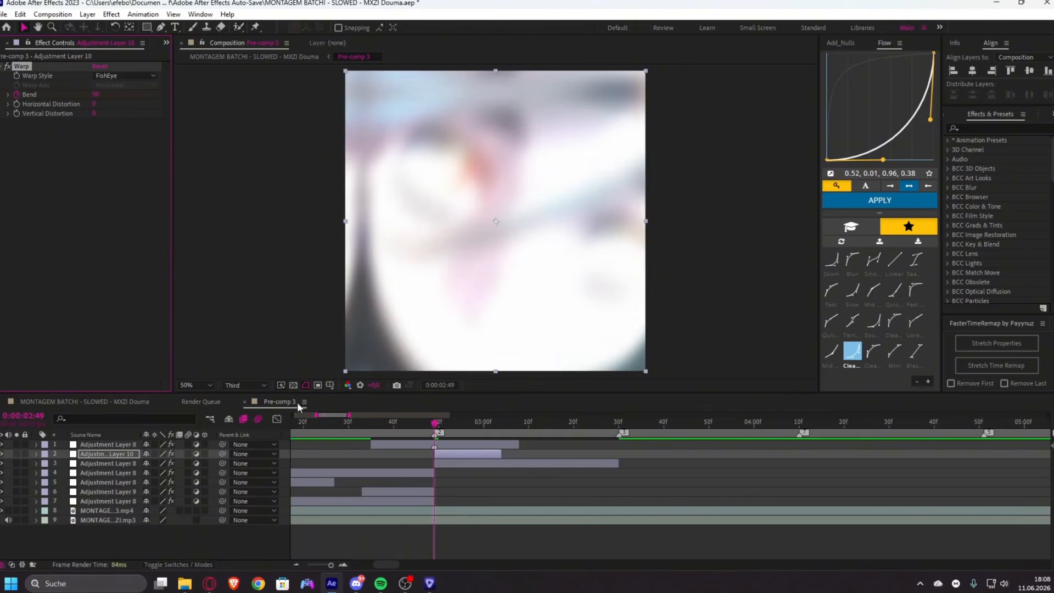
- Keyframe Bend at 0 on Adjustment Layer 10's last frame and ease it with the 0.03, 0.51, 0.39, 0.93 Flow curve
{"action": "left_click", "coordinate": [95, 94]}
{"action": "type", "text": "0"}
{"action": "key", "text": "Return"}
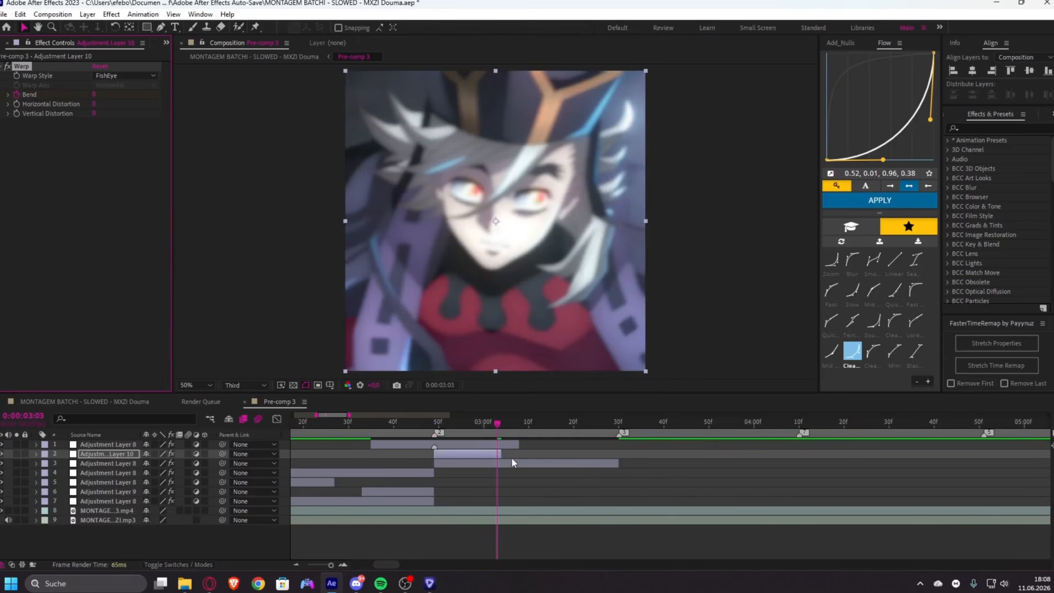
{"action": "key", "text": "u"}
{"action": "left_click", "coordinate": [873, 350]}
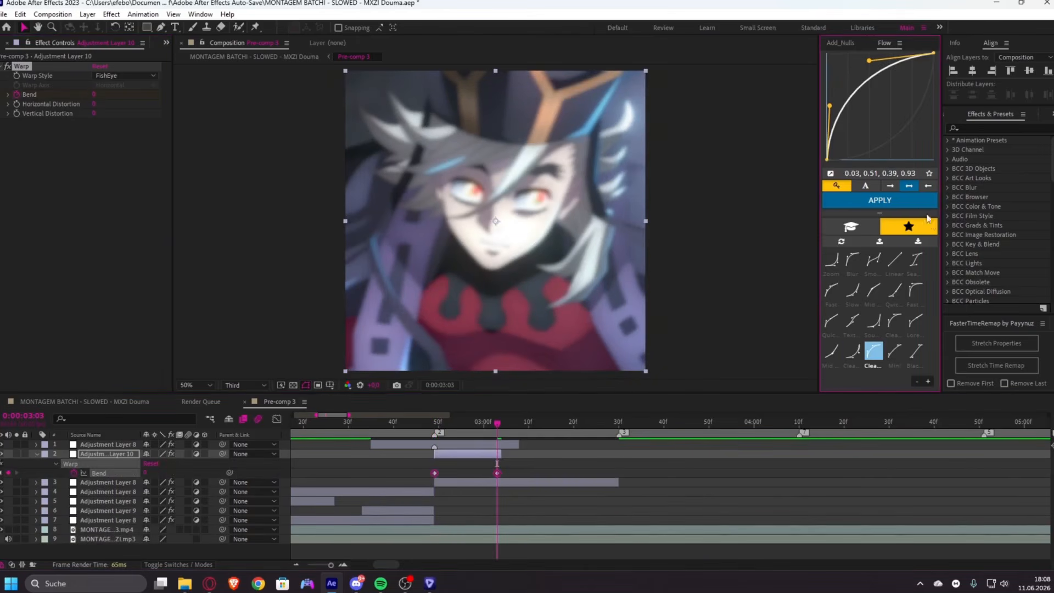
{"action": "left_click", "coordinate": [904, 202]}
{"action": "key", "text": "u"}
{"action": "key", "text": "i"}
{"action": "left_click", "coordinate": [453, 484]}
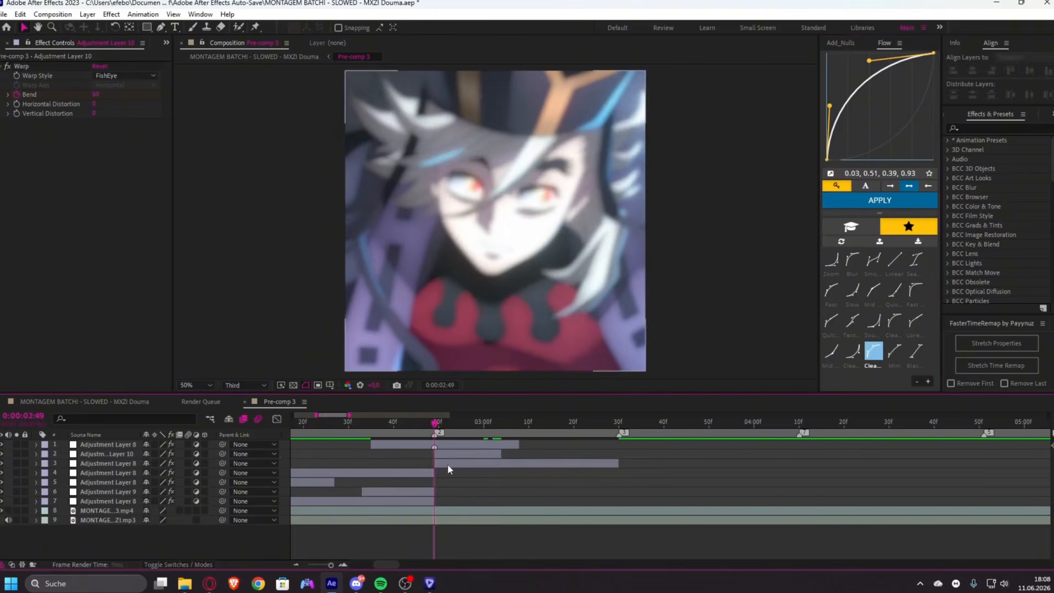
- Add another adjustment layer, place it below the copied ripple layer and trim its start to marker 2
{"action": "left_click", "coordinate": [447, 463]}
{"action": "key", "text": "ctrl+alt+y"}
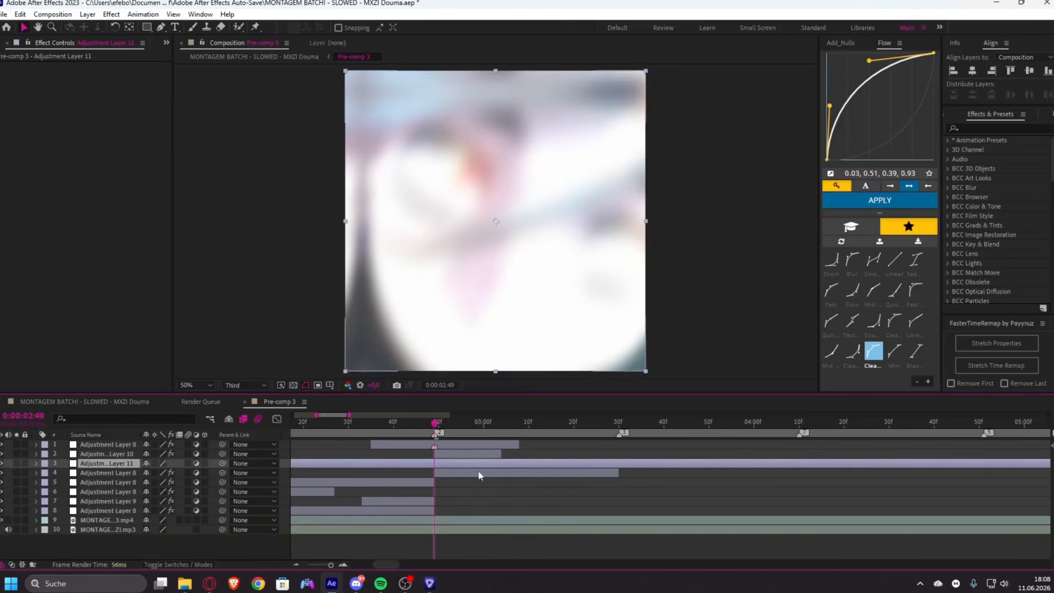
{"action": "left_click_drag", "start_coordinate": [85, 464], "coordinate": [99, 479]}
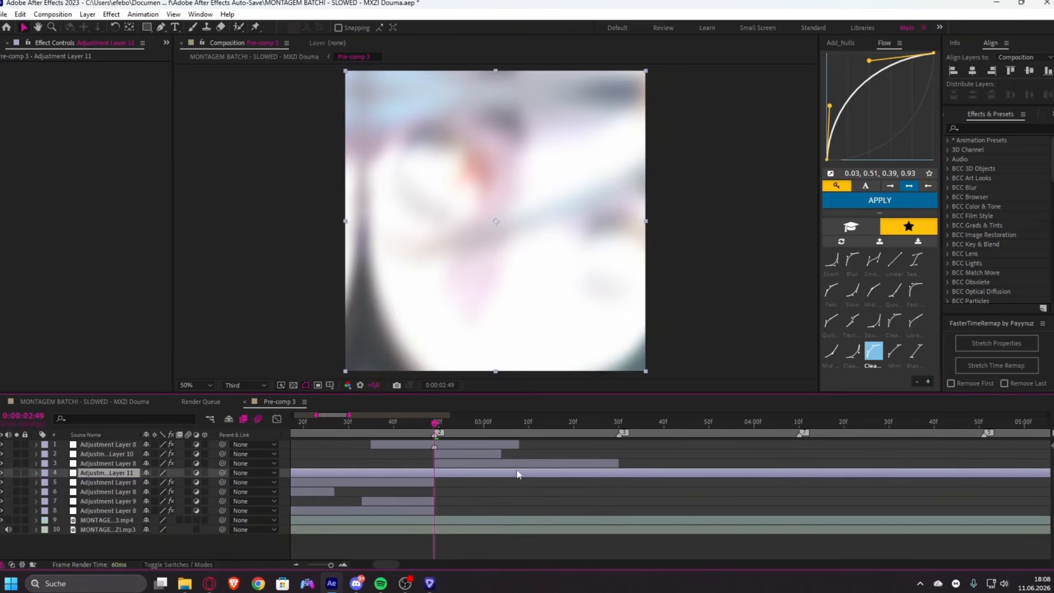
{"action": "key", "text": "ctrl+shift+d"}
{"action": "left_click", "coordinate": [427, 481]}
{"action": "key", "text": "Delete"}
- Trim the end of Adjustment Layer 11 to marker 3
{"action": "left_click", "coordinate": [453, 474]}
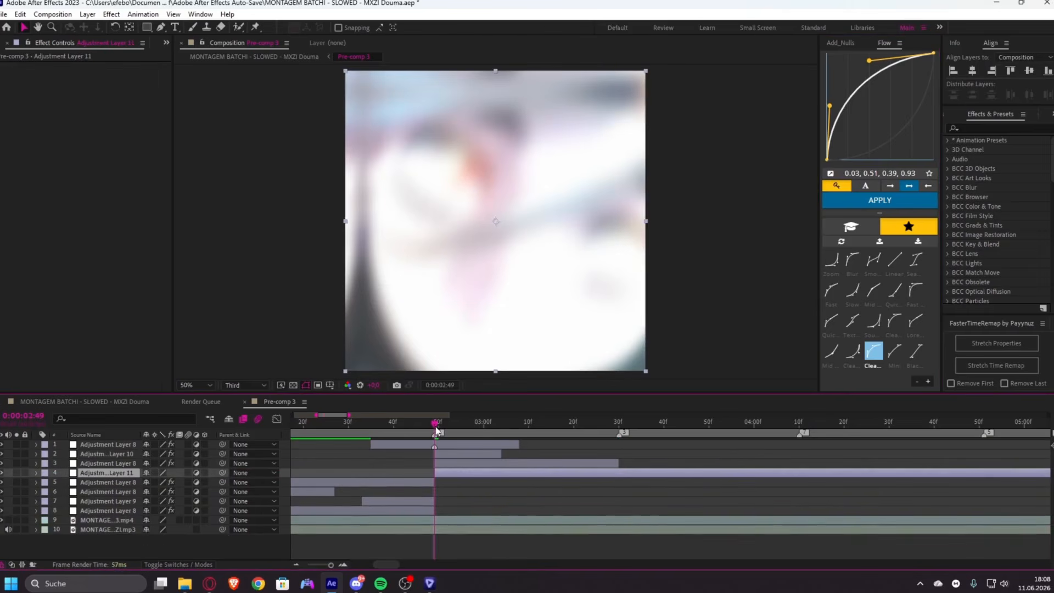
{"action": "left_click_drag", "start_coordinate": [436, 429], "coordinate": [530, 467]}
{"action": "key", "text": "ctrl+shift+d"}
{"action": "key", "text": "Delete"}
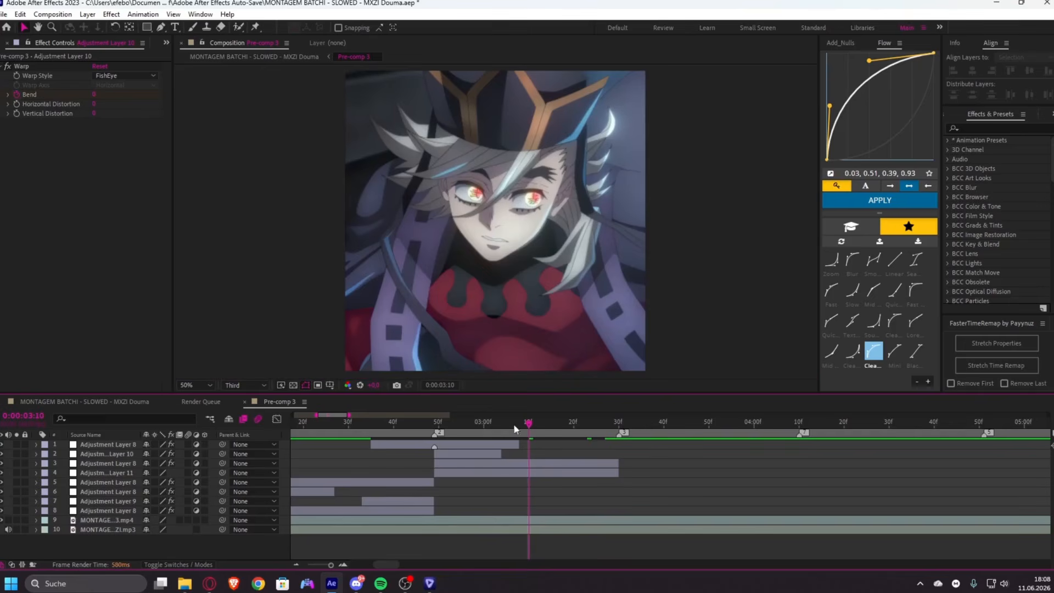
- Apply the Transform effect to Adjustment Layer 11 and set a Skew keyframe of 25 at the layer's first frame
{"action": "left_click_drag", "start_coordinate": [435, 427], "coordinate": [477, 431]}
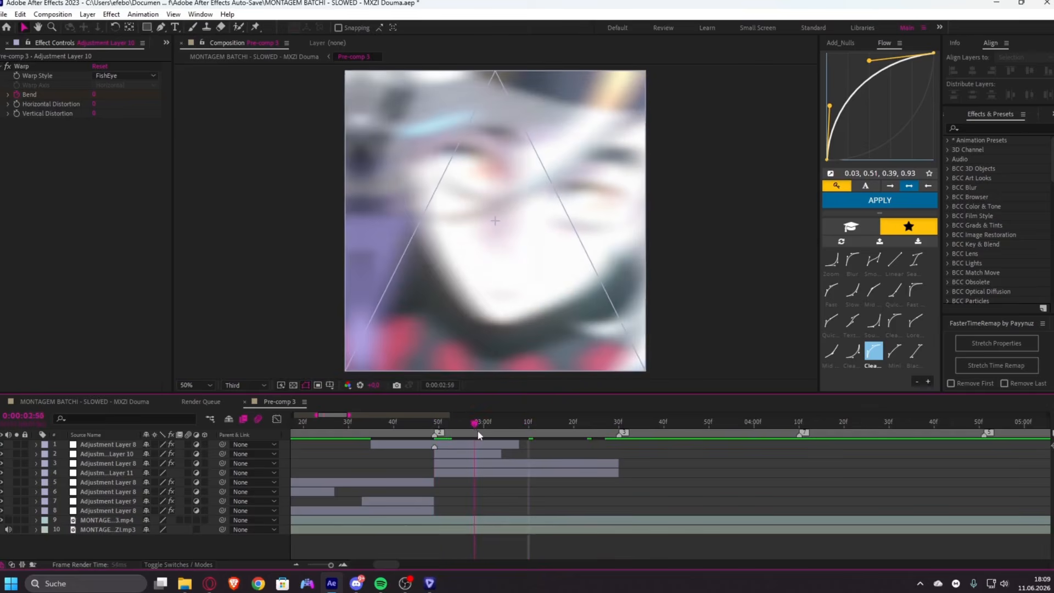
{"action": "left_click", "coordinate": [513, 474]}
{"action": "key", "text": "i"}
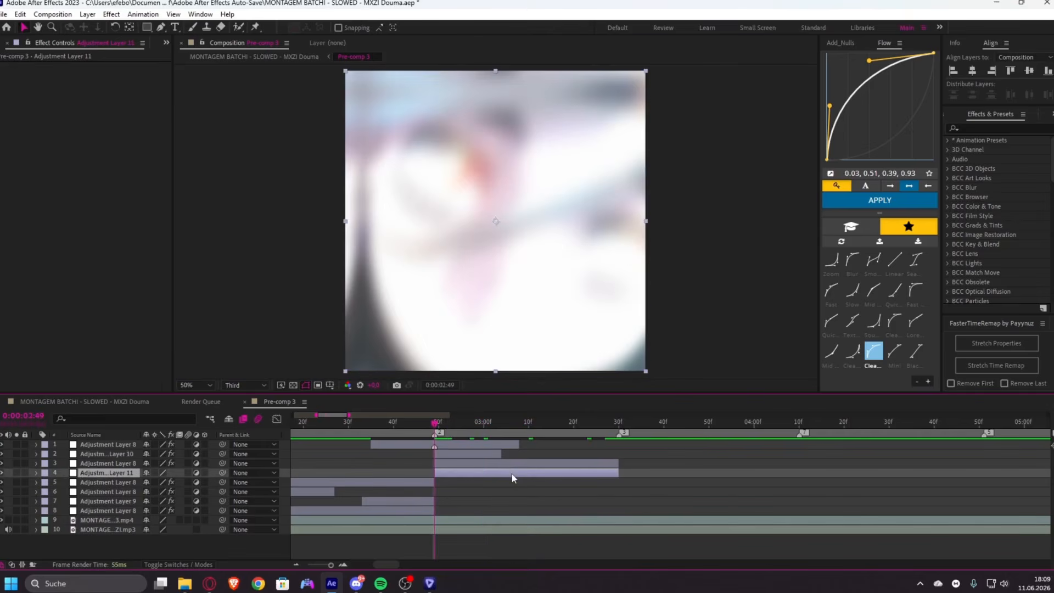
{"action": "key", "text": "ctrl+space"}
{"action": "type", "text": "trans"}
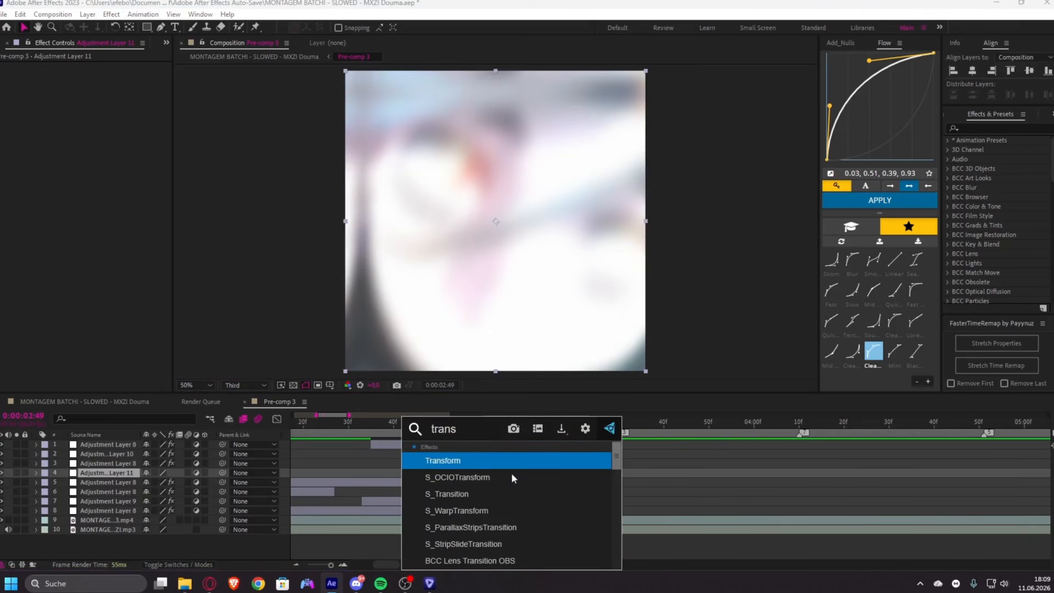
{"action": "key", "text": "Return"}
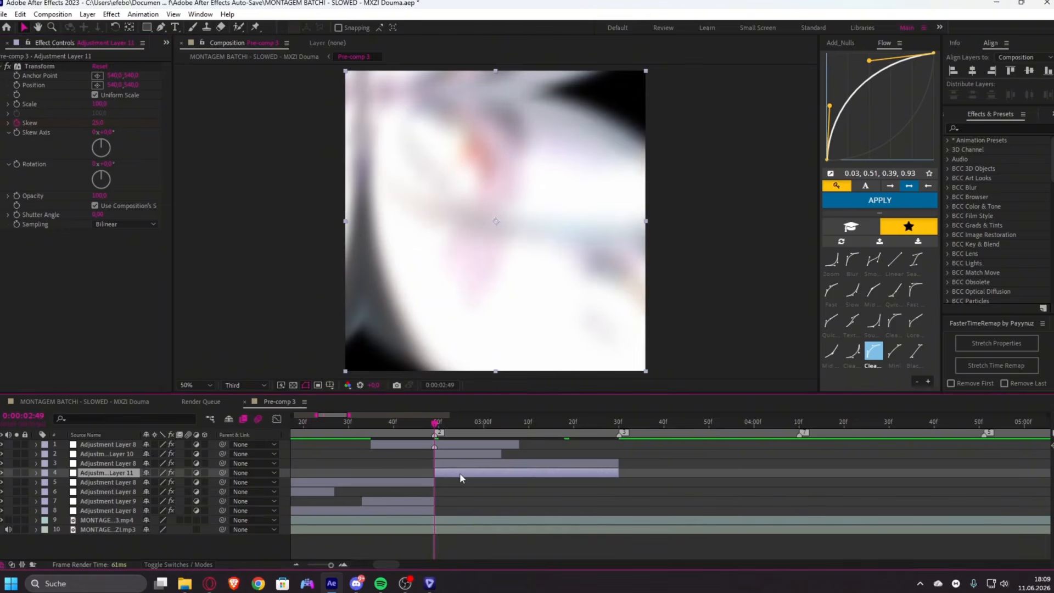
- Keyframe Adjustment Layer 11's Skew to 0 at 0:00:03:09 and to 25 at the layer's last frame, 0:00:03:29
{"action": "key", "text": "u"}
{"action": "left_click", "coordinate": [525, 420]}
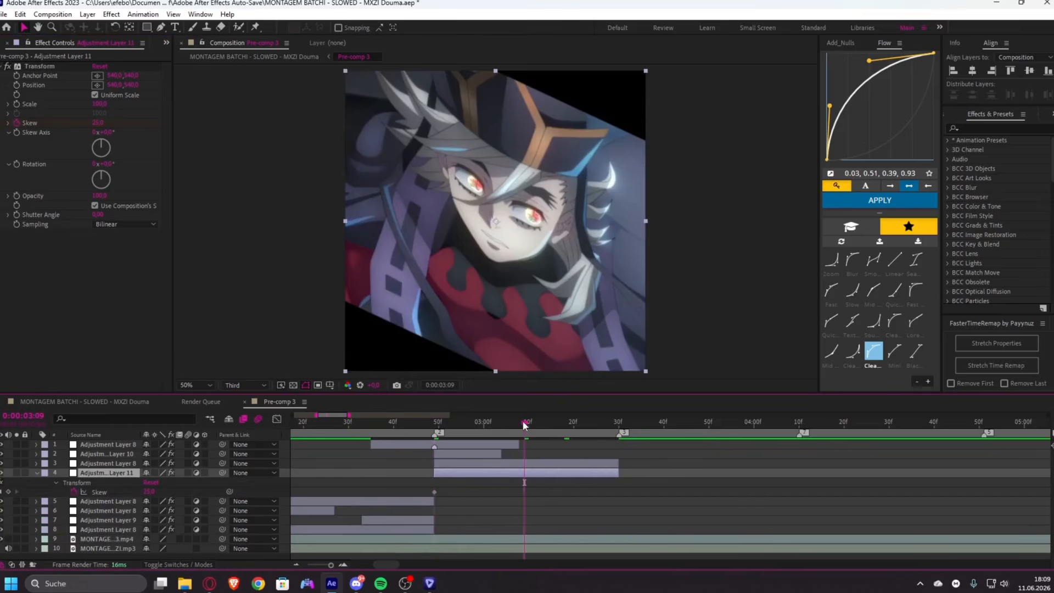
{"action": "left_click", "coordinate": [104, 123]}
{"action": "type", "text": "0"}
{"action": "key", "text": "Return"}
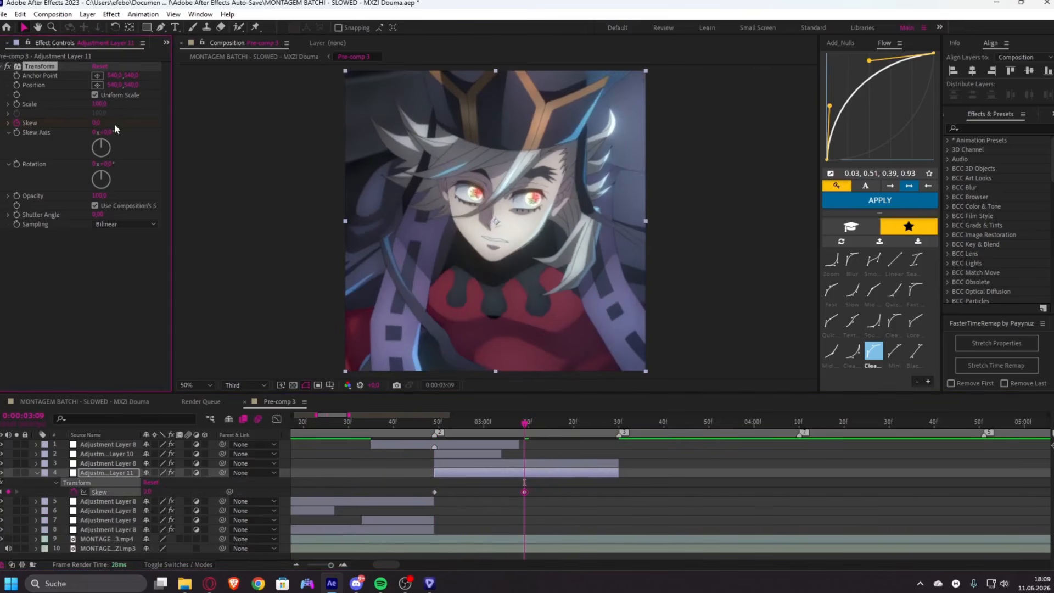
{"action": "key", "text": "o"}
{"action": "left_click", "coordinate": [96, 122]}
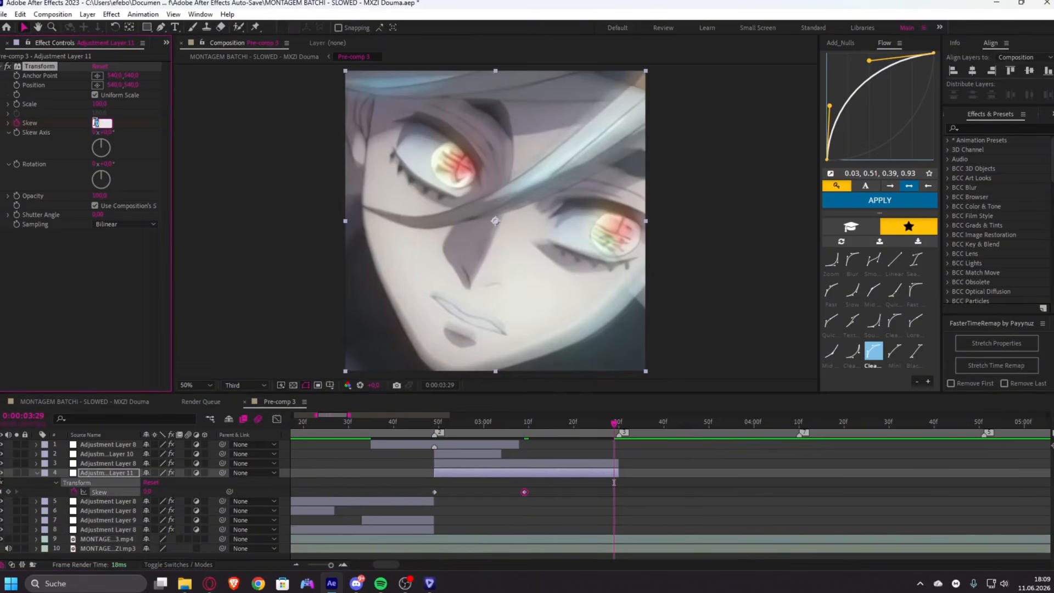
{"action": "type", "text": "25"}
{"action": "key", "text": "Return"}
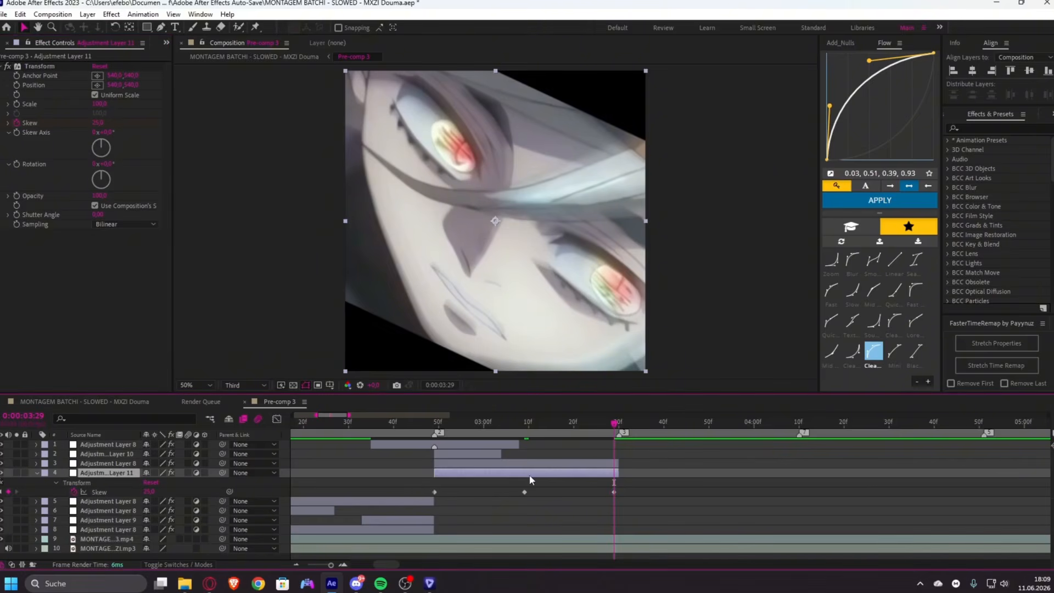
- Add the Motion Tile effect to Adjustment Layer 11 and place it above the Transform effect
{"action": "key", "text": "ctrl+space"}
{"action": "type", "text": "motio"}
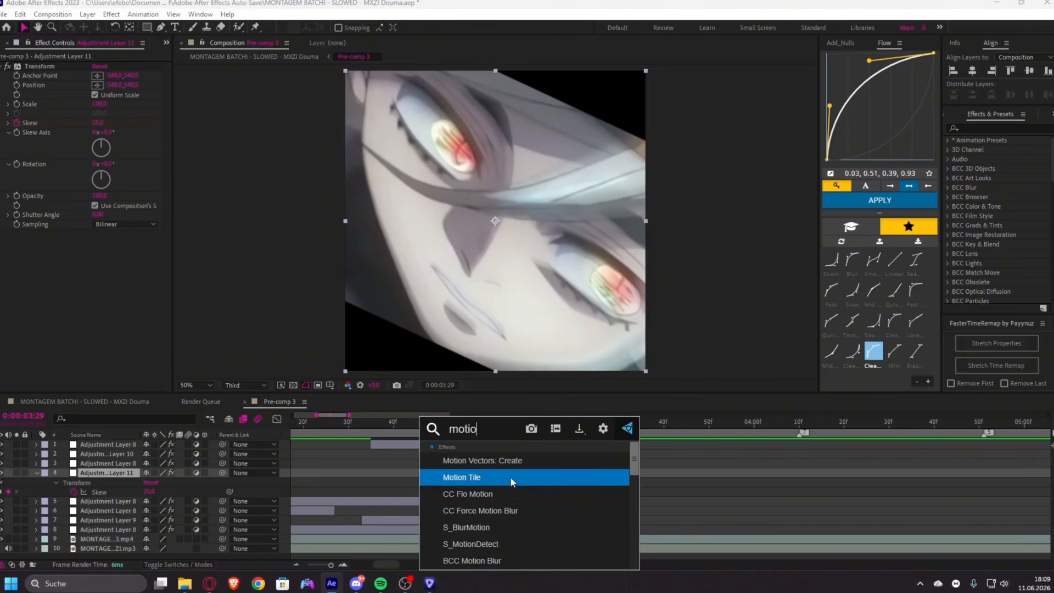
{"action": "left_click", "coordinate": [510, 476]}
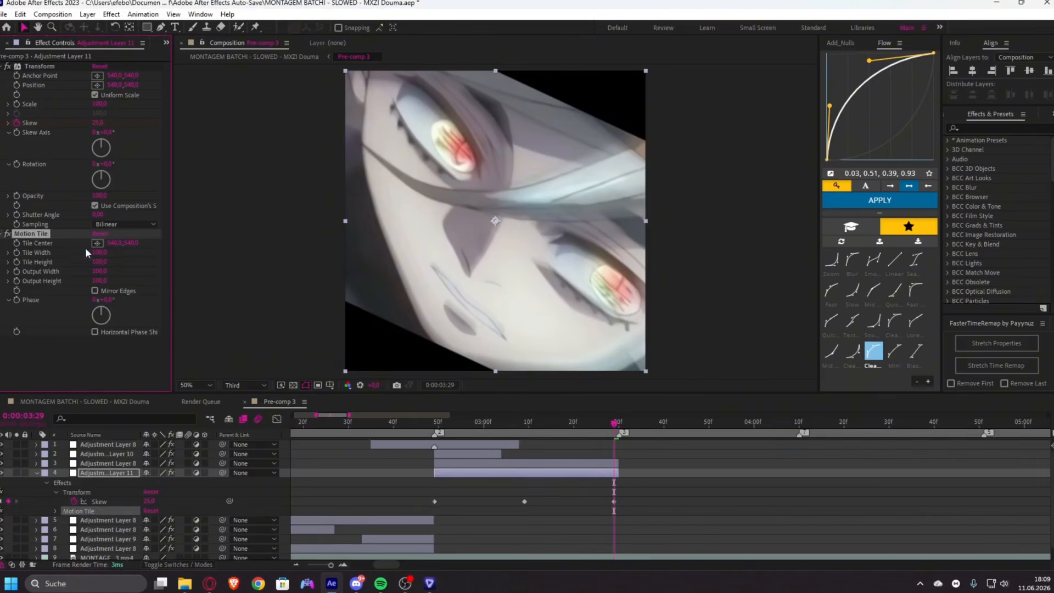
{"action": "left_click_drag", "start_coordinate": [57, 185], "coordinate": [42, 73]}
{"action": "left_click_drag", "start_coordinate": [42, 66], "coordinate": [42, 337]}
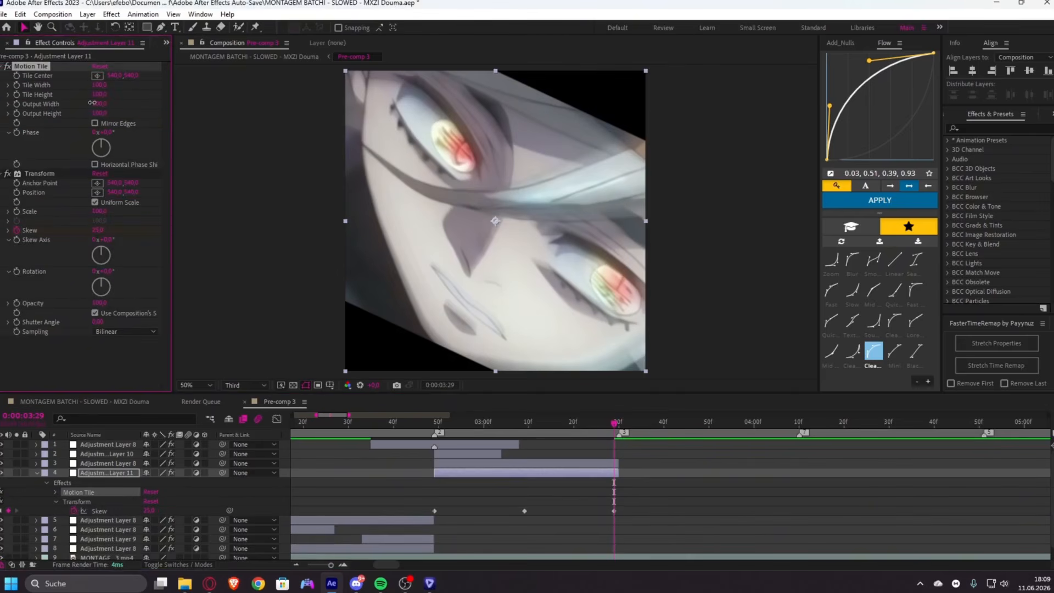
- Increase Motion Tile's Output Width and Output Height to more than 400 and enable Mirror Edges
{"action": "left_click_drag", "start_coordinate": [102, 102], "coordinate": [107, 110]}
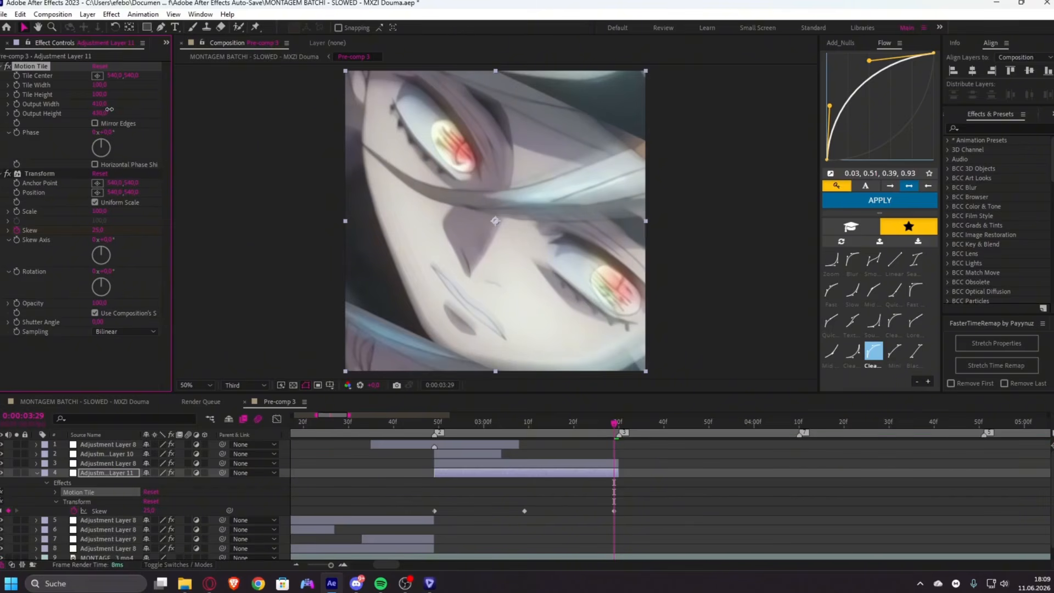
{"action": "left_click", "coordinate": [96, 121]}
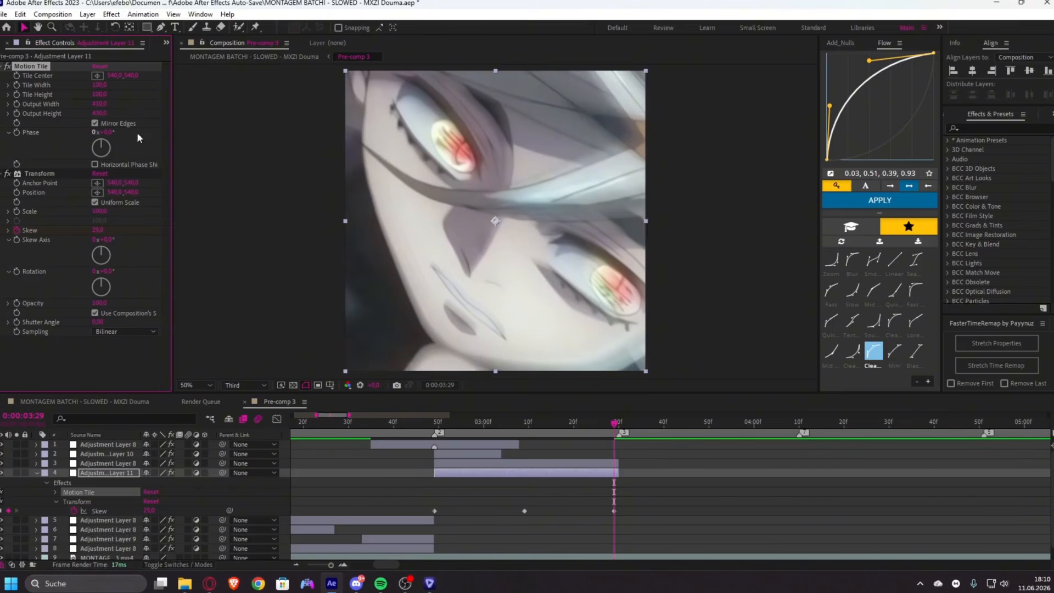
{"action": "left_click", "coordinate": [421, 500]}
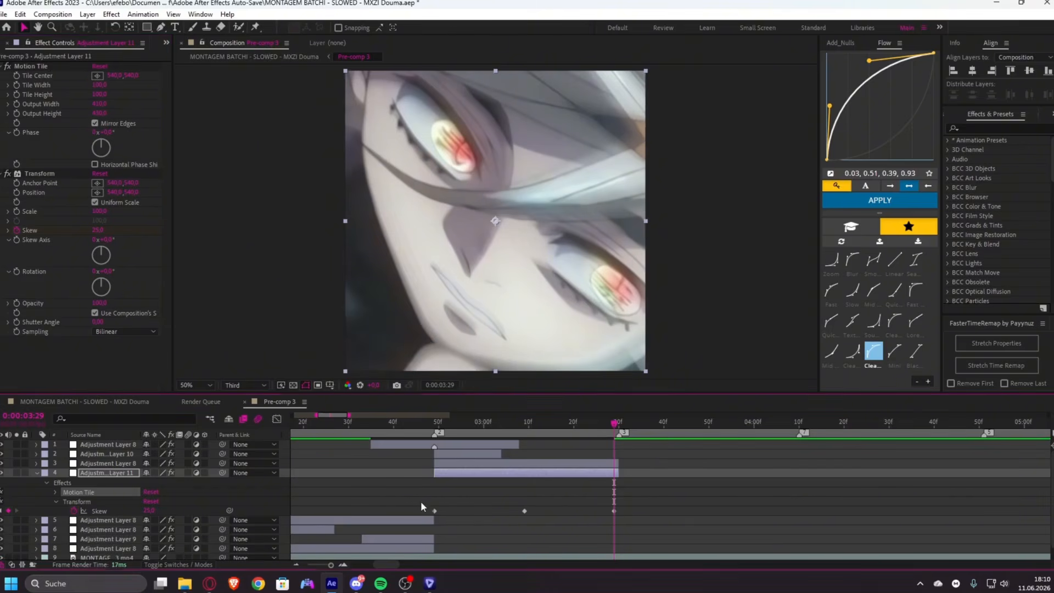
- Apply the 0.03, 0.51, 0.39, 0.93 easing curve to Adjustment Layer 11's first two Skew keyframes
{"action": "left_click", "coordinate": [454, 473]}
{"action": "key", "text": "i"}
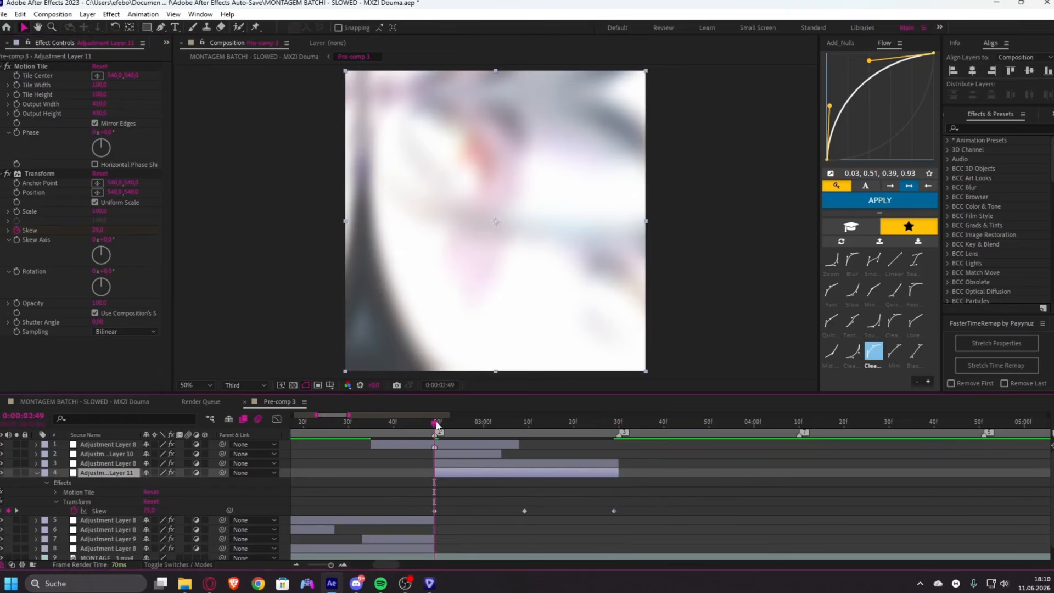
{"action": "left_click_drag", "start_coordinate": [423, 499], "coordinate": [531, 522]}
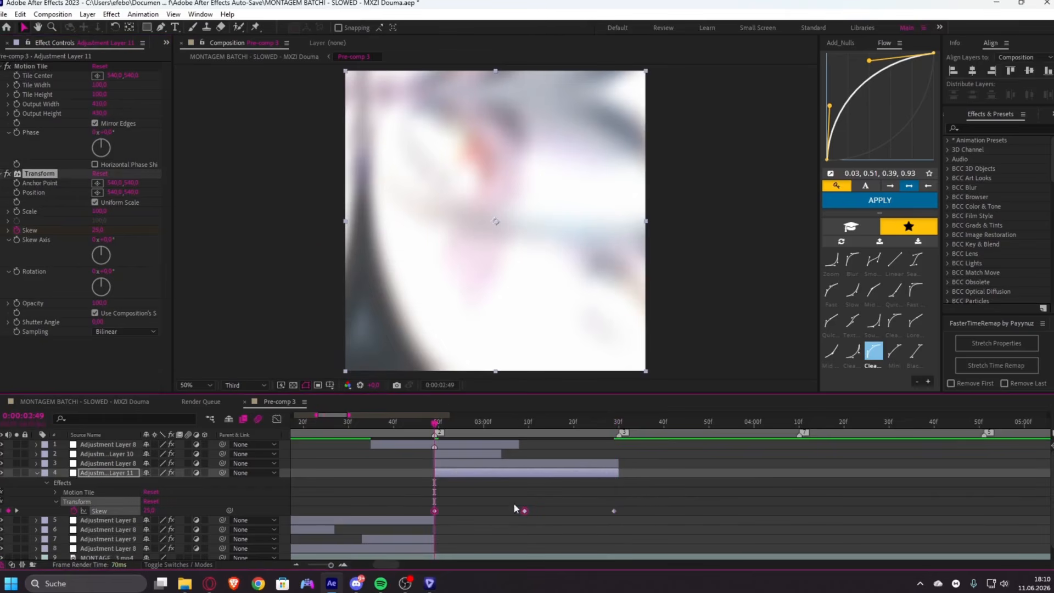
{"action": "left_click", "coordinate": [875, 200]}
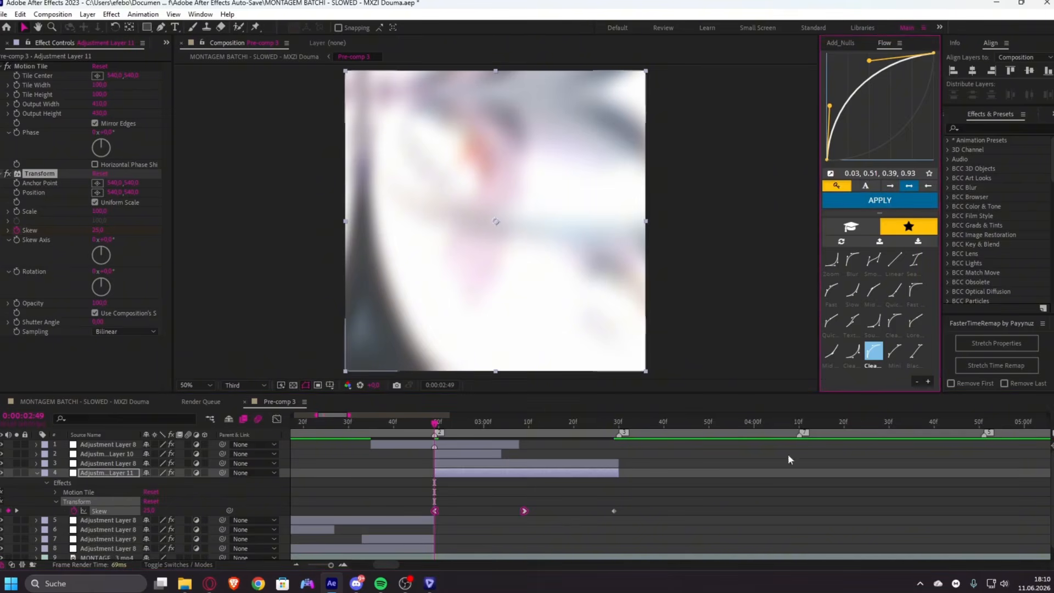
- Apply the 0.52, 0.01, 0.96, 0.38 easing preset to Adjustment Layer 11's last two Skew keyframes
{"action": "left_click_drag", "start_coordinate": [514, 497], "coordinate": [654, 523]}
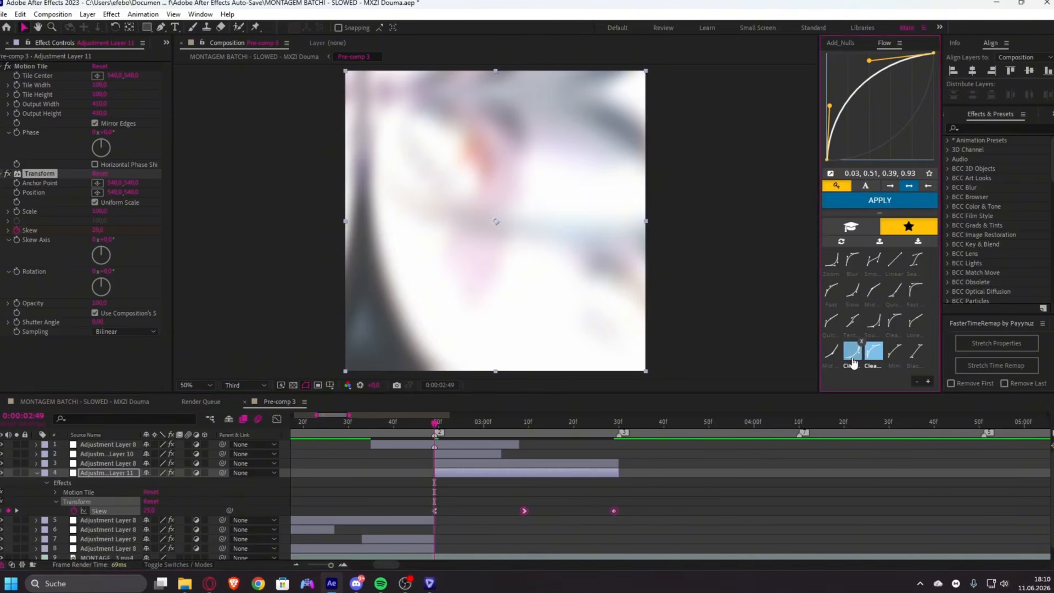
{"action": "left_click", "coordinate": [852, 354]}
{"action": "left_click", "coordinate": [893, 198]}
{"action": "left_click", "coordinate": [500, 482]}
- Play back the composition from before marker 1 to check the skew animation and the transitions
{"action": "scroll", "coordinate": [494, 473], "scroll_direction": "down", "scroll_amount": 1}
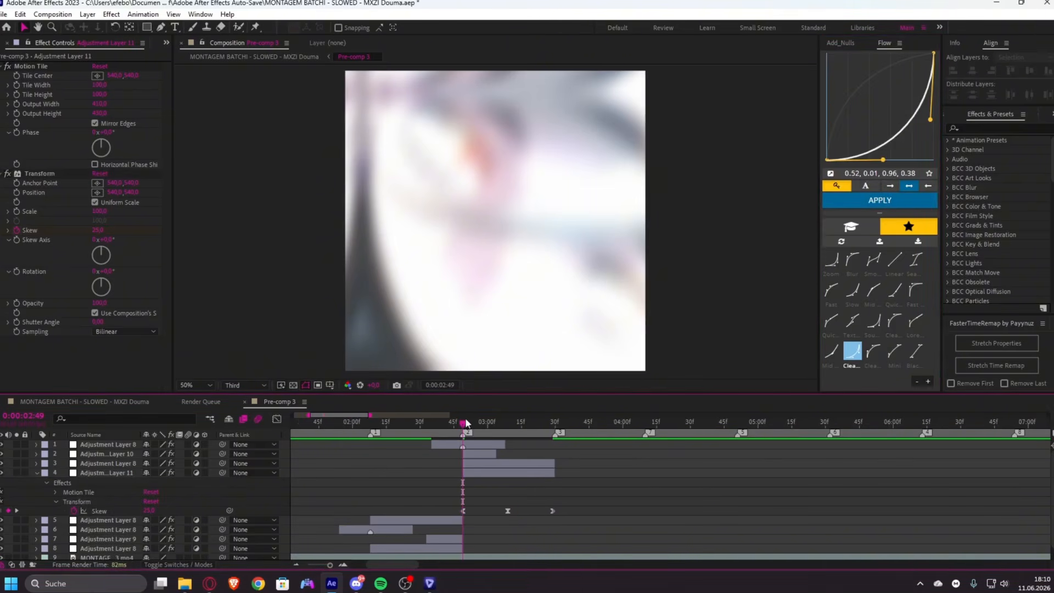
{"action": "key", "text": "space"}
{"action": "scroll", "coordinate": [428, 452], "scroll_direction": "left", "scroll_amount": 2}
{"action": "scroll", "coordinate": [407, 565], "scroll_direction": "right", "scroll_amount": 2}
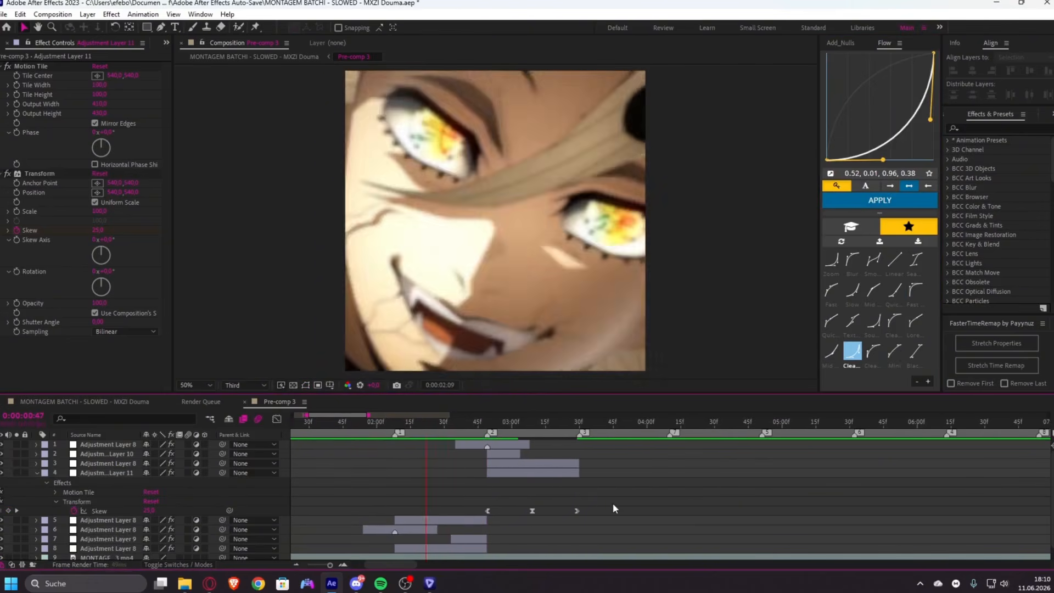
{"action": "left_click", "coordinate": [394, 428]}
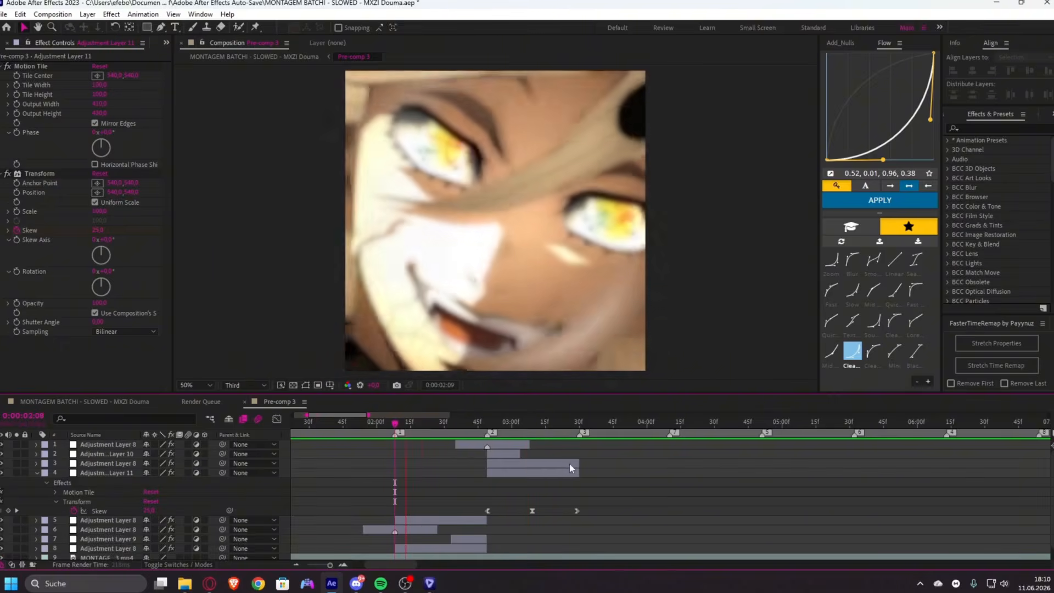
{"action": "left_click", "coordinate": [357, 425]}
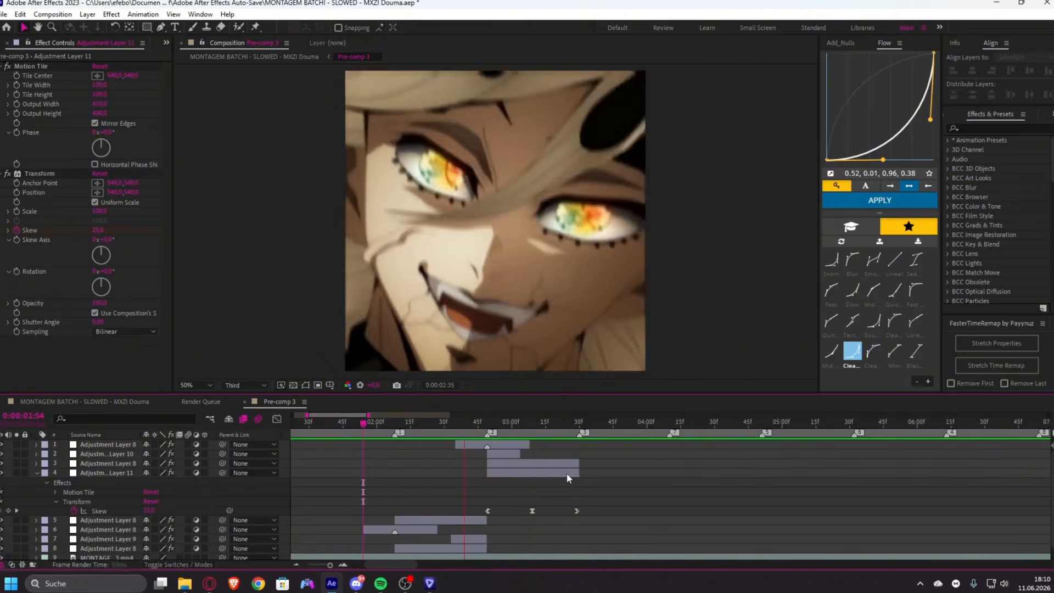
- Duplicate adjustment layers 5 to 8, move the copies to the top of the stack and shift them to marker 3
{"action": "key", "text": "u"}
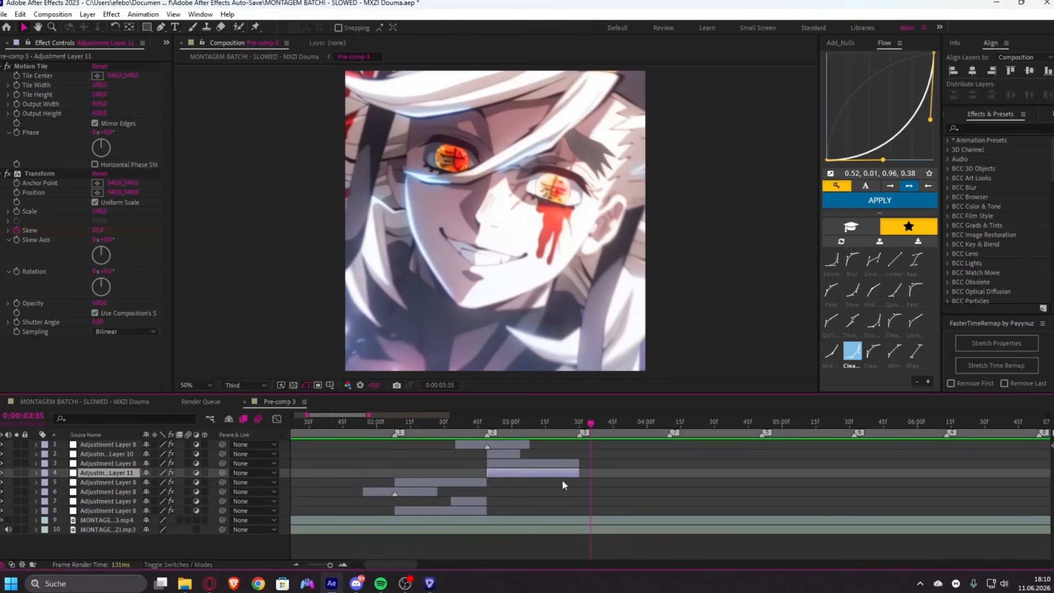
{"action": "left_click", "coordinate": [475, 510]}
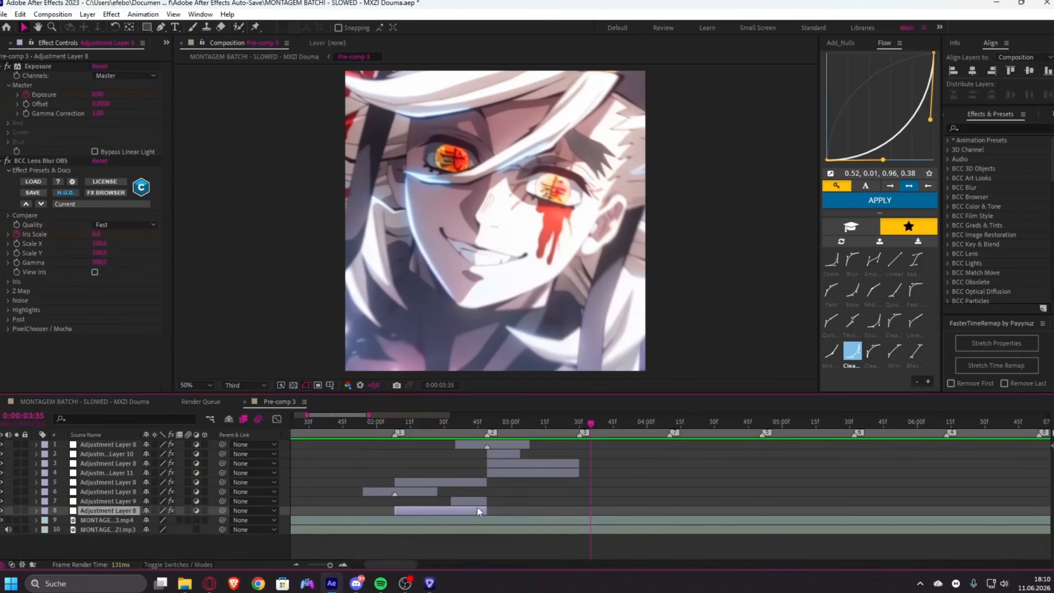
{"action": "left_click", "coordinate": [432, 482], "text": "shift"}
{"action": "key", "text": "ctrl+d"}
{"action": "left_click_drag", "start_coordinate": [132, 484], "coordinate": [127, 441]}
{"action": "left_click_drag", "start_coordinate": [434, 475], "coordinate": [617, 475]}
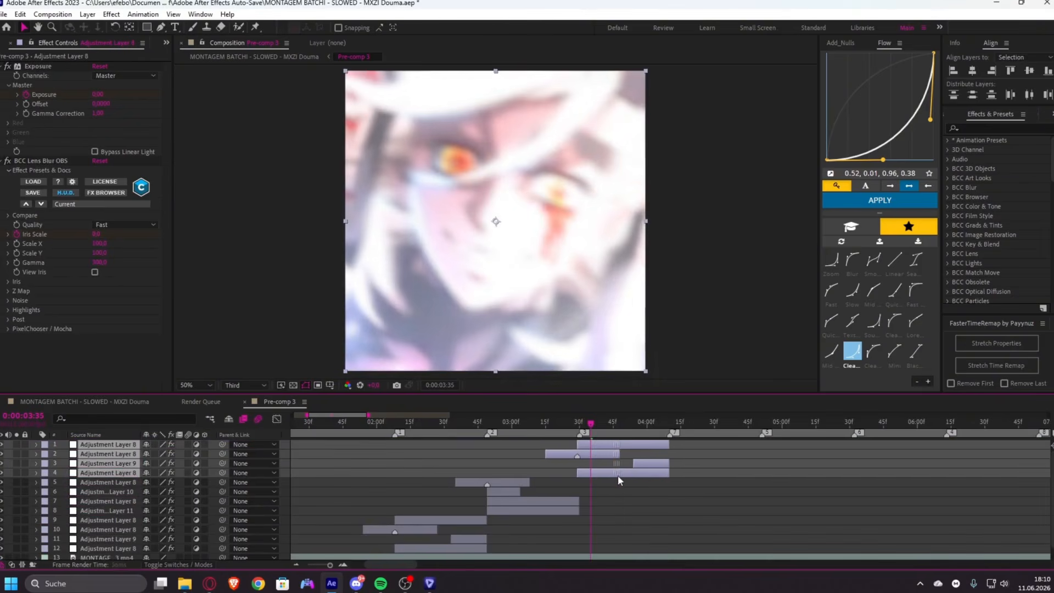
- Delete the topmost duplicated Adjustment Layer 8, which spans the whole clip after marker 3
{"action": "scroll", "coordinate": [617, 476], "scroll_direction": "up", "scroll_amount": 3, "text": "alt"}
{"action": "left_click", "coordinate": [579, 478]}
{"action": "left_click", "coordinate": [577, 445]}
{"action": "key", "text": "Delete"}
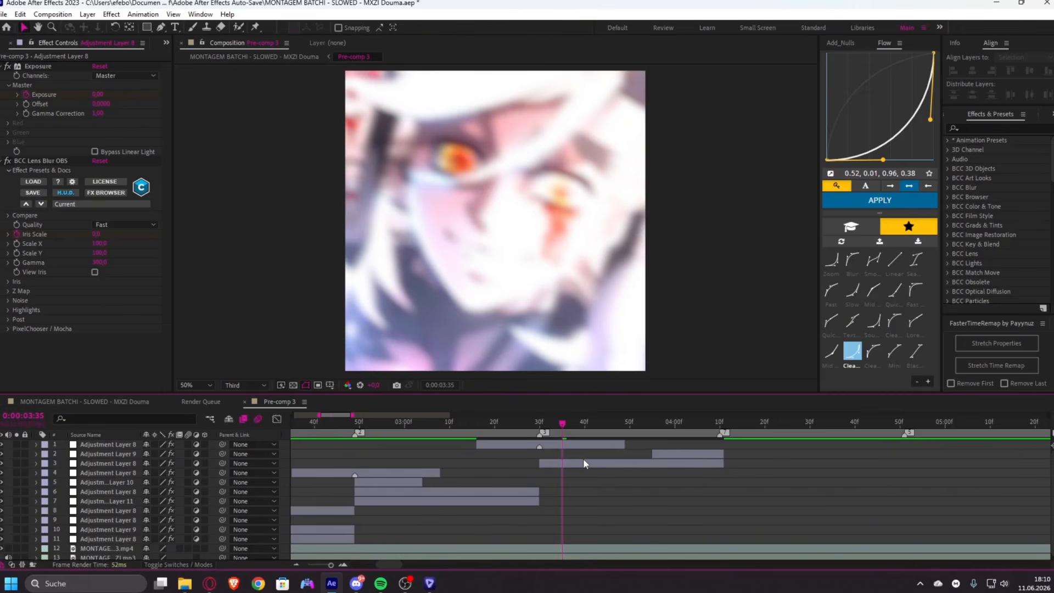
- Duplicate adjustment layers 4 to 7, bring the copies to the top and shift them to the marker at 0:00:04:10
{"action": "left_click_drag", "start_coordinate": [550, 427], "coordinate": [679, 473]}
{"action": "left_click", "coordinate": [475, 503]}
{"action": "left_click_drag", "start_coordinate": [470, 424], "coordinate": [437, 430]}
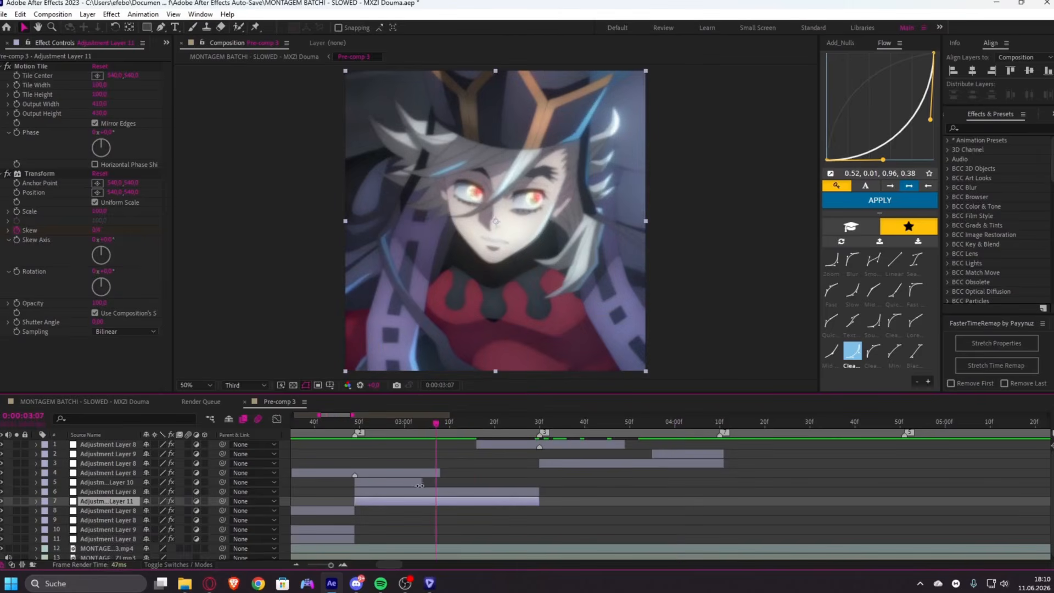
{"action": "left_click", "coordinate": [394, 473], "text": "shift"}
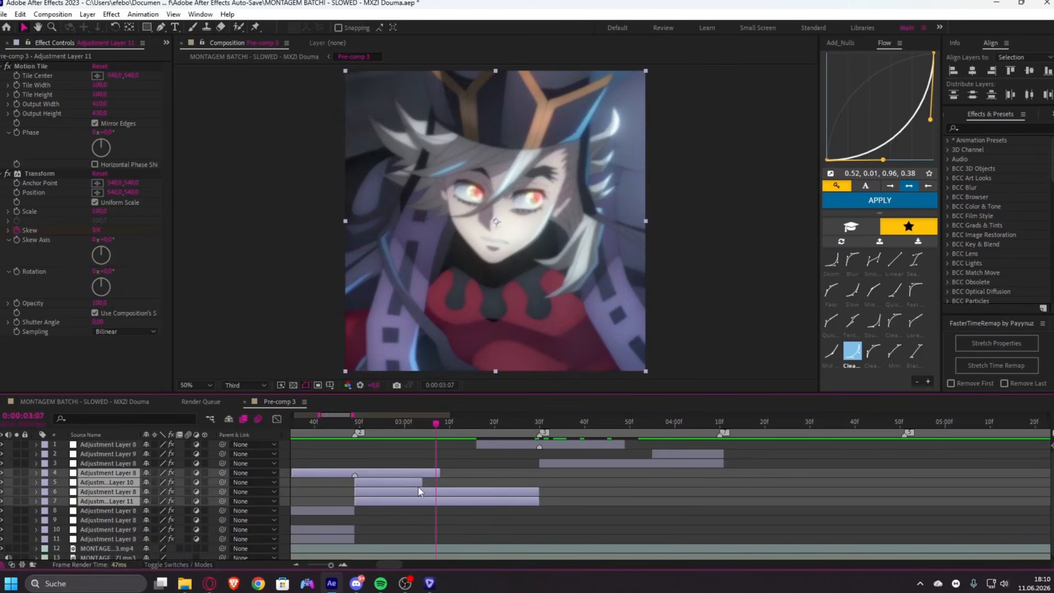
{"action": "key", "text": "ctrl+d"}
{"action": "key", "text": "ctrl+shift+bracketright"}
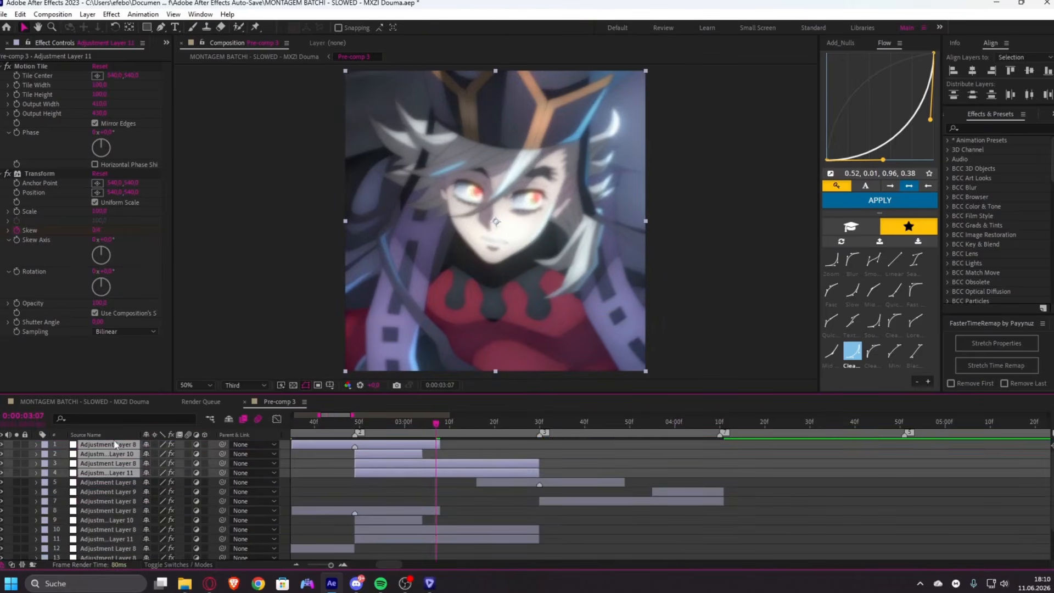
{"action": "left_click_drag", "start_coordinate": [403, 474], "coordinate": [761, 484]}
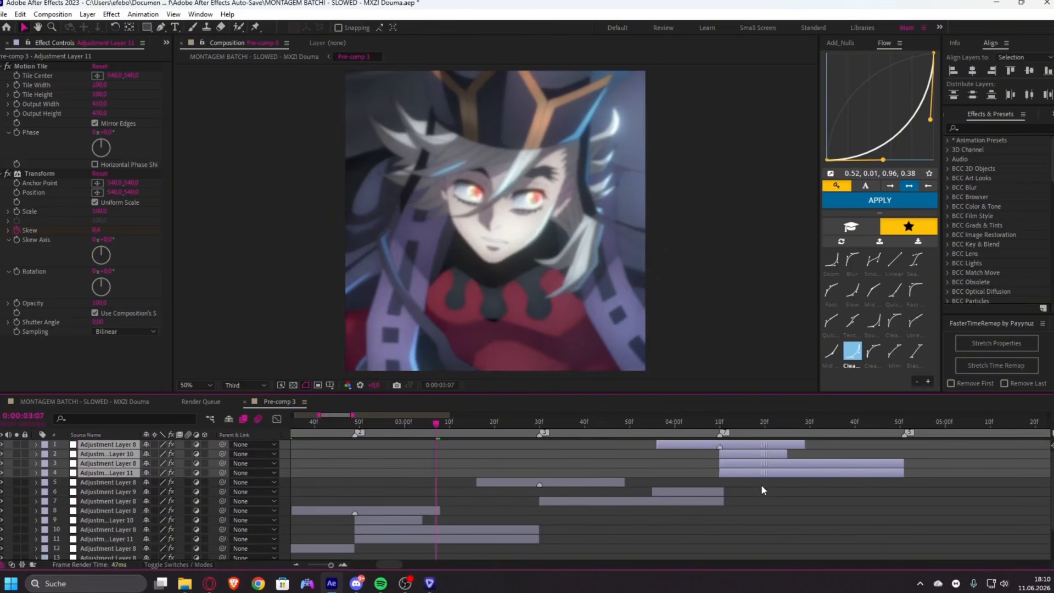
{"action": "left_click", "coordinate": [443, 558]}
- Trim Adjustment Layer 8 in row 7 to end at 0:00:04:10 and shift the Adjustment Layer 9 above it to end there too
{"action": "left_click", "coordinate": [544, 425]}
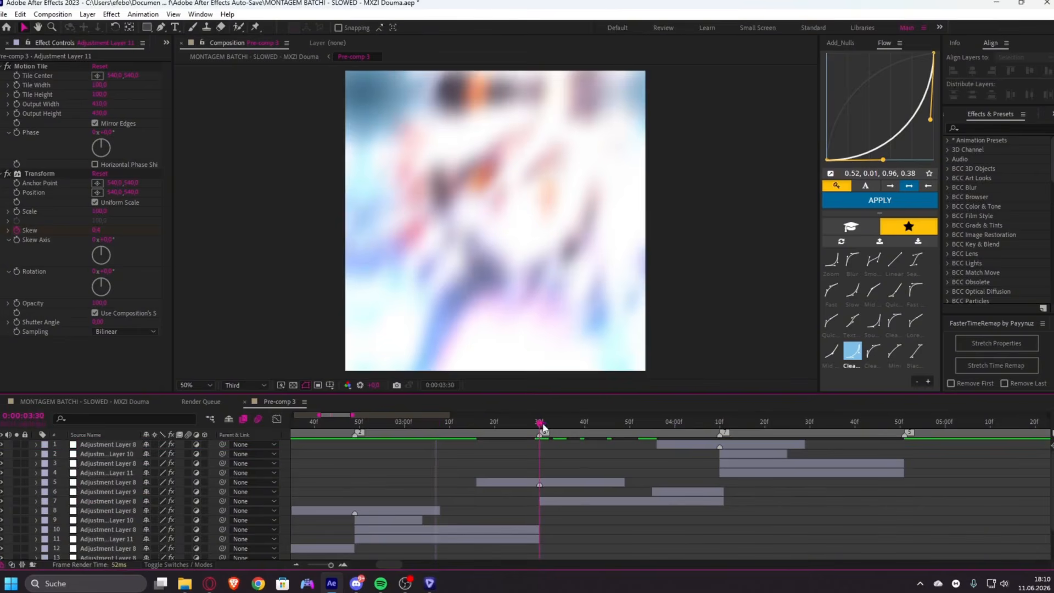
{"action": "left_click", "coordinate": [714, 425]}
{"action": "left_click_drag", "start_coordinate": [713, 426], "coordinate": [719, 425]}
{"action": "left_click", "coordinate": [717, 501]}
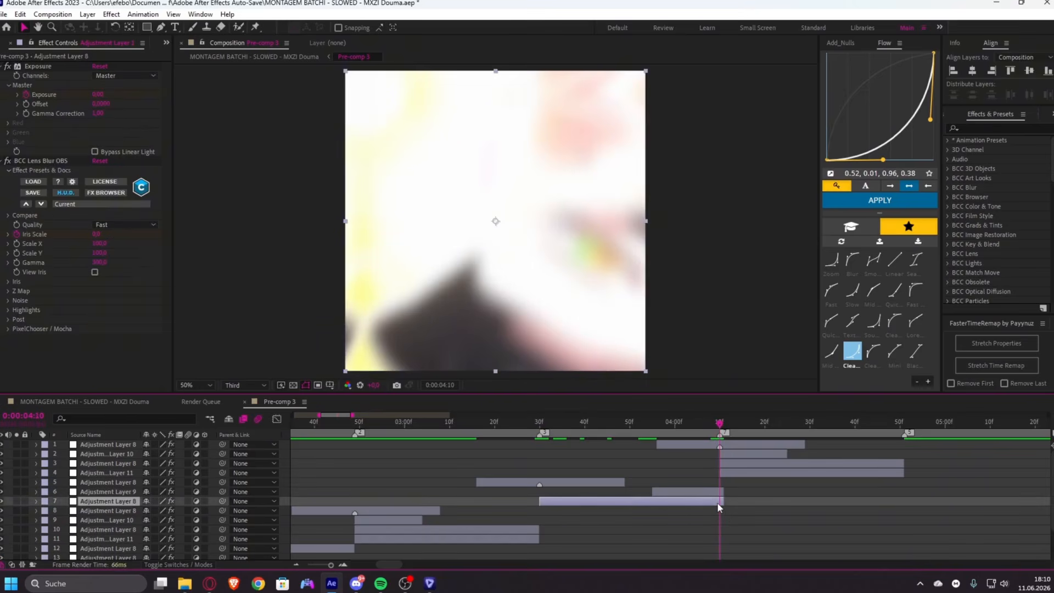
{"action": "key", "text": "equal"}
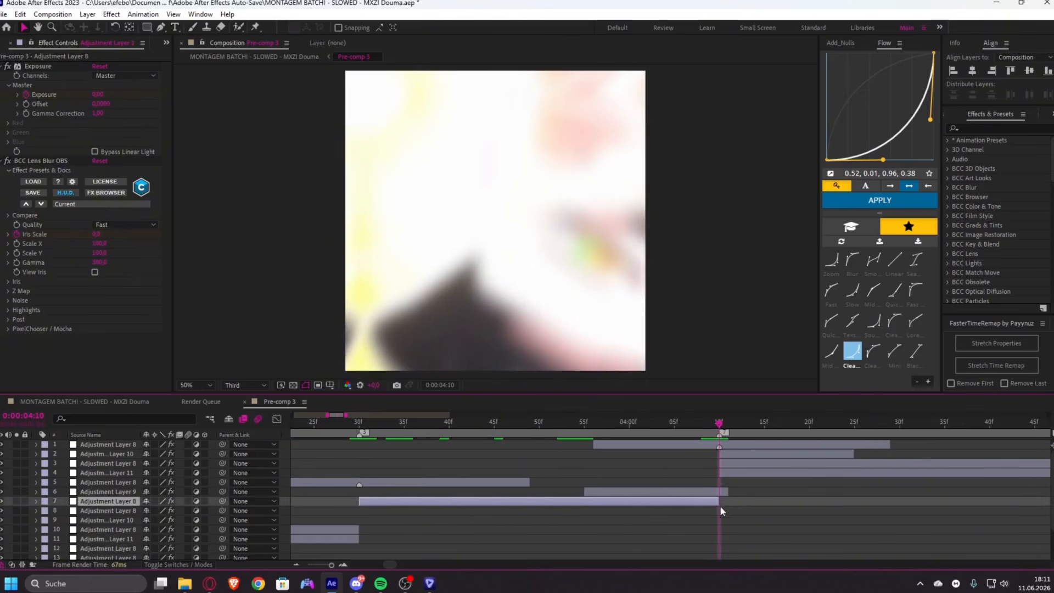
{"action": "left_click", "coordinate": [713, 493]}
{"action": "left_click", "coordinate": [704, 502]}
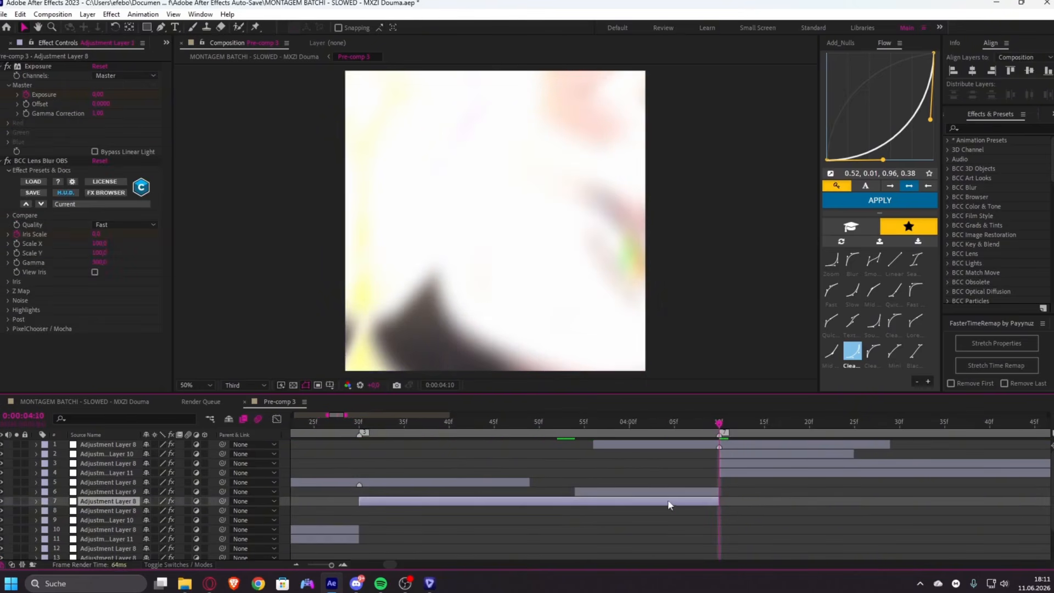
{"action": "left_click", "coordinate": [686, 493]}
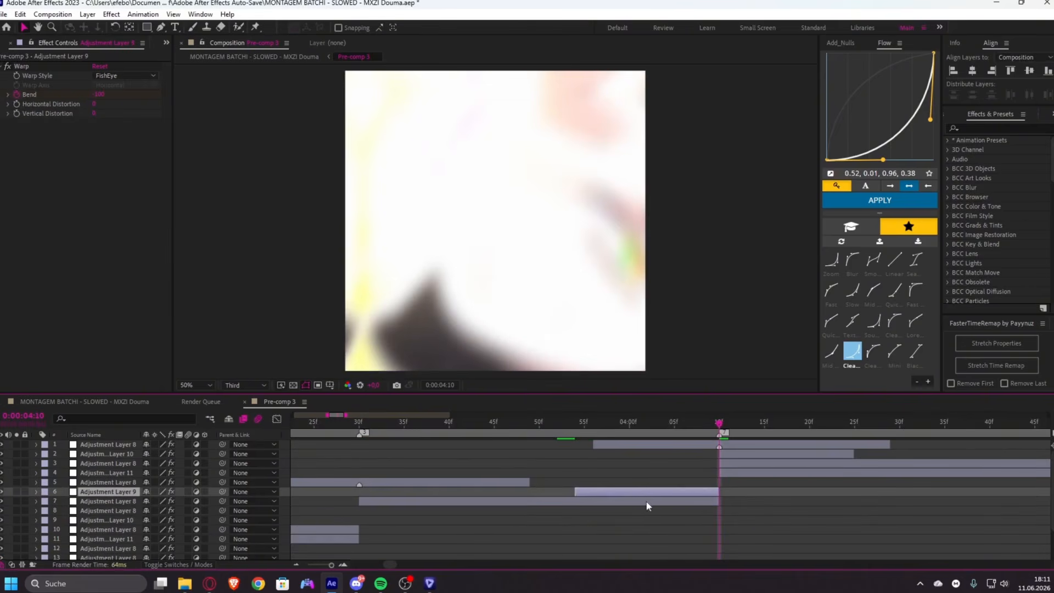
- Duplicate the adjustment layers in rows 5 to 7, bring the copies to the top and shift them to the marker near 0:00:04:52
{"action": "scroll", "coordinate": [644, 518], "scroll_direction": "down", "scroll_amount": 2, "text": "alt"}
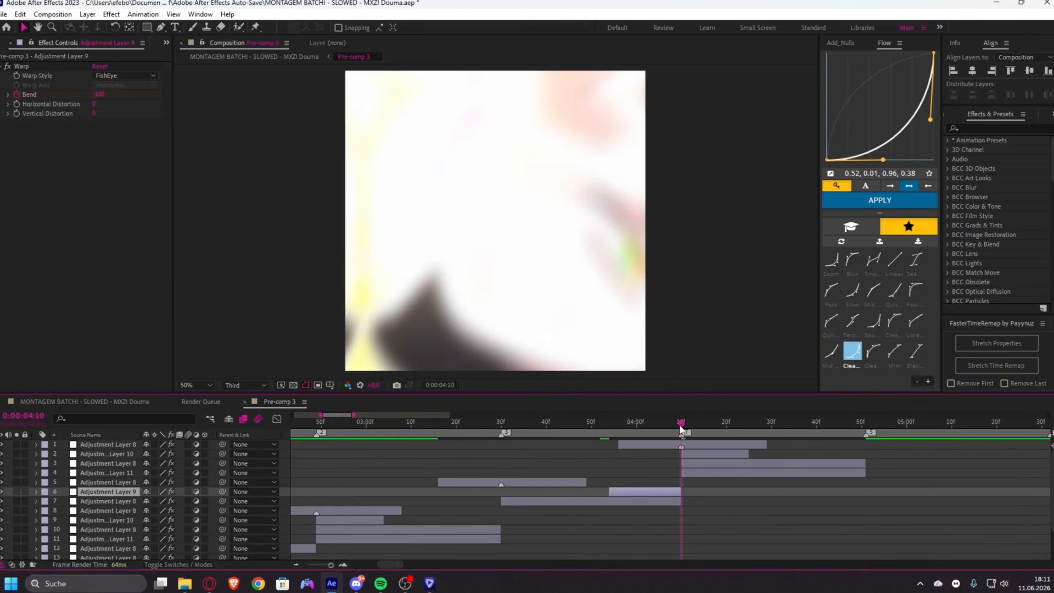
{"action": "left_click_drag", "start_coordinate": [681, 423], "coordinate": [873, 485]}
{"action": "left_click", "coordinate": [571, 499], "text": "ctrl"}
{"action": "left_click", "coordinate": [127, 483], "text": "ctrl"}
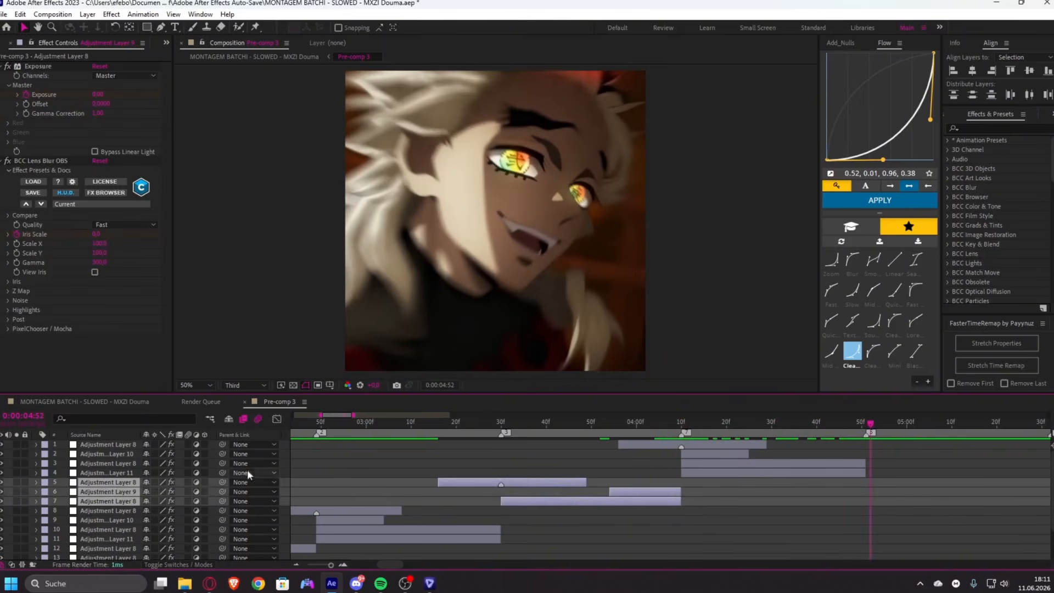
{"action": "key", "text": "ctrl+d"}
{"action": "left_click_drag", "start_coordinate": [126, 483], "coordinate": [135, 443]}
{"action": "left_click_drag", "start_coordinate": [586, 465], "coordinate": [543, 490]}
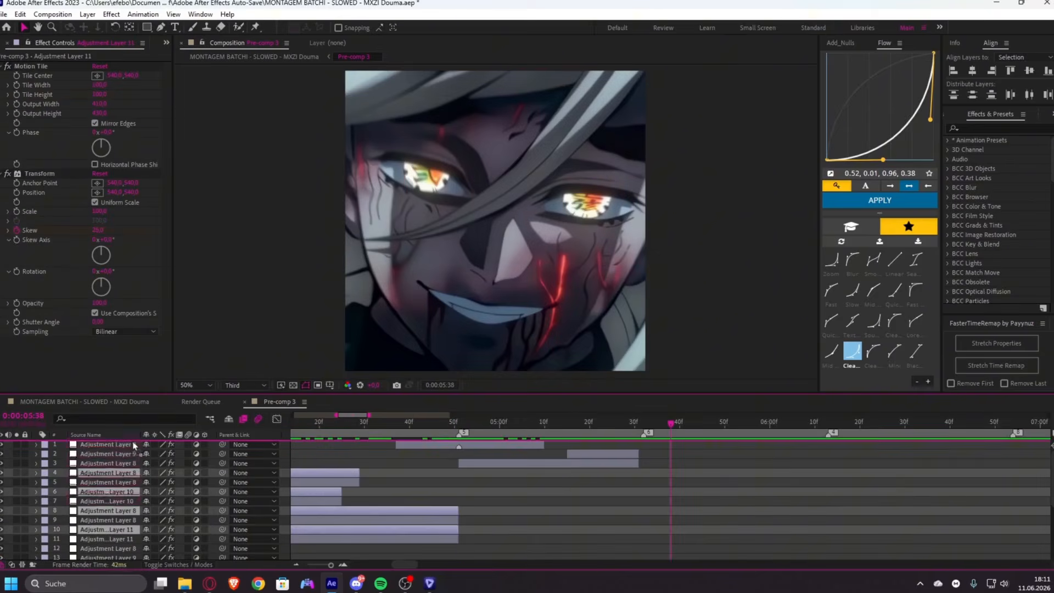
- Bring the duplicated Adjustment Layers 8, 10, 8 and 11 to the top and shift them to the marker near 0:00:05:32
{"action": "left_click_drag", "start_coordinate": [134, 443], "coordinate": [131, 443]}
{"action": "left_click_drag", "start_coordinate": [354, 473], "coordinate": [703, 483]}
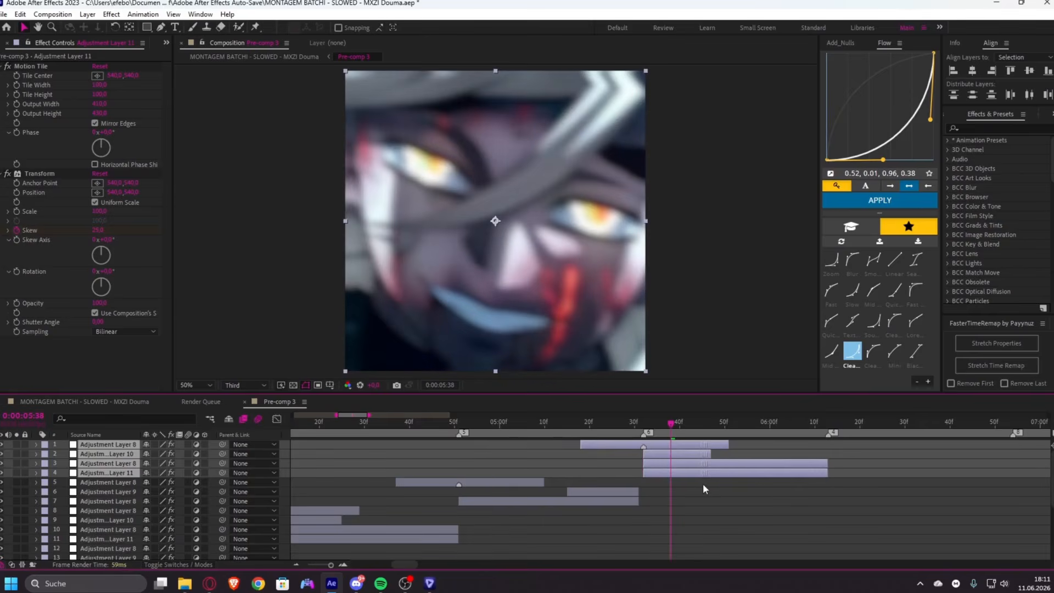
- Extend Adjustment Layer 8 in row 7 to the marker near 0:00:05:32 and shift the Adjustment Layer 9 above it to end there
{"action": "left_click", "coordinate": [631, 501]}
{"action": "scroll", "coordinate": [637, 502], "scroll_direction": "up", "scroll_amount": 2}
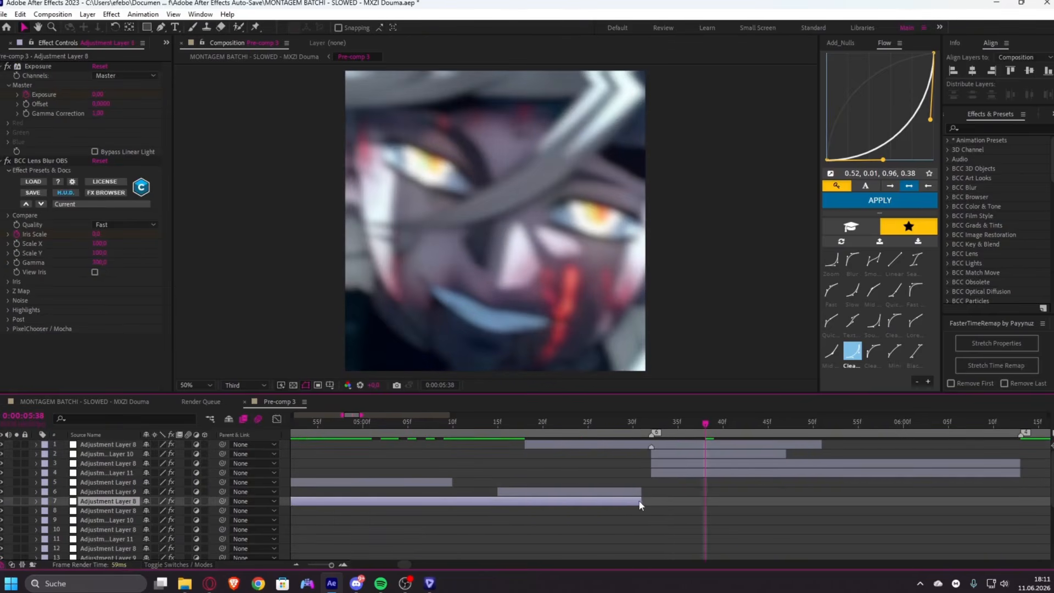
{"action": "left_click", "coordinate": [652, 426]}
{"action": "mouse_move", "coordinate": [641, 499]}
{"action": "left_mouse_down"}
{"action": "mouse_move", "coordinate": [650, 500]}
{"action": "mouse_move", "coordinate": [630, 490]}
{"action": "left_mouse_up"}
- Preview the composition from 0:00:00:00 to check the transitions against the beat markers
{"action": "scroll", "coordinate": [549, 473], "scroll_direction": "down", "scroll_amount": 1}
{"action": "left_click_drag", "start_coordinate": [533, 424], "coordinate": [604, 455]}
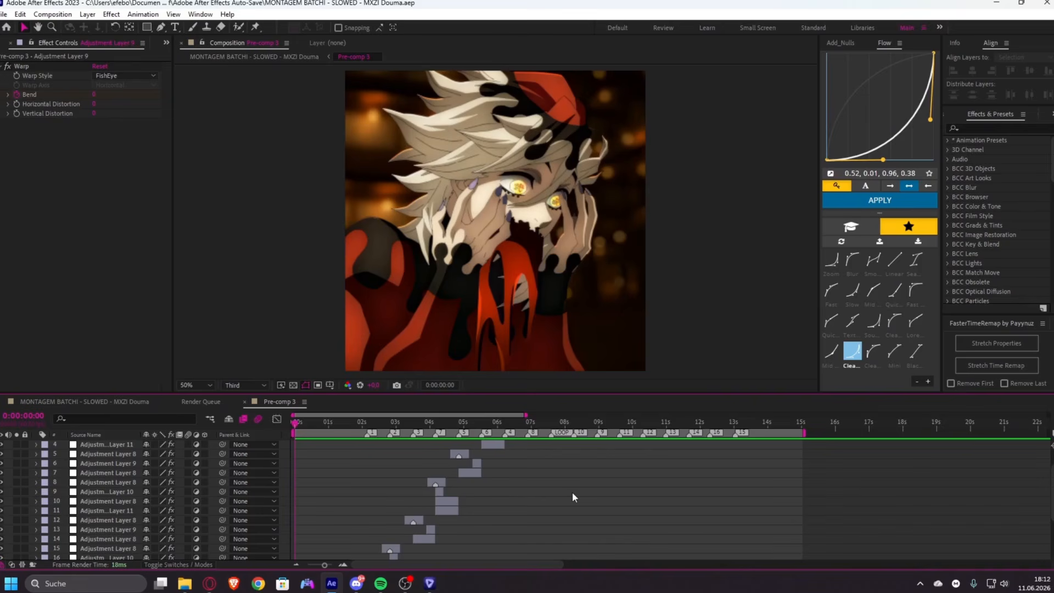
{"action": "key", "text": "space"}
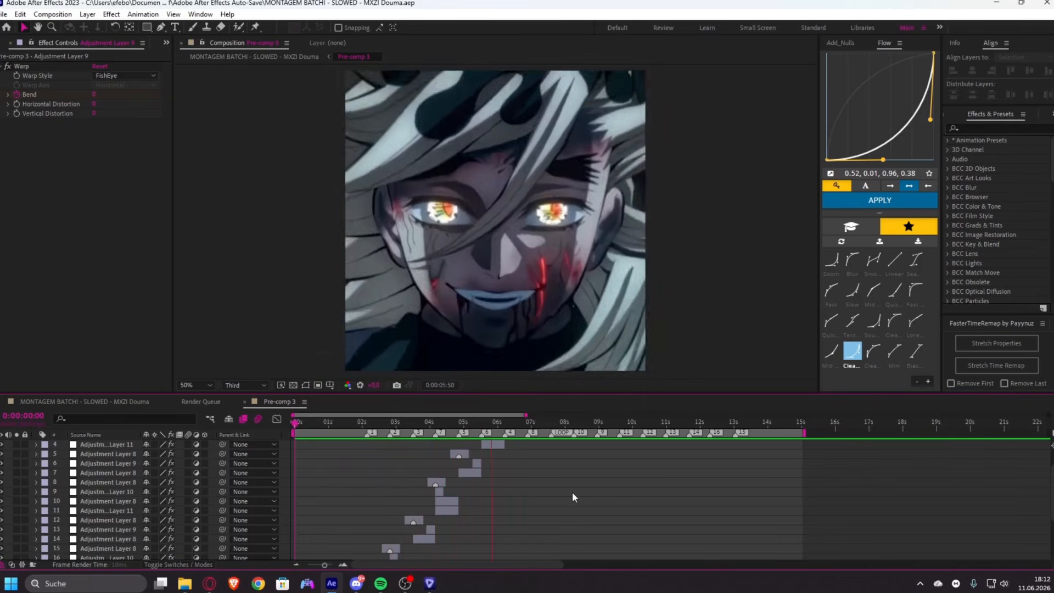
{"action": "key", "text": "space"}
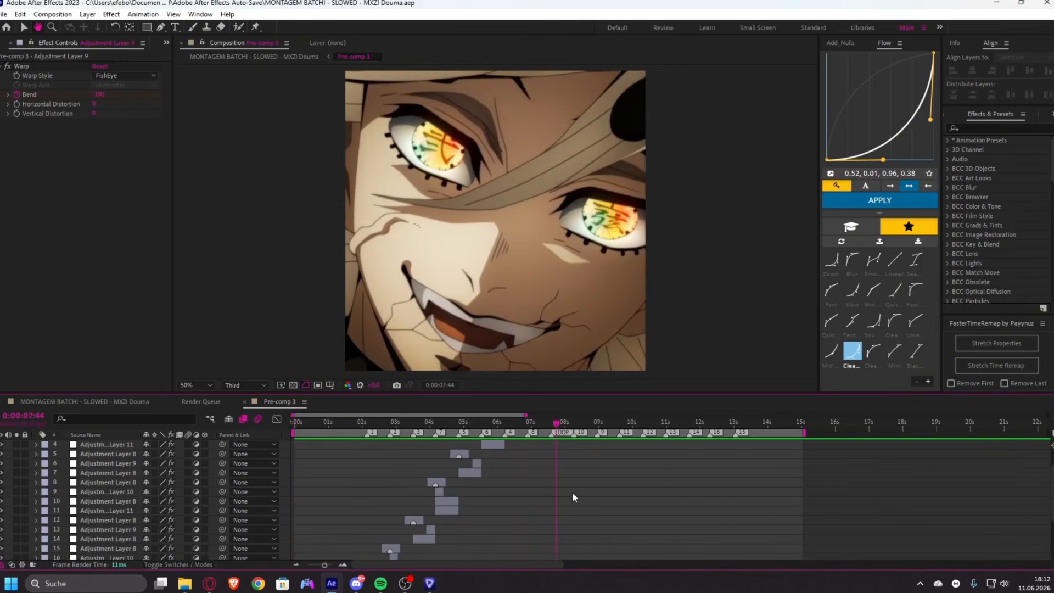
- Switch to File Explorer, import the Douma_3 and douma_4 clips from the Douma folder and place them on top at 0:00:06:13
{"action": "scroll", "coordinate": [542, 459], "scroll_direction": "up", "scroll_amount": 1}
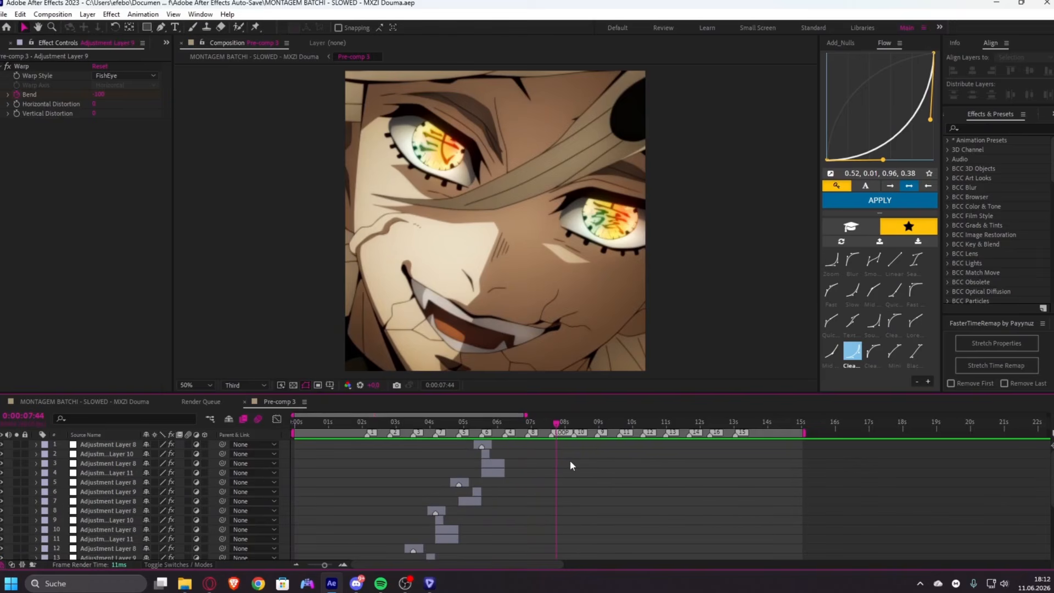
{"action": "scroll", "coordinate": [569, 460], "scroll_direction": "up", "scroll_amount": 2}
{"action": "left_click_drag", "start_coordinate": [430, 426], "coordinate": [421, 447]}
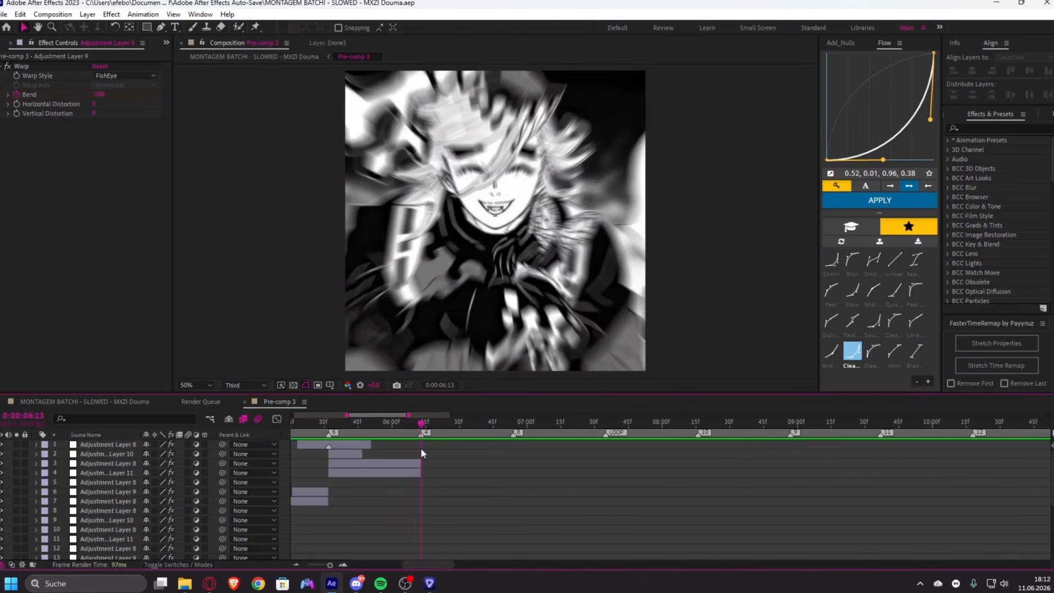
{"action": "left_click", "coordinate": [165, 43]}
{"action": "left_click", "coordinate": [183, 54]}
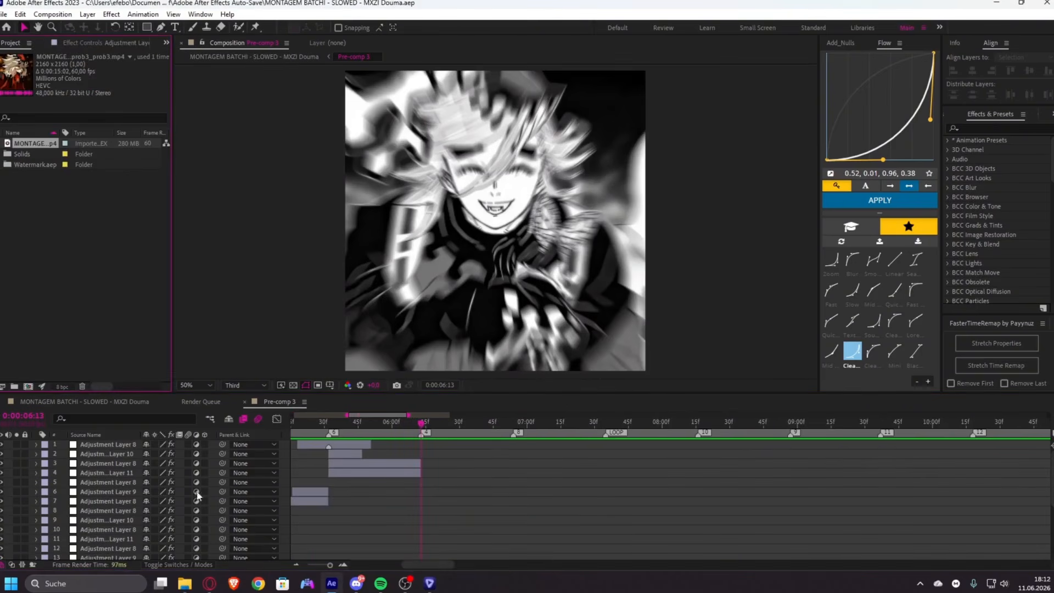
{"action": "left_click", "coordinate": [184, 583]}
{"action": "key", "text": "ctrl+Tab"}
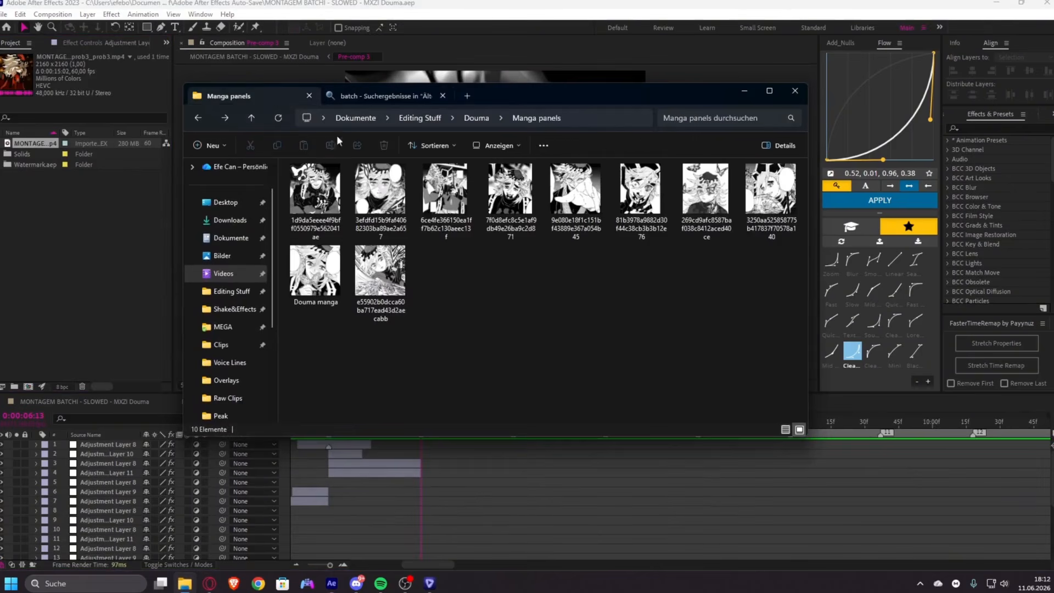
{"action": "left_click", "coordinate": [475, 117]}
{"action": "double_click", "coordinate": [384, 208]}
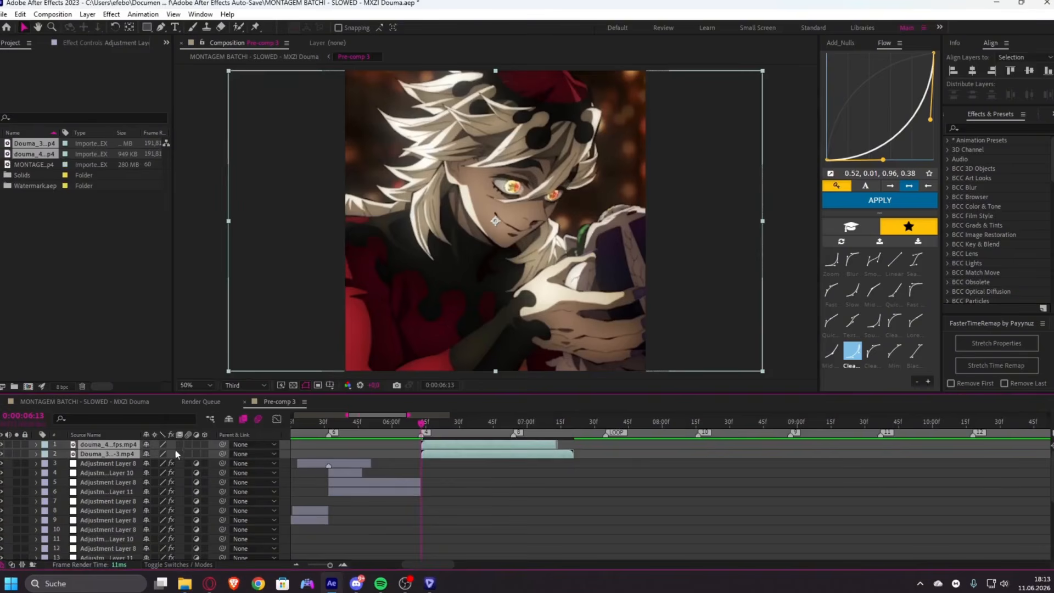
- Enable frame blending on both new clips and move the douma_4 clip to a start just before the LOOP marker
{"action": "double_click", "coordinate": [181, 444]}
{"action": "left_click_drag", "start_coordinate": [421, 448], "coordinate": [647, 449]}
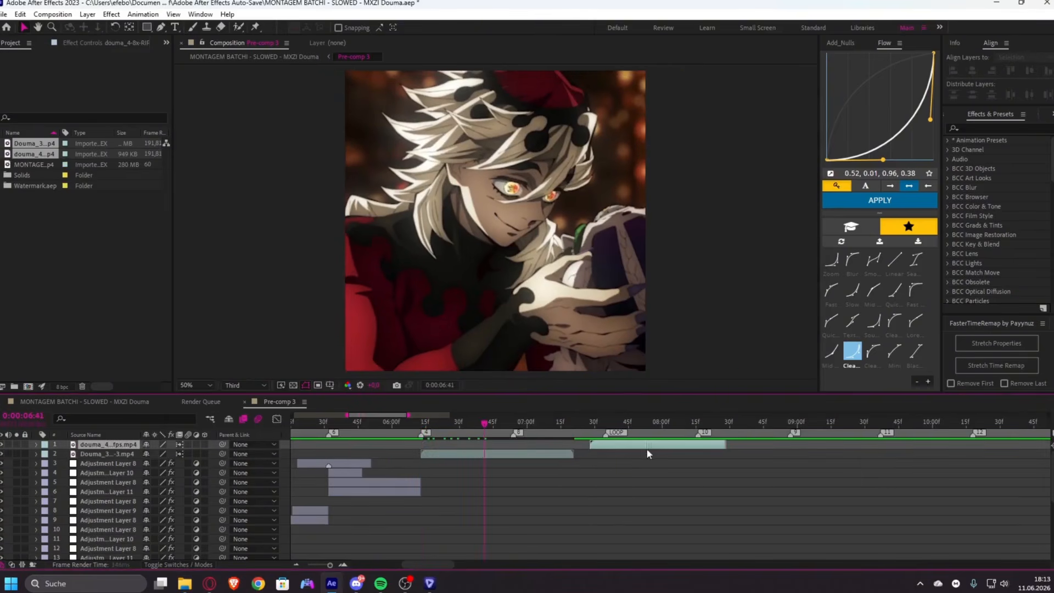
- Freeze the Douma_3 clip on its frame at 0:00:07:20 and trim its end to 0:00:06:54
{"action": "left_click_drag", "start_coordinate": [486, 450], "coordinate": [554, 456]}
{"action": "left_click", "coordinate": [514, 452]}
{"action": "right_click", "coordinate": [553, 453]}
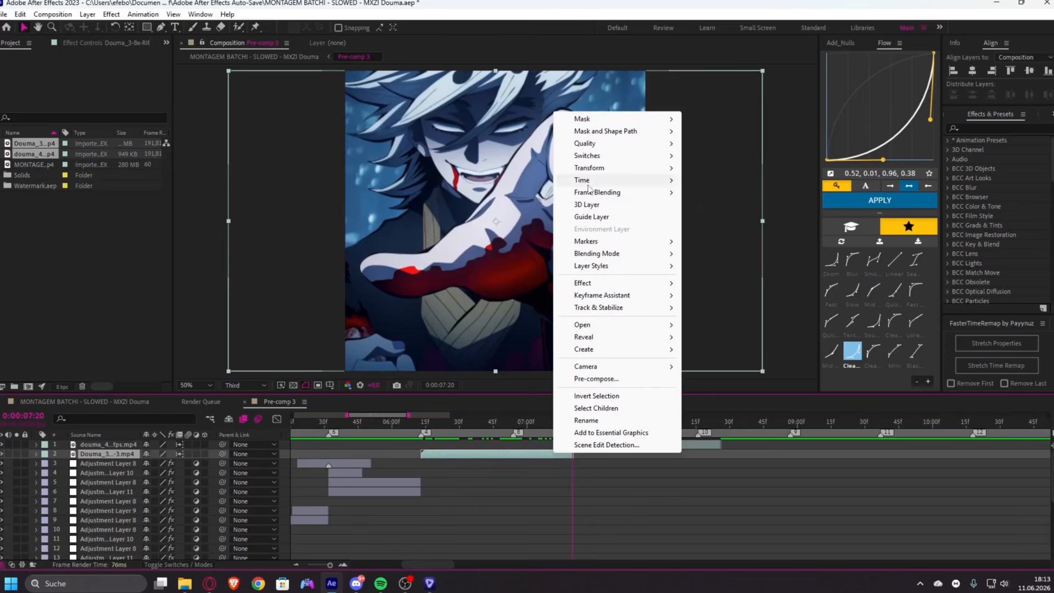
{"action": "left_click", "coordinate": [718, 217]}
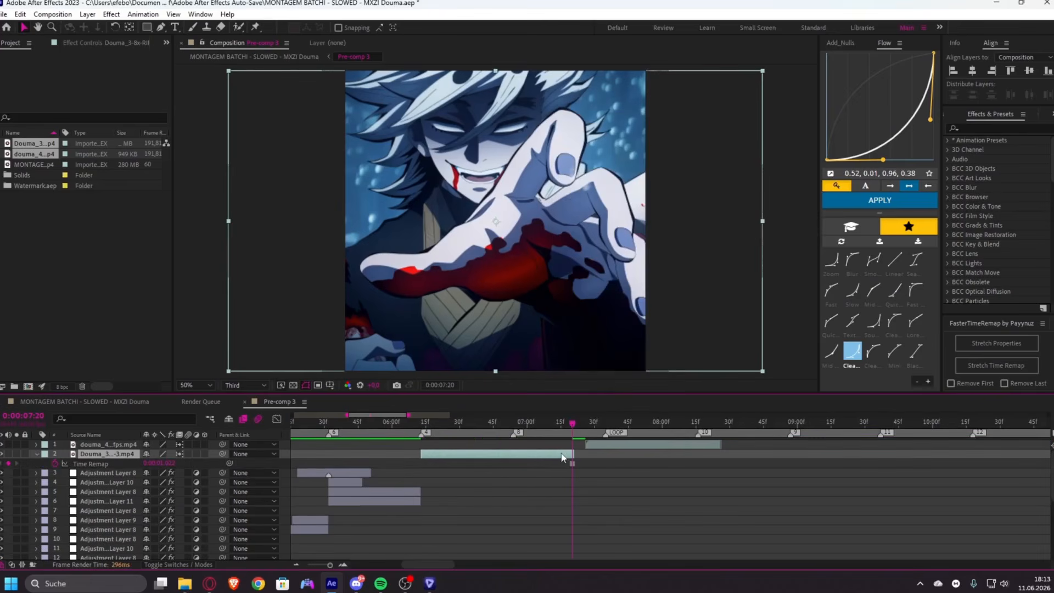
{"action": "left_click_drag", "start_coordinate": [428, 431], "coordinate": [515, 449]}
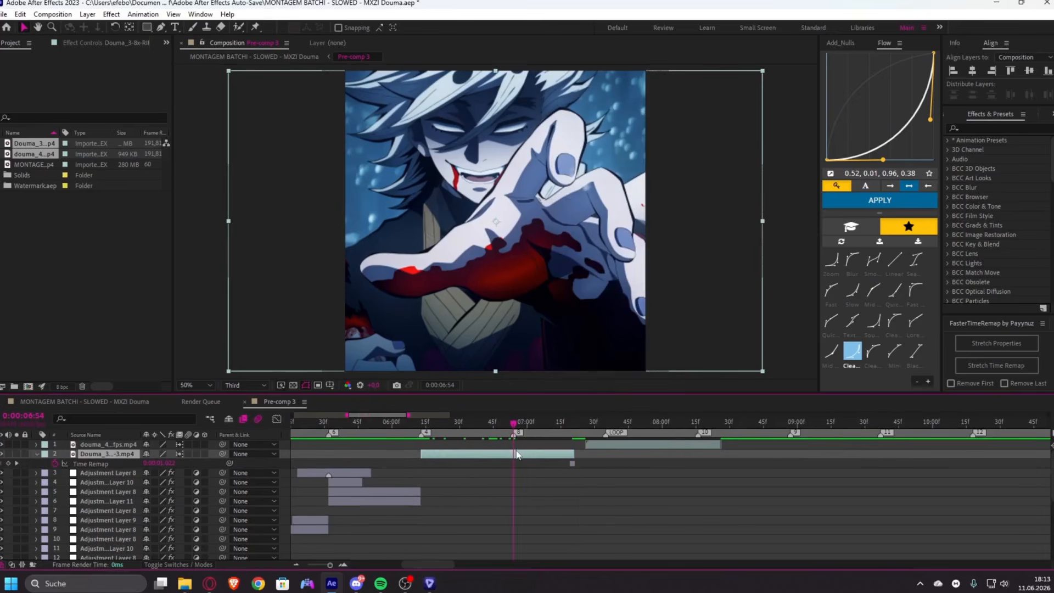
{"action": "key", "text": "u"}
{"action": "key", "text": "alt+]"}
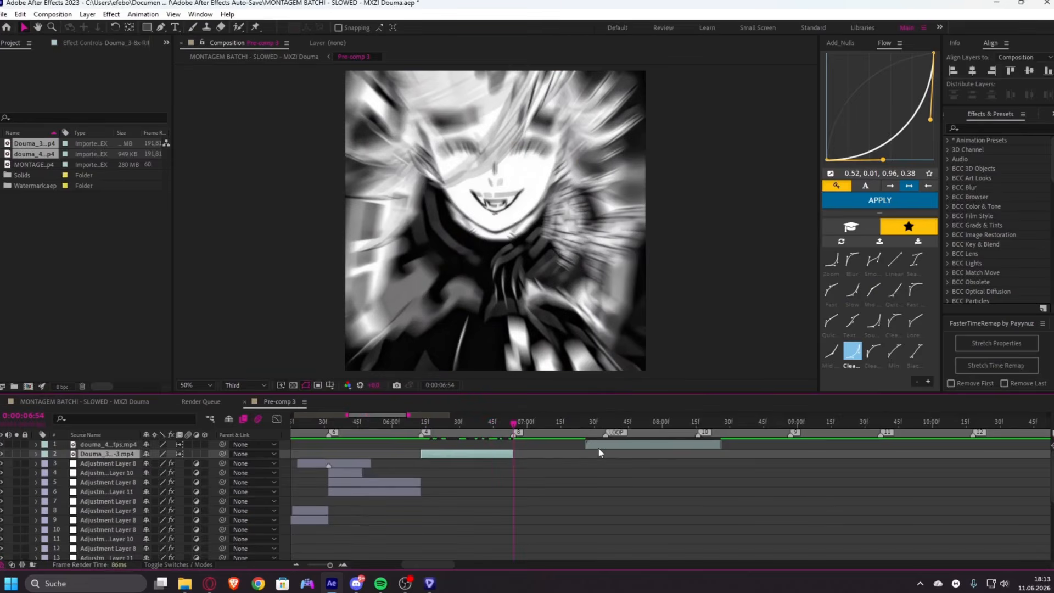
- Move the douma_4 clip to start at 0:00:06:54 and freeze it on its frame at 0:00:07:53
{"action": "left_click_drag", "start_coordinate": [599, 449], "coordinate": [530, 459]}
{"action": "key", "text": "space"}
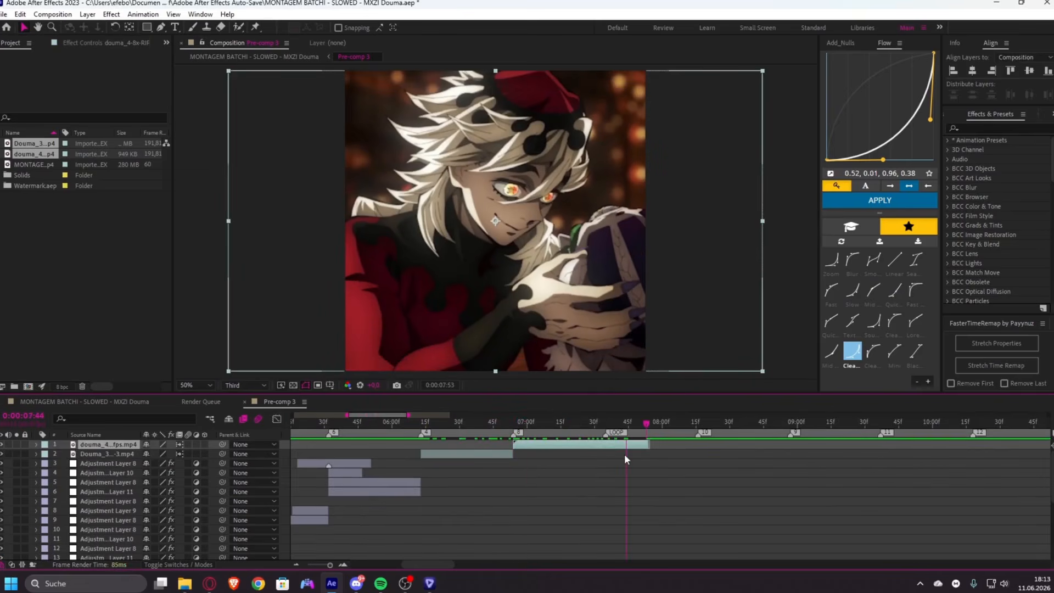
{"action": "left_click", "coordinate": [494, 424]}
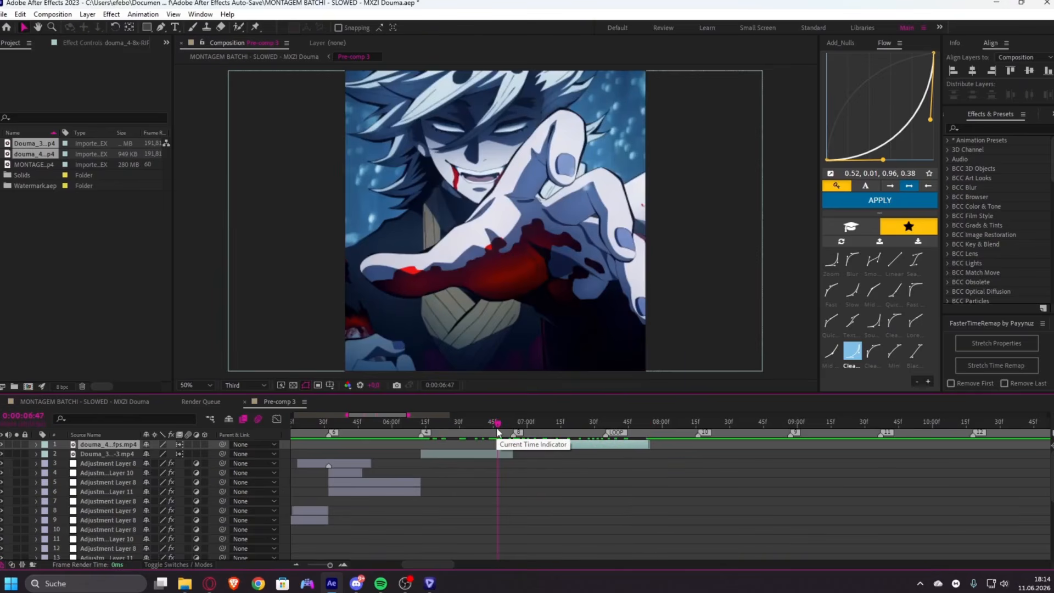
{"action": "key", "text": "space"}
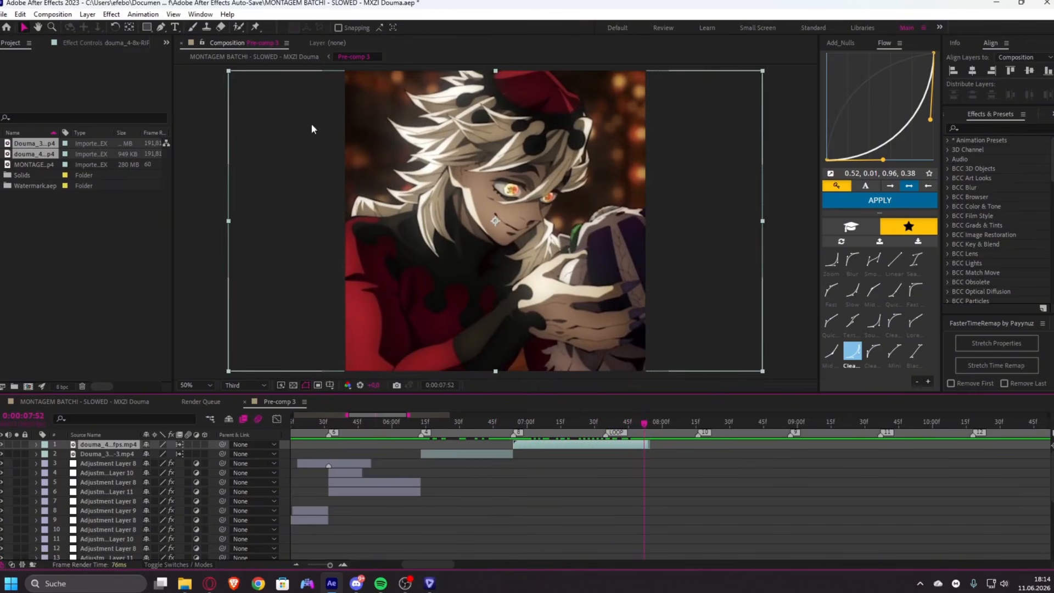
{"action": "right_click", "coordinate": [638, 447]}
{"action": "mouse_move", "coordinate": [723, 178]}
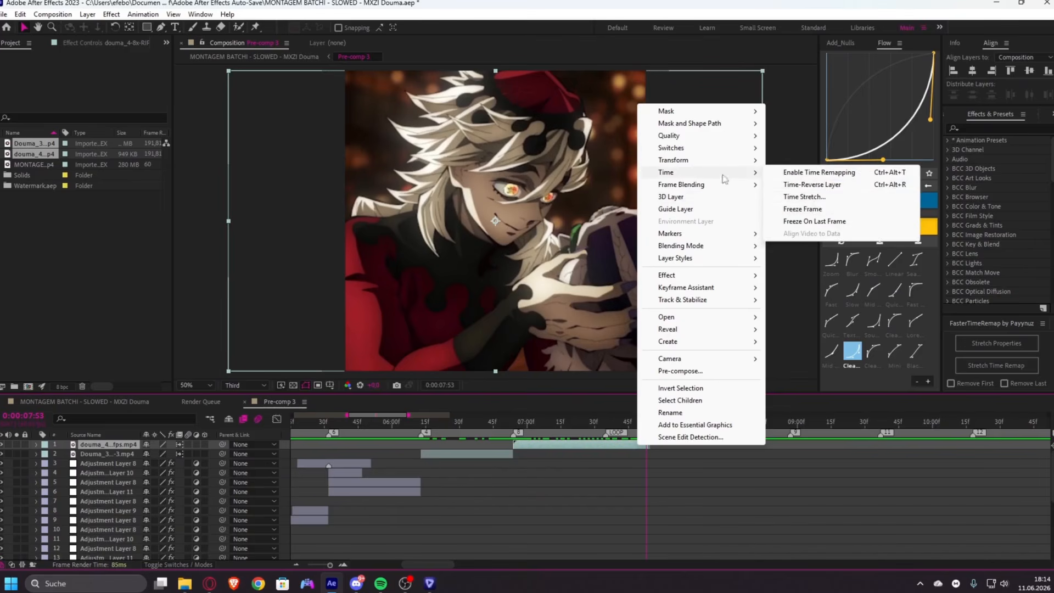
{"action": "left_click", "coordinate": [829, 208]}
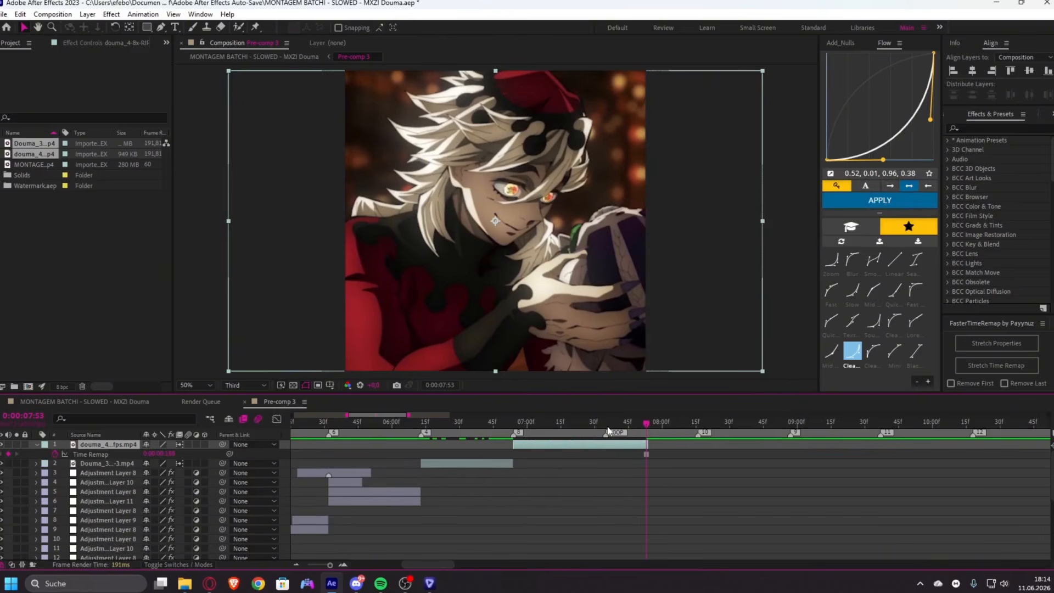
- Split the douma_4 clip at the LOOP marker and delete the part after it
{"action": "left_click", "coordinate": [605, 428]}
{"action": "key", "text": "ctrl+shift+d"}
{"action": "key", "text": "Delete"}
{"action": "left_click", "coordinate": [580, 445]}
{"action": "key", "text": "u"}
- Show the proportional grid and shift the Douma_3 clip slightly to the right to centre the character's face
{"action": "left_click", "coordinate": [500, 423]}
{"action": "left_click", "coordinate": [513, 467]}
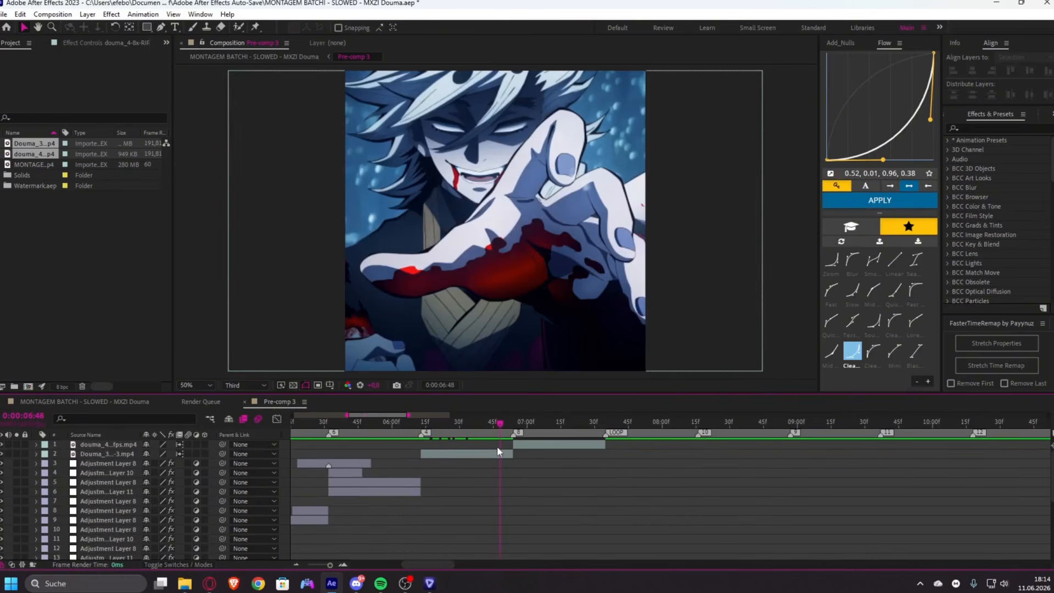
{"action": "left_click", "coordinate": [455, 453]}
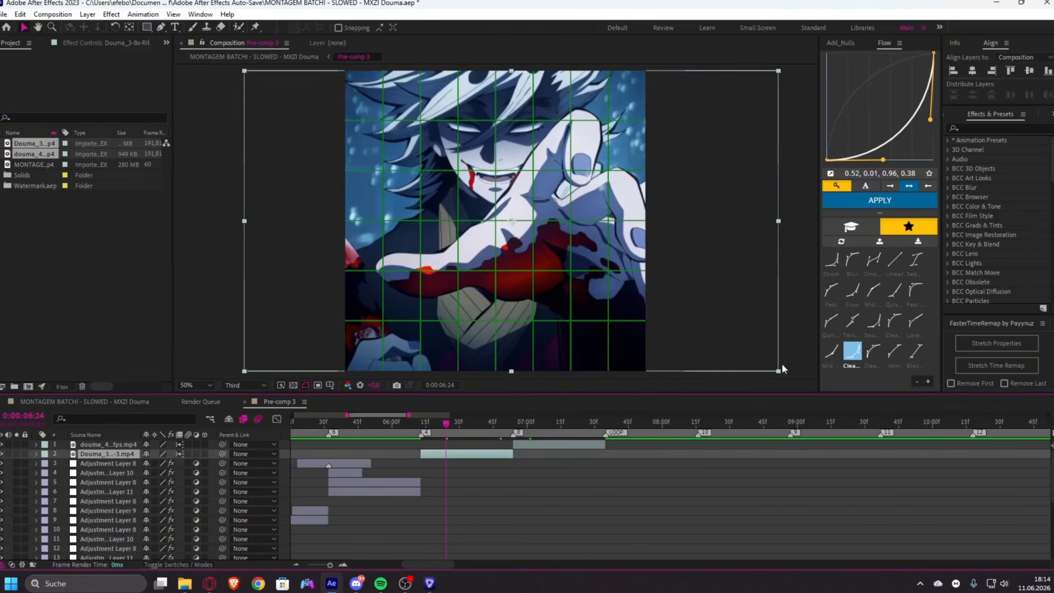
- Add one null as parent of the Douma_3 clip and pre-compose the null and clip together
{"action": "left_click", "coordinate": [845, 43]}
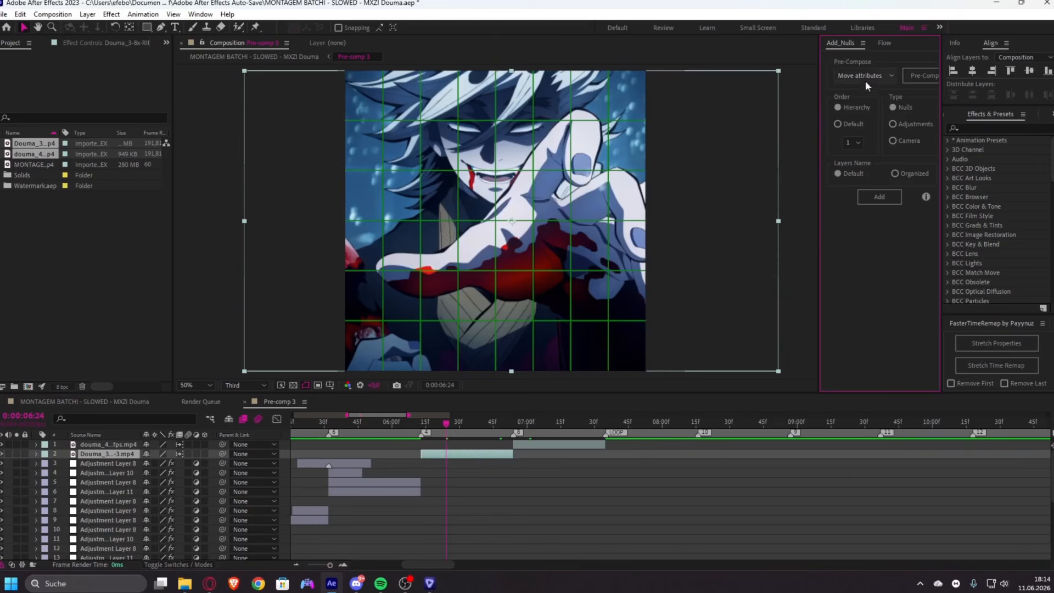
{"action": "left_click", "coordinate": [879, 196]}
{"action": "left_click", "coordinate": [884, 43]}
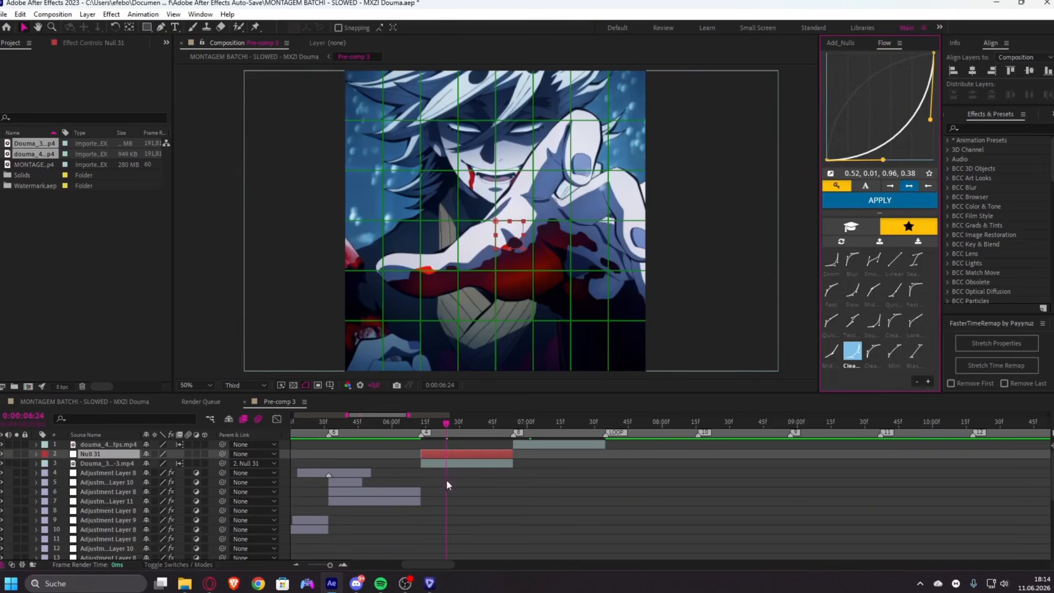
{"action": "left_click", "coordinate": [470, 465]}
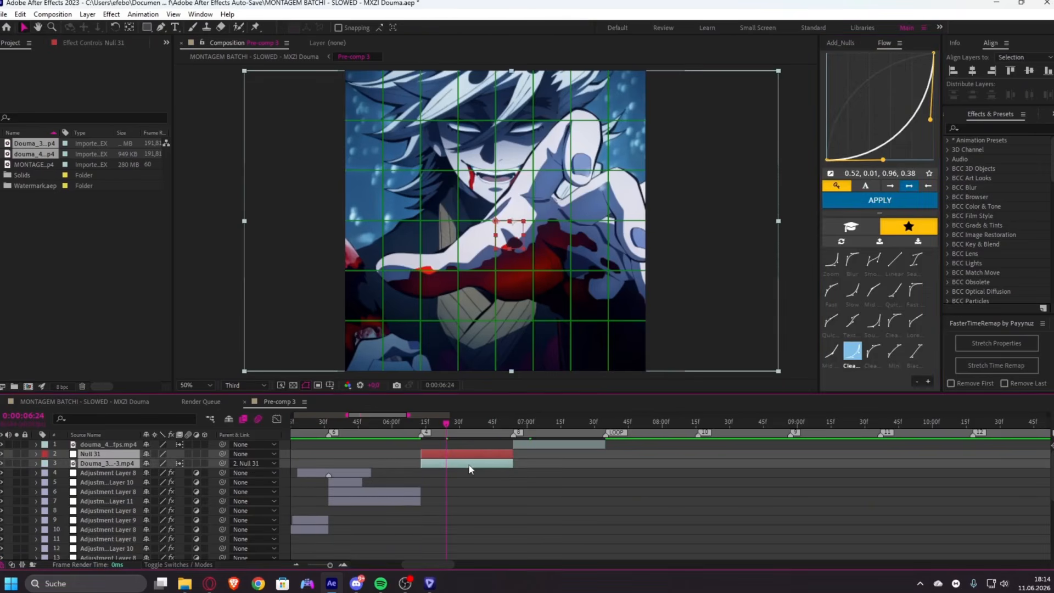
{"action": "key", "text": "ctrl+shift+c"}
{"action": "key", "text": "Return"}
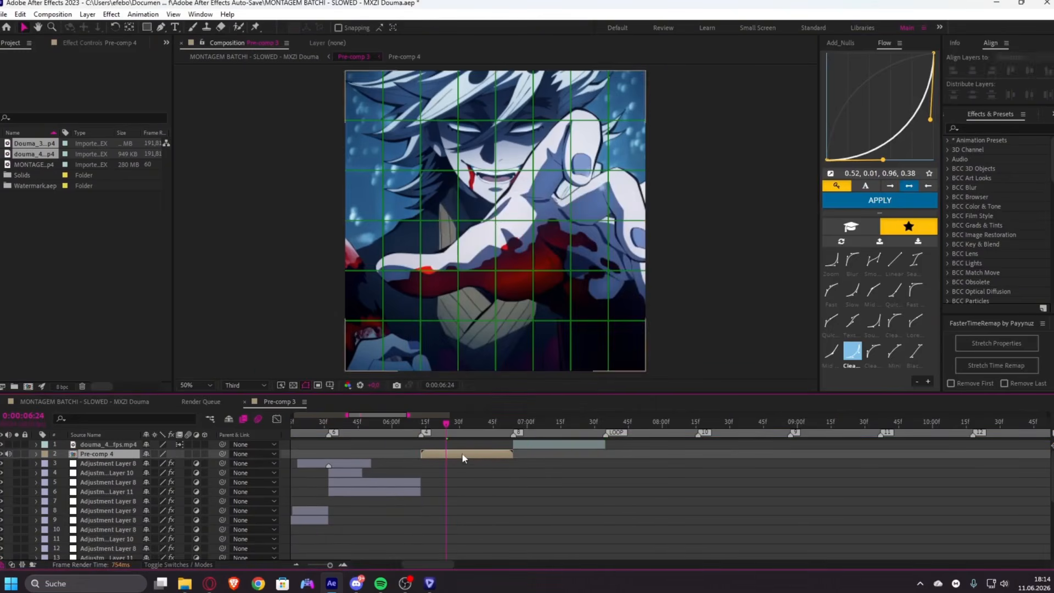
- Set the preview resolution to Full and open Pre-comp 4 in the layer view with the Roto Brush tool
{"action": "left_click", "coordinate": [240, 383]}
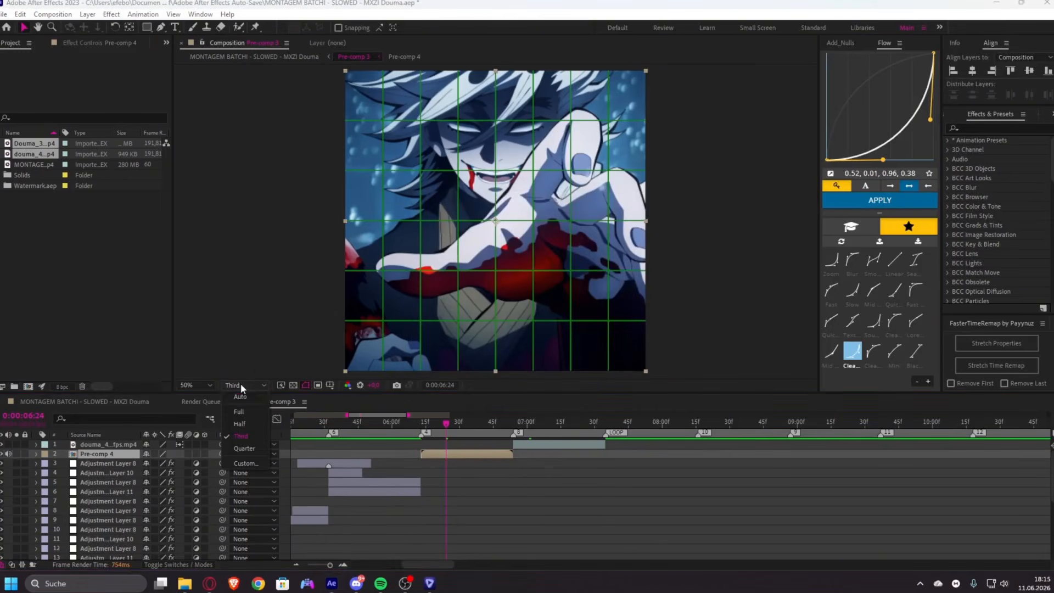
{"action": "left_click", "coordinate": [243, 408]}
{"action": "left_click", "coordinate": [238, 27]}
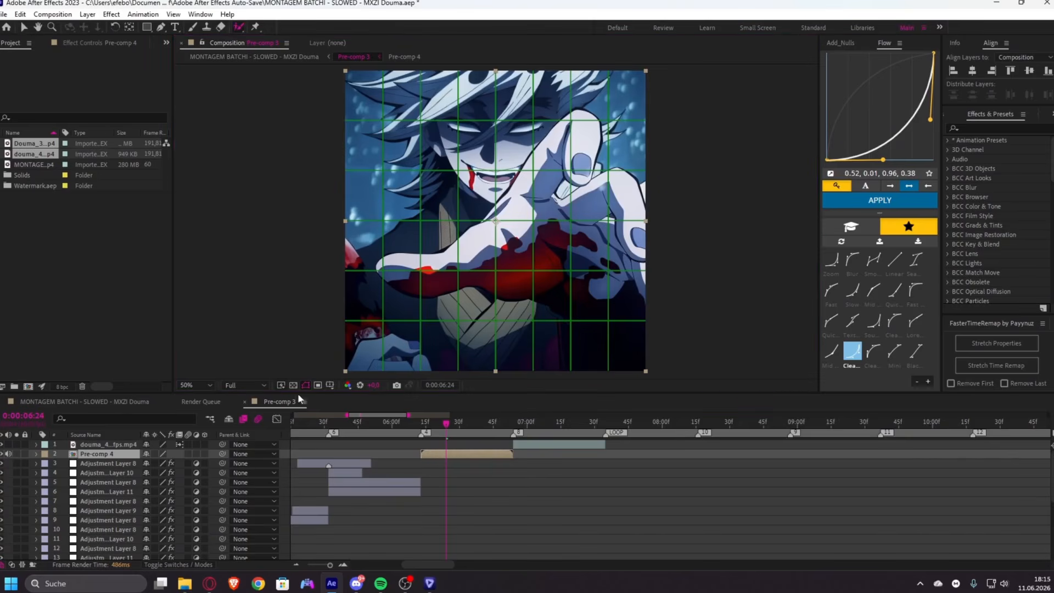
{"action": "double_click", "coordinate": [510, 243]}
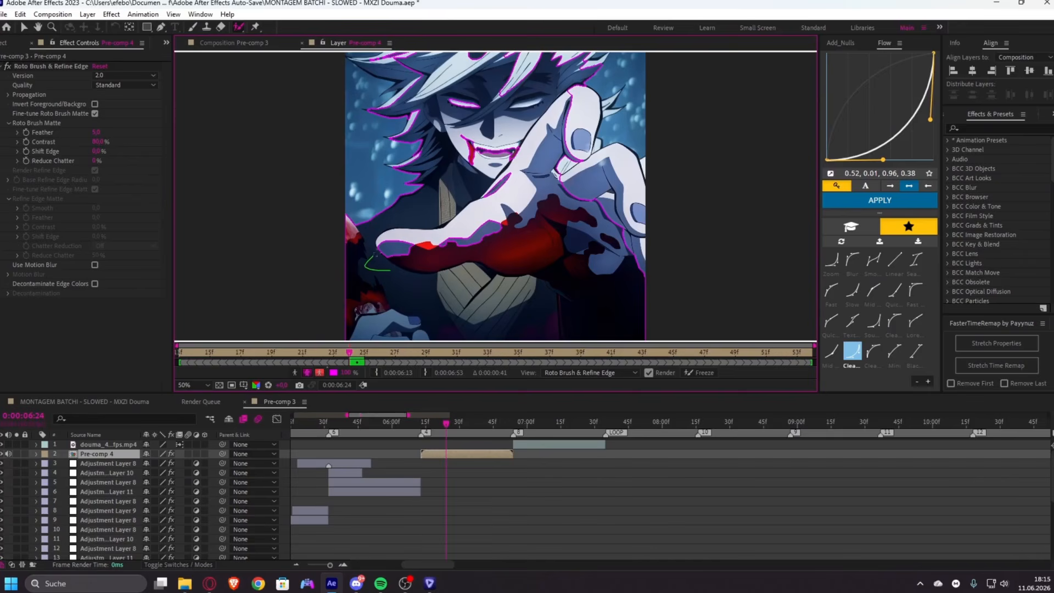
- Paint Roto Brush strokes to complete the selection of the character's body, face and hands, and freeze the roto propagation
{"action": "mouse_move", "coordinate": [376, 253]}
{"action": "left_mouse_down"}
{"action": "mouse_move", "coordinate": [508, 253]}
{"action": "mouse_move", "coordinate": [520, 175]}
{"action": "left_mouse_up"}
{"action": "mouse_move", "coordinate": [505, 106]}
{"action": "left_mouse_down"}
{"action": "mouse_move", "coordinate": [472, 98]}
{"action": "mouse_move", "coordinate": [511, 90]}
{"action": "left_mouse_up"}
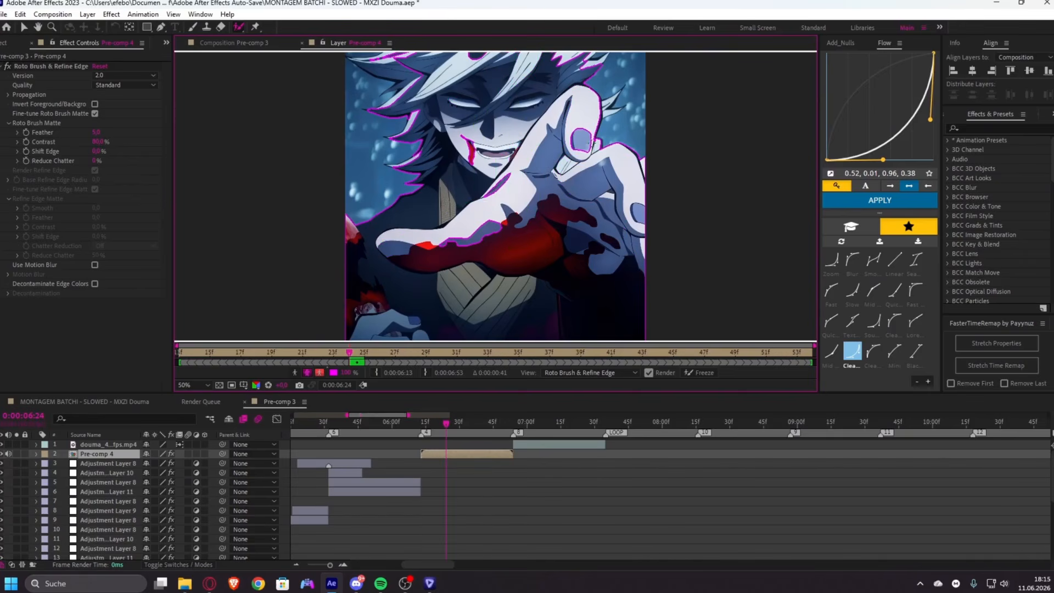
{"action": "left_click_drag", "start_coordinate": [596, 139], "coordinate": [603, 112]}
{"action": "scroll", "coordinate": [622, 88], "scroll_direction": "down", "scroll_amount": 2}
{"action": "scroll", "coordinate": [586, 201], "scroll_direction": "up", "scroll_amount": 3}
{"action": "scroll", "coordinate": [586, 201], "scroll_direction": "down", "scroll_amount": 2}
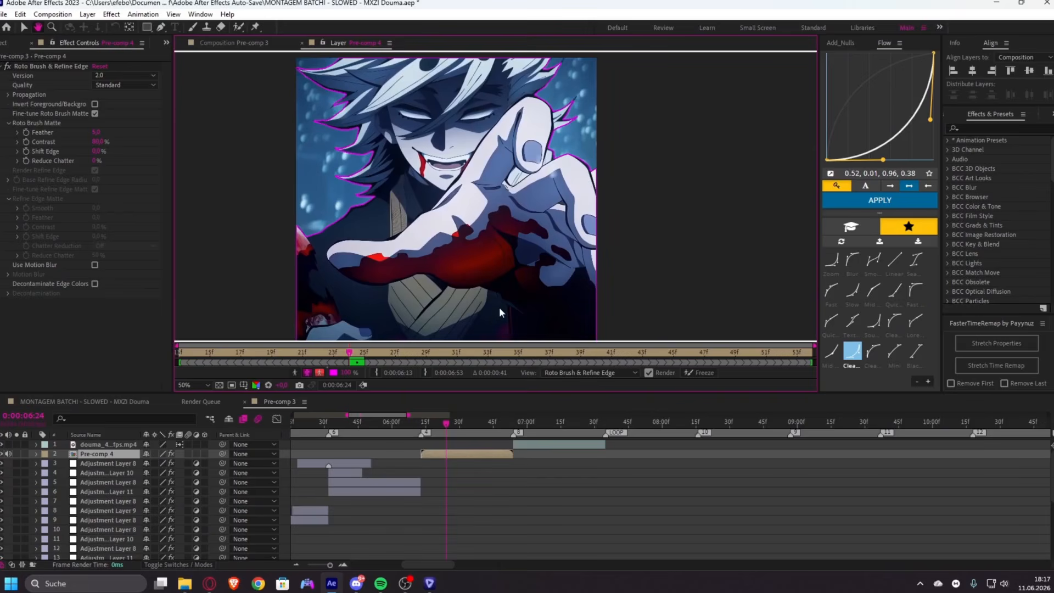
{"action": "left_click", "coordinate": [698, 373]}
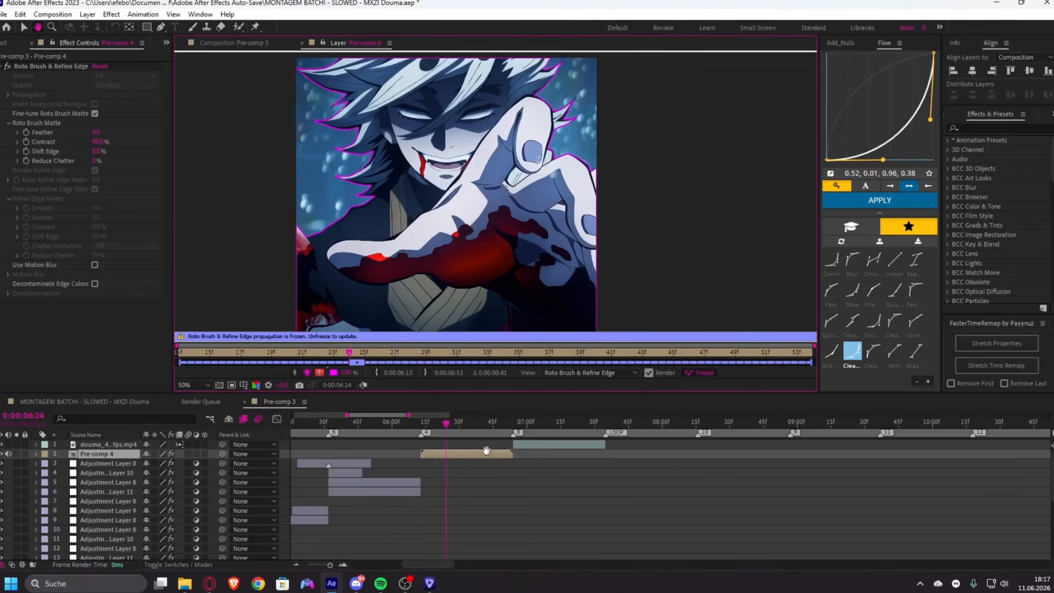
- Cut the Pre-comp 4 layer down to the single frame at 0:00:06:24 and delete the parts before and after it
{"action": "key", "text": "v"}
{"action": "key", "text": "Page_Down"}
{"action": "left_click", "coordinate": [454, 456]}
{"action": "key", "text": "ctrl+shift+d"}
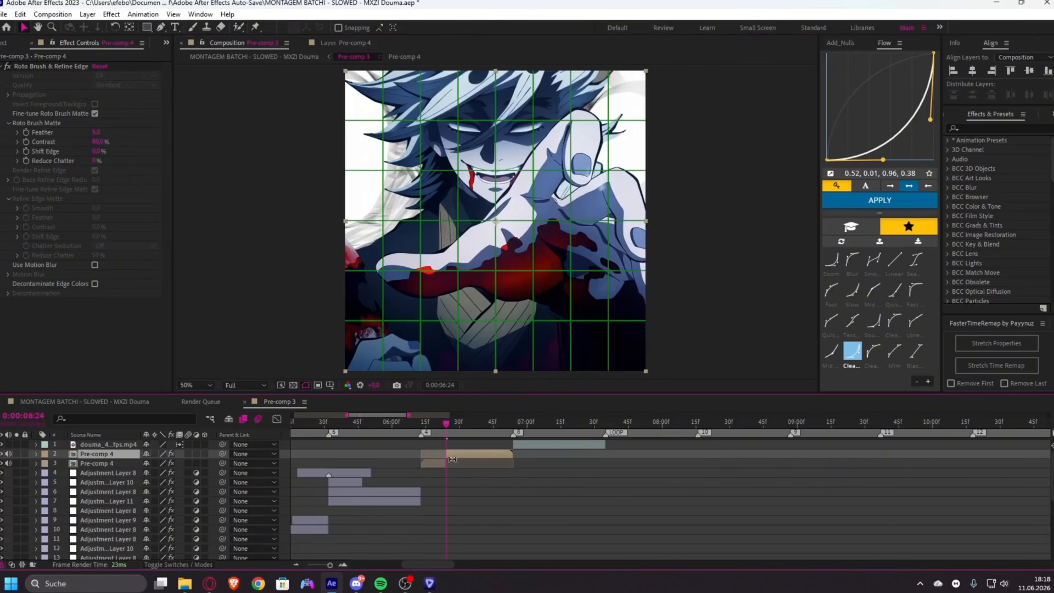
{"action": "scroll", "coordinate": [454, 456], "scroll_direction": "up", "scroll_amount": 2}
{"action": "left_click", "coordinate": [430, 464]}
{"action": "key", "text": "Delete"}
{"action": "left_click", "coordinate": [453, 454]}
{"action": "key", "text": "Page_Down"}
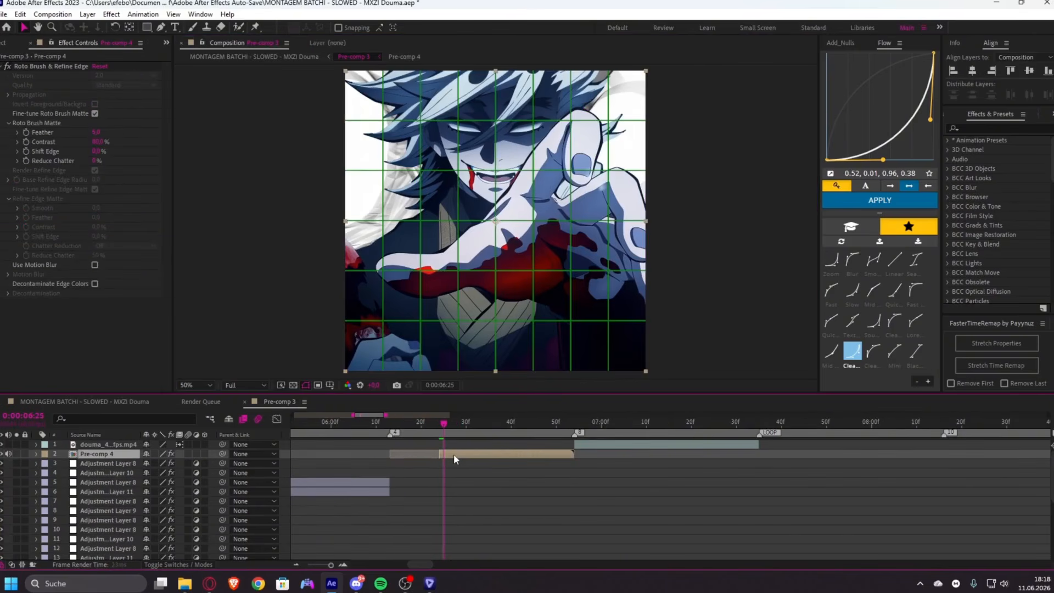
{"action": "key", "text": "ctrl+shift+d"}
{"action": "key", "text": "Delete"}
- Pre-compose the one-frame Pre-comp 4 layer with all attributes moved inside, and apply Freeze Frame to the new pre-comp
{"action": "left_click", "coordinate": [440, 454]}
{"action": "key", "text": "Page_Up"}
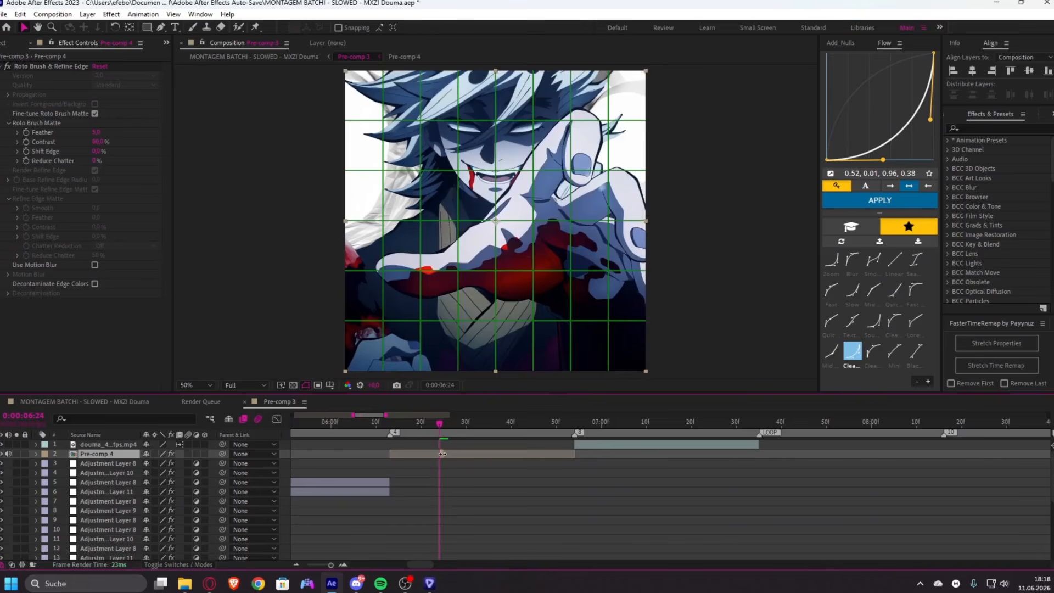
{"action": "key", "text": "ctrl+shift+c"}
{"action": "left_click", "coordinate": [434, 295]}
{"action": "left_click", "coordinate": [554, 360]}
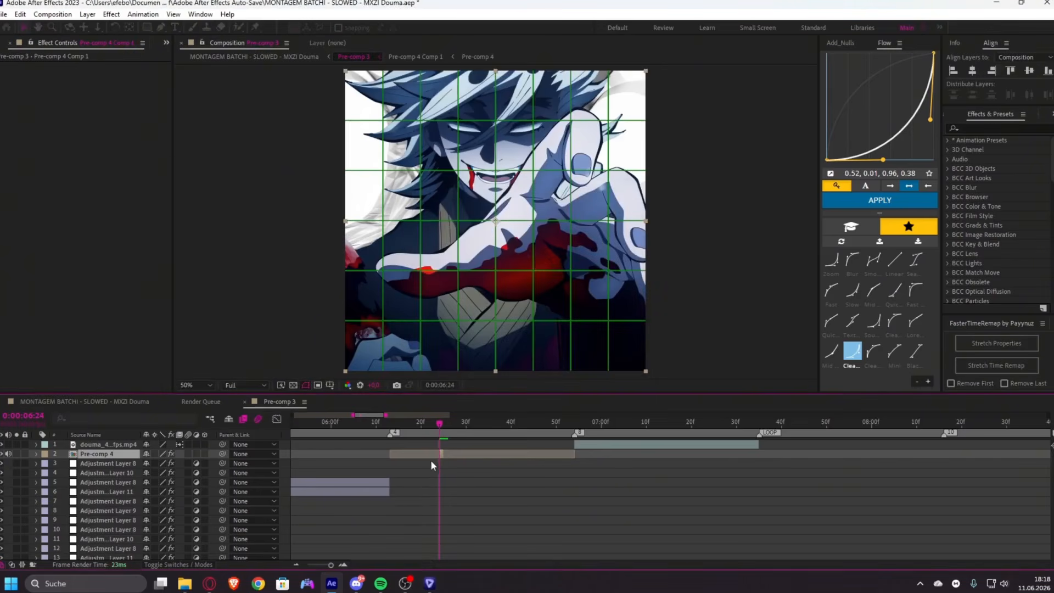
{"action": "right_click", "coordinate": [441, 454]}
{"action": "mouse_move", "coordinate": [506, 181]}
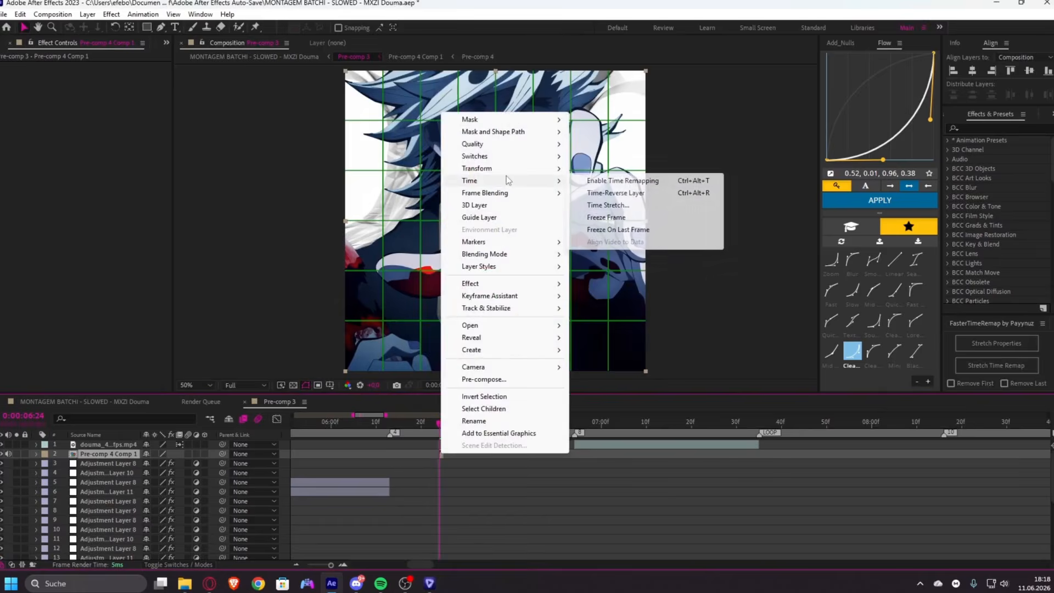
{"action": "left_click", "coordinate": [626, 217]}
- Move the frozen Pre-comp 4 Comp 1 layer to start at 0:00:06:13 and trim its end to 0:00:06:54
{"action": "left_click_drag", "start_coordinate": [416, 467], "coordinate": [407, 470]}
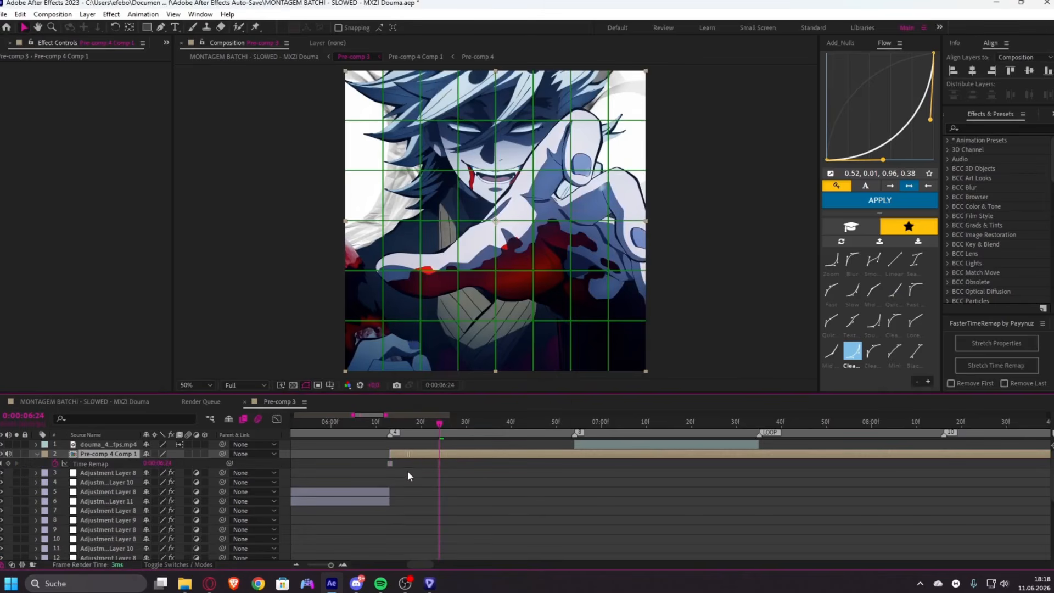
{"action": "left_click_drag", "start_coordinate": [418, 423], "coordinate": [574, 422]}
{"action": "left_click", "coordinate": [594, 456]}
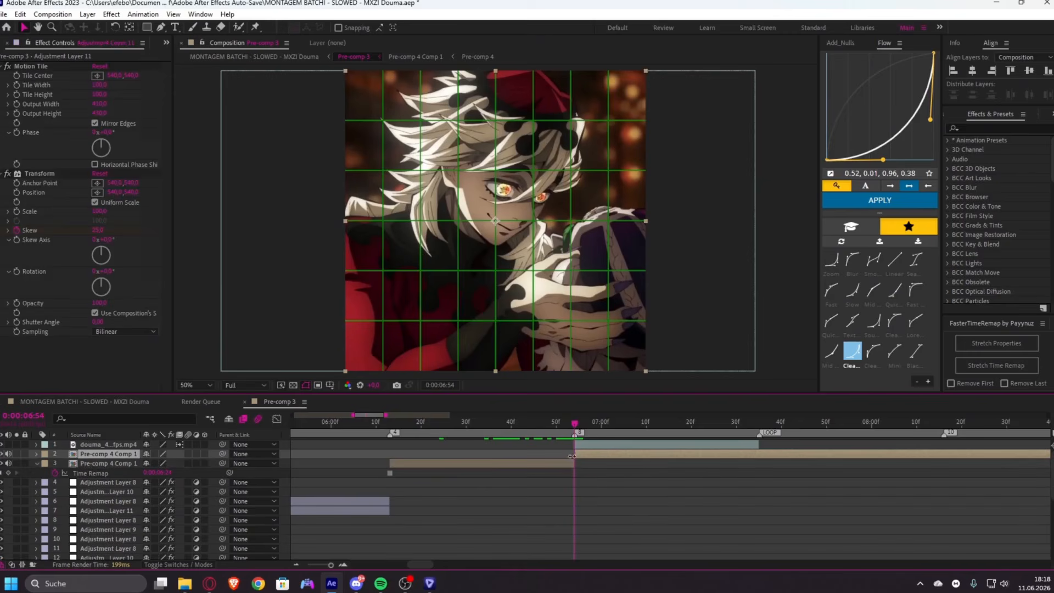
{"action": "key", "text": "alt+]"}
{"action": "key", "text": "u"}
{"action": "key", "text": "i"}
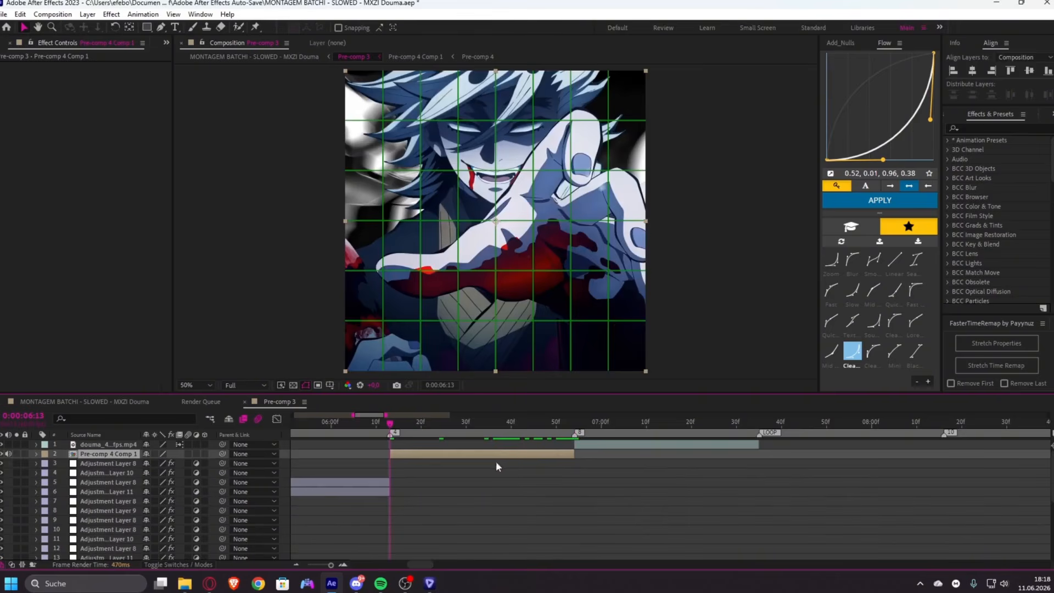
- Select the douma_4 clip at 0:00:06:54 and open the Add_Nulls script for it
{"action": "left_click_drag", "start_coordinate": [391, 423], "coordinate": [579, 453]}
{"action": "left_click_drag", "start_coordinate": [424, 565], "coordinate": [430, 559]}
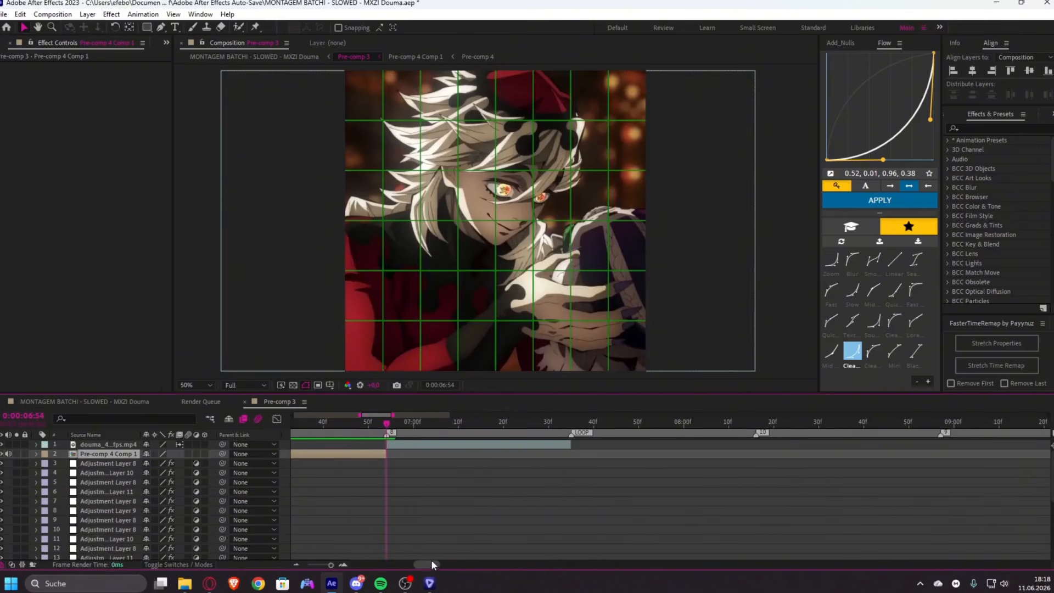
{"action": "left_click", "coordinate": [459, 443]}
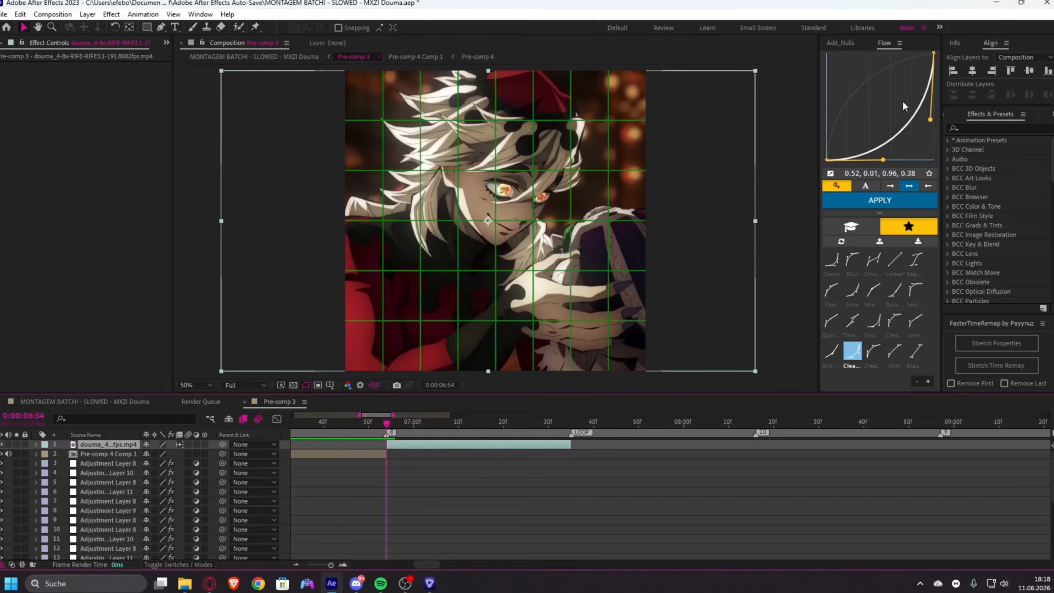
{"action": "left_click", "coordinate": [839, 43]}
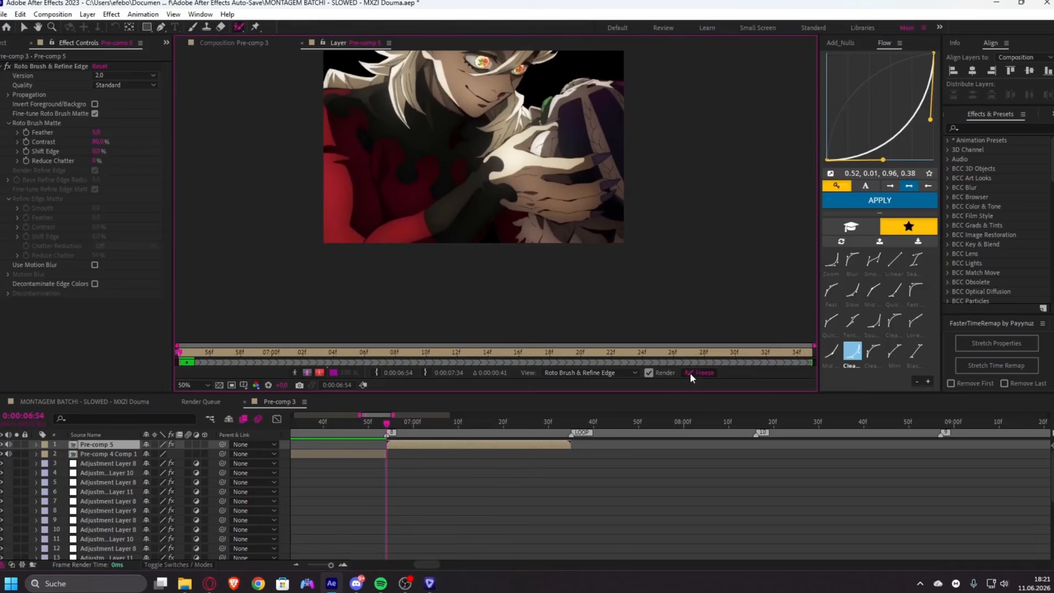
- Freeze Pre-comp 5's Roto Brush propagation, increase the matte's Feather and set its Shift Edge to -12%
{"action": "left_click", "coordinate": [697, 373]}
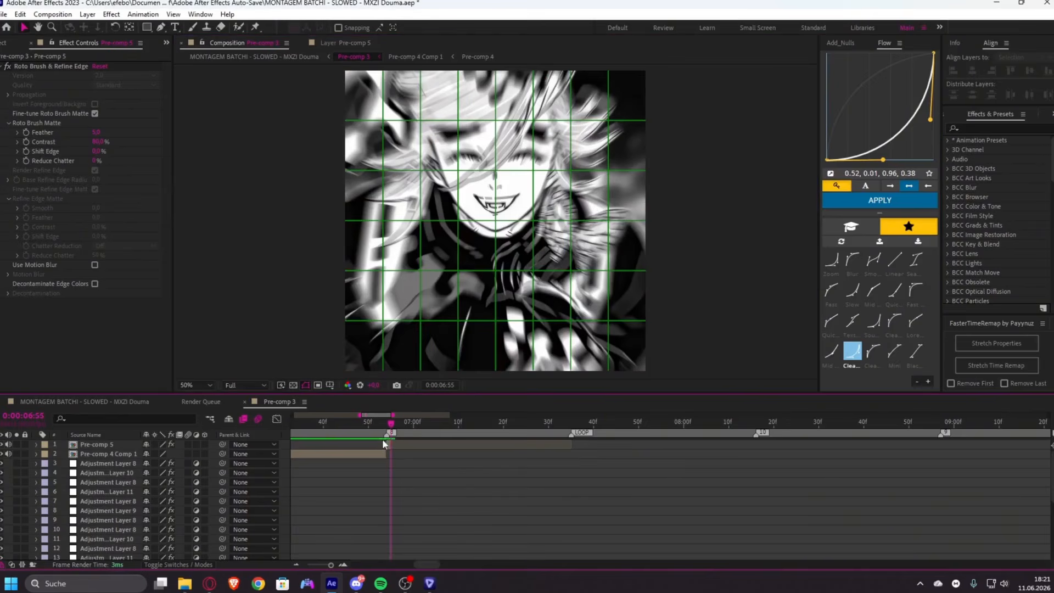
{"action": "key", "text": "Page_Up"}
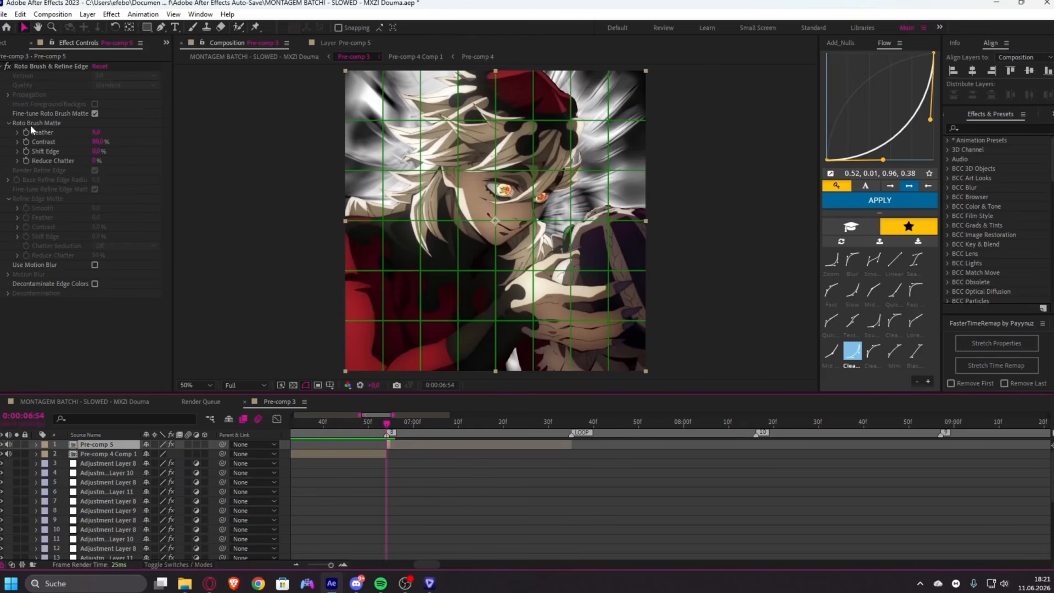
{"action": "left_click", "coordinate": [36, 64]}
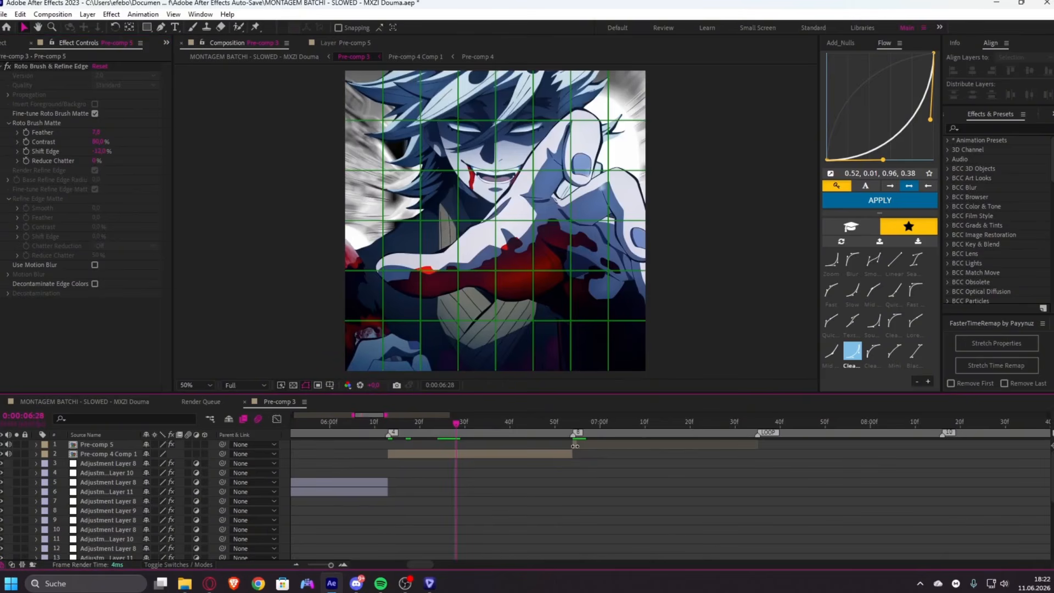
- Pre-compose the one-frame Pre-comp 5 layer at 0:00:06:54 with all attributes moved inside, and apply Freeze Frame to it
{"action": "left_click", "coordinate": [574, 445]}
{"action": "key", "text": "i"}
{"action": "key", "text": "ctrl+shift+c"}
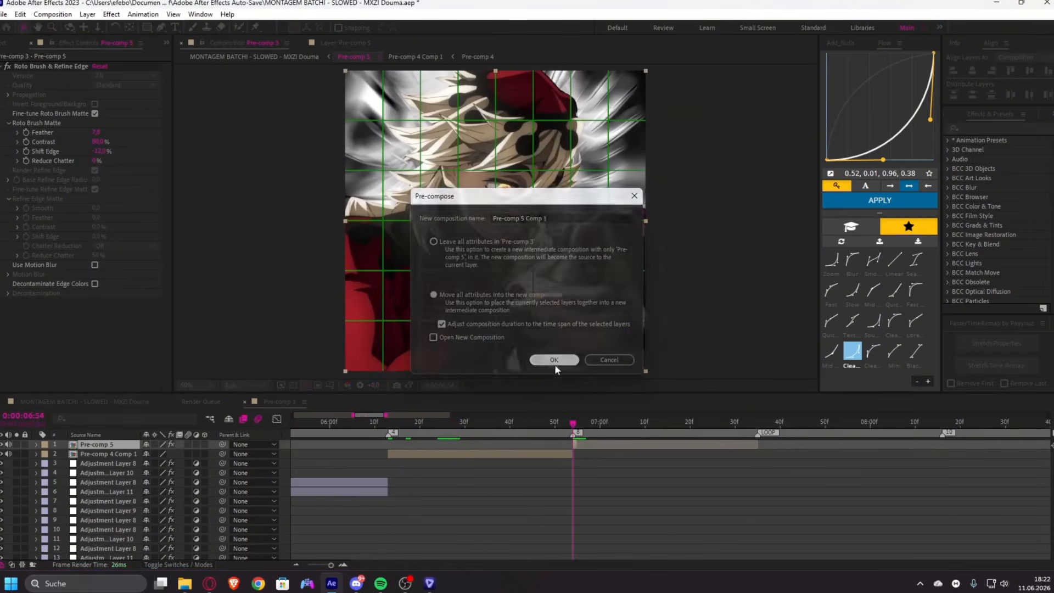
{"action": "left_click", "coordinate": [552, 361]}
{"action": "right_click", "coordinate": [575, 443]}
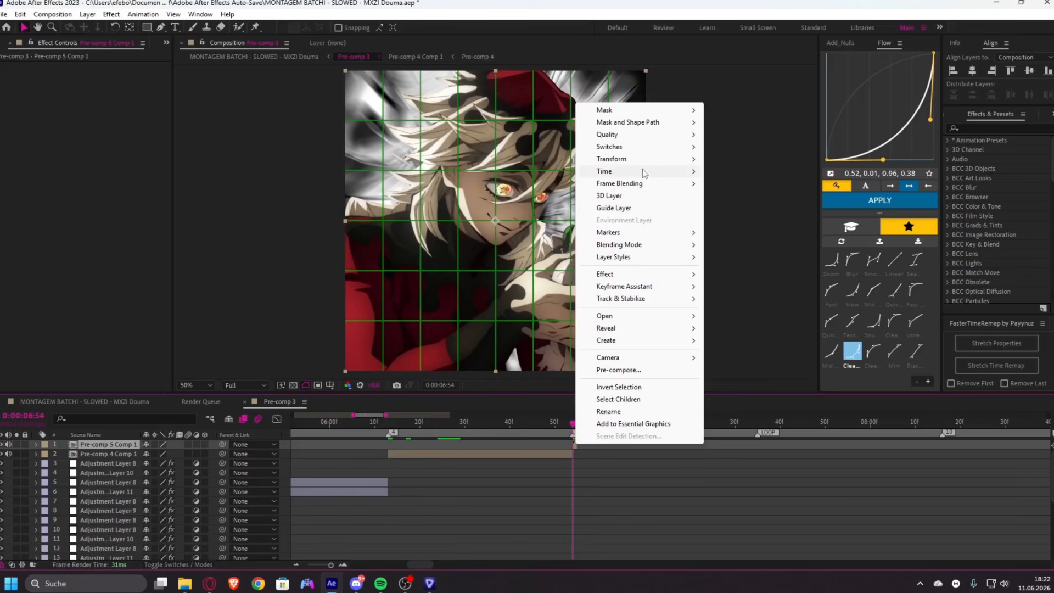
{"action": "mouse_move", "coordinate": [643, 171]}
{"action": "left_click", "coordinate": [730, 170]}
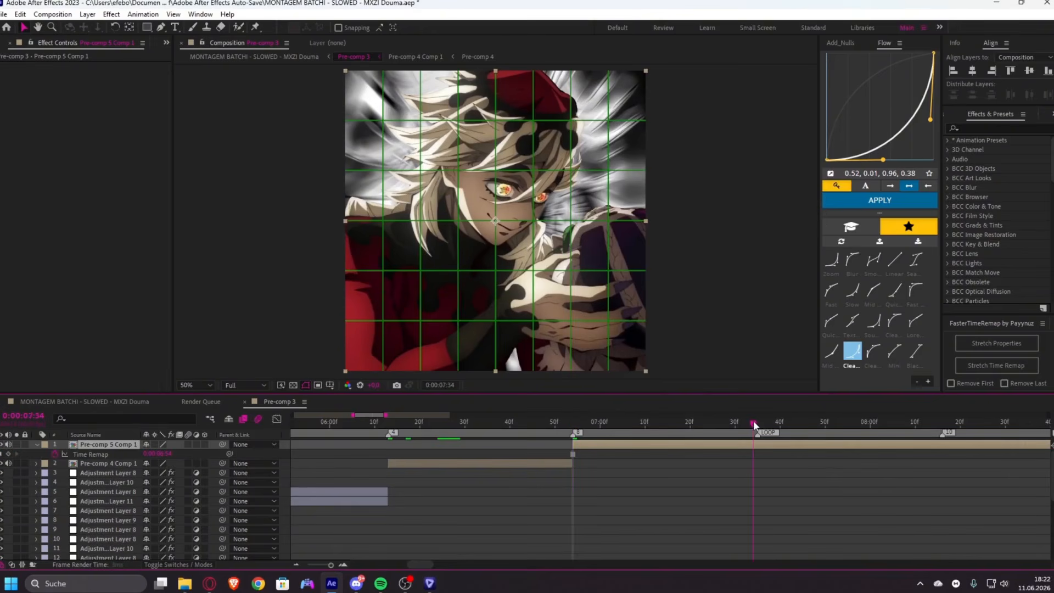
- Trim the frozen Pre-comp 5 Comp 1 layer to end at the LOOP marker
{"action": "left_click_drag", "start_coordinate": [754, 422], "coordinate": [757, 423]}
{"action": "key", "text": "ctrl+shift+d"}
{"action": "key", "text": "Delete"}
{"action": "left_click", "coordinate": [686, 445]}
{"action": "key", "text": "i"}
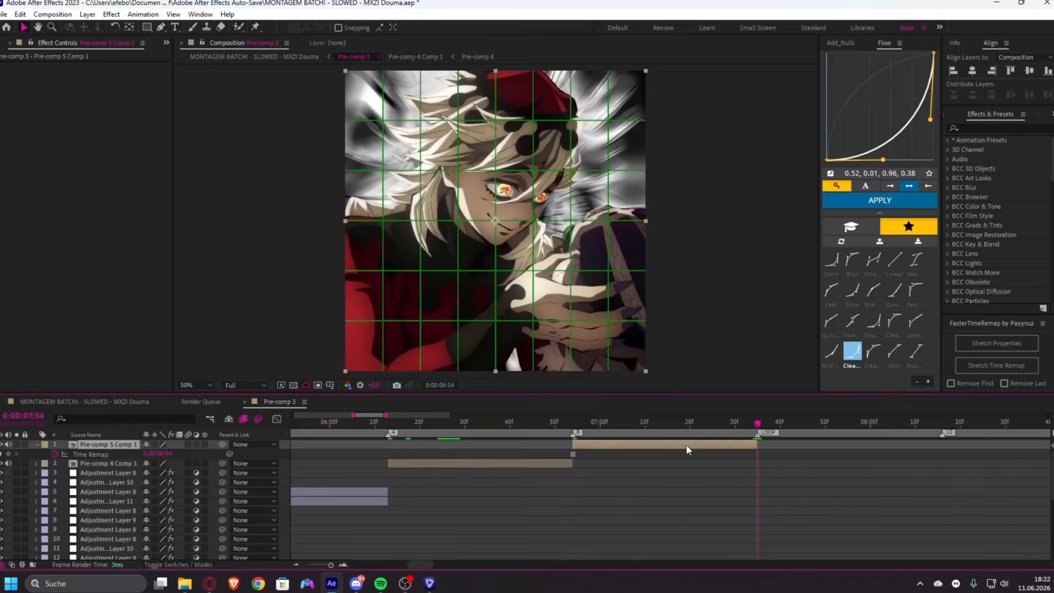
{"action": "key", "text": "u"}
- Review the two frozen character clips over the background and set the preview resolution to Third
{"action": "left_click", "coordinate": [597, 458]}
{"action": "left_click_drag", "start_coordinate": [528, 423], "coordinate": [716, 440]}
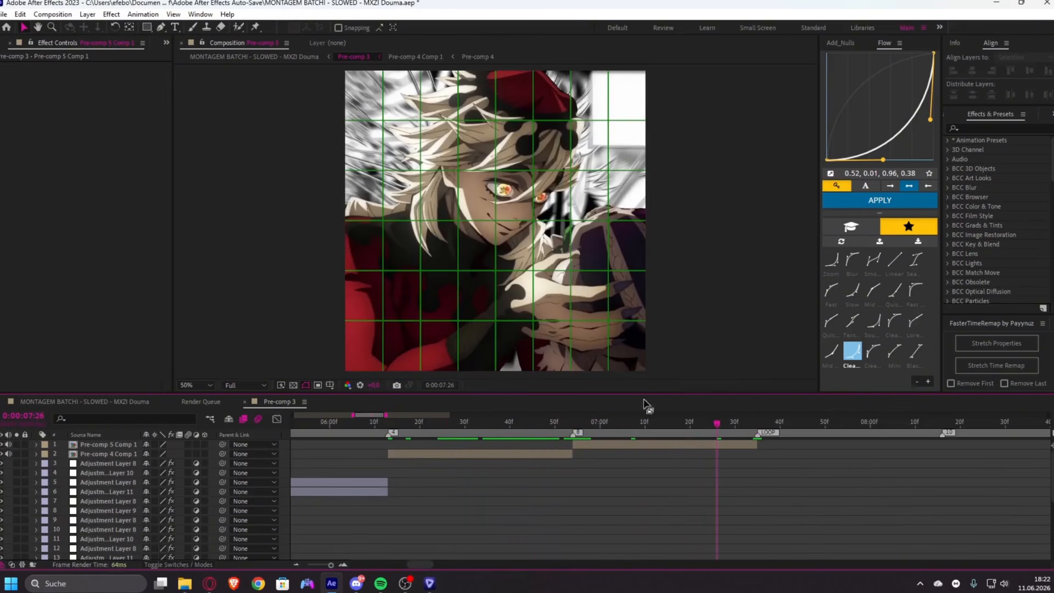
{"action": "left_click", "coordinate": [390, 426]}
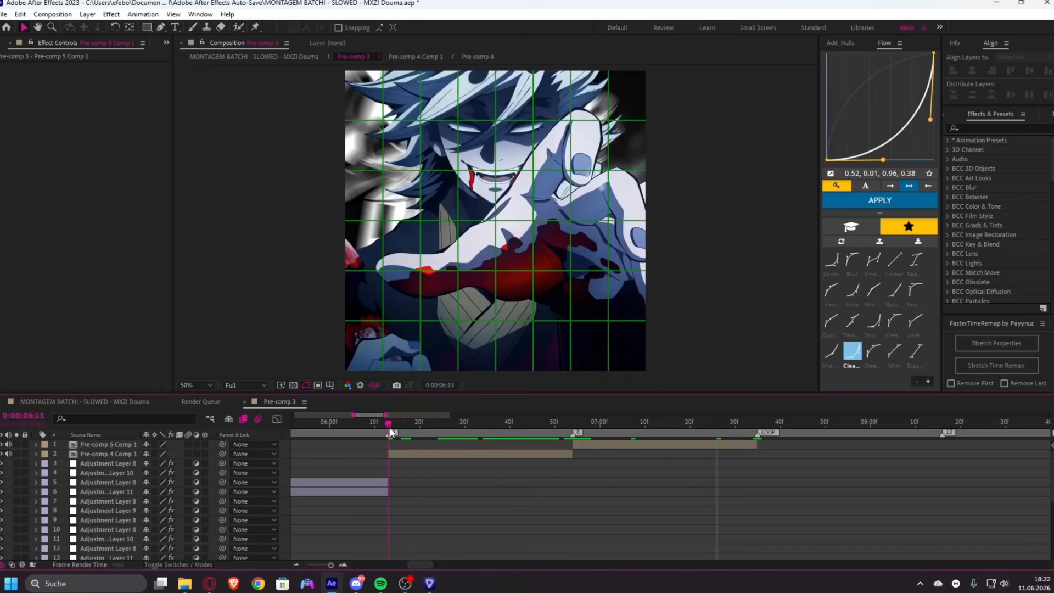
{"action": "scroll", "coordinate": [470, 475], "scroll_direction": "down", "scroll_amount": 1}
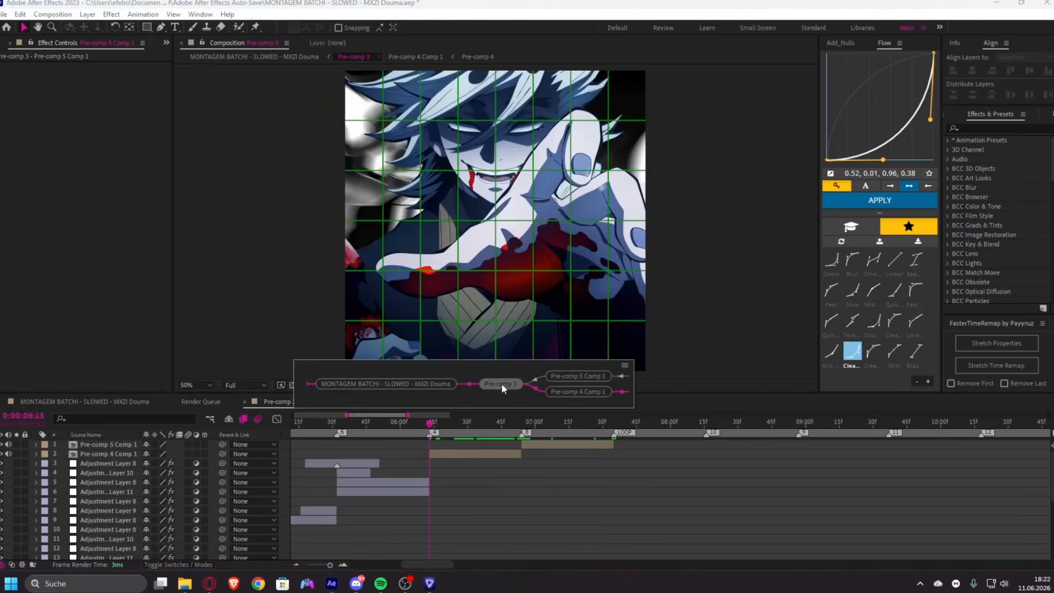
{"action": "key", "text": "Page_Up"}
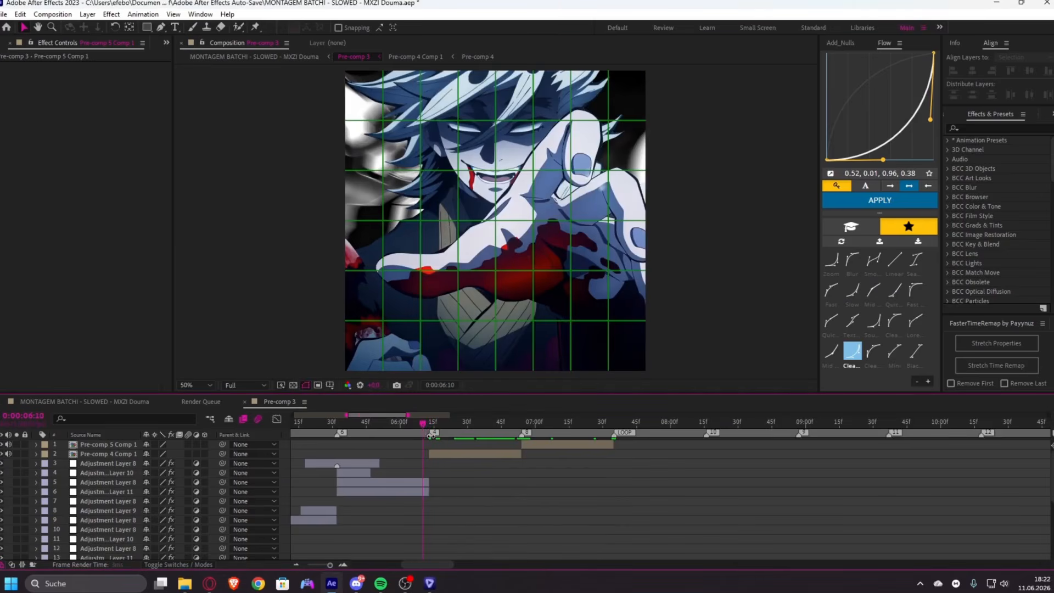
{"action": "left_click", "coordinate": [420, 424]}
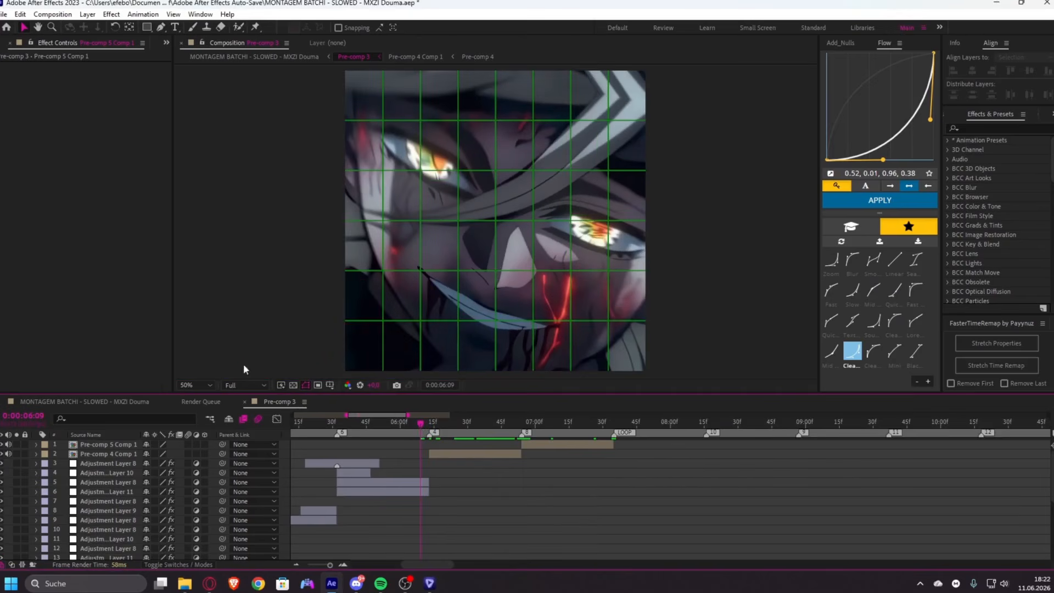
{"action": "left_click", "coordinate": [247, 385]}
{"action": "left_click", "coordinate": [258, 432]}
{"action": "left_click_drag", "start_coordinate": [421, 421], "coordinate": [420, 420]}
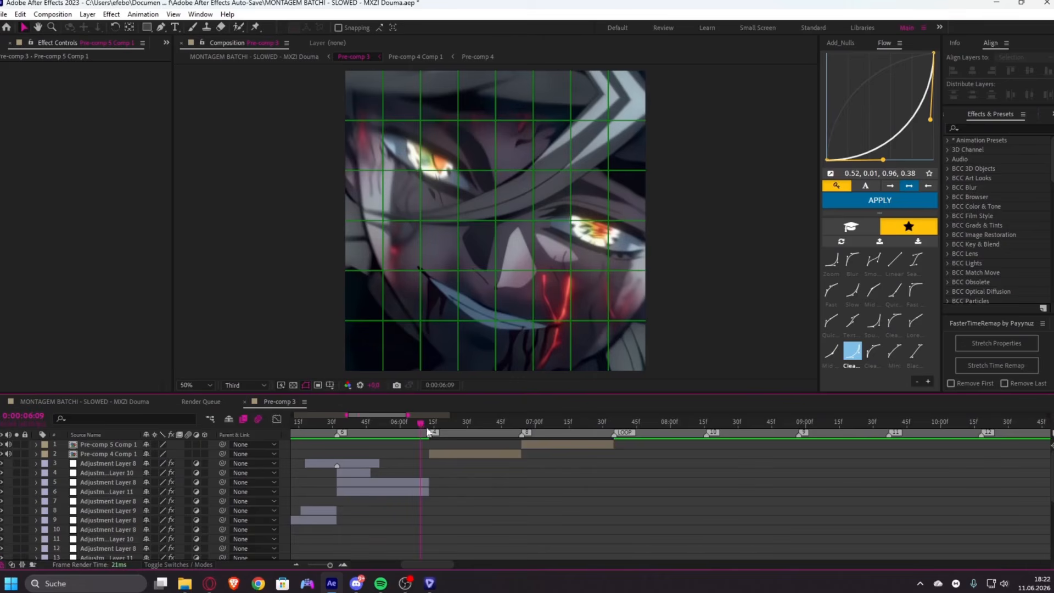
- Add one null as parent of the Pre-comp 4 Comp 1 layer and trim the null's end to 0:00:06:38
{"action": "left_click", "coordinate": [453, 453]}
{"action": "key", "text": "i"}
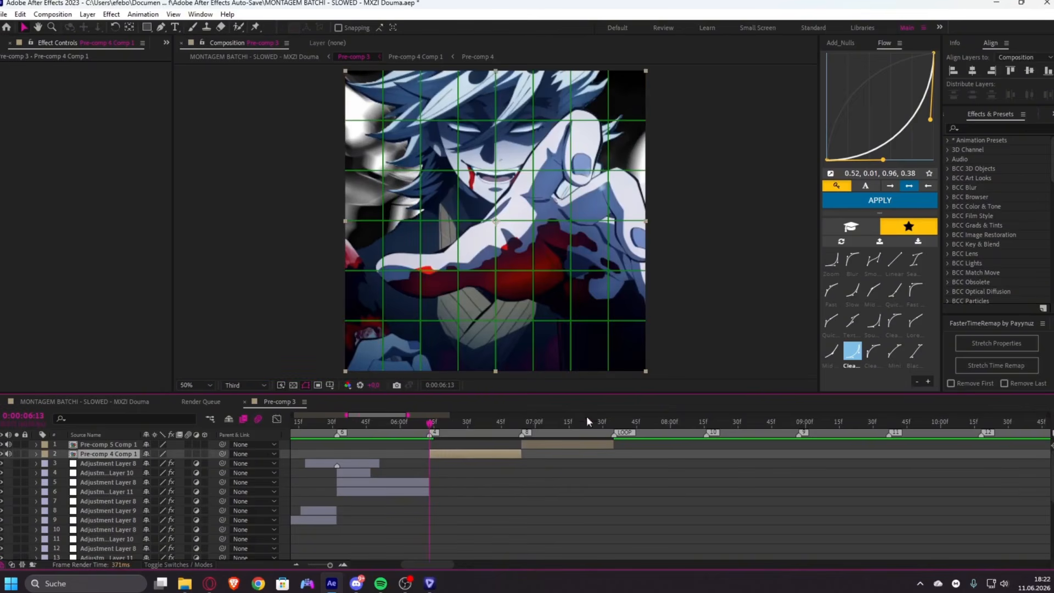
{"action": "left_click", "coordinate": [840, 43]}
{"action": "left_click", "coordinate": [880, 195]}
{"action": "left_click", "coordinate": [885, 42]}
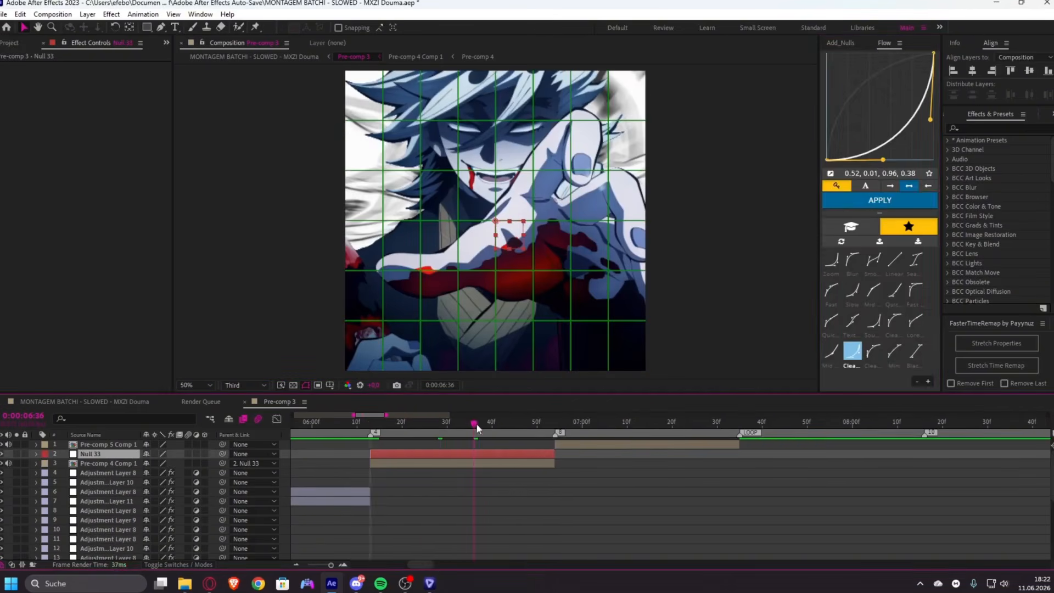
{"action": "key", "text": "Page_Down"}
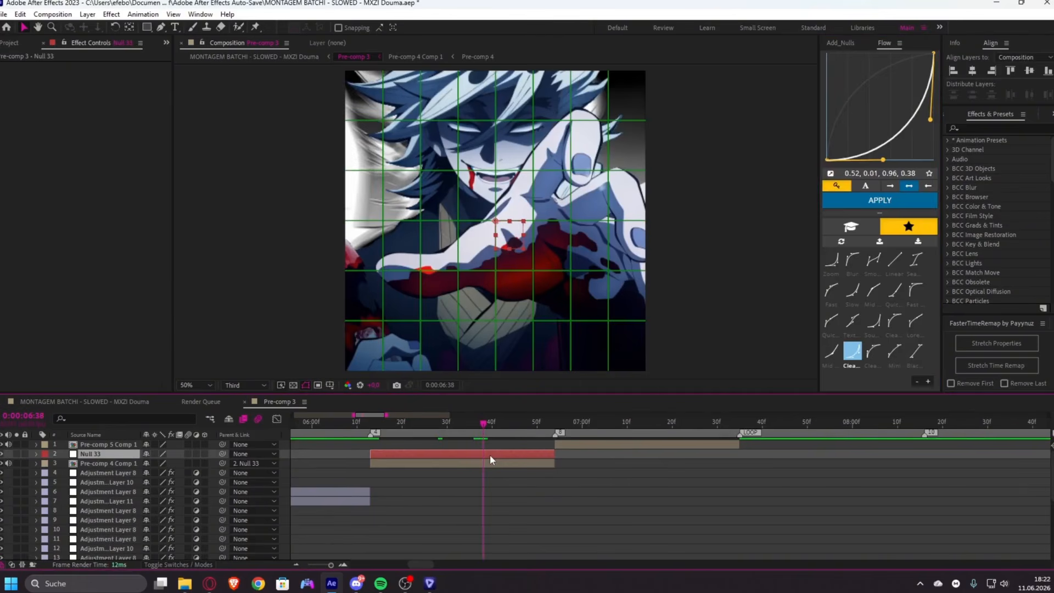
{"action": "key", "text": "alt+bracketright"}
{"action": "key", "text": "i"}
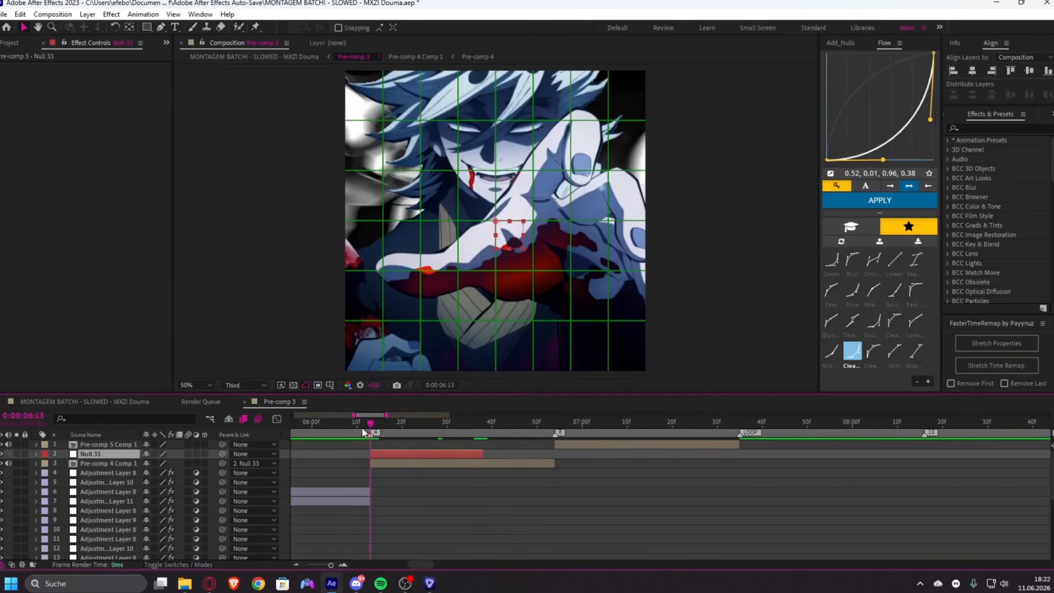
- Set Position, Scale and Rotation keyframes on the null at 0:00:06:13 and mute the audio of the frozen pre-comps
{"action": "left_click", "coordinate": [364, 427]}
{"action": "left_click_drag", "start_coordinate": [365, 430], "coordinate": [374, 452]}
{"action": "key", "text": "s"}
{"action": "key", "text": "shift+r"}
{"action": "key", "text": "shift+p"}
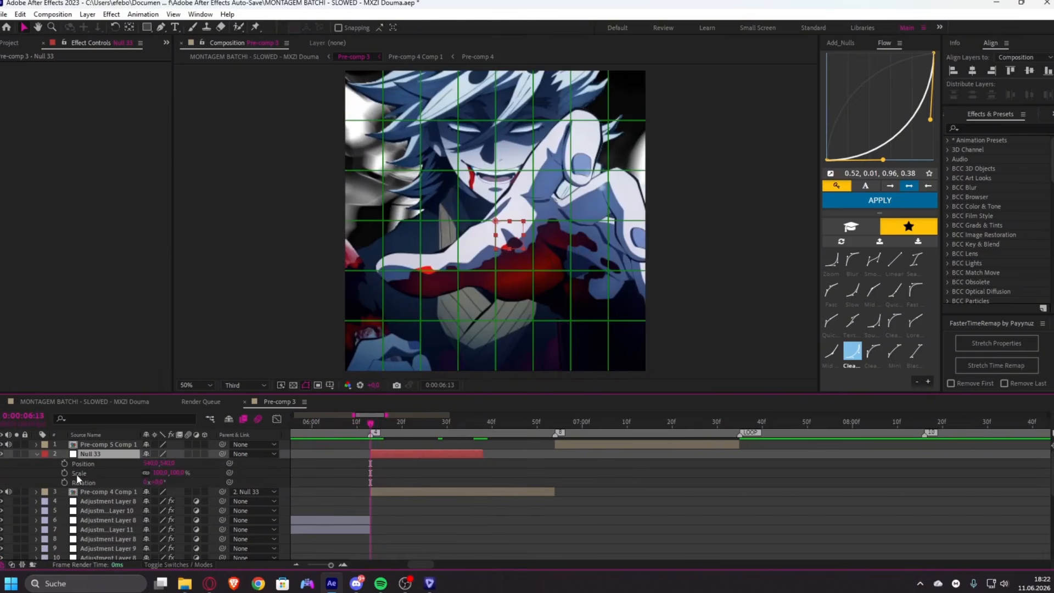
{"action": "left_click_drag", "start_coordinate": [64, 482], "coordinate": [64, 464]}
{"action": "left_click", "coordinate": [8, 492]}
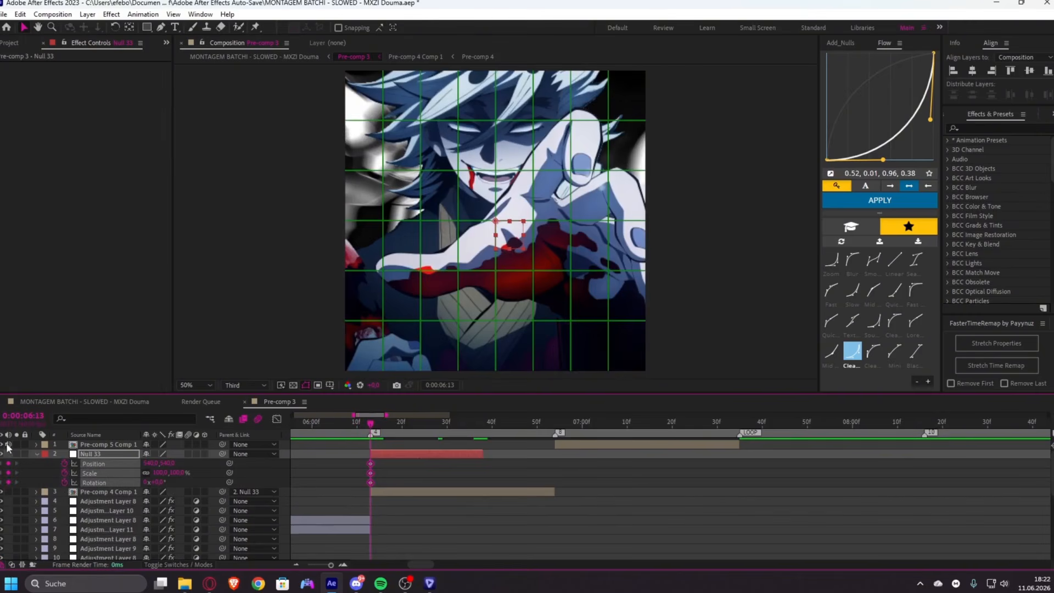
- At the null's last frame, 0:00:06:37, set Rotation to 25°, enlarge the Scale and shift the Position
{"action": "left_click", "coordinate": [406, 453]}
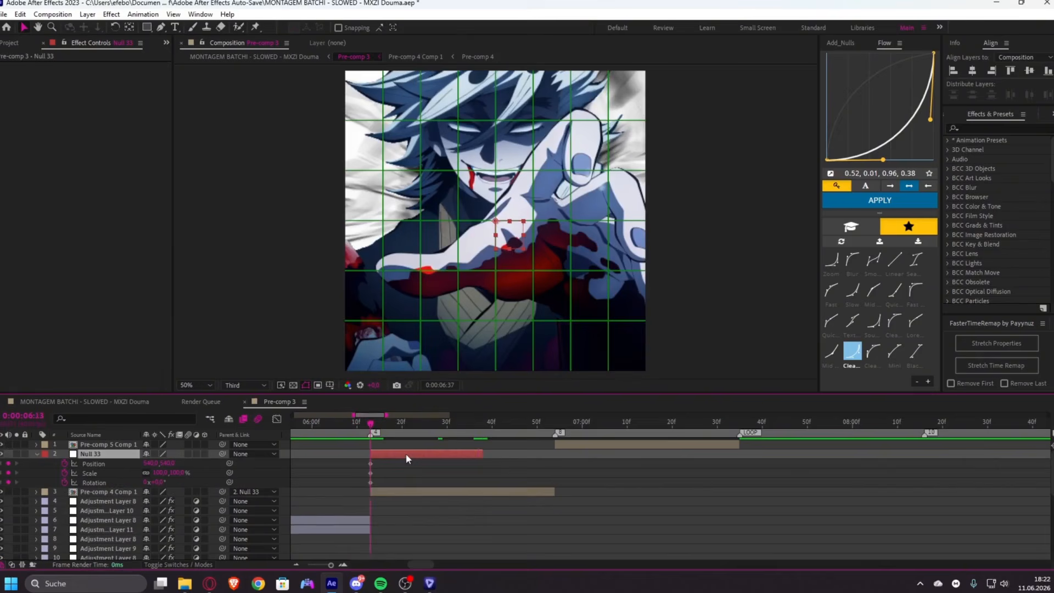
{"action": "key", "text": "o"}
{"action": "left_click", "coordinate": [159, 483]}
{"action": "type", "text": "25"}
{"action": "key", "text": "Return"}
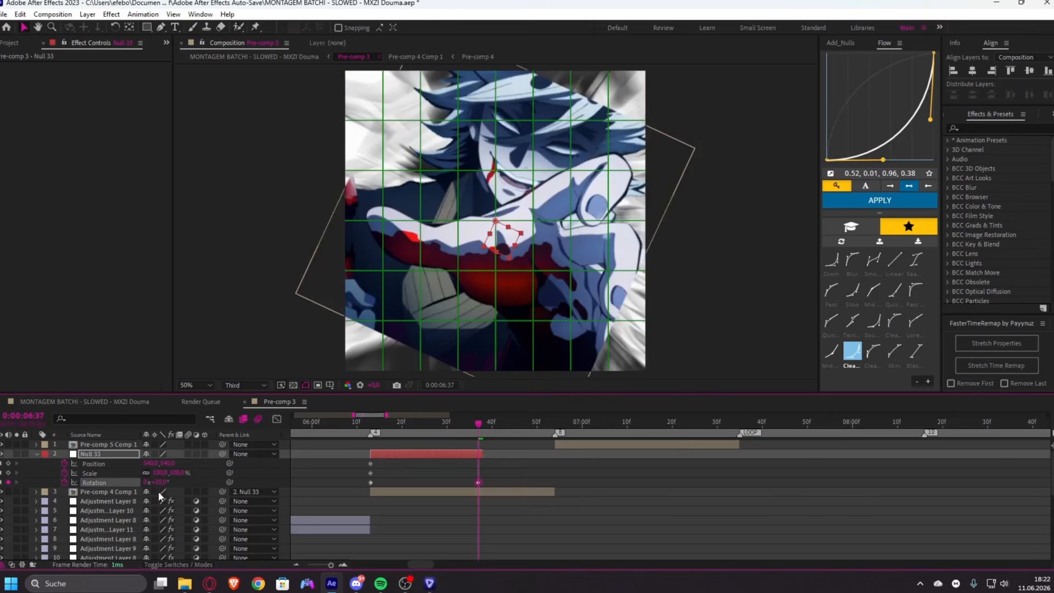
{"action": "left_click_drag", "start_coordinate": [158, 476], "coordinate": [202, 464]}
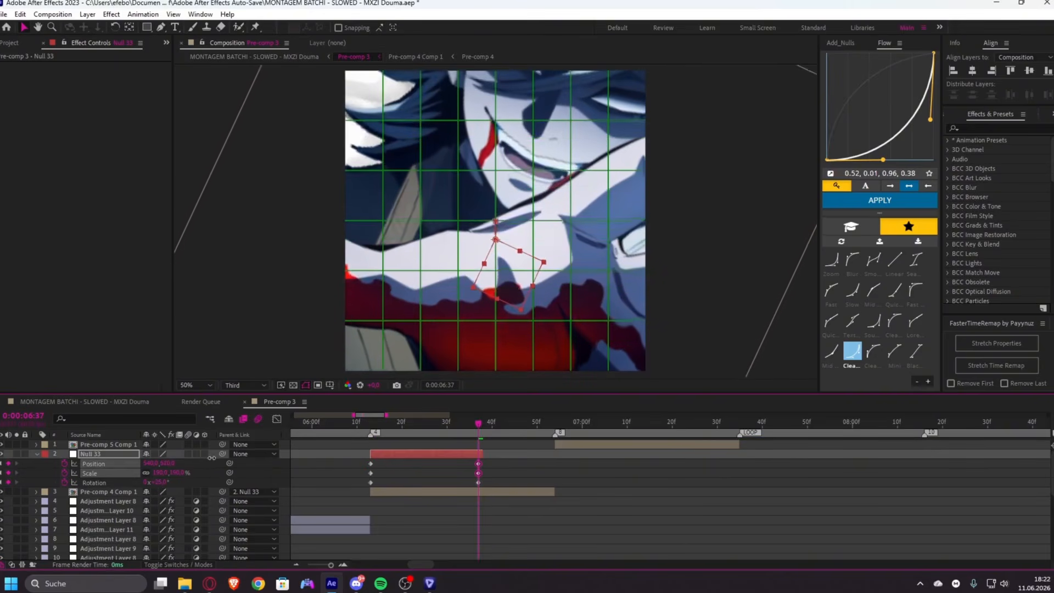
- Apply the saved Flow curve 0.03, 0.51, 0.39, 0.93 to the null's keyframes and return to 0:00:05:31
{"action": "left_click", "coordinate": [874, 352]}
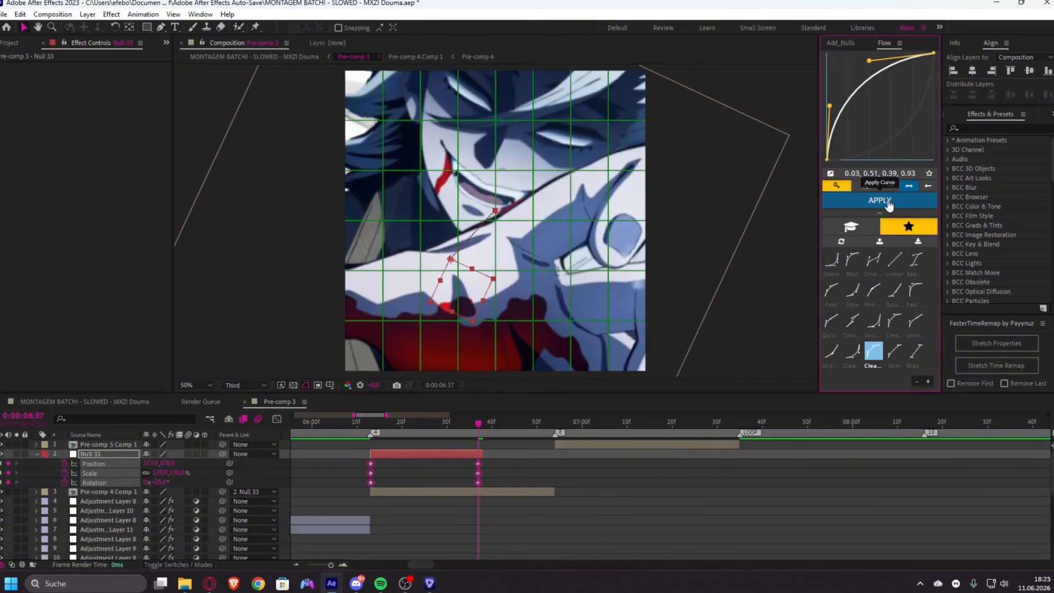
{"action": "left_click", "coordinate": [889, 202]}
{"action": "scroll", "coordinate": [438, 463], "scroll_direction": "down", "scroll_amount": 1}
{"action": "left_click", "coordinate": [310, 424]}
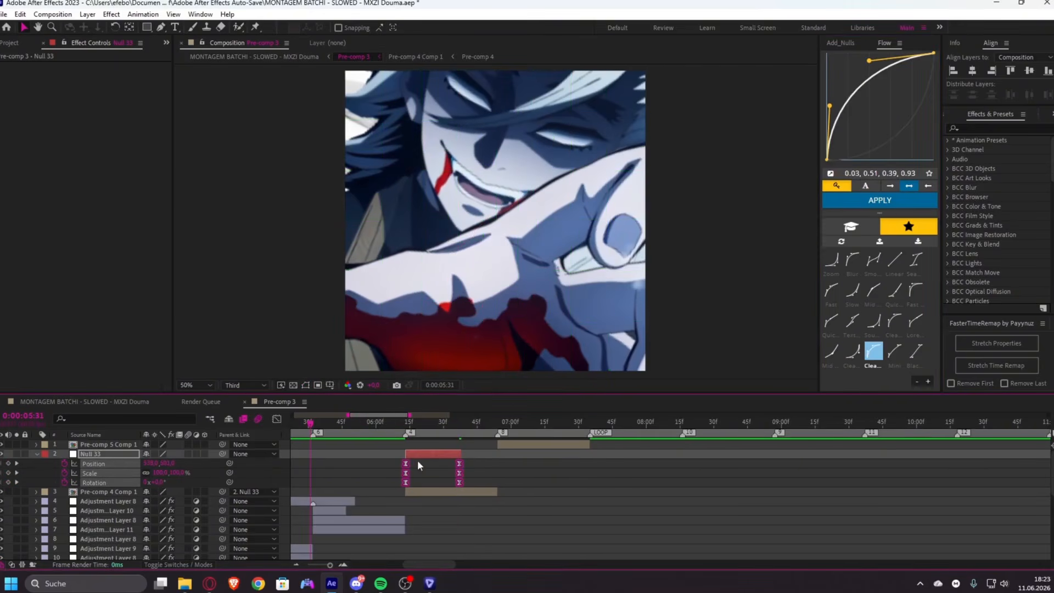
- Add a second null as parent of Null 33 and trim its start to 0:00:06:34, ending with the Pre-comp 4 Comp 1 layer
{"action": "left_click", "coordinate": [422, 423]}
{"action": "key", "text": "space"}
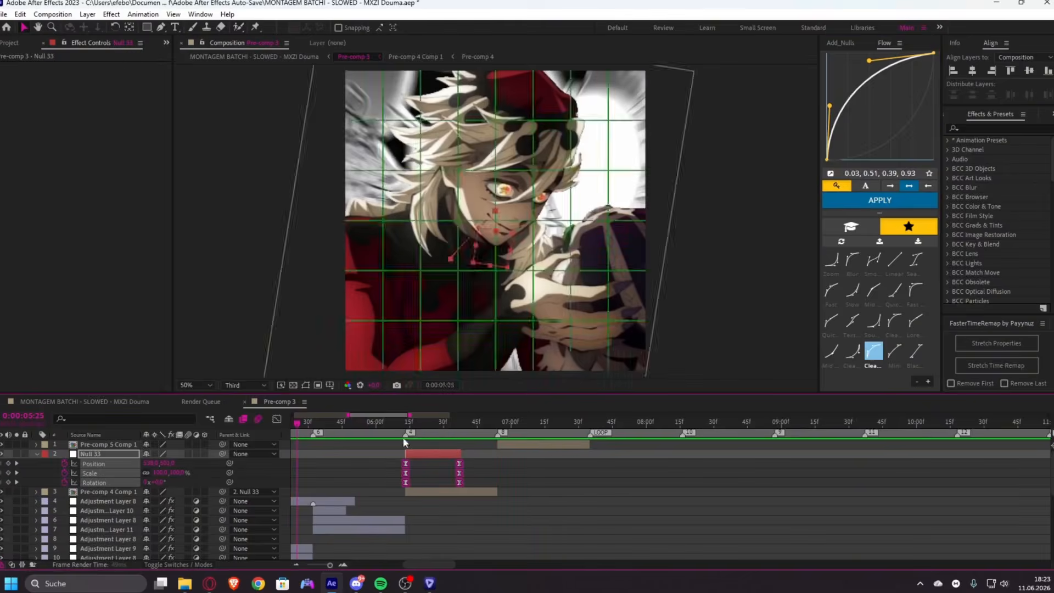
{"action": "key", "text": "space"}
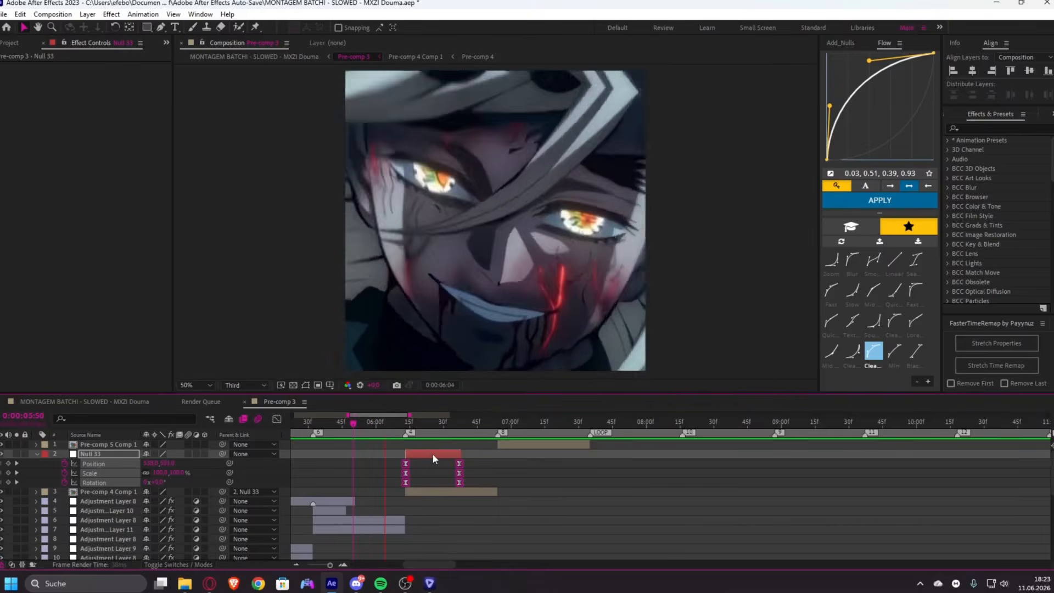
{"action": "key", "text": "space"}
{"action": "key", "text": "u"}
{"action": "left_click", "coordinate": [849, 44]}
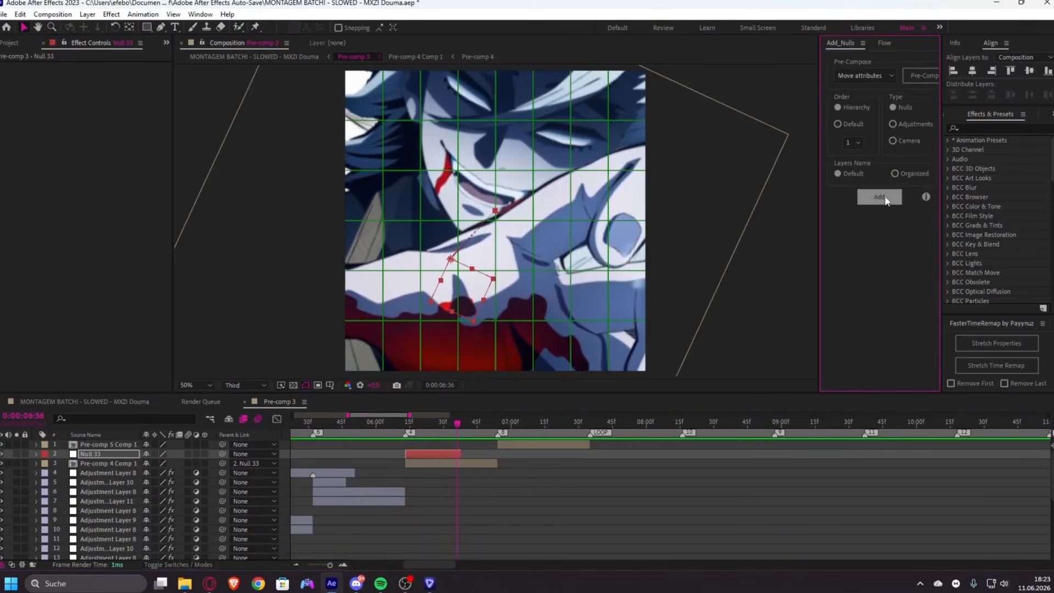
{"action": "left_click", "coordinate": [879, 198]}
{"action": "left_click", "coordinate": [882, 43]}
{"action": "scroll", "coordinate": [485, 421], "scroll_direction": "up", "scroll_amount": 2}
{"action": "left_click_drag", "start_coordinate": [421, 454], "coordinate": [493, 454]}
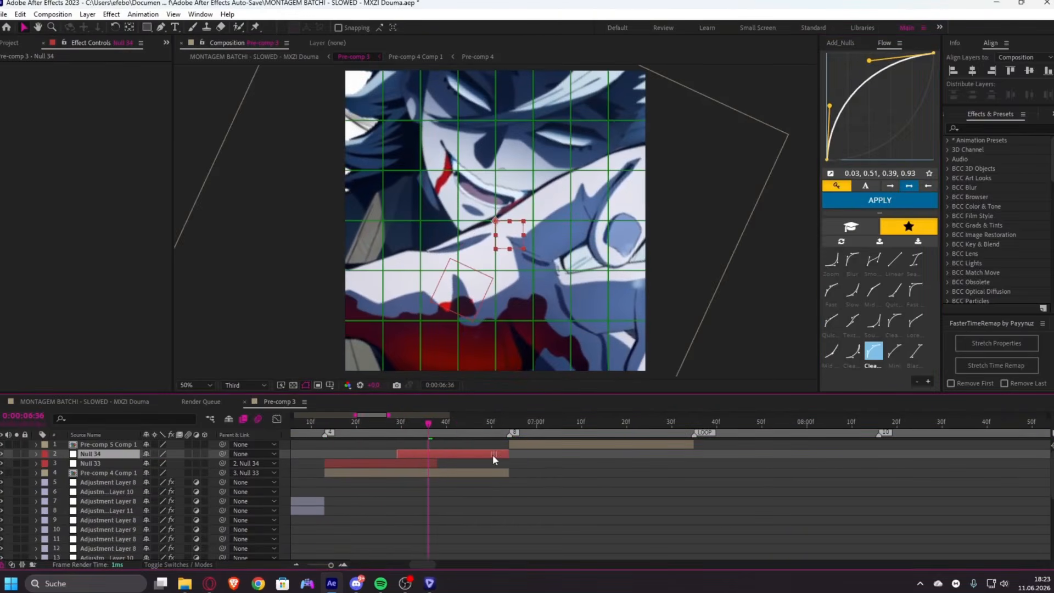
{"action": "left_click_drag", "start_coordinate": [396, 454], "coordinate": [410, 455]}
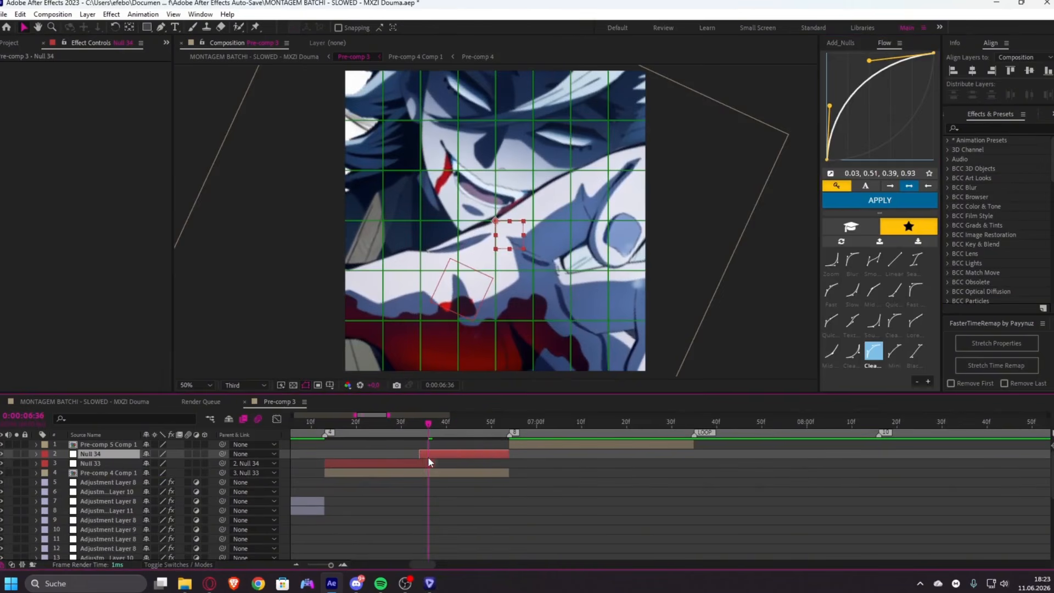
- Set Position, Scale and Rotation keyframes on the new null at its first frame, 0:00:06:34
{"action": "key", "text": "i"}
{"action": "key", "text": "s"}
{"action": "key", "text": "shift+p"}
{"action": "key", "text": "shift+r"}
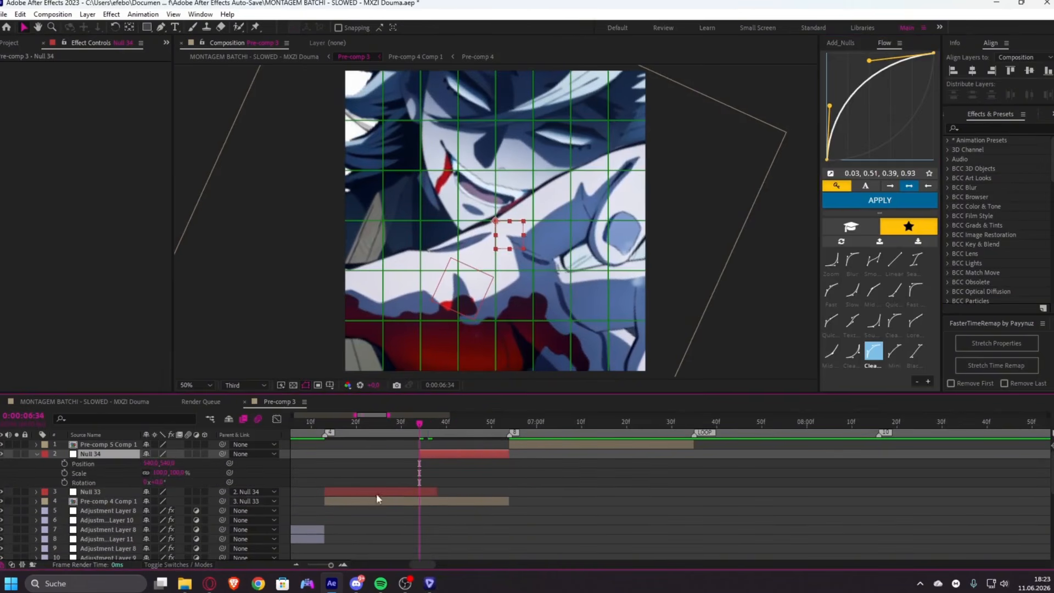
{"action": "left_click_drag", "start_coordinate": [64, 464], "coordinate": [65, 484]}
- At the null's last frame, 0:00:06:53, set Rotation to -25° and Scale to 60%, and shift the Position to recentre the picture
{"action": "key", "text": "o"}
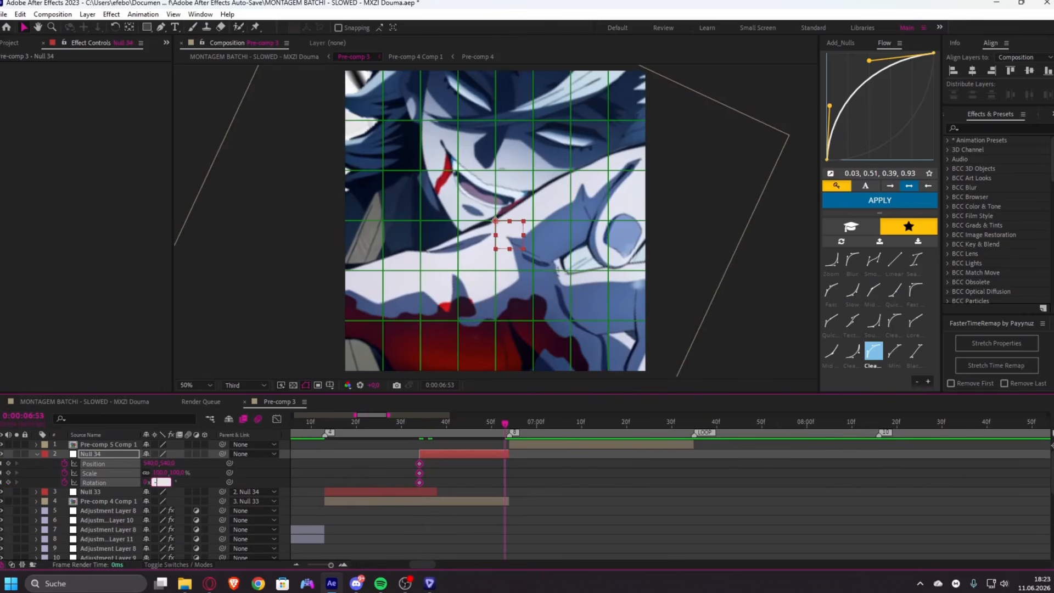
{"action": "key", "text": "Return"}
{"action": "left_click_drag", "start_coordinate": [160, 473], "coordinate": [138, 464]}
{"action": "left_click", "coordinate": [159, 473]}
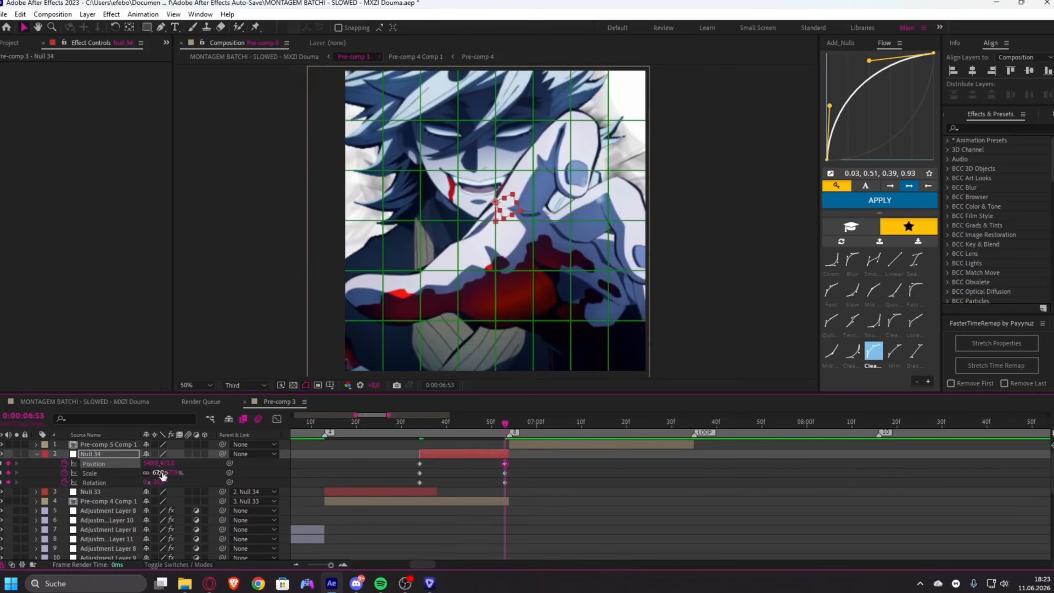
{"action": "type", "text": "65"}
{"action": "key", "text": "Return"}
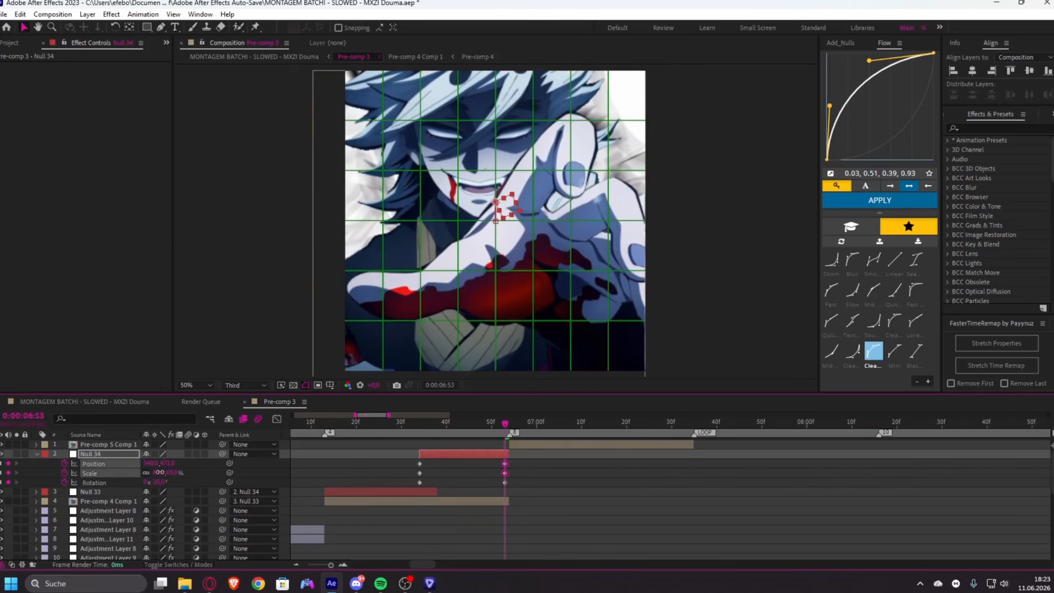
{"action": "mouse_move", "coordinate": [157, 464]}
{"action": "left_mouse_down"}
{"action": "mouse_move", "coordinate": [192, 464]}
{"action": "mouse_move", "coordinate": [142, 465]}
{"action": "left_mouse_up"}
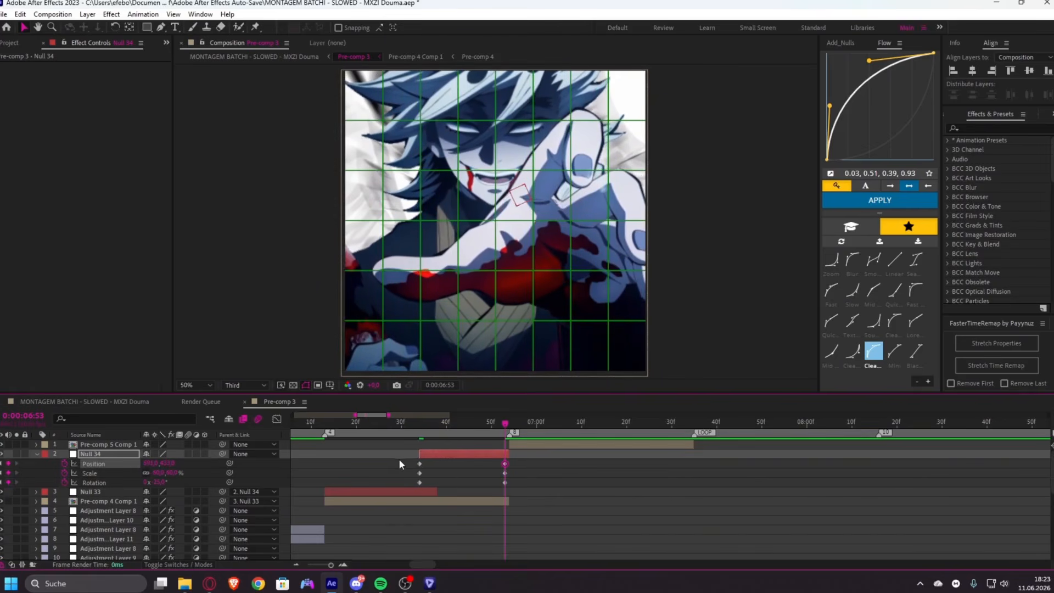
- Apply the saved Flow curve 0.52, 0.01, 0.96, 0.38 to all of the null's keyframes and collapse its properties
{"action": "left_click_drag", "start_coordinate": [396, 458], "coordinate": [559, 498]}
{"action": "left_click", "coordinate": [852, 352]}
{"action": "left_click", "coordinate": [898, 202]}
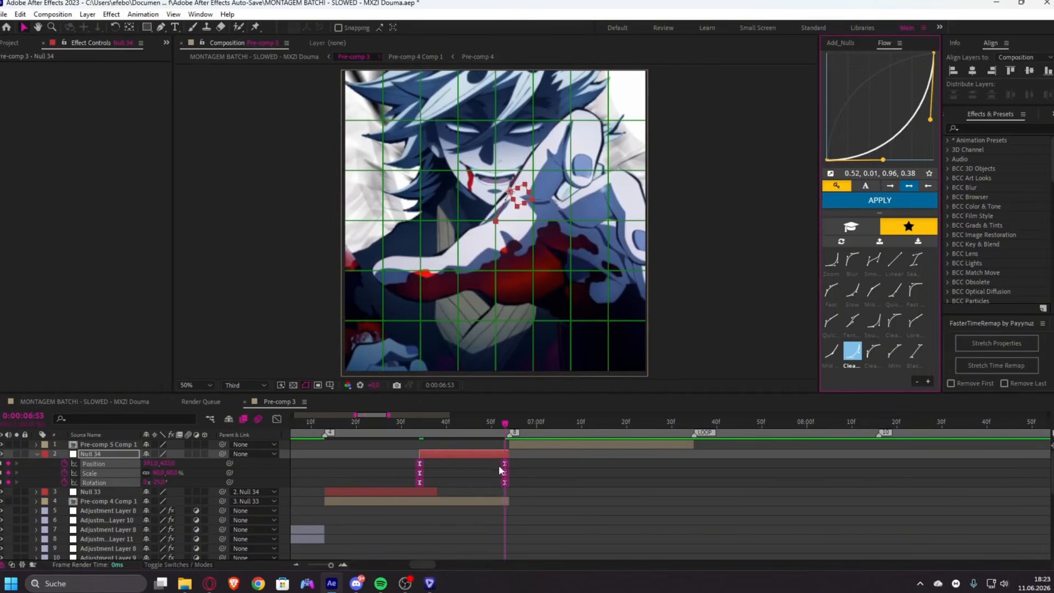
{"action": "left_click", "coordinate": [485, 452]}
{"action": "key", "text": "u"}
{"action": "left_click", "coordinate": [506, 481]}
- Play back the edit from 0:00:05:25 and scrub through the Pre-comp 4 Comp 1 and Pre-comp 5 Comp 1 clips to examine the movement
{"action": "scroll", "coordinate": [418, 450], "scroll_direction": "down", "scroll_amount": 1}
{"action": "left_click_drag", "start_coordinate": [421, 424], "coordinate": [273, 451]}
{"action": "key", "text": "space"}
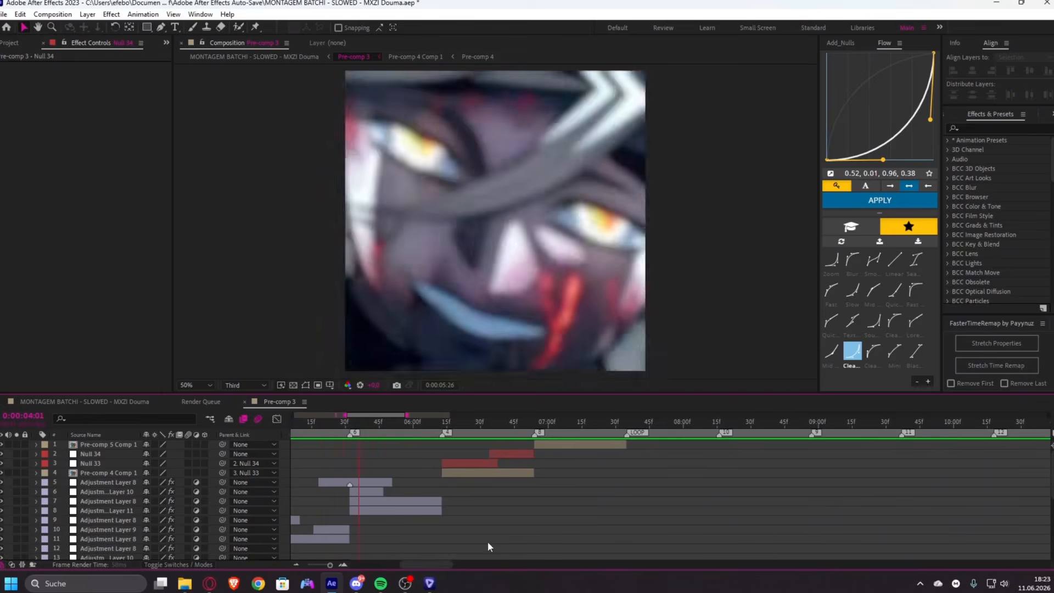
{"action": "left_click", "coordinate": [413, 422]}
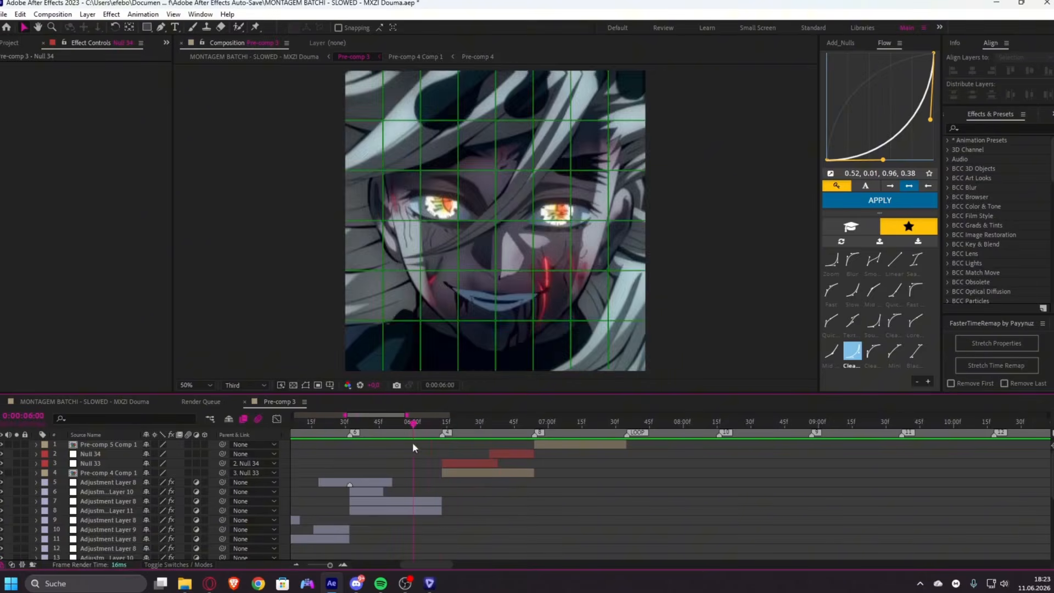
{"action": "left_click", "coordinate": [341, 423]}
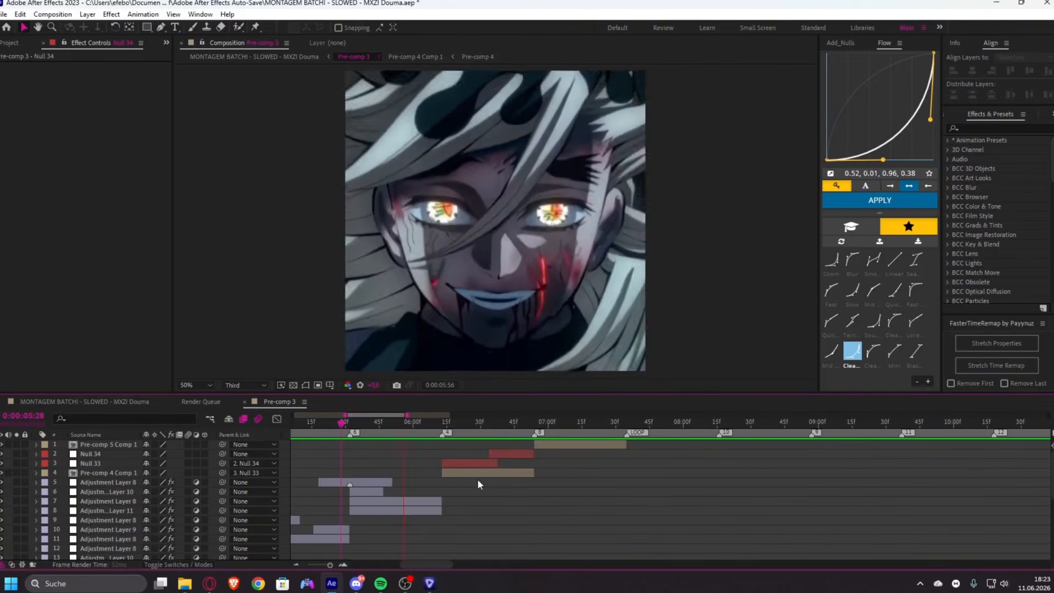
{"action": "left_click", "coordinate": [334, 423]}
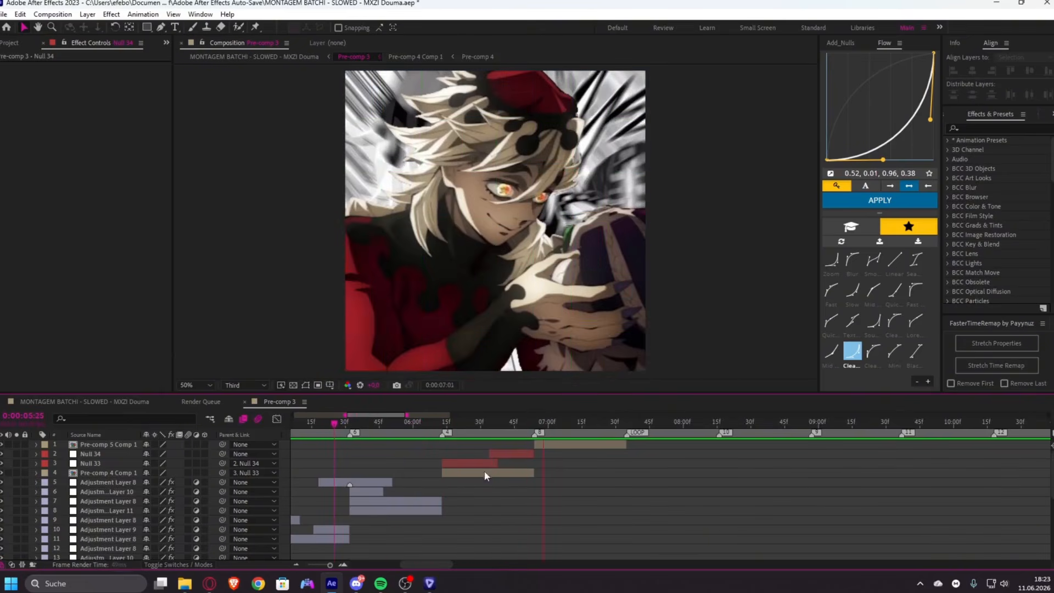
{"action": "key", "text": "space"}
{"action": "left_click_drag", "start_coordinate": [432, 425], "coordinate": [475, 471]}
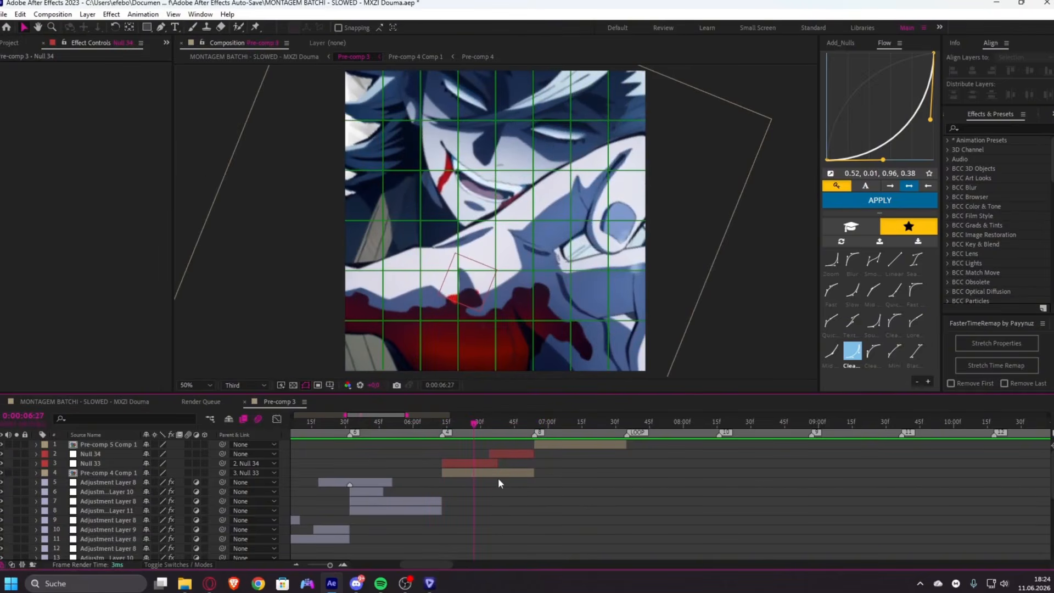
{"action": "left_click_drag", "start_coordinate": [475, 431], "coordinate": [532, 428]}
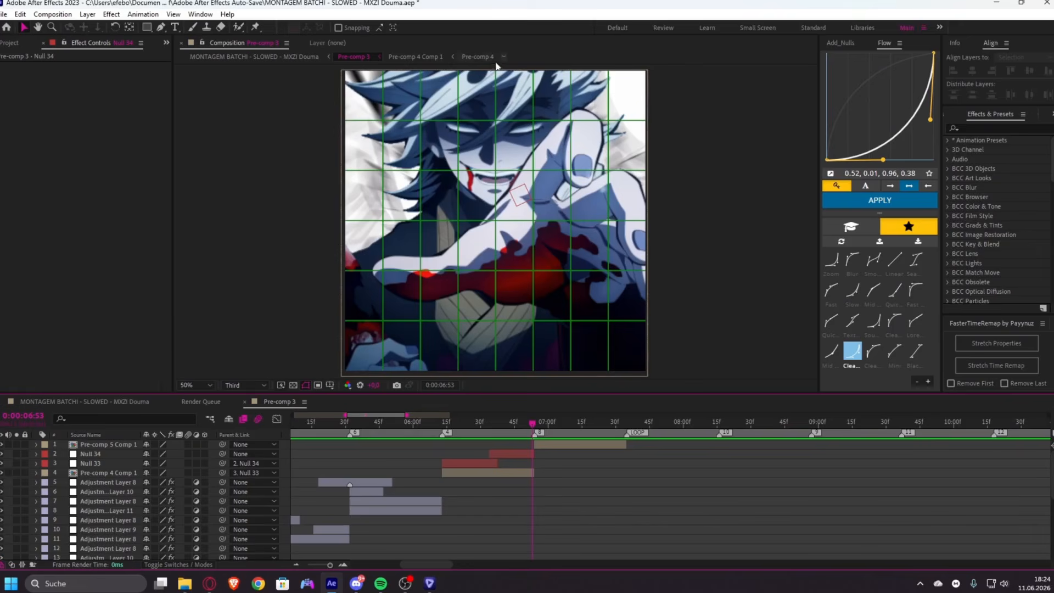
{"action": "left_click", "coordinate": [535, 423]}
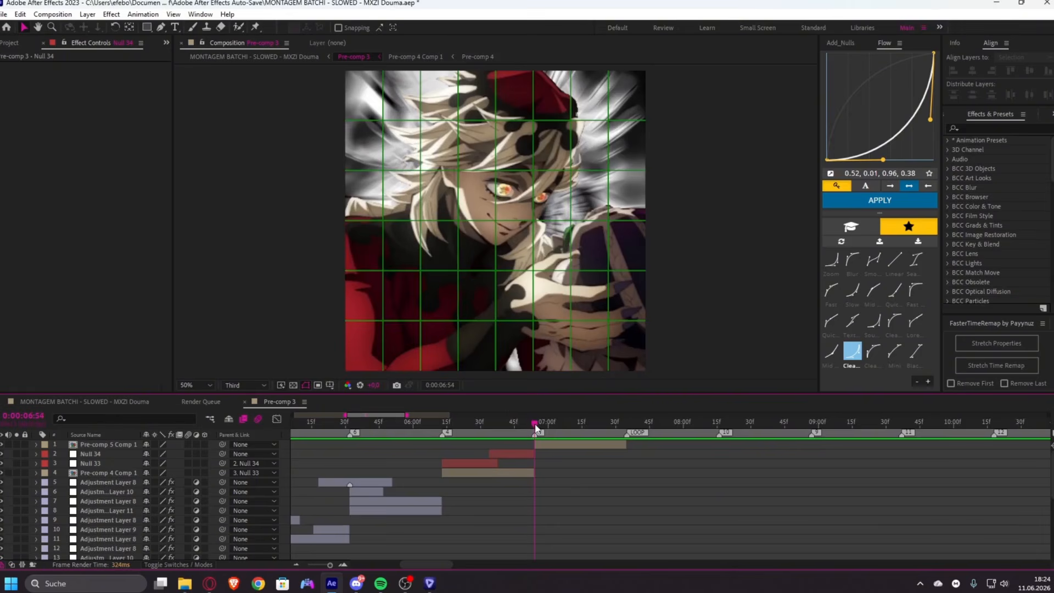
{"action": "left_click_drag", "start_coordinate": [568, 424], "coordinate": [588, 424]}
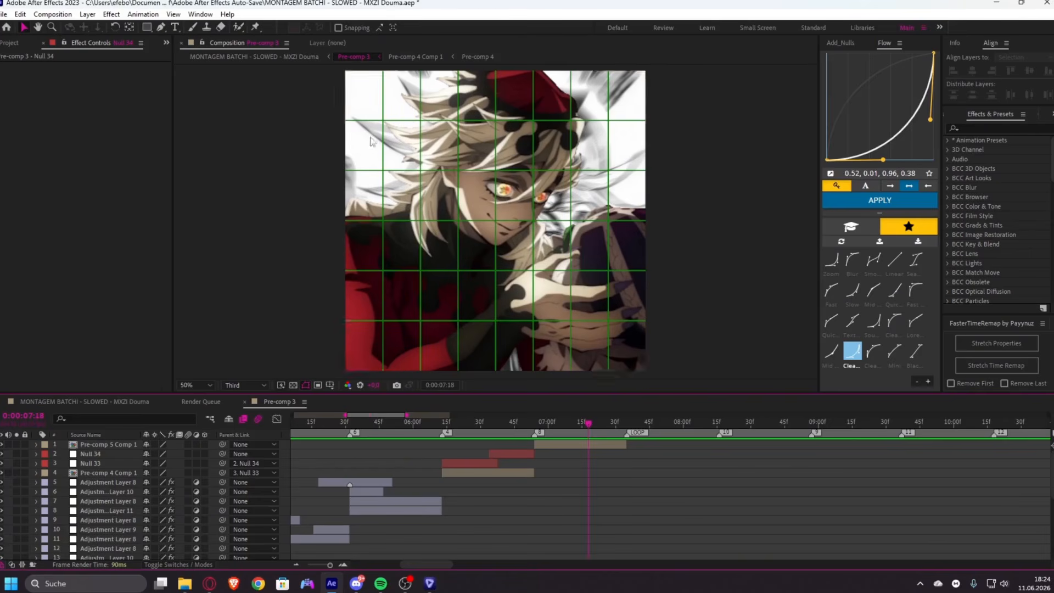
{"action": "left_click_drag", "start_coordinate": [516, 431], "coordinate": [484, 449]}
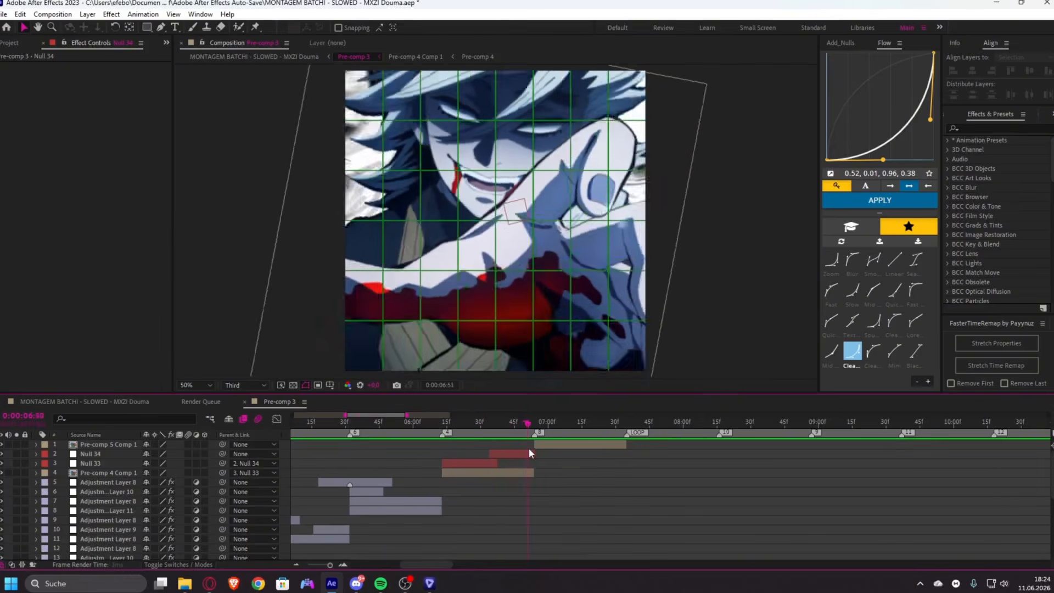
- Add the BCC Edge Lighting effect to the Pre-comp 4 Comp 1 layer and turn its Light Direction to about 46°
{"action": "left_click", "coordinate": [526, 472]}
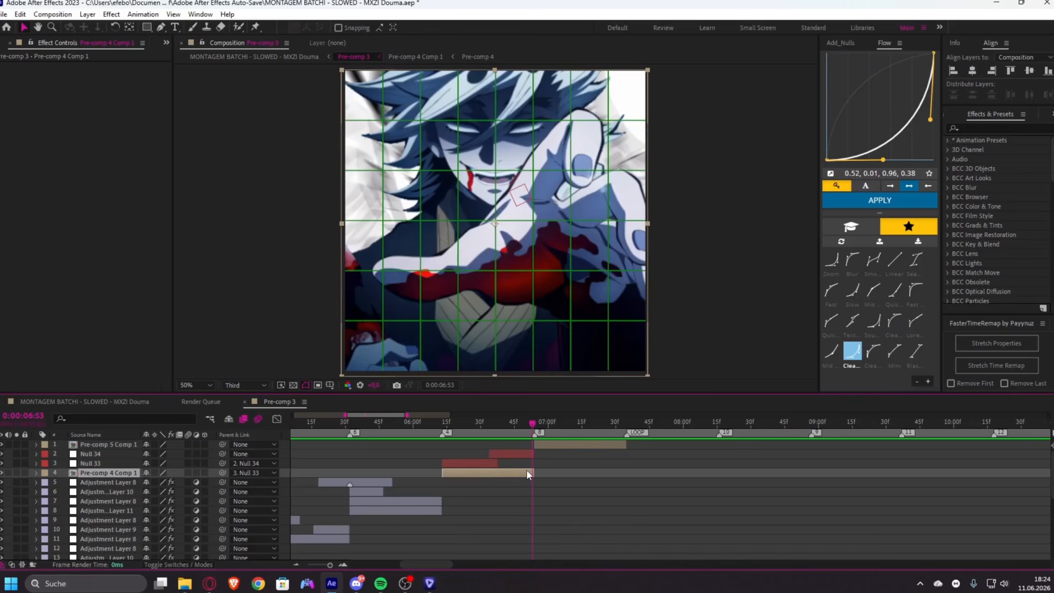
{"action": "key", "text": "ctrl+space"}
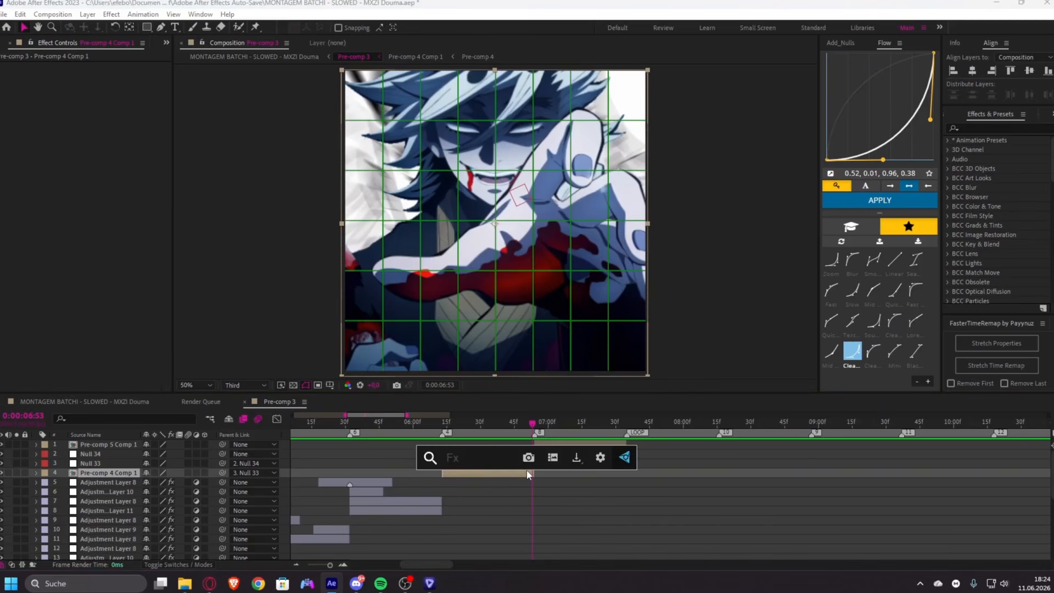
{"action": "type", "text": "edge l"}
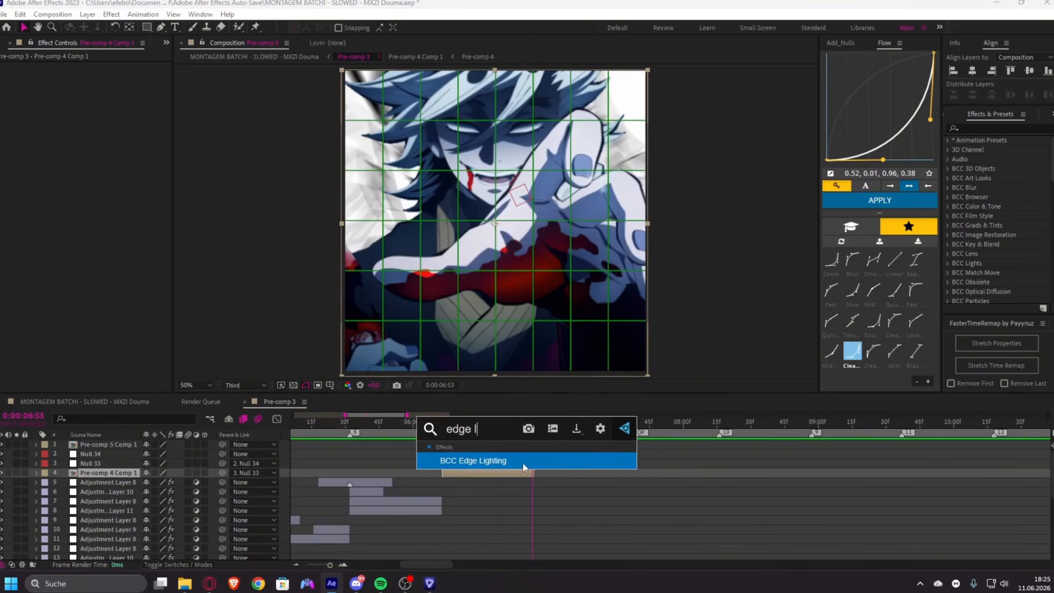
{"action": "left_click", "coordinate": [523, 463]}
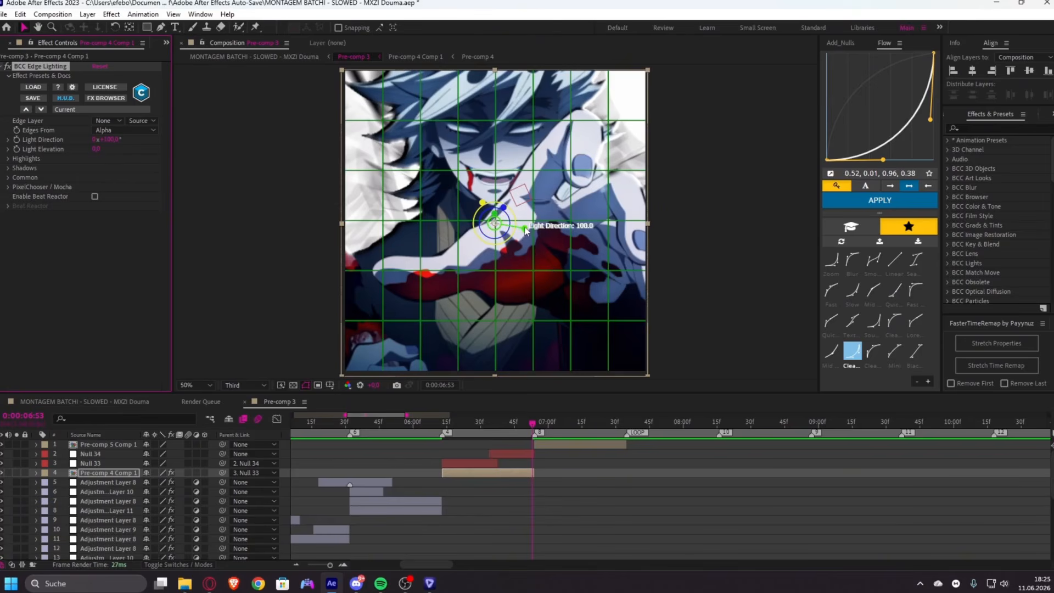
{"action": "left_click_drag", "start_coordinate": [525, 233], "coordinate": [546, 183]}
- Set the Edge Lighting Shadow Intensity to about 1.3 with a Shadow Post Blur of 10, and raise Highlight Intensity to 12
{"action": "left_click", "coordinate": [8, 168]}
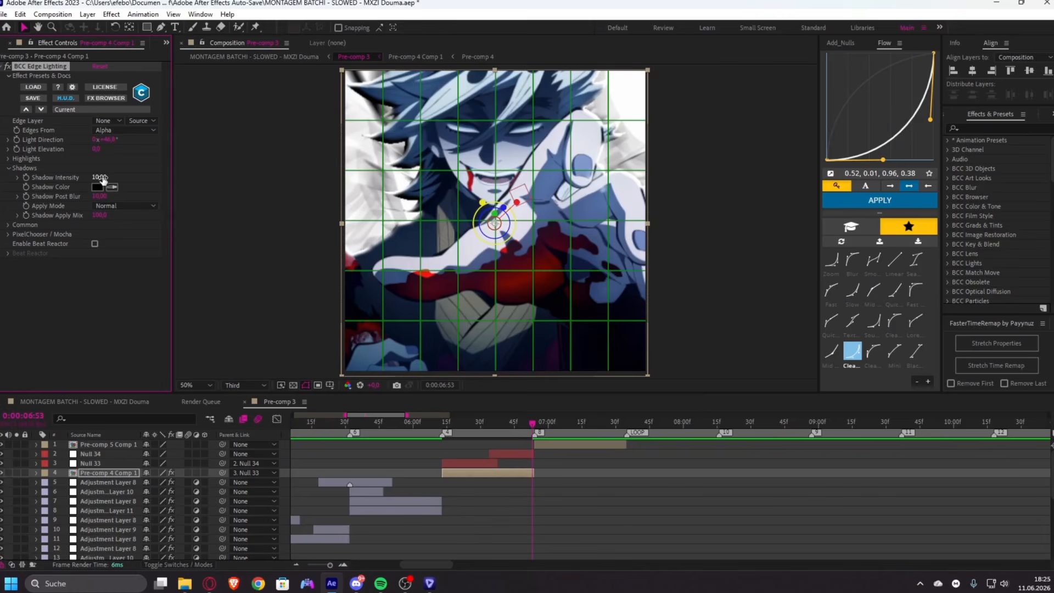
{"action": "left_click_drag", "start_coordinate": [103, 180], "coordinate": [23, 181]}
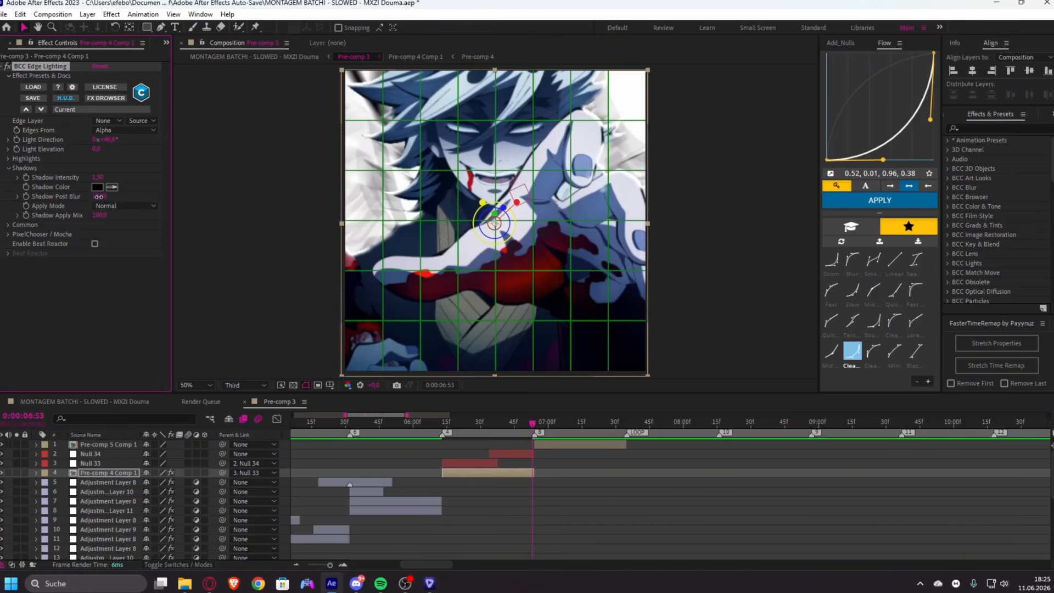
{"action": "mouse_move", "coordinate": [100, 198]}
{"action": "left_mouse_down"}
{"action": "mouse_move", "coordinate": [115, 200]}
{"action": "mouse_move", "coordinate": [90, 202]}
{"action": "mouse_move", "coordinate": [95, 211]}
{"action": "left_mouse_up"}
{"action": "left_click_drag", "start_coordinate": [103, 197], "coordinate": [105, 197]}
{"action": "left_click", "coordinate": [8, 157]}
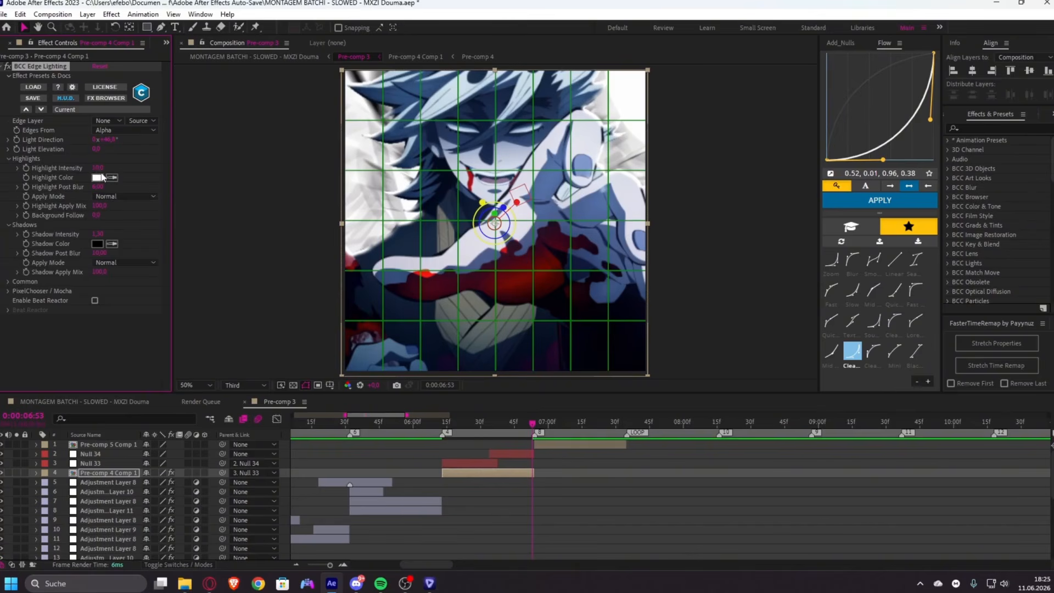
{"action": "left_click_drag", "start_coordinate": [97, 168], "coordinate": [103, 167]}
- Set the composition preview resolution to Full and hide the grid overlay
{"action": "left_click", "coordinate": [234, 386]}
{"action": "left_click", "coordinate": [245, 408]}
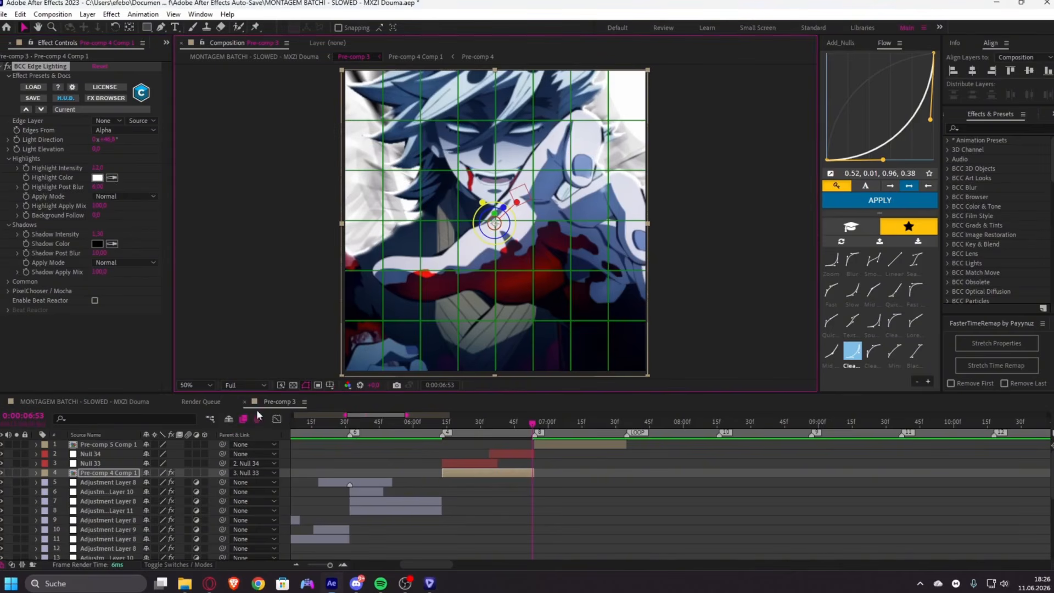
{"action": "left_click", "coordinate": [329, 386]}
{"action": "left_click", "coordinate": [373, 412]}
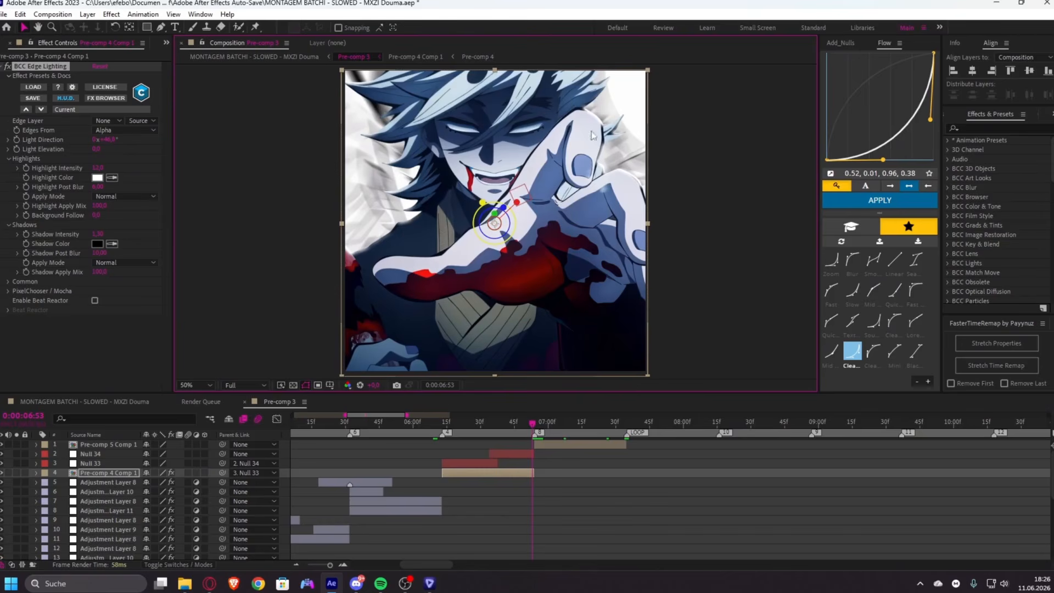
- Adjust the Edge Lighting highlights on Pre-comp 4 Comp 1 to an intensity of about 36 and a post blur of about 10
{"action": "left_click_drag", "start_coordinate": [99, 187], "coordinate": [100, 188]}
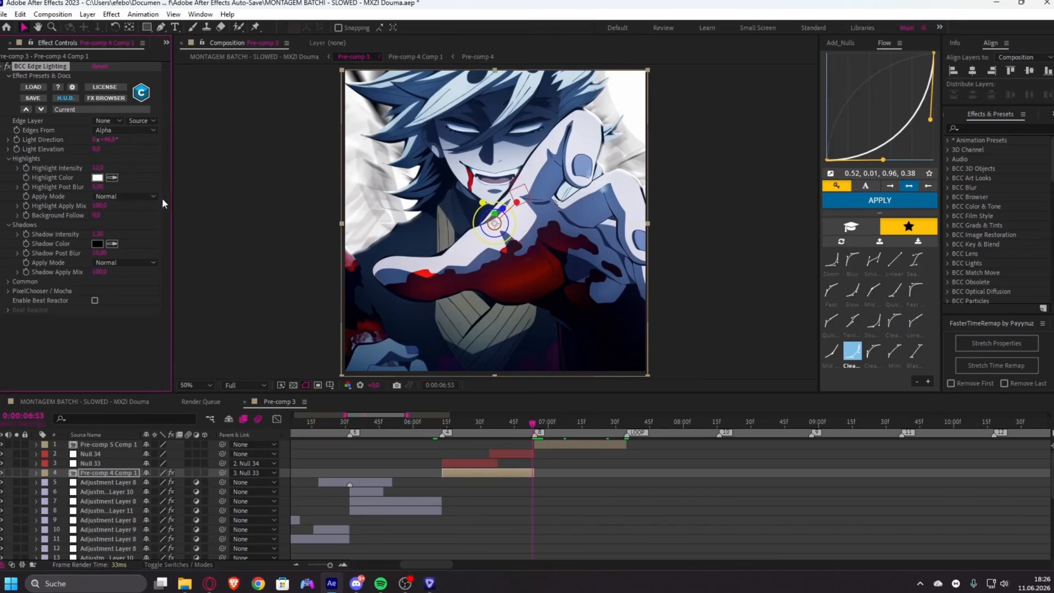
{"action": "mouse_move", "coordinate": [97, 168]}
{"action": "left_mouse_down"}
{"action": "mouse_move", "coordinate": [108, 167]}
{"action": "mouse_move", "coordinate": [99, 188]}
{"action": "left_mouse_up"}
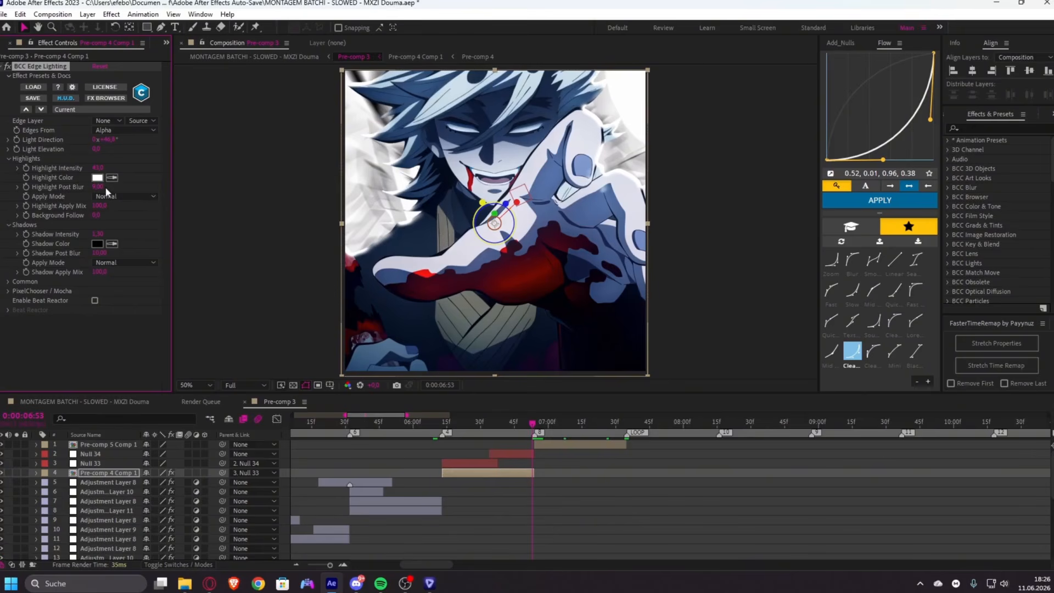
{"action": "left_click_drag", "start_coordinate": [99, 187], "coordinate": [97, 171]}
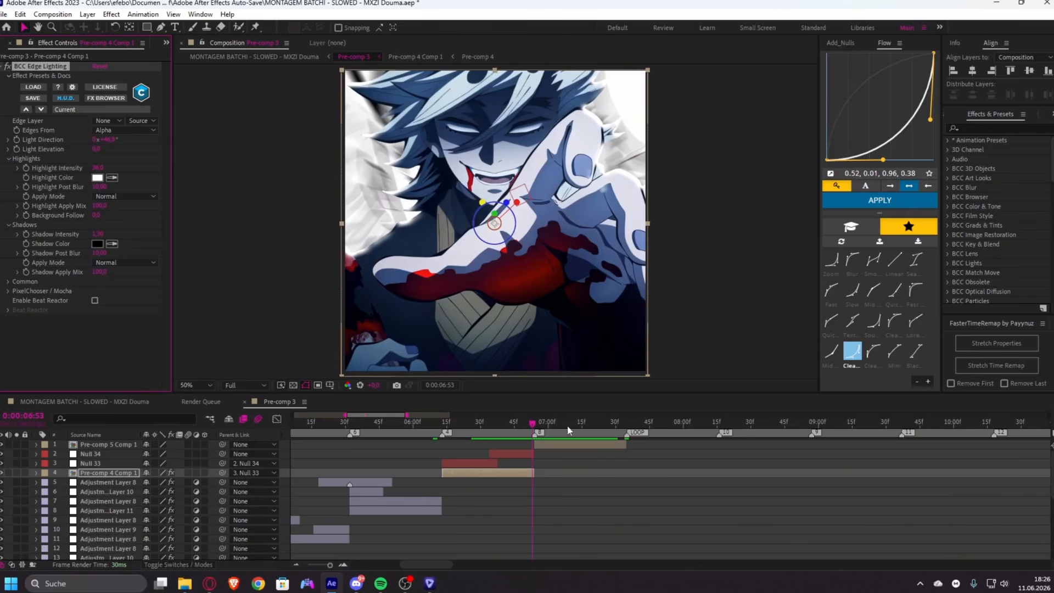
- Copy the BCC Edge Lighting effect from Pre-comp 4 Comp 1 onto the Pre-comp 5 Comp 1 layer
{"action": "left_click", "coordinate": [547, 443]}
{"action": "left_click", "coordinate": [581, 420]}
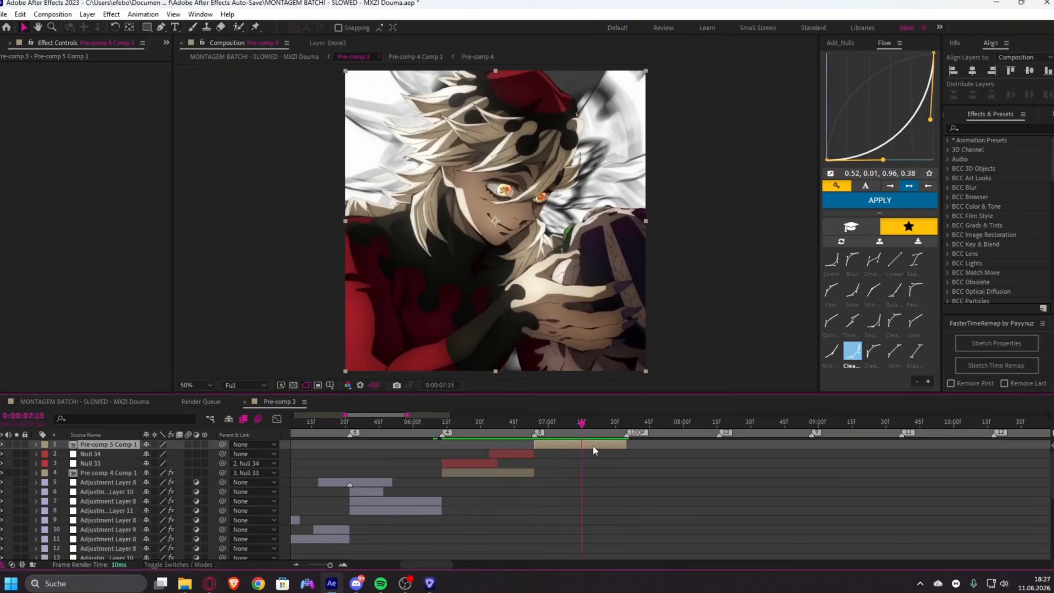
{"action": "left_click", "coordinate": [536, 442]}
- Go to the start of Pre-comp 5 Comp 1 at 0:00:06:54 and add one null as the layer's parent
{"action": "key", "text": "i"}
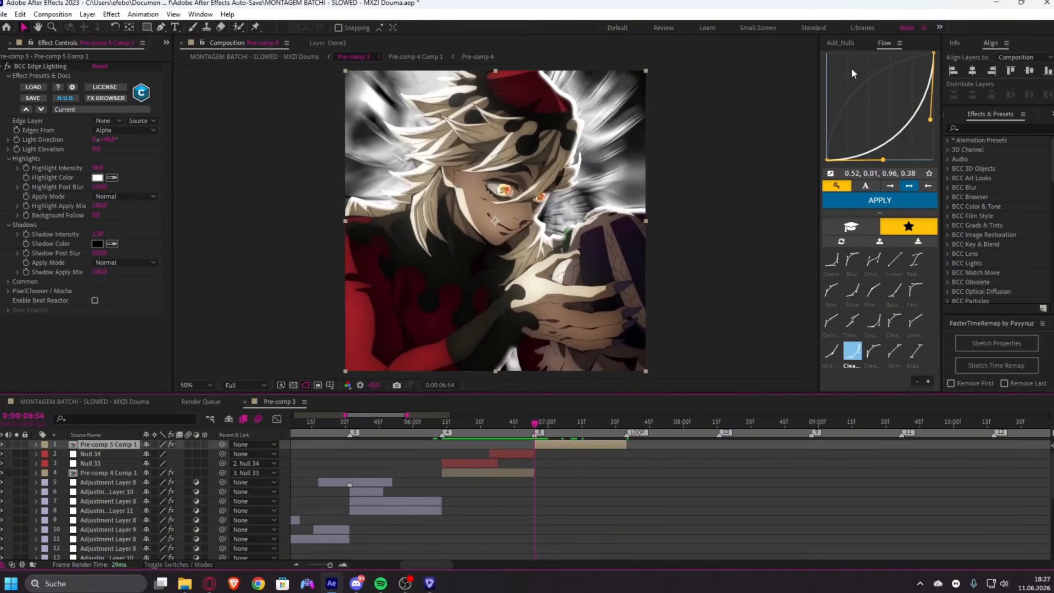
{"action": "left_click", "coordinate": [852, 44]}
{"action": "left_click", "coordinate": [879, 196]}
{"action": "left_click", "coordinate": [876, 42]}
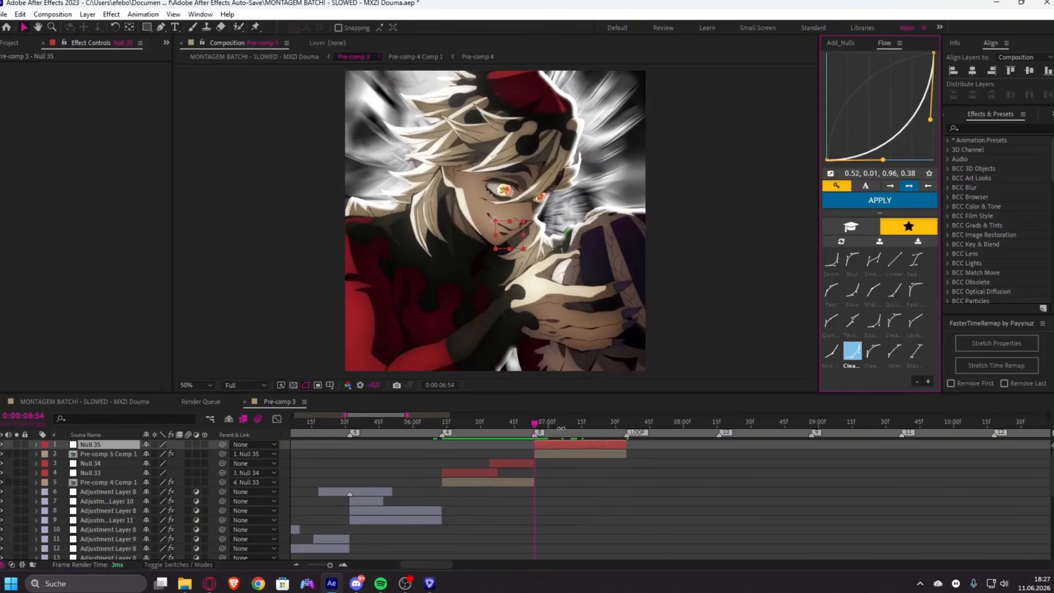
- Trim the end of the null parenting Pre-comp 5 Comp 1 to about 0:00:07:18
{"action": "left_click", "coordinate": [585, 422]}
{"action": "left_click_drag", "start_coordinate": [591, 427], "coordinate": [510, 454]}
{"action": "key", "text": "ctrl+shift+d"}
{"action": "key", "text": "Delete"}
{"action": "left_click", "coordinate": [547, 444]}
- Add position, scale and rotation keyframes to the Pre-comp 5 Comp 1 null at its last frame, 0:00:07:18
{"action": "key", "text": "i"}
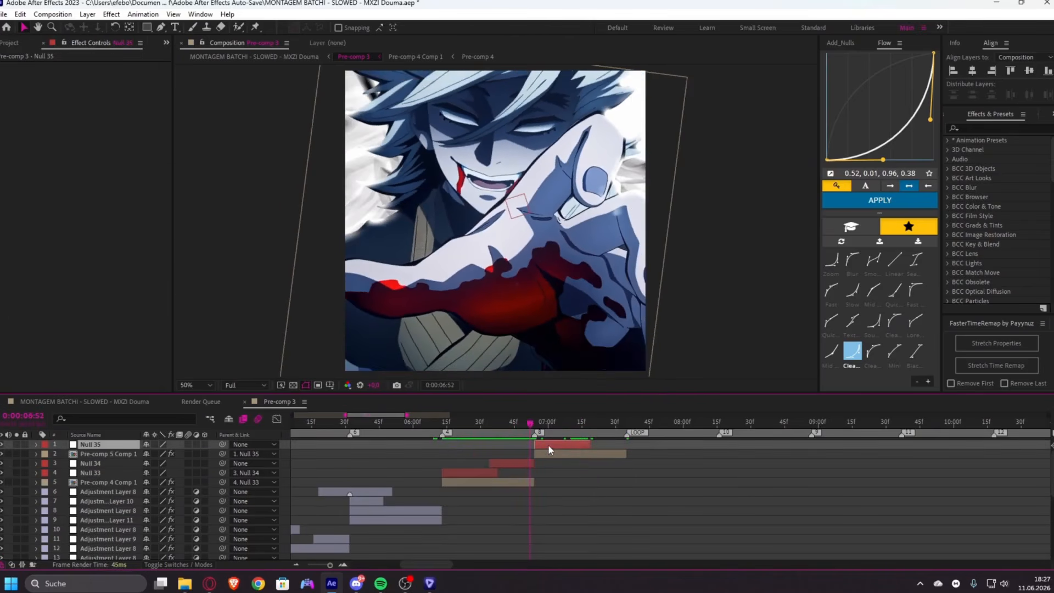
{"action": "key", "text": "Page_Up"}
{"action": "key", "text": "Page_Down"}
{"action": "key", "text": "o"}
{"action": "key", "text": "alt+shift+p"}
{"action": "key", "text": "alt+shift+s"}
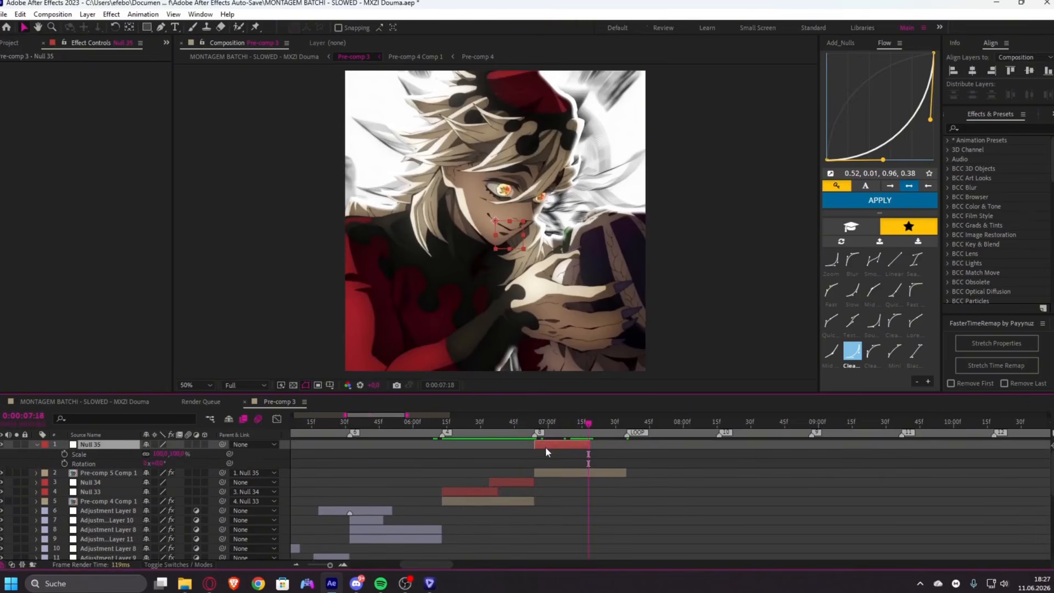
{"action": "key", "text": "alt+shift+r"}
{"action": "left_click_drag", "start_coordinate": [65, 453], "coordinate": [65, 475]}
- At the null's start, 0:00:06:54, set its position to 540, 640, its scale to 170% and its rotation to 25°
{"action": "key", "text": "i"}
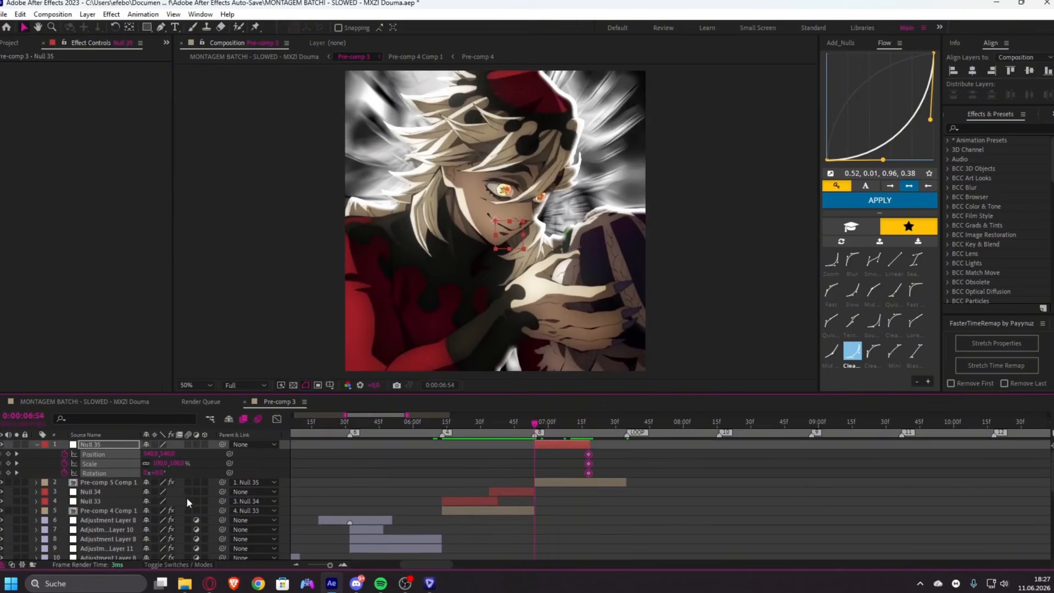
{"action": "left_click_drag", "start_coordinate": [160, 465], "coordinate": [224, 454]}
{"action": "type", "text": "-25"}
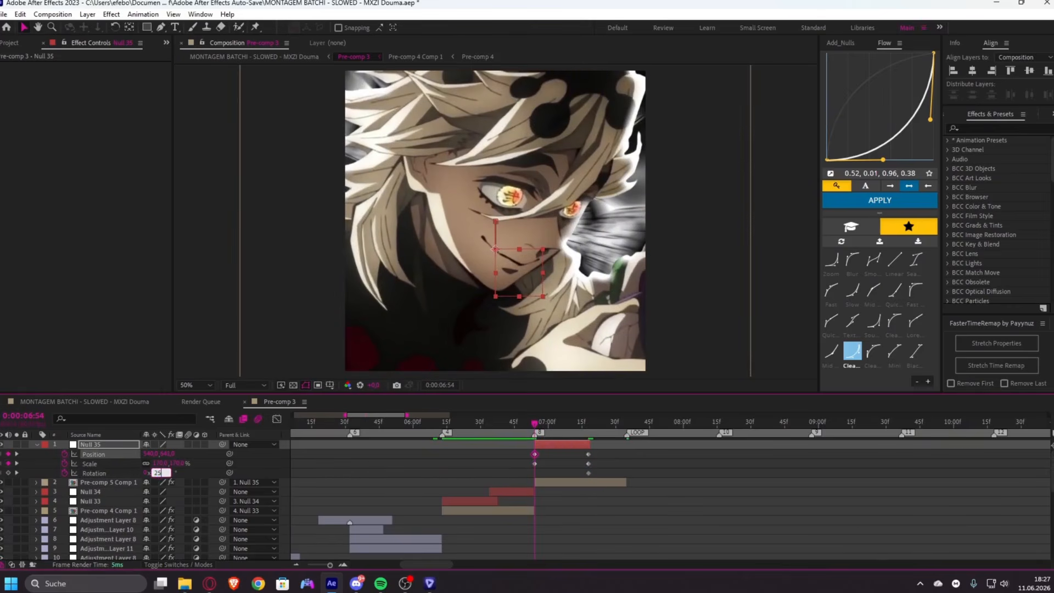
{"action": "key", "text": "Return"}
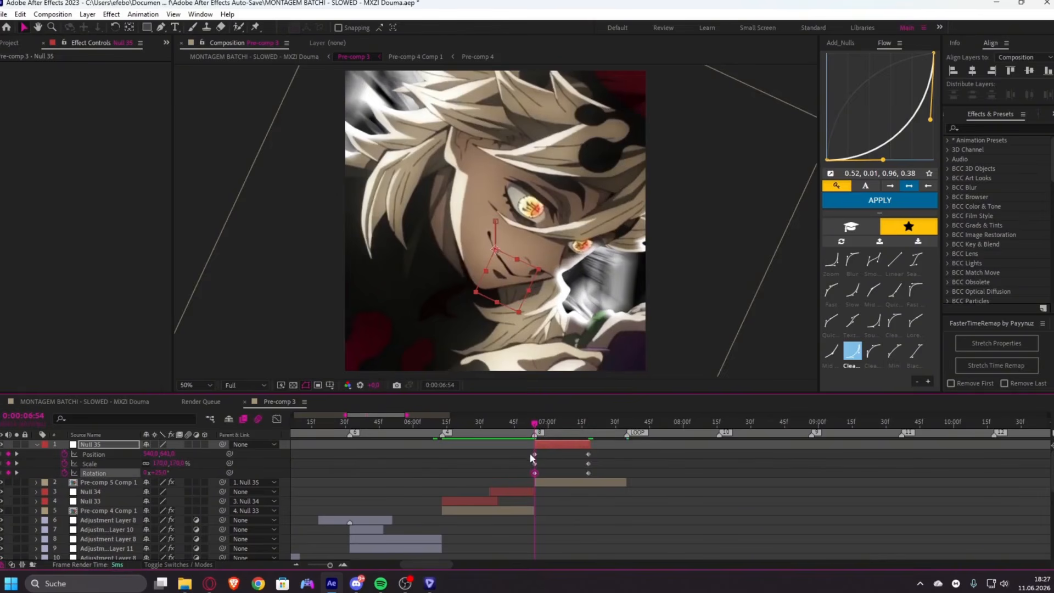
- Apply the 0.03, 0.51, 0.39, 0.93 Flow curve to all of the null's keyframes and preview the motion
{"action": "left_click_drag", "start_coordinate": [508, 449], "coordinate": [664, 489]}
{"action": "left_click", "coordinate": [873, 351]}
{"action": "left_click", "coordinate": [879, 200]}
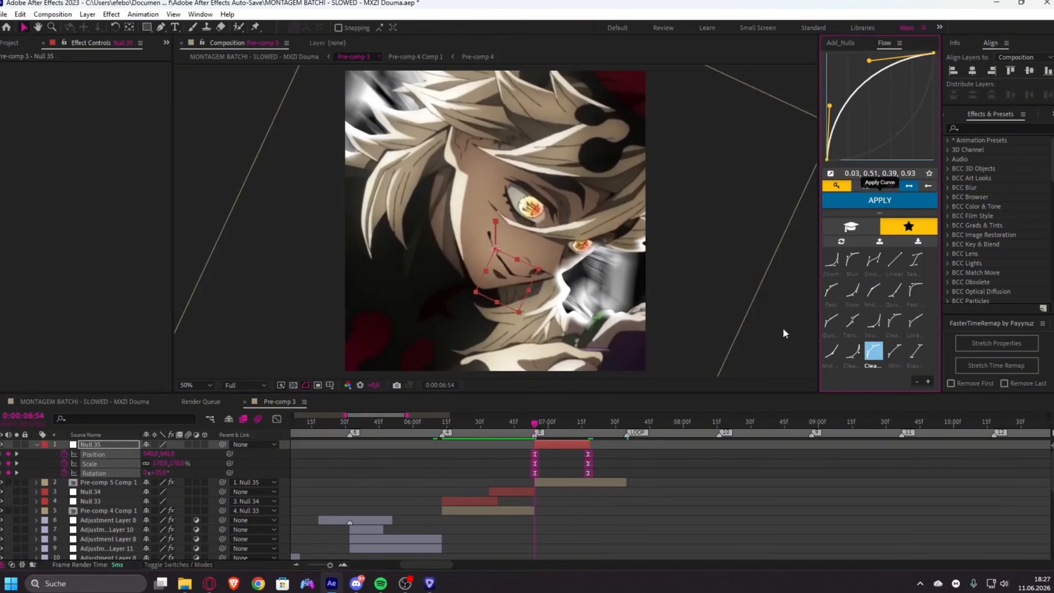
{"action": "key", "text": "space"}
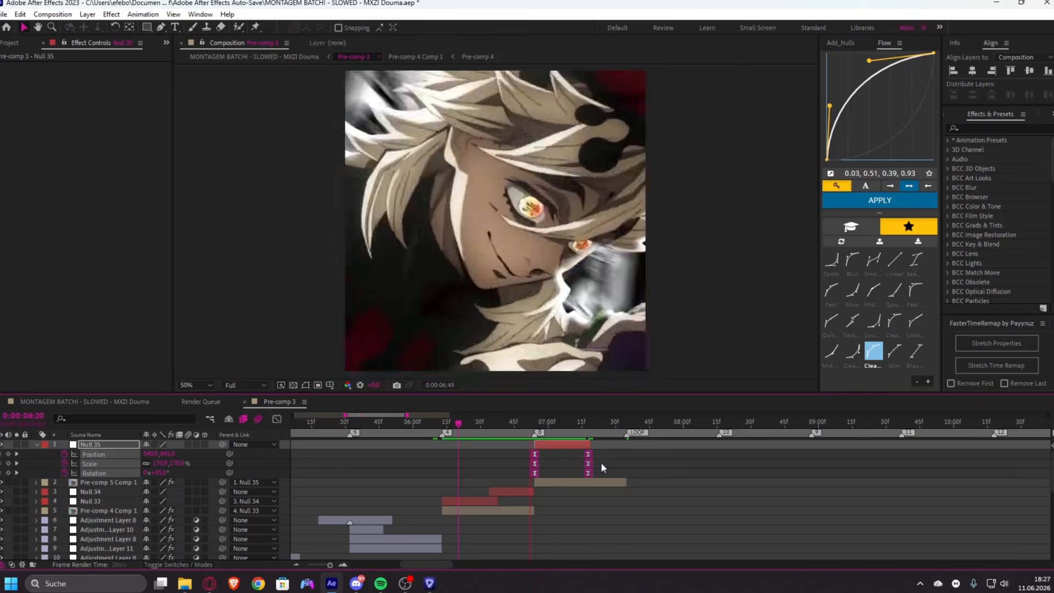
- Add a second null as parent of the Pre-comp 5 Comp 1 null and start it at 0:00:07:15, showing its transform properties
{"action": "key", "text": "u"}
{"action": "left_click", "coordinate": [845, 45]}
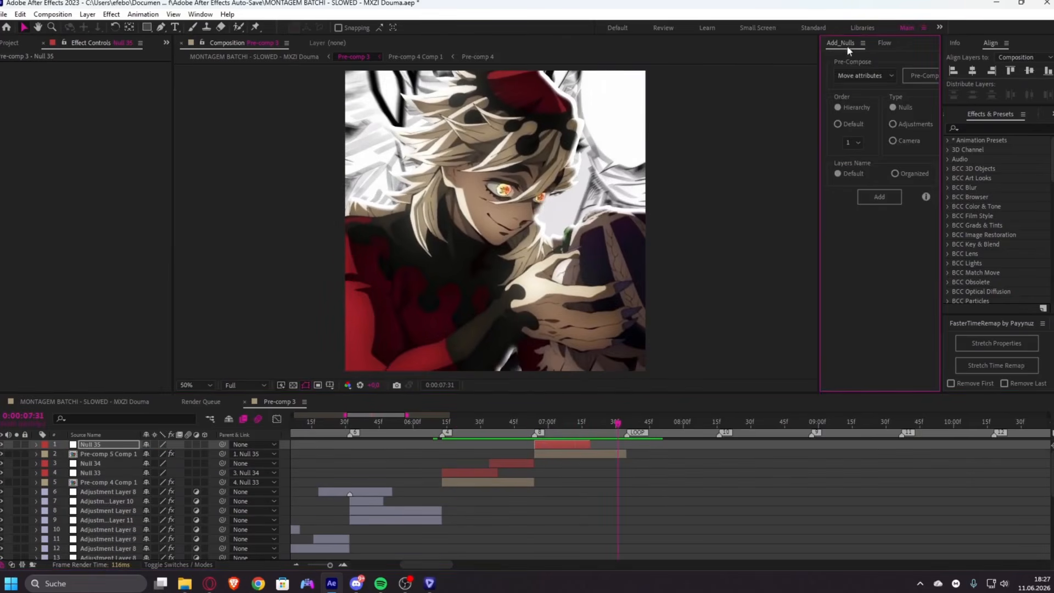
{"action": "left_click", "coordinate": [879, 196]}
{"action": "left_click", "coordinate": [884, 43]}
{"action": "scroll", "coordinate": [583, 438], "scroll_direction": "up", "scroll_amount": 2}
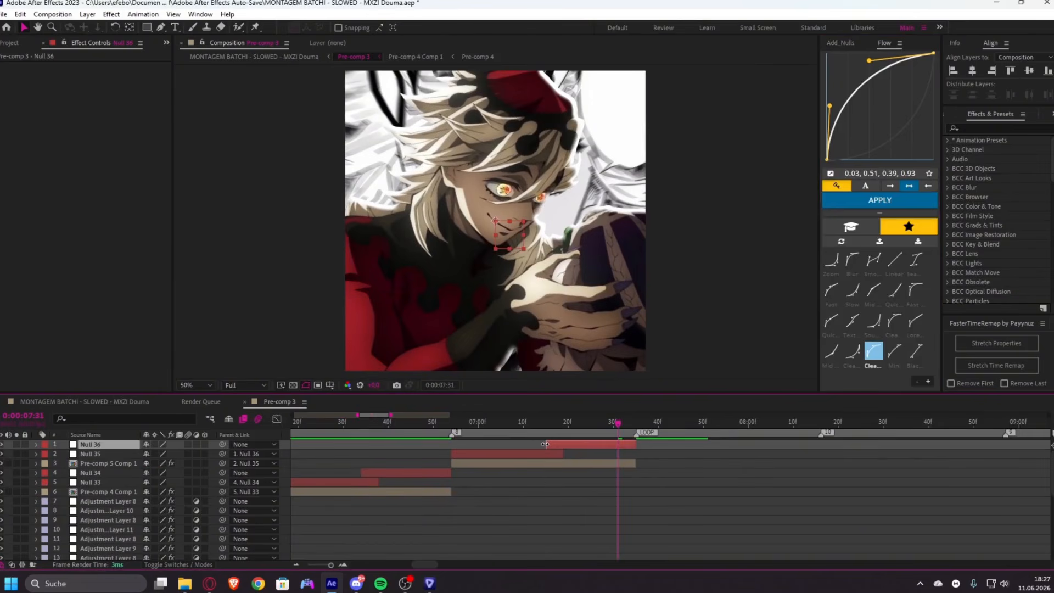
{"action": "key", "text": "i"}
{"action": "key", "text": "u"}
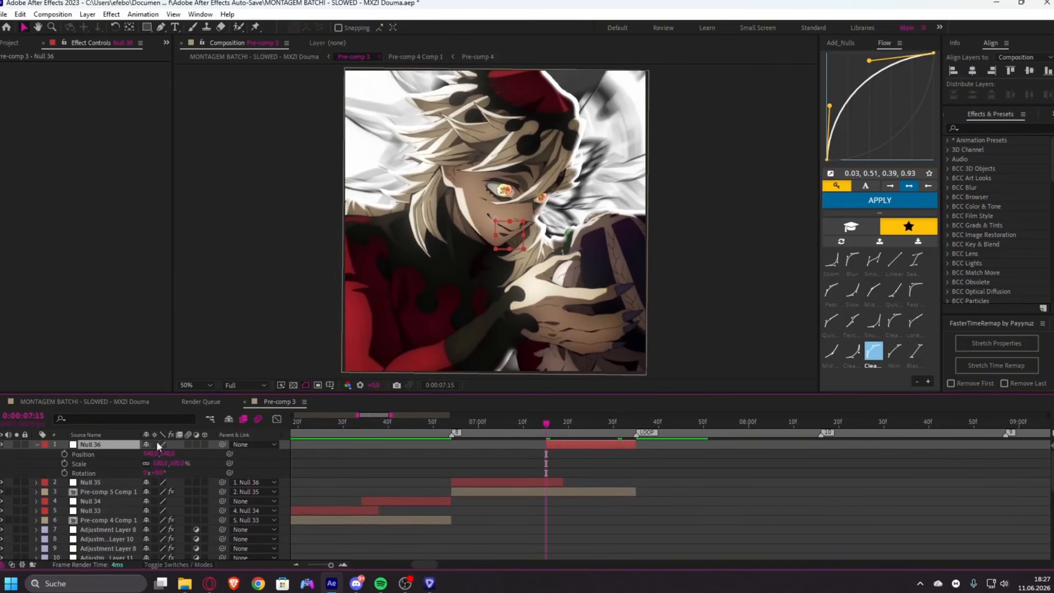
- Animate the new null from position, scale and rotation keyframes at 0:00:07:15 to a 25° rotation and larger scale at 0:00:07:34, and preview it
{"action": "left_click", "coordinate": [64, 454]}
{"action": "left_click", "coordinate": [65, 464]}
{"action": "left_click", "coordinate": [64, 473]}
{"action": "key", "text": "o"}
{"action": "left_click", "coordinate": [161, 472]}
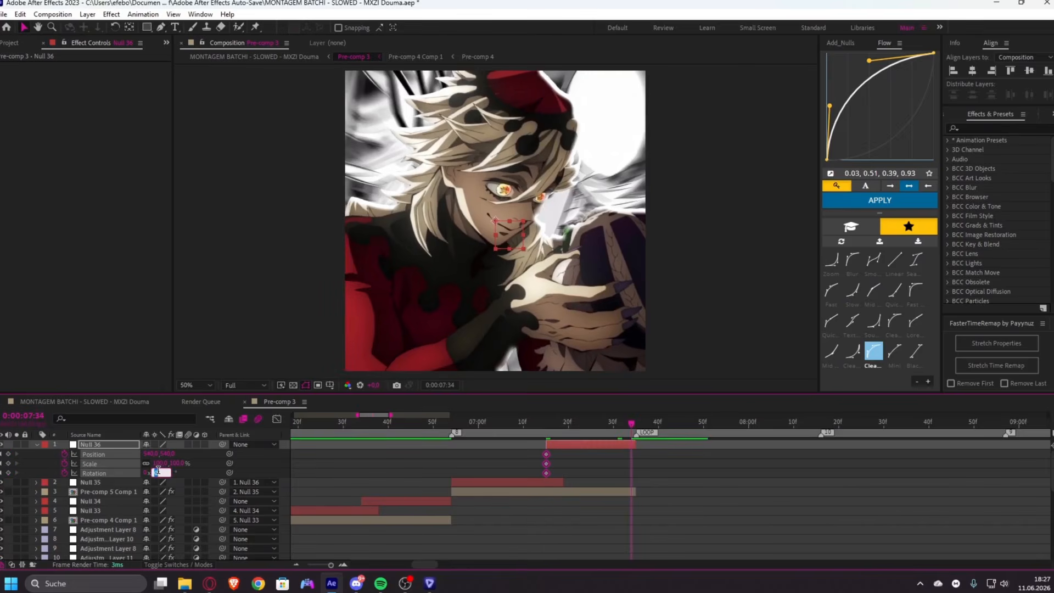
{"action": "type", "text": "25"}
{"action": "key", "text": "Return"}
{"action": "left_click_drag", "start_coordinate": [161, 463], "coordinate": [193, 455]}
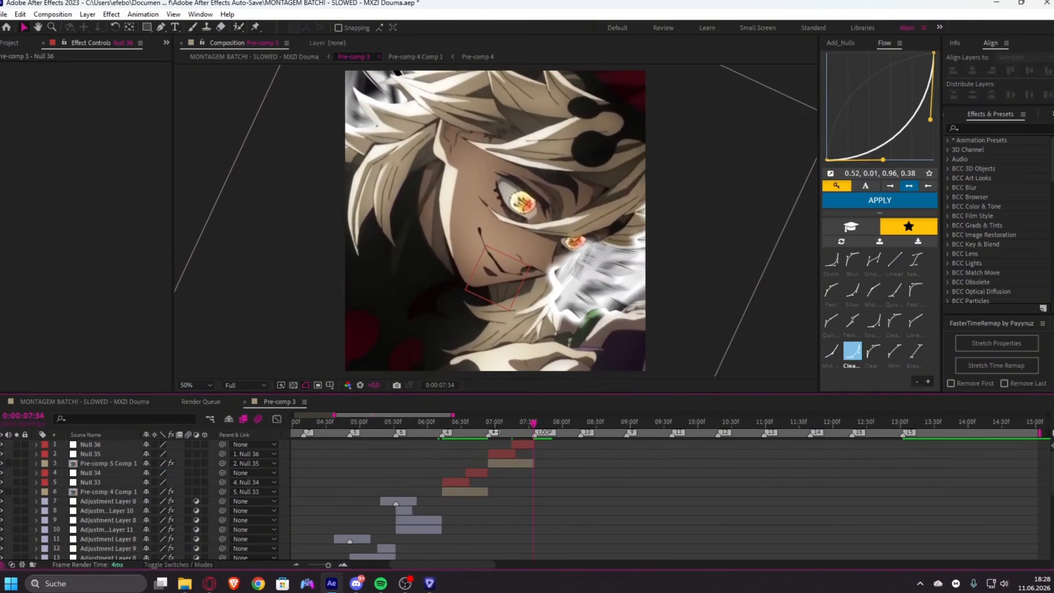
{"action": "left_click_drag", "start_coordinate": [402, 459], "coordinate": [440, 423]}
{"action": "key", "text": "space"}
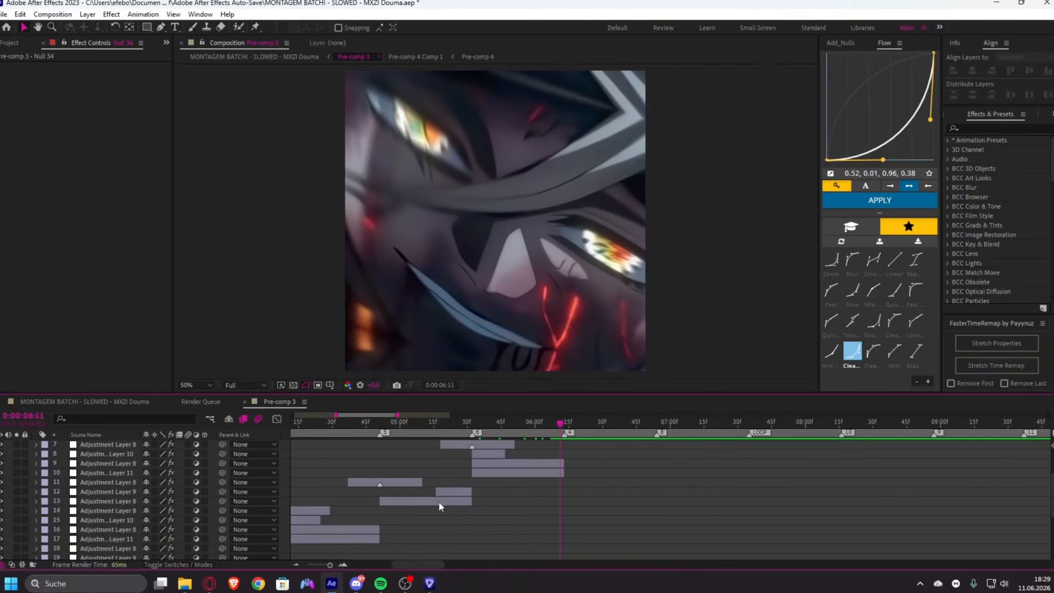
- Duplicate the three earlier adjustment layers, Adjustment Layer 8, 9 and 8, and align the copies with Pre-comp 4 Comp 1
{"action": "left_click", "coordinate": [439, 501]}
{"action": "left_click", "coordinate": [406, 480], "text": "shift"}
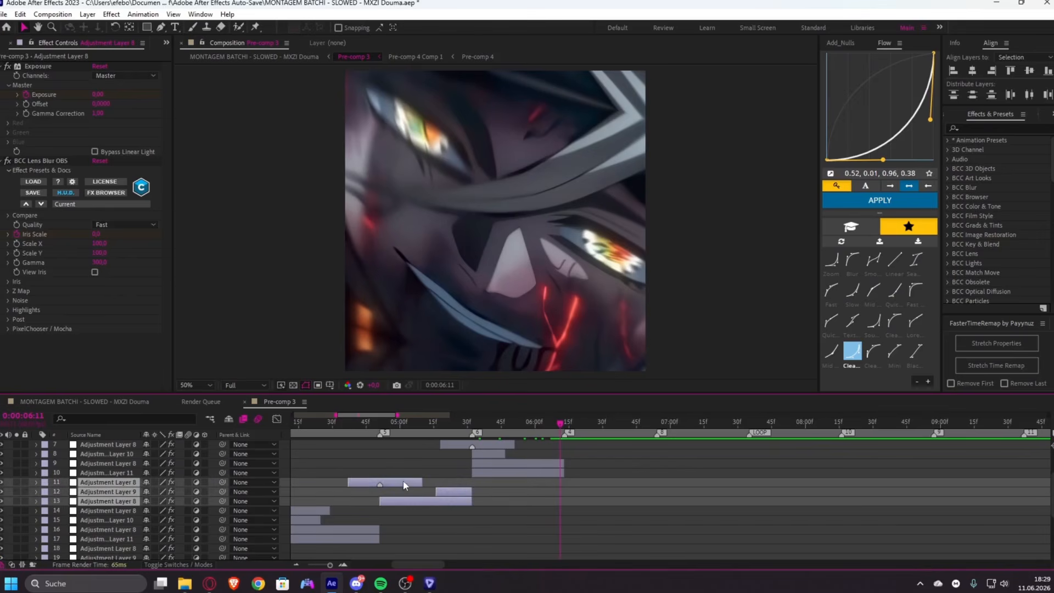
{"action": "key", "text": "ctrl+d"}
{"action": "left_click_drag", "start_coordinate": [146, 436], "coordinate": [146, 467]}
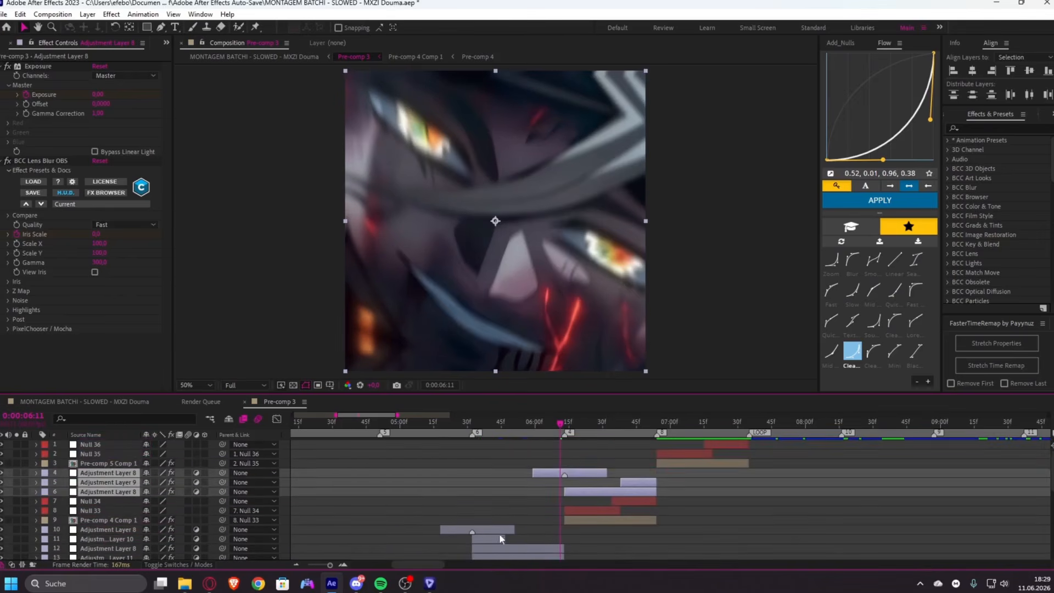
- Duplicate the group of Adjustment Layers 8, 10, 8 and 11 and align the copies above Pre-comp 5 Comp 1
{"action": "scroll", "coordinate": [501, 531], "scroll_direction": "down", "scroll_amount": 1}
{"action": "left_click", "coordinate": [509, 520]}
{"action": "left_click", "coordinate": [496, 504], "text": "shift"}
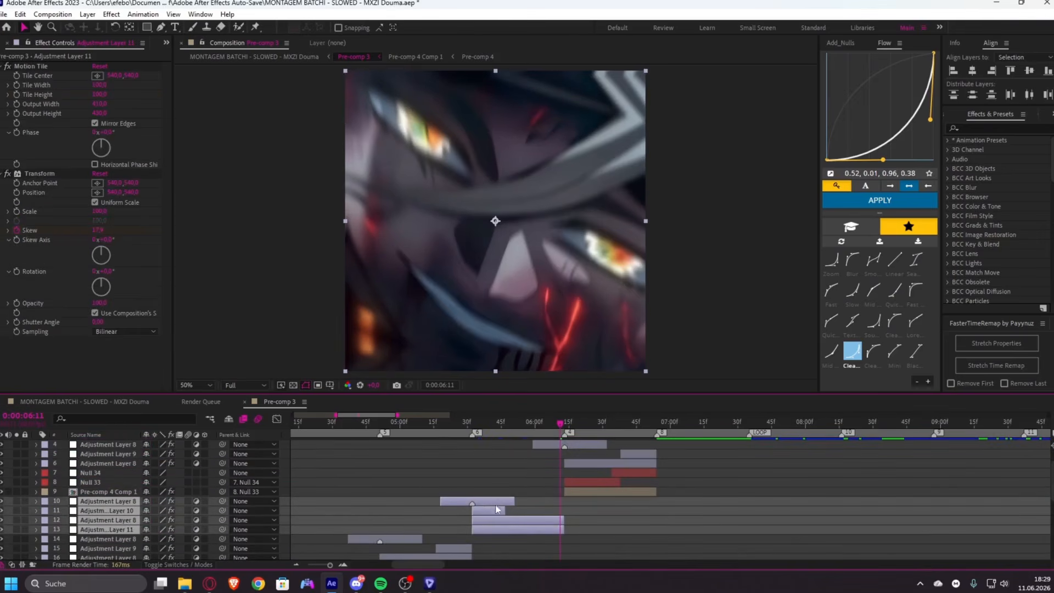
{"action": "key", "text": "ctrl+d"}
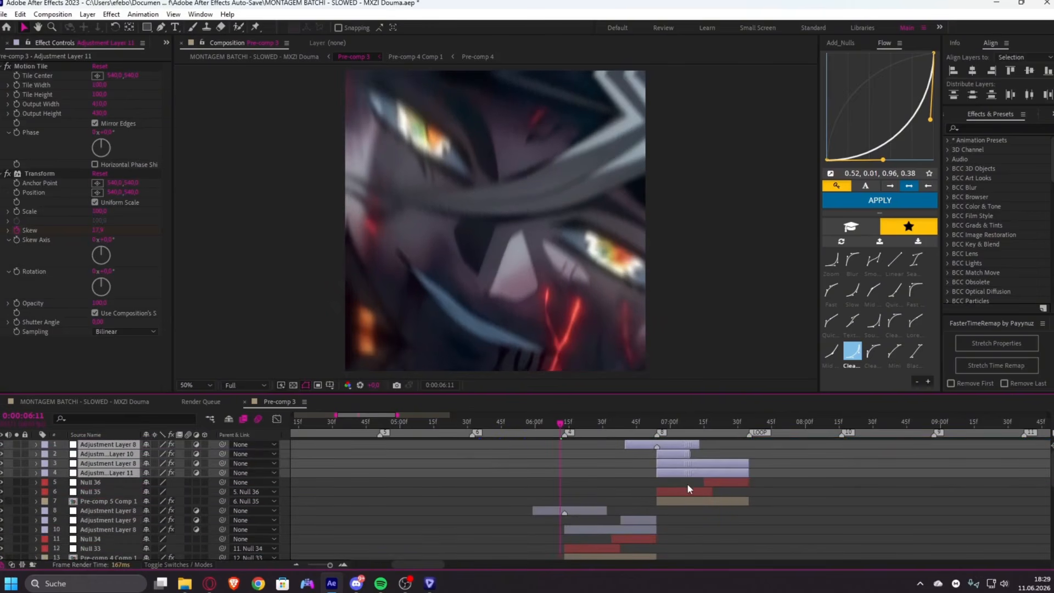
- Move Pre-comp 4 Comp 1, Pre-comp 5 Comp 1 and their four nulls below all adjustment layers in the layer stack
{"action": "left_click_drag", "start_coordinate": [426, 564], "coordinate": [433, 562]}
{"action": "left_click", "coordinate": [522, 474], "text": "ctrl"}
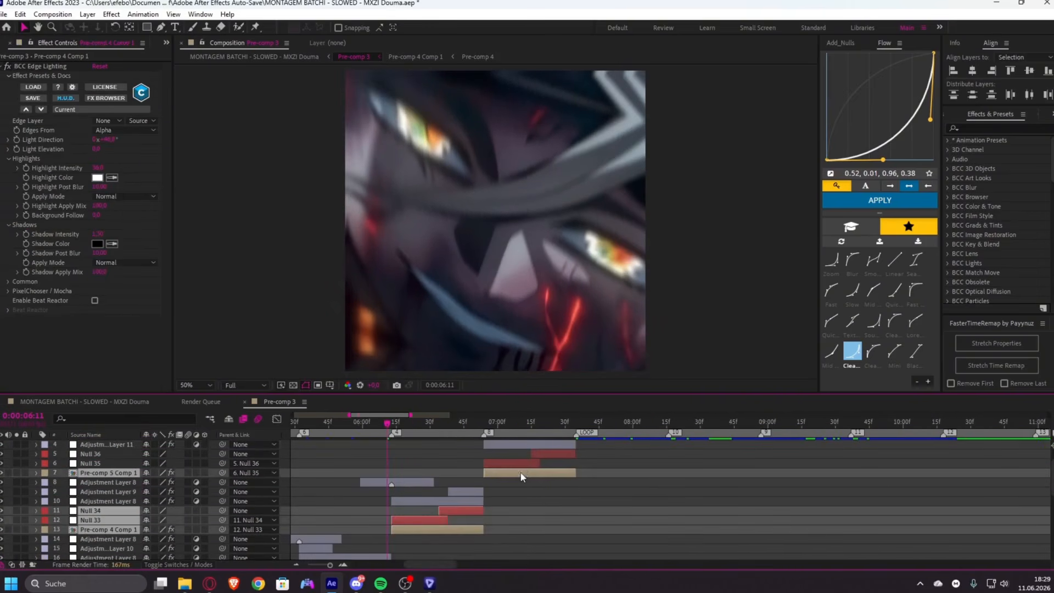
{"action": "left_click", "coordinate": [521, 465], "text": "ctrl"}
{"action": "left_click", "coordinate": [542, 457], "text": "ctrl"}
{"action": "scroll", "coordinate": [488, 476], "scroll_direction": "down", "scroll_amount": 1}
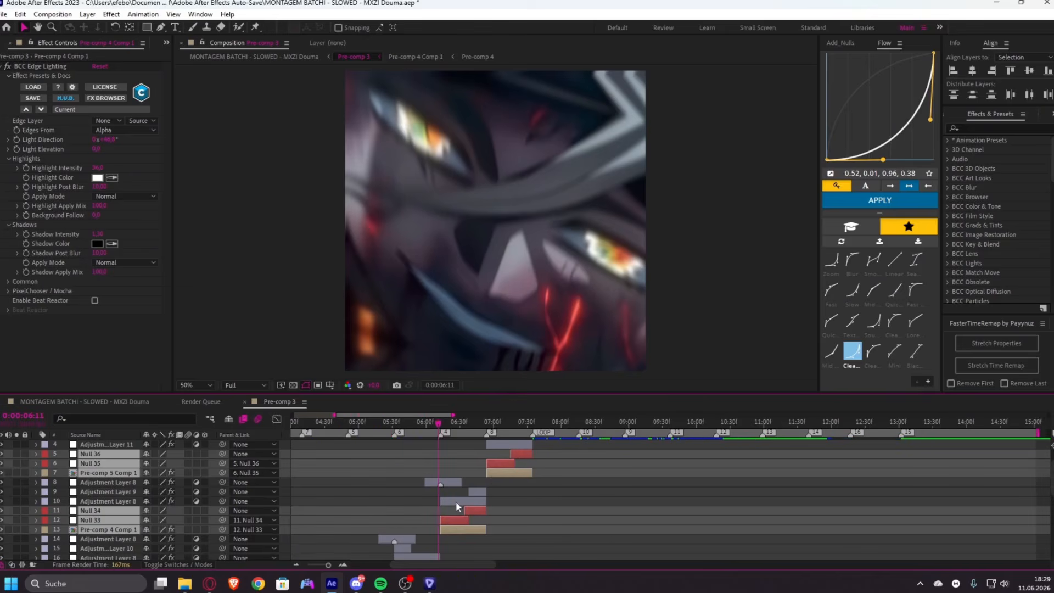
{"action": "scroll", "coordinate": [456, 501], "scroll_direction": "down", "scroll_amount": 1}
{"action": "left_click_drag", "start_coordinate": [147, 500], "coordinate": [132, 554]}
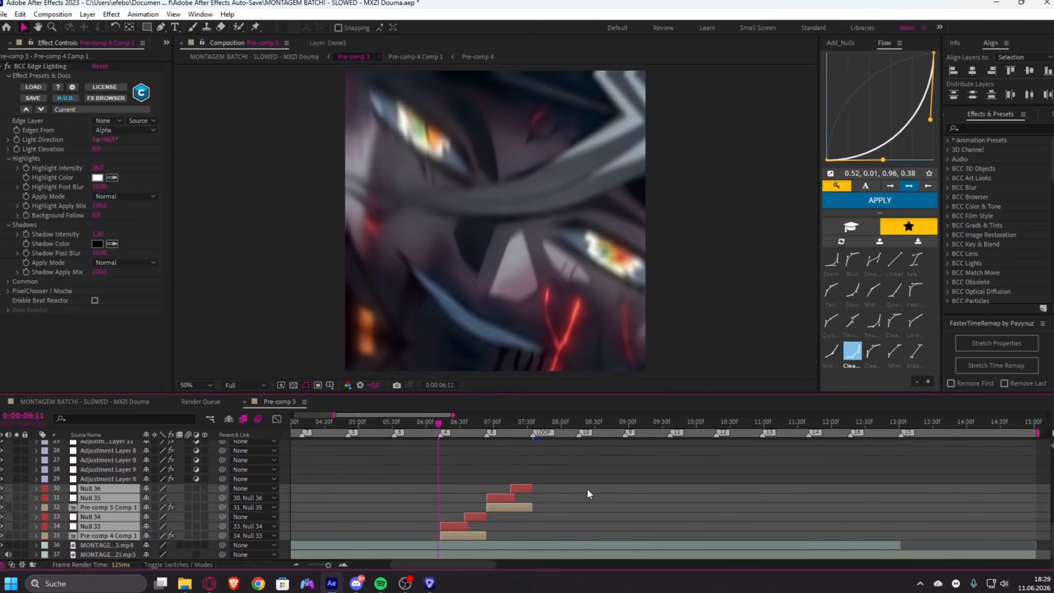
{"action": "left_click", "coordinate": [581, 496]}
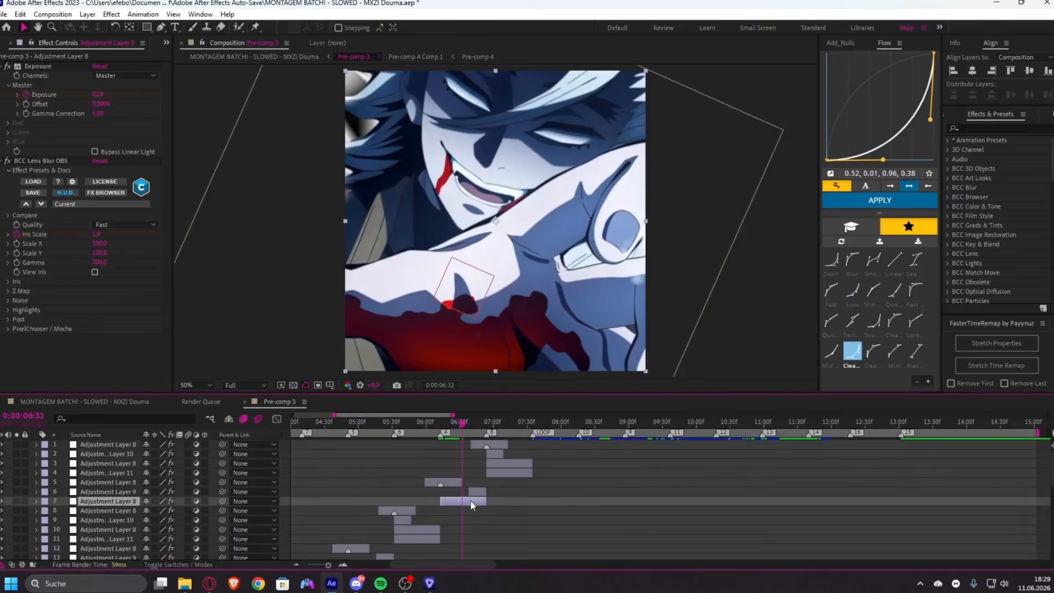
- Apply the 0.03, 0.51, 0.39, 0.93 Flow curve to the Exposure and Iris Scale keyframes of Adjustment Layer 8 on layers 7 and 21
{"action": "key", "text": "u"}
{"action": "left_click_drag", "start_coordinate": [473, 515], "coordinate": [445, 538]}
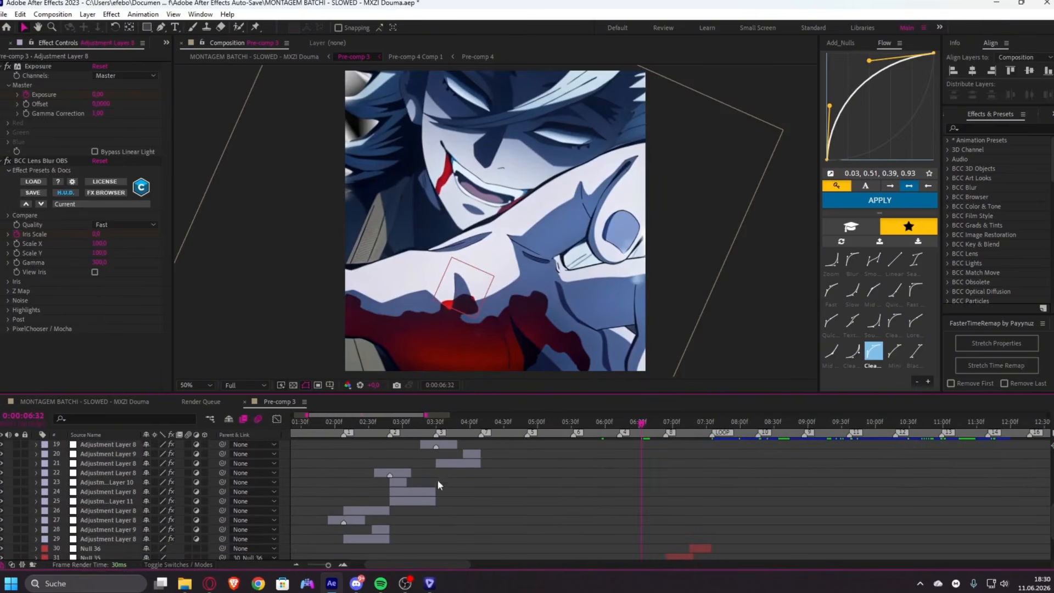
{"action": "left_click_drag", "start_coordinate": [475, 482], "coordinate": [407, 506]}
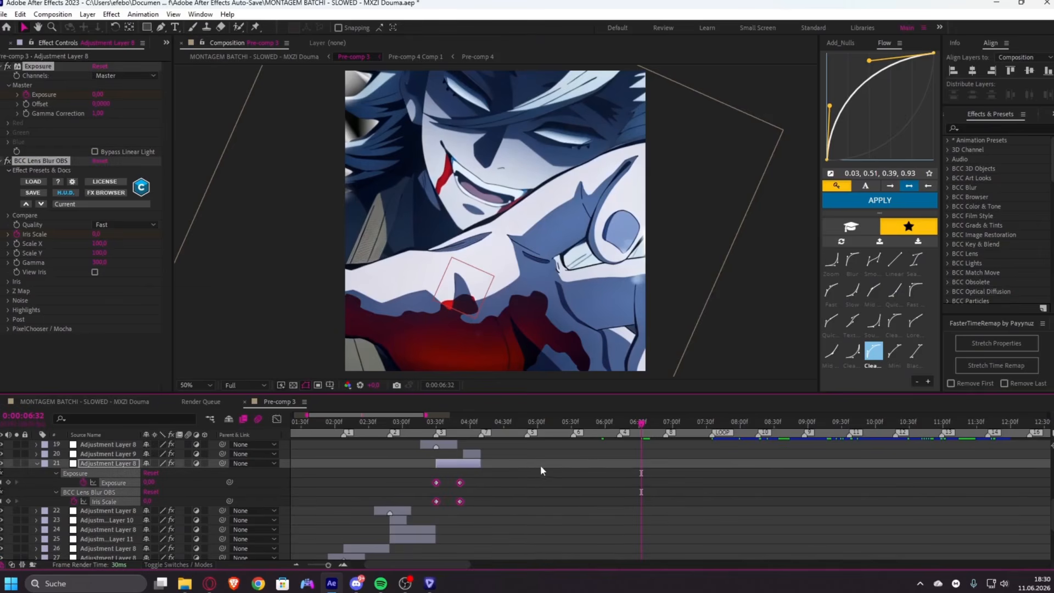
{"action": "left_click", "coordinate": [879, 200]}
{"action": "key", "text": "u"}
- Ease the Exposure and Iris Scale keyframes of Adjustment Layer 8 on layer 24 with the same Flow curve
{"action": "left_click", "coordinate": [420, 500]}
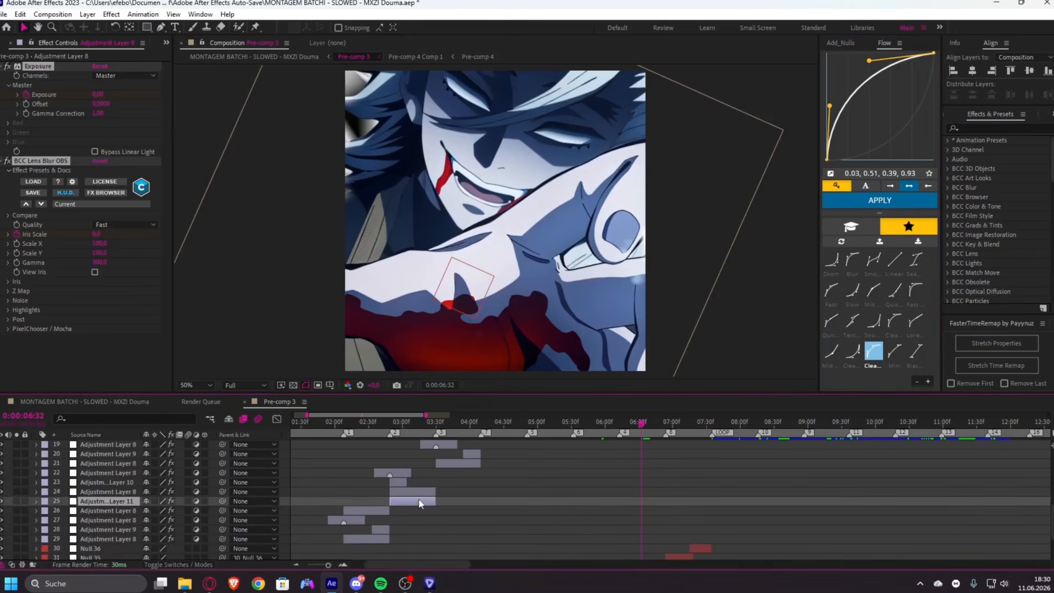
{"action": "left_click", "coordinate": [421, 492]}
{"action": "key", "text": "u"}
{"action": "left_click_drag", "start_coordinate": [436, 503], "coordinate": [365, 532]}
{"action": "left_click", "coordinate": [879, 202]}
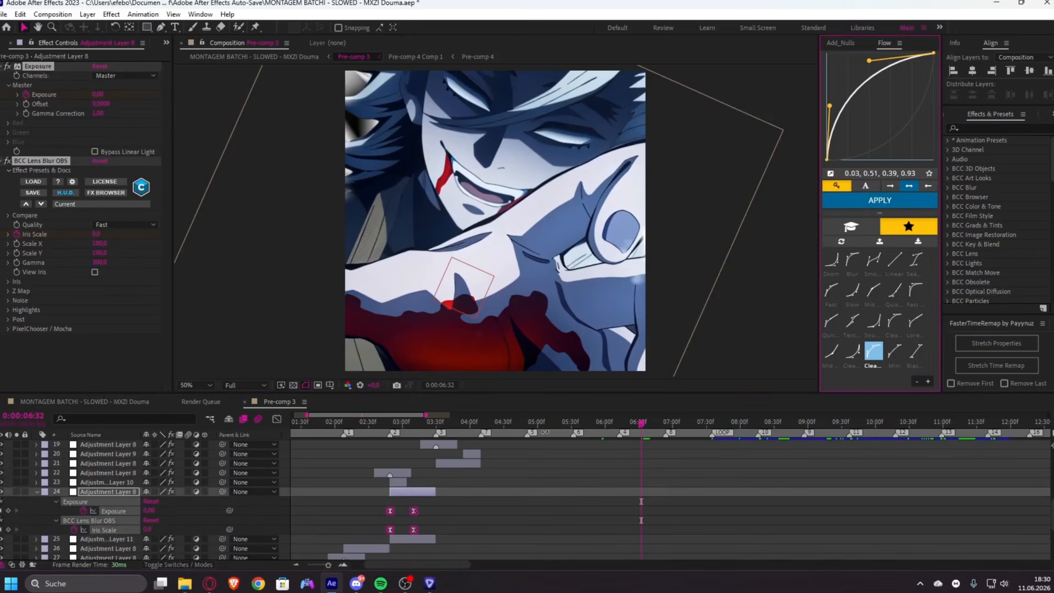
{"action": "key", "text": "u"}
- Ease the Exposure and Iris Scale keyframes of the lowest Adjustment Layer 8, layer 29, with the same Flow curve
{"action": "scroll", "coordinate": [452, 466], "scroll_direction": "down", "scroll_amount": 1}
{"action": "scroll", "coordinate": [381, 493], "scroll_direction": "down", "scroll_amount": 1}
{"action": "left_click", "coordinate": [373, 483]}
{"action": "key", "text": "u"}
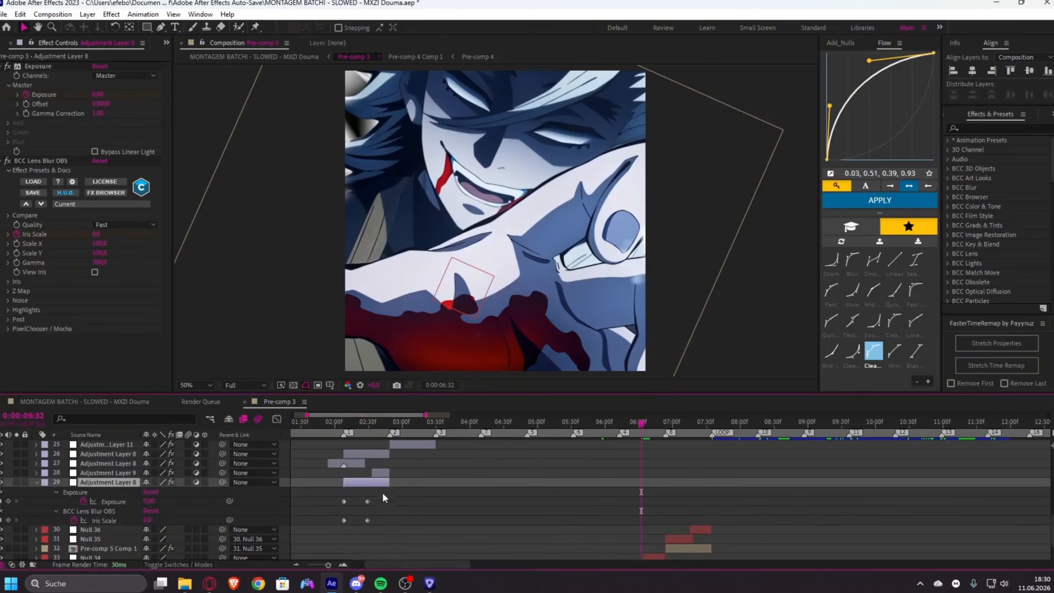
{"action": "left_click_drag", "start_coordinate": [385, 493], "coordinate": [286, 527]}
{"action": "left_click", "coordinate": [865, 199]}
{"action": "key", "text": "u"}
{"action": "scroll", "coordinate": [495, 499], "scroll_direction": "right", "scroll_amount": 4}
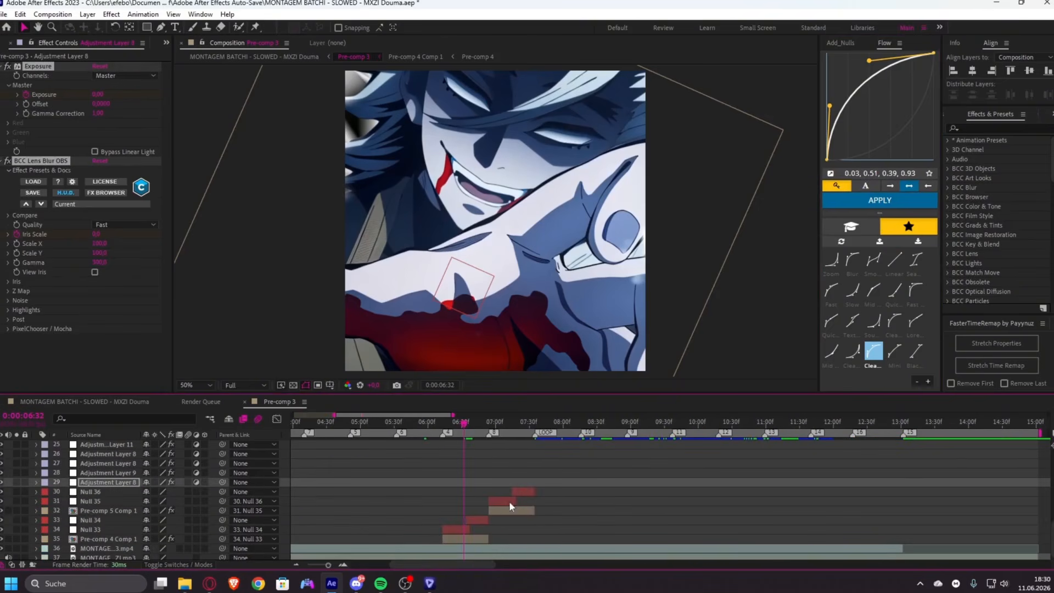
{"action": "left_click", "coordinate": [509, 502]}
{"action": "left_click", "coordinate": [471, 540]}
{"action": "left_click", "coordinate": [520, 493], "text": "shift"}
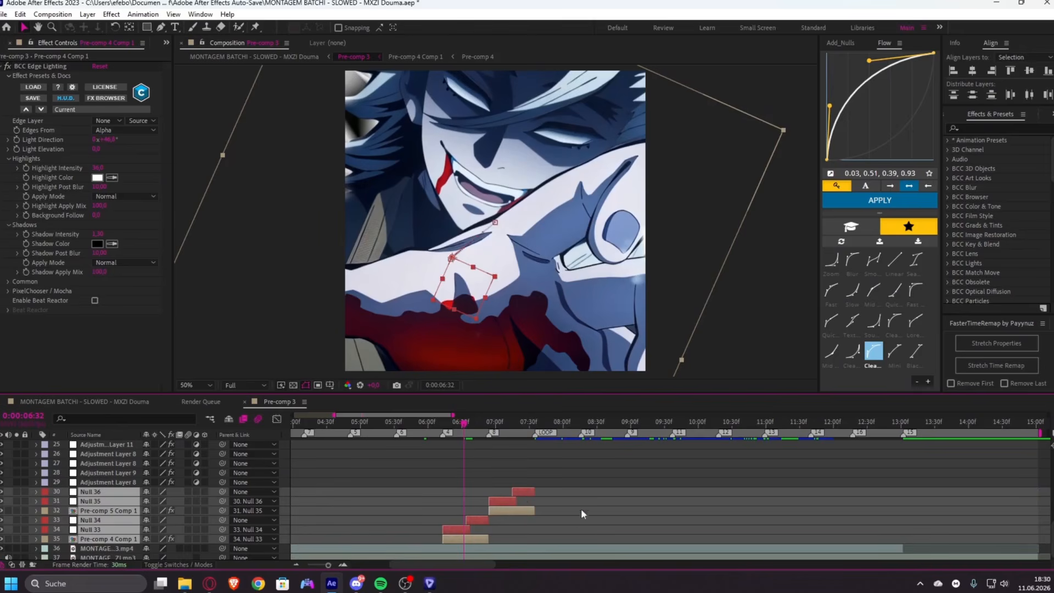
{"action": "left_click", "coordinate": [519, 525]}
{"action": "scroll", "coordinate": [514, 524], "scroll_direction": "down", "scroll_amount": 1}
- Add a new adjustment layer directly above the background mp4 and trim its start to 0:00:06:13, where Pre-comp 4 Comp 1 begins
{"action": "left_click", "coordinate": [474, 544]}
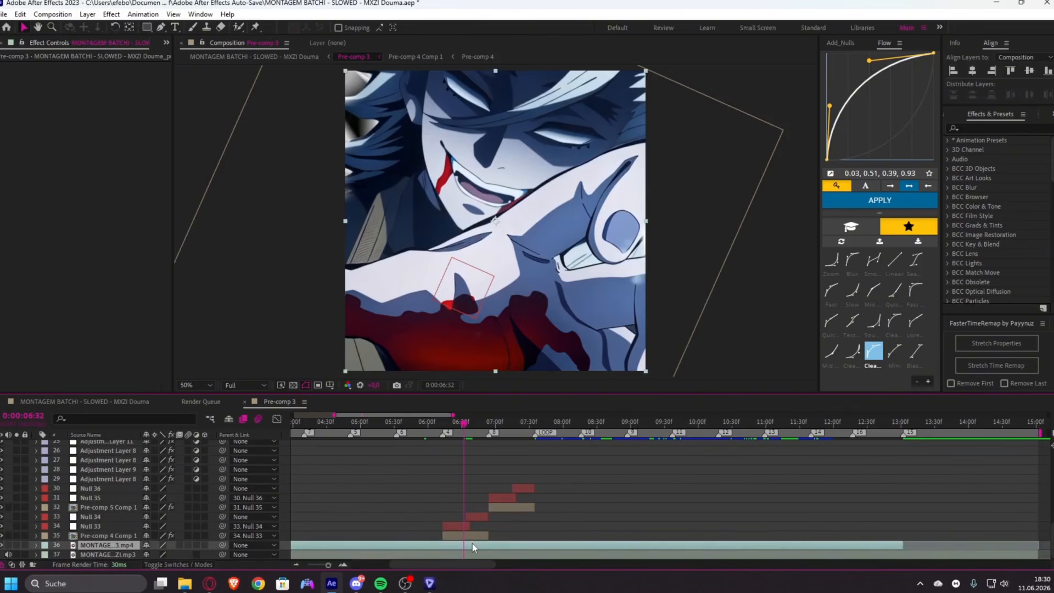
{"action": "key", "text": "ctrl+alt+y"}
{"action": "scroll", "coordinate": [447, 533], "scroll_direction": "up", "scroll_amount": 3}
{"action": "left_click", "coordinate": [456, 424]}
{"action": "key", "text": "alt+["}
{"action": "left_click", "coordinate": [671, 474]}
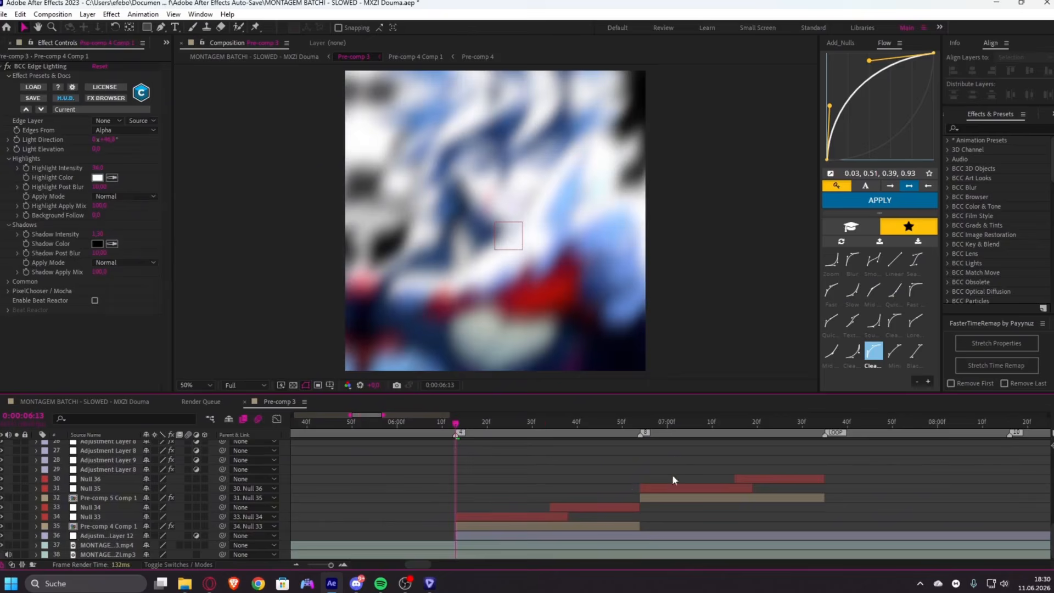
- Trim the end of Adjustment Layer 12 to match the end of Pre-comp 5 Comp 1 and select the remaining layer
{"action": "mouse_move", "coordinate": [649, 424]}
{"action": "left_mouse_down"}
{"action": "mouse_move", "coordinate": [824, 439]}
{"action": "mouse_move", "coordinate": [772, 420]}
{"action": "mouse_move", "coordinate": [740, 445]}
{"action": "left_mouse_up"}
{"action": "left_click", "coordinate": [826, 534]}
{"action": "key", "text": "ctrl+shift+d"}
{"action": "key", "text": "Delete"}
{"action": "left_click", "coordinate": [742, 537]}
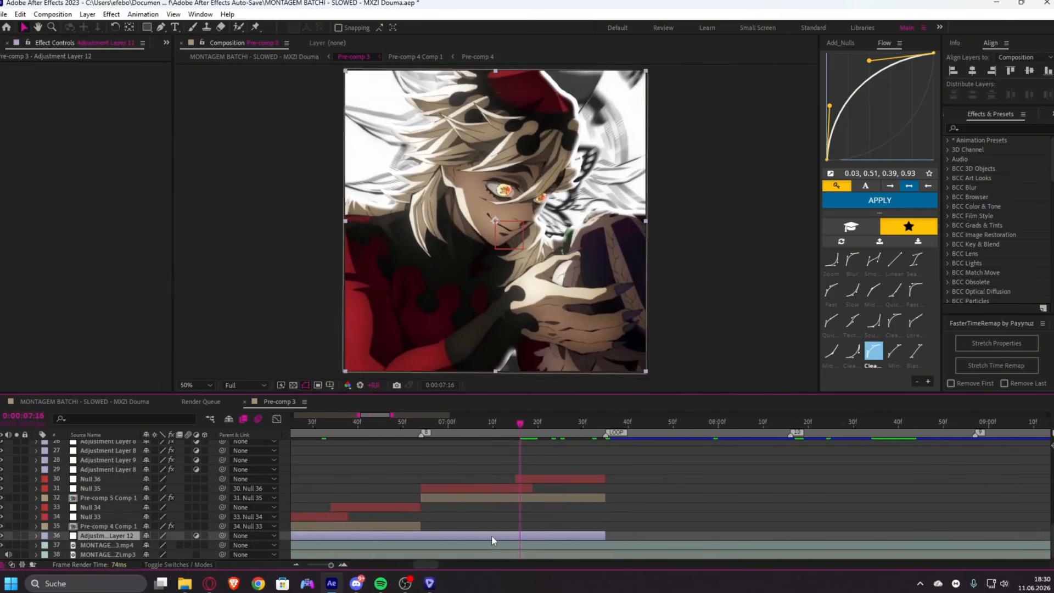
- Apply S_HalfTone to Adjustment Layer 12, raise its Dots Frequency and check the dotted background at Third resolution
{"action": "key", "text": "ctrl+space"}
{"action": "type", "text": "half"}
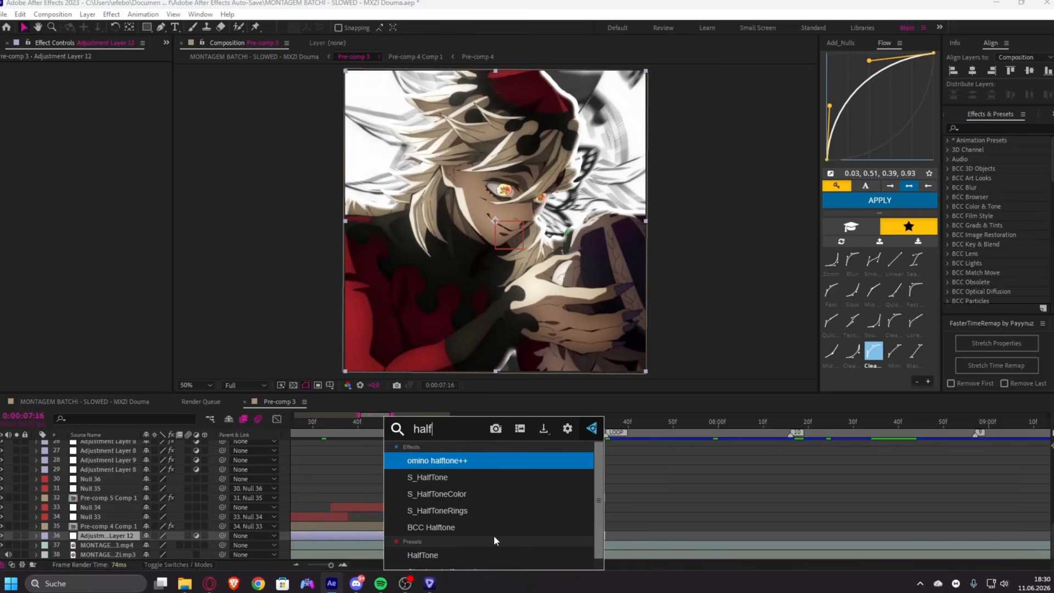
{"action": "left_click", "coordinate": [459, 478]}
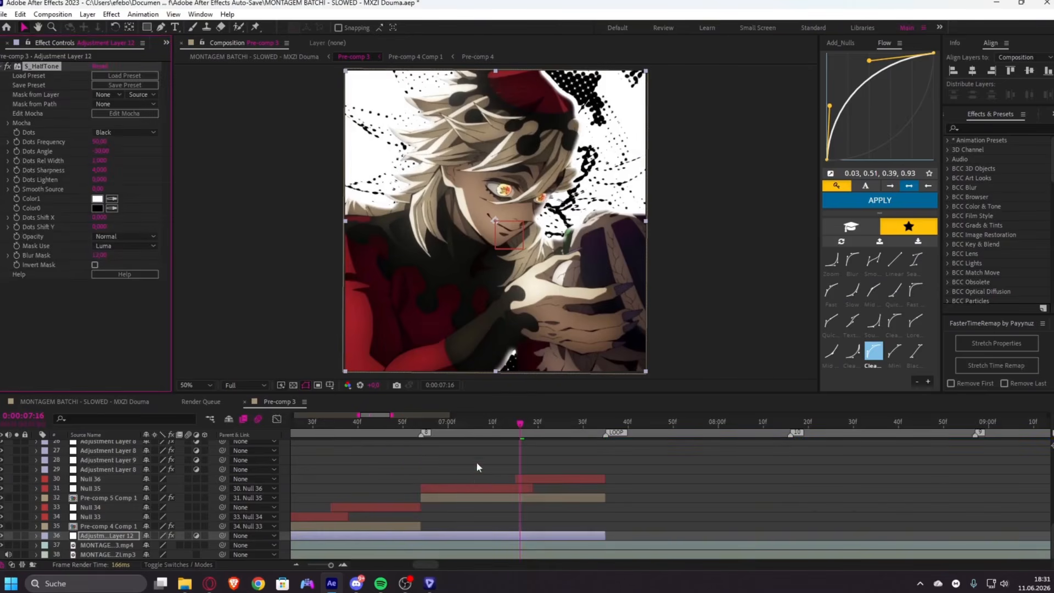
{"action": "left_click_drag", "start_coordinate": [101, 143], "coordinate": [112, 141]}
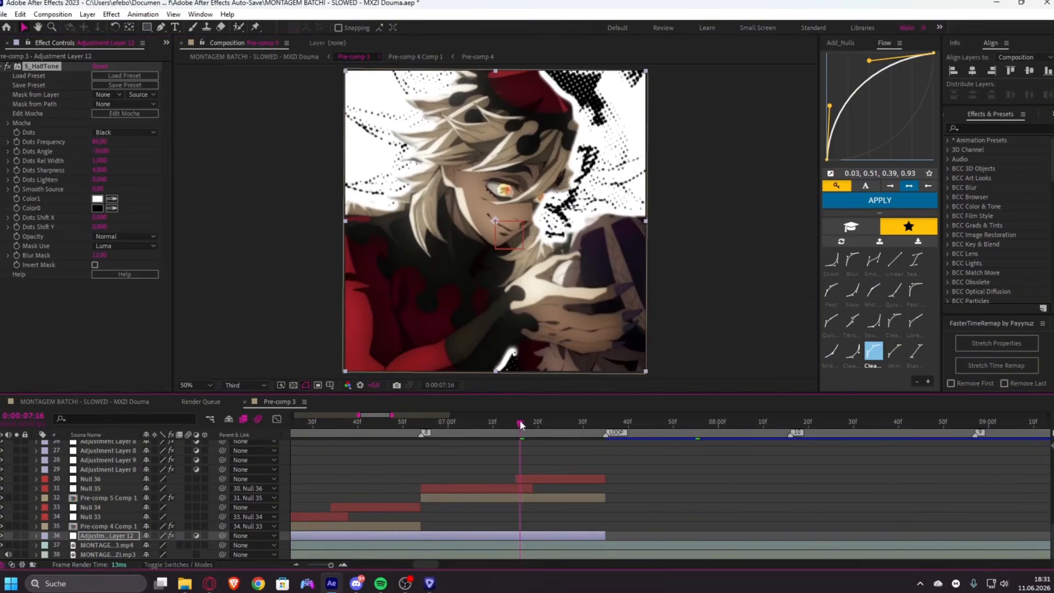
{"action": "mouse_move", "coordinate": [522, 425]}
{"action": "left_mouse_down"}
{"action": "mouse_move", "coordinate": [367, 436]}
{"action": "mouse_move", "coordinate": [534, 434]}
{"action": "left_mouse_up"}
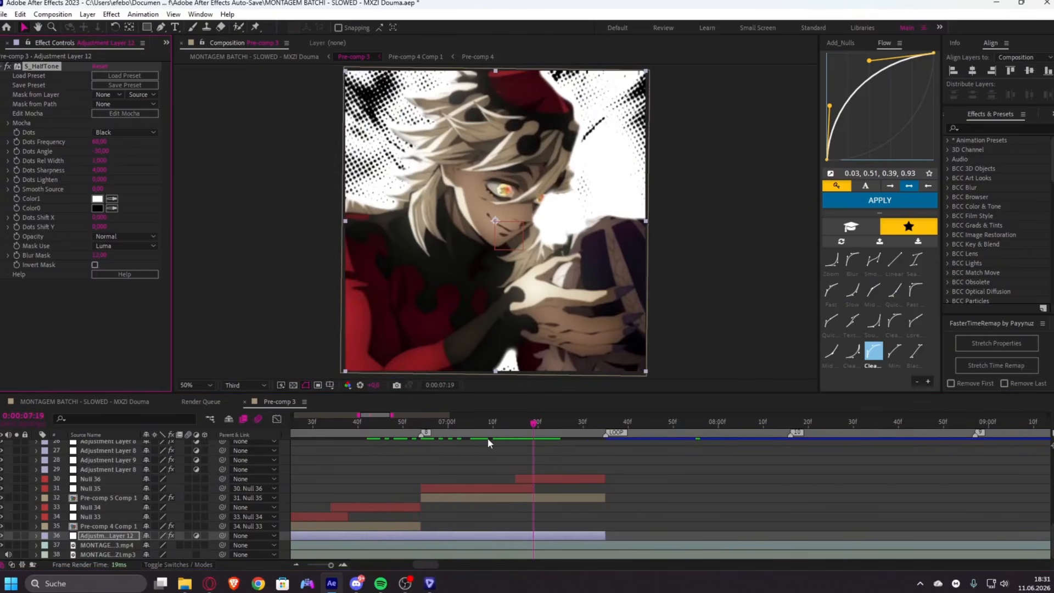
- Select all the edit layers above the background mp4 and audio and duplicate them
{"action": "left_click", "coordinate": [536, 461]}
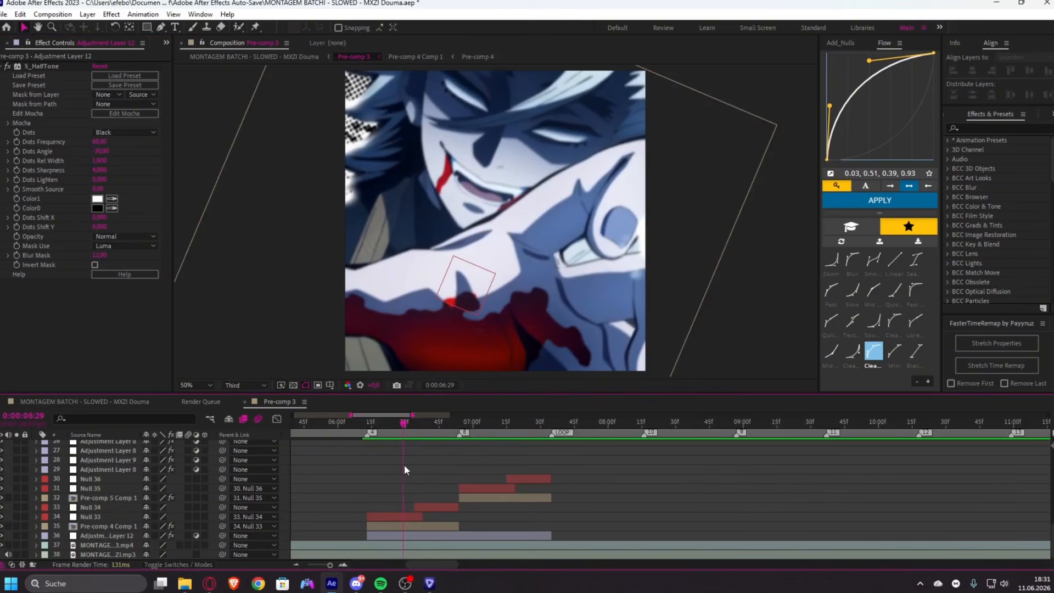
{"action": "scroll", "coordinate": [404, 467], "scroll_direction": "up", "scroll_amount": 1}
{"action": "scroll", "coordinate": [403, 468], "scroll_direction": "down", "scroll_amount": 2}
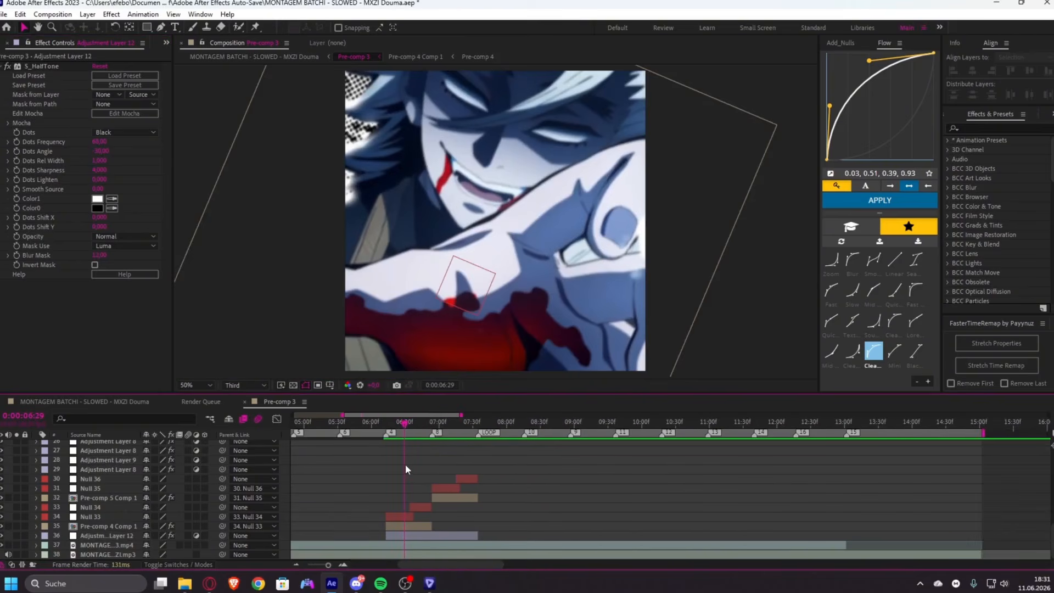
{"action": "scroll", "coordinate": [421, 468], "scroll_direction": "up", "scroll_amount": 4}
{"action": "scroll", "coordinate": [423, 469], "scroll_direction": "up", "scroll_amount": 4}
{"action": "left_click_drag", "start_coordinate": [437, 565], "coordinate": [398, 568]}
{"action": "scroll", "coordinate": [414, 496], "scroll_direction": "down", "scroll_amount": 4}
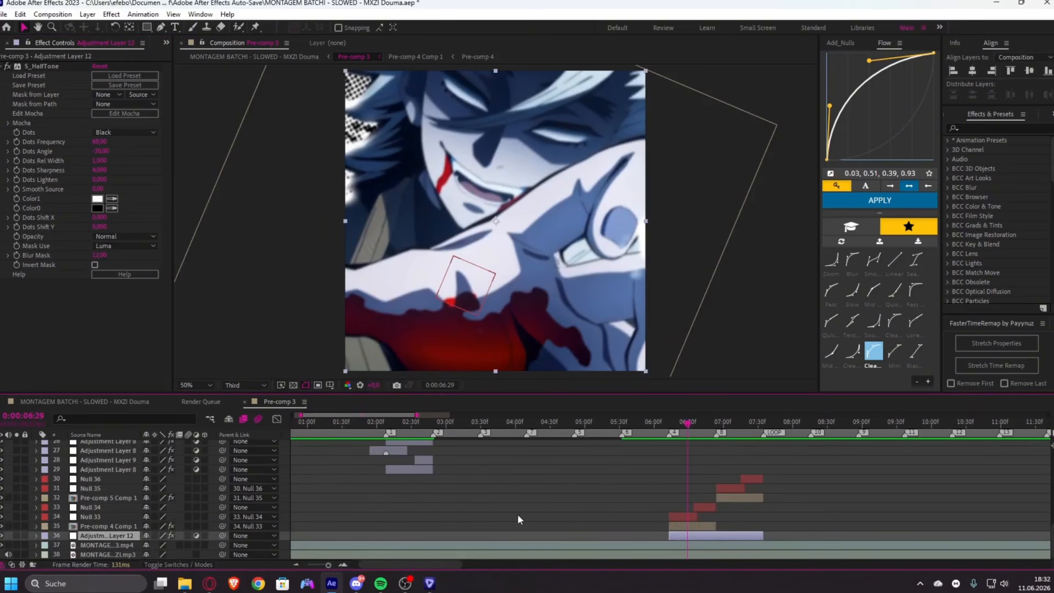
{"action": "scroll", "coordinate": [557, 512], "scroll_direction": "down", "scroll_amount": 2, "text": "alt"}
{"action": "key", "text": "ctrl+a"}
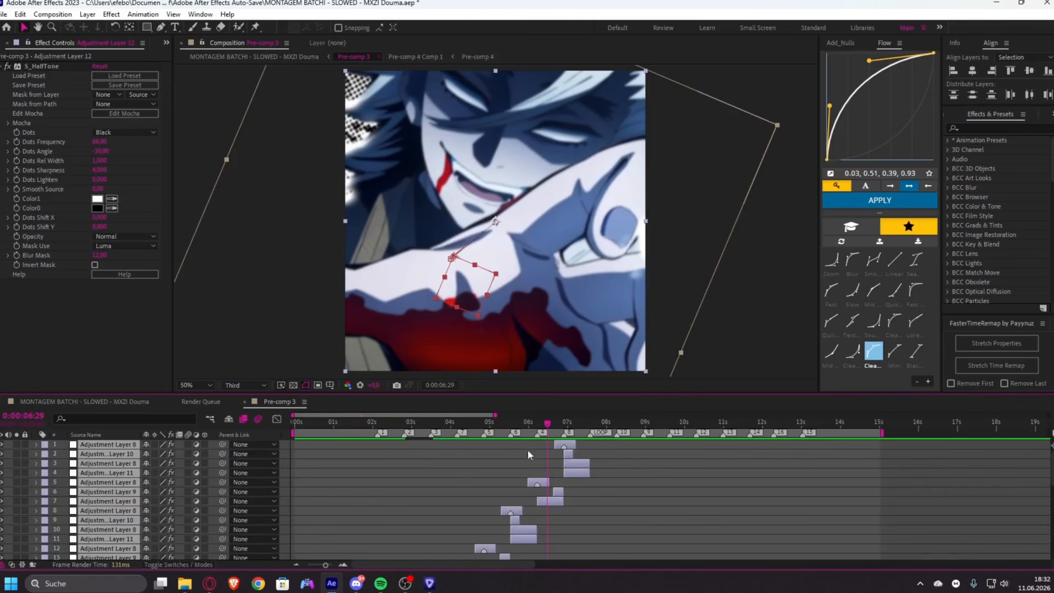
{"action": "key", "text": "ctrl+d"}
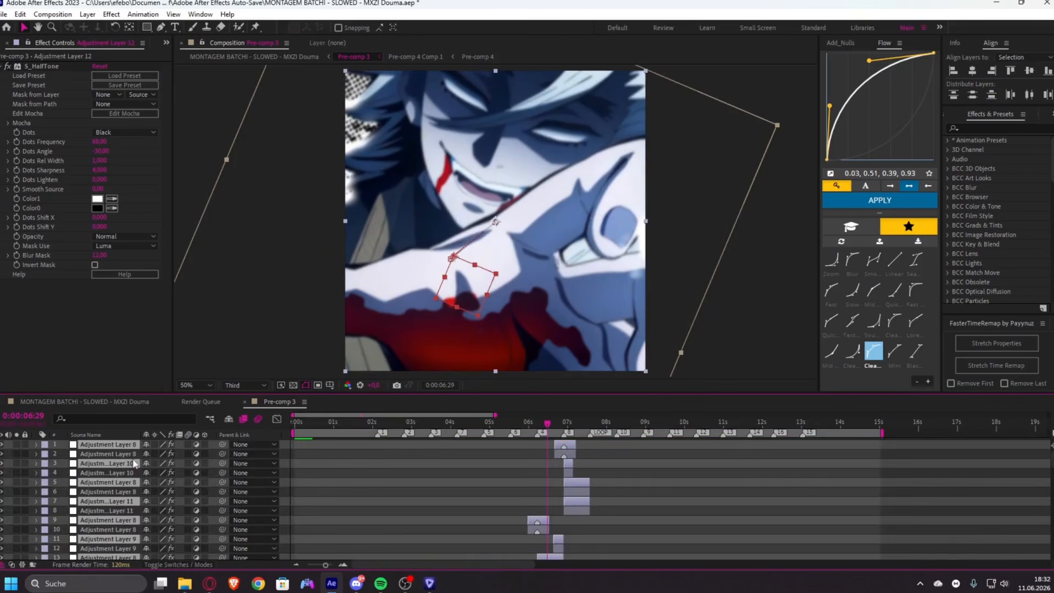
- Move the duplicated layers to the top of the stack and shift them so the Adjustment Layer 12 copy begins at 0:00:11:40
{"action": "left_click_drag", "start_coordinate": [132, 463], "coordinate": [135, 440]}
{"action": "scroll", "coordinate": [403, 457], "scroll_direction": "up", "scroll_amount": 2}
{"action": "left_click_drag", "start_coordinate": [399, 475], "coordinate": [601, 492]}
{"action": "left_click_drag", "start_coordinate": [126, 491], "coordinate": [125, 558]}
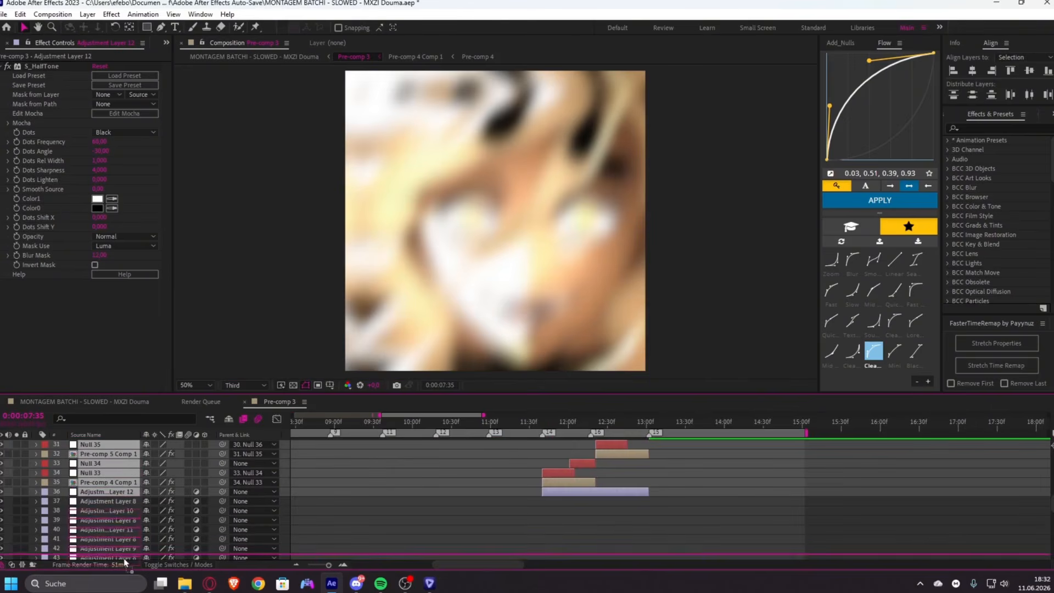
{"action": "left_click", "coordinate": [590, 494]}
{"action": "scroll", "coordinate": [589, 494], "scroll_direction": "up", "scroll_amount": 15}
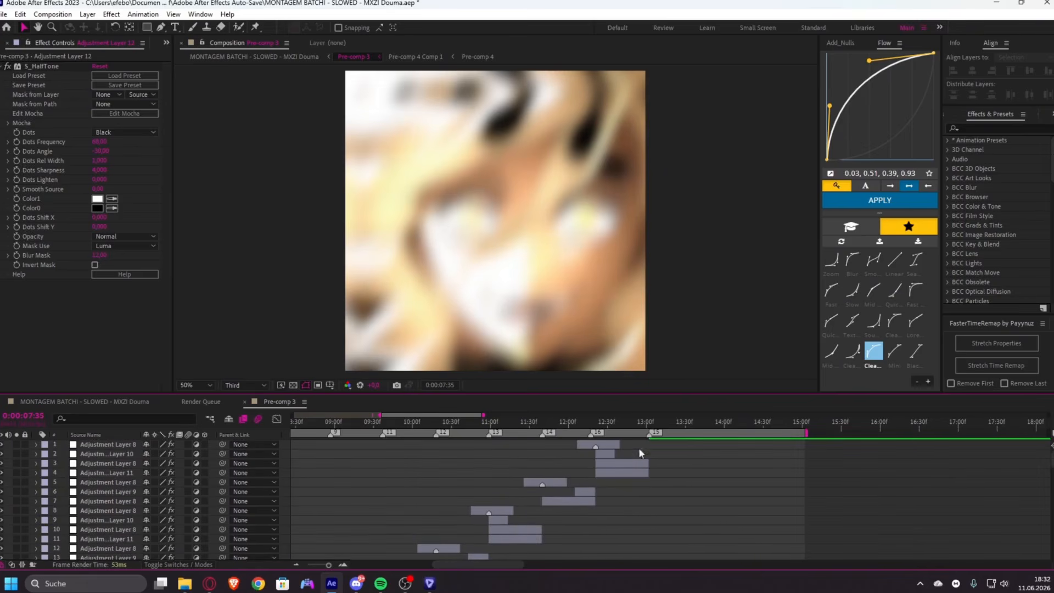
- Examine how the duplicated adjustment layers line up with the beat markers from LOOP up to the last beats
{"action": "key", "text": "j"}
{"action": "key", "text": "j"}
{"action": "key", "text": "k"}
{"action": "key", "text": "k"}
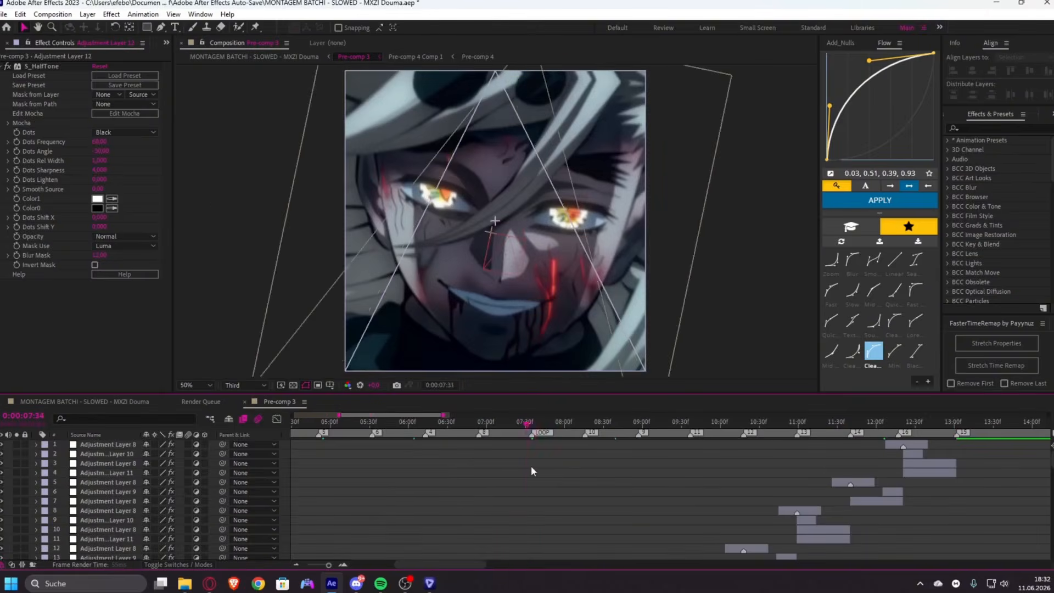
{"action": "key", "text": "Page_Up"}
{"action": "scroll", "coordinate": [630, 473], "scroll_direction": "down", "scroll_amount": 6}
{"action": "scroll", "coordinate": [621, 475], "scroll_direction": "up", "scroll_amount": 1}
{"action": "scroll", "coordinate": [621, 475], "scroll_direction": "up", "scroll_amount": 2}
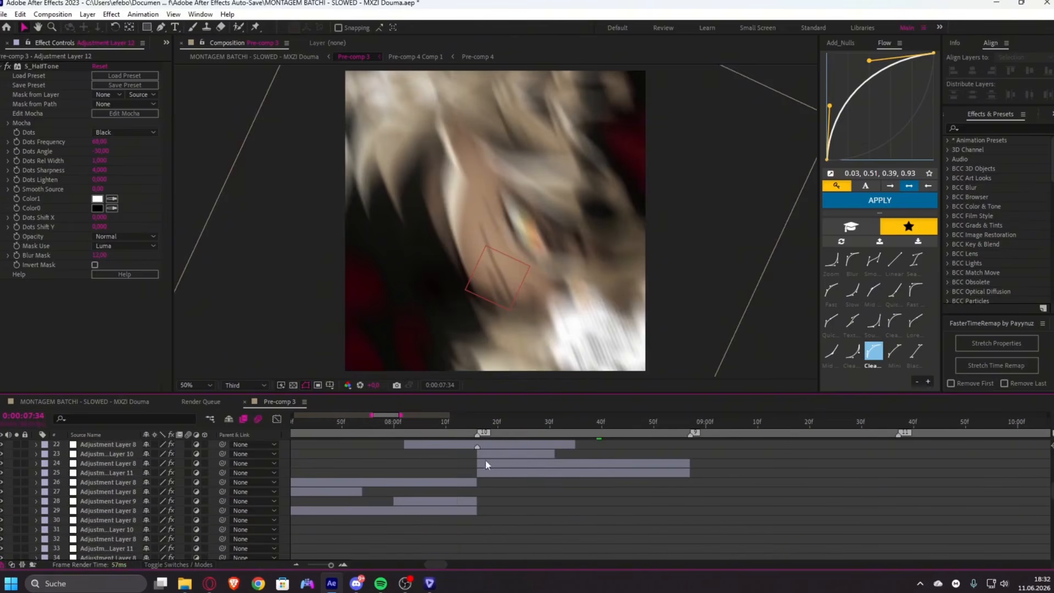
{"action": "left_click", "coordinate": [474, 425]}
{"action": "scroll", "coordinate": [518, 475], "scroll_direction": "down", "scroll_amount": 1}
{"action": "left_click", "coordinate": [604, 425]}
{"action": "scroll", "coordinate": [639, 453], "scroll_direction": "up", "scroll_amount": 1}
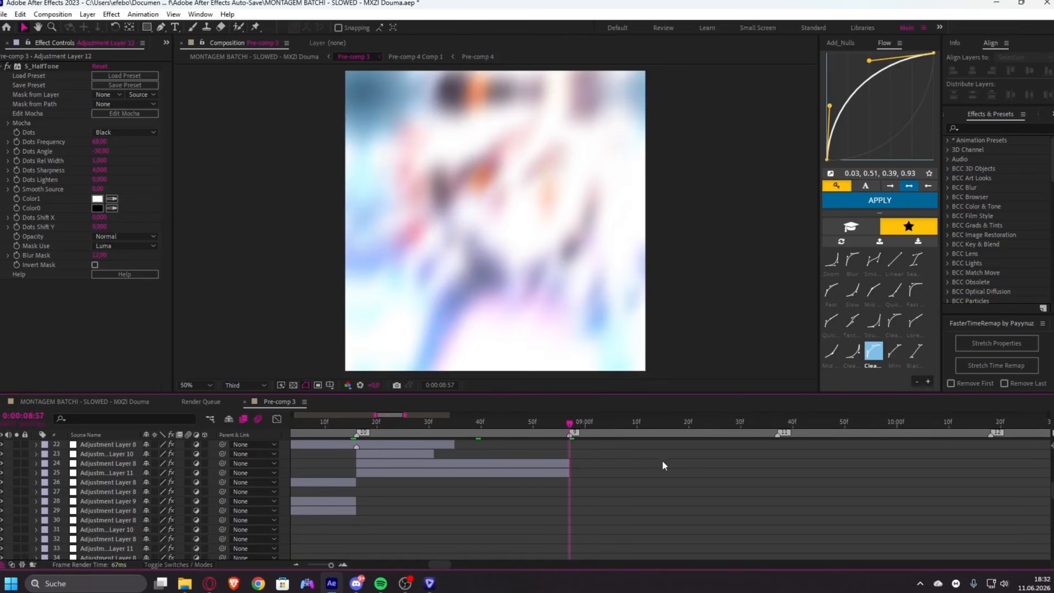
{"action": "scroll", "coordinate": [741, 475], "scroll_direction": "up", "scroll_amount": 2}
{"action": "left_click", "coordinate": [778, 425]}
{"action": "scroll", "coordinate": [933, 447], "scroll_direction": "right", "scroll_amount": 3}
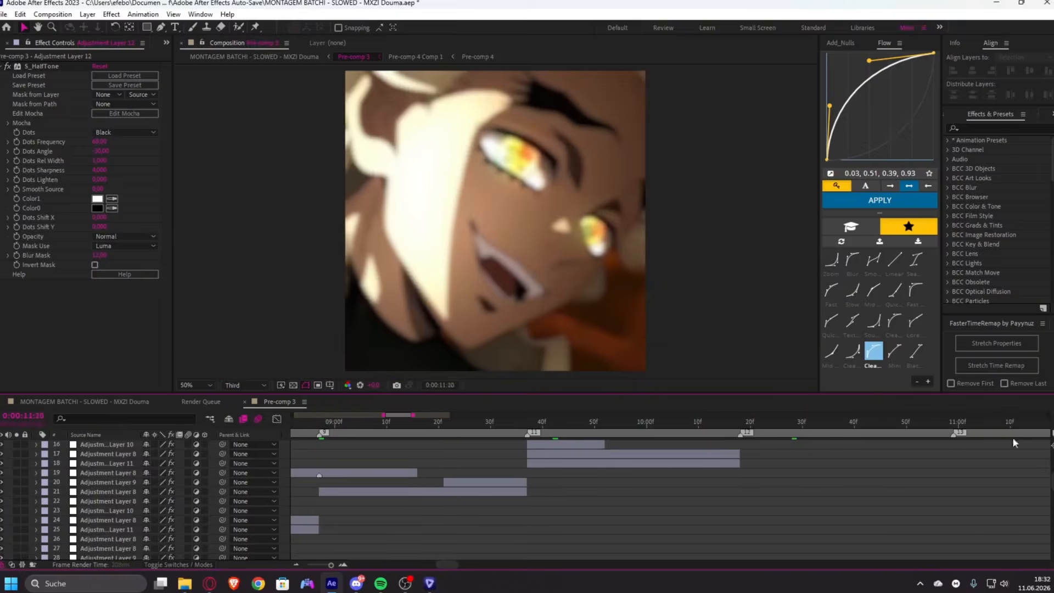
{"action": "left_click_drag", "start_coordinate": [741, 424], "coordinate": [677, 424]}
{"action": "scroll", "coordinate": [719, 473], "scroll_direction": "up", "scroll_amount": 1}
{"action": "left_click", "coordinate": [749, 423]}
{"action": "scroll", "coordinate": [749, 466], "scroll_direction": "right", "scroll_amount": 4}
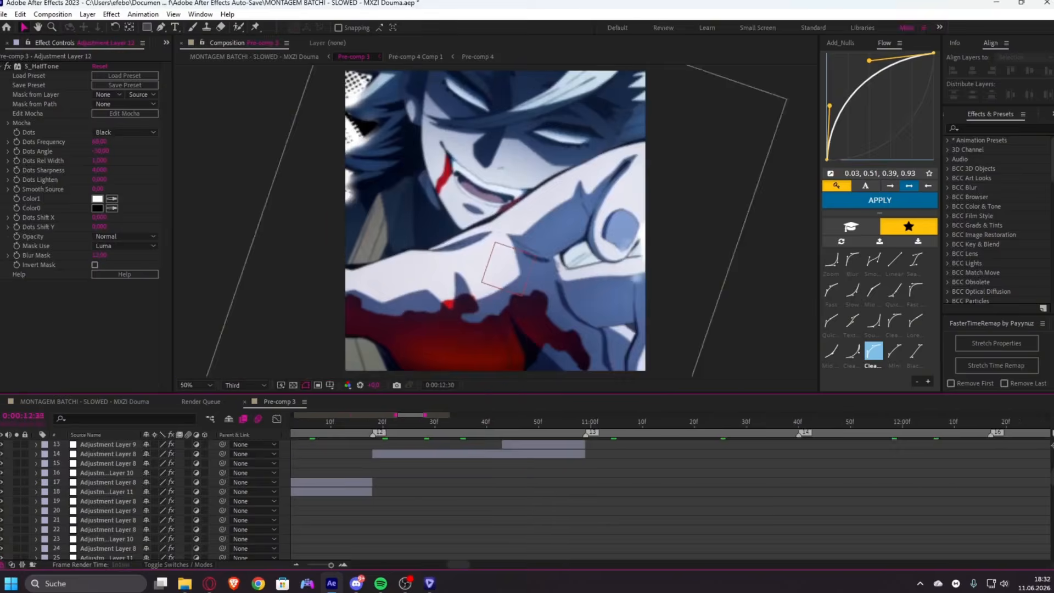
{"action": "scroll", "coordinate": [604, 471], "scroll_direction": "right", "scroll_amount": 2}
{"action": "left_click", "coordinate": [480, 425]}
{"action": "scroll", "coordinate": [469, 471], "scroll_direction": "up", "scroll_amount": 4}
{"action": "scroll", "coordinate": [469, 471], "scroll_direction": "right", "scroll_amount": 3}
- Align the last beat's copied adjustment layers to the marker at 0:00:12:17, ending layers 6 and 7 there and starting layers 2 to 4
{"action": "left_click", "coordinate": [586, 424]}
{"action": "left_click", "coordinate": [594, 499]}
{"action": "left_click", "coordinate": [595, 492], "text": "shift"}
{"action": "left_click", "coordinate": [598, 508]}
{"action": "left_click_drag", "start_coordinate": [606, 501], "coordinate": [608, 474]}
{"action": "left_click", "coordinate": [629, 472]}
{"action": "left_click", "coordinate": [631, 445], "text": "shift"}
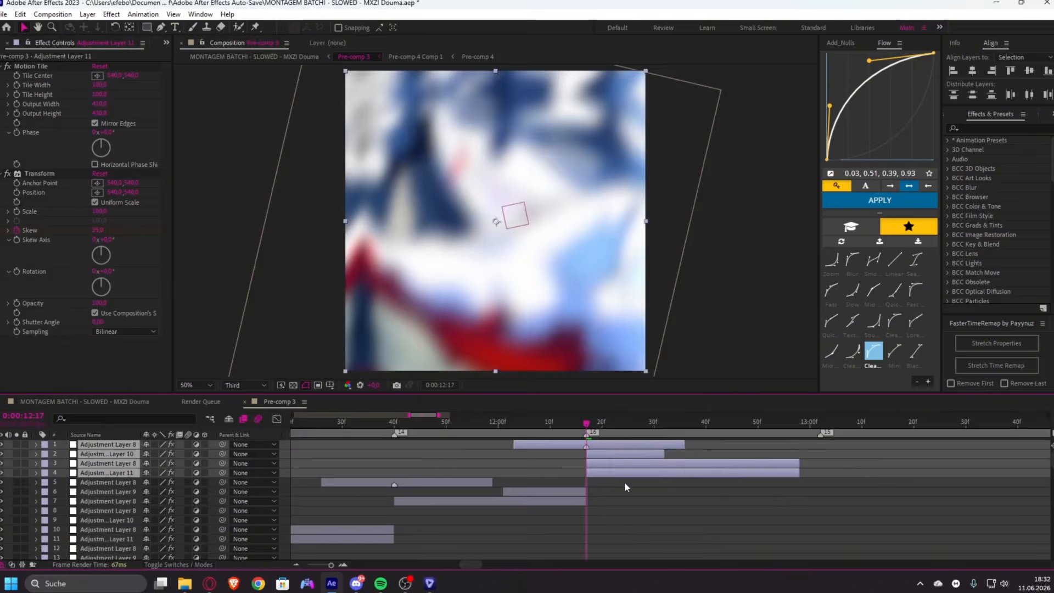
{"action": "left_click", "coordinate": [624, 483]}
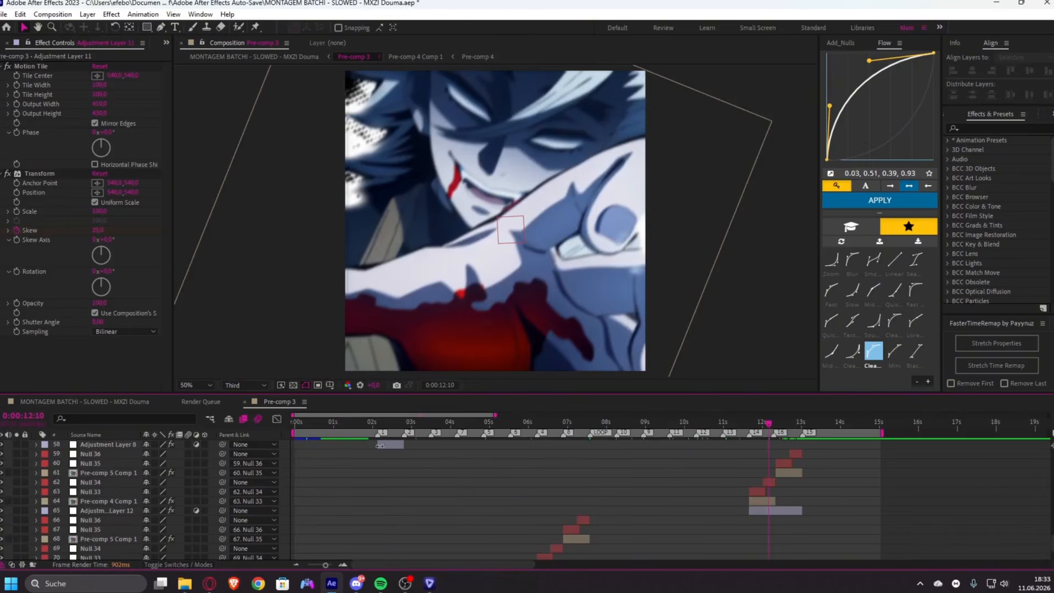
- Add an adjustment layer with the pasted color effects directly above the background mp4 and select it
{"action": "left_click", "coordinate": [366, 424]}
{"action": "scroll", "coordinate": [433, 501], "scroll_direction": "down", "scroll_amount": 3}
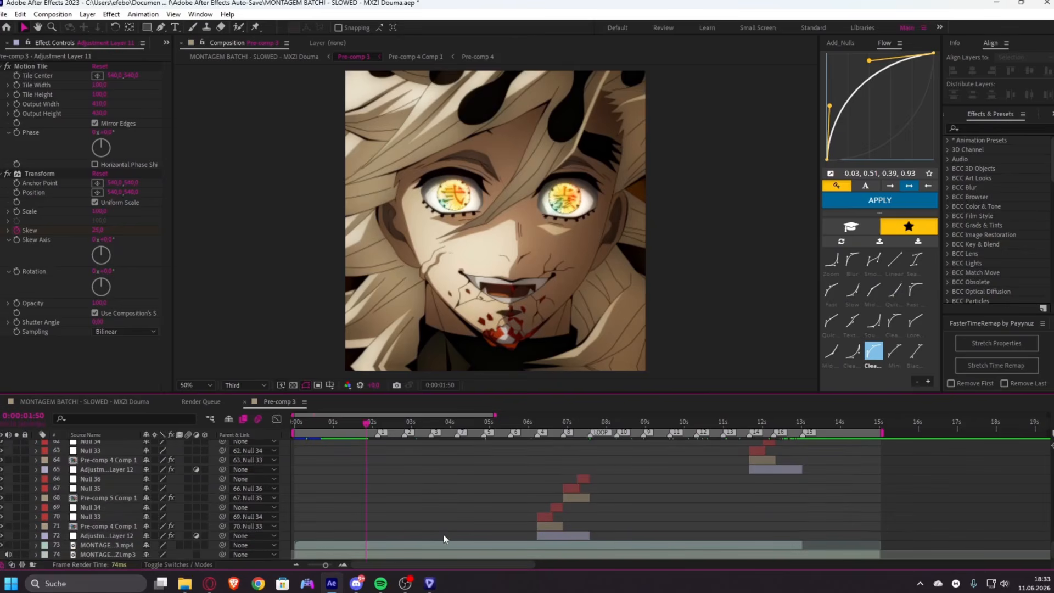
{"action": "left_click", "coordinate": [512, 542]}
{"action": "key", "text": "ctrl+v"}
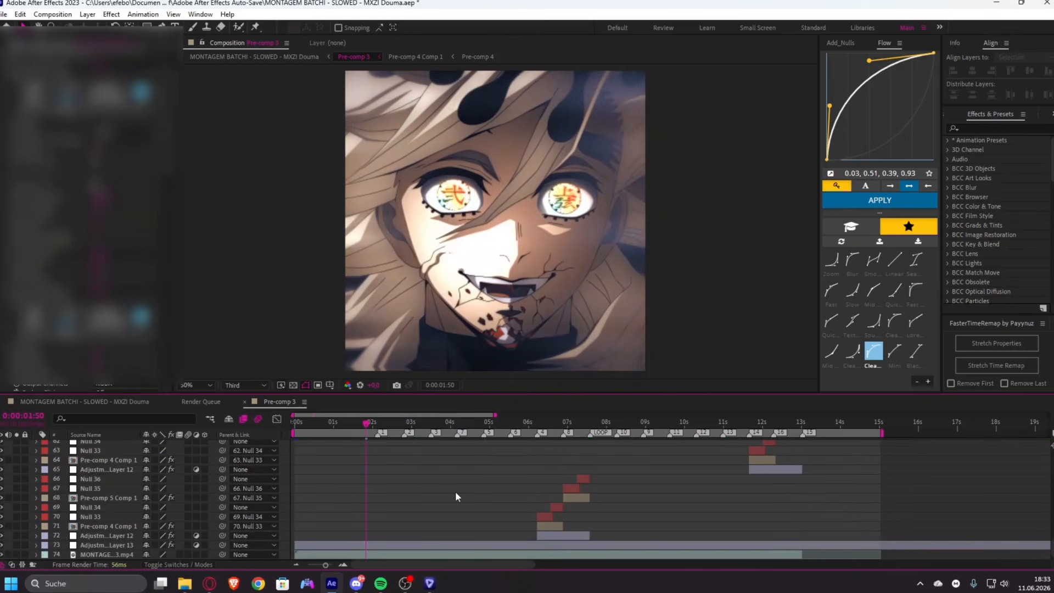
{"action": "left_click_drag", "start_coordinate": [480, 566], "coordinate": [495, 565]}
{"action": "left_click", "coordinate": [495, 546]}
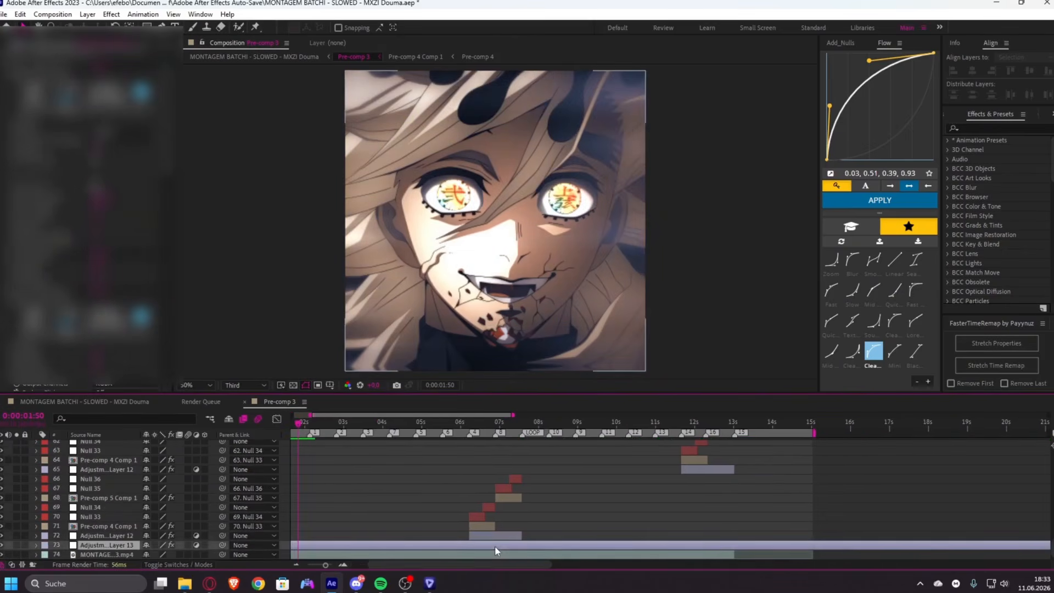
- Split Adjustment Layer 13 at 0:00:06:13 and 0:00:07:35 and delete the section between, beneath the first halftone part
{"action": "scroll", "coordinate": [493, 542], "scroll_direction": "up", "scroll_amount": 2}
{"action": "left_click", "coordinate": [398, 425]}
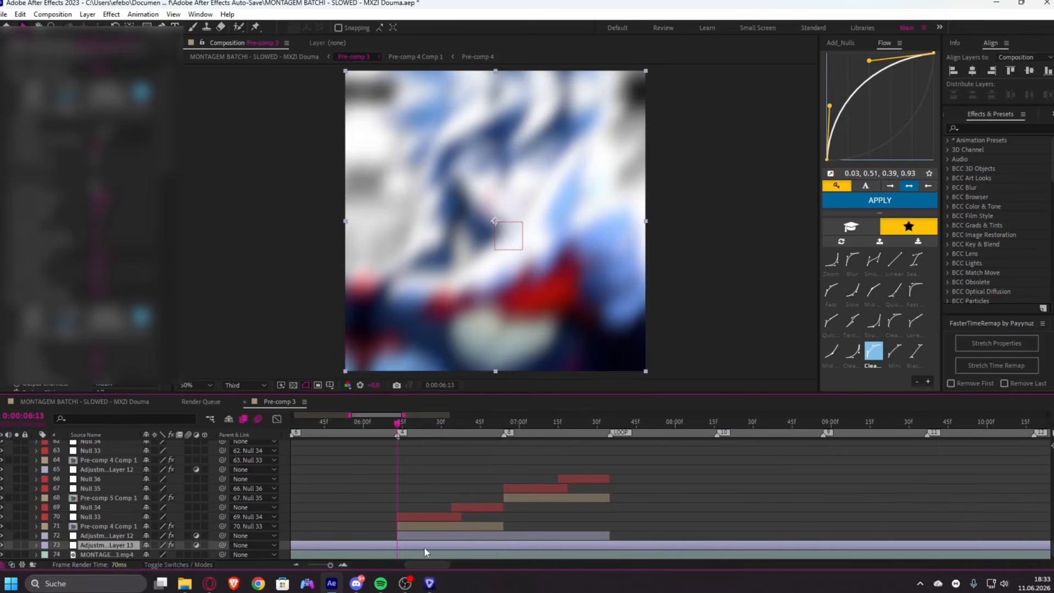
{"action": "key", "text": "ctrl+shift+d"}
{"action": "left_click", "coordinate": [608, 425]}
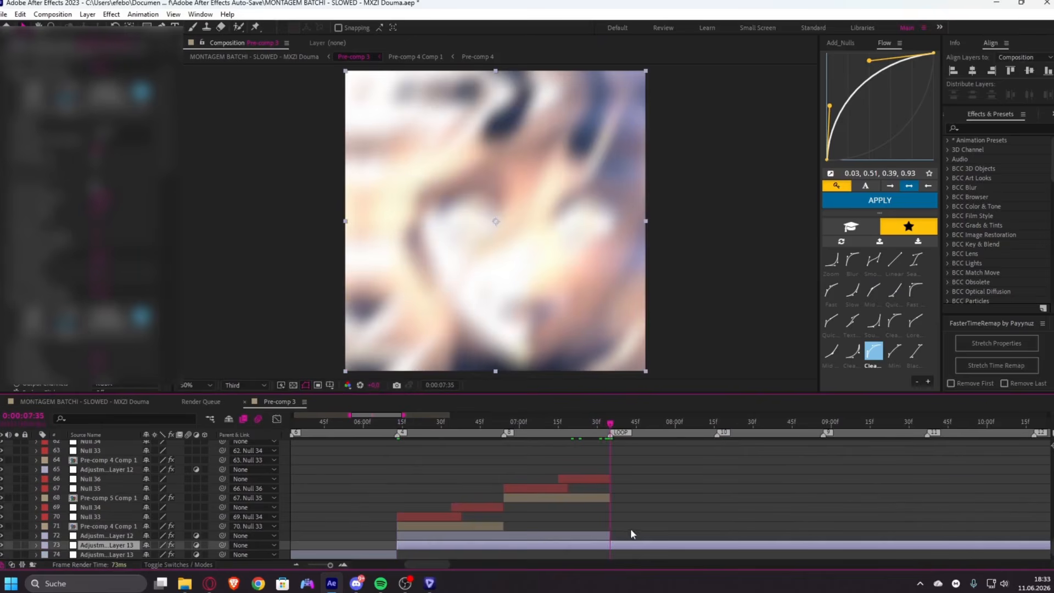
{"action": "key", "text": "ctrl+shift+d"}
{"action": "scroll", "coordinate": [598, 531], "scroll_direction": "down", "scroll_amount": 2}
{"action": "left_click", "coordinate": [578, 526]}
{"action": "key", "text": "Delete"}
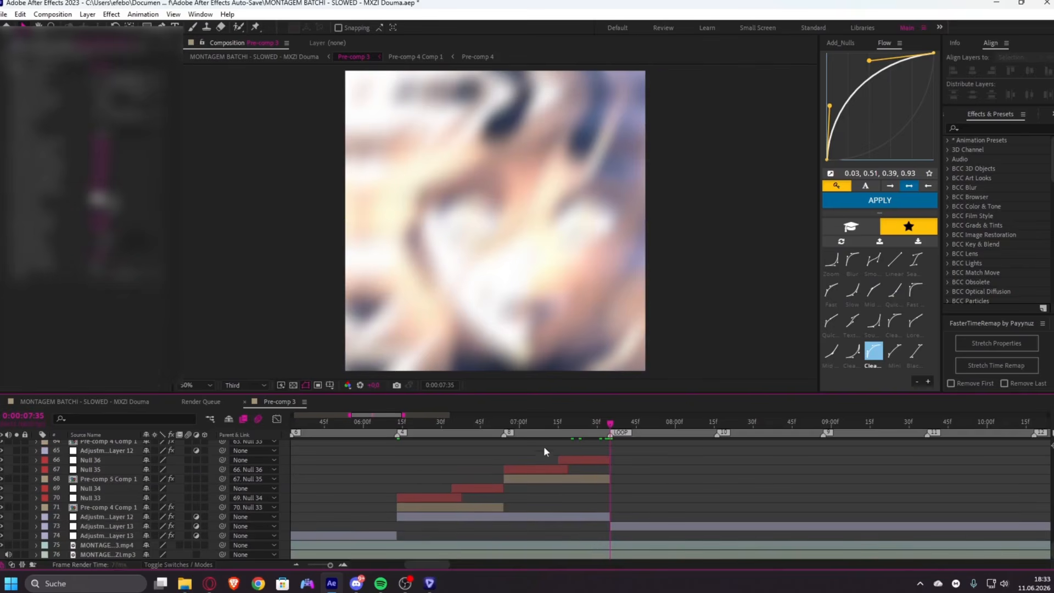
- Split the remaining later Adjustment Layer 13 at 0:00:11:40 and delete everything after the split
{"action": "left_click", "coordinate": [551, 424]}
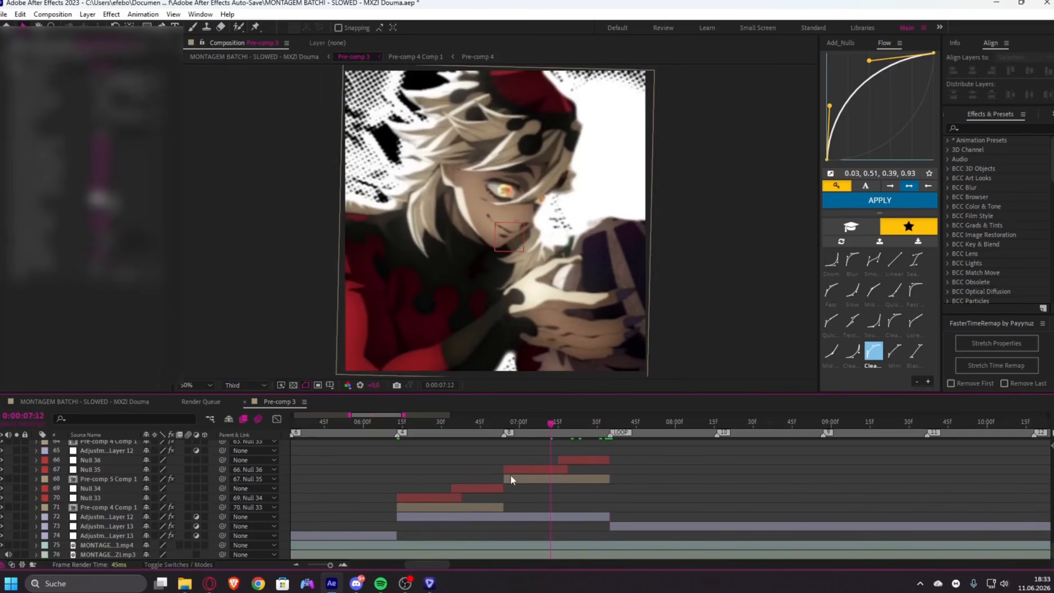
{"action": "scroll", "coordinate": [530, 517], "scroll_direction": "down", "scroll_amount": 1}
{"action": "left_click", "coordinate": [530, 517]}
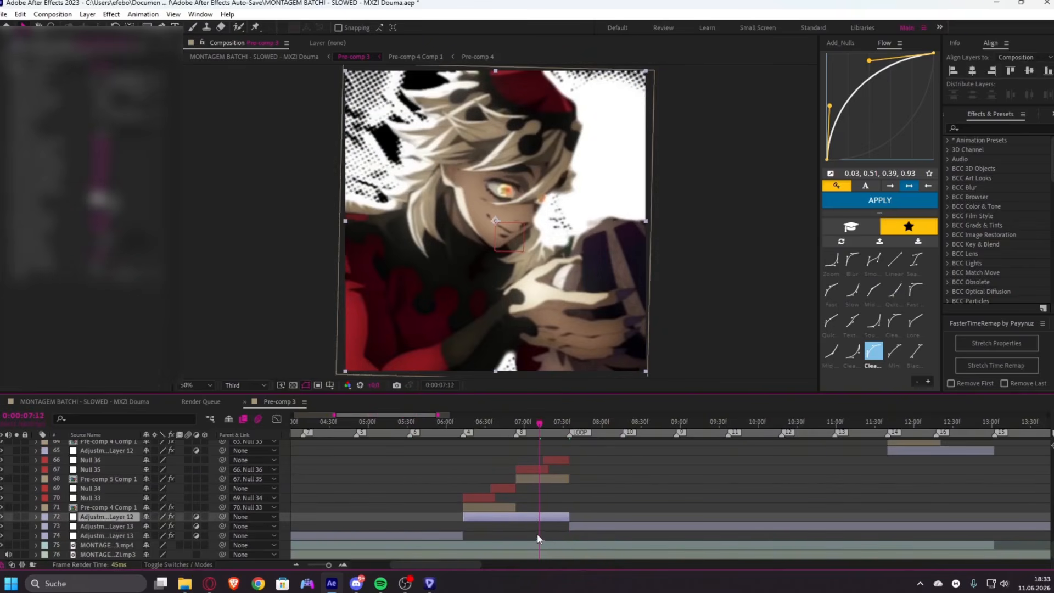
{"action": "left_click", "coordinate": [620, 527]}
{"action": "left_click_drag", "start_coordinate": [873, 424], "coordinate": [594, 482]}
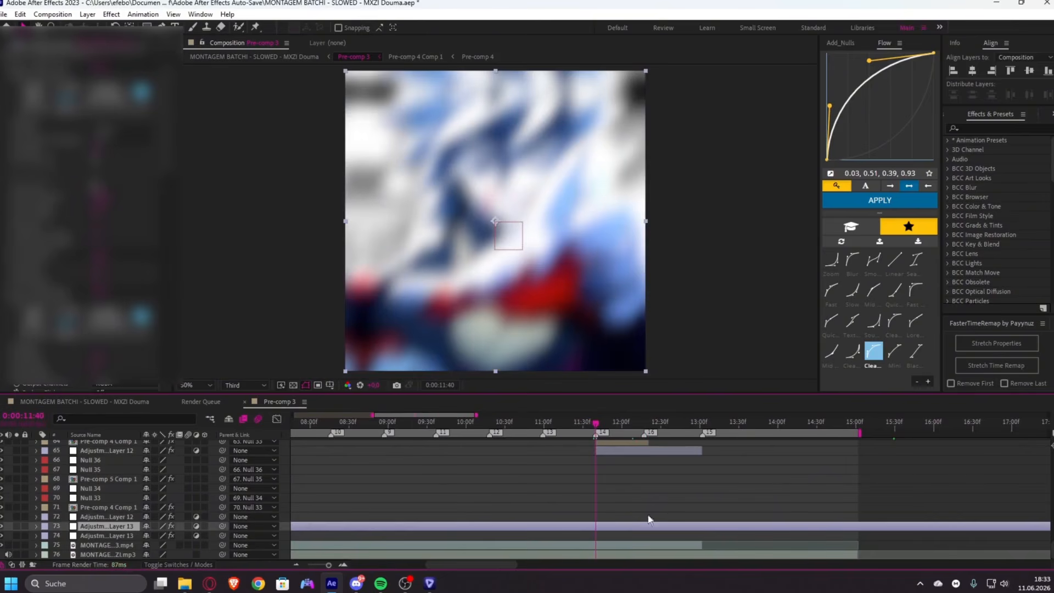
{"action": "key", "text": "ctrl+shift+d"}
{"action": "scroll", "coordinate": [694, 486], "scroll_direction": "up", "scroll_amount": 1}
{"action": "left_click_drag", "start_coordinate": [716, 426], "coordinate": [712, 427]}
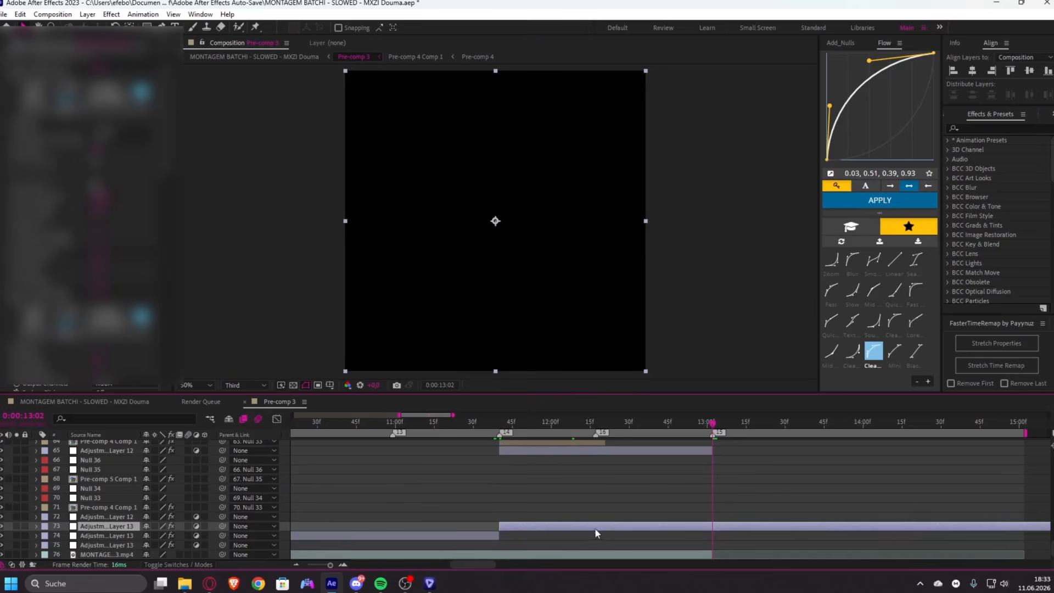
{"action": "key", "text": "Delete"}
{"action": "scroll", "coordinate": [552, 497], "scroll_direction": "down", "scroll_amount": 4}
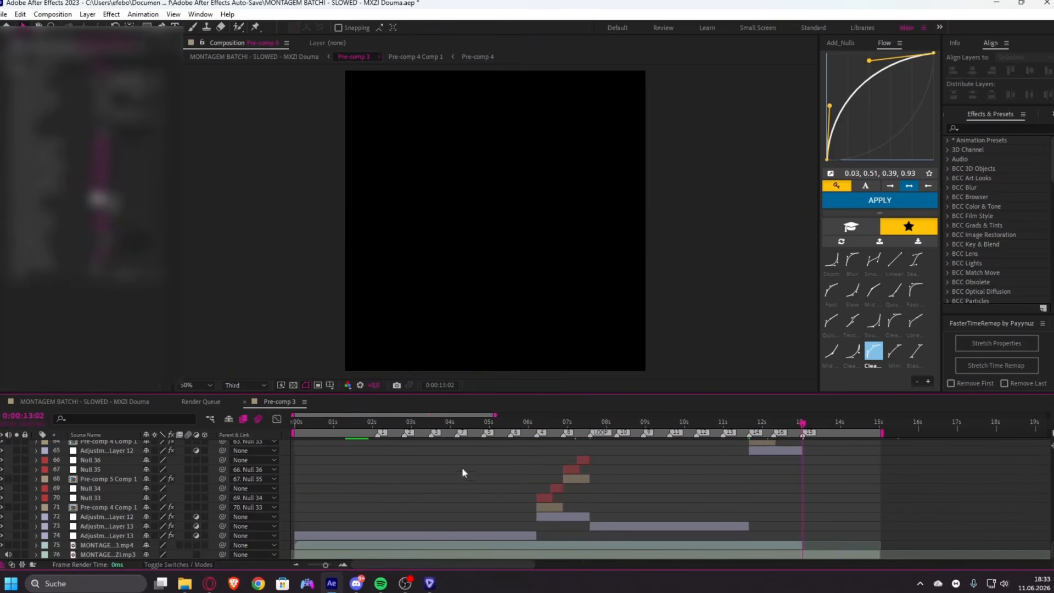
- Select the first Adjustment Layer 13 at 0:00:04:29 and copy all of its color effects
{"action": "left_click", "coordinate": [470, 423]}
{"action": "left_click", "coordinate": [489, 535]}
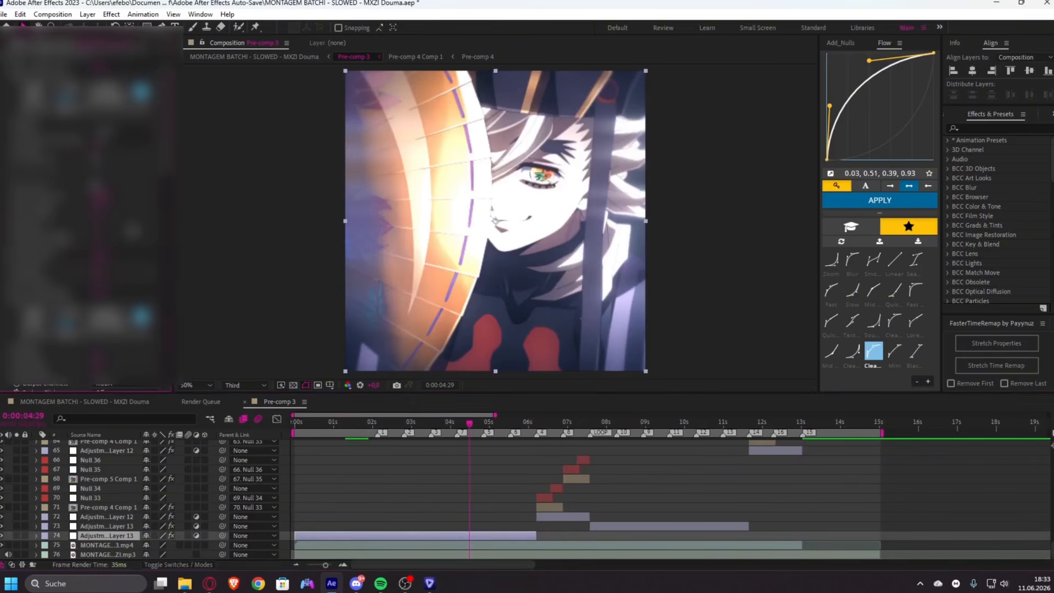
{"action": "key", "text": "ctrl+a"}
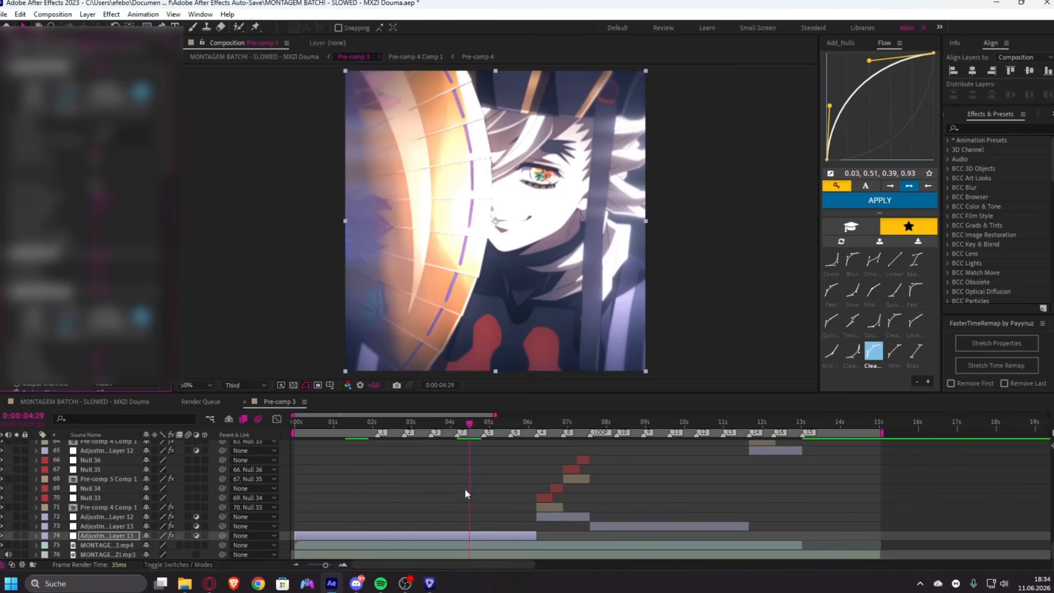
{"action": "left_click", "coordinate": [534, 502]}
- Paste the copied color effects onto Pre-comp 4 inside the earlier Pre-comp 4 Comp 1 and check the clip in Pre-comp 3
{"action": "scroll", "coordinate": [538, 512], "scroll_direction": "up", "scroll_amount": 3}
{"action": "left_click", "coordinate": [438, 423]}
{"action": "left_click", "coordinate": [462, 506]}
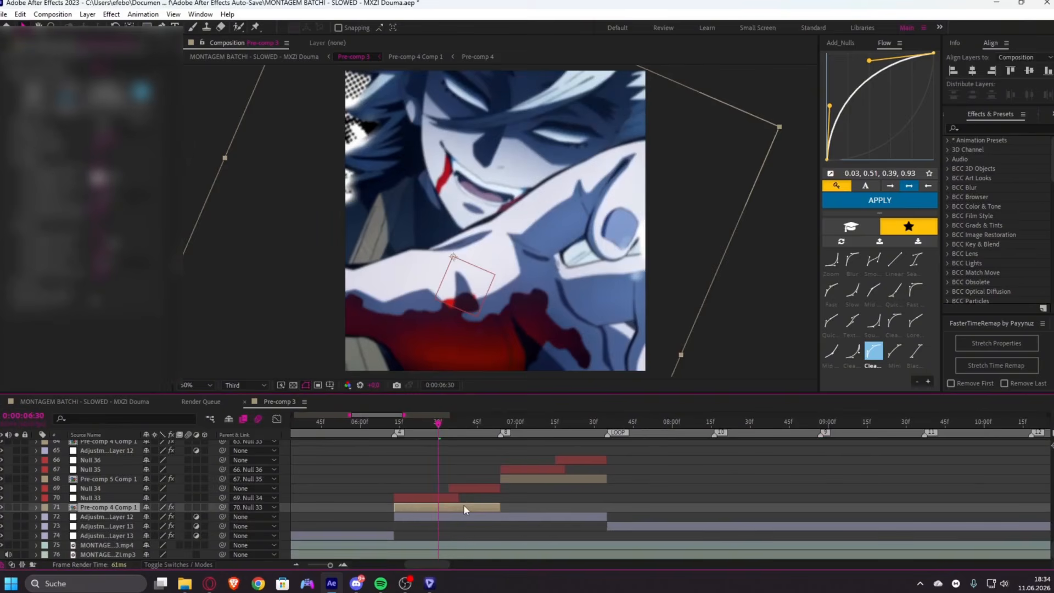
{"action": "key", "text": "Page_Down"}
{"action": "key", "text": "Page_Down"}
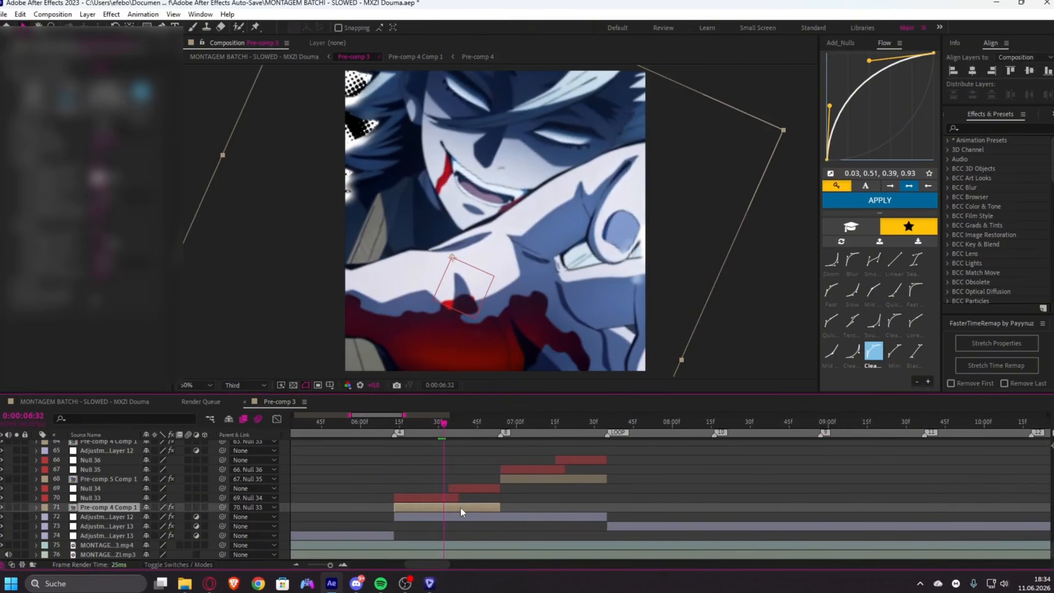
{"action": "double_click", "coordinate": [460, 506]}
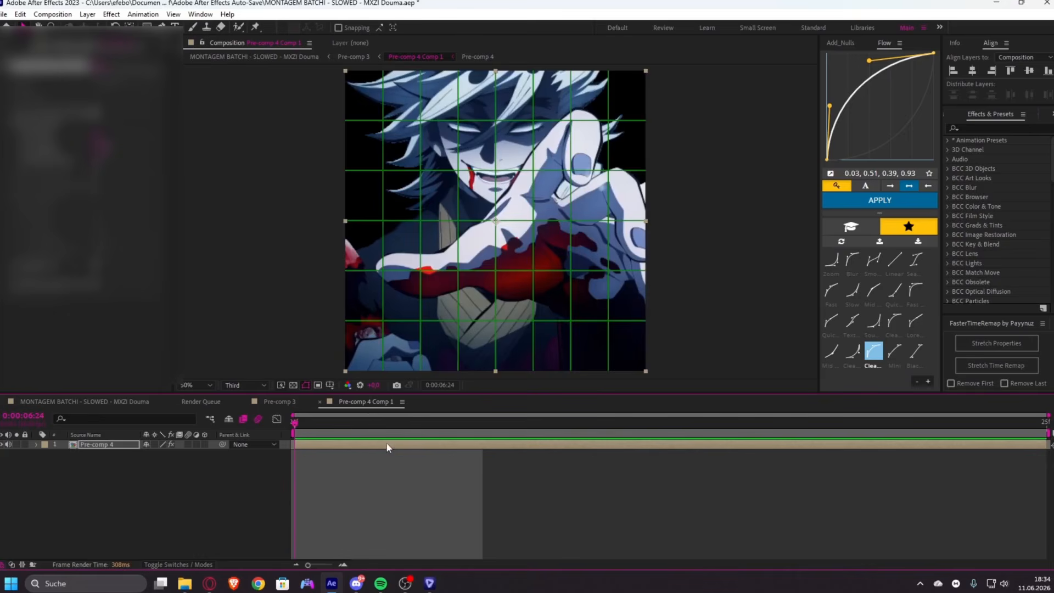
{"action": "left_click", "coordinate": [388, 444]}
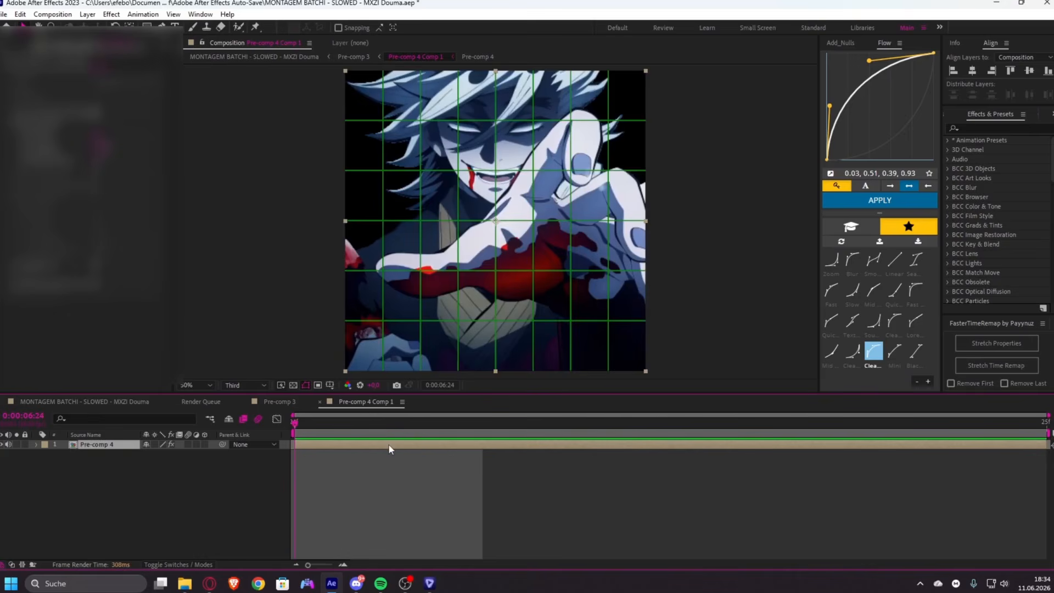
{"action": "key", "text": "ctrl+v"}
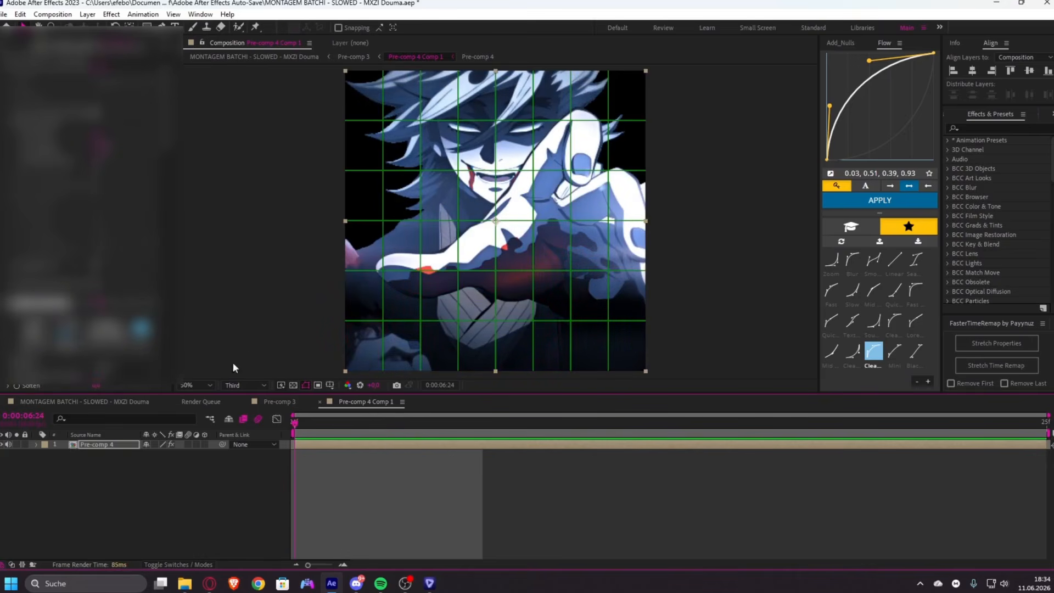
{"action": "left_click", "coordinate": [321, 404]}
{"action": "left_click", "coordinate": [456, 423]}
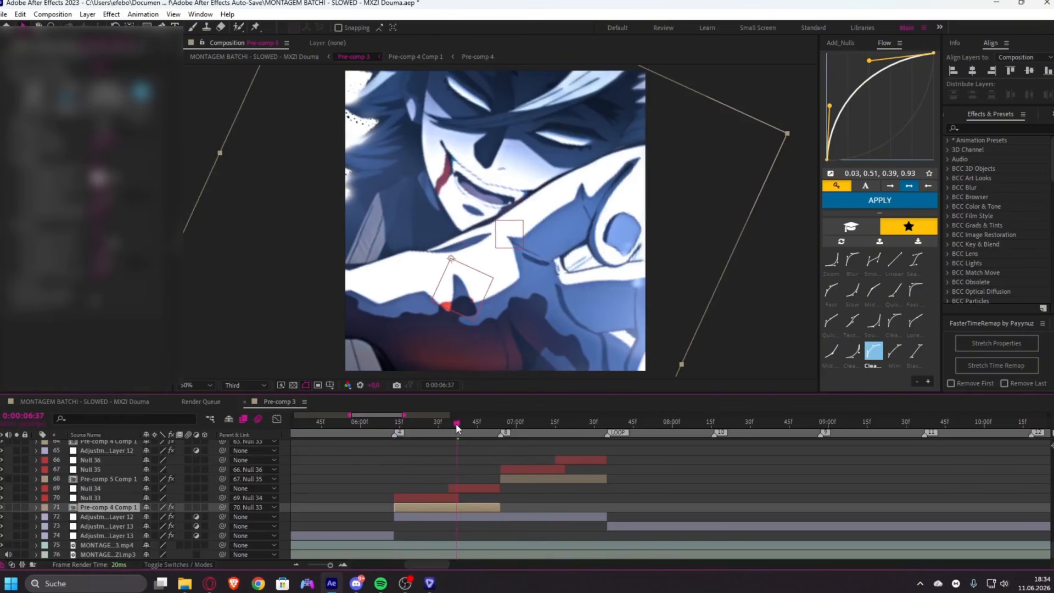
{"action": "left_click", "coordinate": [448, 426]}
{"action": "left_click_drag", "start_coordinate": [447, 426], "coordinate": [467, 427]}
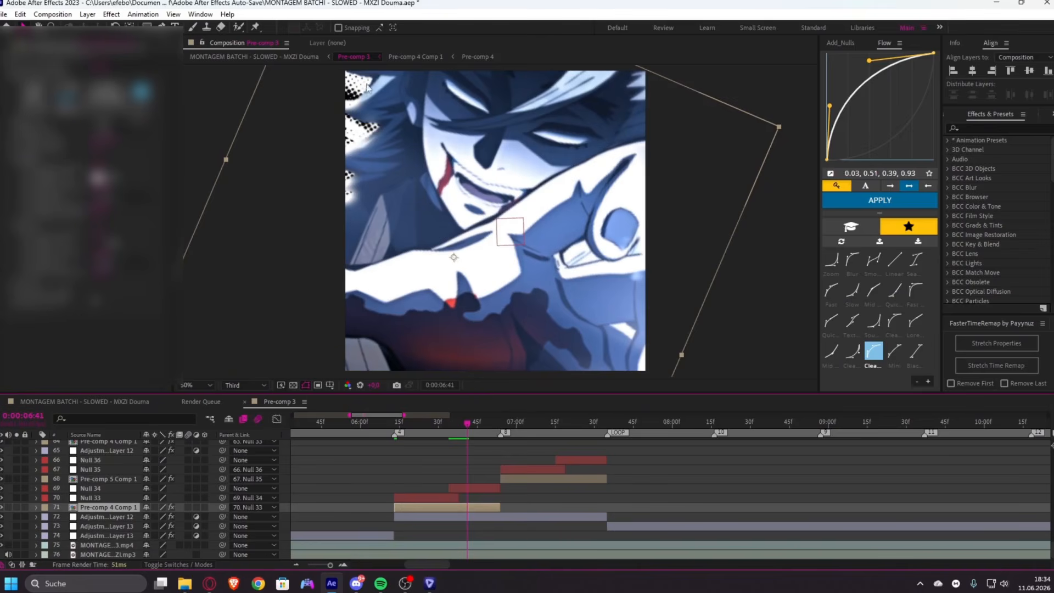
- Paste the copied color effects onto Pre-comp 5 inside the earlier Pre-comp 5 Comp 1 and return to Pre-comp 3
{"action": "left_click", "coordinate": [547, 426]}
{"action": "double_click", "coordinate": [572, 477]}
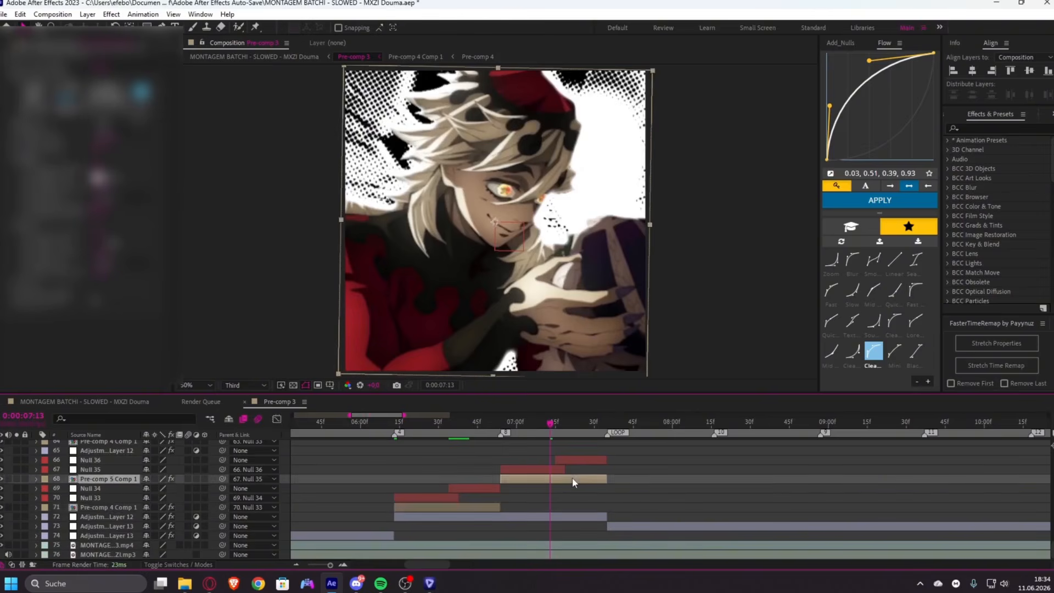
{"action": "left_click", "coordinate": [468, 422]}
{"action": "left_click", "coordinate": [475, 446]}
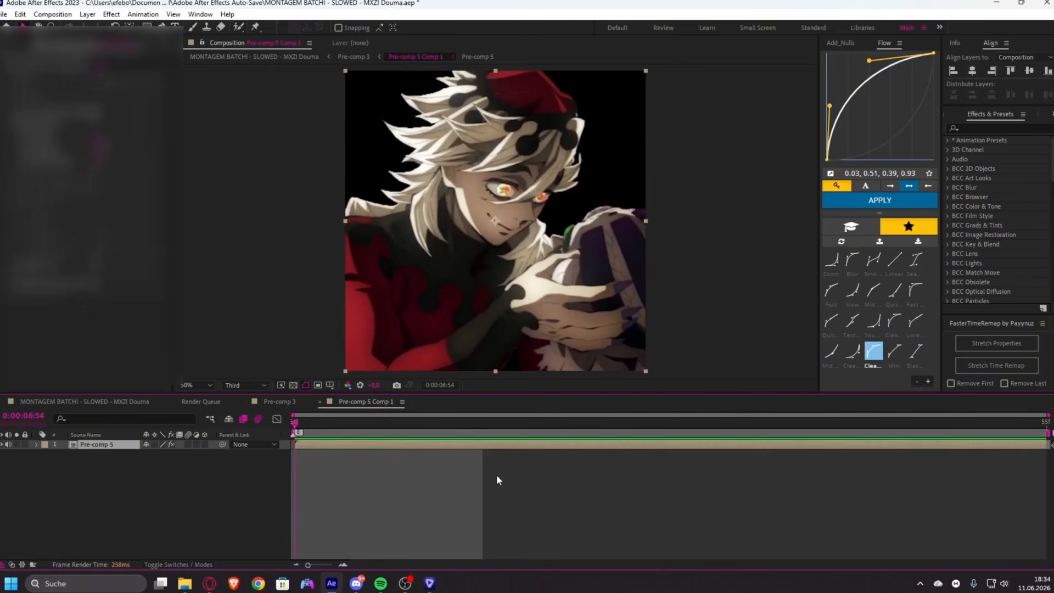
{"action": "key", "text": "ctrl+v"}
{"action": "left_click", "coordinate": [320, 402]}
- Check the color effects on the duplicated Pre-comp 4 and Pre-comp 5 clips near 0:00:12 and compare them with the first loop
{"action": "left_click_drag", "start_coordinate": [442, 564], "coordinate": [495, 563]}
{"action": "scroll", "coordinate": [502, 528], "scroll_direction": "up", "scroll_amount": 3}
{"action": "left_click", "coordinate": [502, 527]}
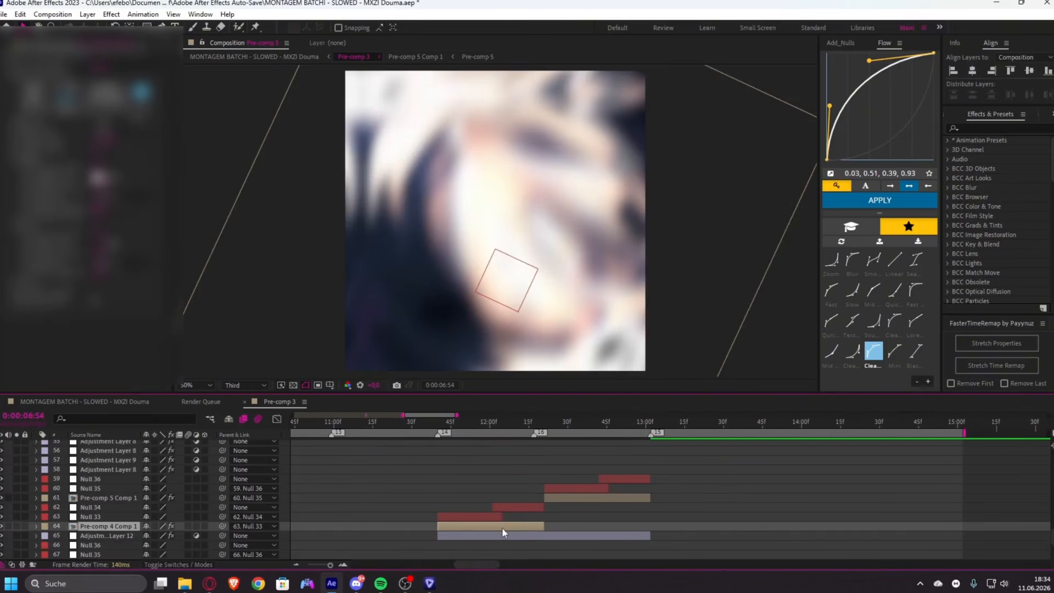
{"action": "double_click", "coordinate": [502, 527]}
{"action": "key", "text": "ctrl+w"}
{"action": "left_click", "coordinate": [599, 458]}
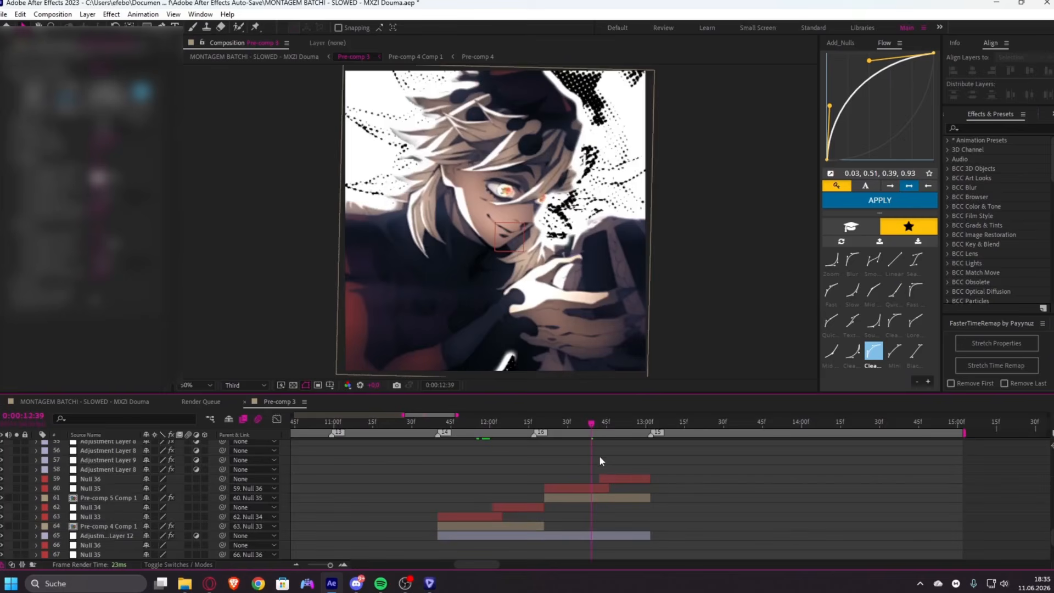
{"action": "scroll", "coordinate": [546, 457], "scroll_direction": "down", "scroll_amount": 2}
{"action": "left_click_drag", "start_coordinate": [552, 567], "coordinate": [517, 564]}
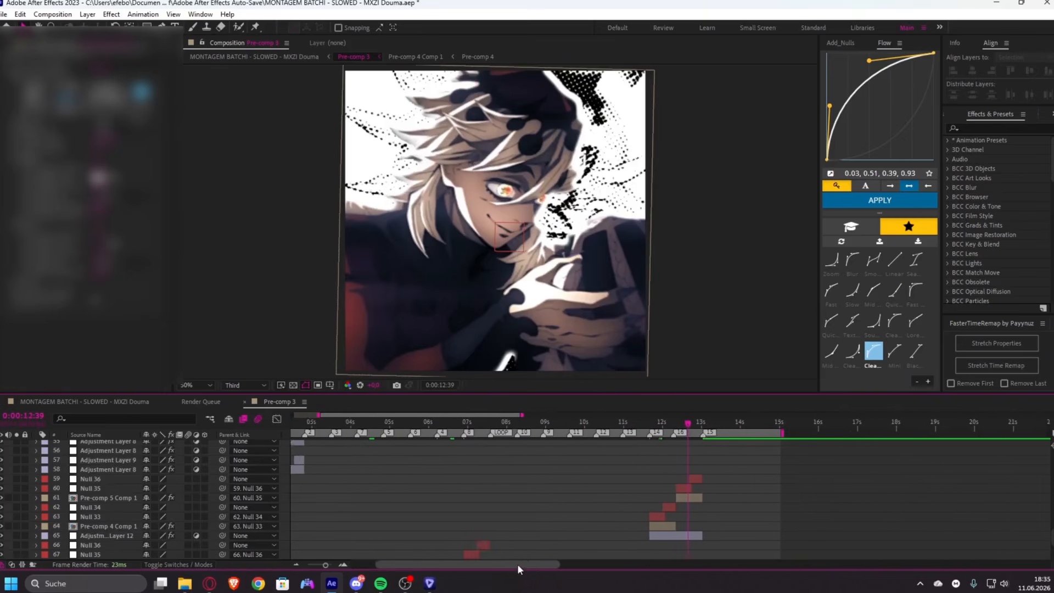
{"action": "scroll", "coordinate": [514, 480], "scroll_direction": "down", "scroll_amount": 3}
{"action": "left_click", "coordinate": [731, 422]}
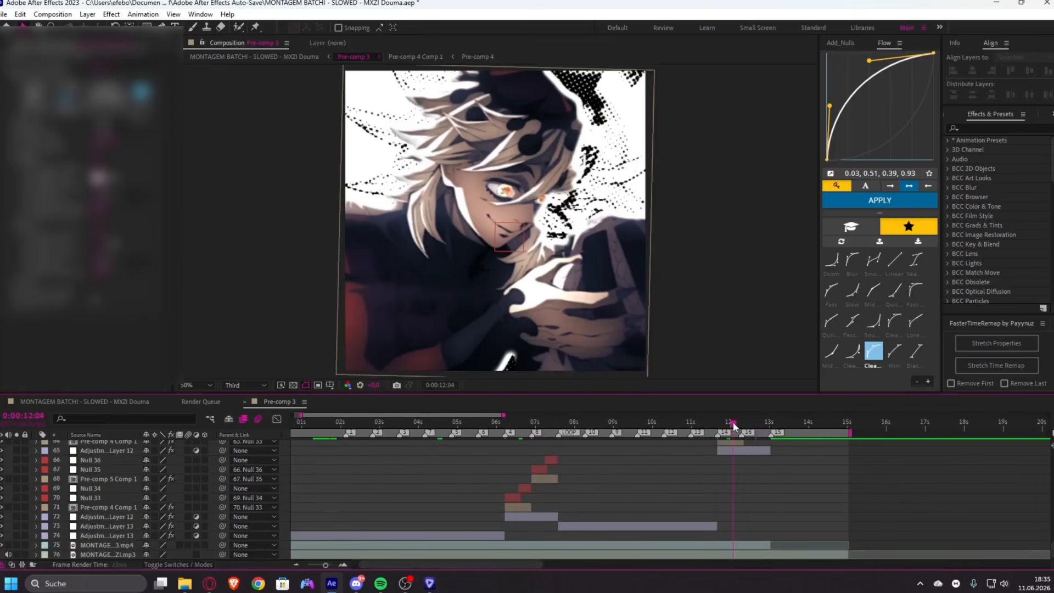
{"action": "left_click", "coordinate": [756, 421]}
{"action": "left_click", "coordinate": [545, 422]}
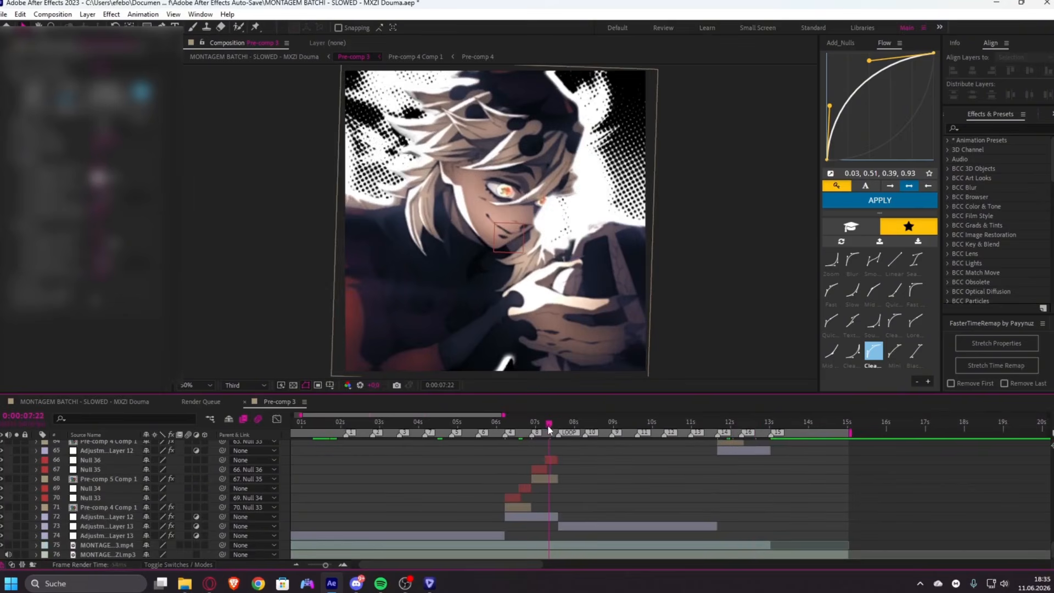
- Add an adjustment layer above the later Null 36 in Pre-comp 3 and search the effects for "pann"
{"action": "scroll", "coordinate": [134, 483], "scroll_direction": "up", "scroll_amount": 3}
{"action": "left_click", "coordinate": [132, 479]}
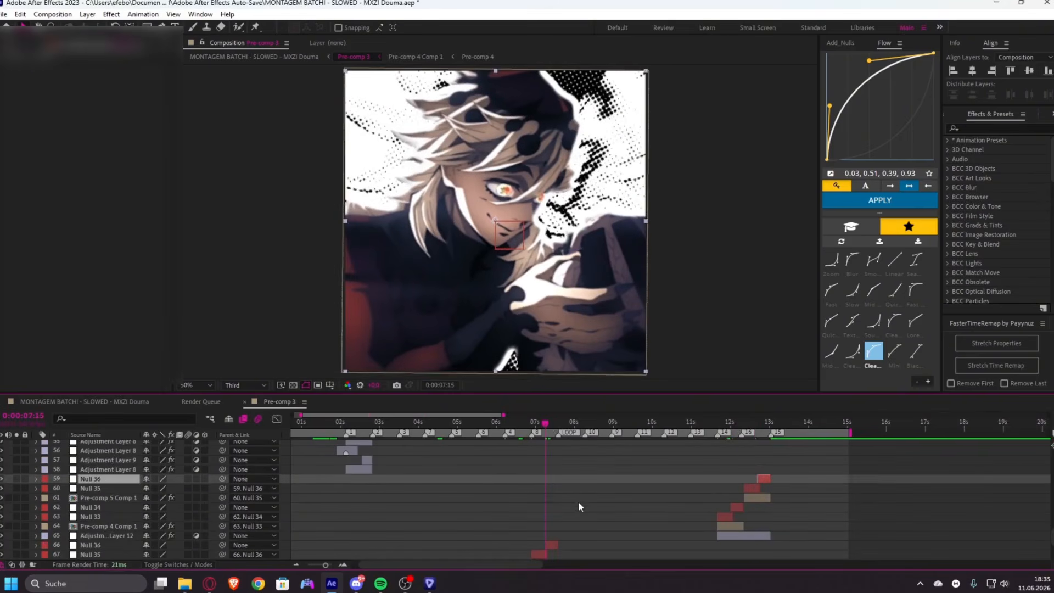
{"action": "key", "text": "ctrl+alt+y"}
{"action": "key", "text": "ctrl+space"}
{"action": "type", "text": "pann"}
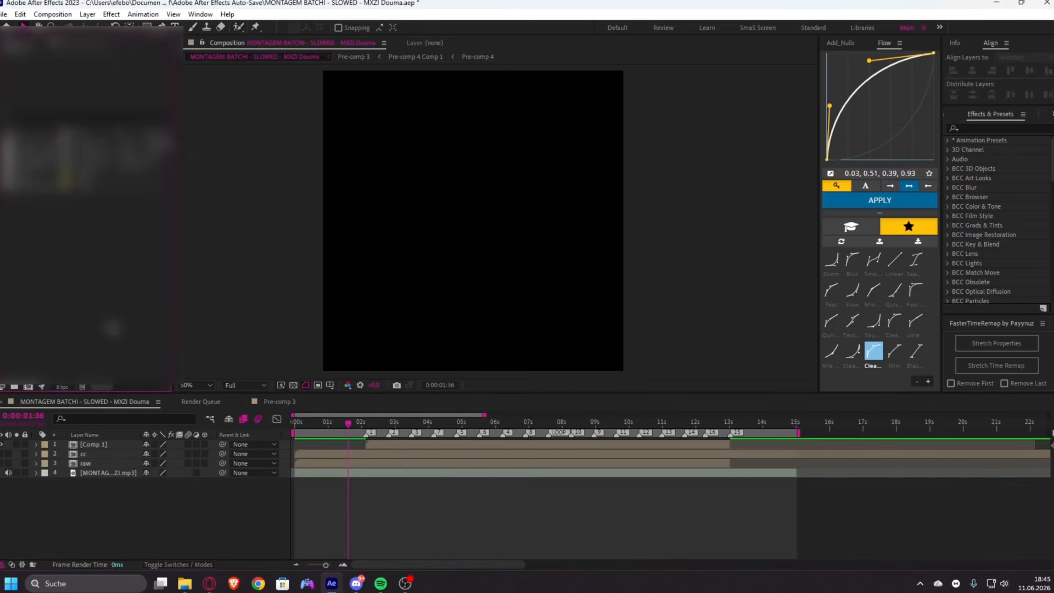
- Import the MONTAGEM BATCHI MP4 render beneath Comp 1 in the main composition, cut off its end at 0:00:13:02 and check it
{"action": "key", "text": "ctrl+i"}
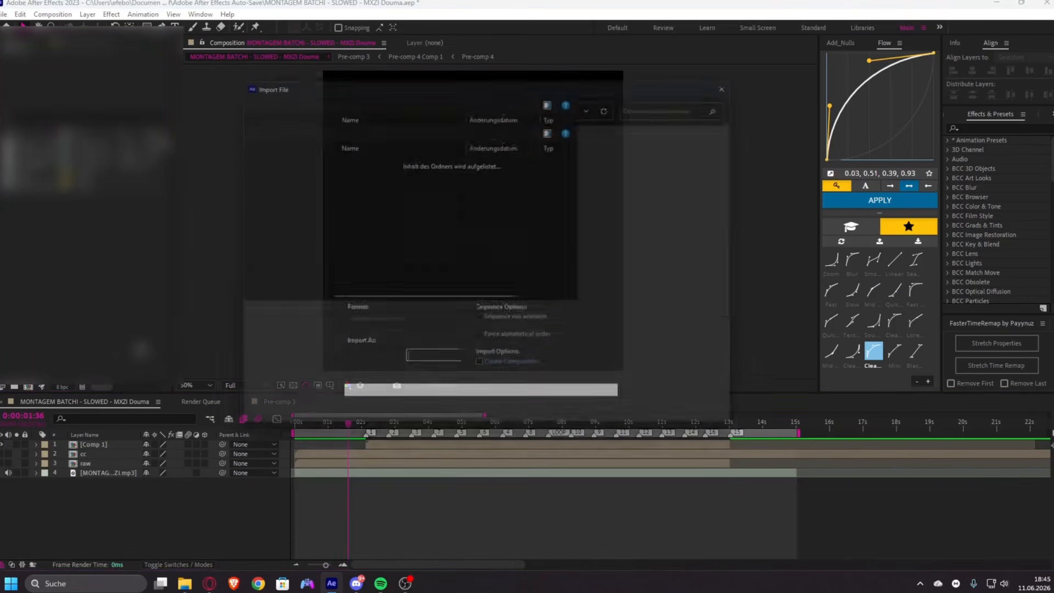
{"action": "double_click", "coordinate": [427, 176]}
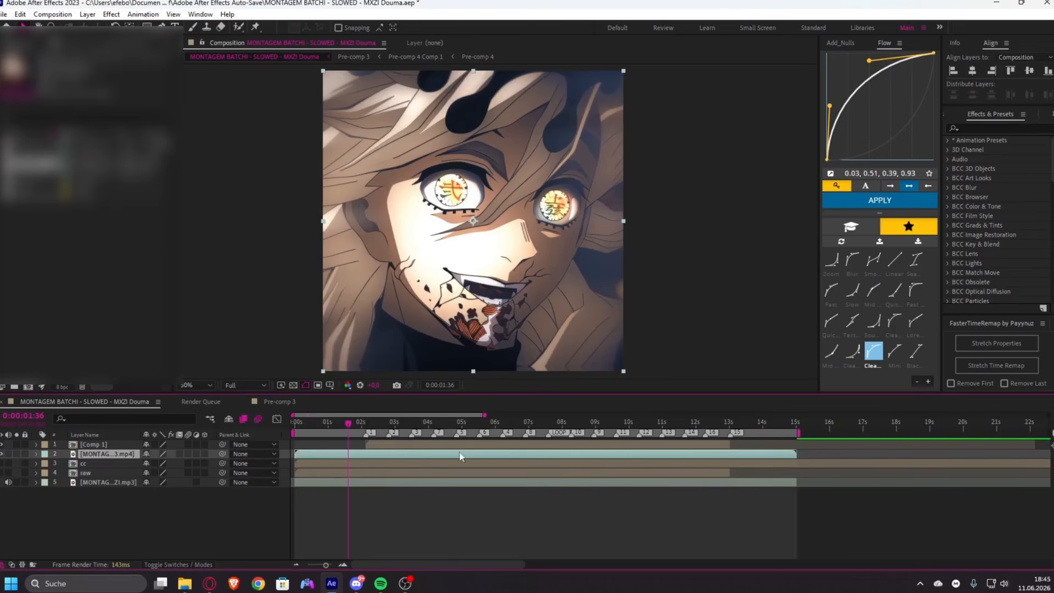
{"action": "scroll", "coordinate": [747, 441], "scroll_direction": "up", "scroll_amount": 2}
{"action": "left_click", "coordinate": [678, 426]}
{"action": "key", "text": "ctrl+shift+d"}
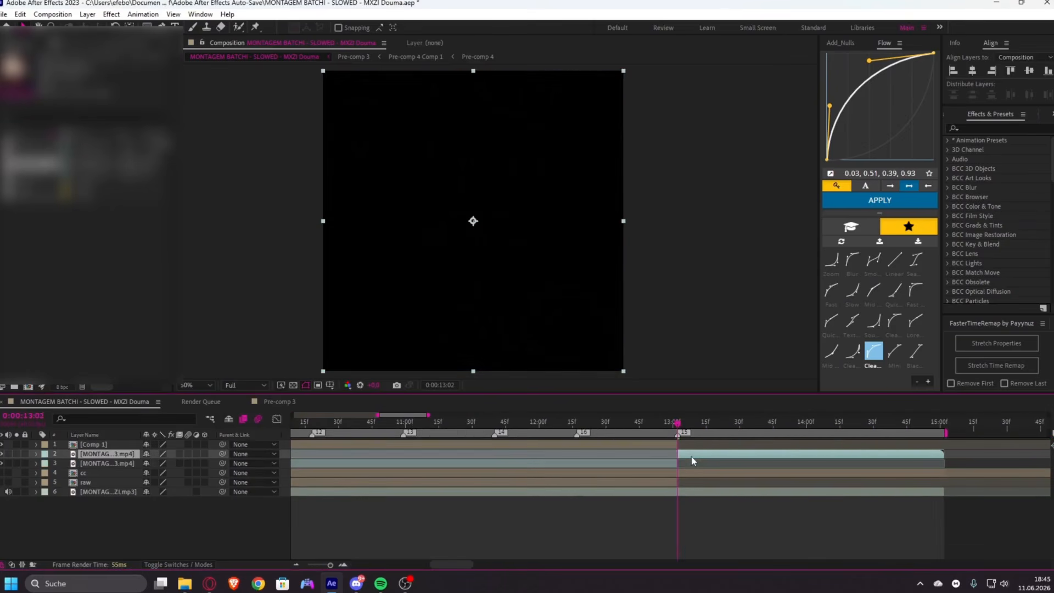
{"action": "key", "text": "Delete"}
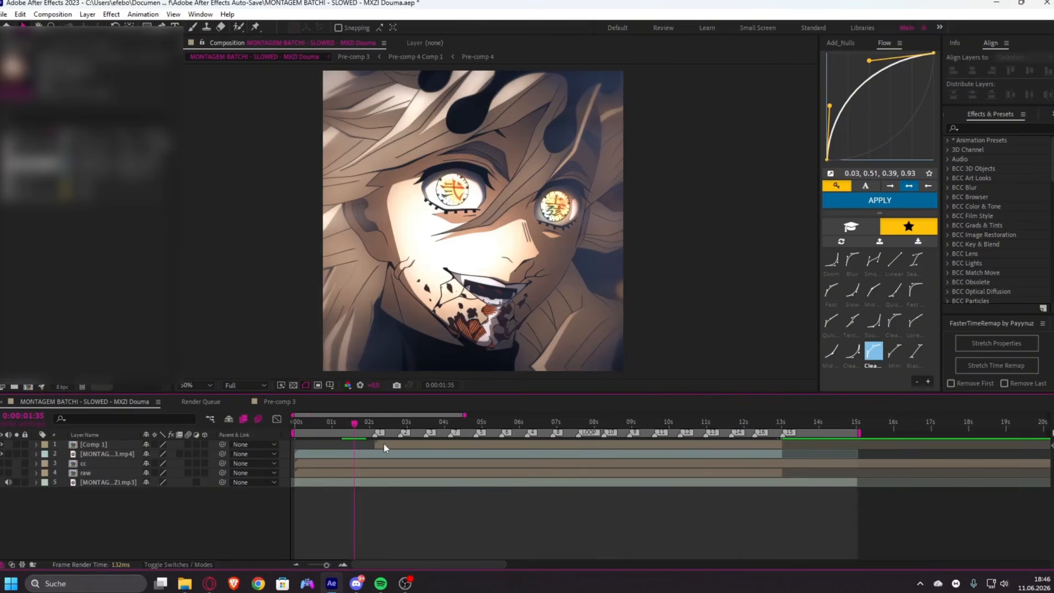
{"action": "left_click", "coordinate": [384, 444]}
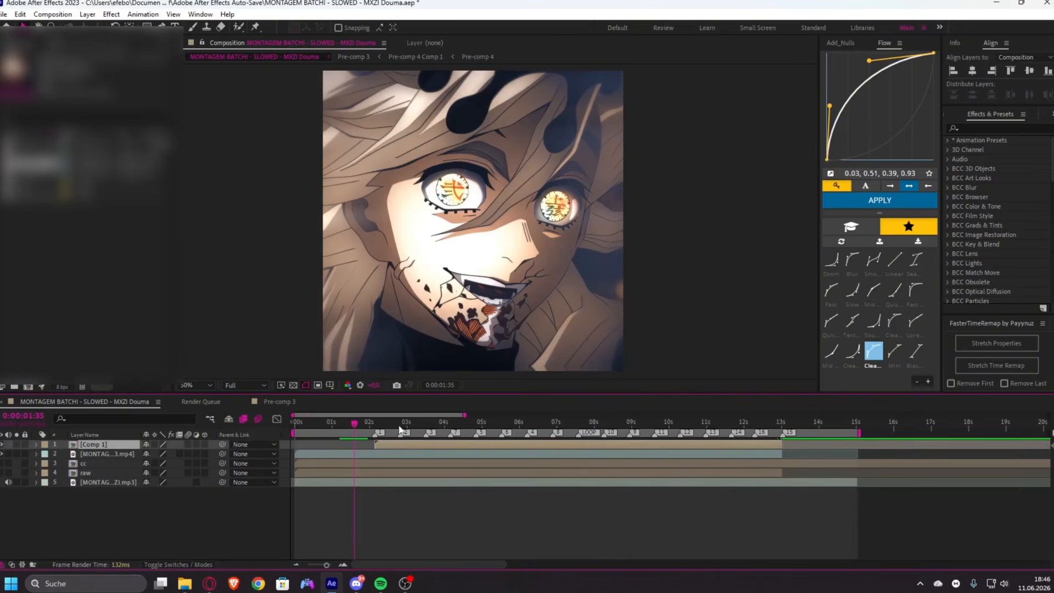
{"action": "left_click", "coordinate": [395, 423]}
{"action": "left_click", "coordinate": [414, 422]}
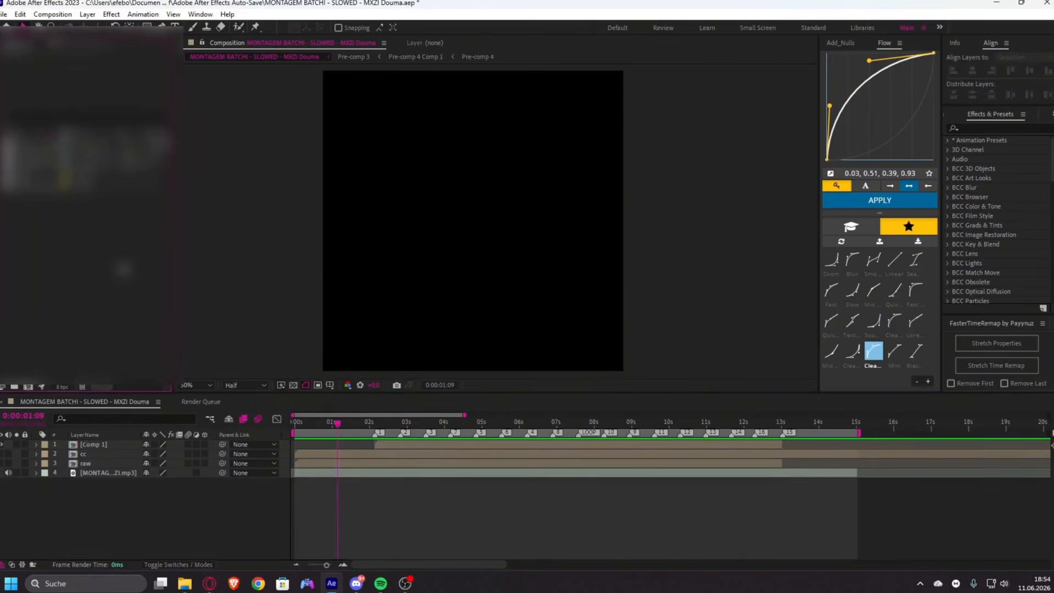
- Import the newest MONTAGEM BATCHI MP4 from Downloads, place it beneath Comp 1, split it at 0:00:13:02 and delete the remainder
{"action": "key", "text": "ctrl+i"}
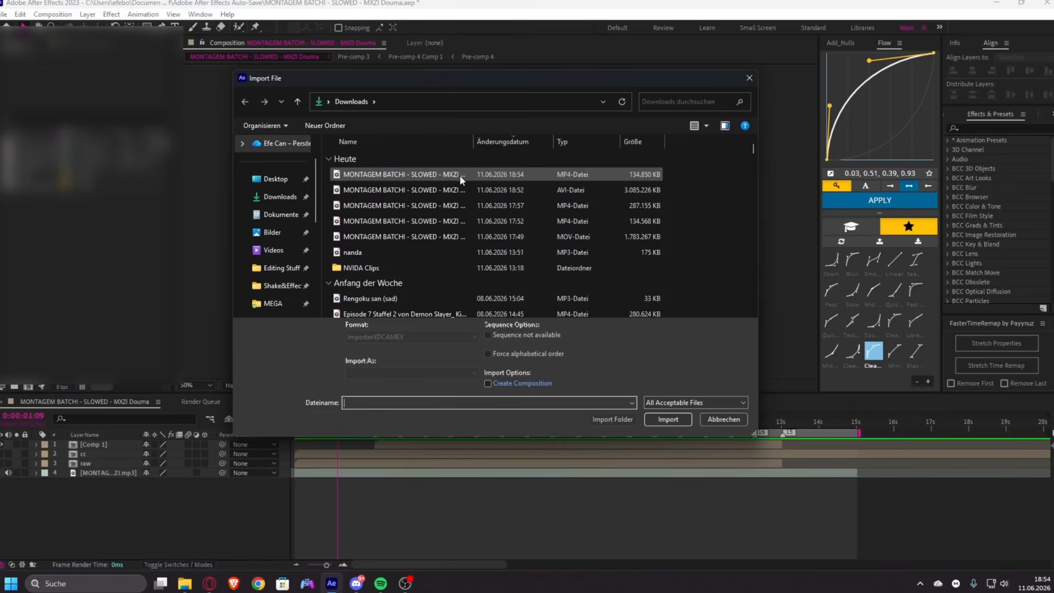
{"action": "double_click", "coordinate": [460, 175]}
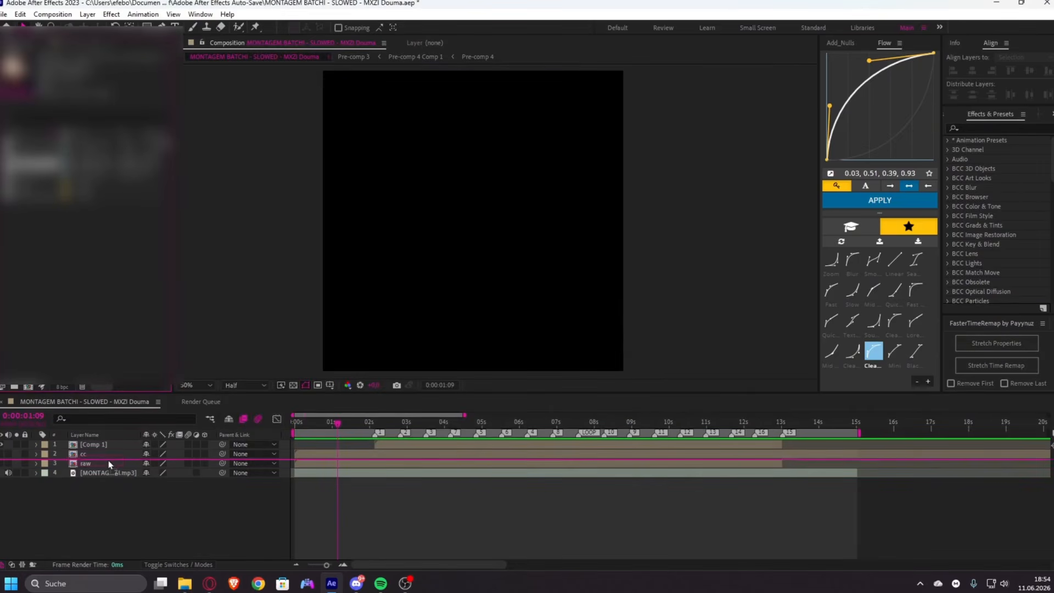
{"action": "left_click_drag", "start_coordinate": [109, 464], "coordinate": [110, 455]}
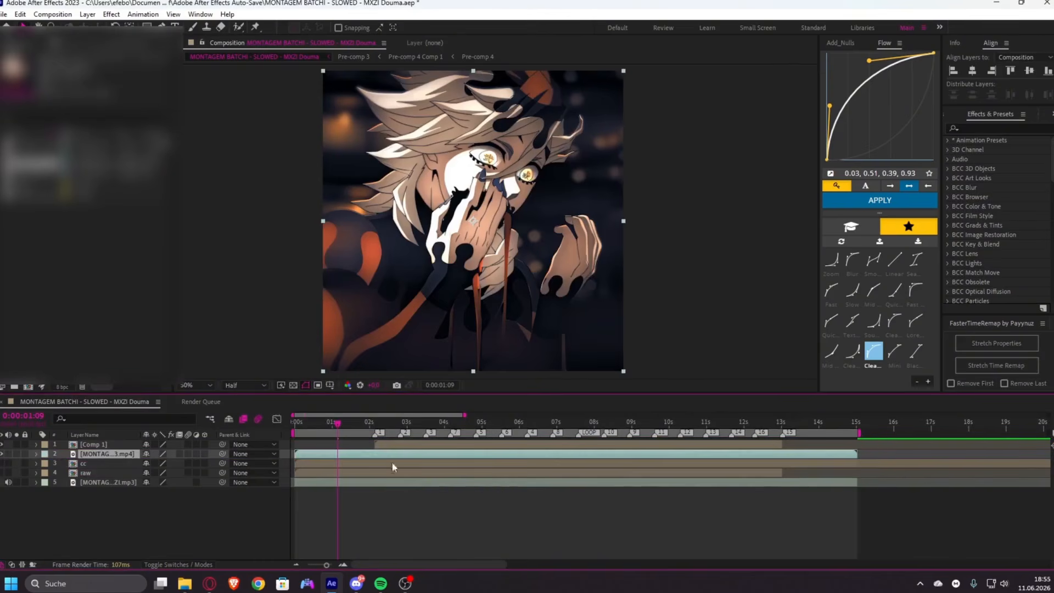
{"action": "scroll", "coordinate": [782, 469], "scroll_direction": "up", "scroll_amount": 5}
{"action": "left_click", "coordinate": [784, 422]}
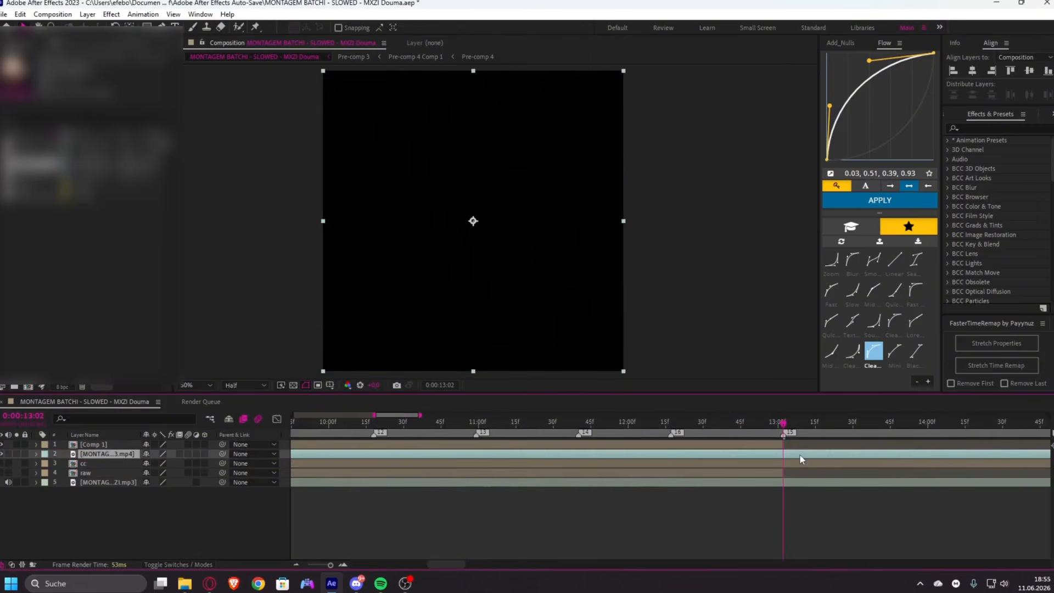
{"action": "key", "text": "ctrl+shift+d"}
{"action": "key", "text": "Delete"}
- Play the whole edit from the start of the main composition to check the imported render
{"action": "left_click_drag", "start_coordinate": [770, 424], "coordinate": [259, 479]}
{"action": "scroll", "coordinate": [362, 444], "scroll_direction": "down", "scroll_amount": 5}
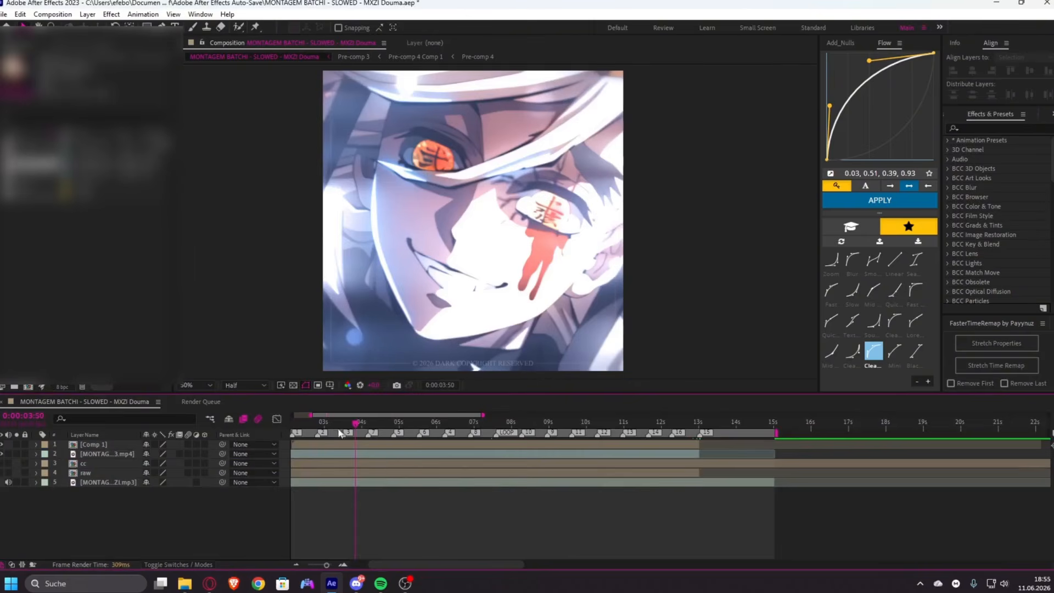
{"action": "left_click_drag", "start_coordinate": [342, 425], "coordinate": [152, 463]}
{"action": "key", "text": "space"}
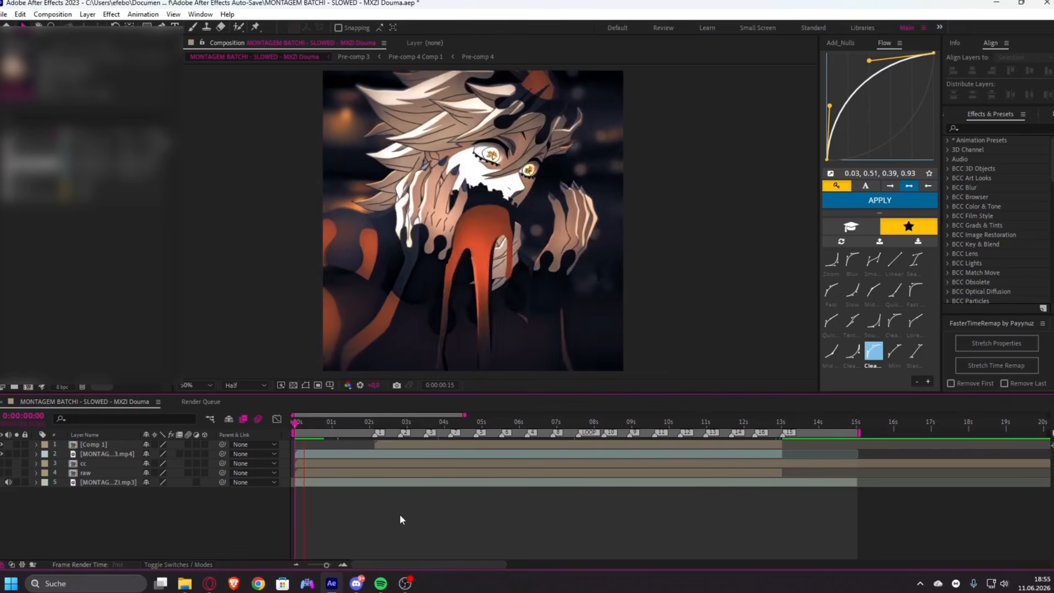
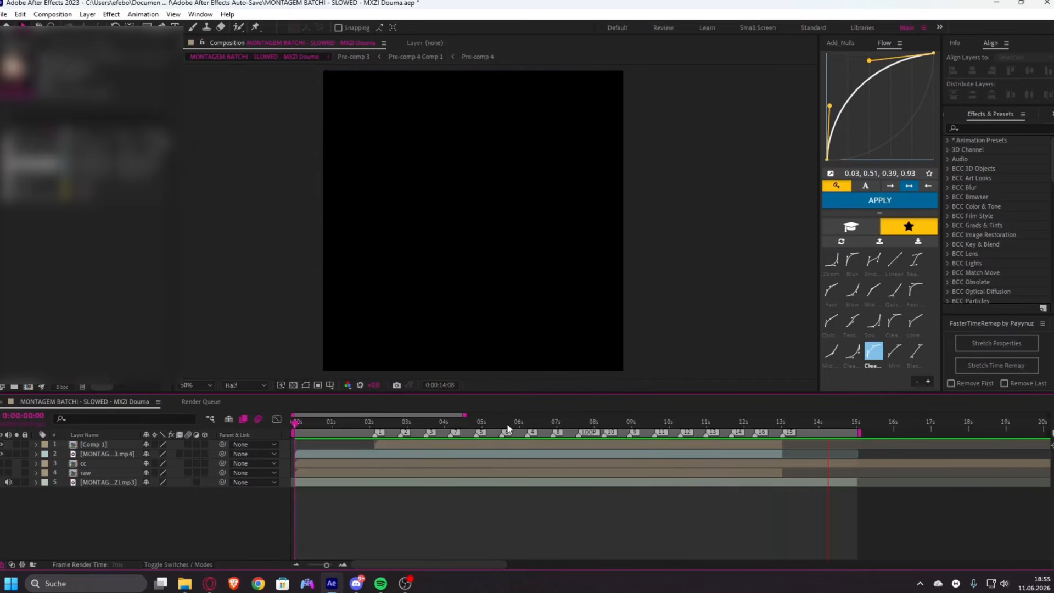
- Turn off the visibility of the Comp 1 layer in the main composition
{"action": "left_click", "coordinate": [406, 454]}
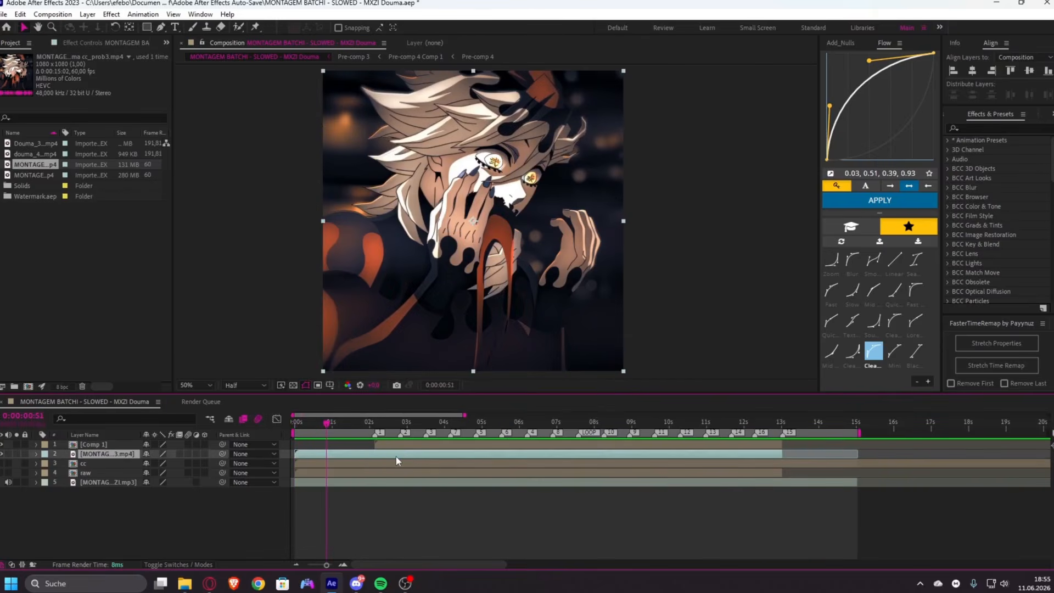
{"action": "scroll", "coordinate": [383, 453], "scroll_direction": "up", "scroll_amount": 2}
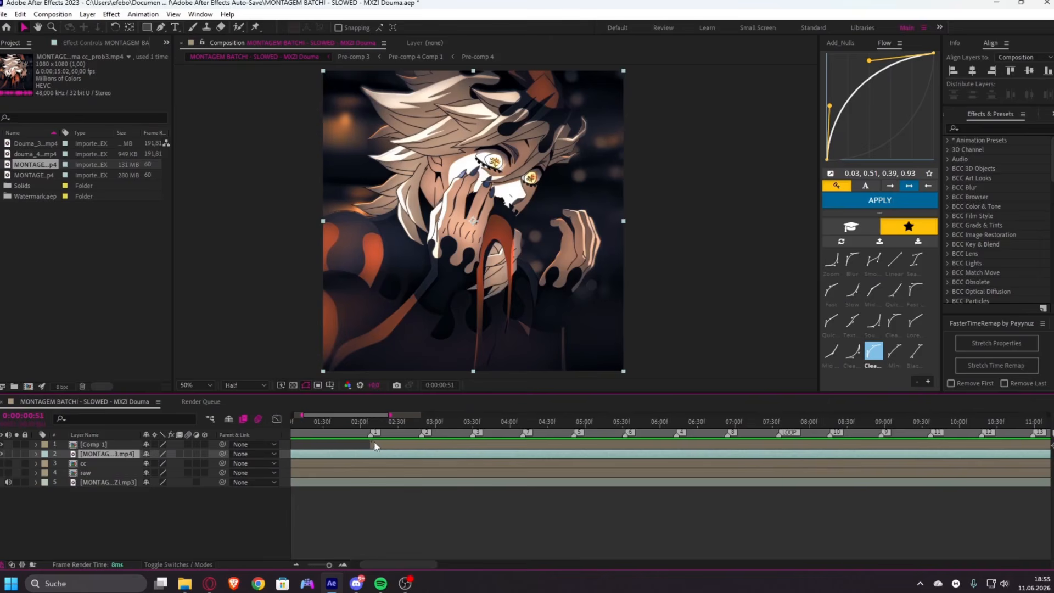
{"action": "scroll", "coordinate": [375, 446], "scroll_direction": "down", "scroll_amount": 2}
{"action": "left_click", "coordinate": [375, 443]}
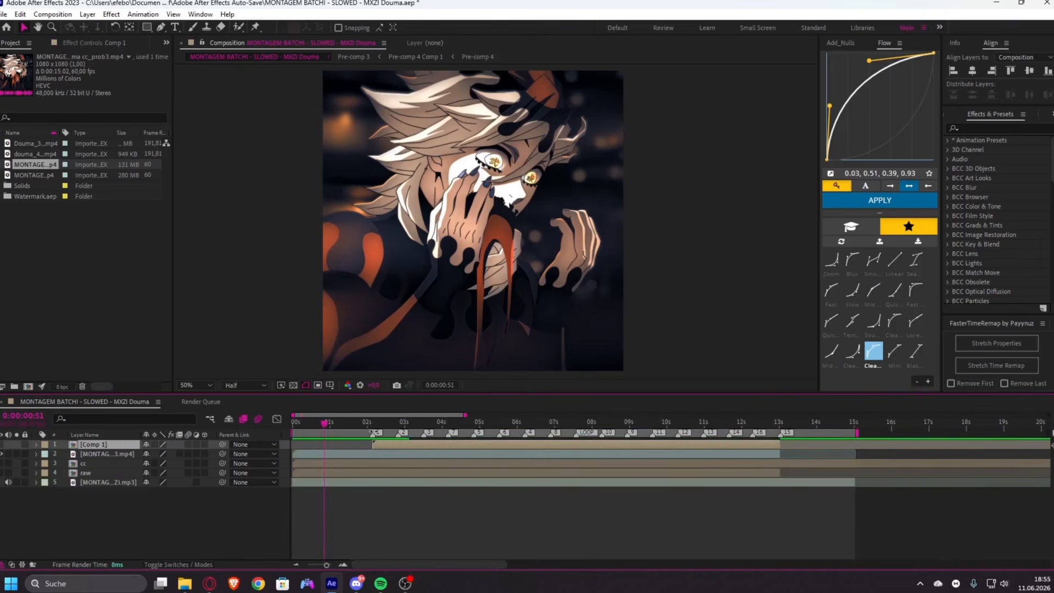
{"action": "scroll", "coordinate": [370, 442], "scroll_direction": "up", "scroll_amount": 2}
- Duplicate the rendered MP4 layer and trim the start of the copy to 0:00:03:30
{"action": "left_click", "coordinate": [370, 453]}
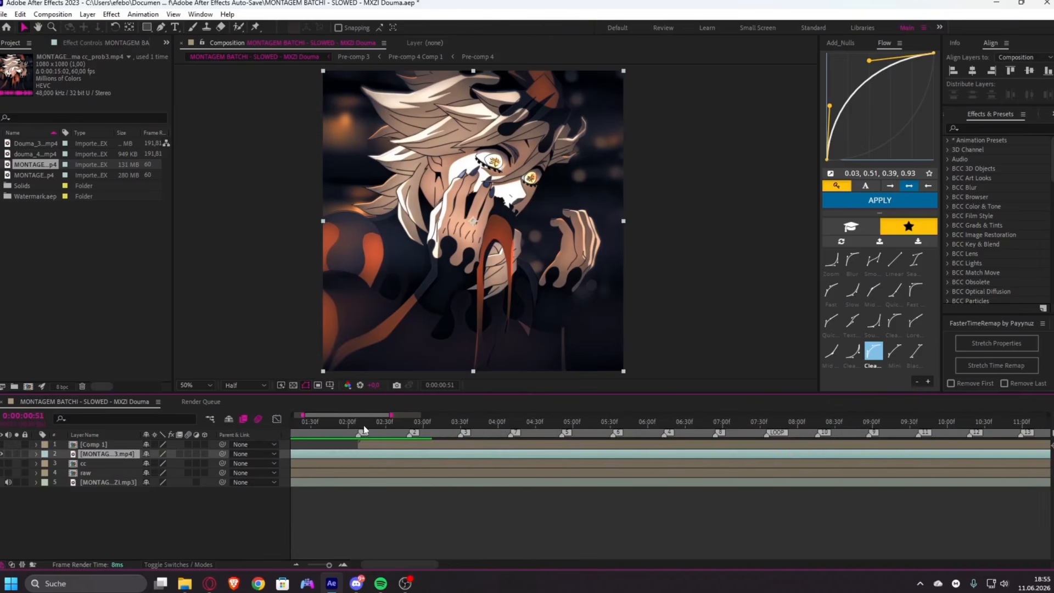
{"action": "key", "text": "space"}
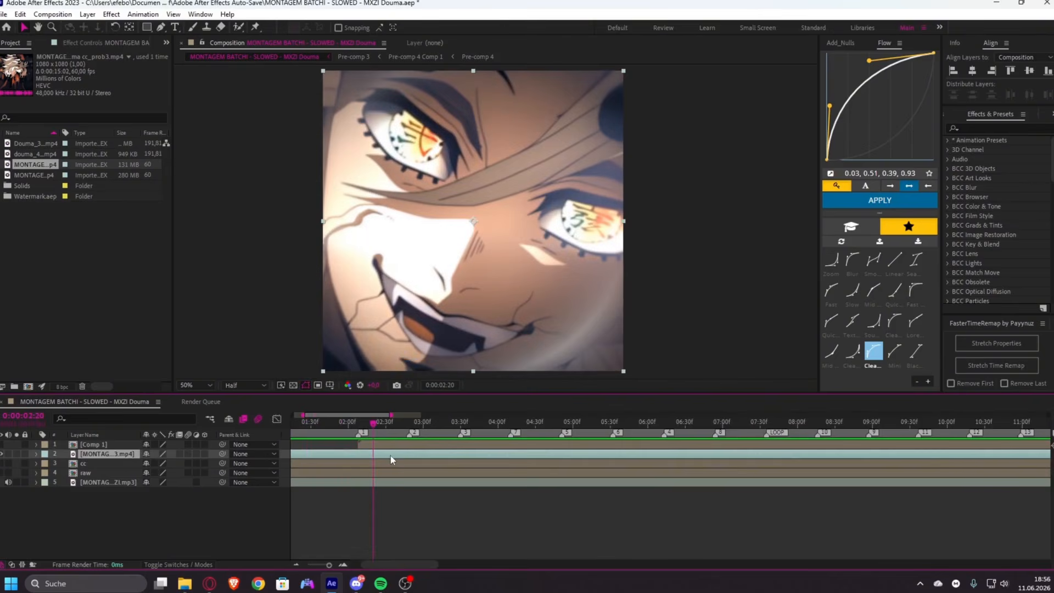
{"action": "key", "text": "ctrl+d"}
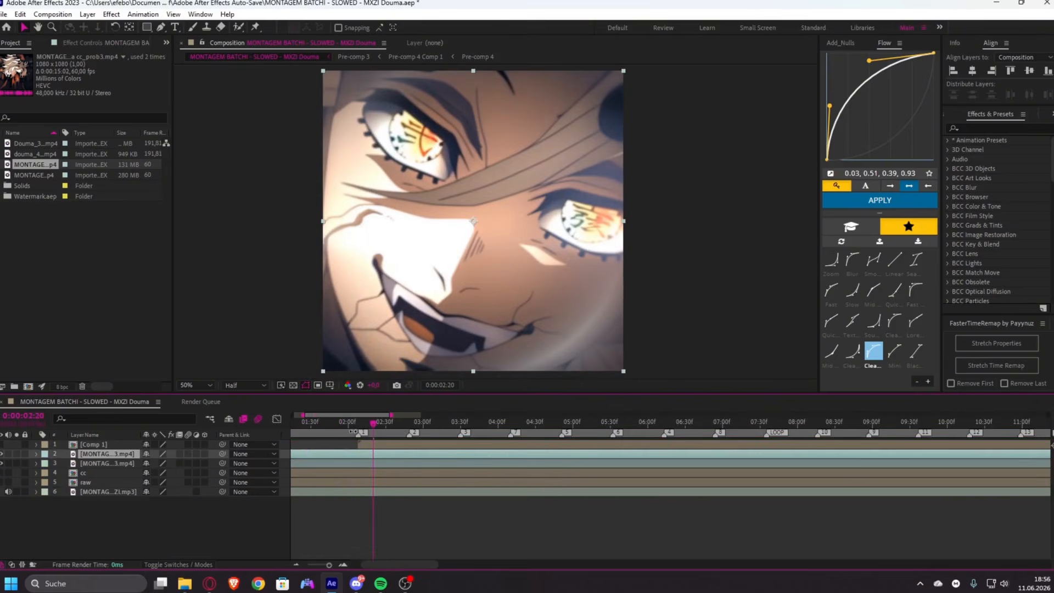
{"action": "key", "text": "1"}
{"action": "key", "text": "ctrl+shift+d"}
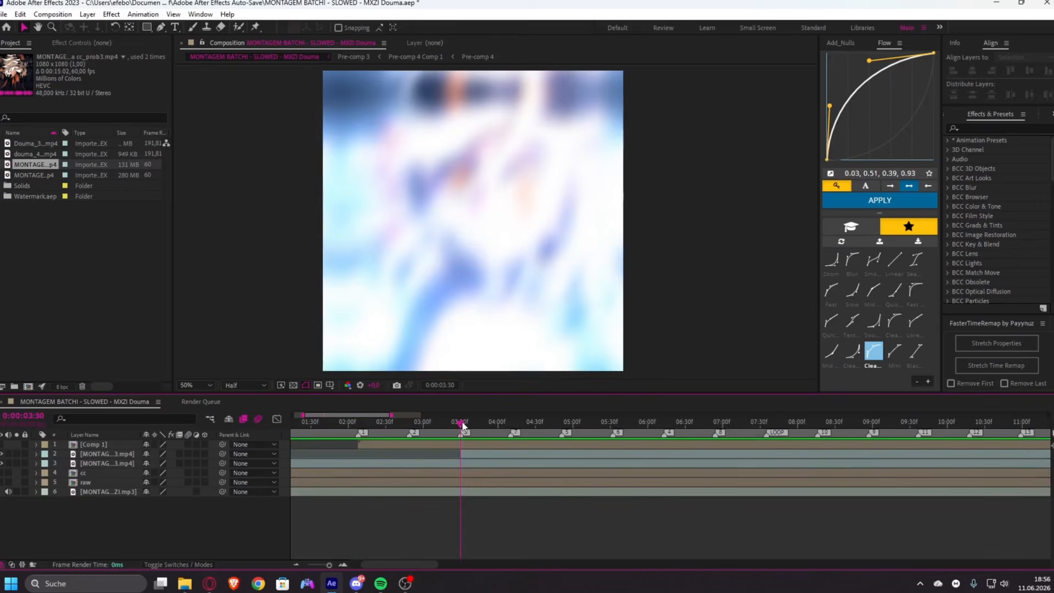
- Trim the end of the copied MP4 layer to 0:00:04:51 and pre-compose it, moving all attributes into the new composition
{"action": "left_click_drag", "start_coordinate": [463, 424], "coordinate": [563, 446]}
{"action": "left_click", "coordinate": [561, 456]}
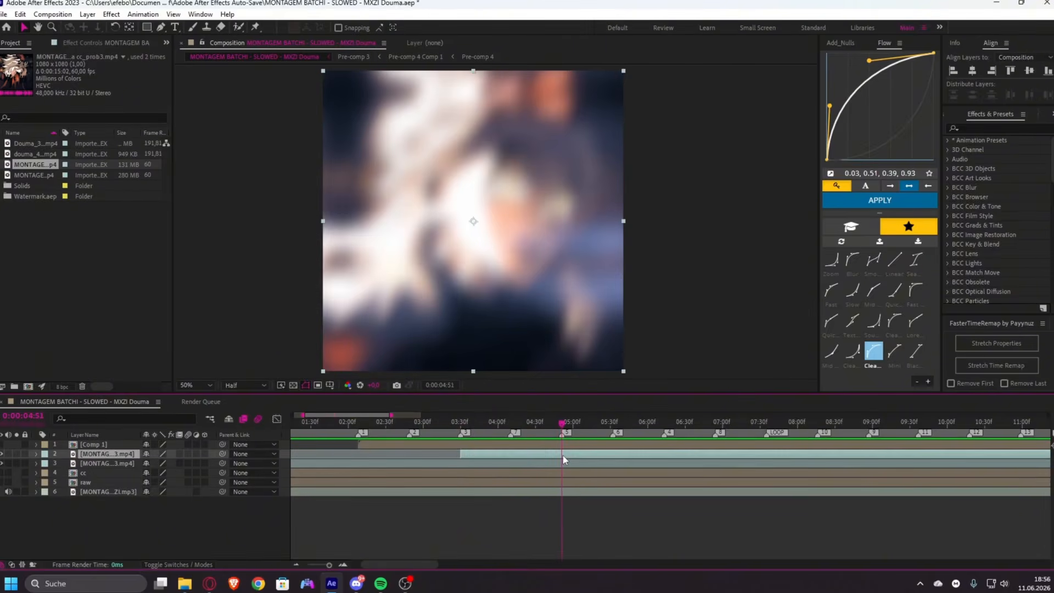
{"action": "key", "text": "alt+]"}
{"action": "key", "text": "ctrl+shift+c"}
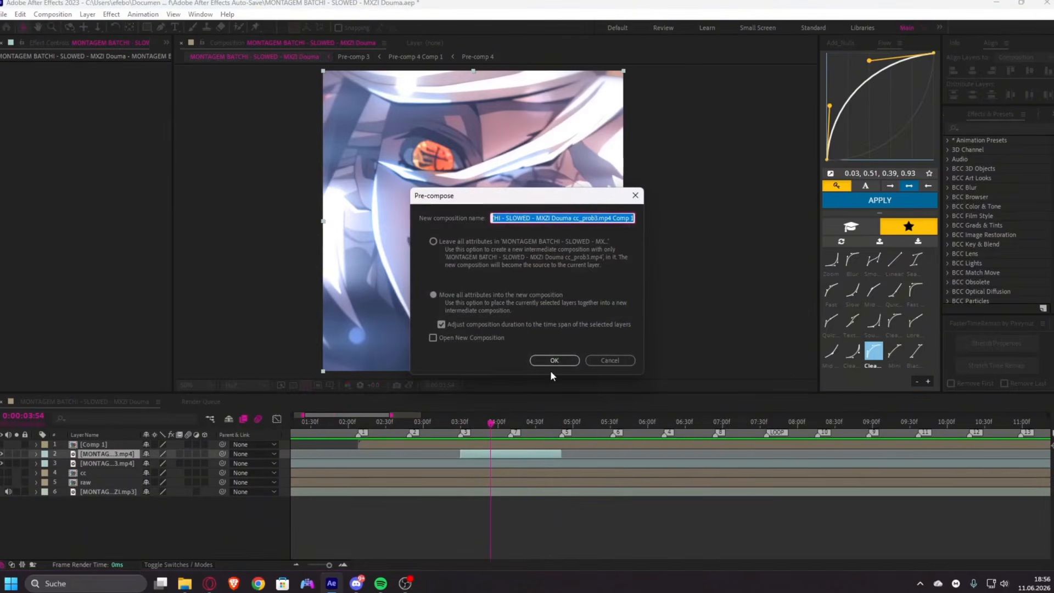
{"action": "left_click", "coordinate": [551, 360]}
- Apply the CC Jaws and S_Invert effects to the pre-composed layer in the main composition
{"action": "key", "text": "ctrl+space"}
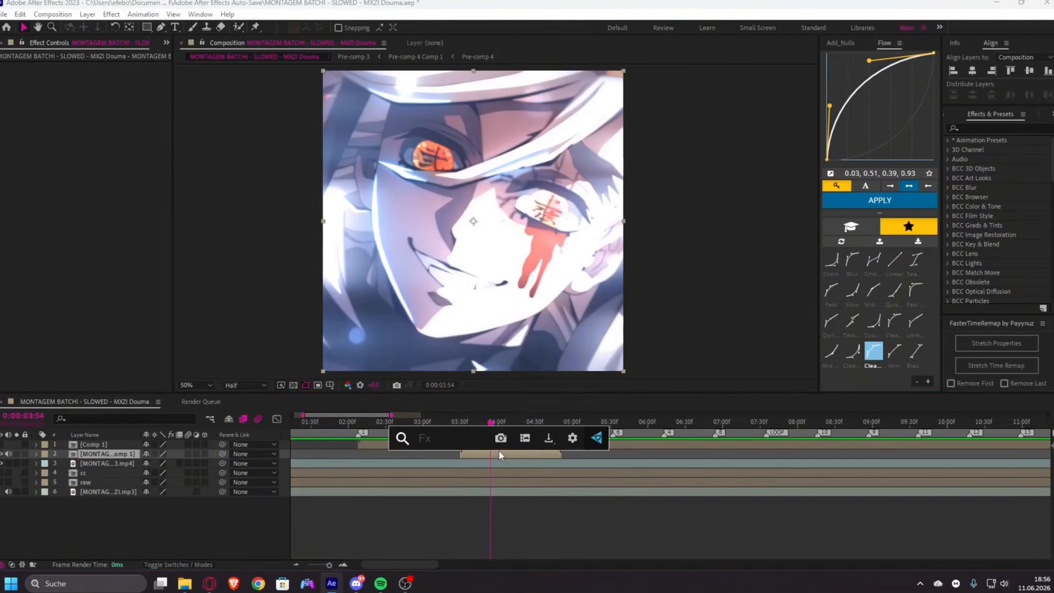
{"action": "type", "text": "cc jaw"}
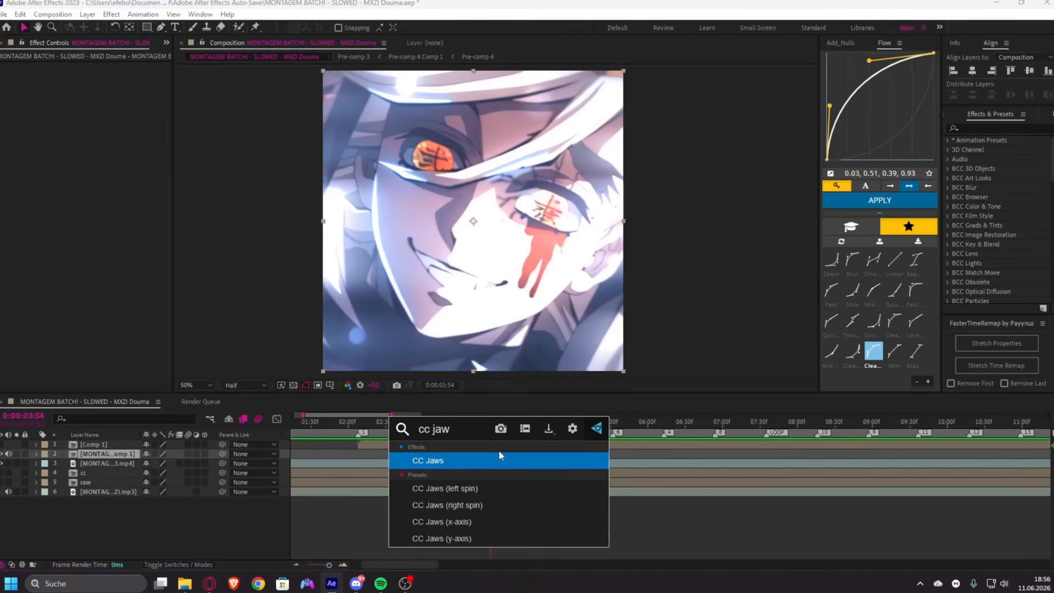
{"action": "left_click", "coordinate": [499, 453]}
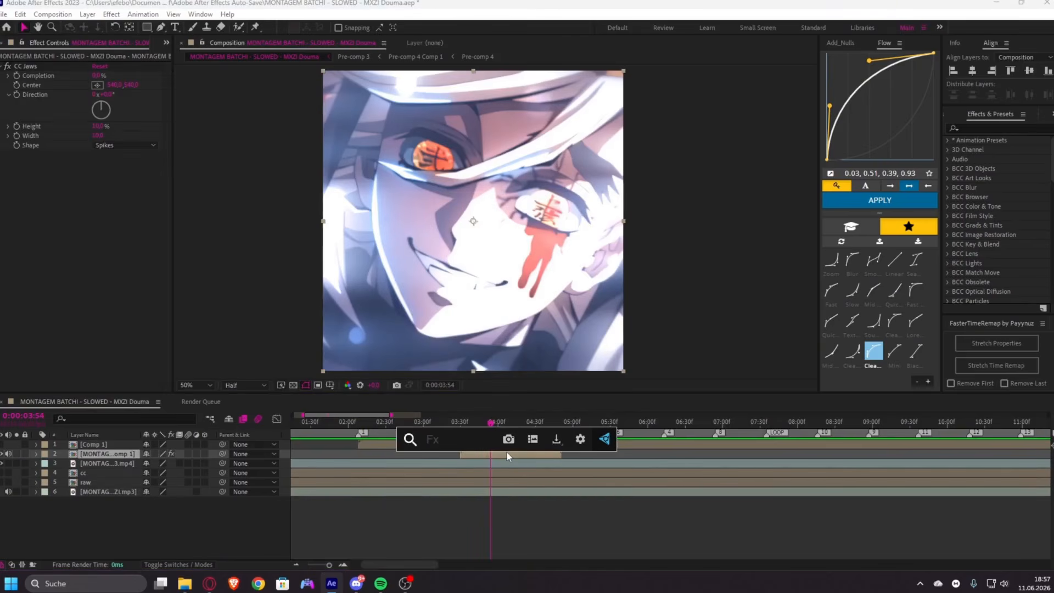
{"action": "type", "text": "inv"}
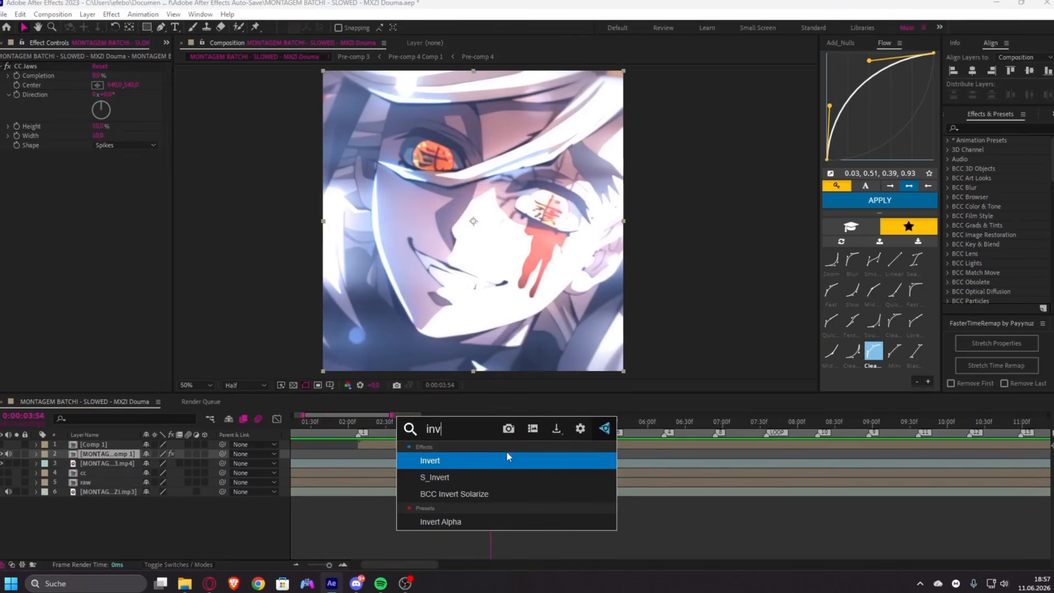
{"action": "left_click", "coordinate": [486, 474]}
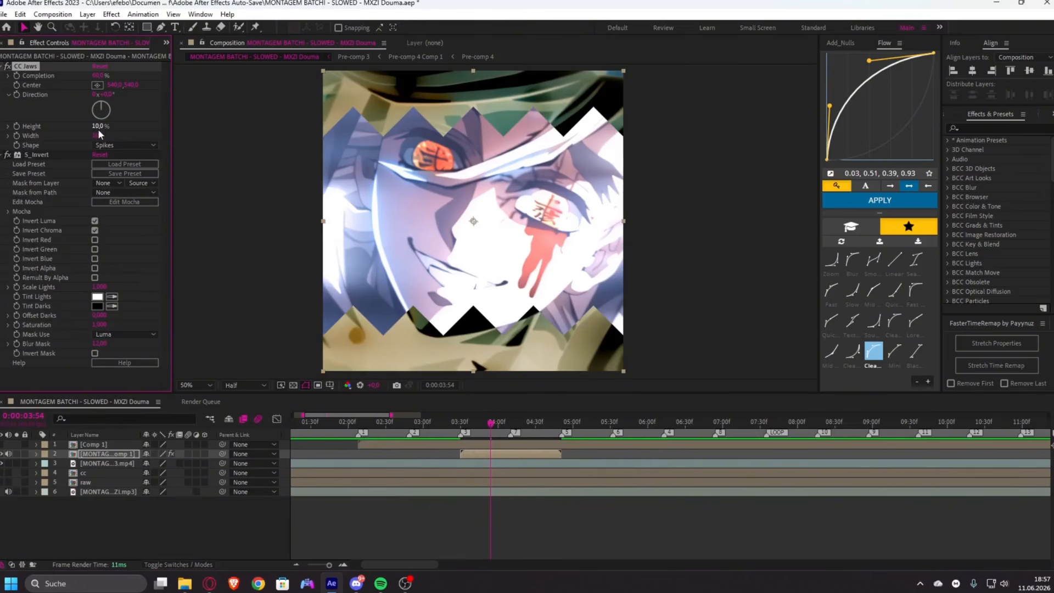
- Set the CC Jaws Height to 0% to give the wipe straight edges
{"action": "left_click", "coordinate": [99, 127]}
{"action": "type", "text": "0"}
{"action": "key", "text": "Return"}
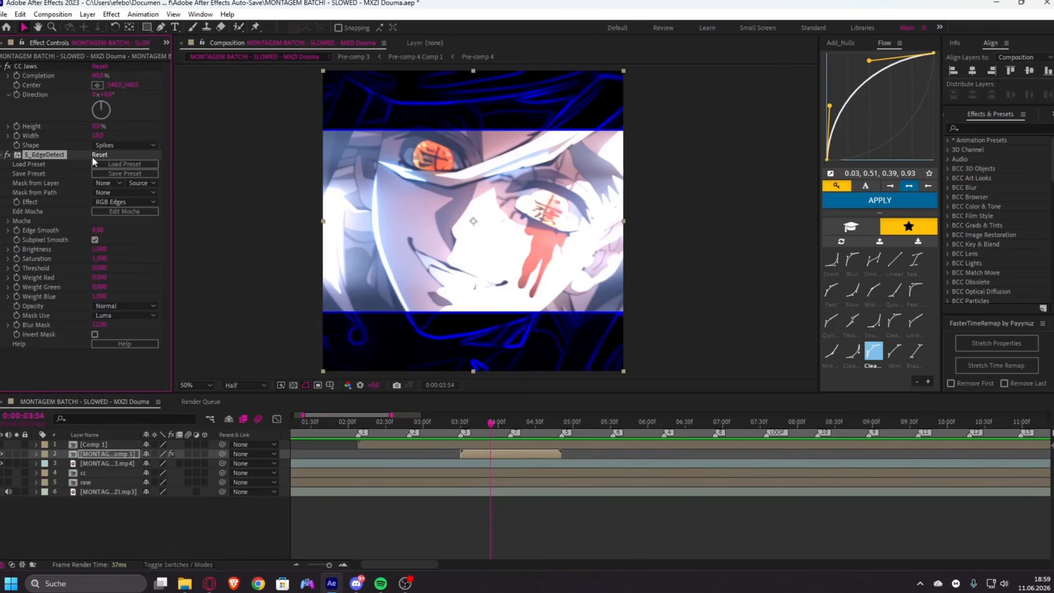
- Keyframe CC Jaws Completion at 100% on the pre-comp's first frame, 0:00:03:30
{"action": "left_click", "coordinate": [505, 450]}
{"action": "key", "text": "i"}
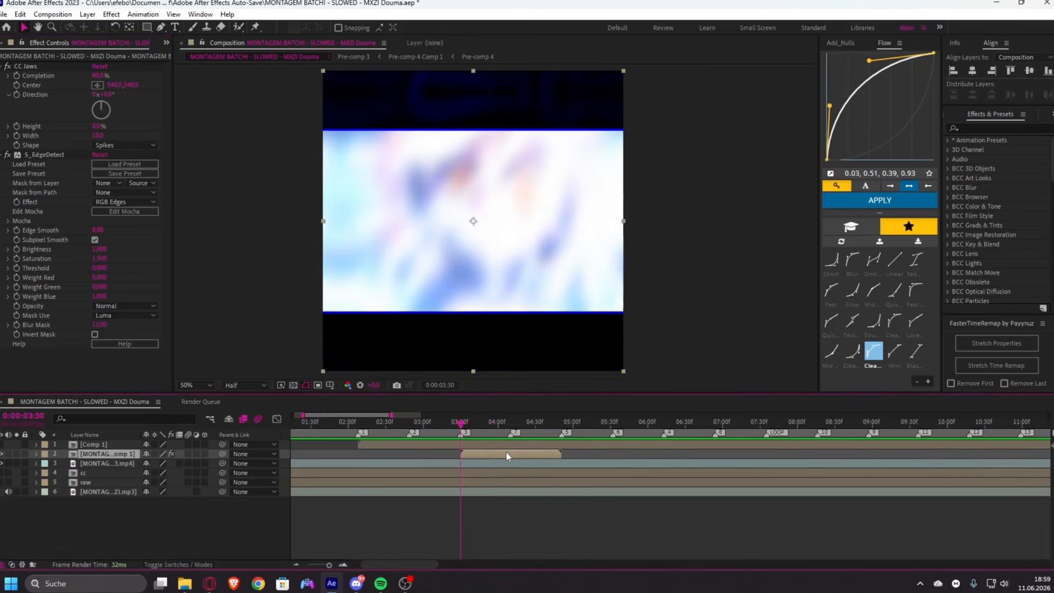
{"action": "left_click", "coordinate": [33, 67]}
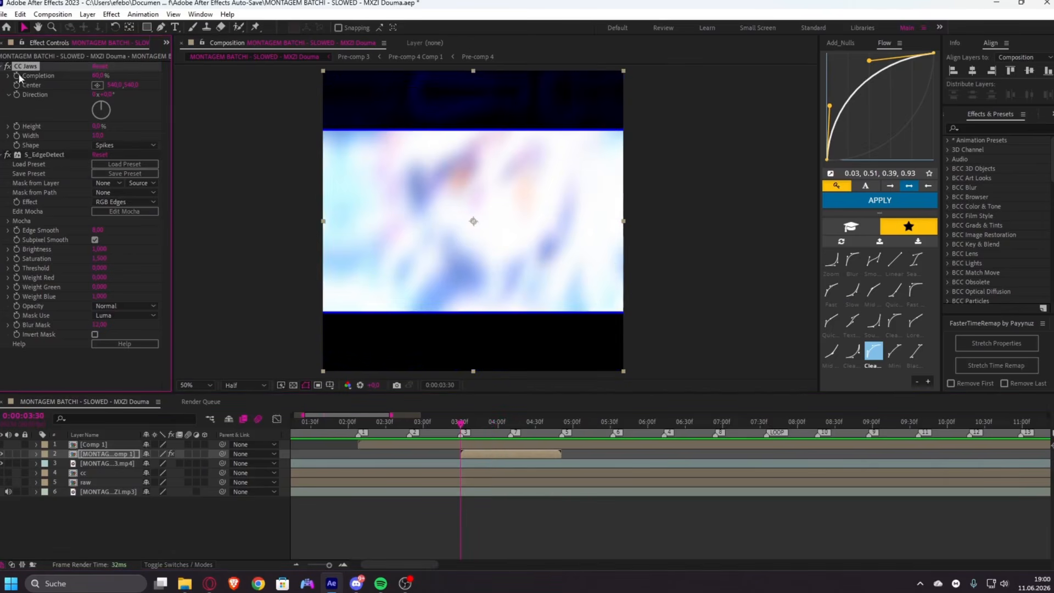
{"action": "left_click_drag", "start_coordinate": [99, 76], "coordinate": [125, 75]}
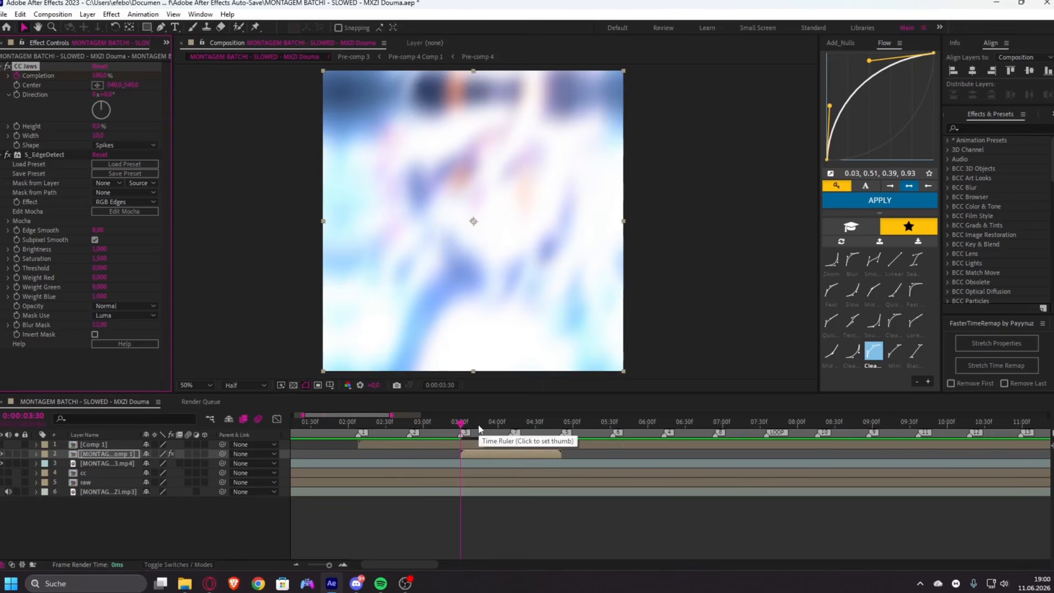
- Add a CC Jaws Completion keyframe of 75% at 0:00:04:01
{"action": "key", "text": "space"}
{"action": "left_click", "coordinate": [498, 425]}
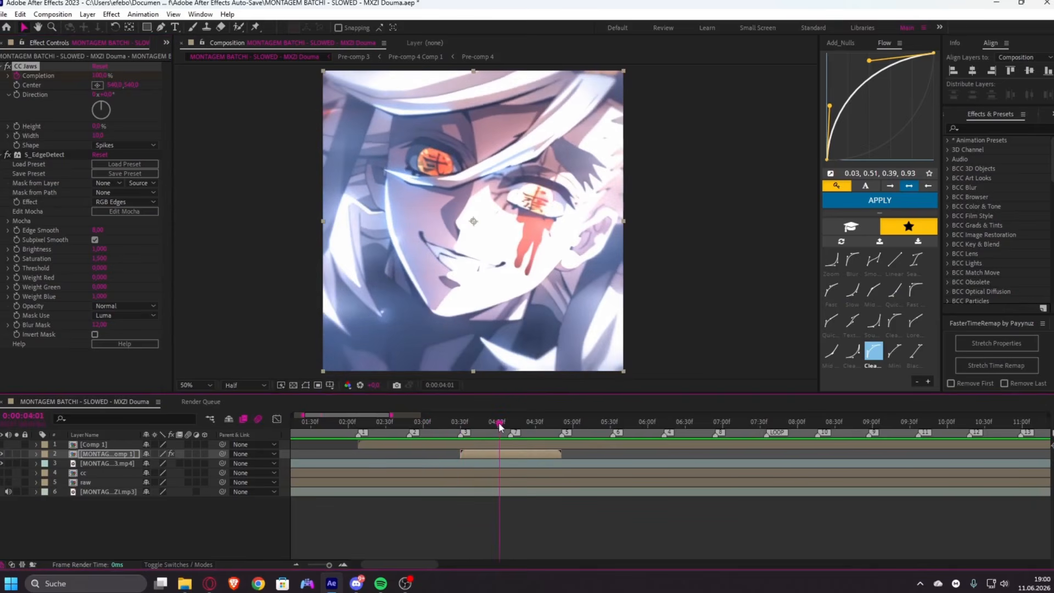
{"action": "scroll", "coordinate": [505, 448], "scroll_direction": "up", "scroll_amount": 1}
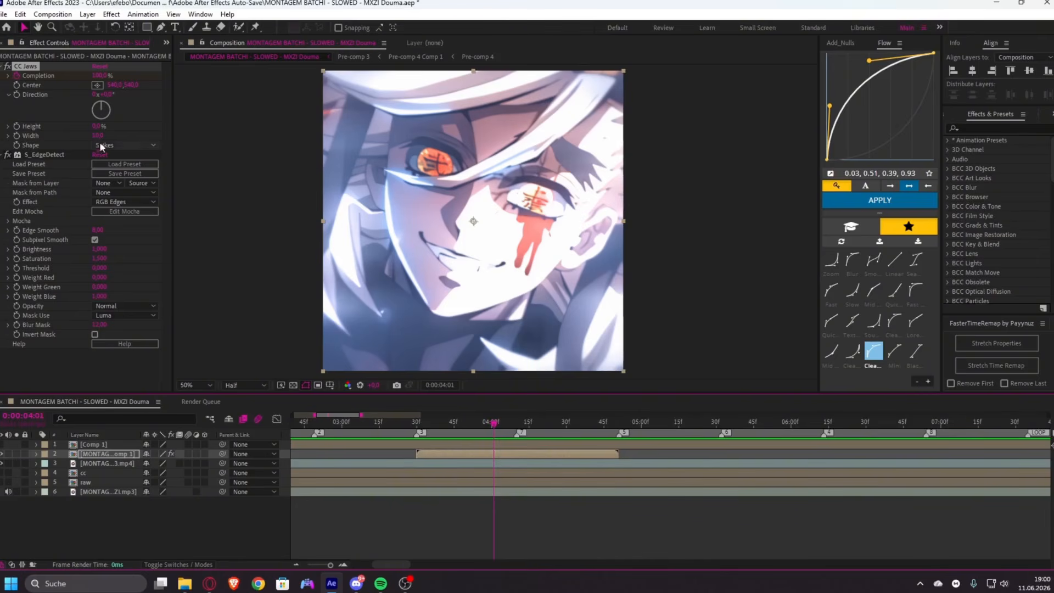
{"action": "left_click_drag", "start_coordinate": [97, 77], "coordinate": [87, 78]}
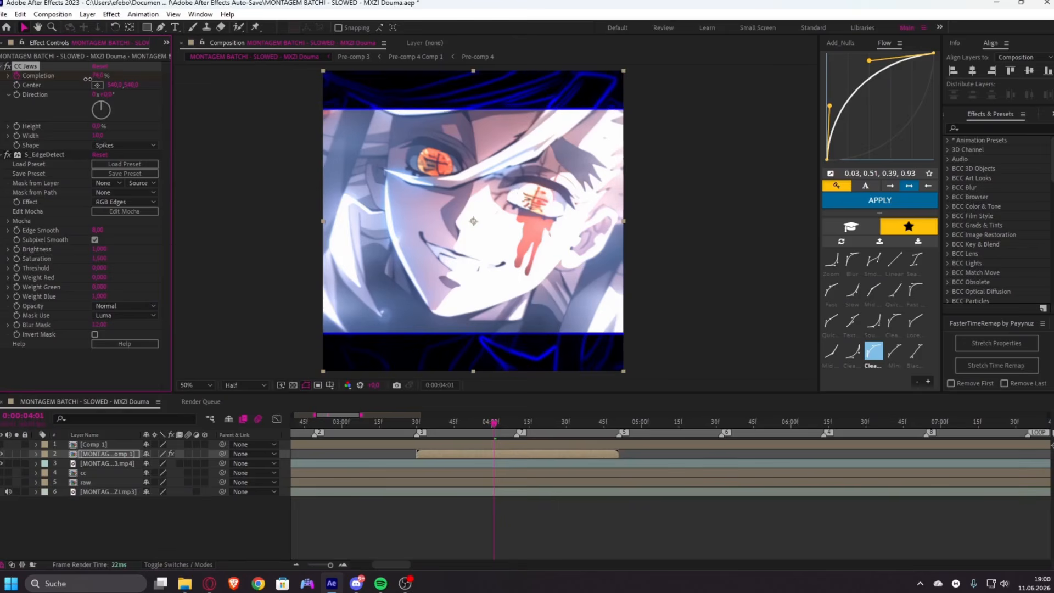
{"action": "left_click", "coordinate": [98, 76]}
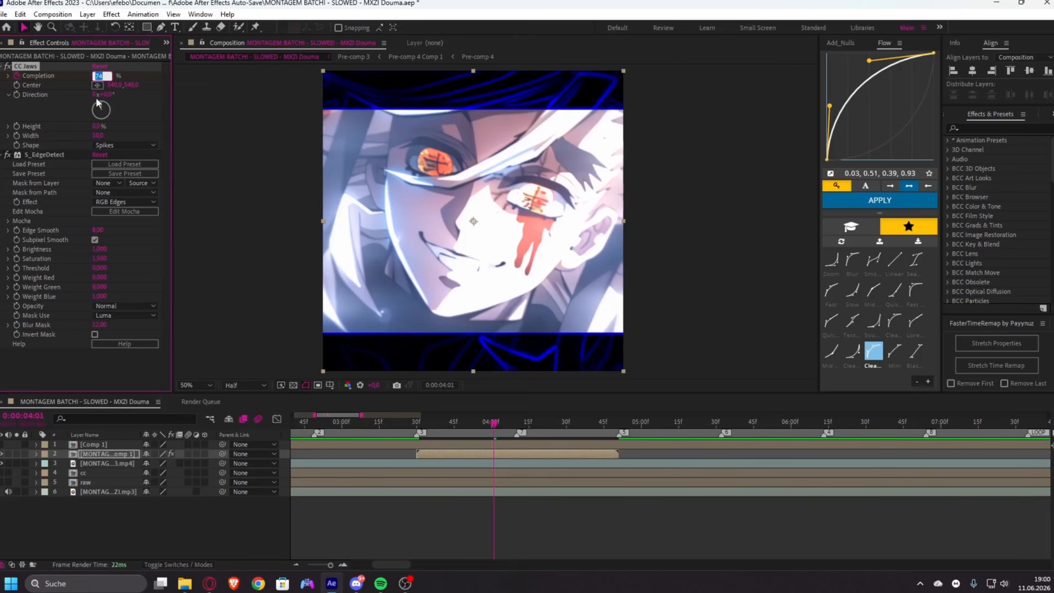
{"action": "type", "text": "75"}
{"action": "key", "text": "Return"}
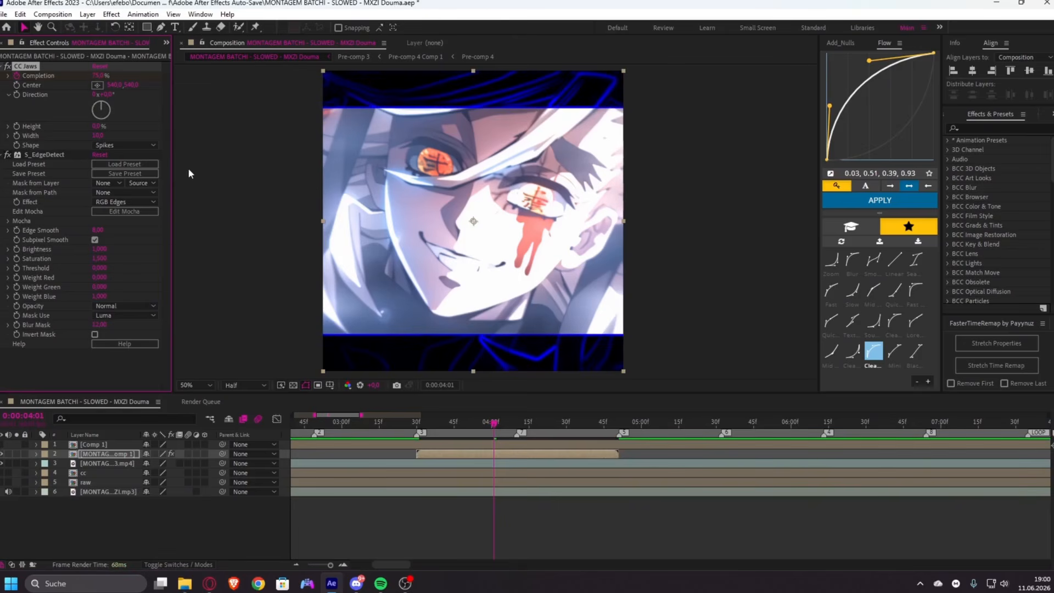
- Keyframe the CC Jaws Direction at 80° and reduce Completion to 65% at 0:00:04:01
{"action": "left_click", "coordinate": [106, 106]}
{"action": "mouse_move", "coordinate": [106, 104]}
{"action": "left_mouse_down"}
{"action": "mouse_move", "coordinate": [126, 105]}
{"action": "mouse_move", "coordinate": [117, 107]}
{"action": "left_mouse_up"}
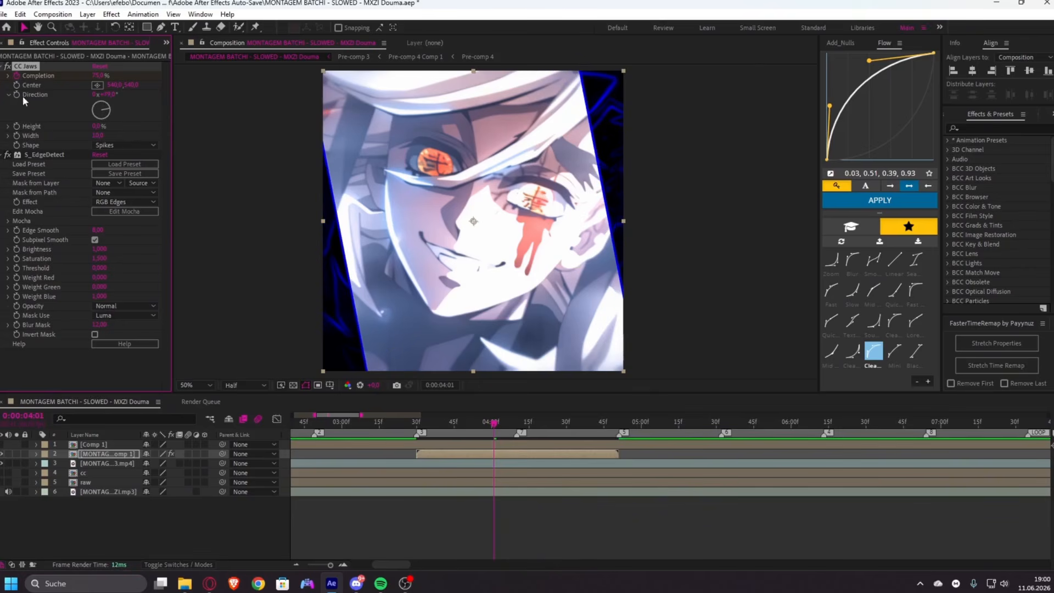
{"action": "left_click", "coordinate": [107, 95]}
{"action": "type", "text": "90"}
{"action": "key", "text": "Return"}
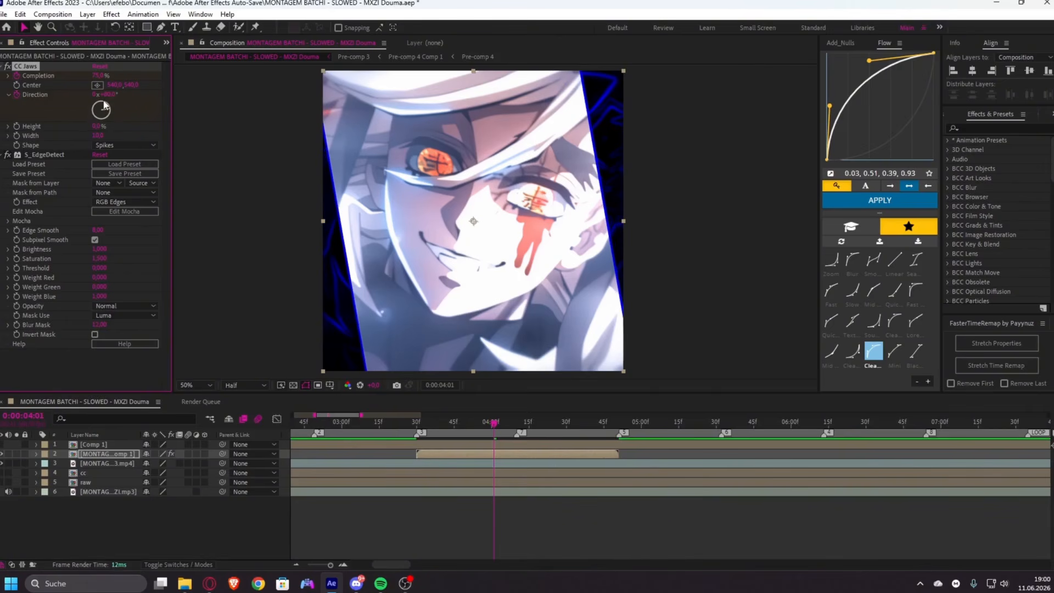
{"action": "left_click_drag", "start_coordinate": [98, 76], "coordinate": [97, 83]}
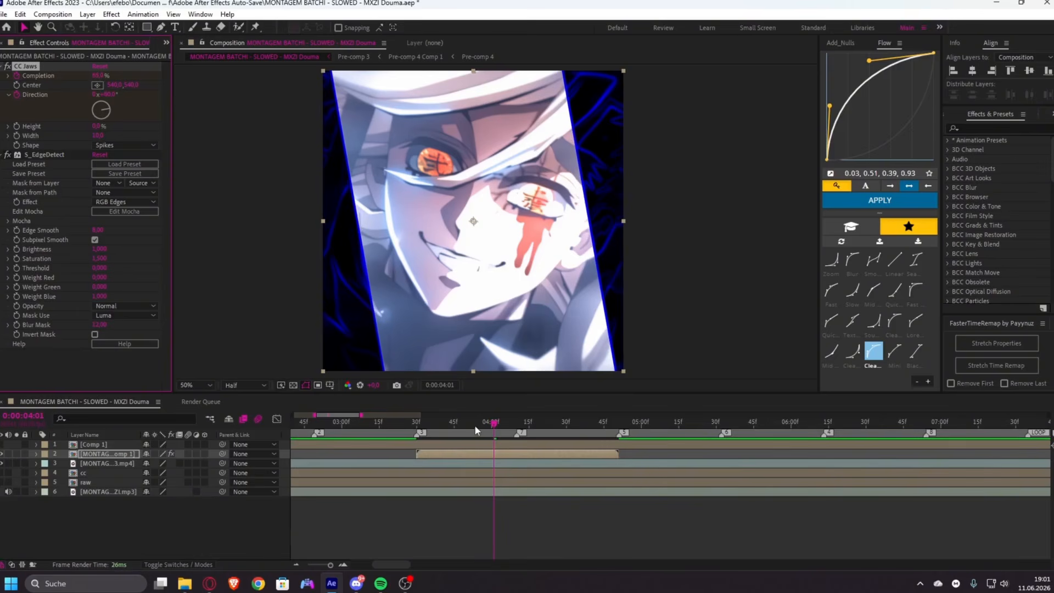
- Reveal the pre-comp's keyframes and add a CC Jaws Direction keyframe of 100° at 0:00:03:53
{"action": "mouse_move", "coordinate": [477, 428]}
{"action": "left_mouse_down"}
{"action": "mouse_move", "coordinate": [454, 428]}
{"action": "mouse_move", "coordinate": [476, 429]}
{"action": "left_mouse_up"}
{"action": "key", "text": "u"}
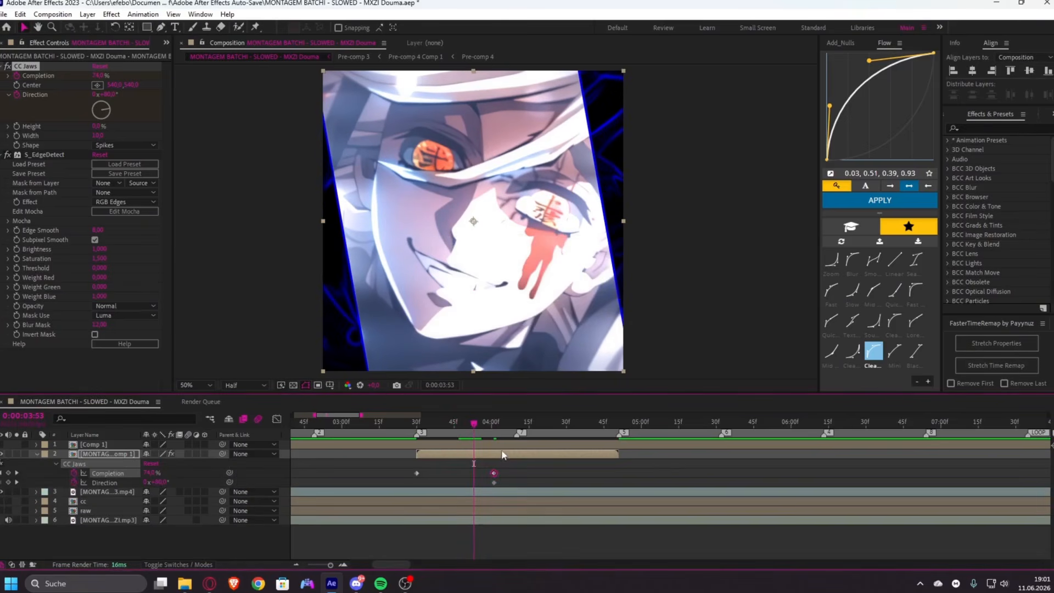
{"action": "scroll", "coordinate": [488, 481], "scroll_direction": "up", "scroll_amount": 1}
{"action": "left_click", "coordinate": [480, 480]}
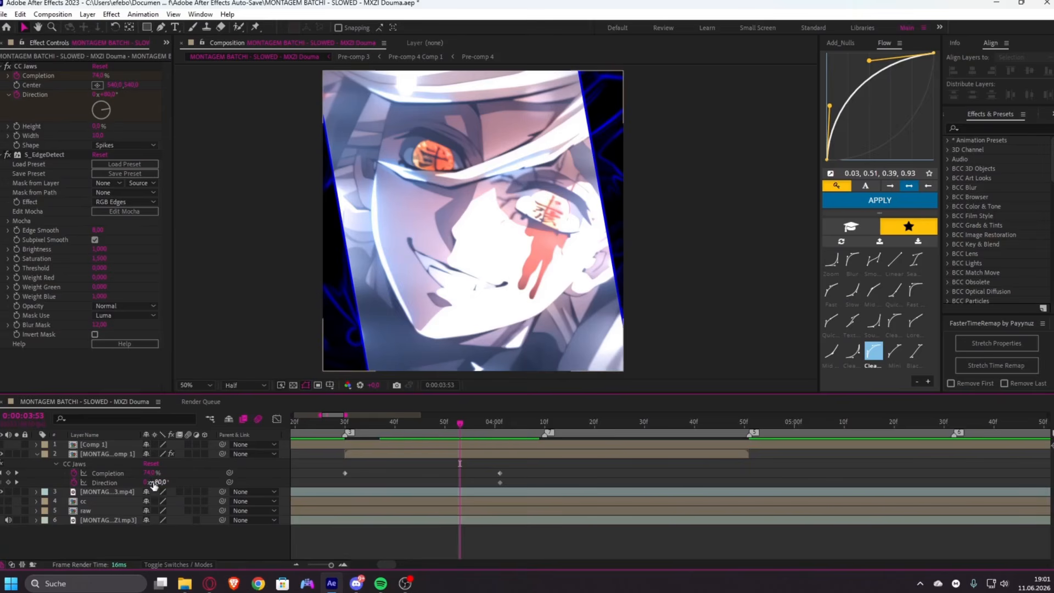
{"action": "left_click_drag", "start_coordinate": [157, 483], "coordinate": [167, 483]}
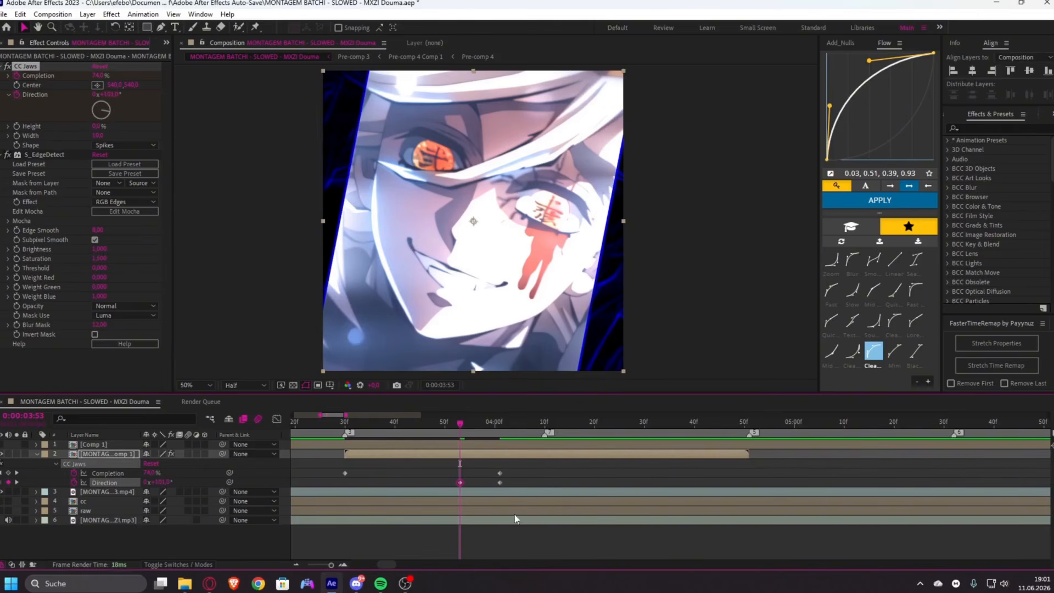
{"action": "left_click", "coordinate": [159, 482]}
{"action": "type", "text": "100"}
{"action": "key", "text": "Return"}
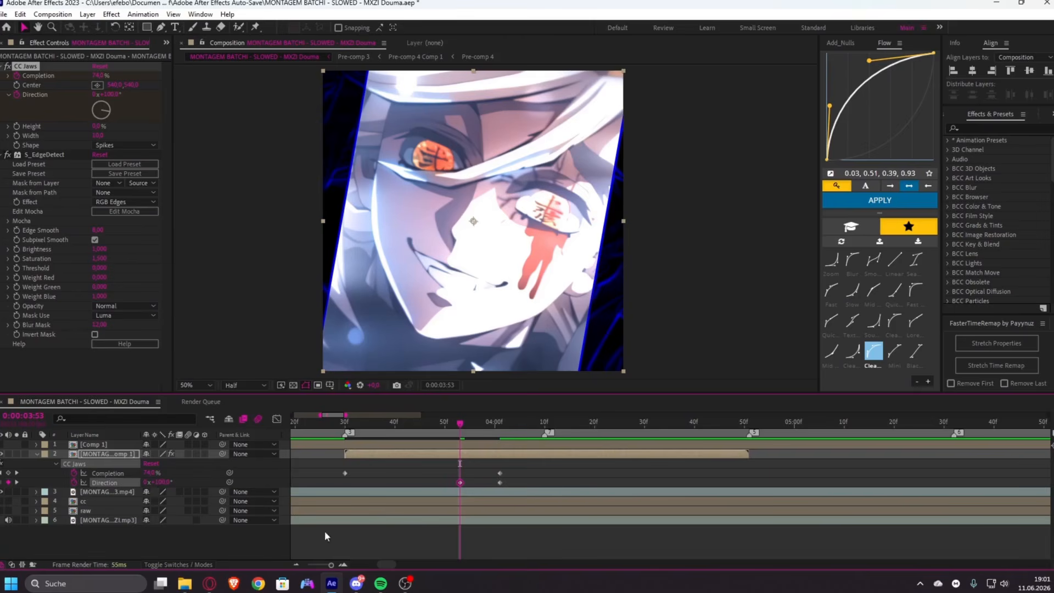
- Move the 100° Direction keyframe to the layer start at 0:00:03:30 and scrub the wipe to 0:00:04:01
{"action": "key", "text": "j"}
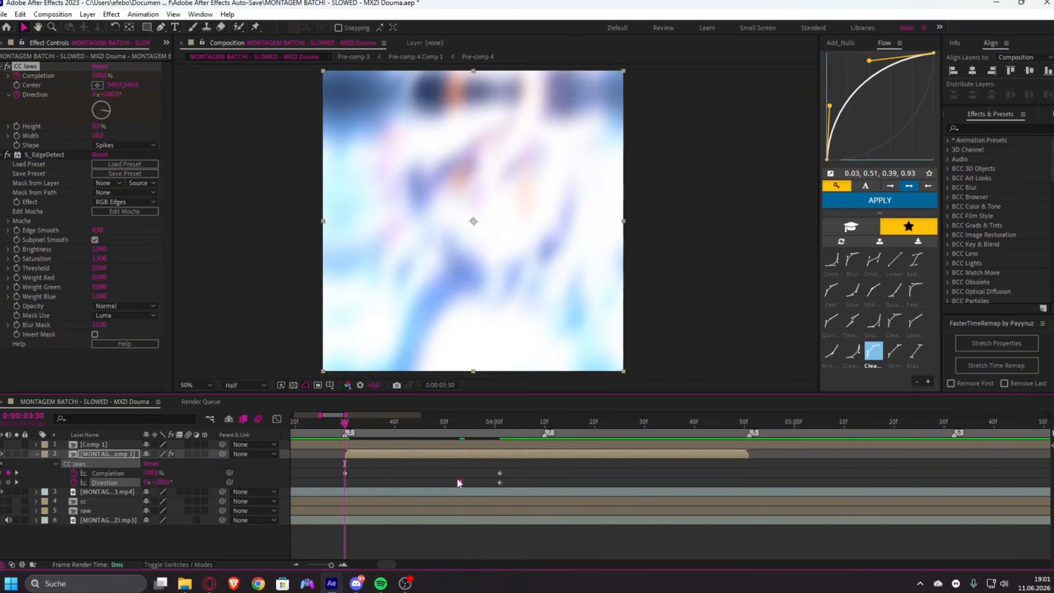
{"action": "left_click_drag", "start_coordinate": [460, 482], "coordinate": [345, 495]}
{"action": "left_click", "coordinate": [375, 432]}
{"action": "left_click_drag", "start_coordinate": [374, 430], "coordinate": [500, 447]}
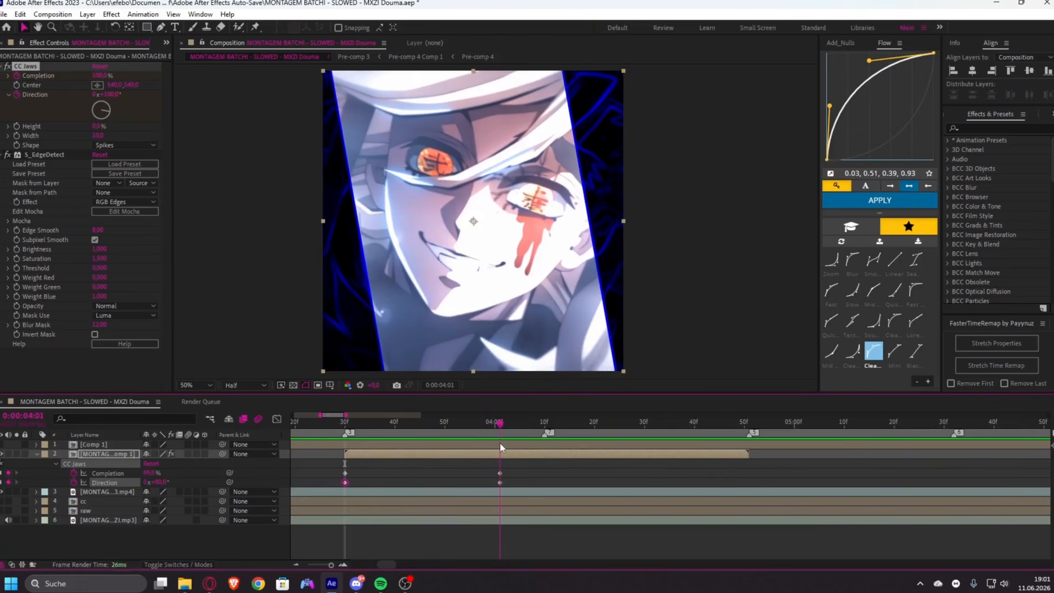
- At the layer's end, 0:00:04:50, keyframe CC Jaws Direction at 140° and Completion at 100%
{"action": "key", "text": "o"}
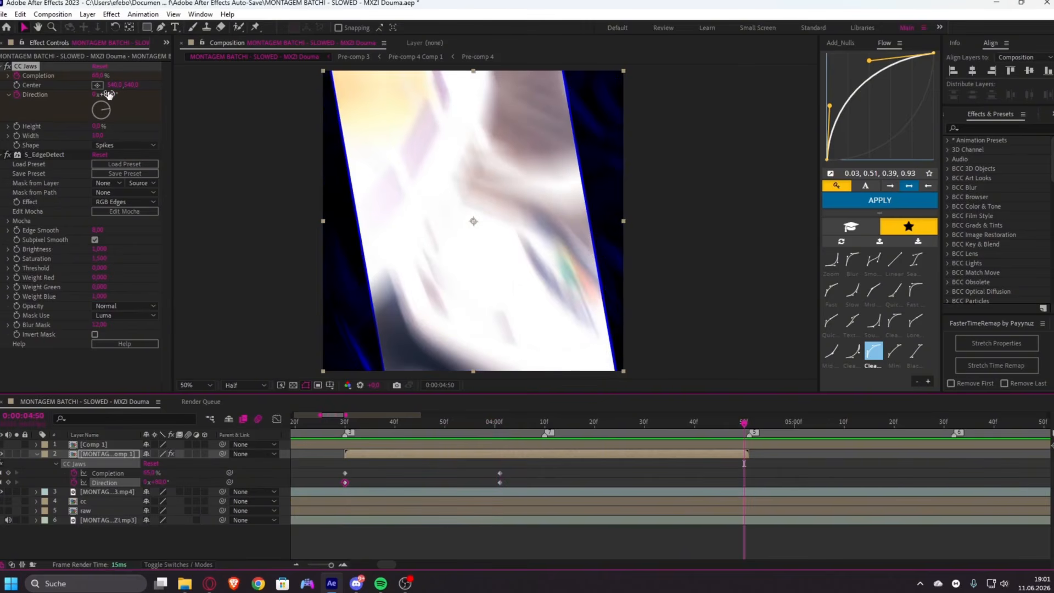
{"action": "left_click_drag", "start_coordinate": [108, 94], "coordinate": [143, 96]}
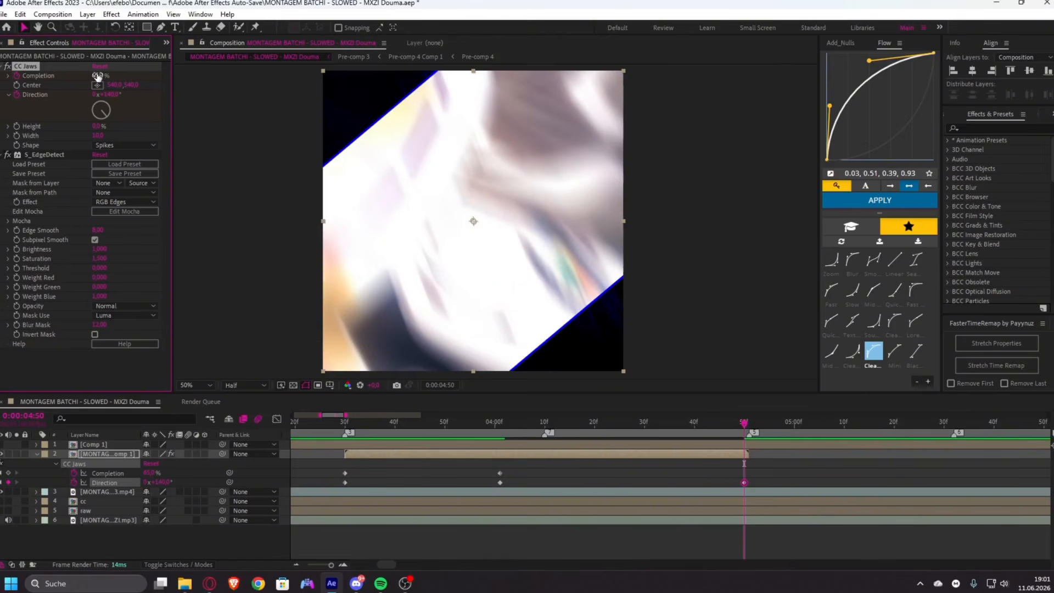
{"action": "left_click_drag", "start_coordinate": [97, 77], "coordinate": [362, 262]}
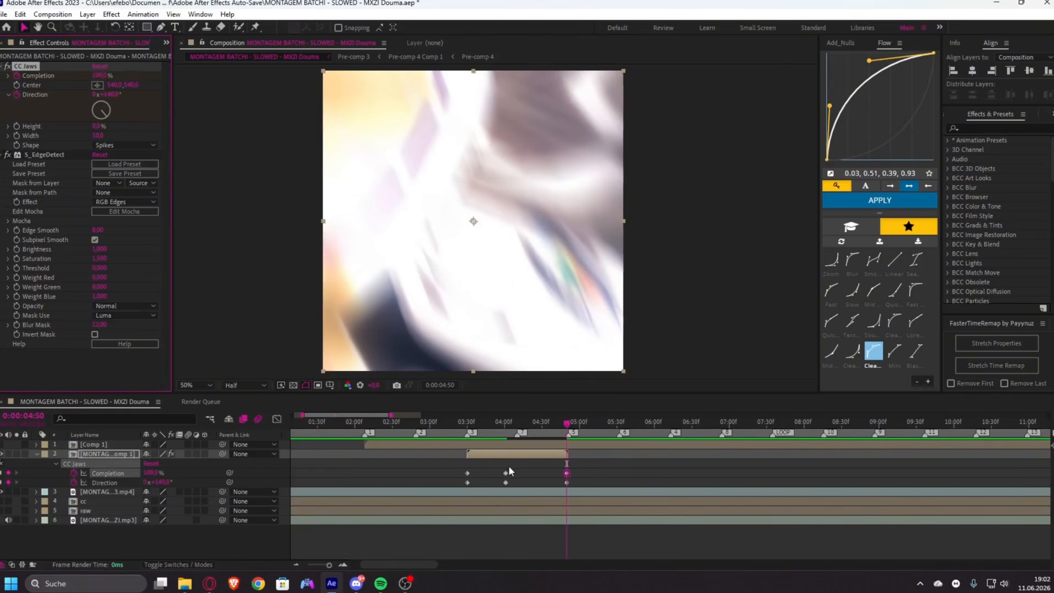
- Apply the Flow easing curve 0.03, 0.51, 0.39, 0.93 to the first two pairs of CC Jaws keyframes
{"action": "left_click_drag", "start_coordinate": [510, 467], "coordinate": [336, 486]}
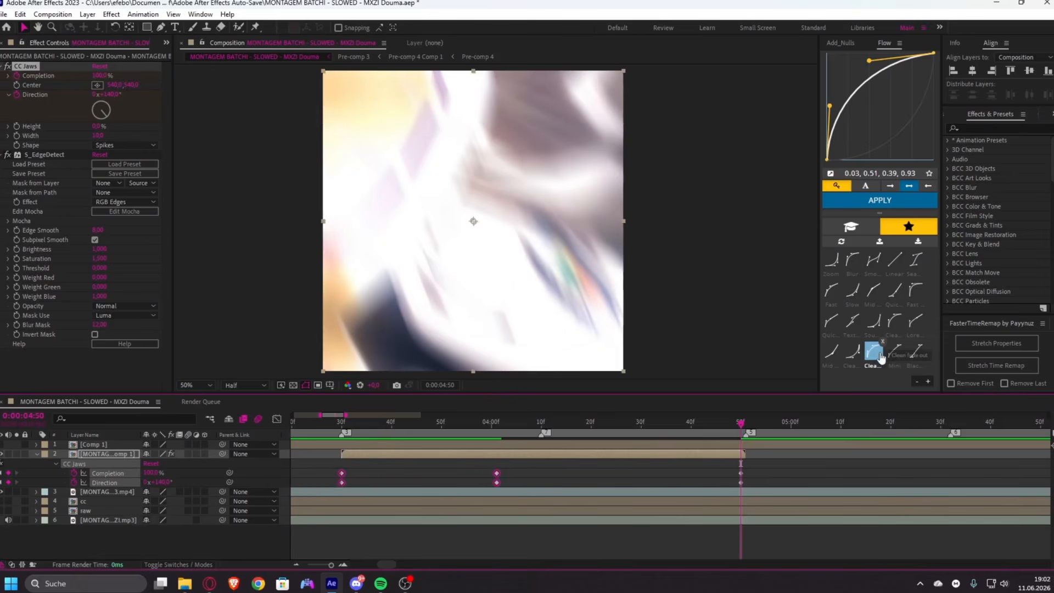
{"action": "left_click", "coordinate": [873, 351]}
{"action": "left_click", "coordinate": [879, 201]}
- Shape a Flow curve of 0.32, 0.10, 0.06, 0.85 and apply it to the middle and last CC Jaws keyframes
{"action": "left_click_drag", "start_coordinate": [486, 466], "coordinate": [739, 492]}
{"action": "left_click", "coordinate": [917, 260]}
{"action": "left_click_drag", "start_coordinate": [884, 150], "coordinate": [862, 153]}
{"action": "left_click_drag", "start_coordinate": [854, 72], "coordinate": [833, 68]}
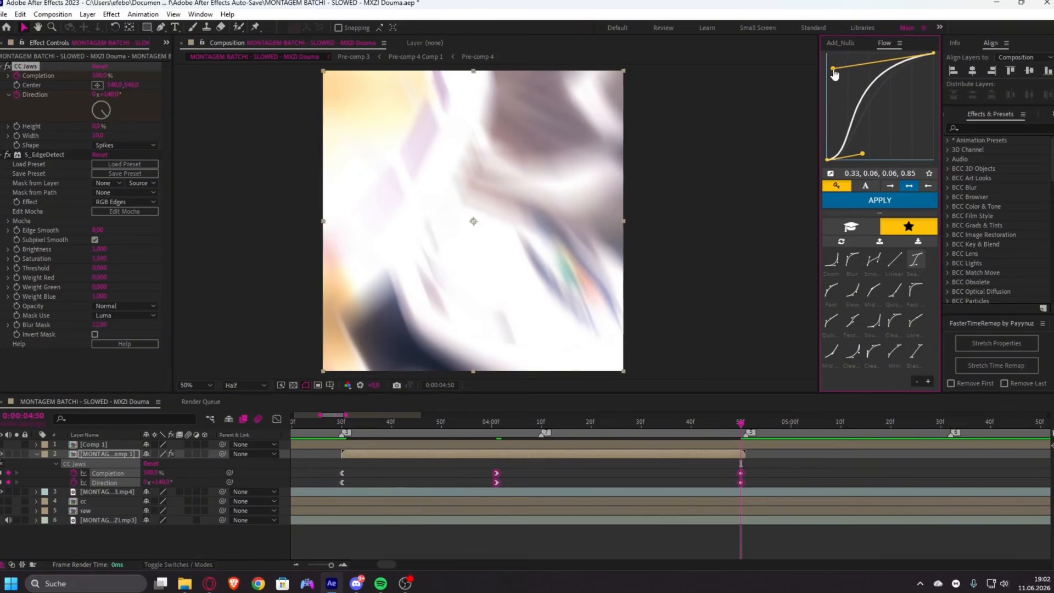
{"action": "left_click_drag", "start_coordinate": [862, 153], "coordinate": [861, 150]}
{"action": "left_click", "coordinate": [879, 202]}
- Play the CC Jaws transition from before the pre-comp and return to 0:00:04:01
{"action": "scroll", "coordinate": [498, 443], "scroll_direction": "down", "scroll_amount": 2}
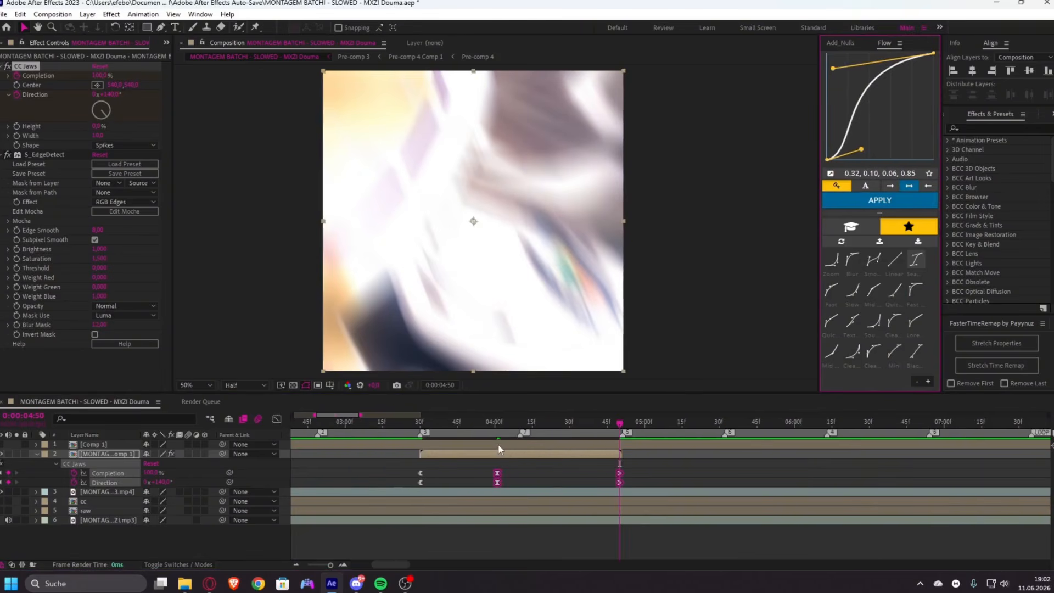
{"action": "left_click_drag", "start_coordinate": [488, 424], "coordinate": [381, 443]}
{"action": "key", "text": "space"}
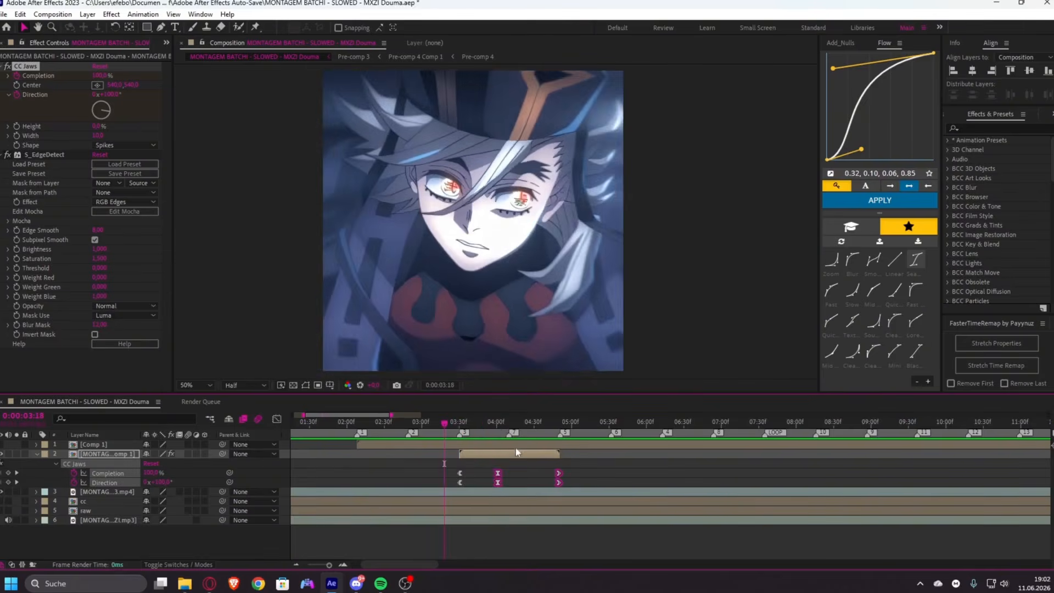
{"action": "left_click", "coordinate": [498, 421]}
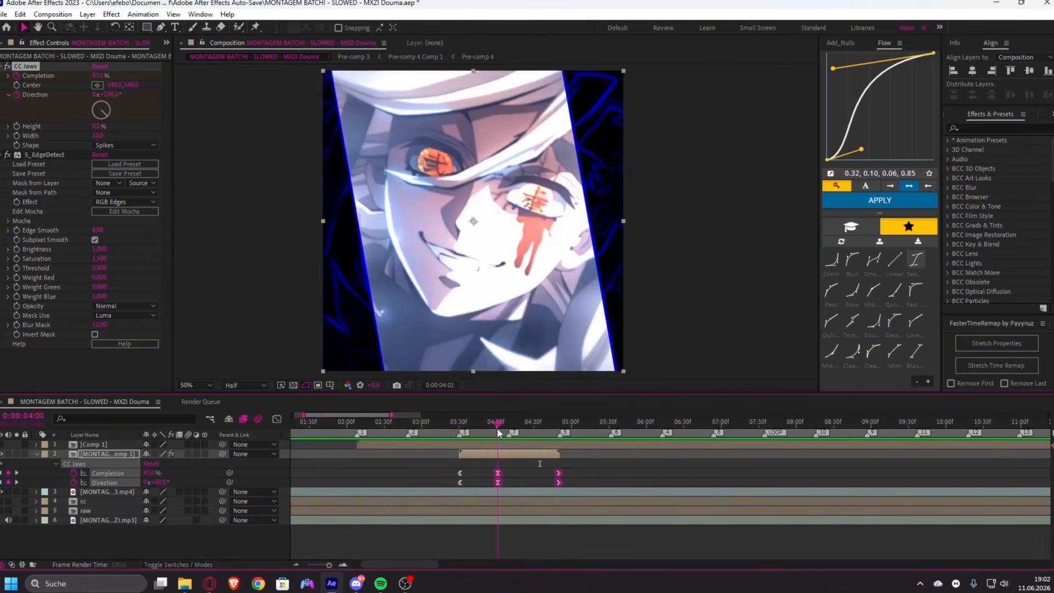
- Apply the Deep Glow effect to the pre-comp that carries CC Jaws and S_EdgeDetect
{"action": "left_click", "coordinate": [118, 360]}
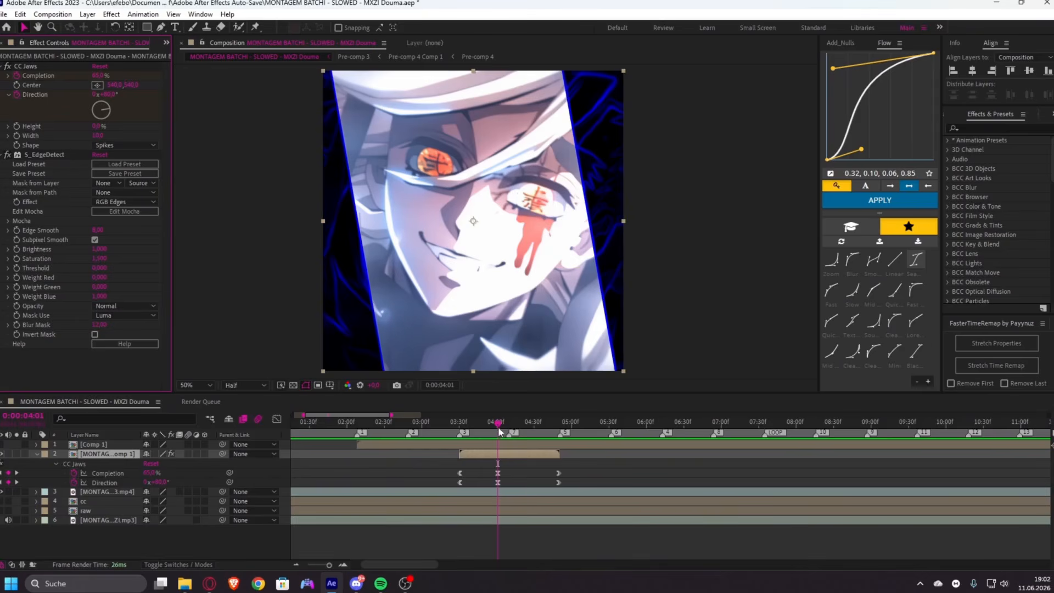
{"action": "mouse_move", "coordinate": [498, 424]}
{"action": "left_mouse_down"}
{"action": "mouse_move", "coordinate": [511, 427]}
{"action": "mouse_move", "coordinate": [461, 433]}
{"action": "mouse_move", "coordinate": [498, 433]}
{"action": "left_mouse_up"}
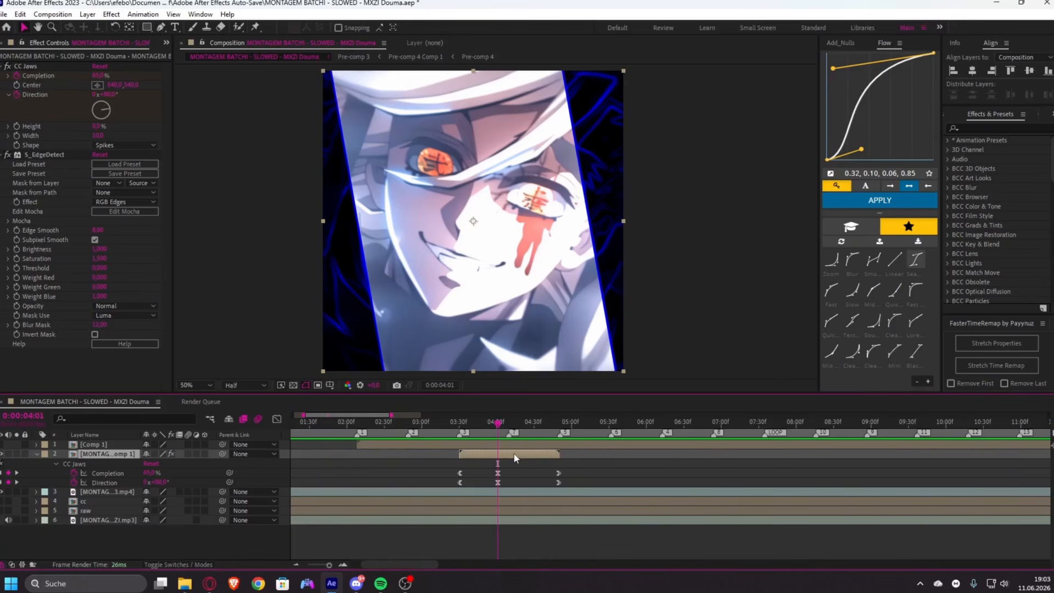
{"action": "key", "text": "ctrl+space"}
{"action": "type", "text": "deep"}
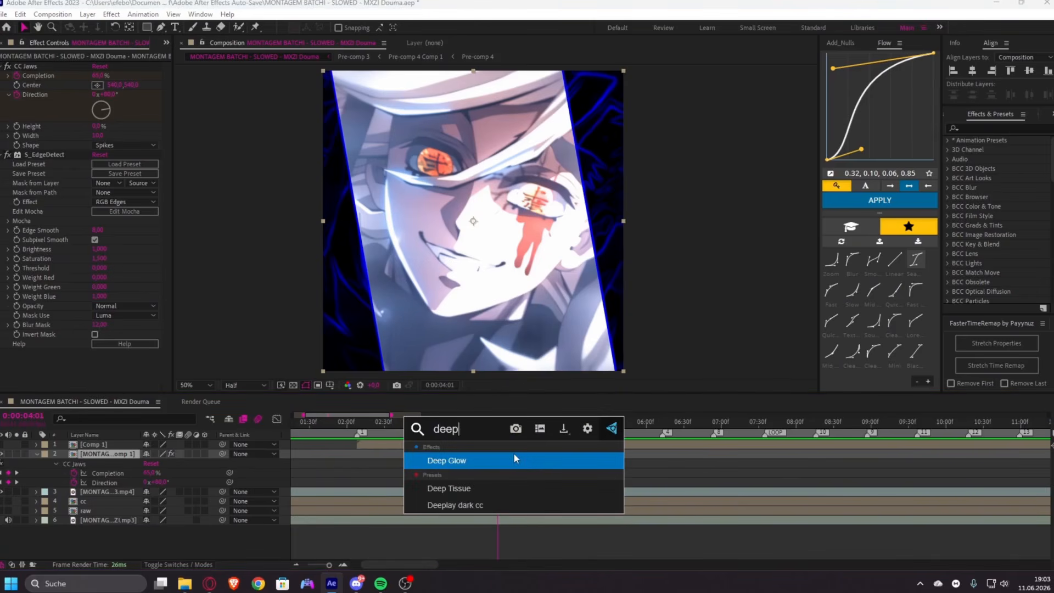
{"action": "left_click", "coordinate": [515, 459]}
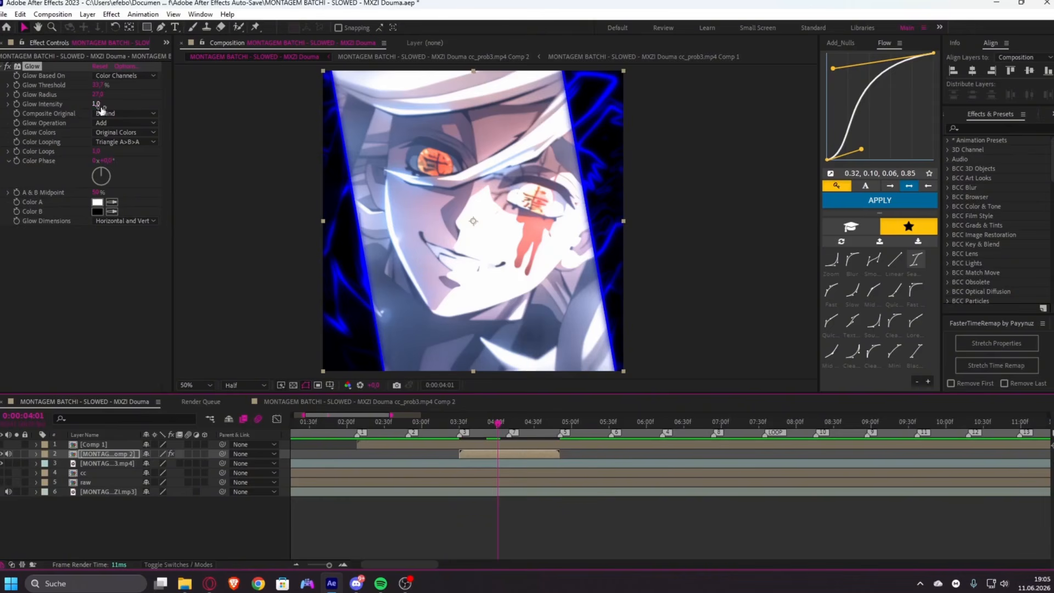
- Fine-tune the Glow effect's threshold and radius on the pre-comp that carries the CC Jaws transition
{"action": "left_click_drag", "start_coordinate": [95, 87], "coordinate": [106, 83]}
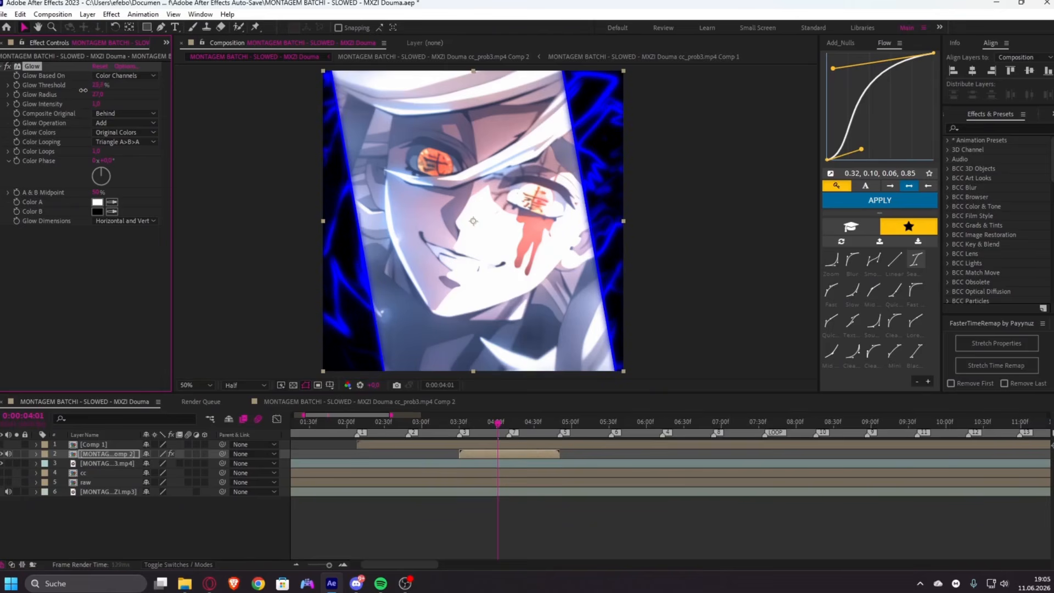
{"action": "left_click_drag", "start_coordinate": [82, 90], "coordinate": [102, 95]}
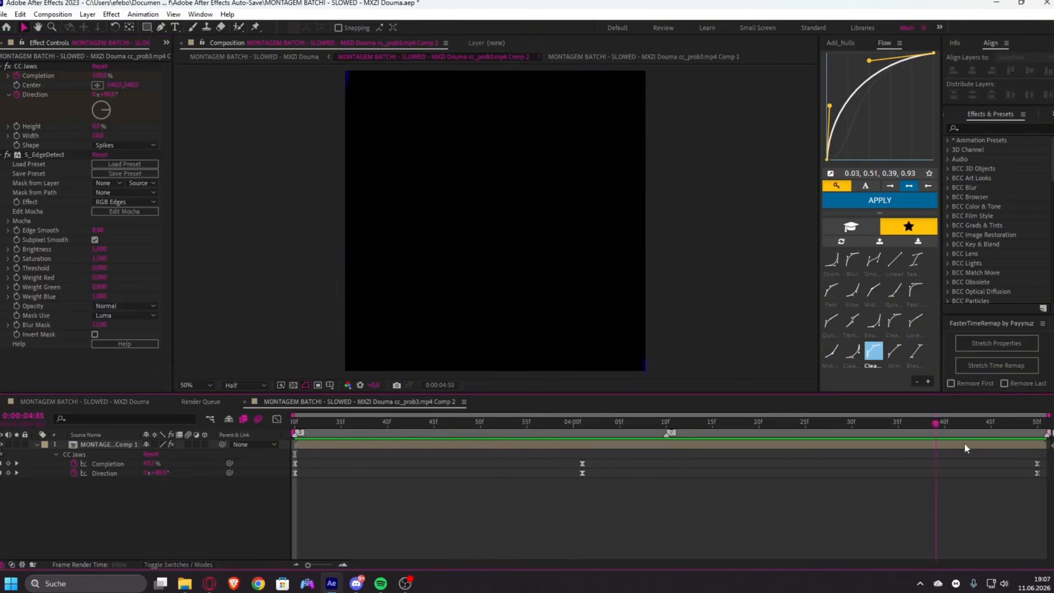
- Play the finished edit in the main composition from 0:00:00:00 through the last clip, and stop the preview
{"action": "left_click_drag", "start_coordinate": [321, 462], "coordinate": [339, 462]}
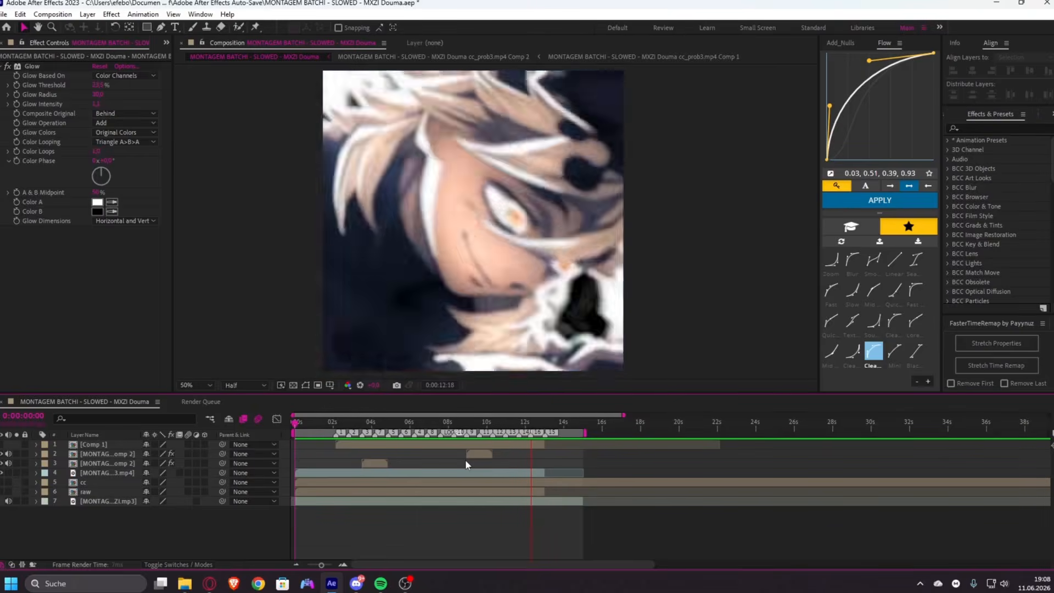
{"action": "key", "text": "space"}
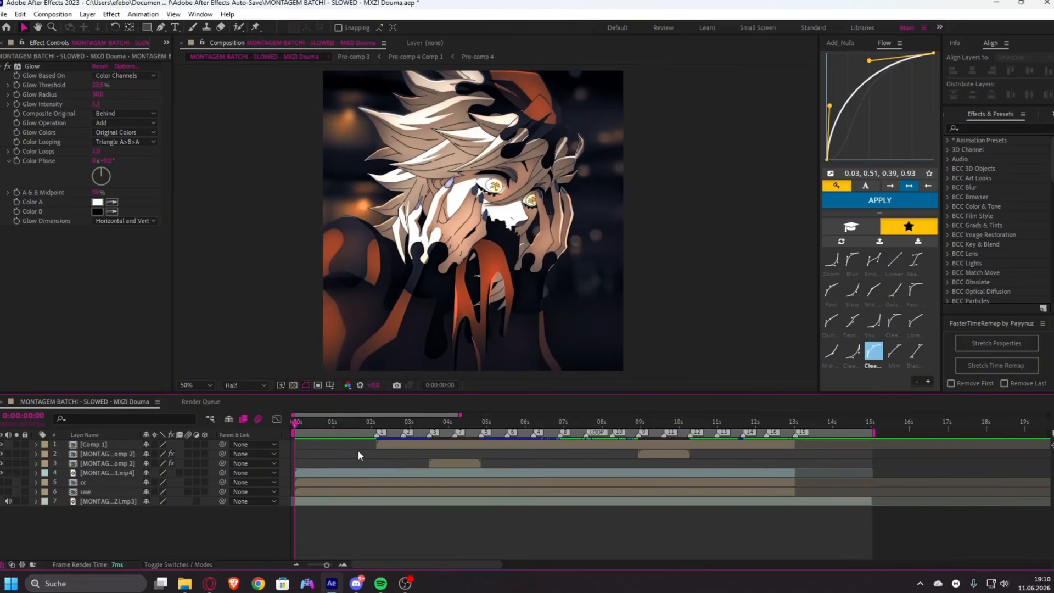
{"action": "key", "text": "space"}
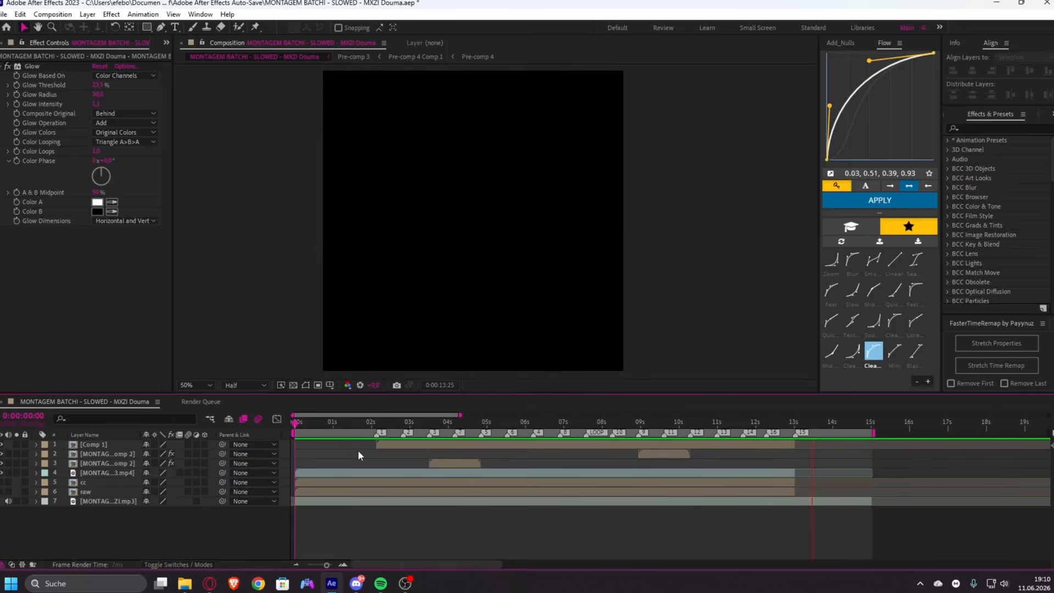
{"action": "key", "text": "space"}
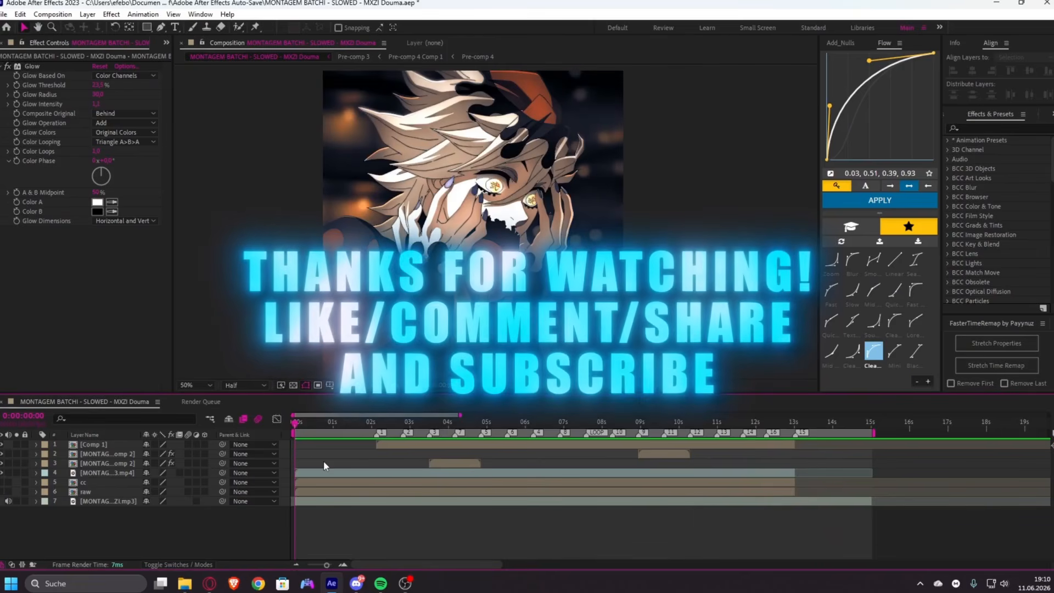